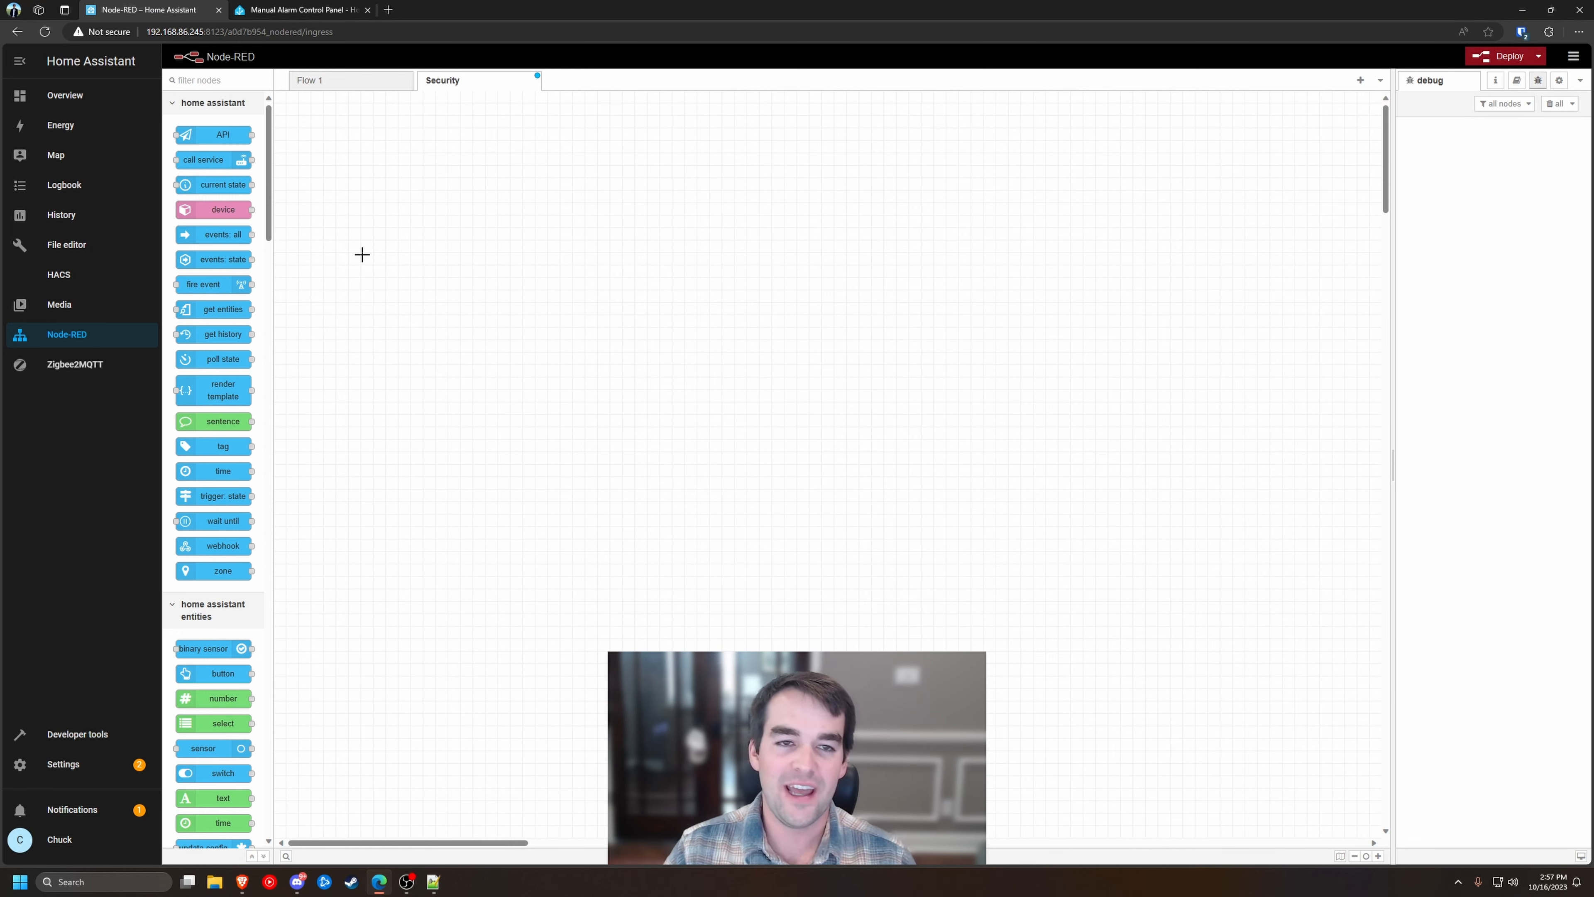
Deploy the empty Security flow and dismiss the deployment notice
click(1503, 58)
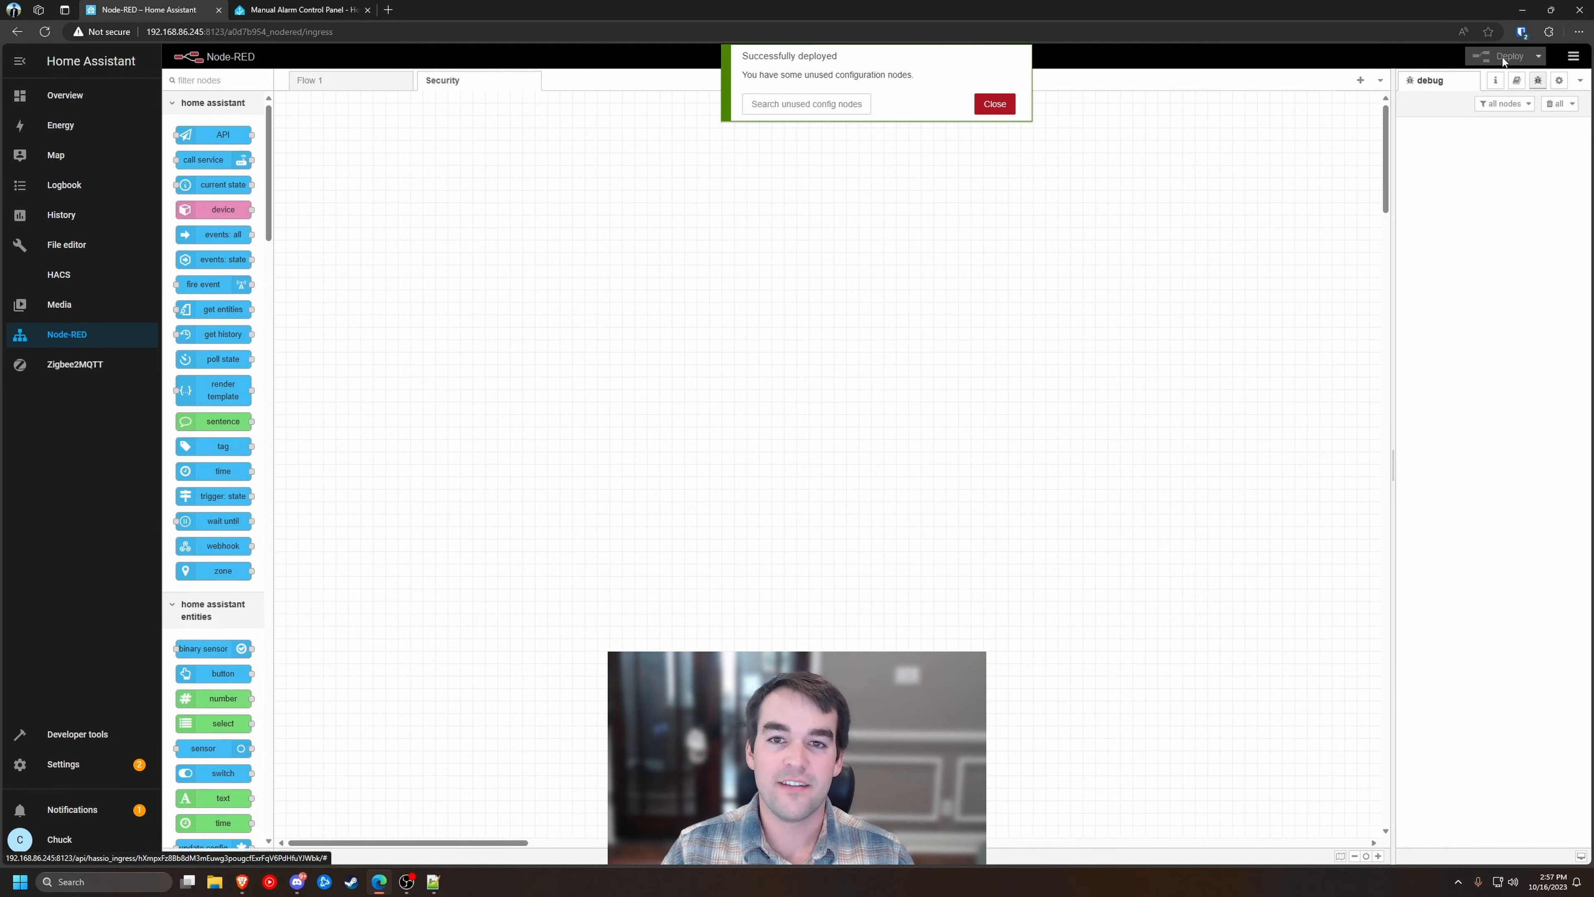
click(995, 104)
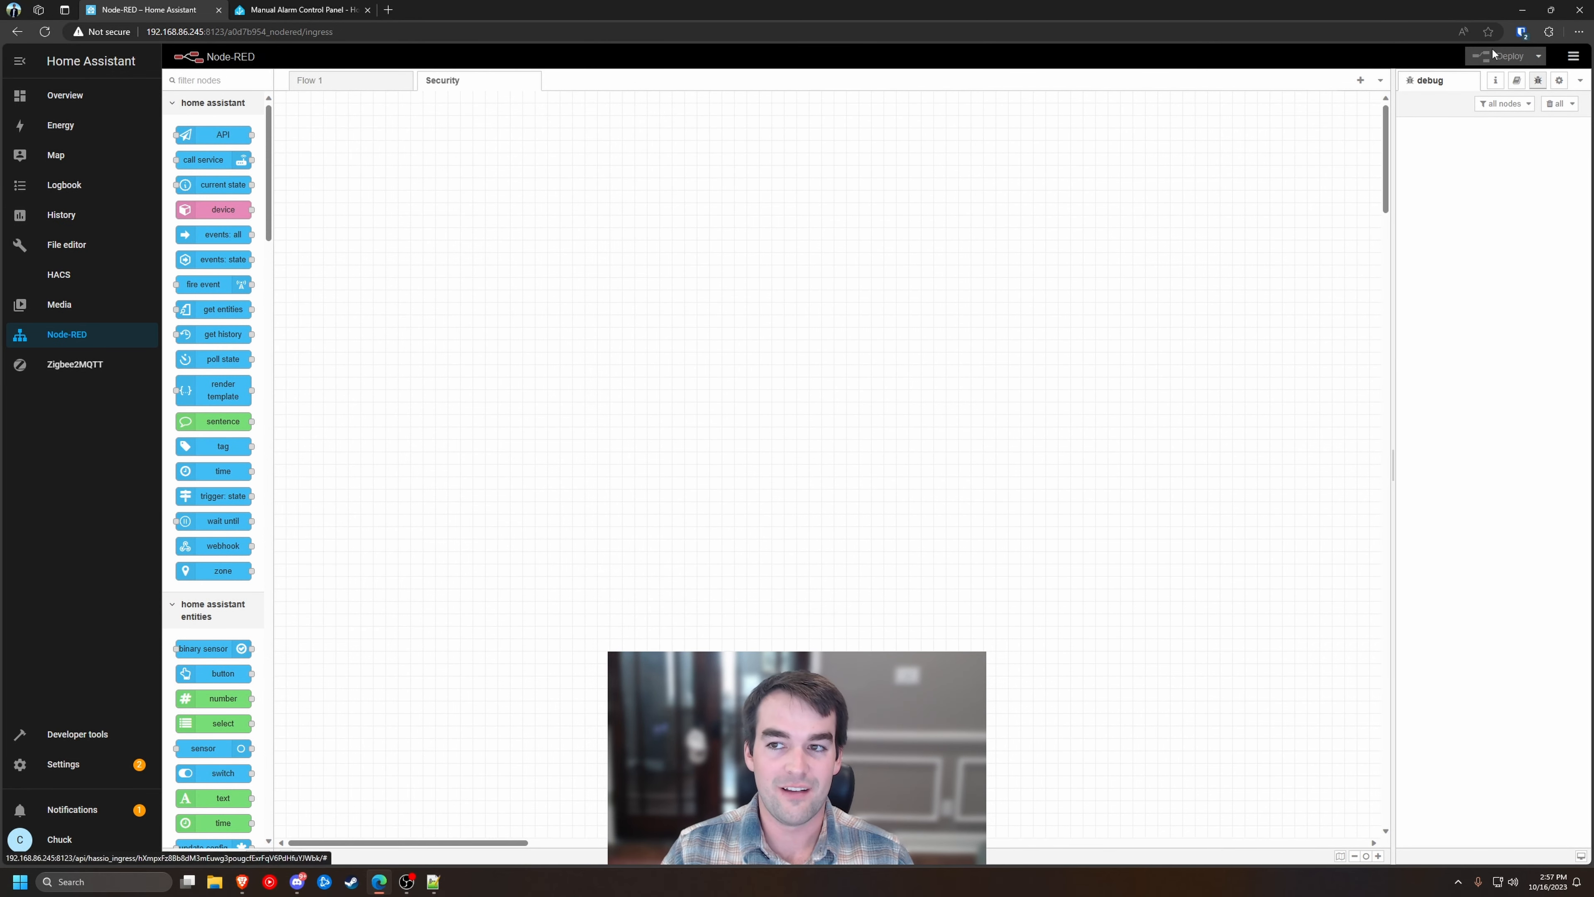
Add a comment node near the top of the Security flow and name it "Check Alarm Status"
scroll(223, 313, down, 10)
drag(229, 320, 352, 118)
double_click(344, 116)
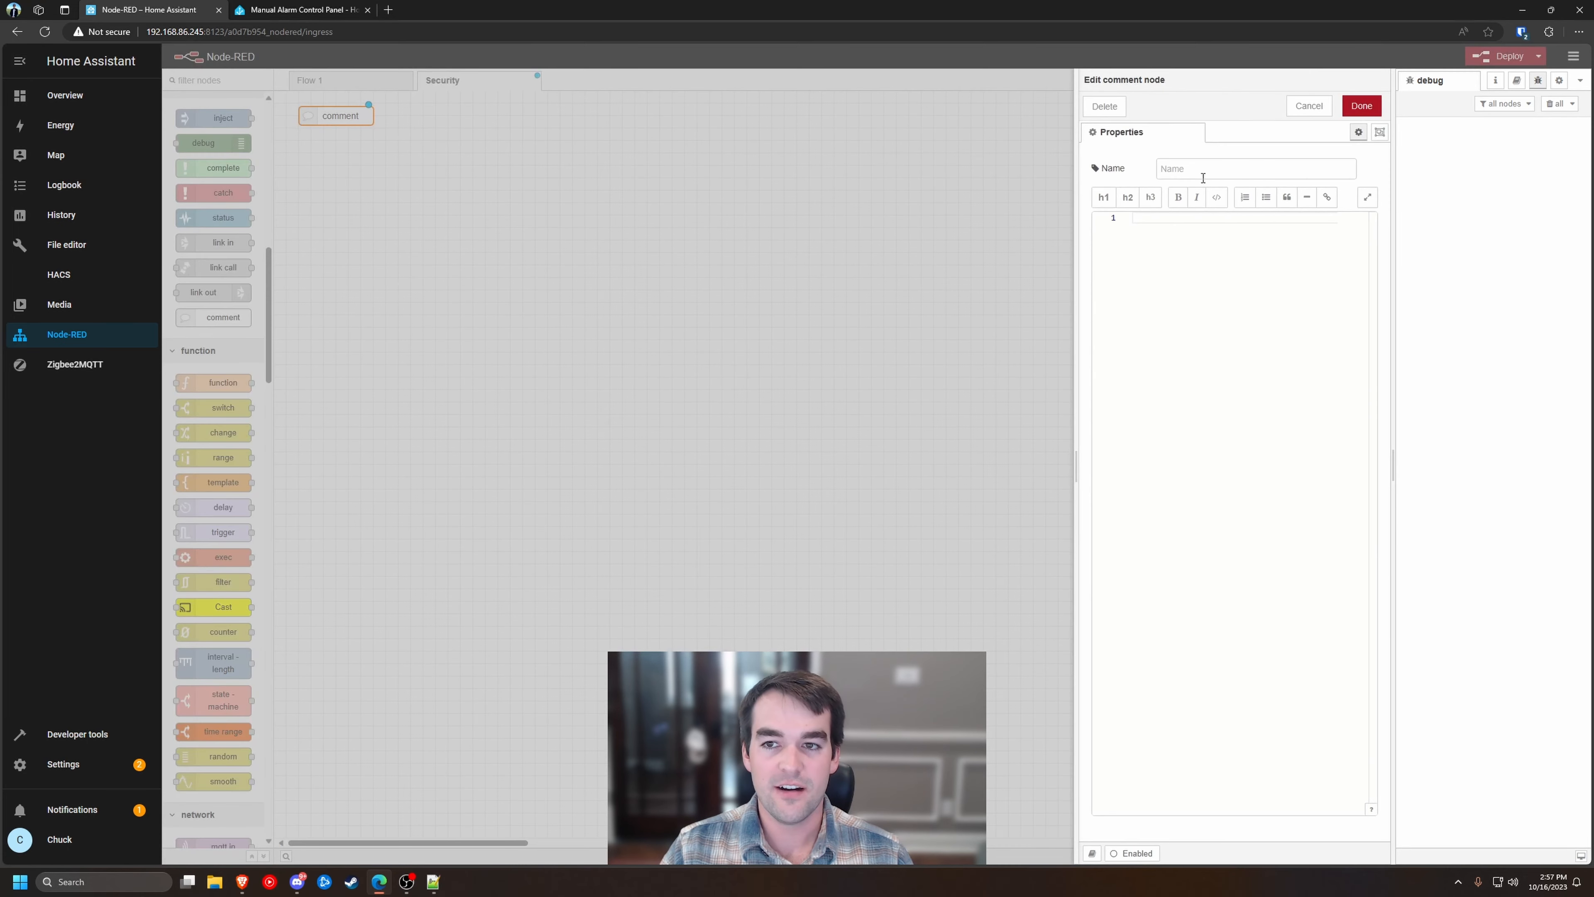
click(1203, 176)
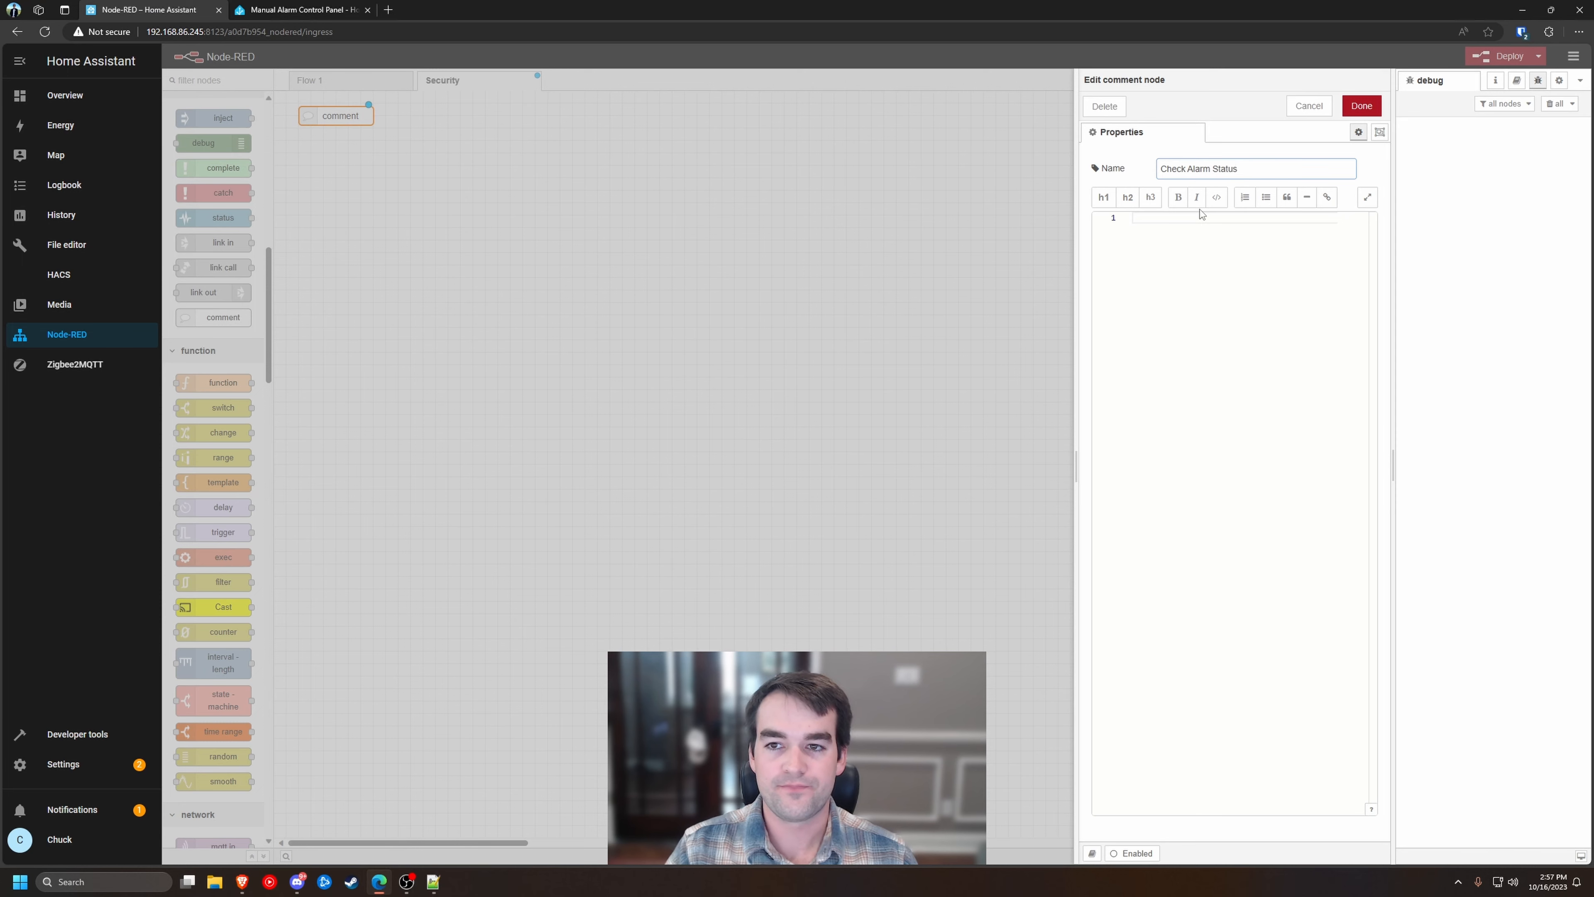
click(1361, 105)
Place an events: state node below the Check Alarm Status comment and name it "Intrusion Alarm"
scroll(213, 239, up, 10)
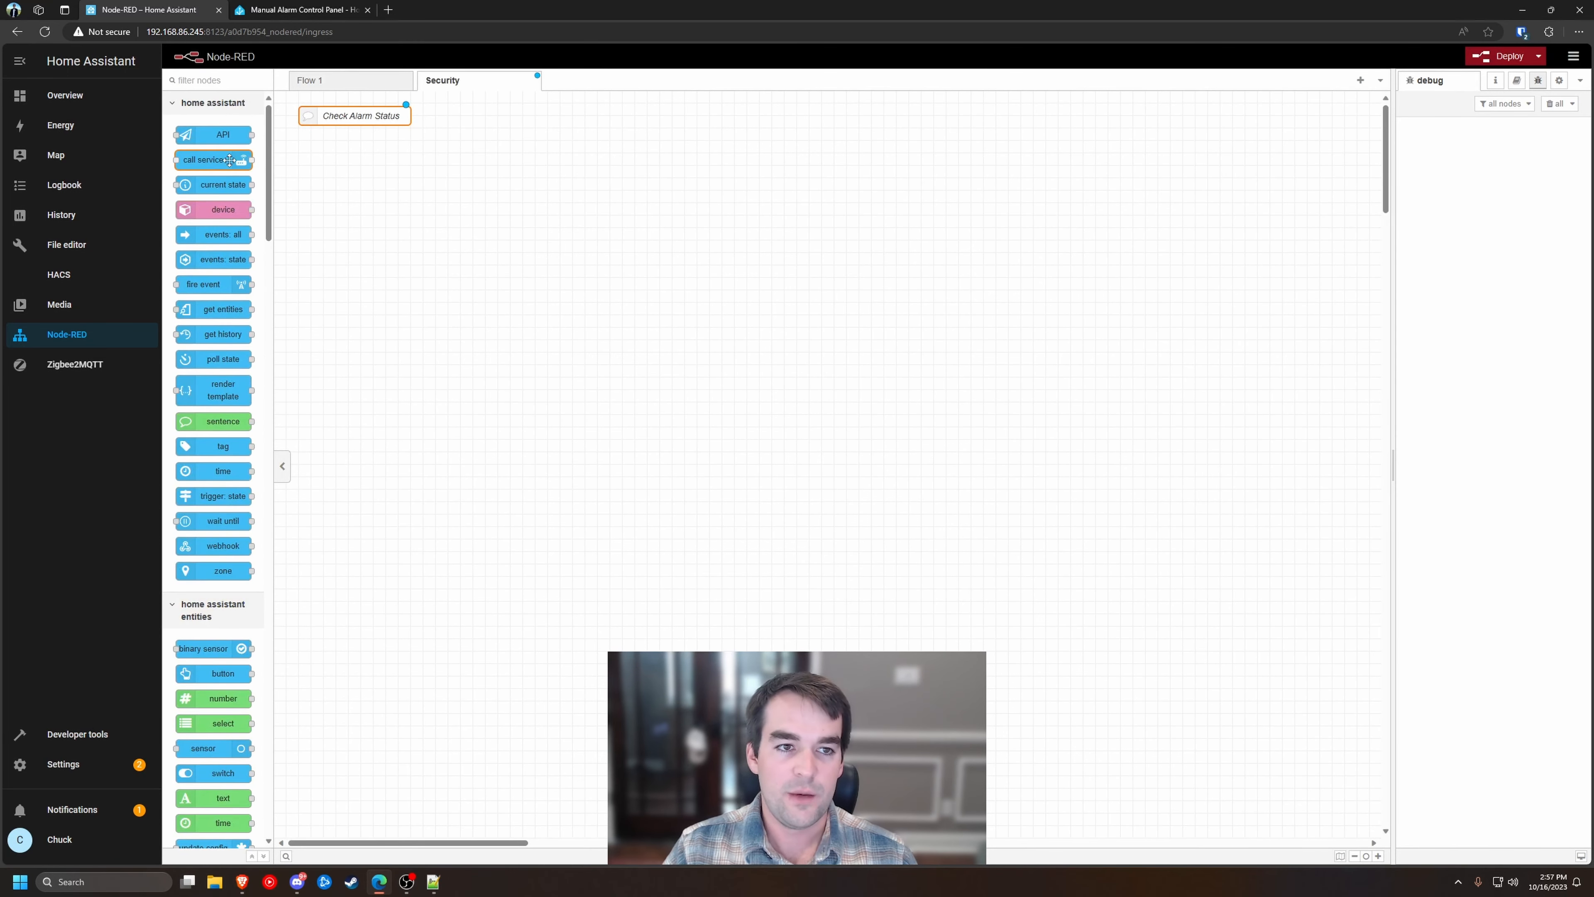
drag(230, 258, 368, 170)
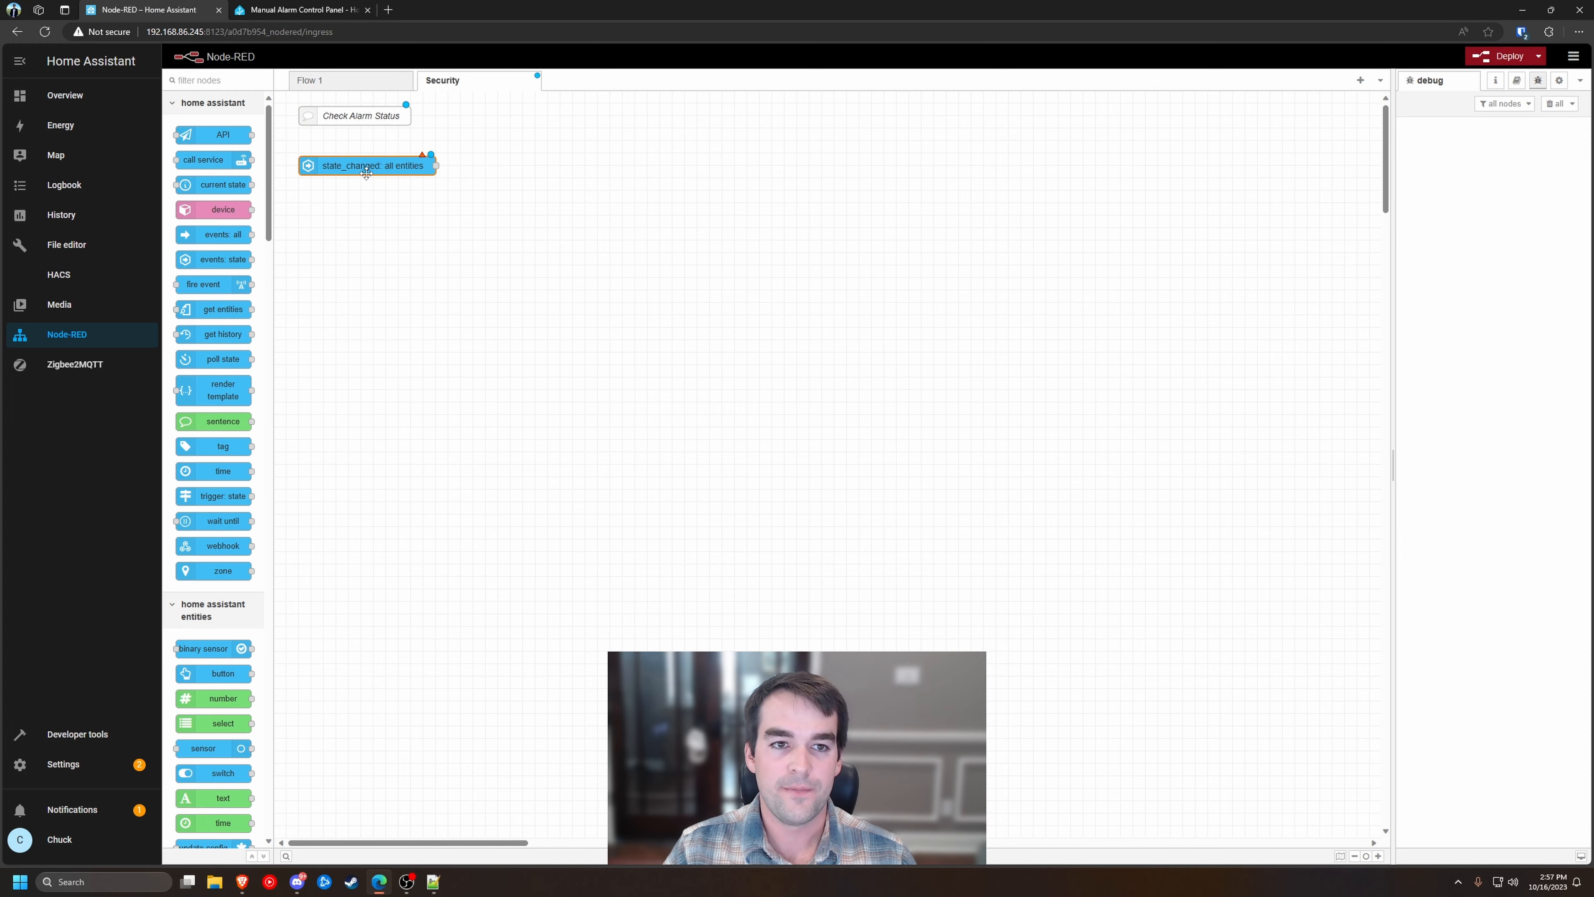
double_click(367, 168)
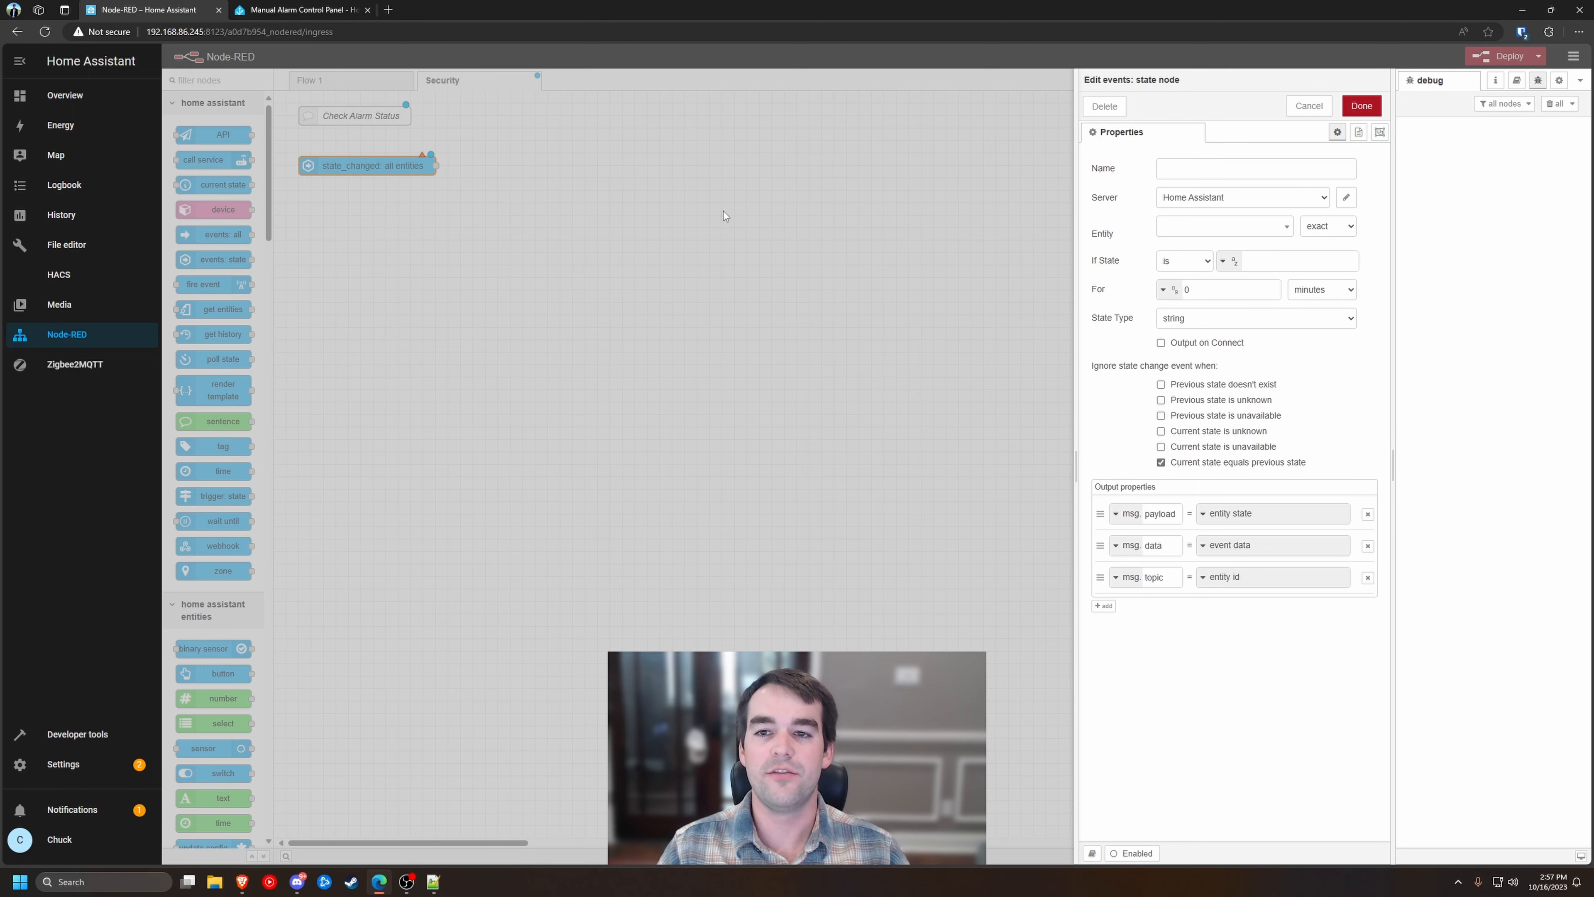
click(1202, 168)
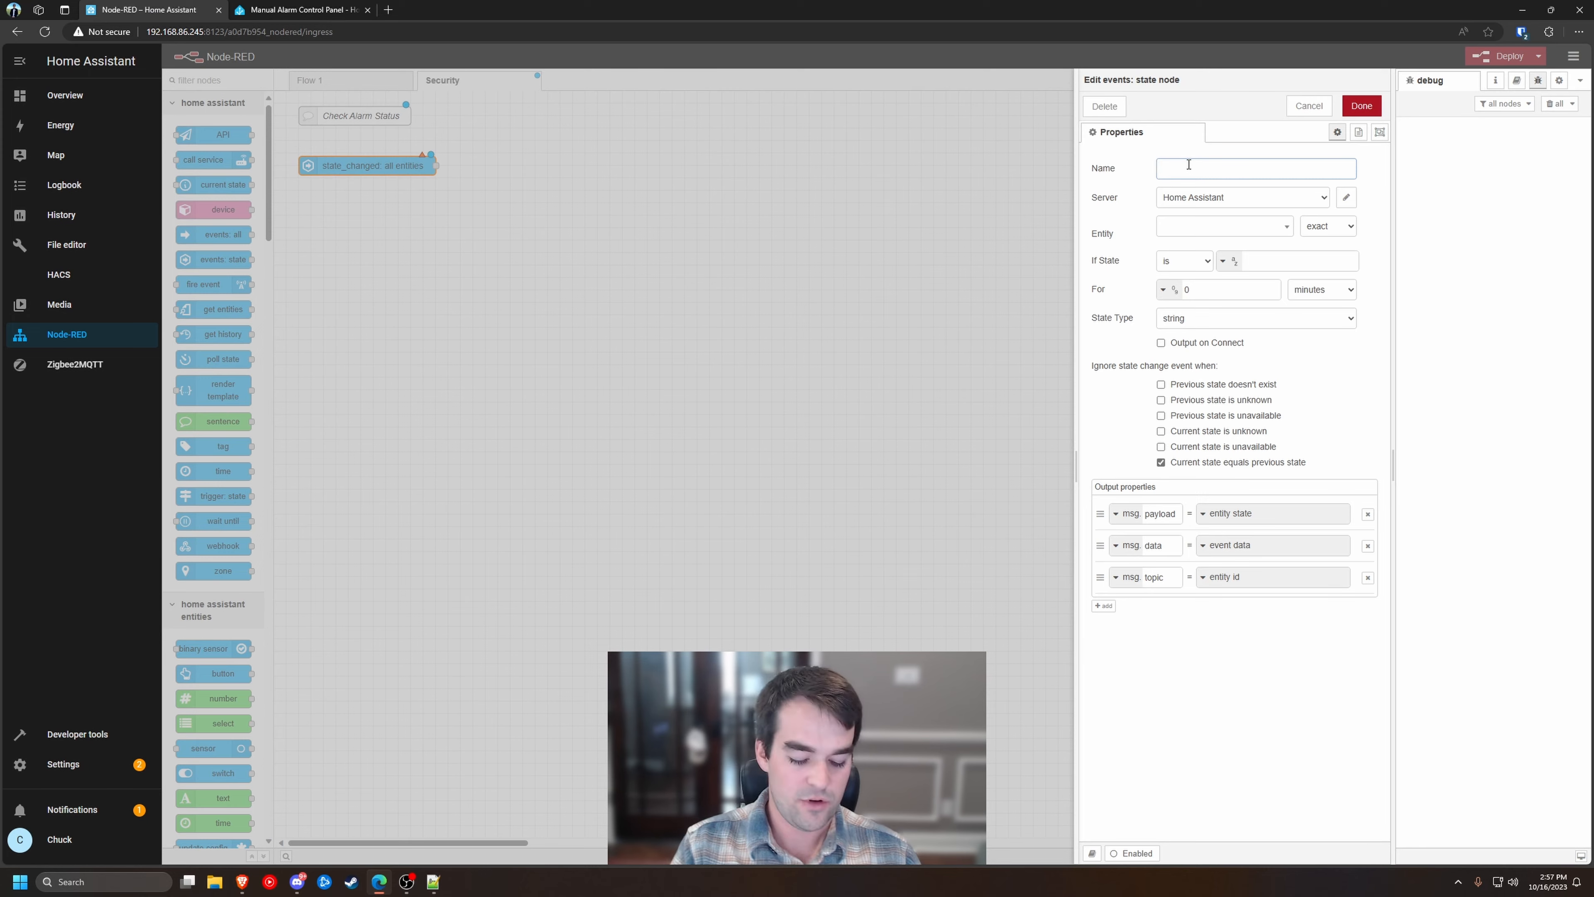
text(AlarmIntrusion)
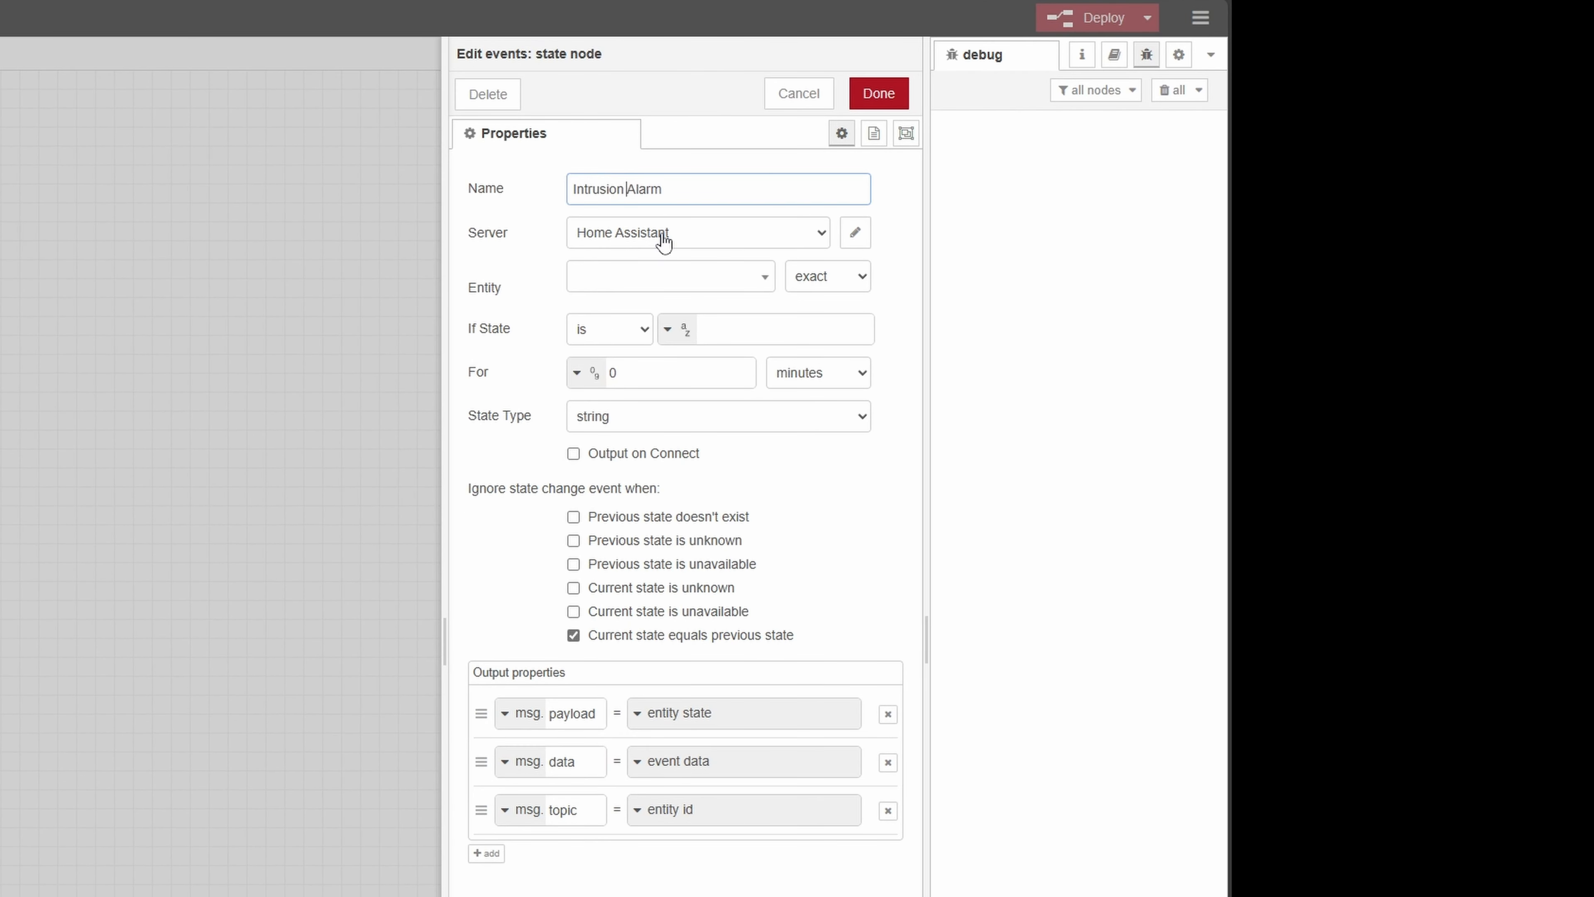
Set the events: state node's entity to Intrusion Alarm (alarm_control_panel.intrusion_alarm) and save the node
click(611, 279)
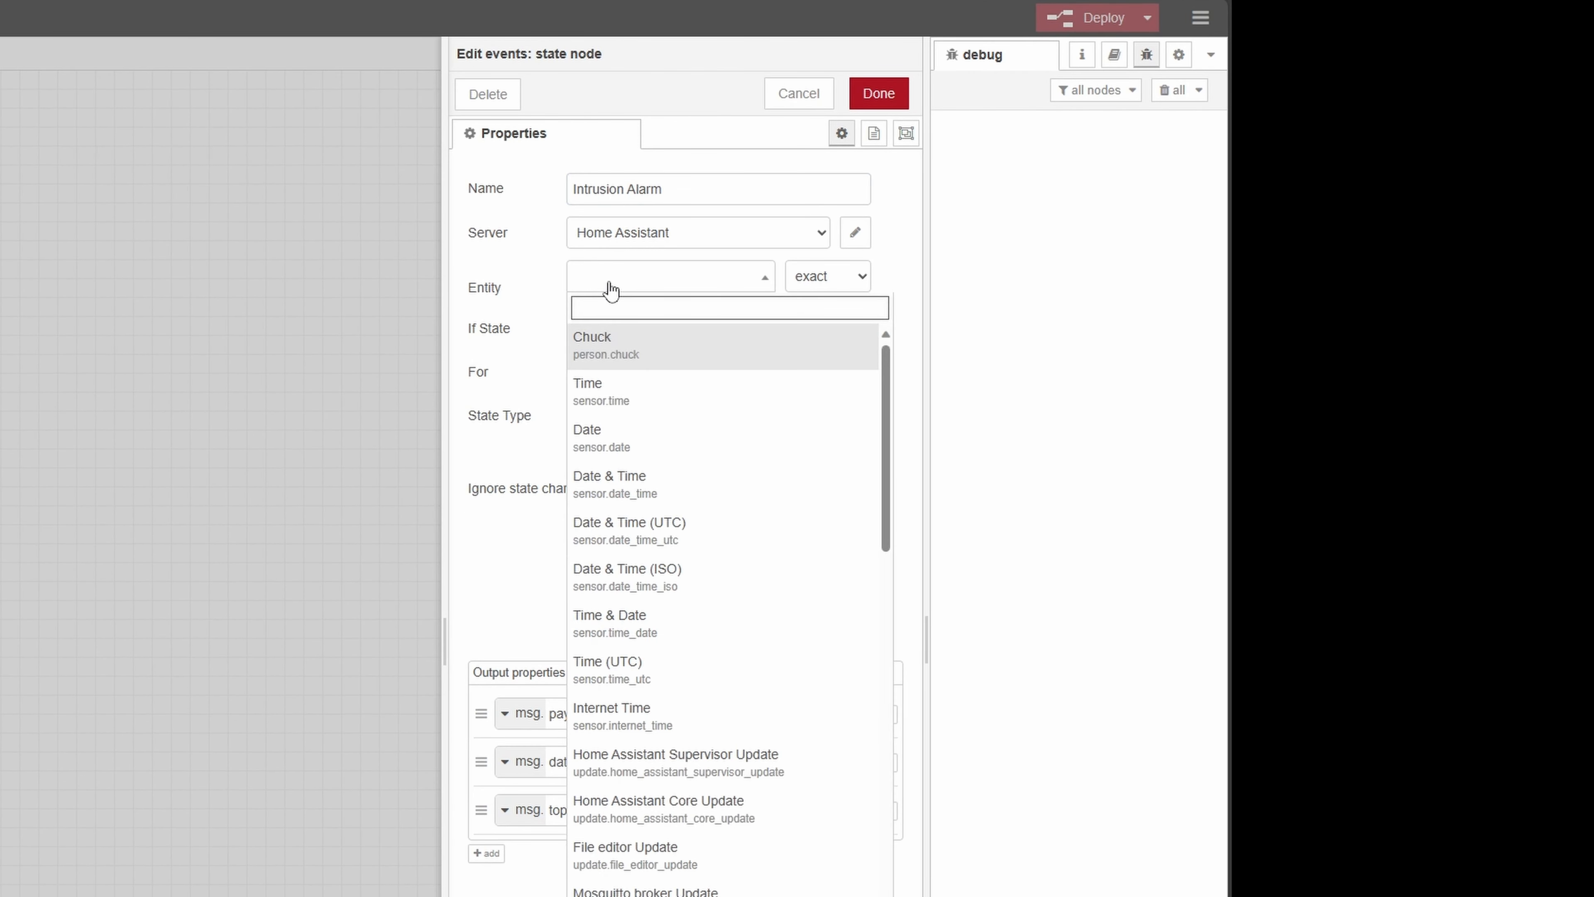
text(alarm)
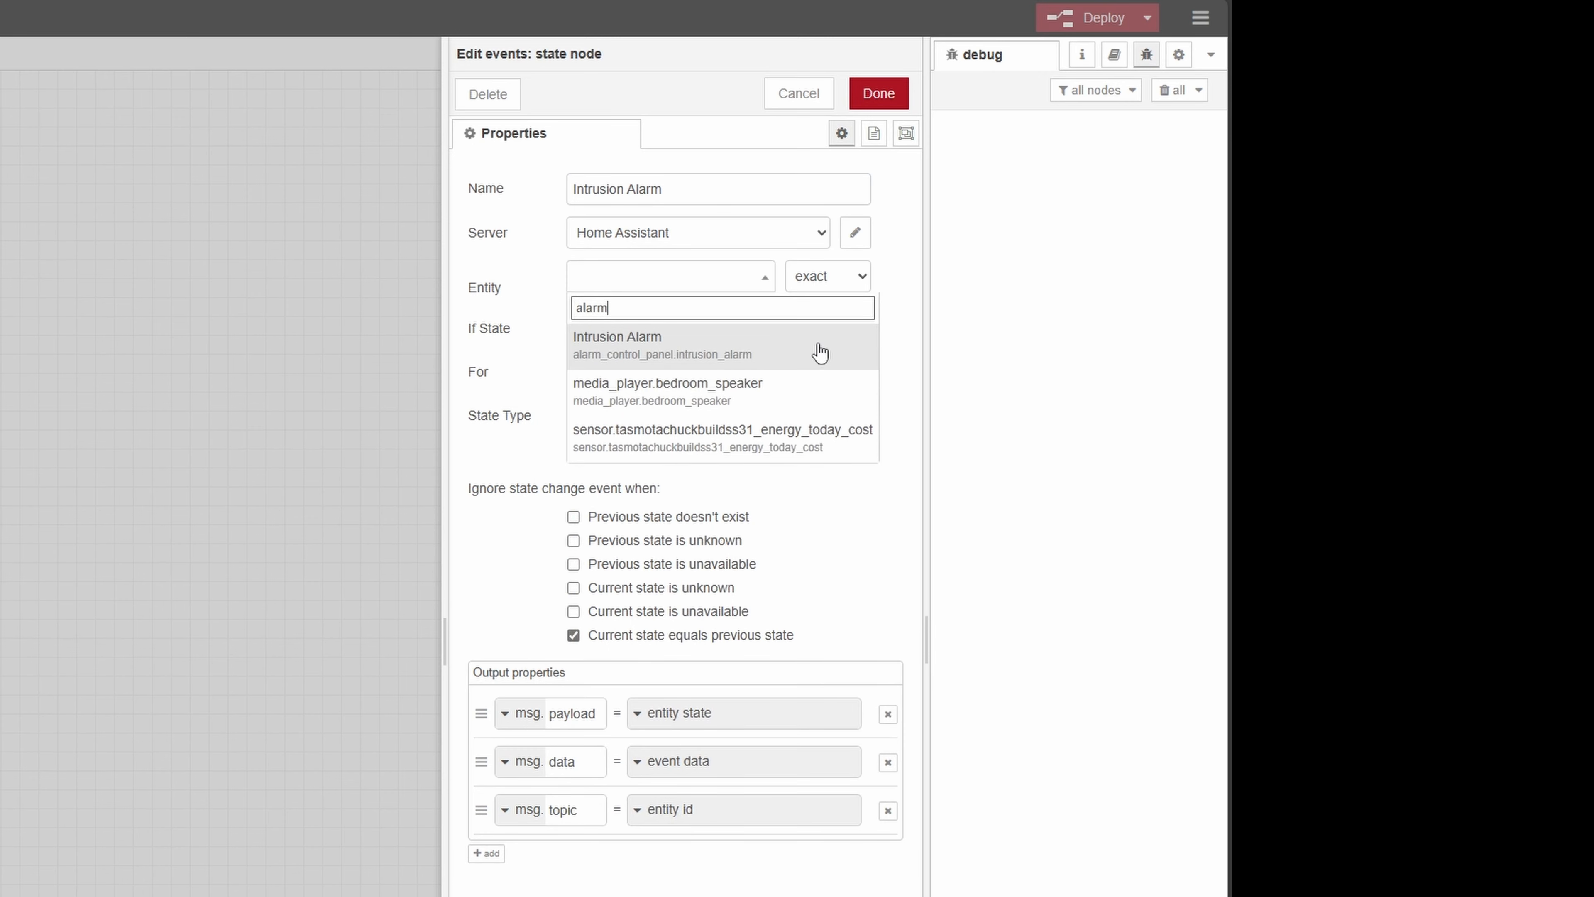
click(793, 351)
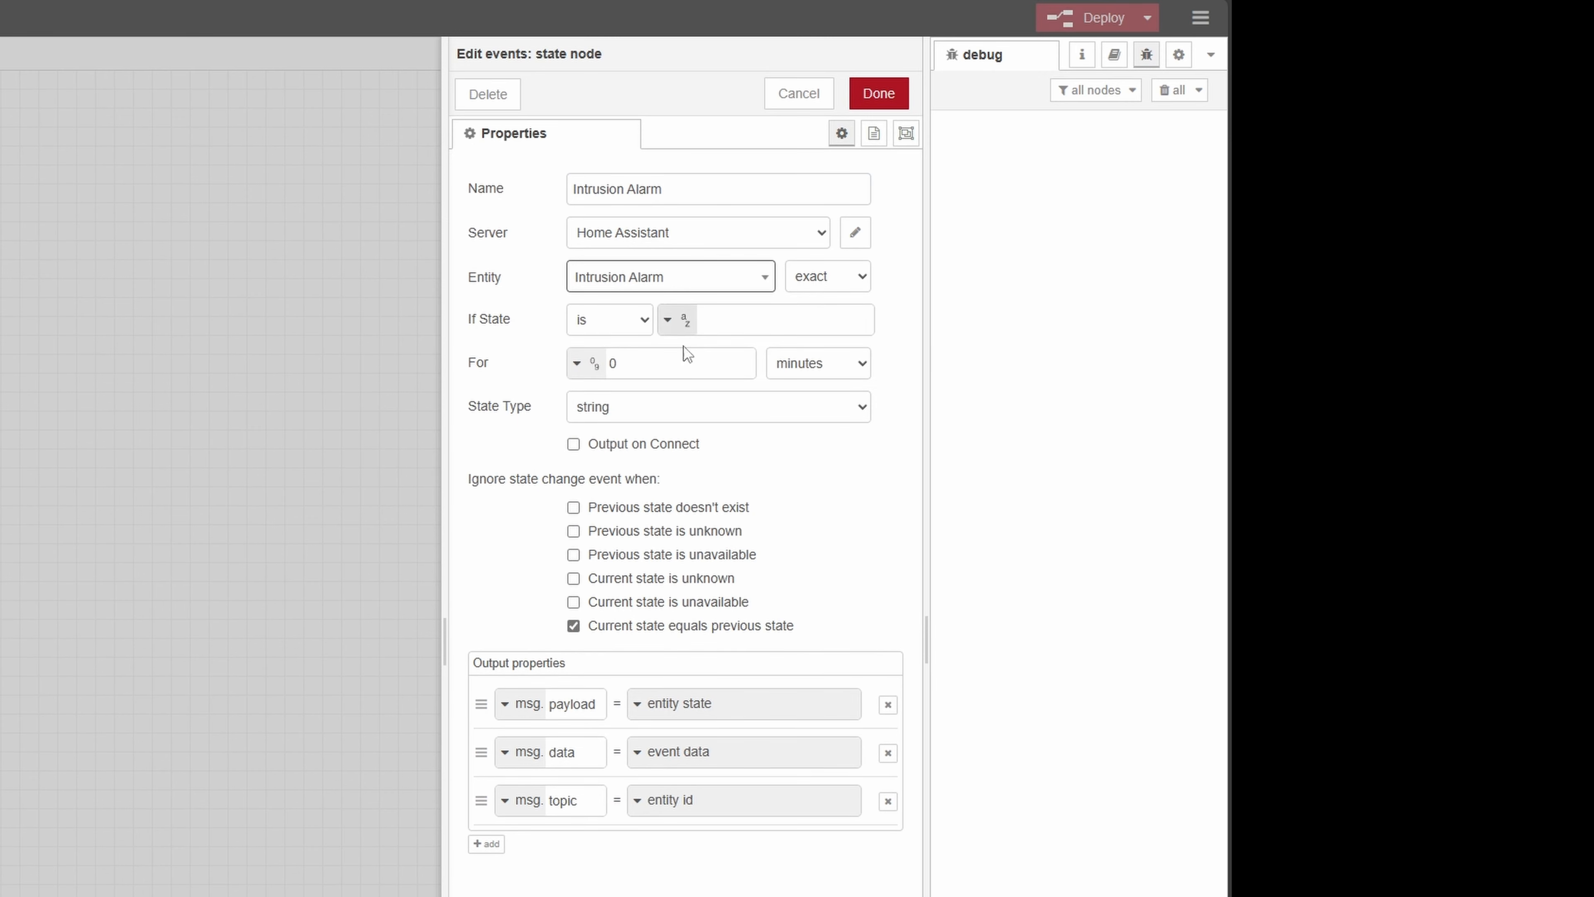
click(879, 93)
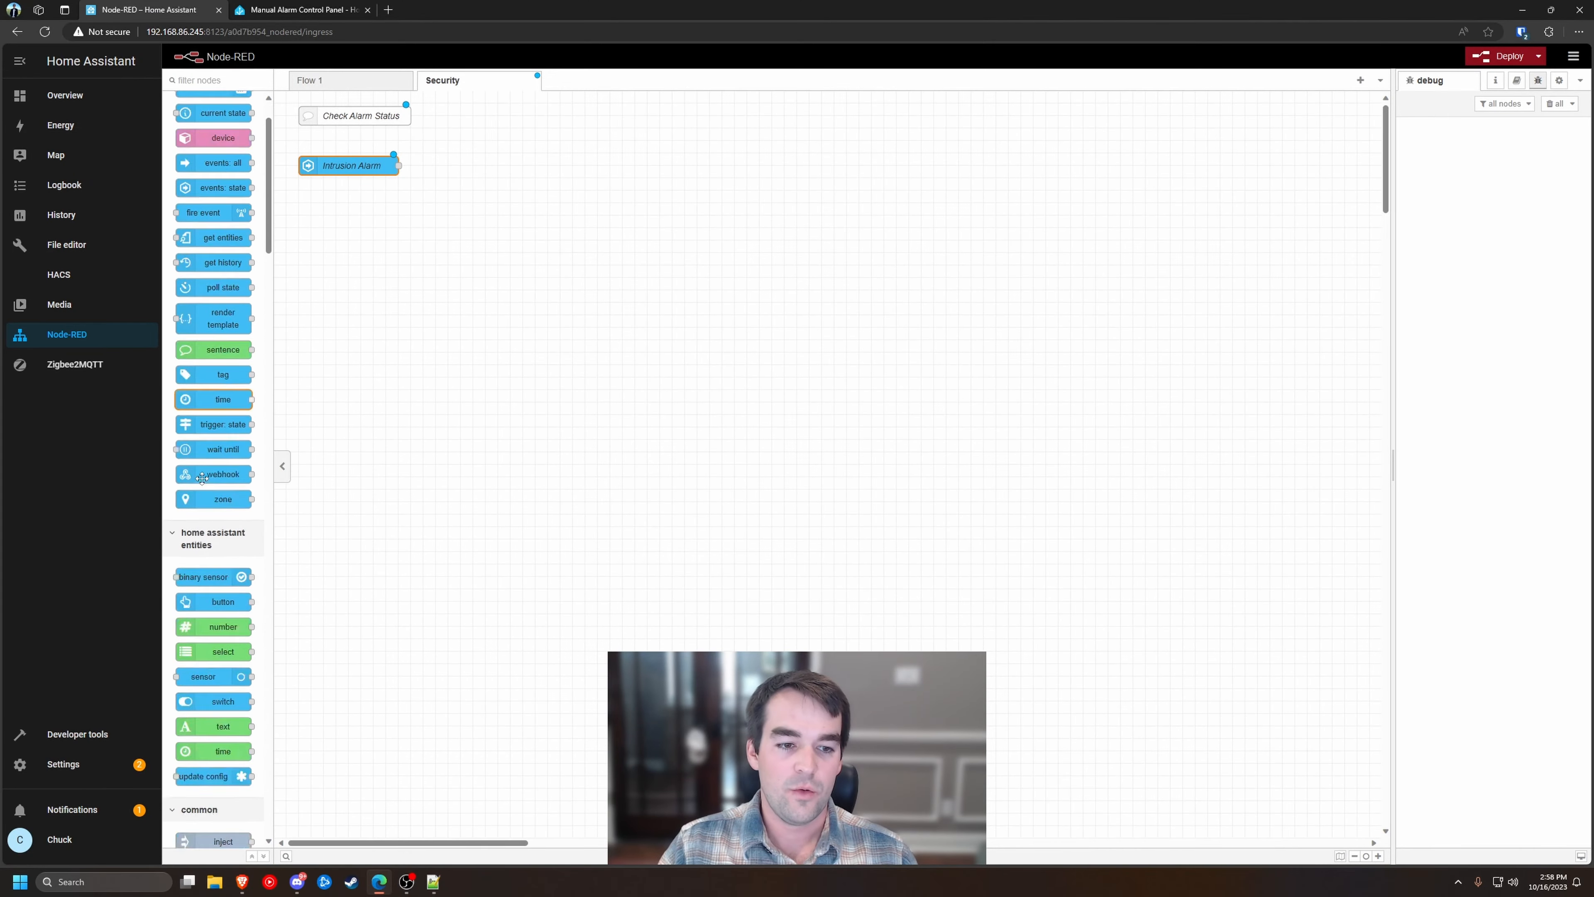
Add a debug node wired to the Intrusion Alarm node's output and deploy the flow
scroll(202, 478, down, 3)
scroll(200, 565, down, 2)
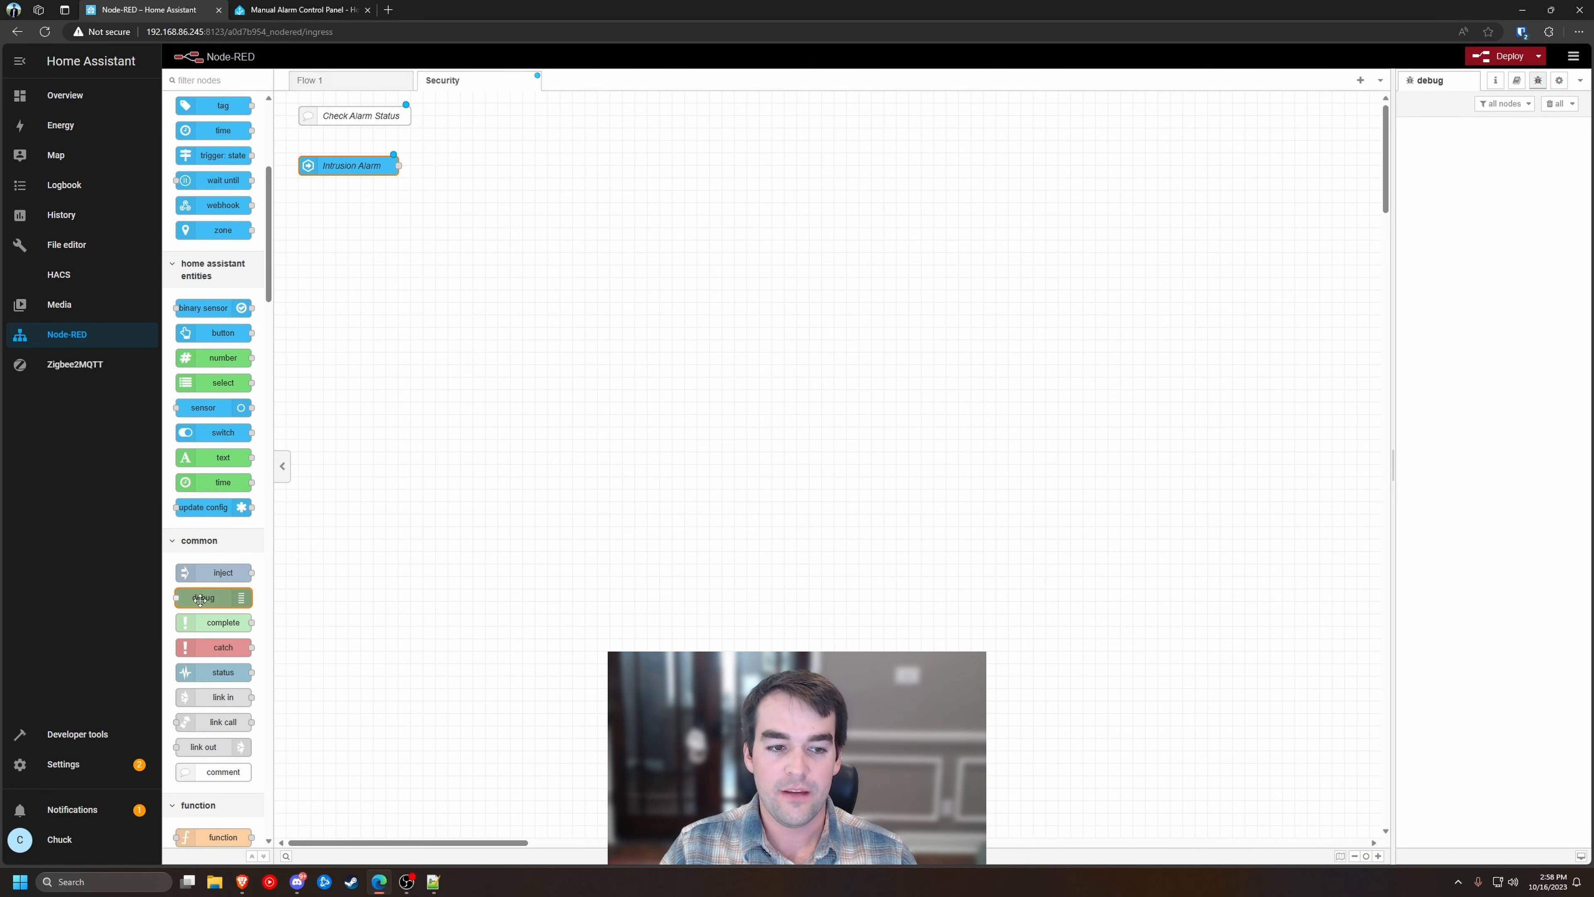
drag(199, 599, 475, 165)
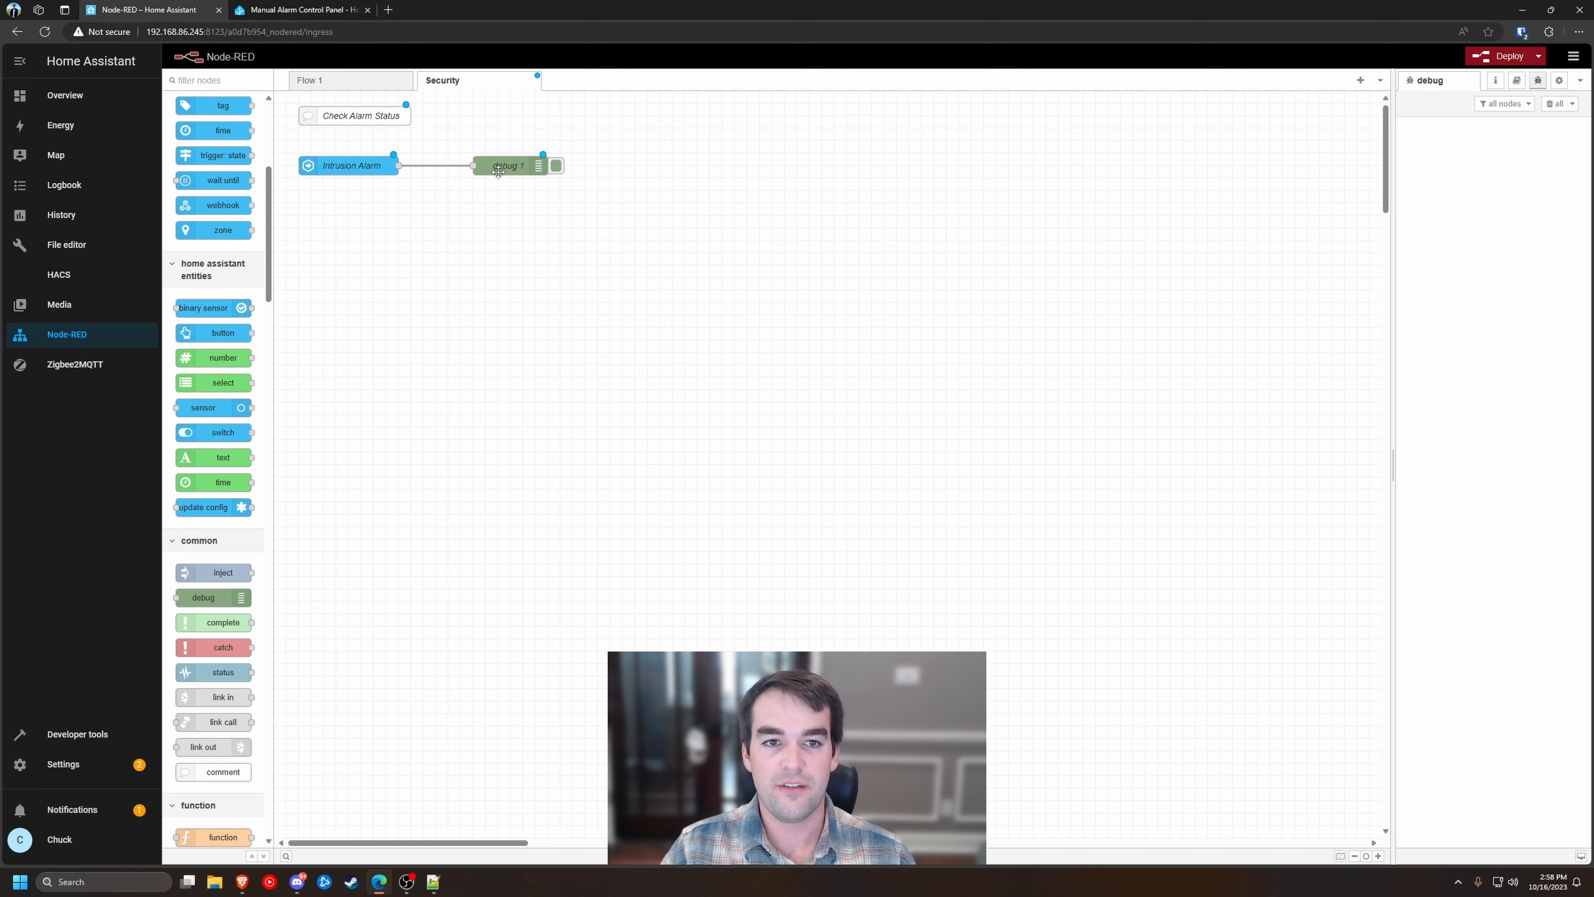
click(1499, 56)
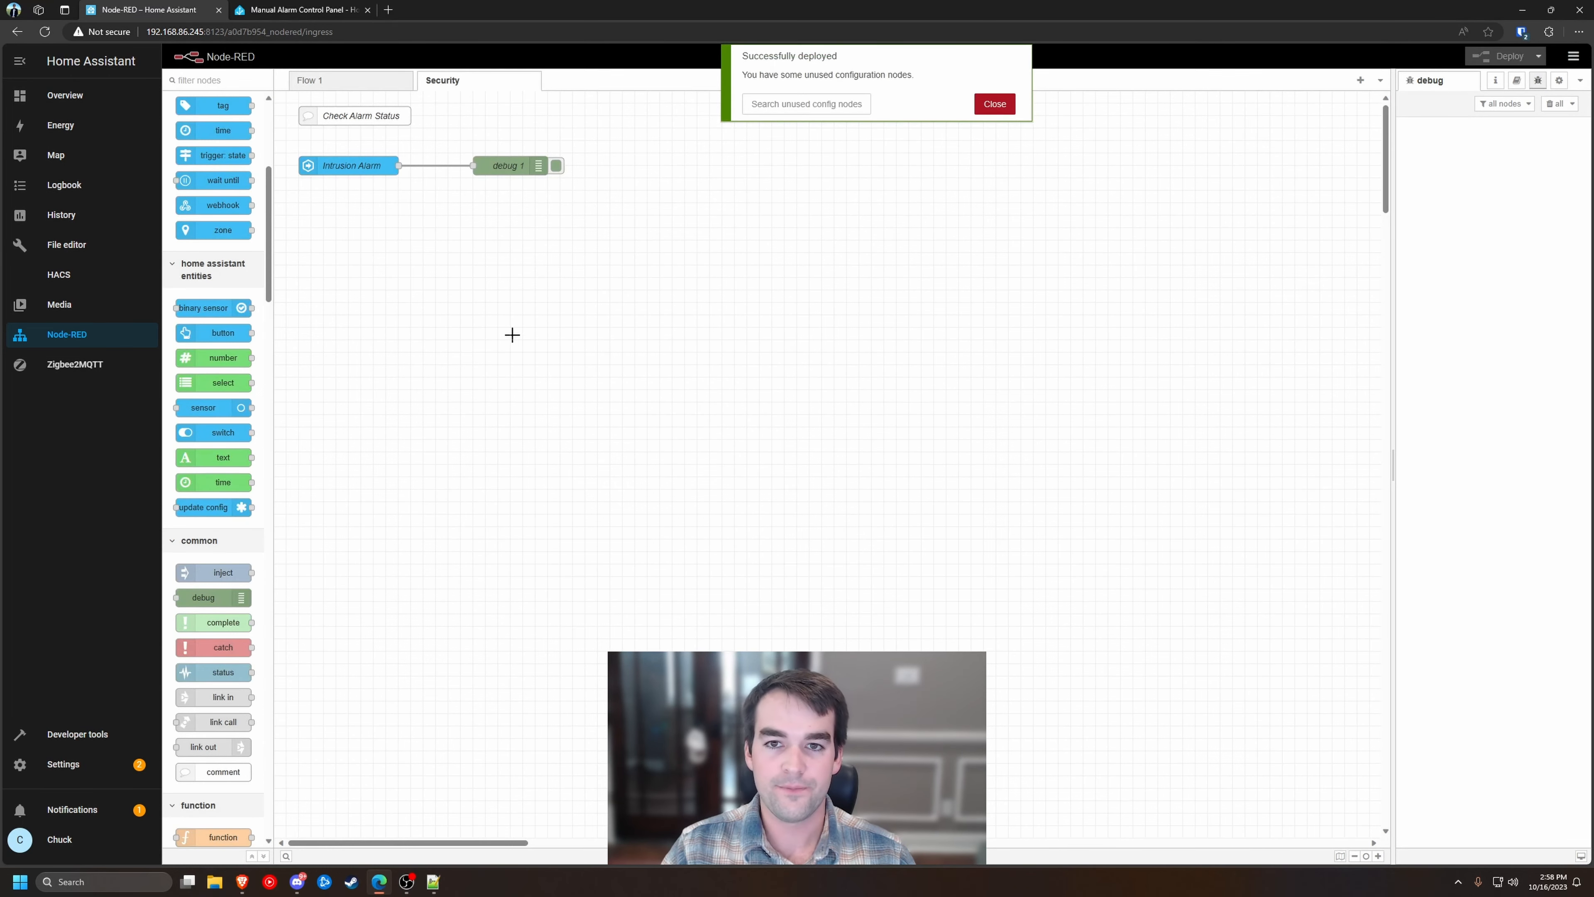
click(1007, 111)
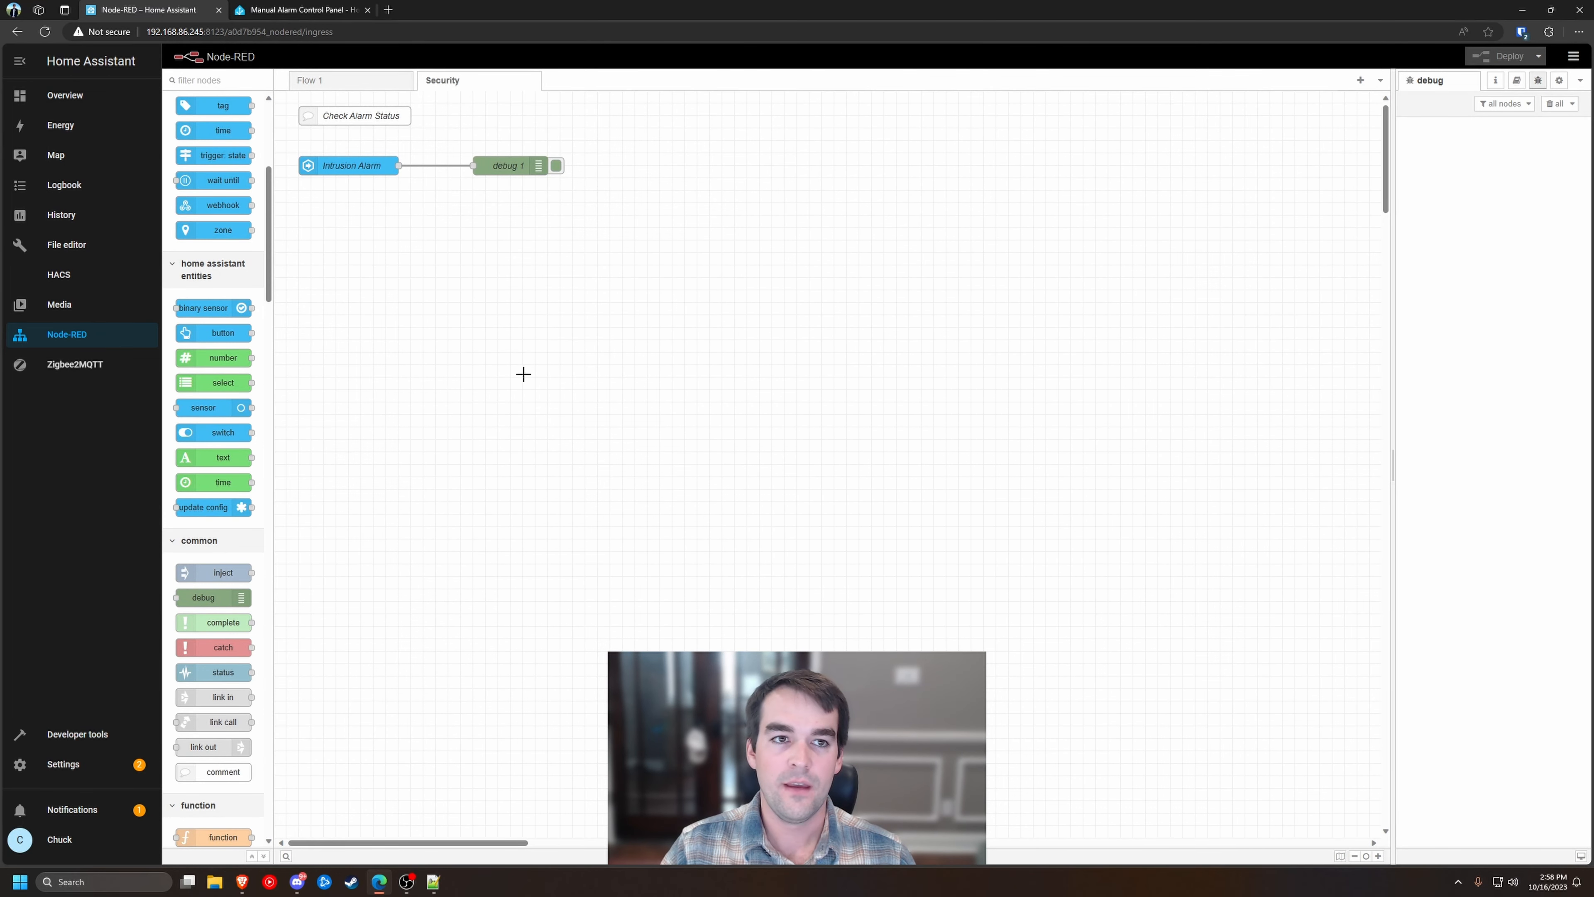
Open the Home Assistant Overview in a new tab, arm the Intrusion Alarm in home mode, and check the resulting message in Node-RED's debug output
middle_click(85, 95)
click(289, 9)
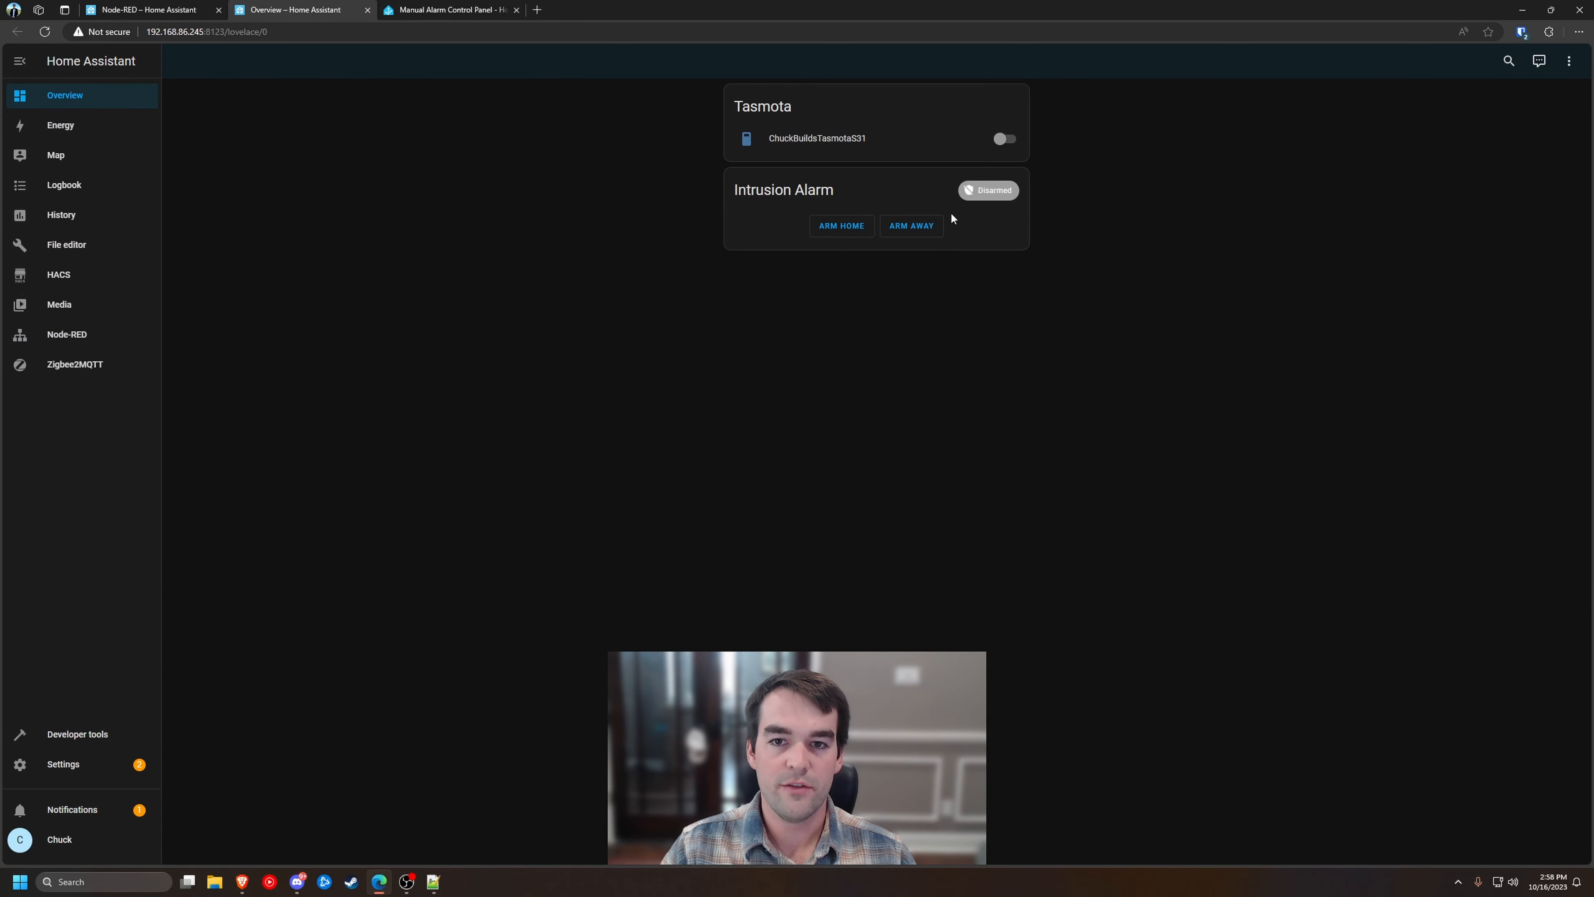
click(841, 226)
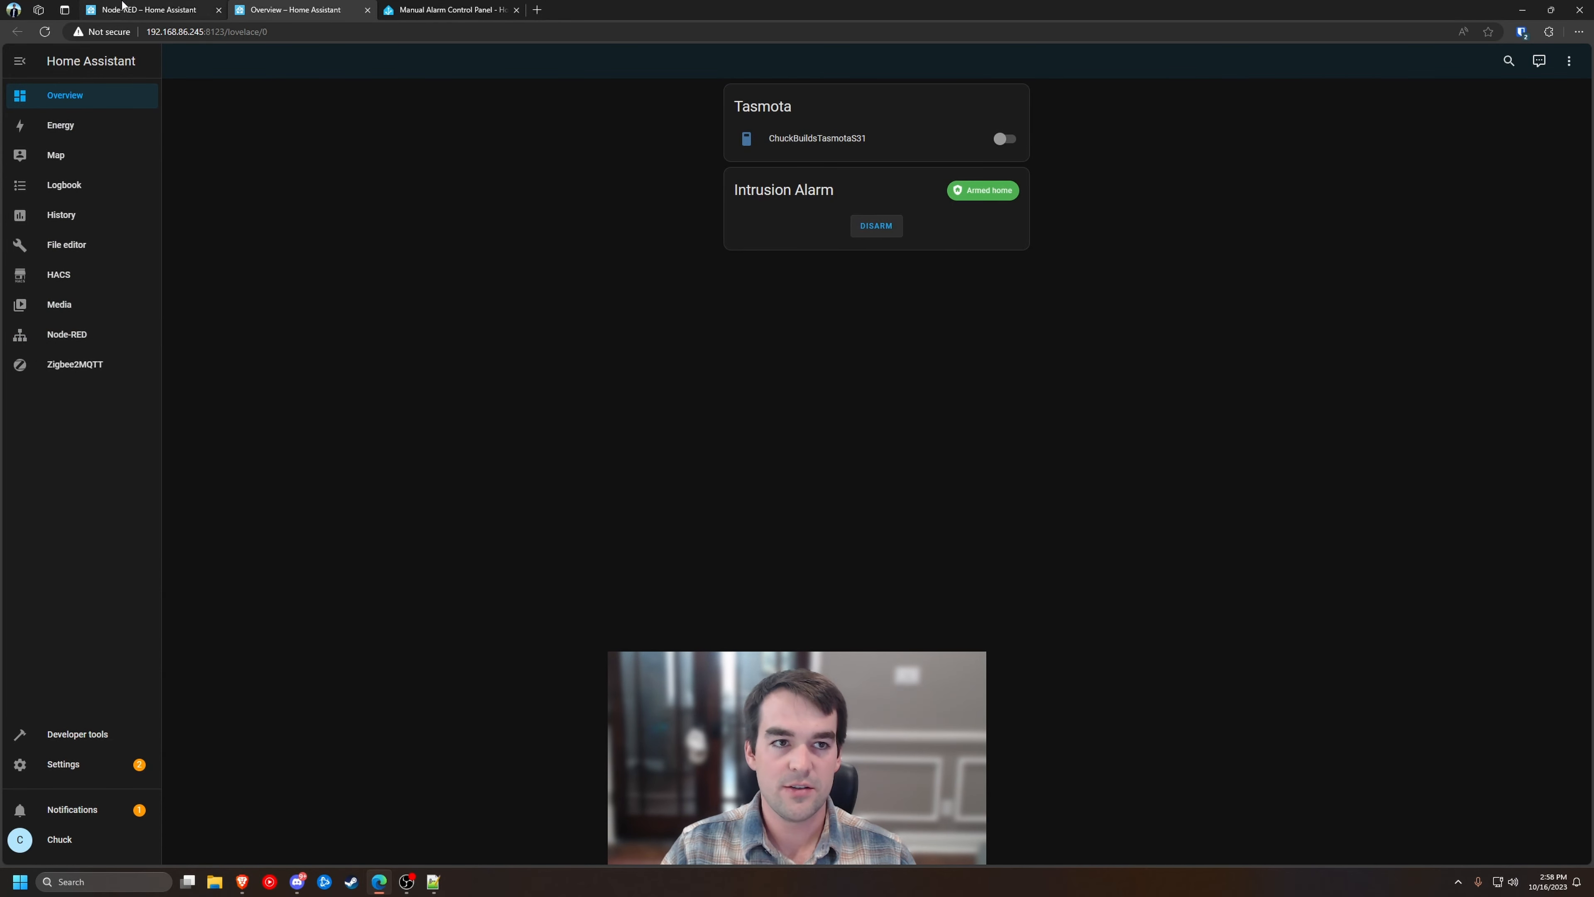
click(149, 9)
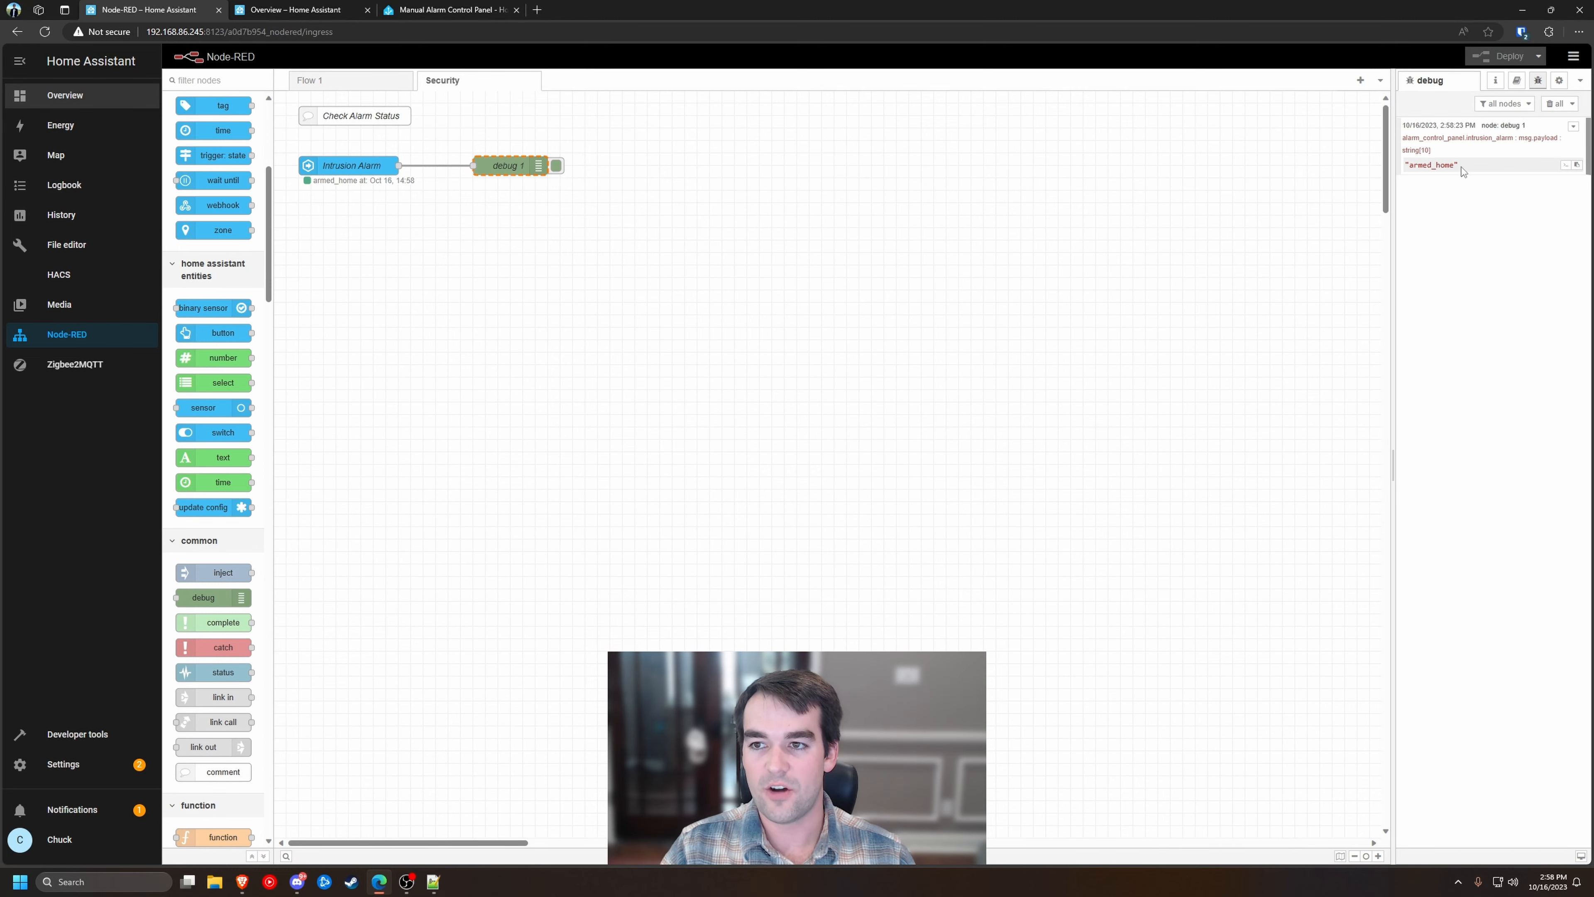
Disarm the Intrusion Alarm from the Overview dashboard and check the new debug message in Node-RED
click(323, 9)
click(881, 228)
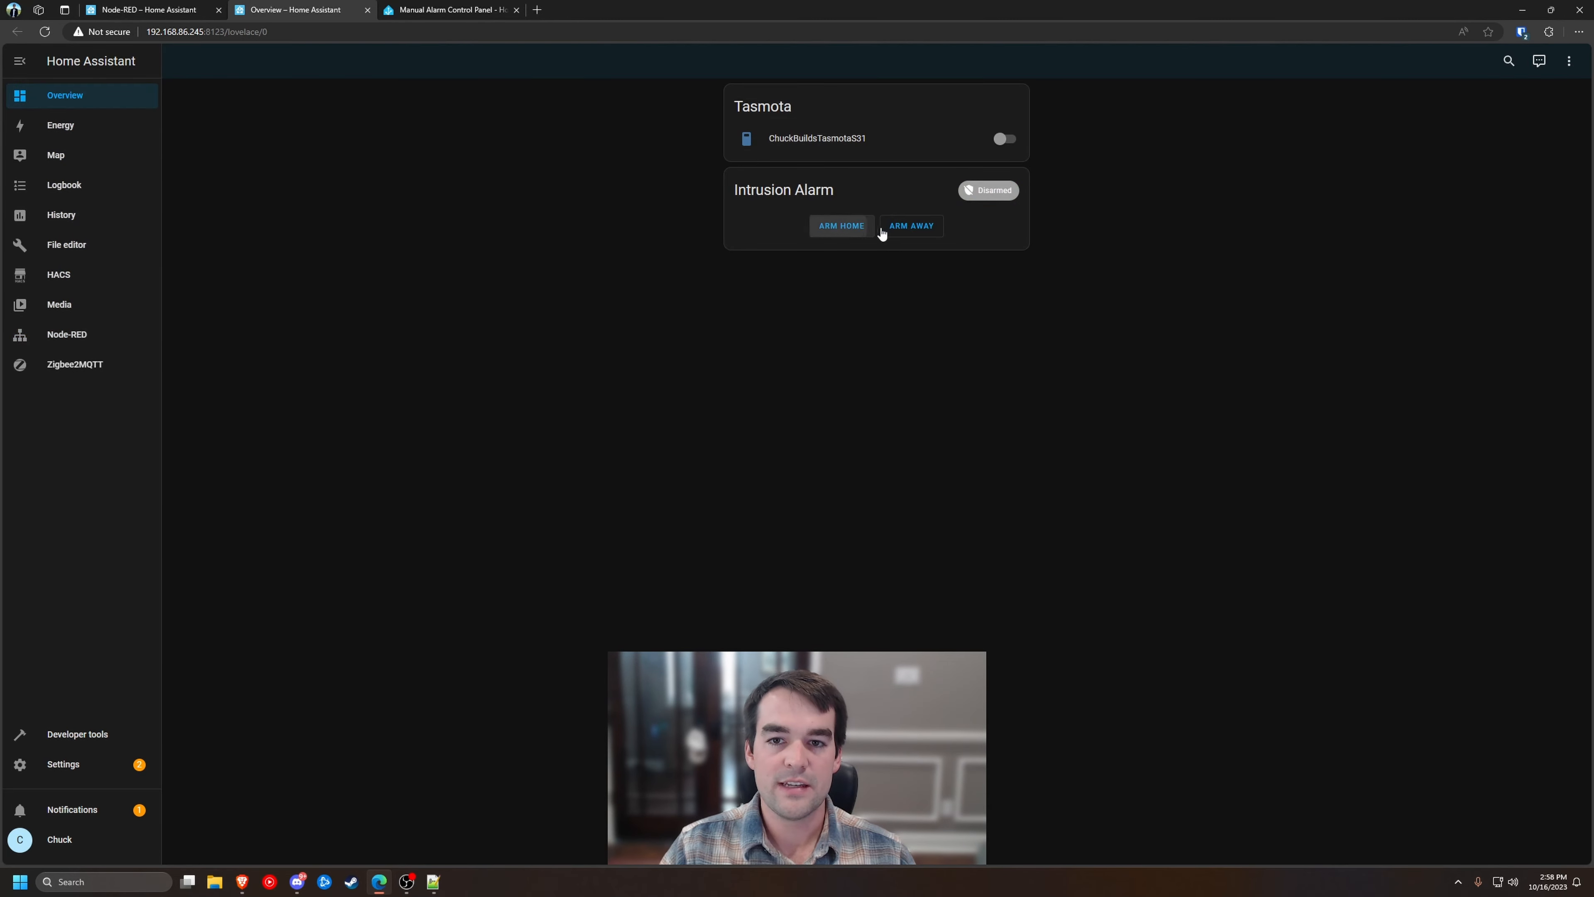
click(207, 9)
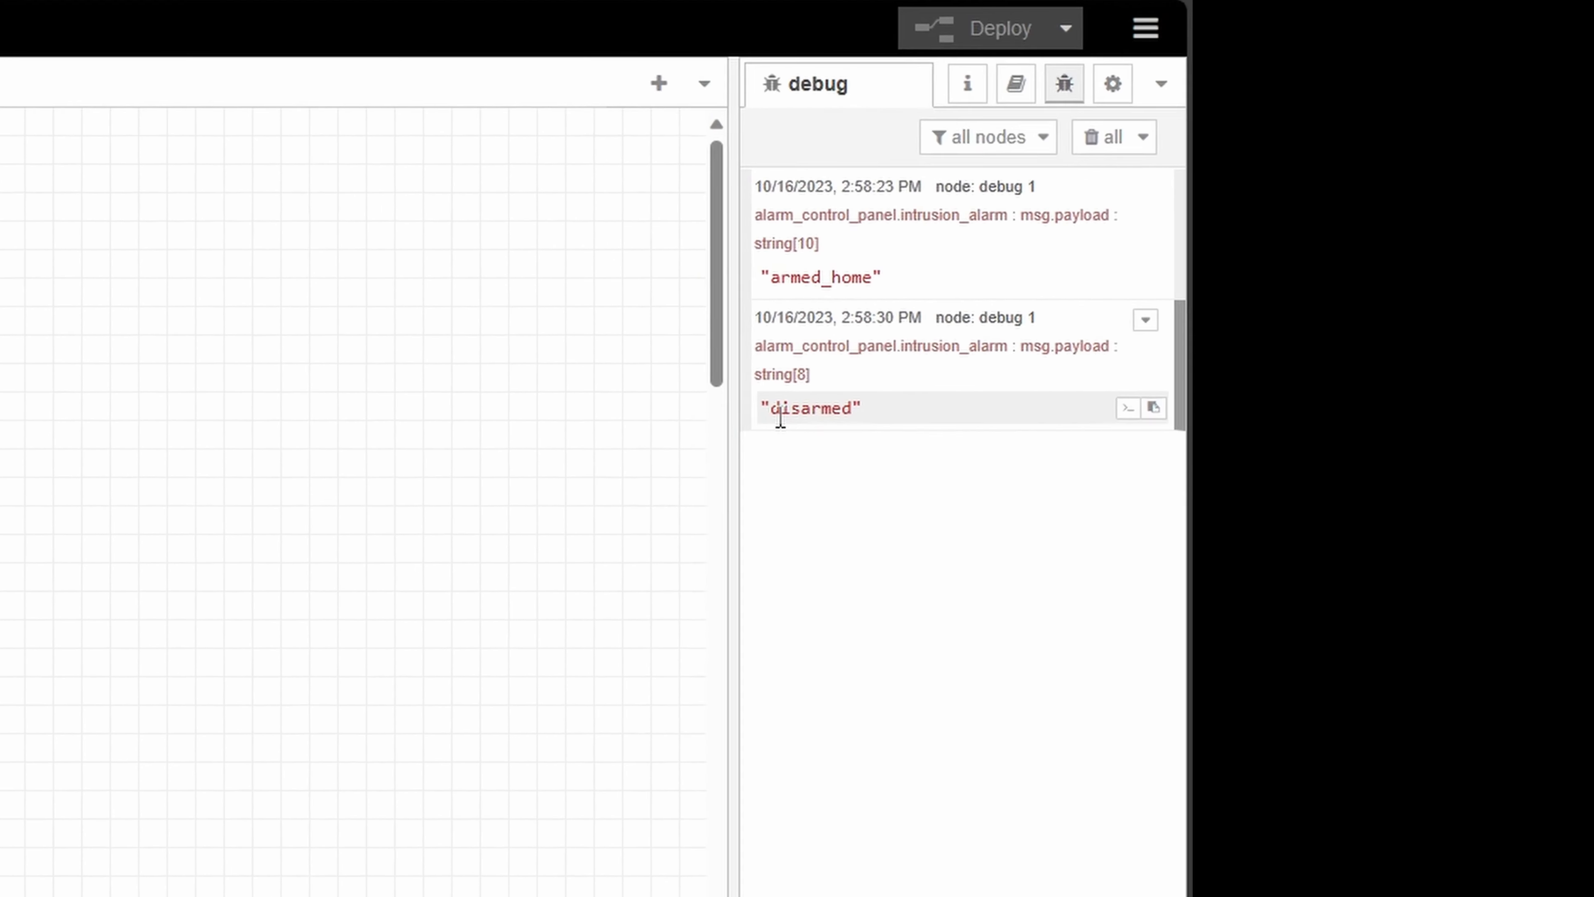
drag(780, 417, 859, 452)
click(858, 466)
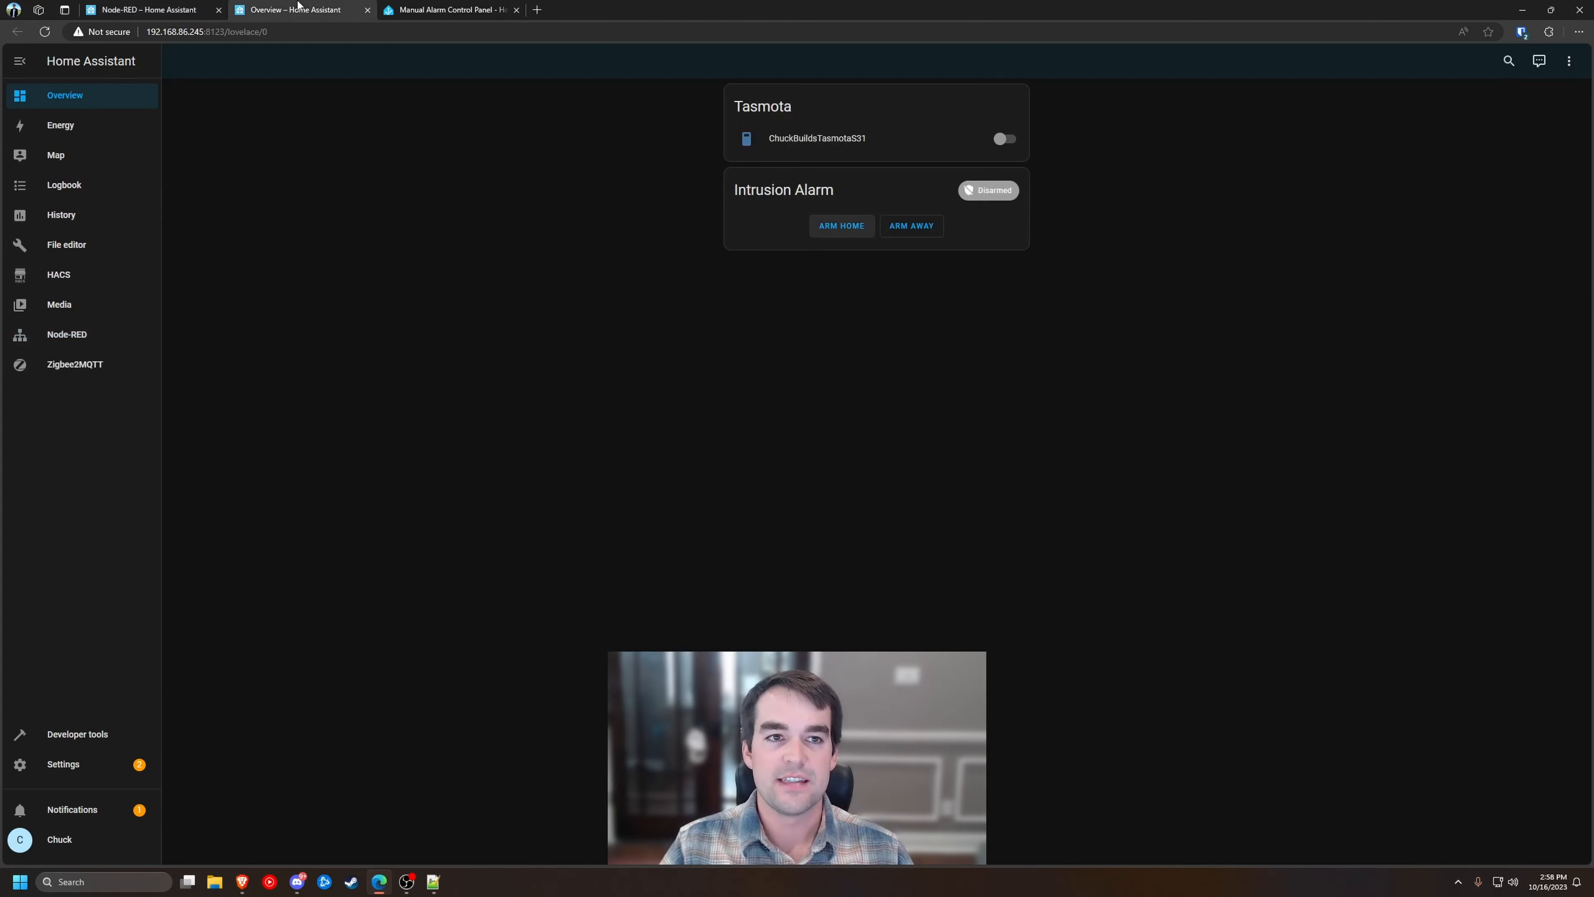
Add a second comment node below the Intrusion Alarm node and name it "Triggering Intrusion Alarm"
click(195, 9)
scroll(213, 440, down, 3)
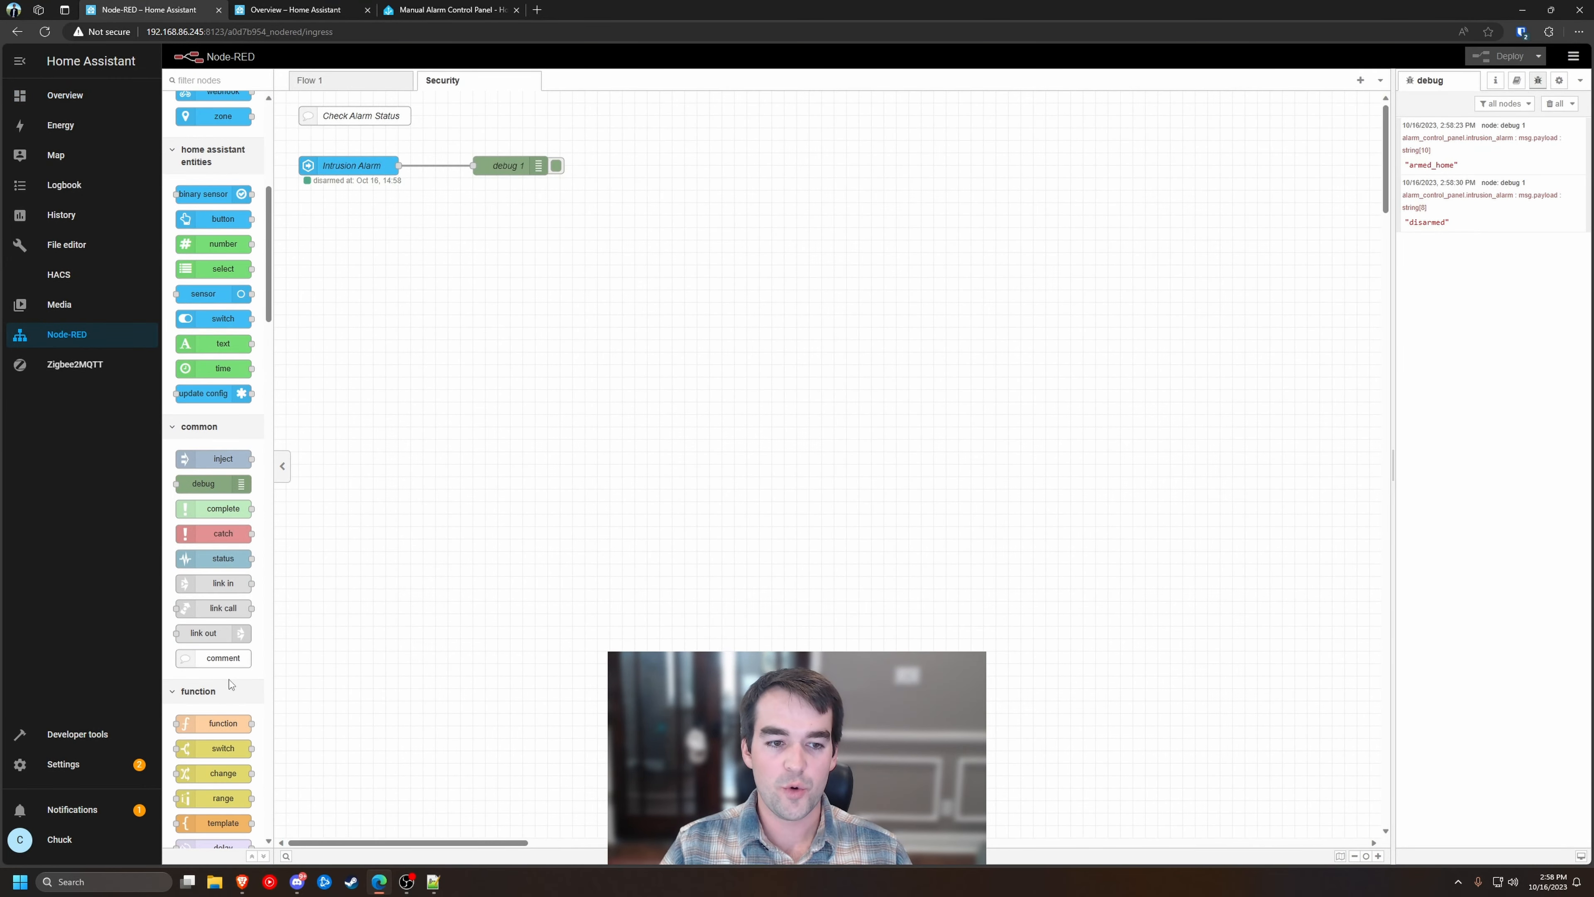
drag(223, 658, 348, 253)
double_click(345, 253)
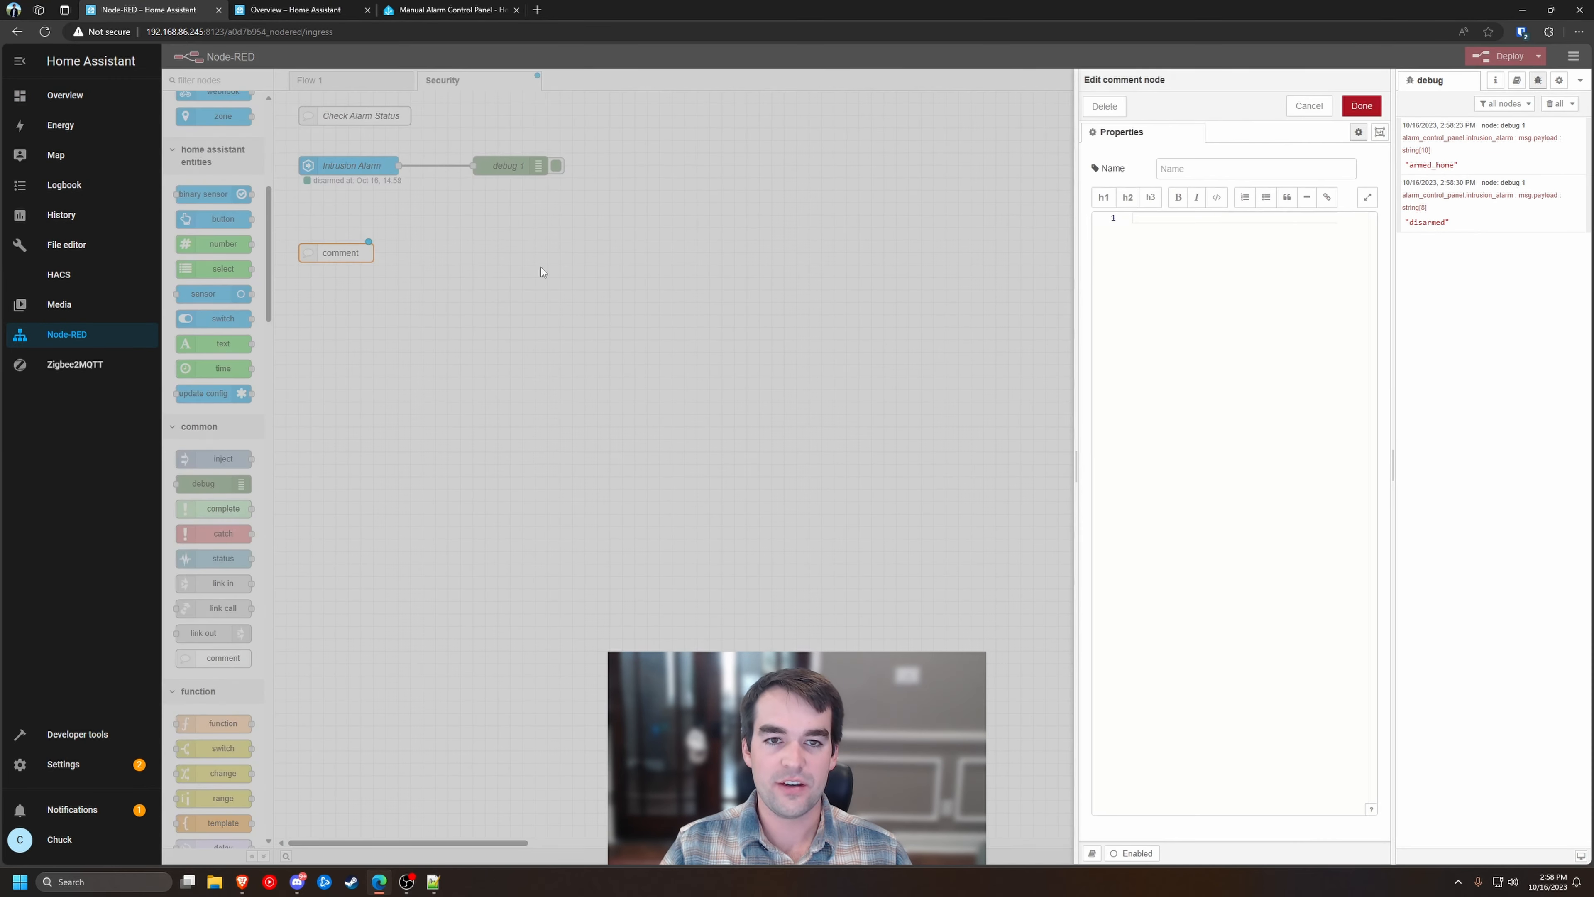
click(1211, 171)
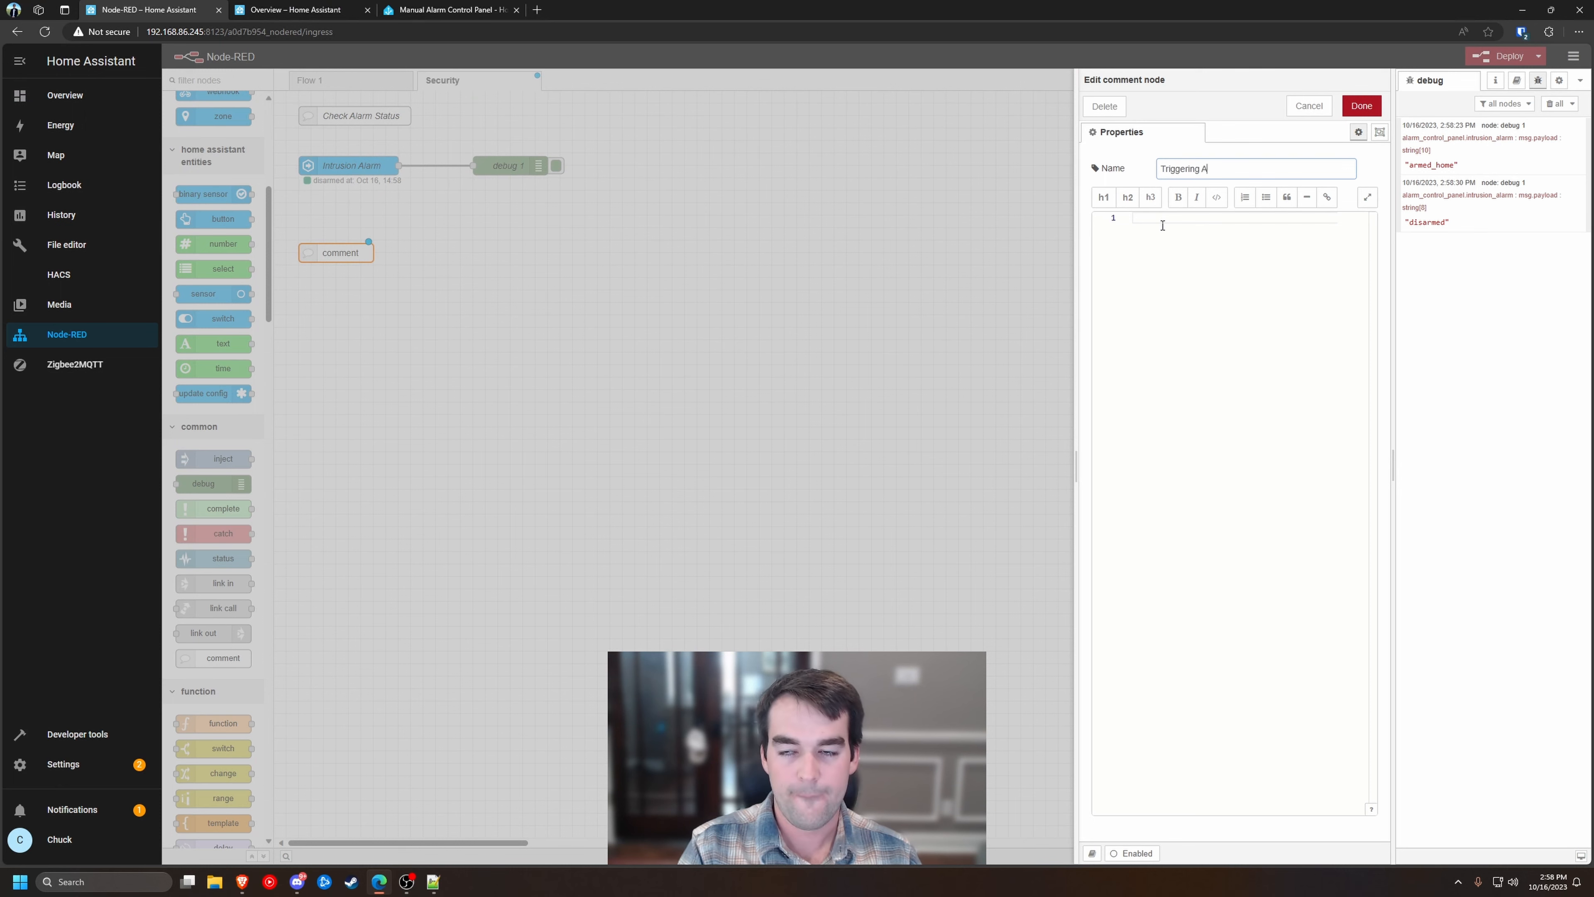
key(Return)
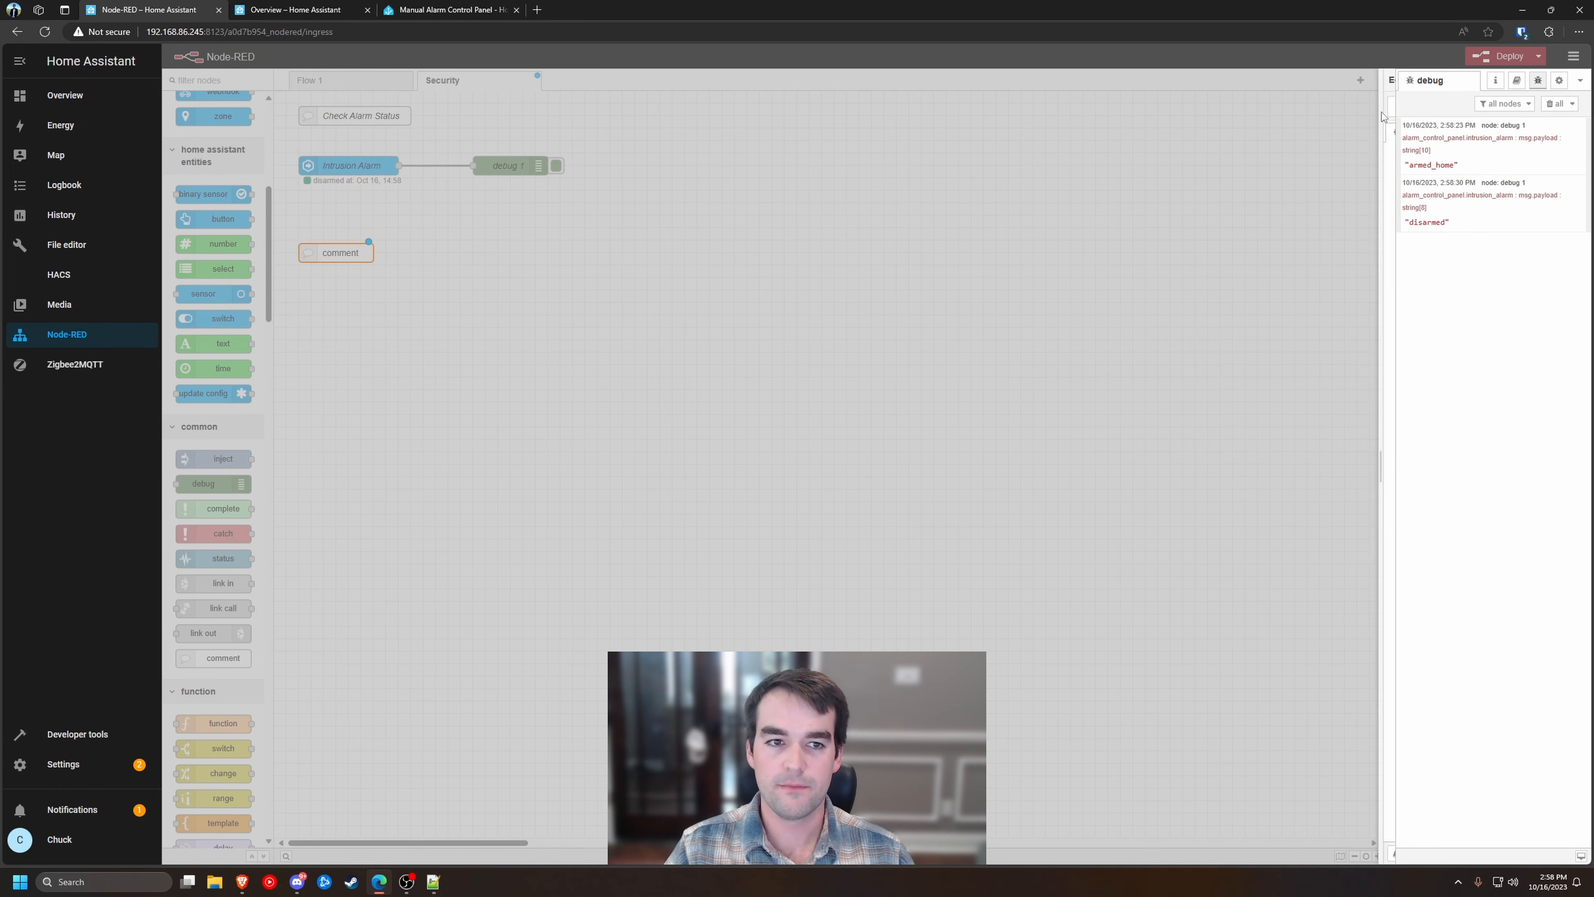
scroll(233, 394, up, 7)
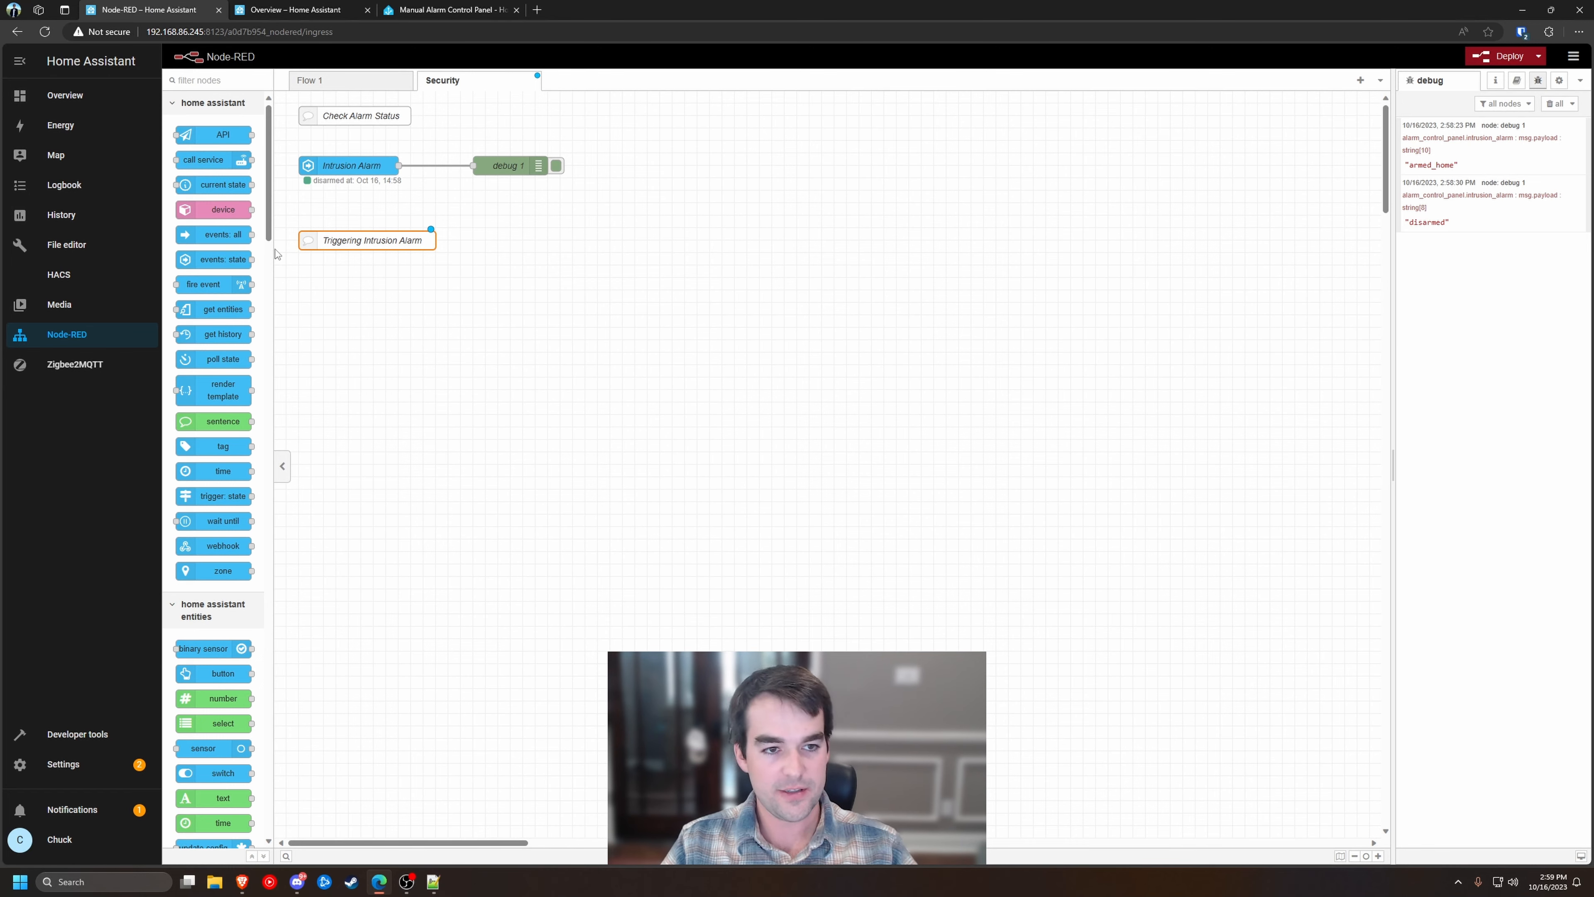
drag(223, 260, 295, 283)
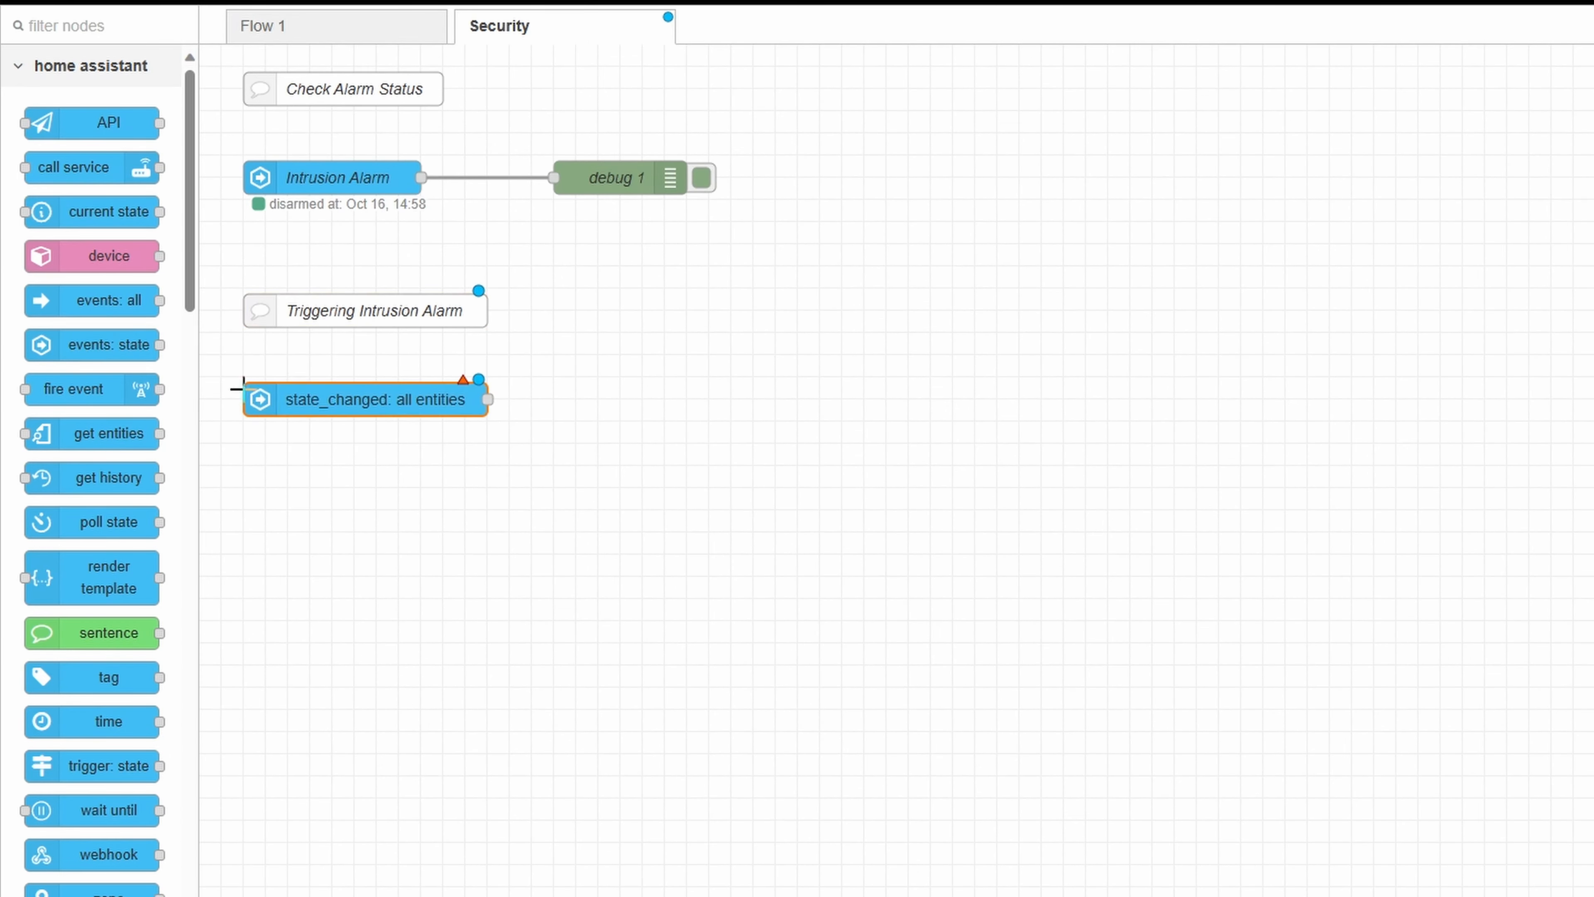
drag(109, 344, 353, 443)
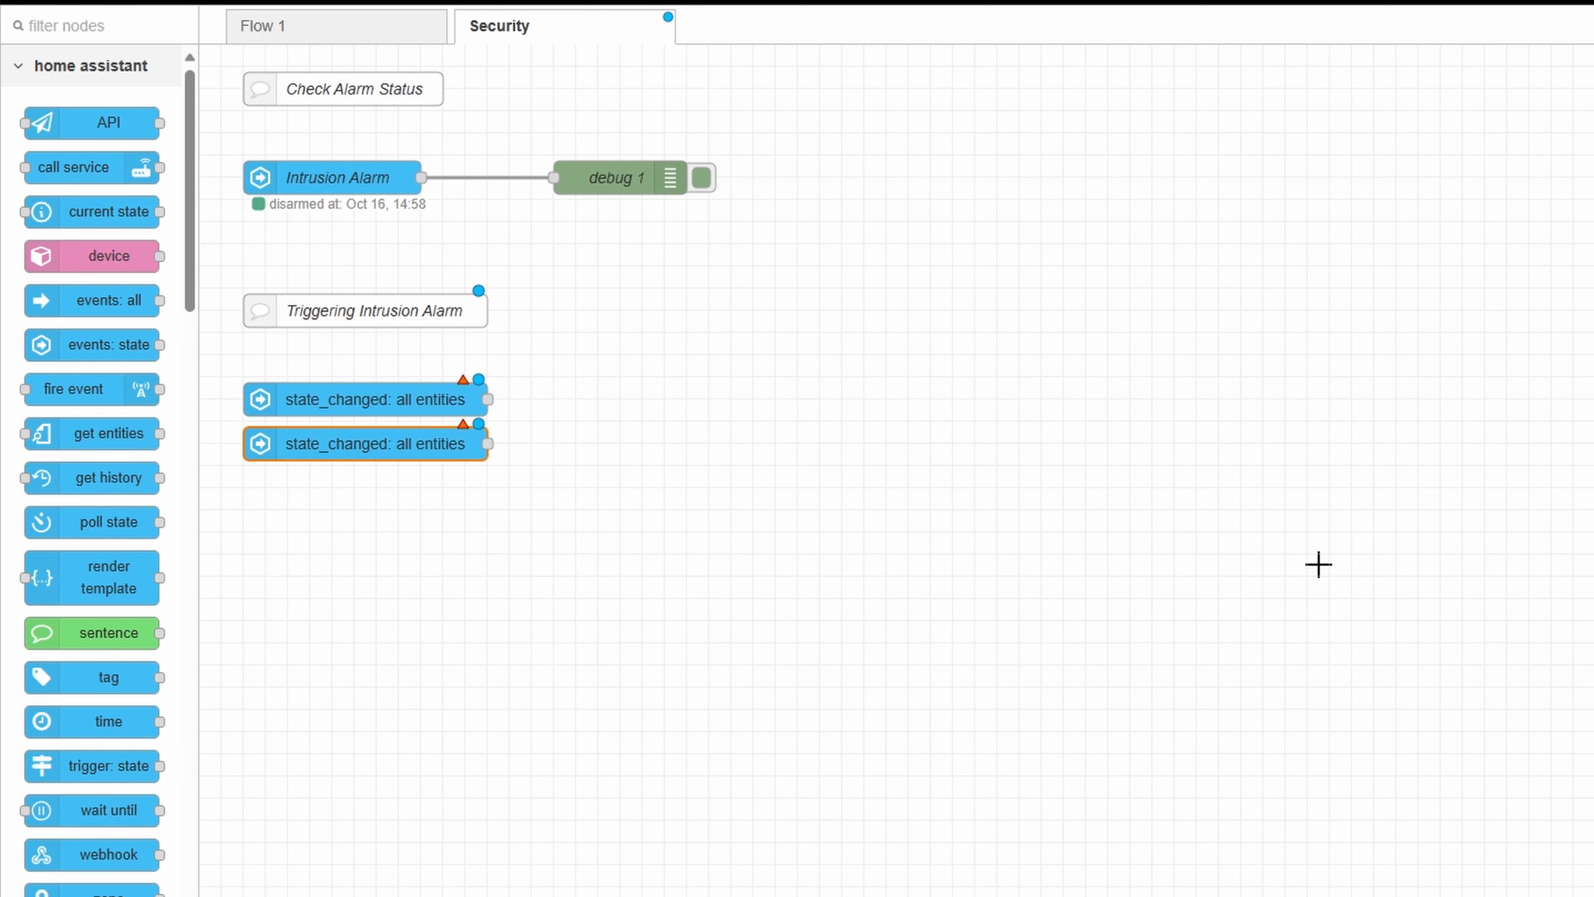
drag(414, 513, 299, 370)
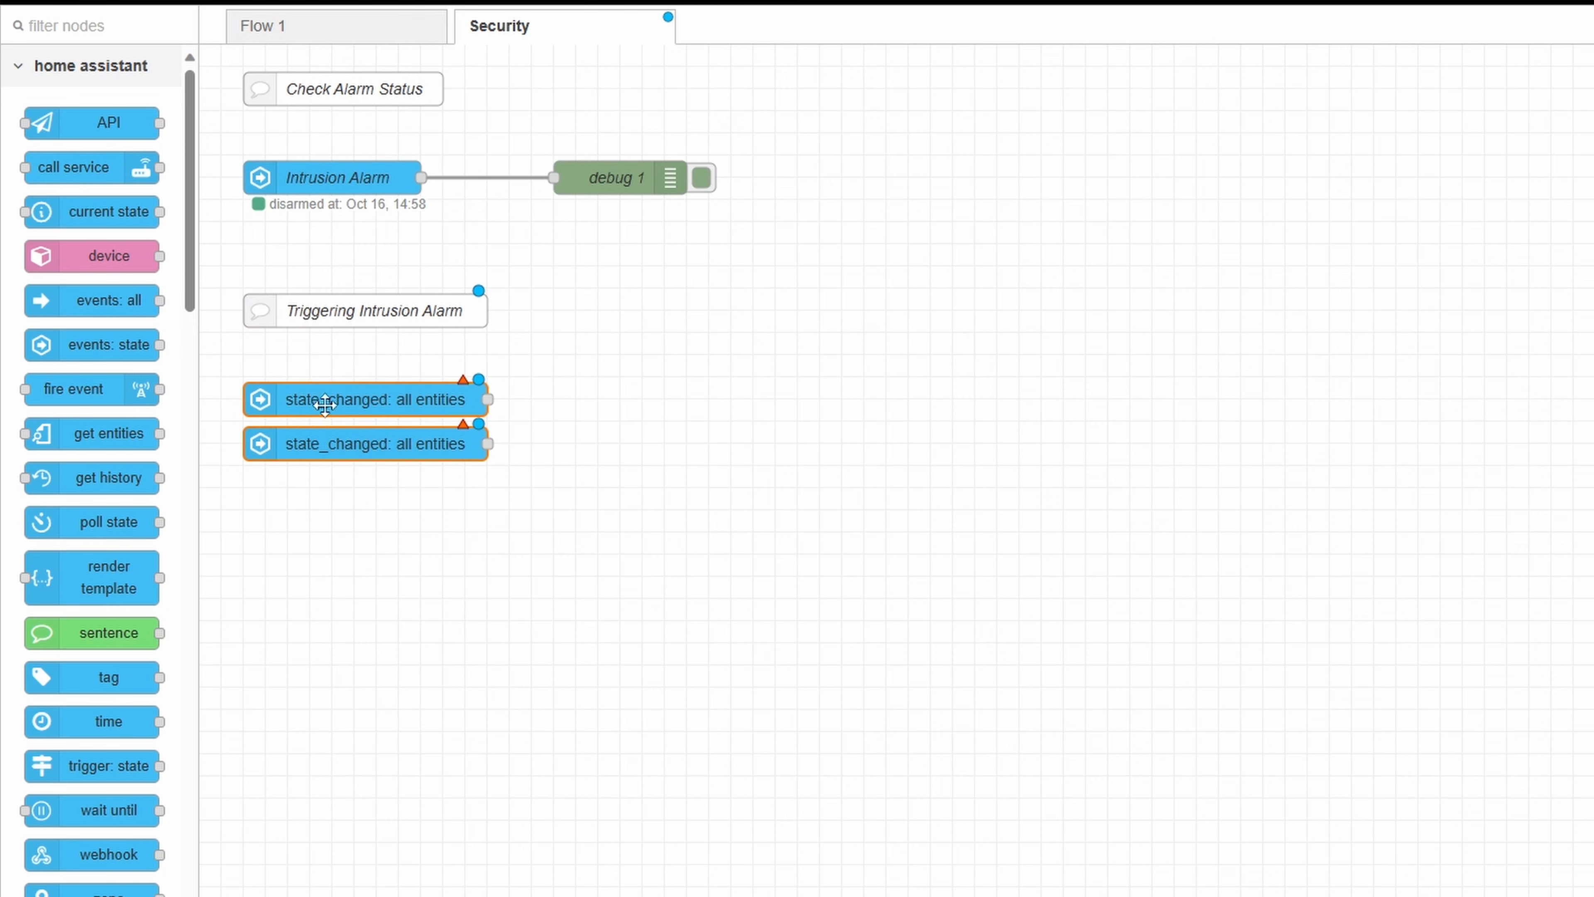
key(Delete)
Place a trigger: state node below the Triggering Intrusion Alarm comment and name it "Alarm Tripped"
drag(126, 771, 344, 377)
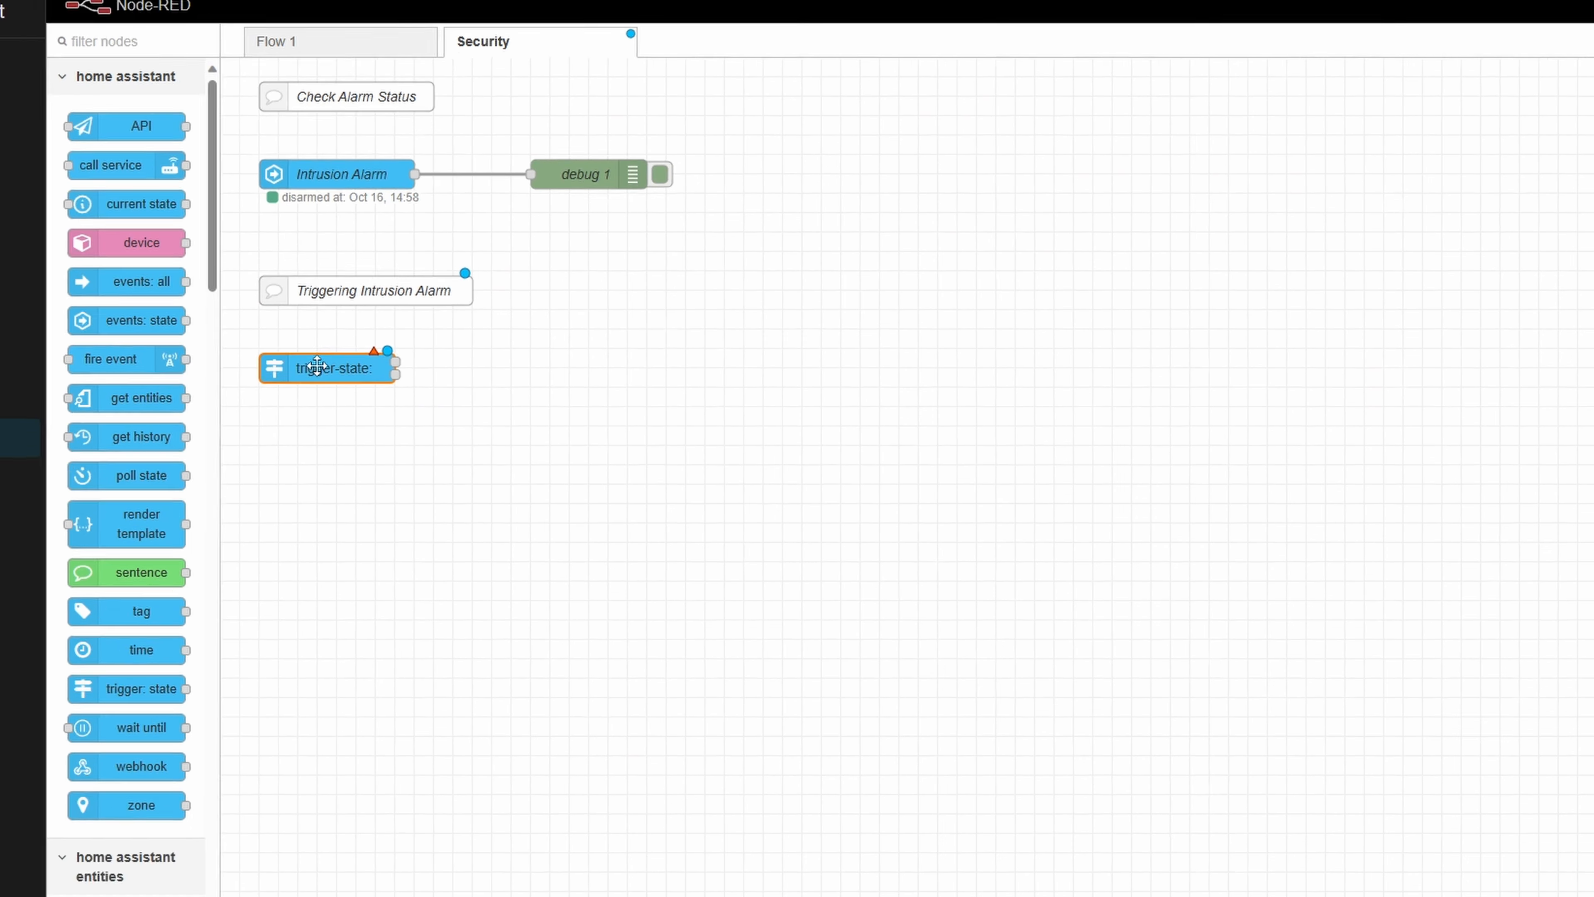
double_click(344, 391)
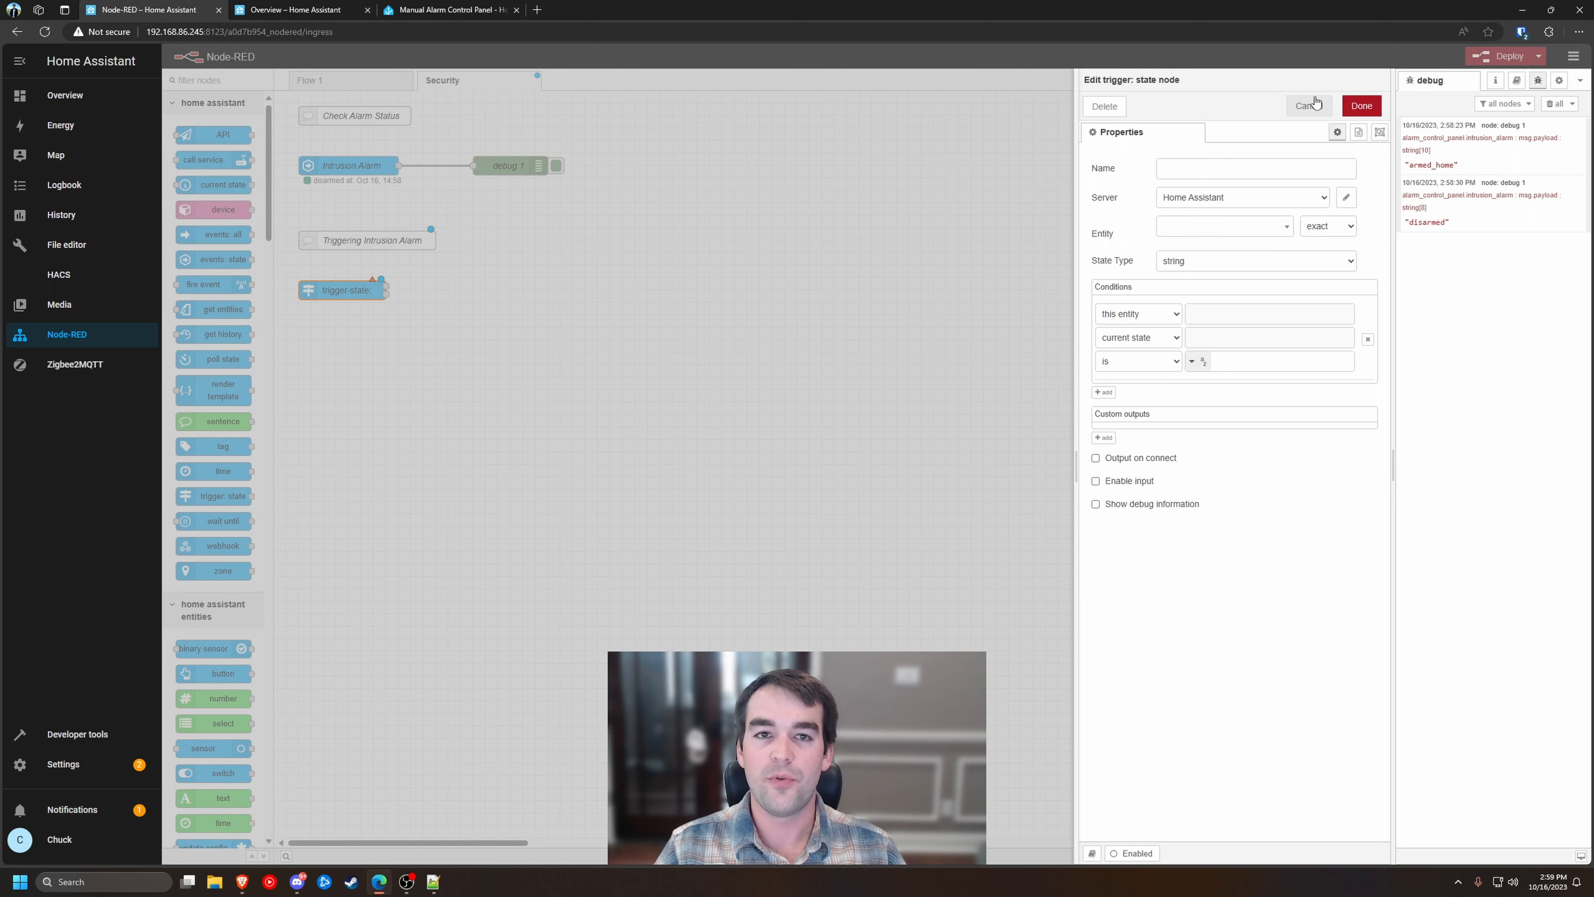
click(1214, 168)
text(Alarm Tripped)
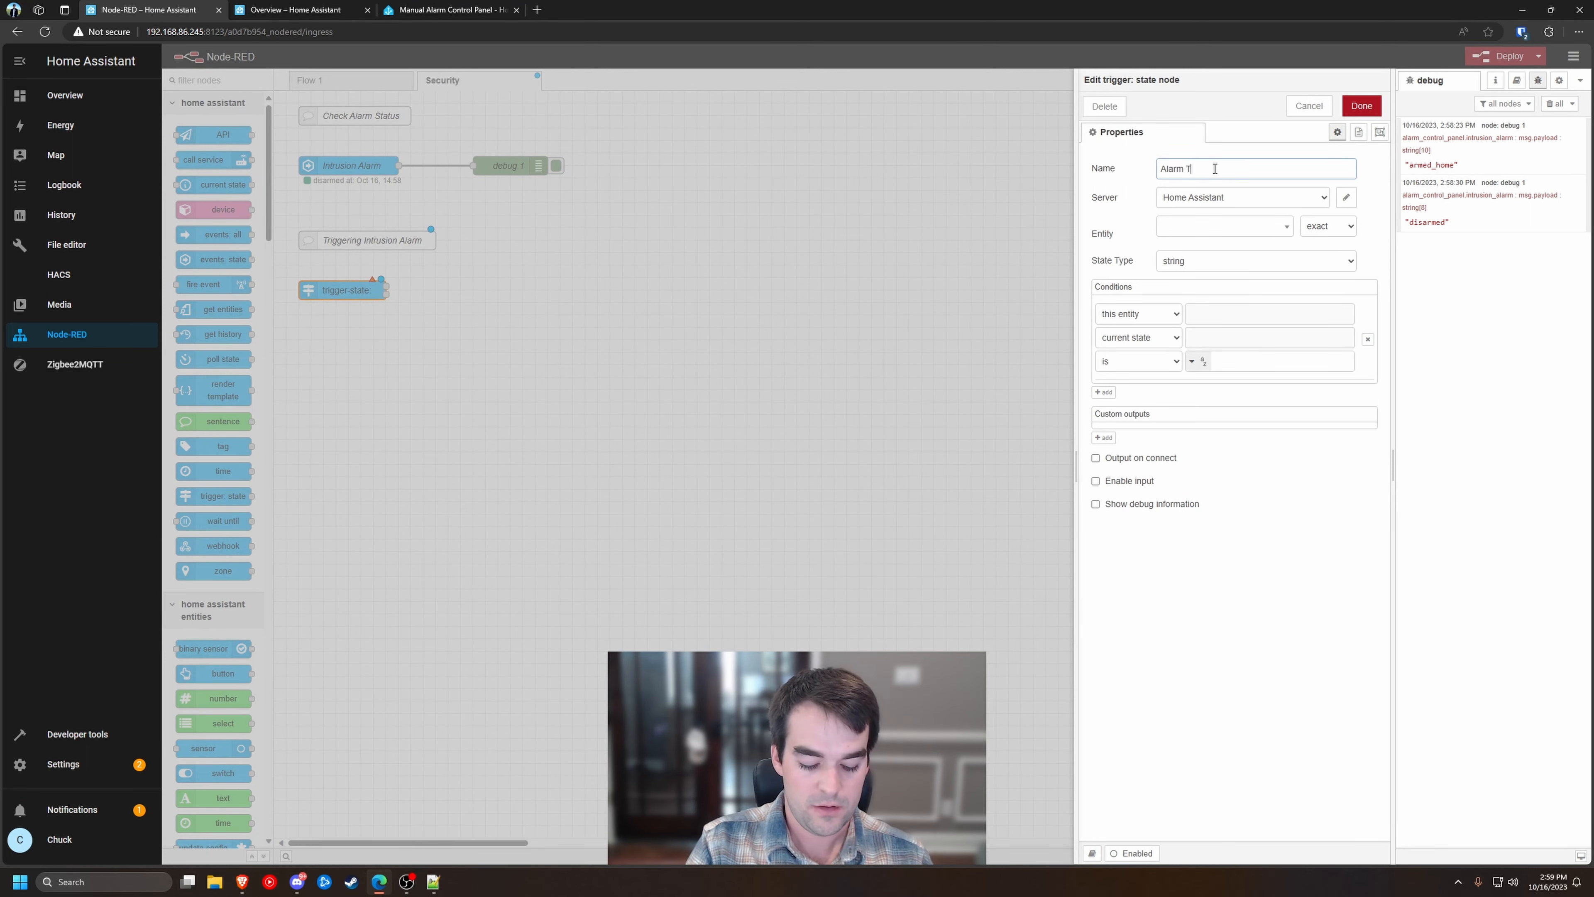
Set the Alarm Tripped node's entity to Intrusion Alarm and its first condition to current state is armed_home
click(1203, 227)
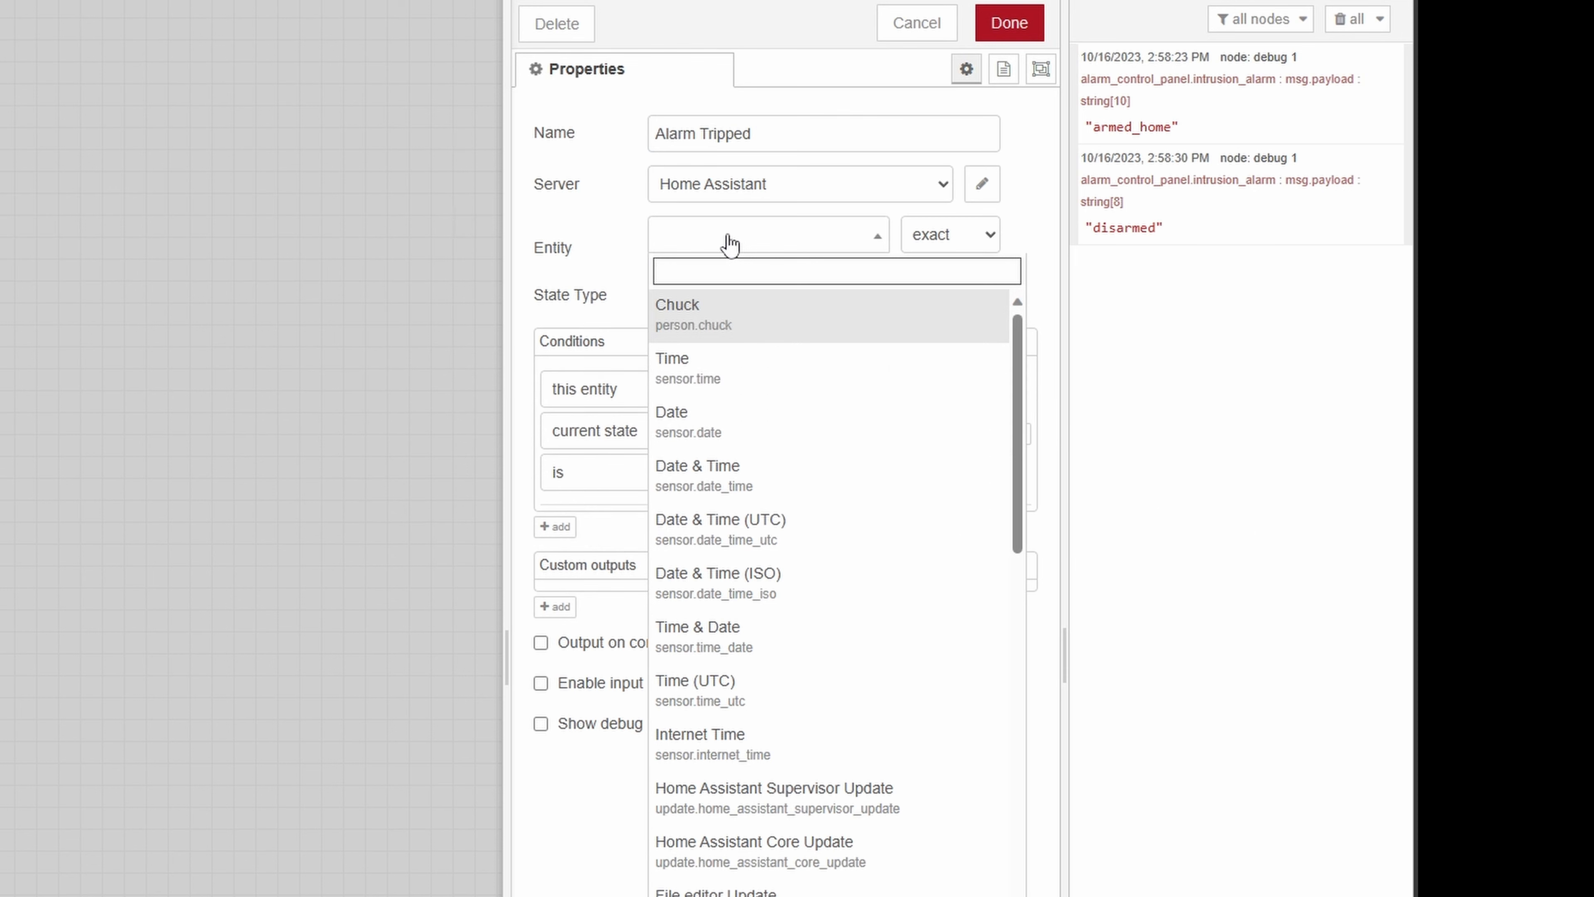
text(alarm)
click(740, 321)
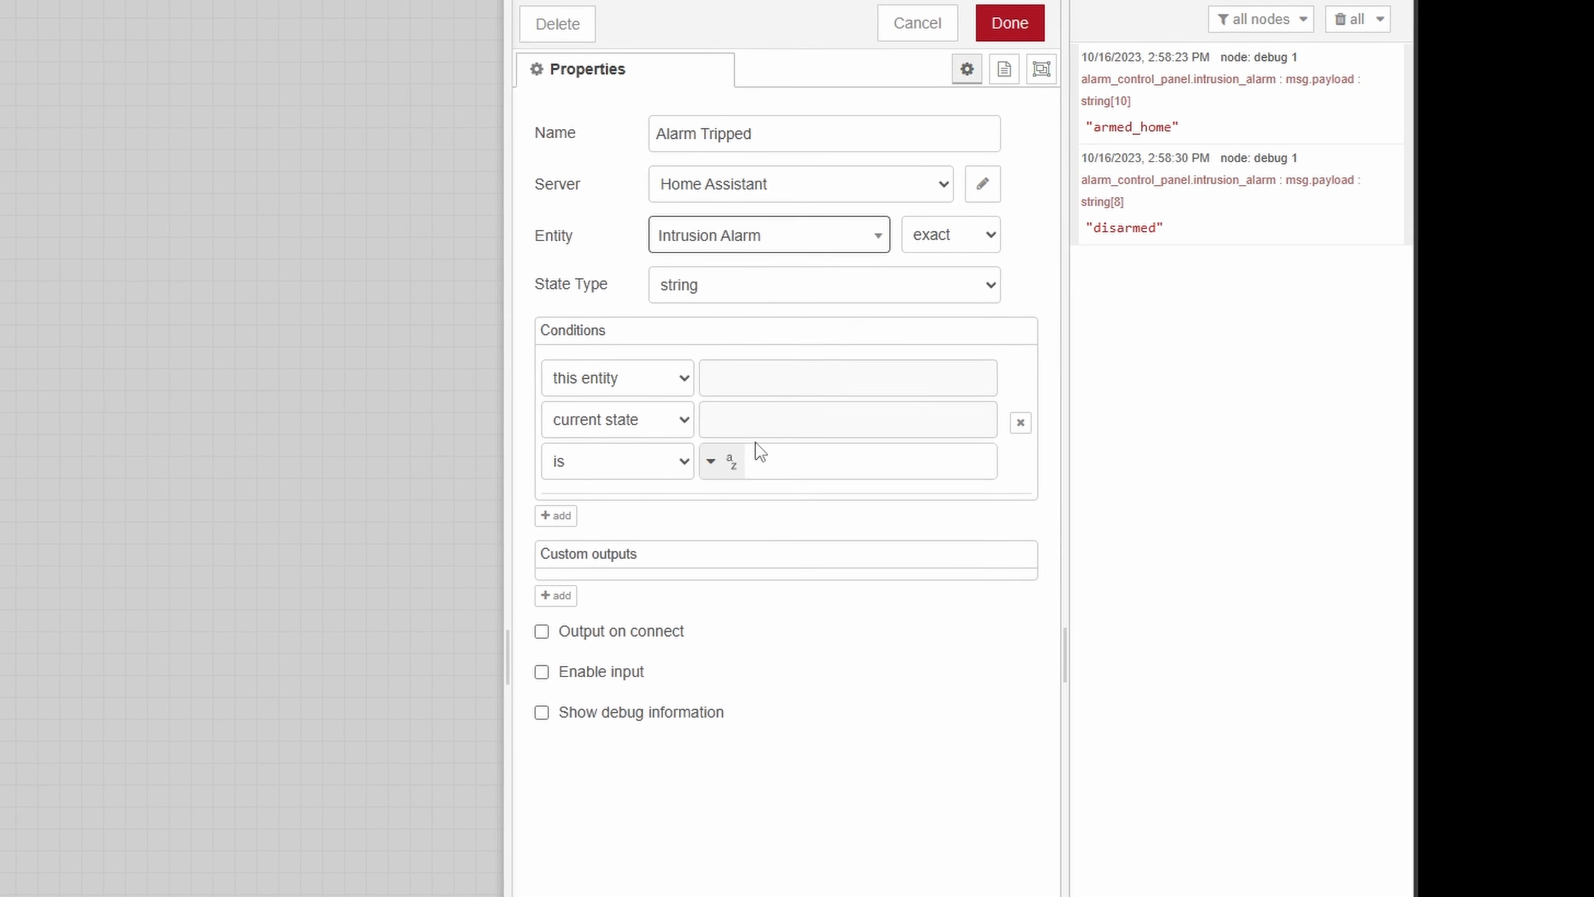
click(784, 454)
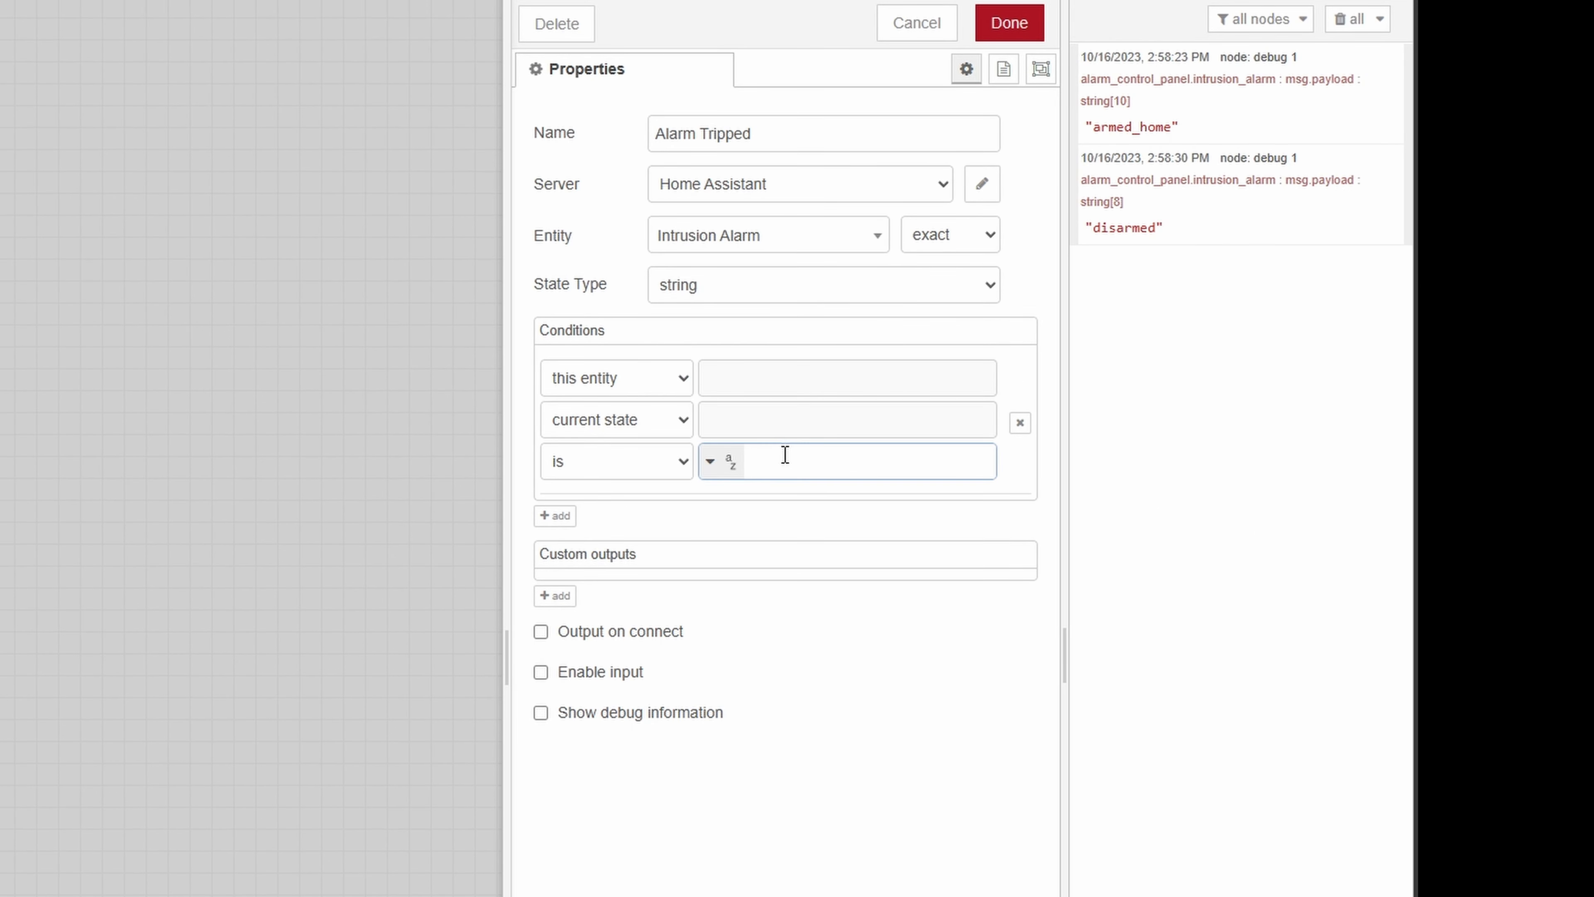
text(armed_home)
Add a second condition requiring entity id binary_sensor.chuckbuildsdoorsensor_contact to have current state on, and save the node
click(555, 516)
click(642, 530)
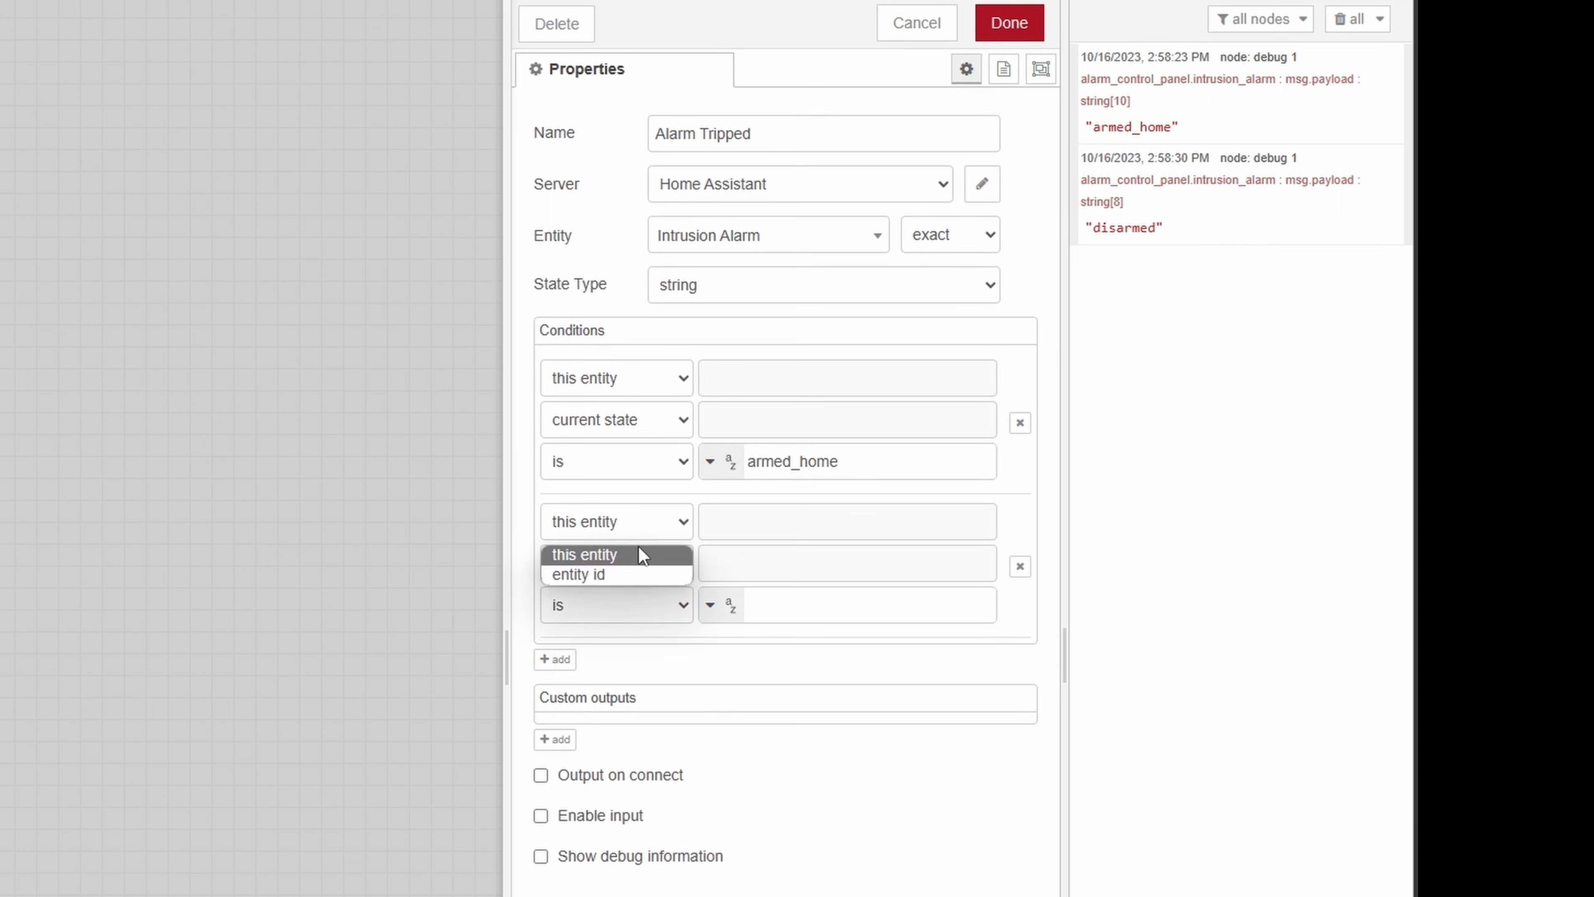
click(611, 574)
click(810, 525)
text(door)
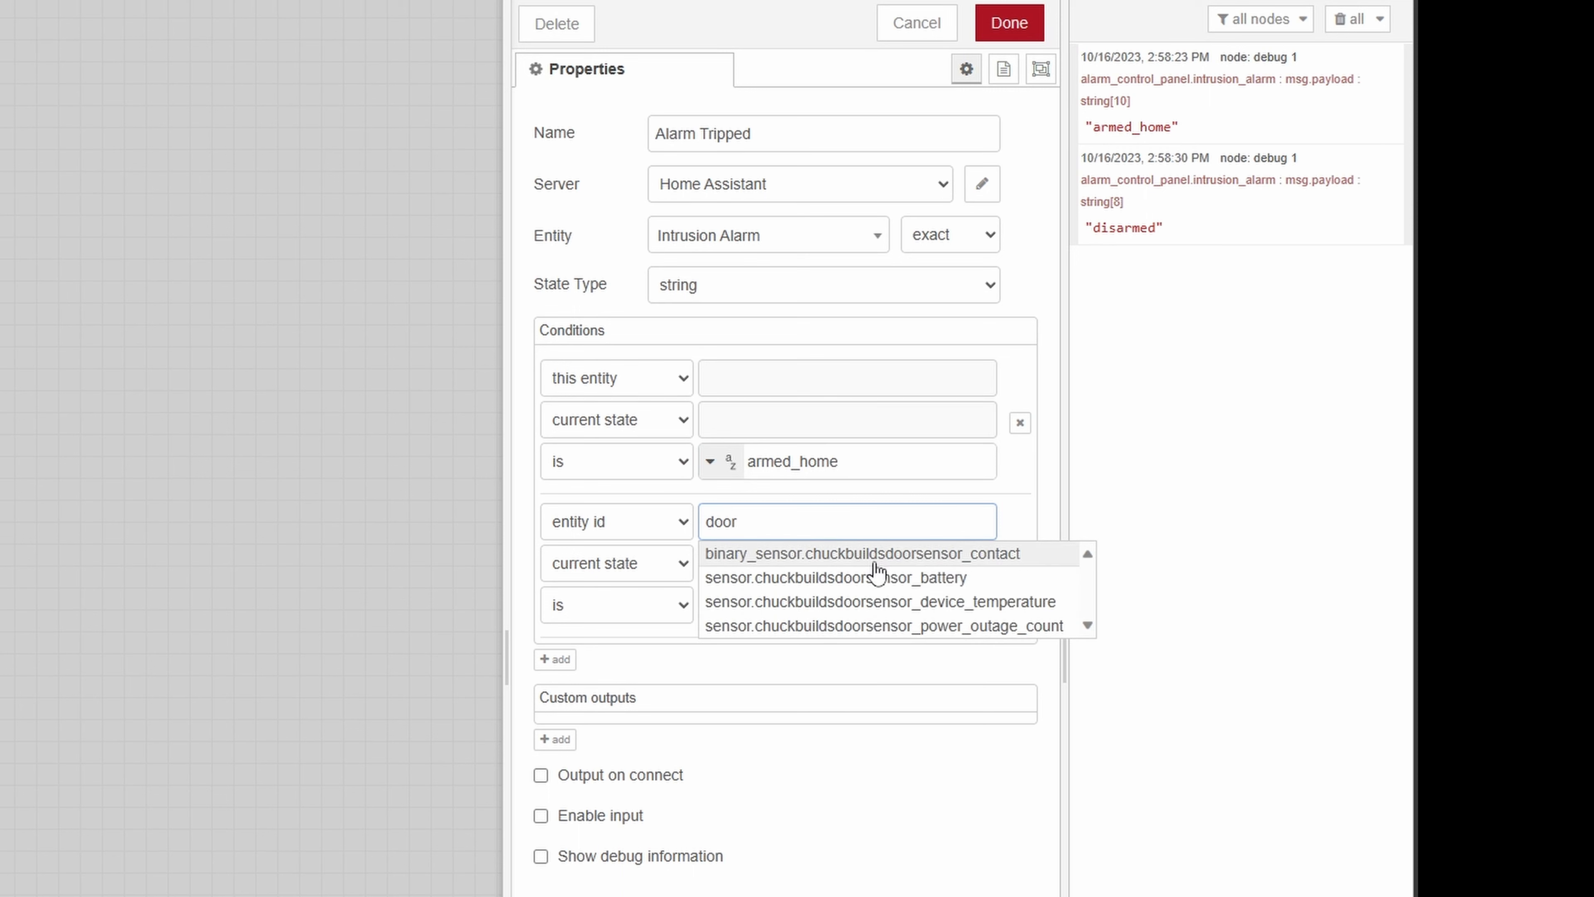
click(886, 556)
click(798, 606)
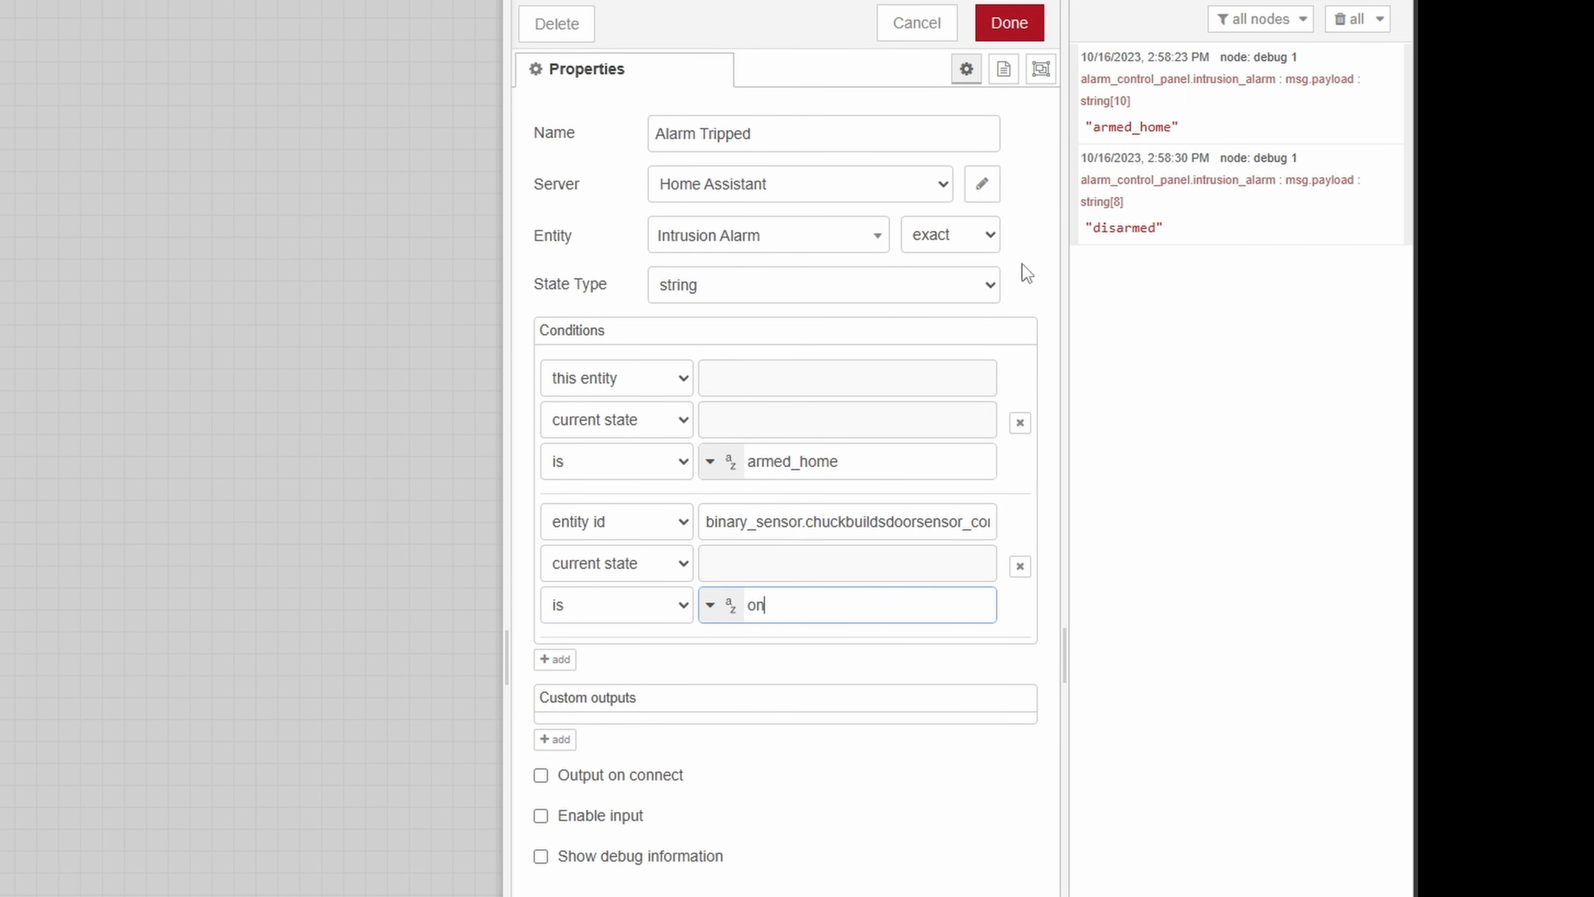
click(1008, 31)
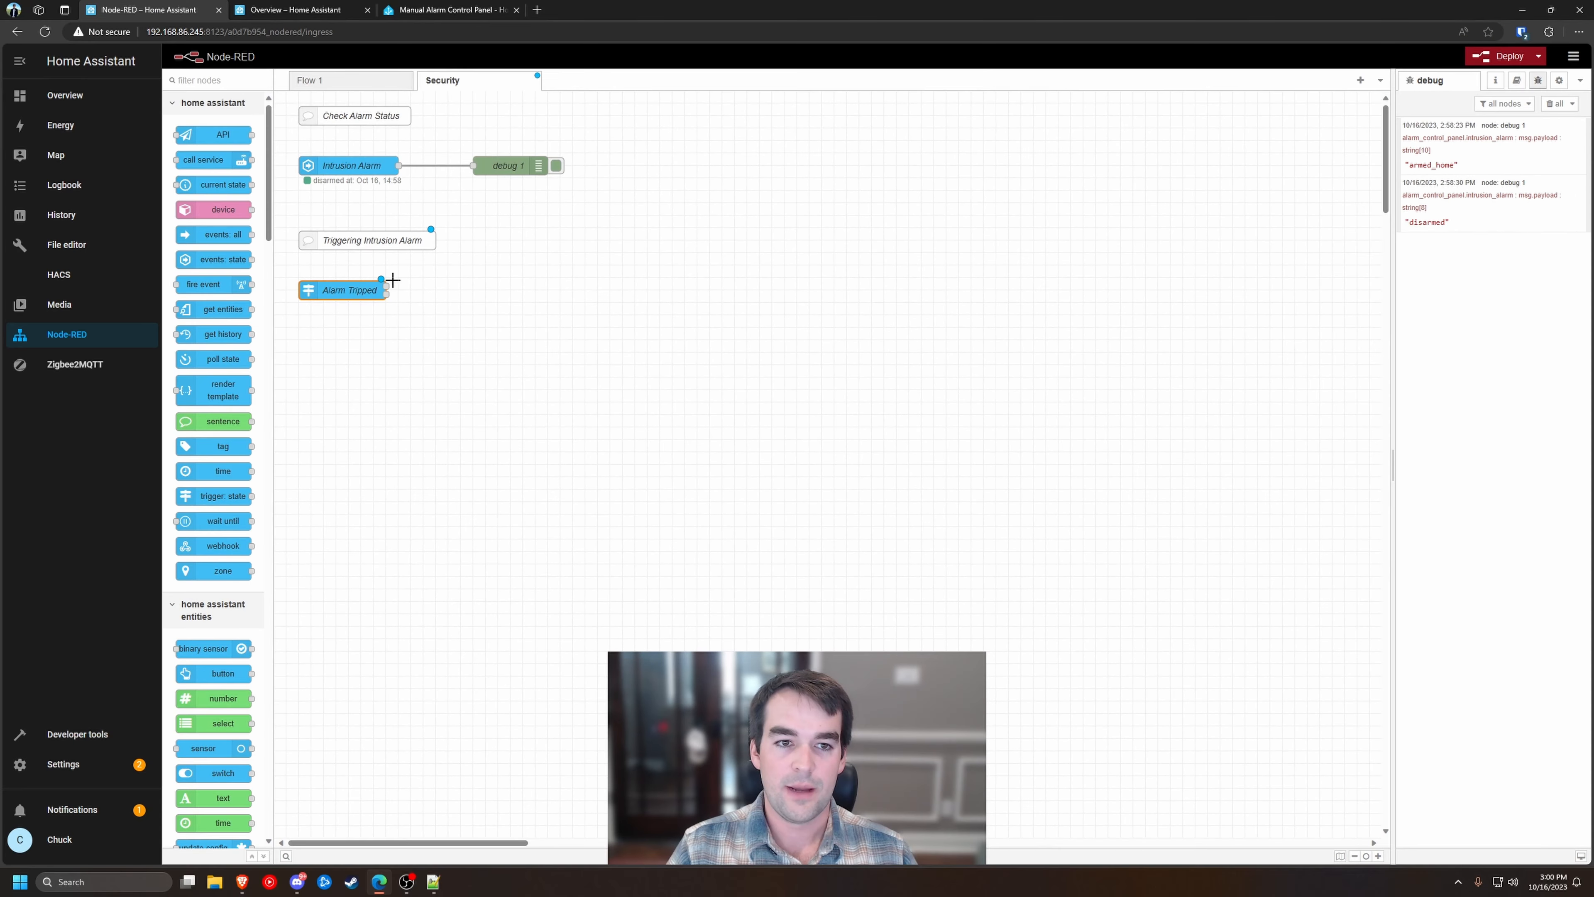
Connect the Alarm Tripped node's first output to debug 1, reposition debug 1 between the two branches, and deploy the flow
drag(21, 304, 157, 159)
drag(493, 169, 580, 207)
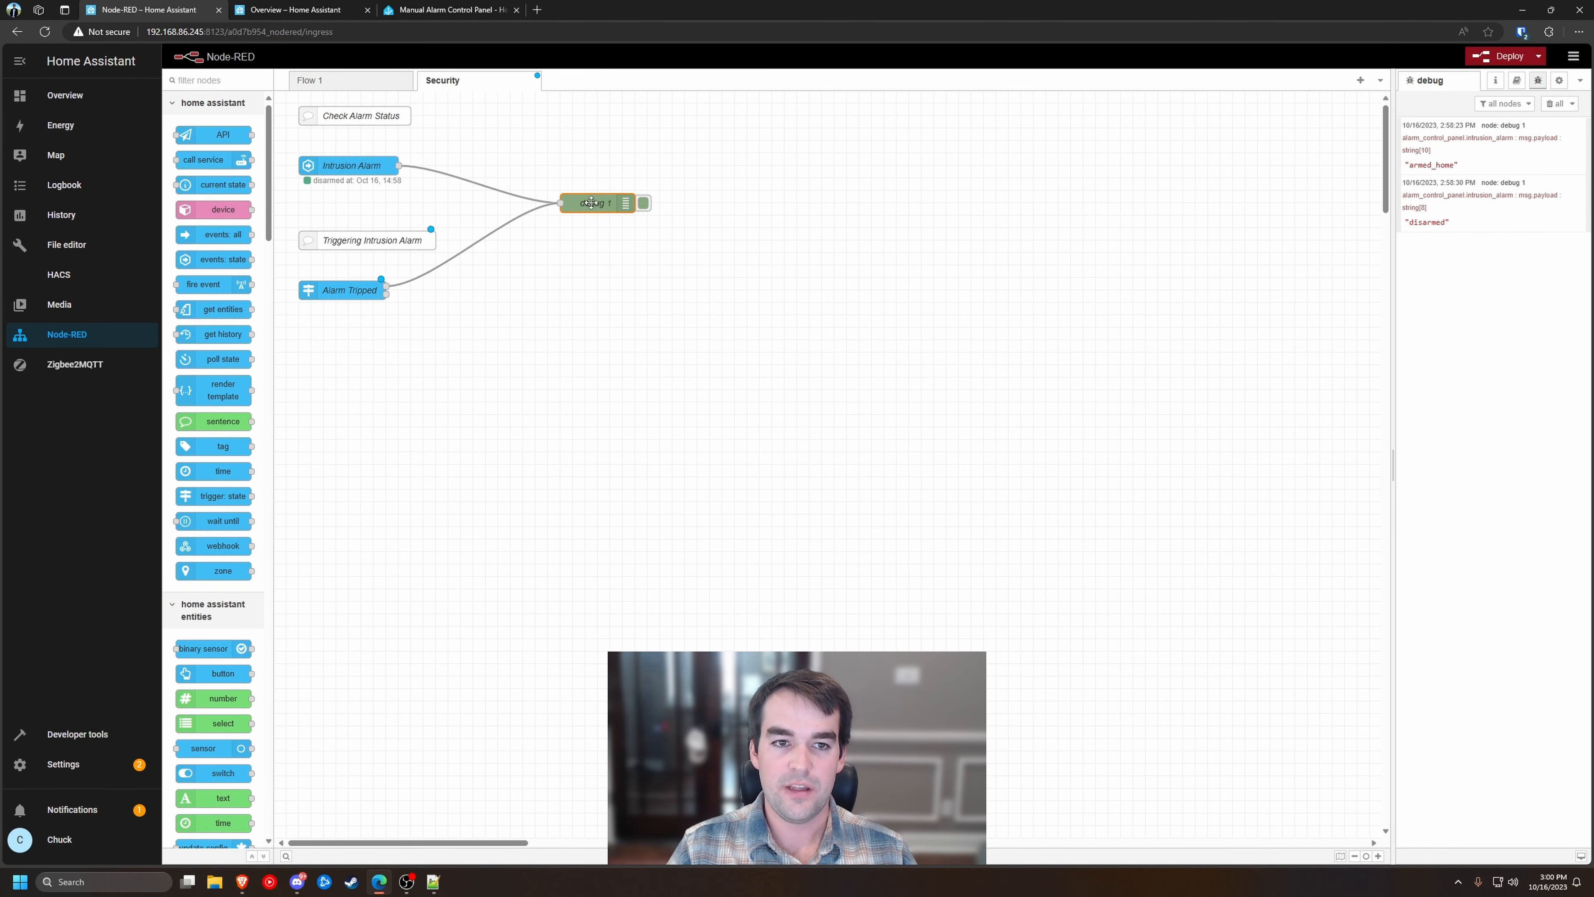
click(1501, 56)
click(912, 308)
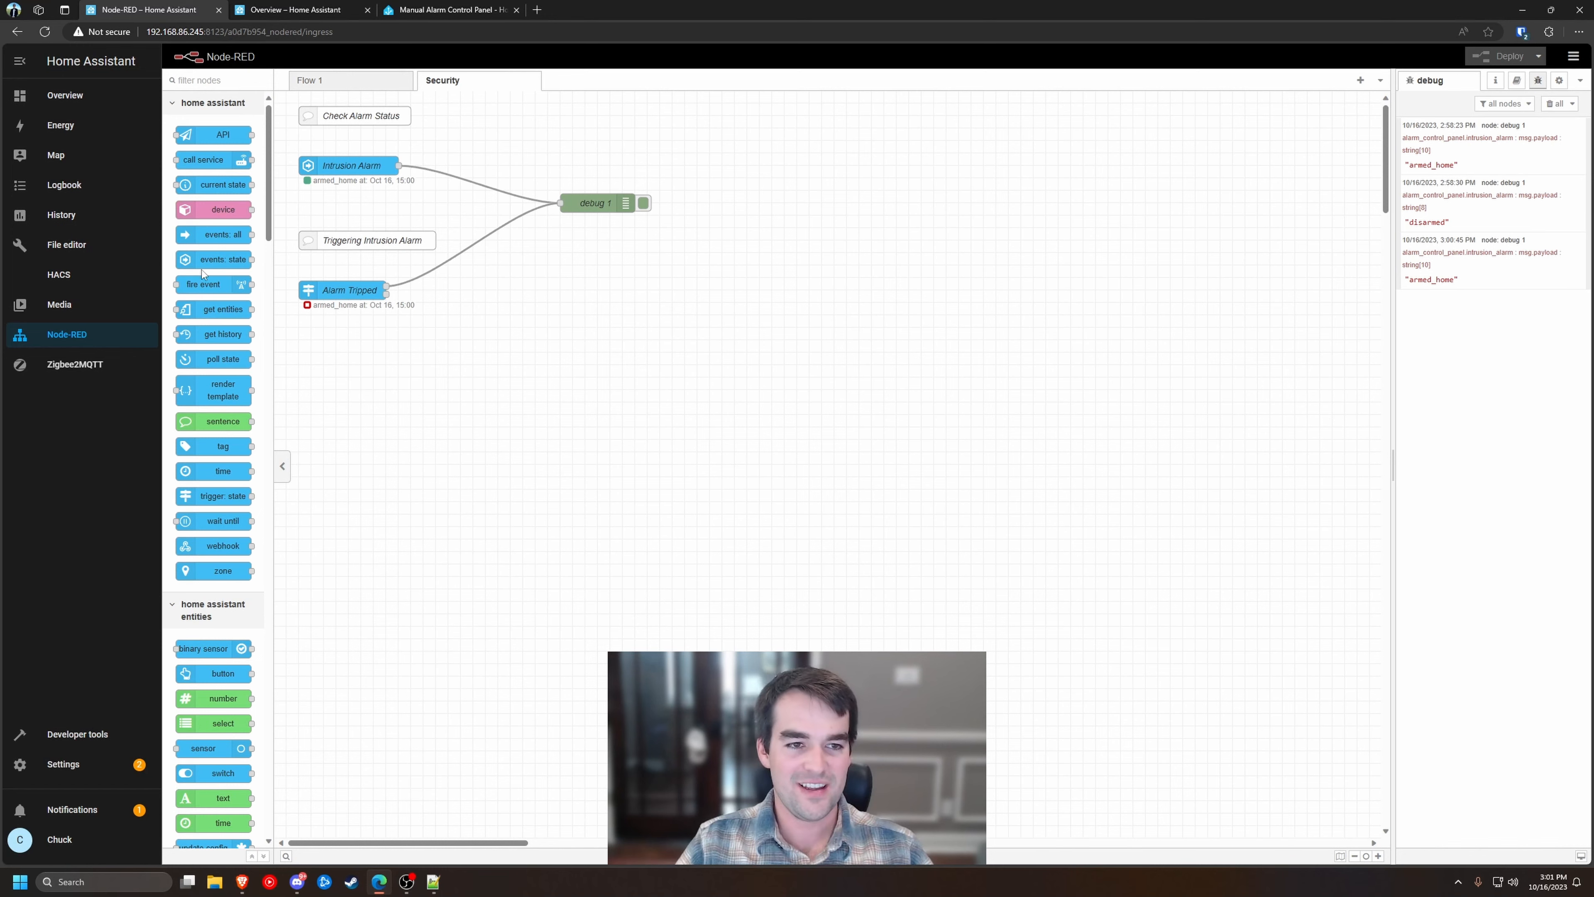
Place an events: state node below Alarm Tripped, named "Door Sensor", with ChuckBuildsDoorSensor Door as its entity
drag(215, 262, 361, 349)
double_click(361, 351)
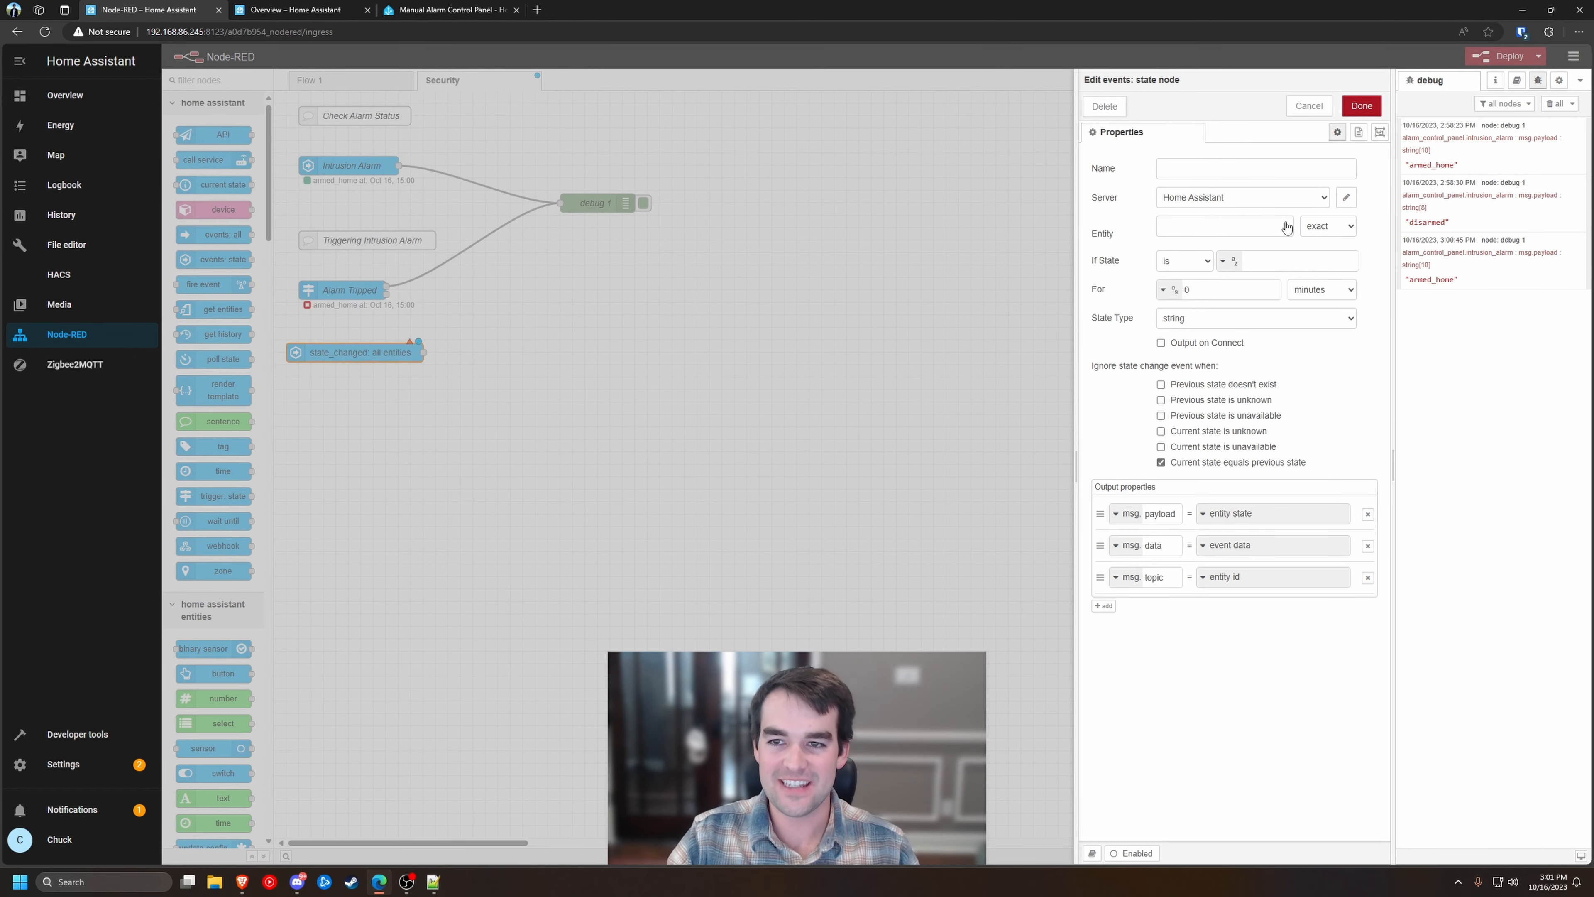
click(1238, 167)
text(Door Sensor)
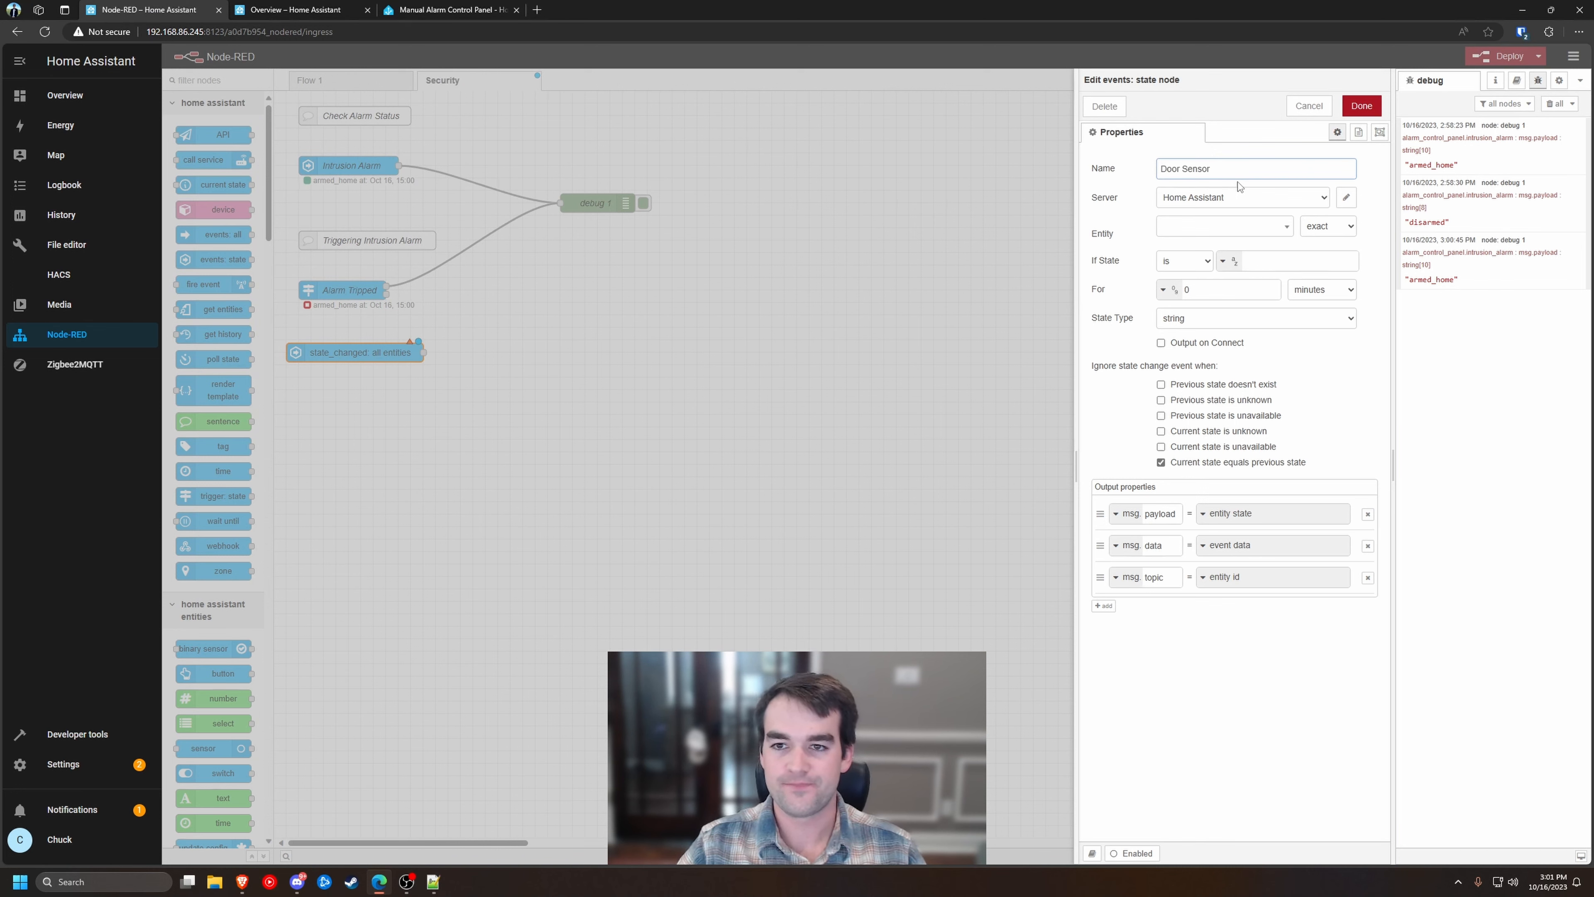
click(1218, 228)
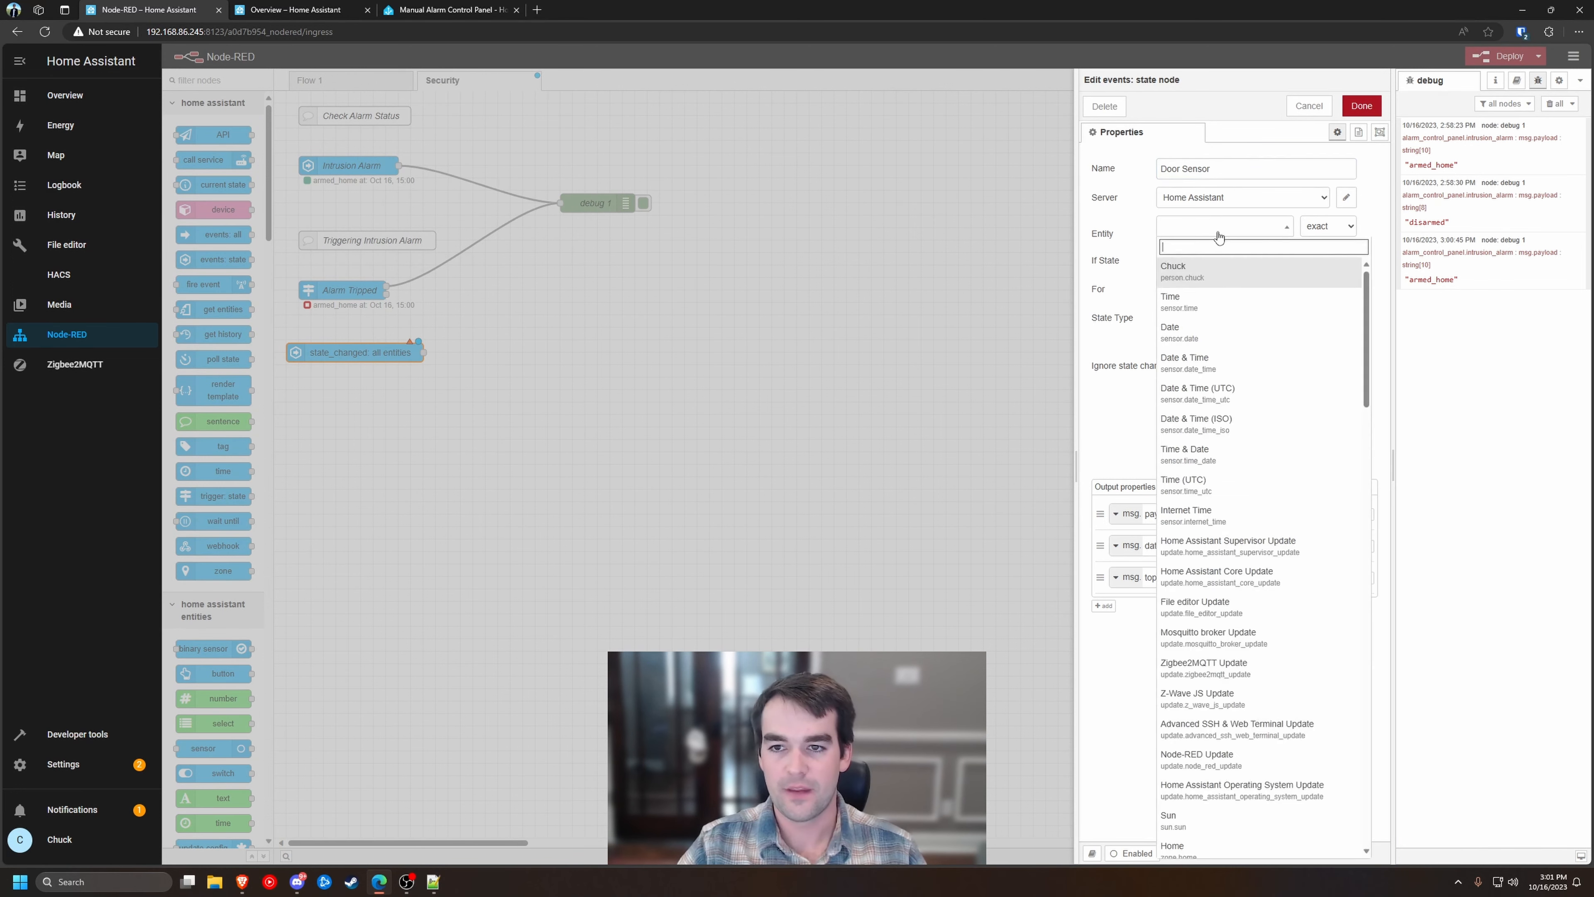
text(door)
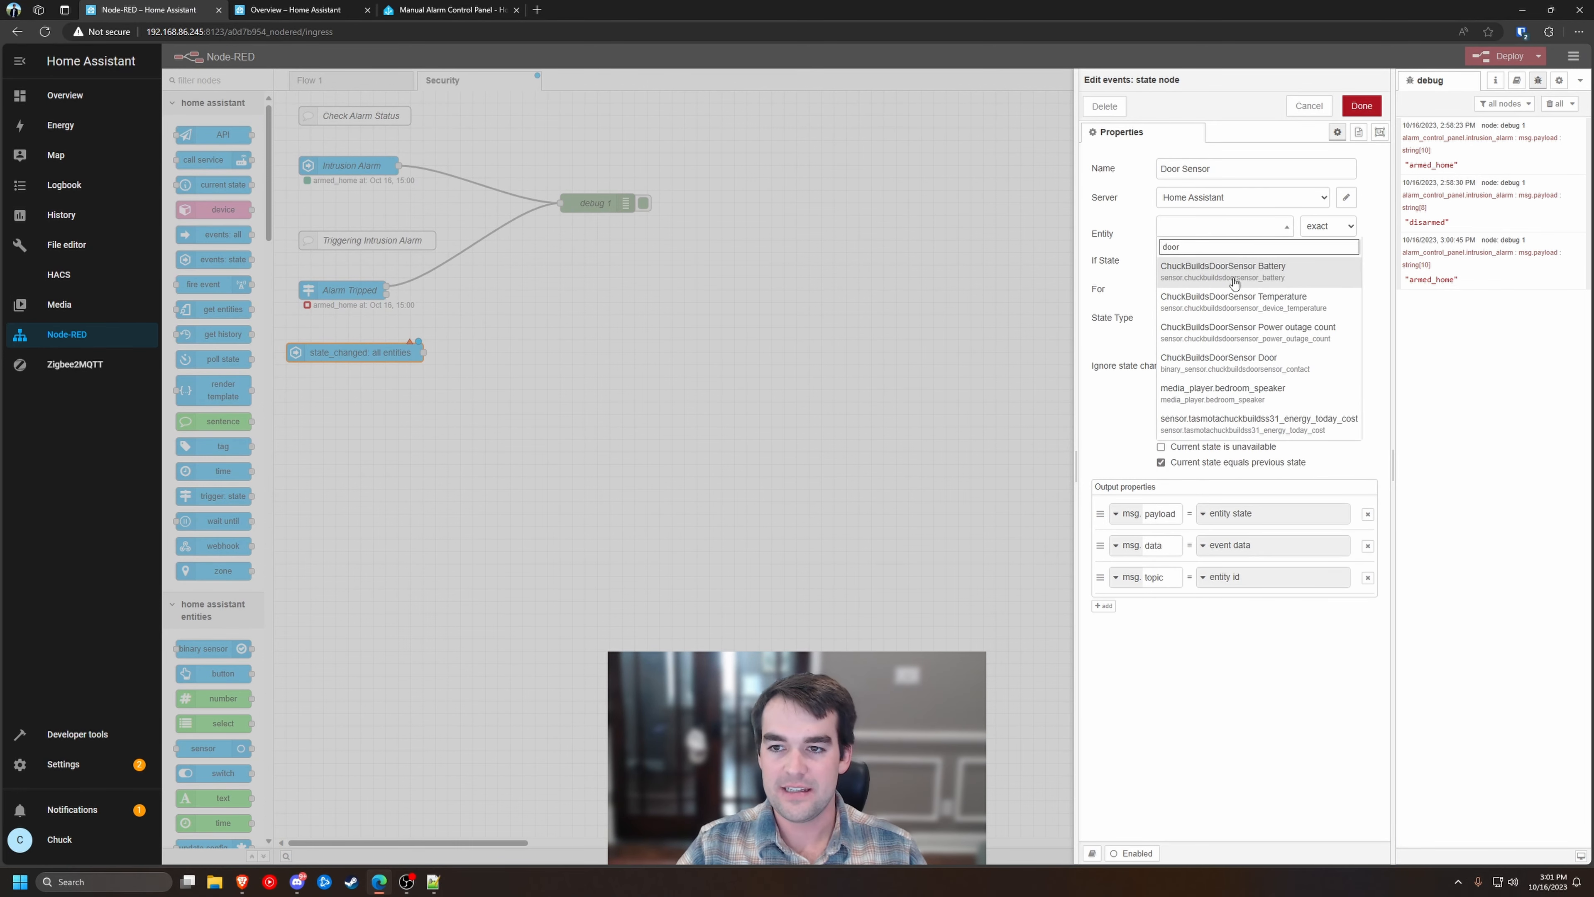
click(1230, 361)
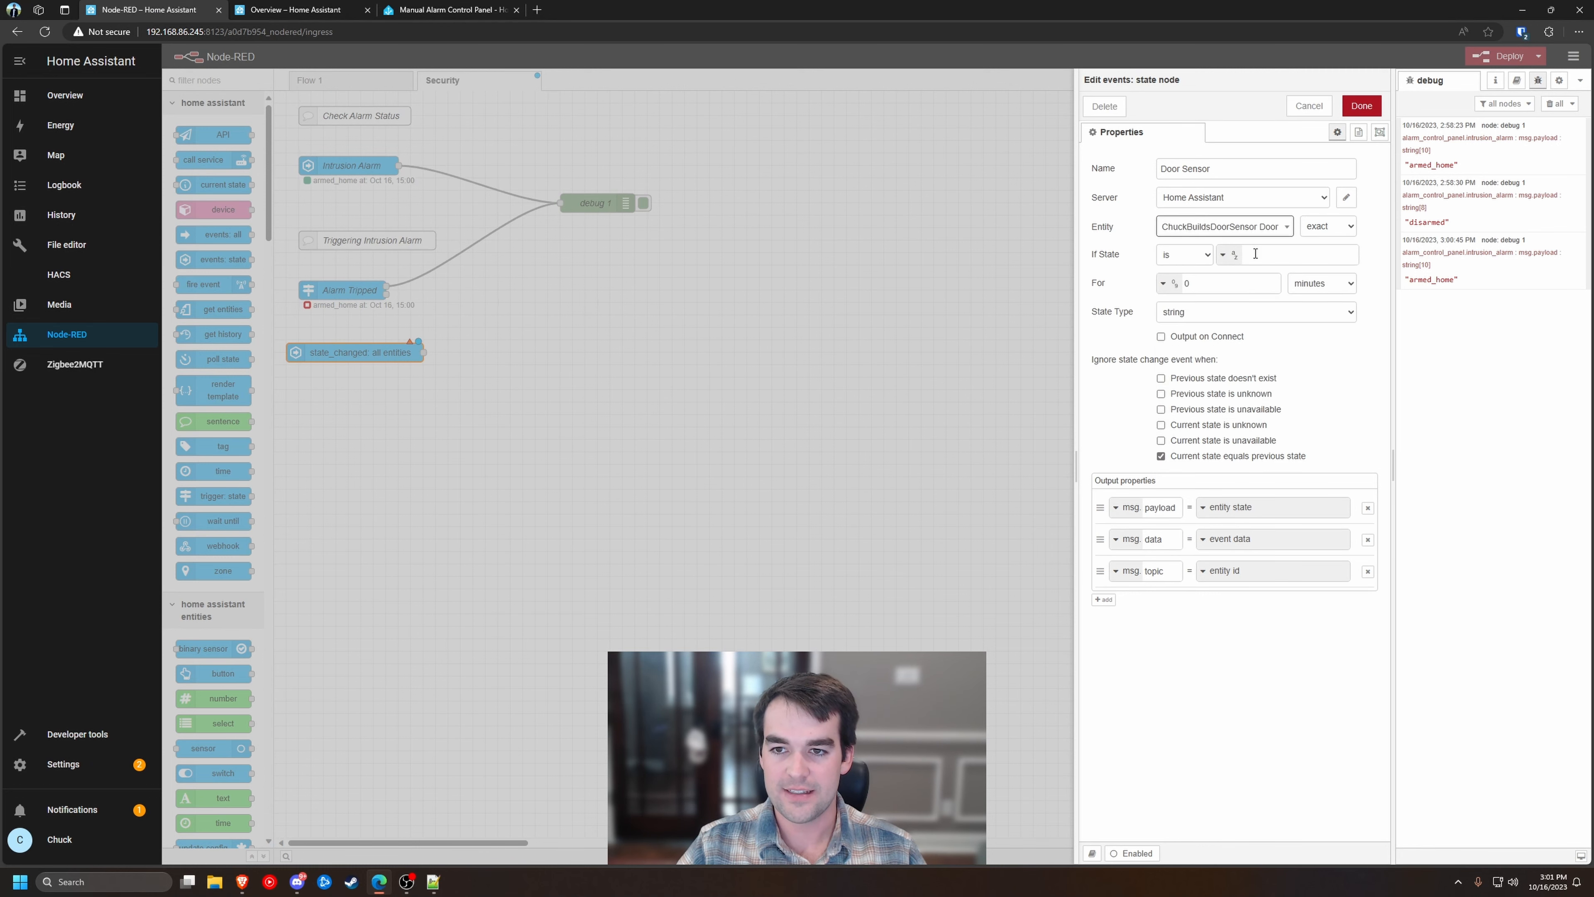
click(1362, 105)
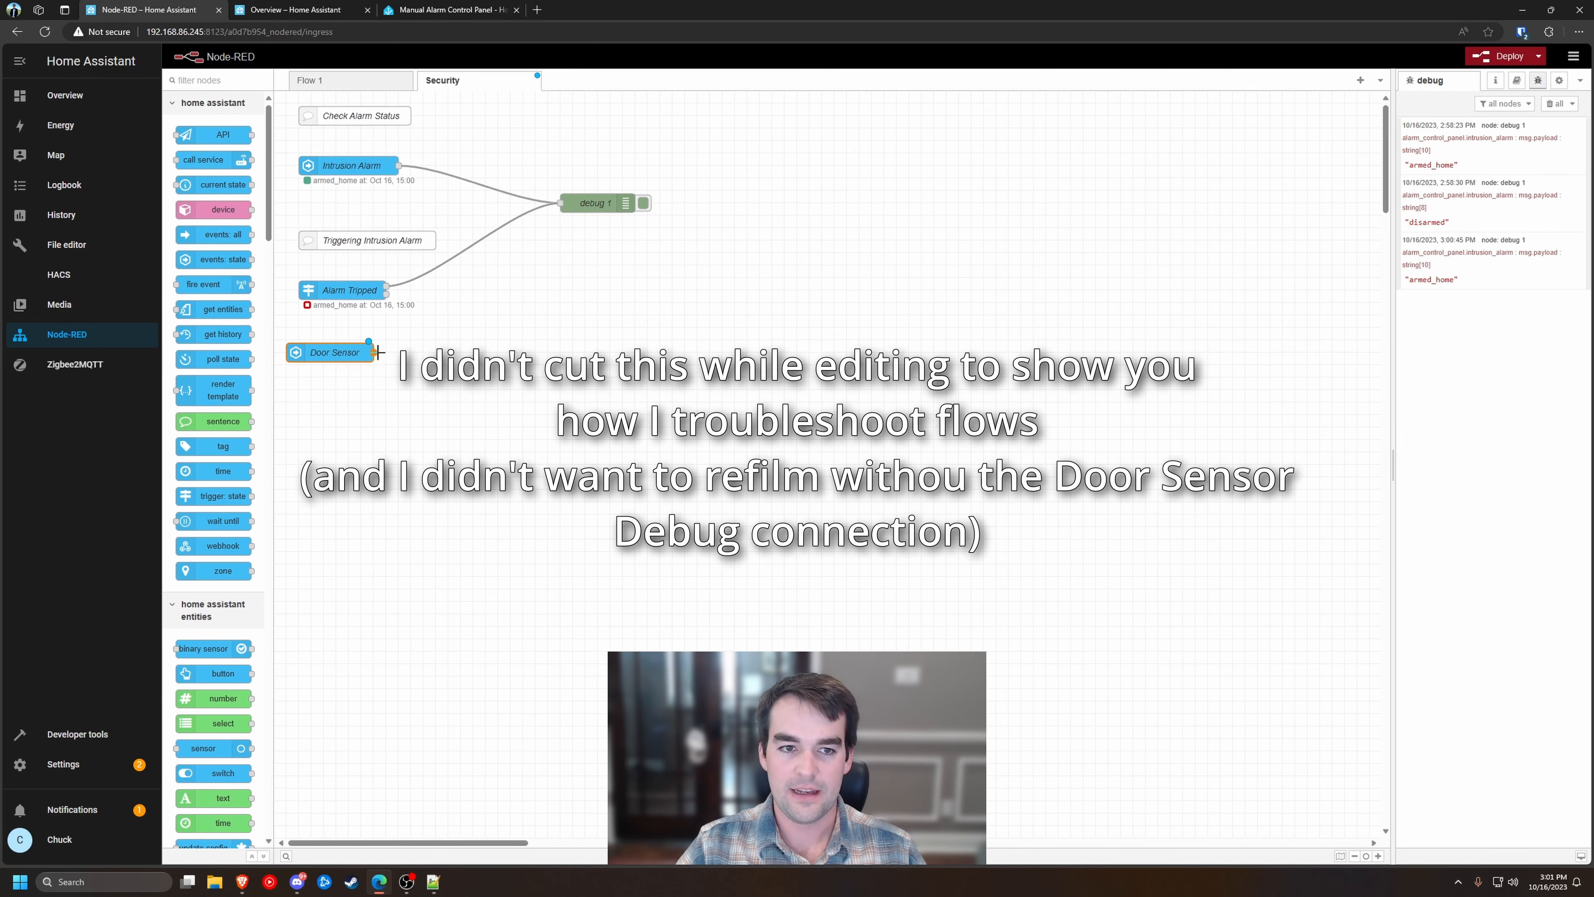
Deploy the flow with the Door Sensor node wired to debug 1, and inspect the Alarm Tripped node
drag(374, 353, 560, 203)
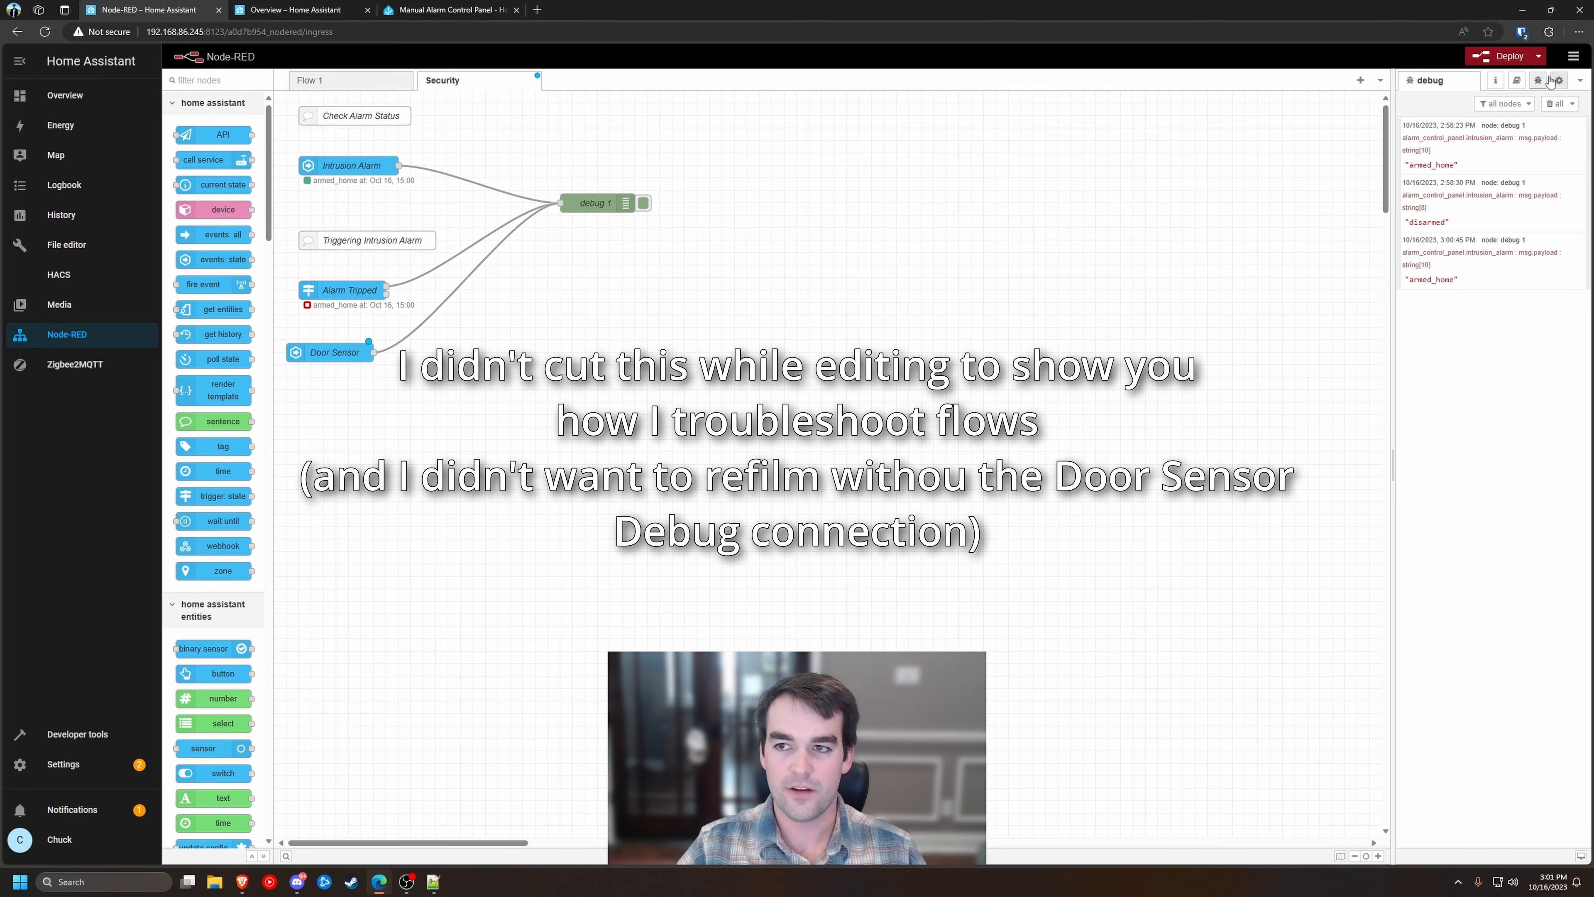
click(1505, 56)
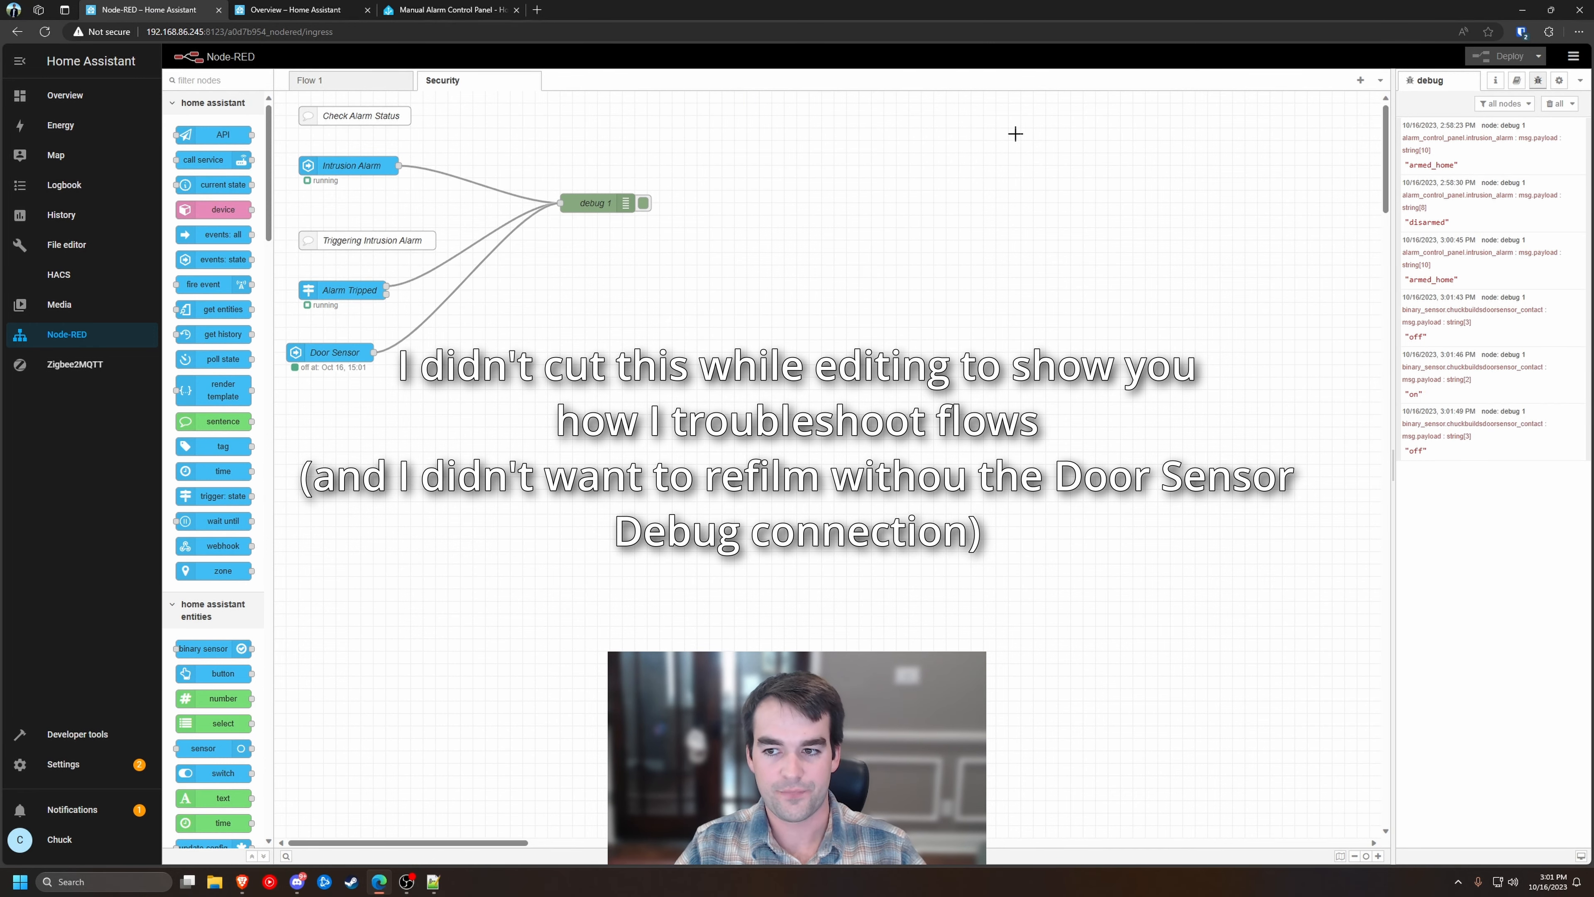
double_click(349, 285)
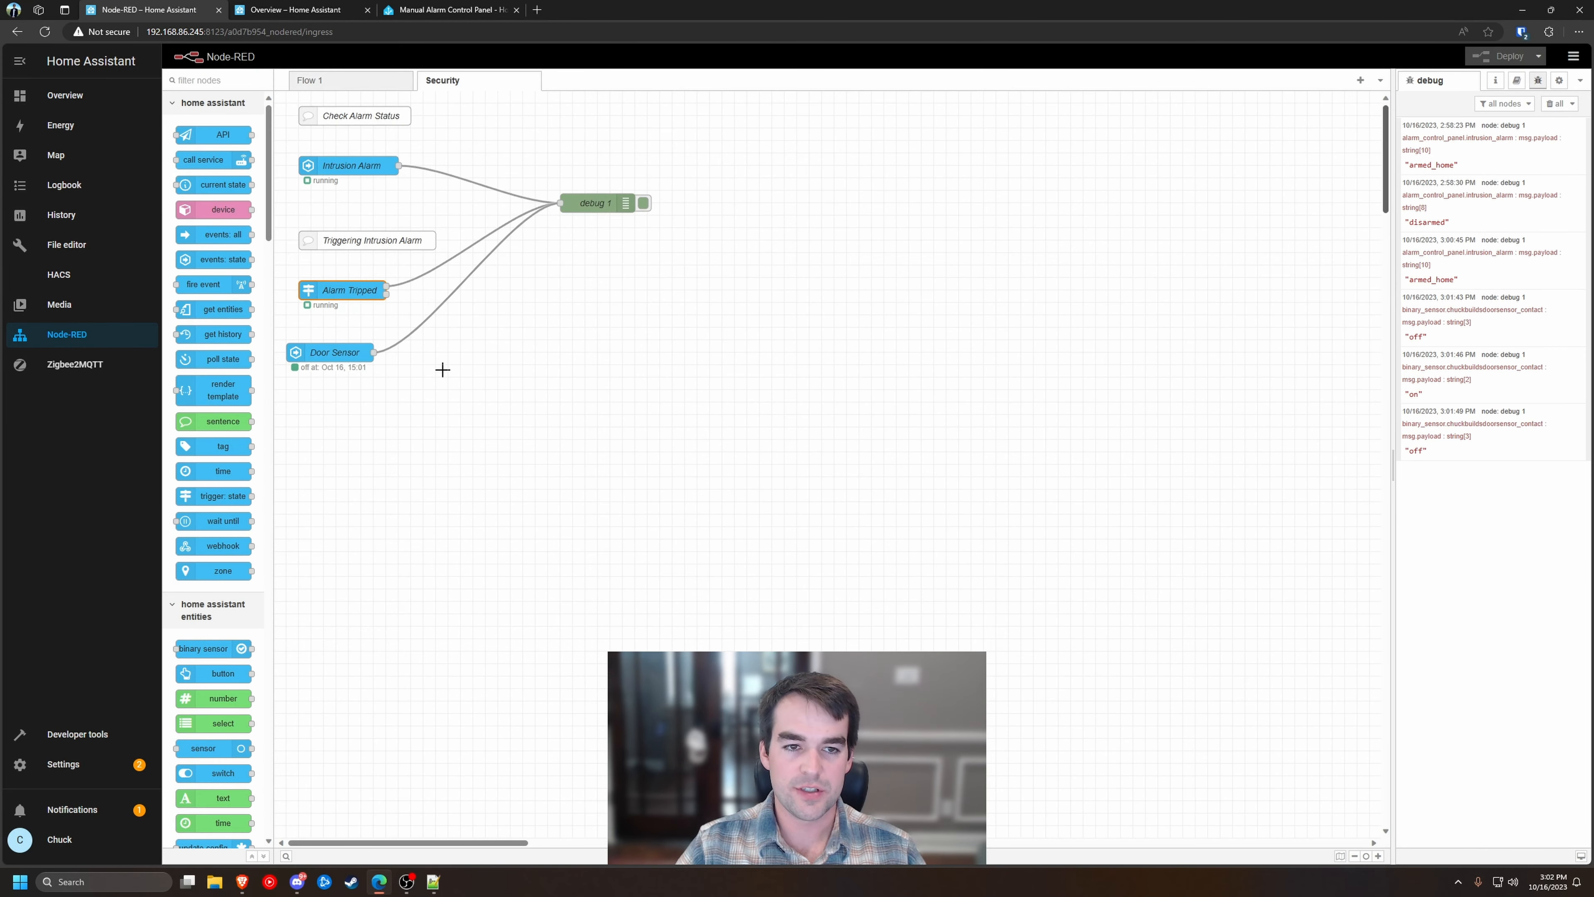
click(349, 292)
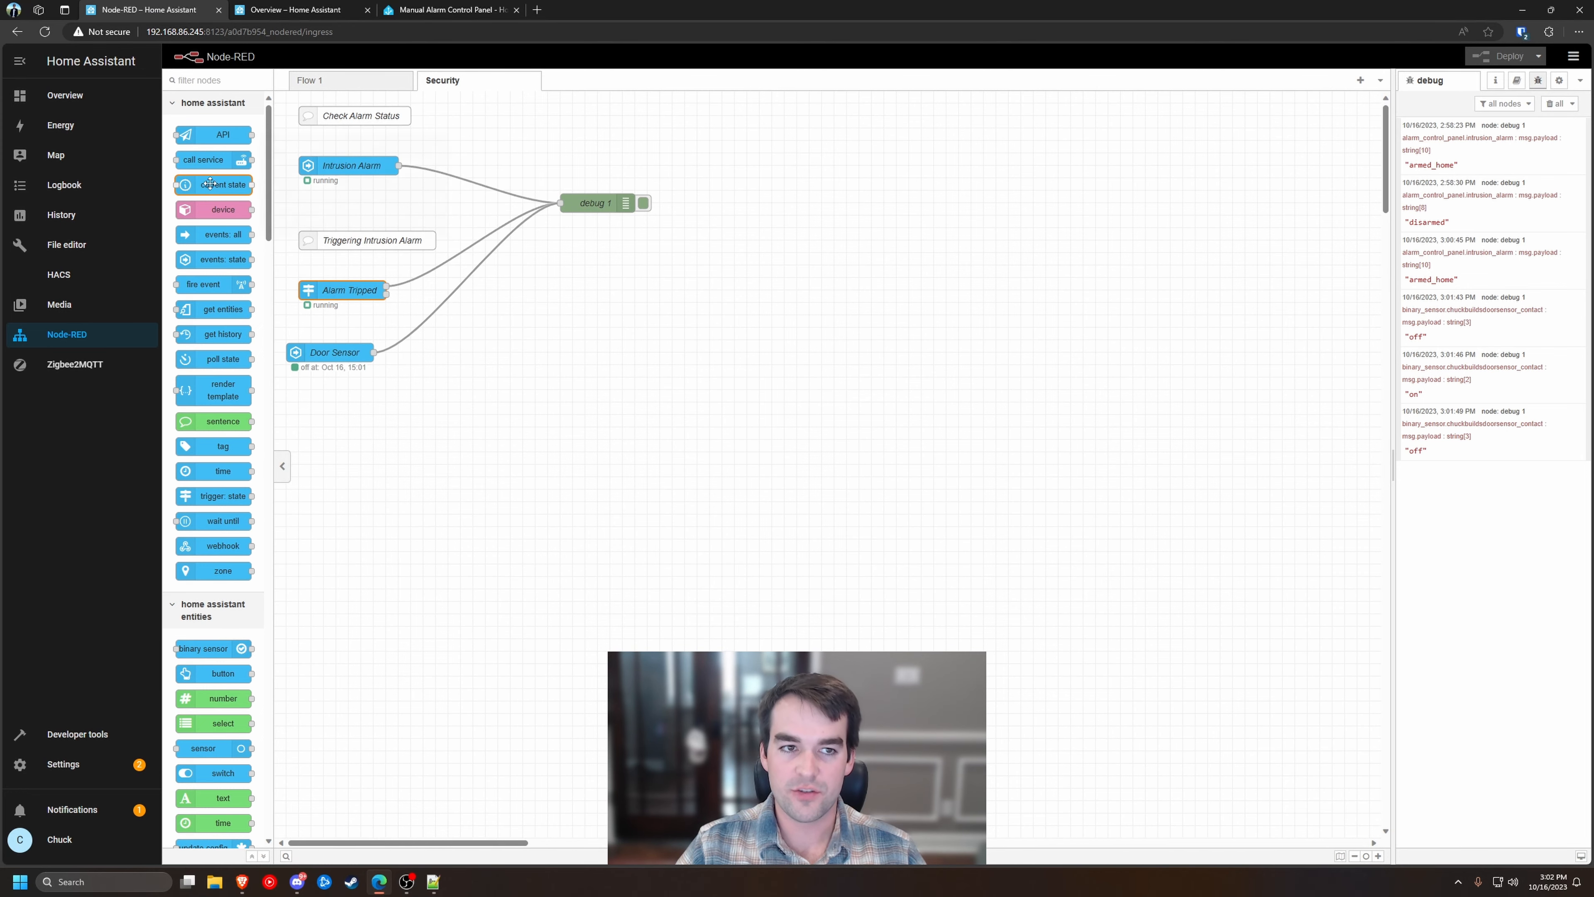
Add a call service node named "Trigger Alarm Panel" beside Alarm Tripped, wired to that node's first output
drag(210, 161, 519, 303)
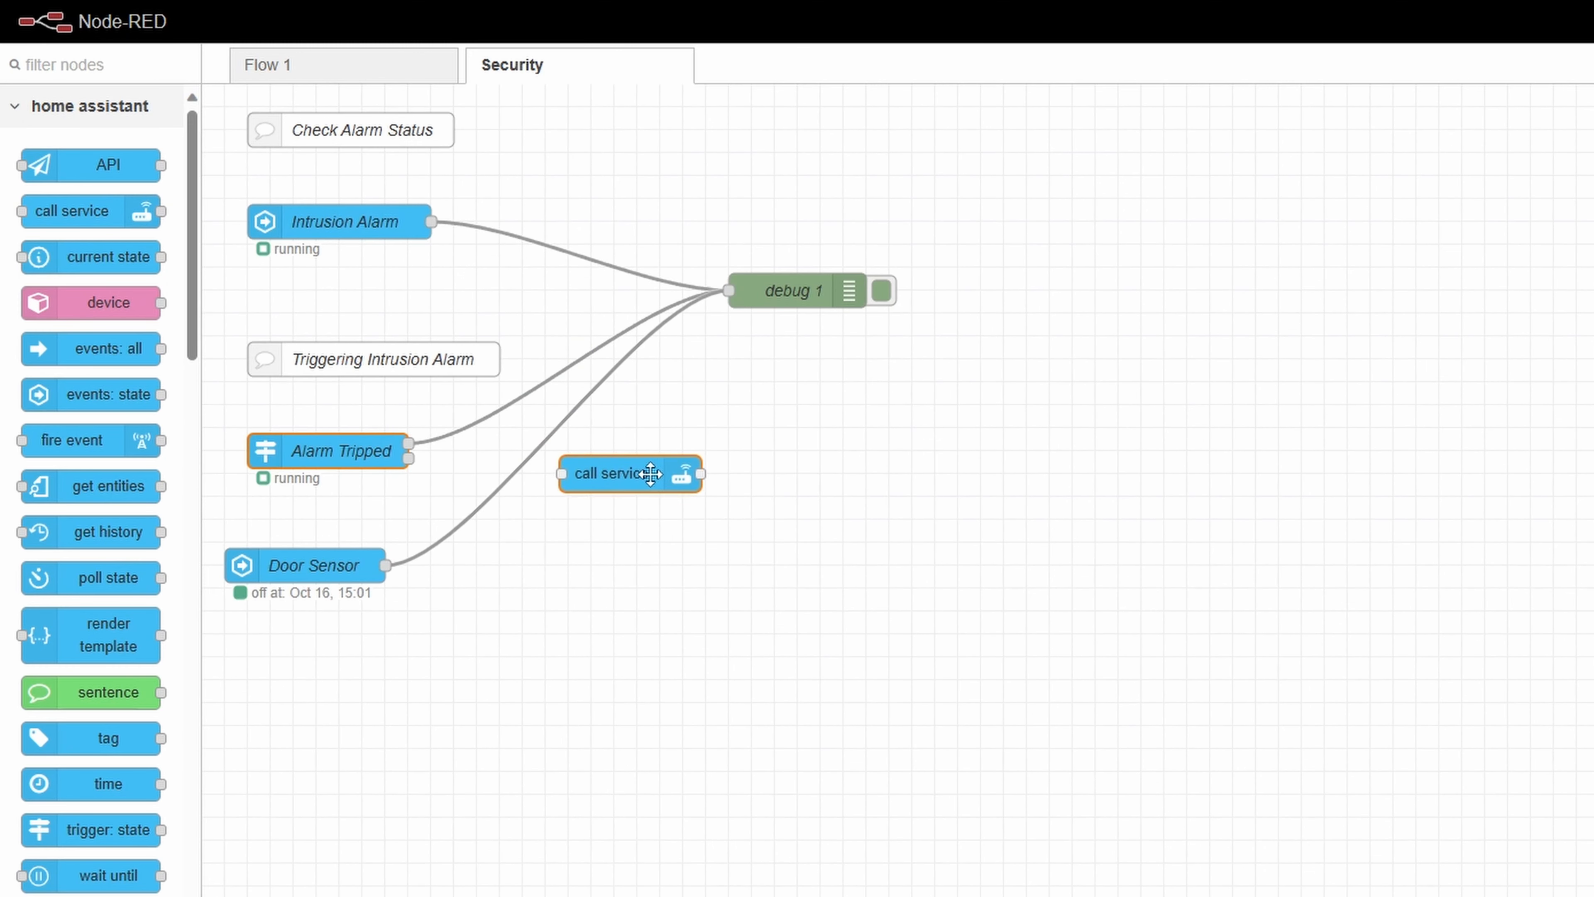
drag(651, 472, 684, 427)
drag(407, 443, 654, 430)
double_click(657, 437)
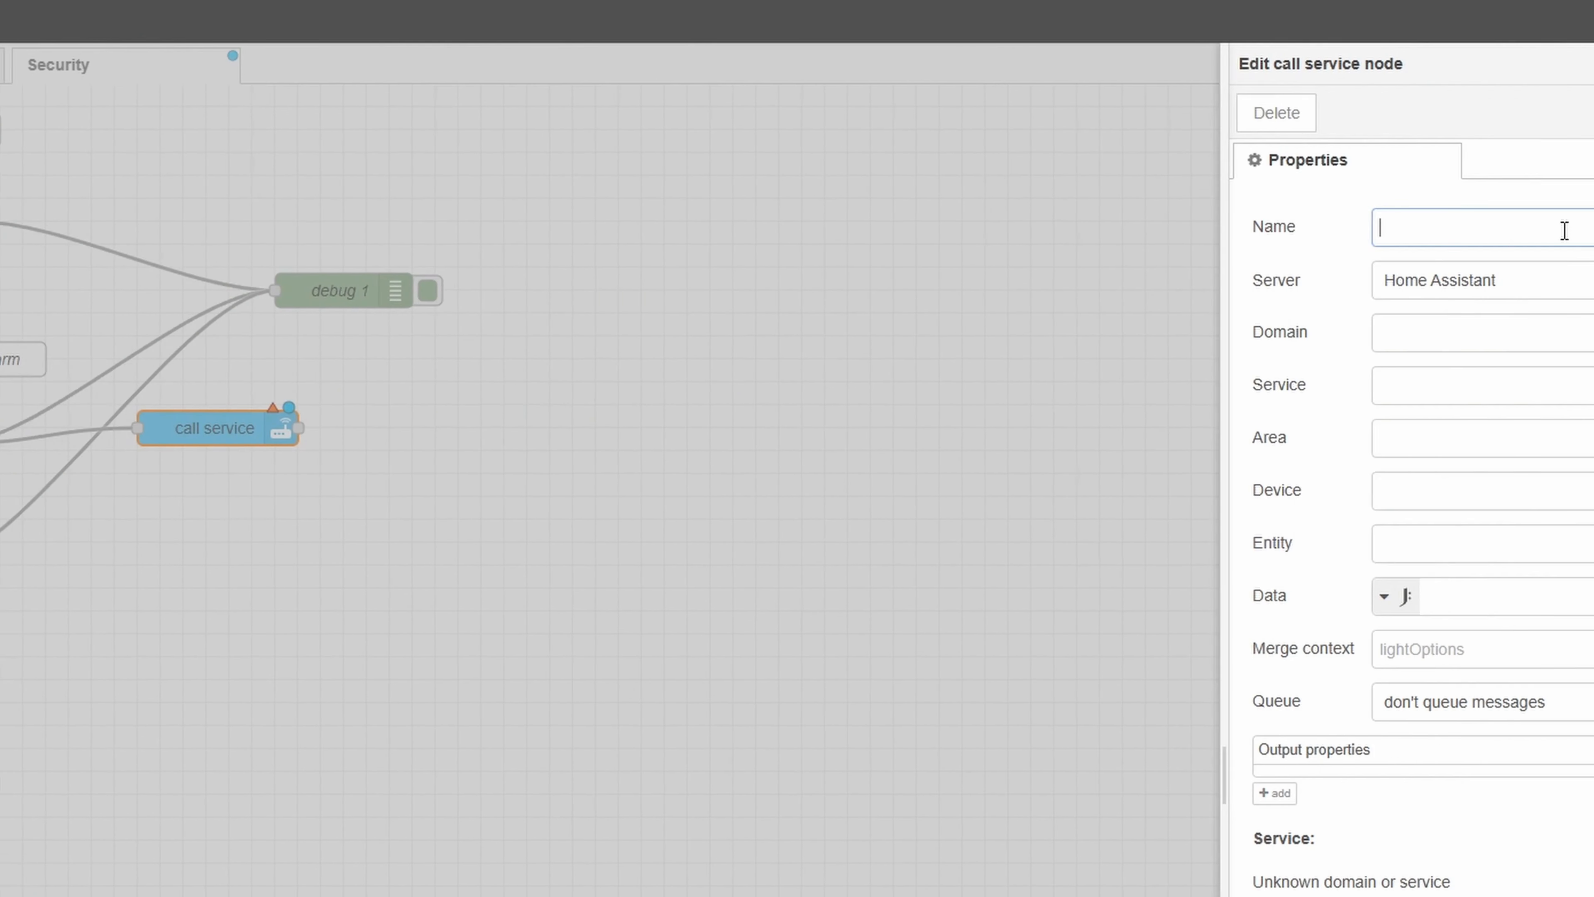
text(Trigger Alarm Pan)
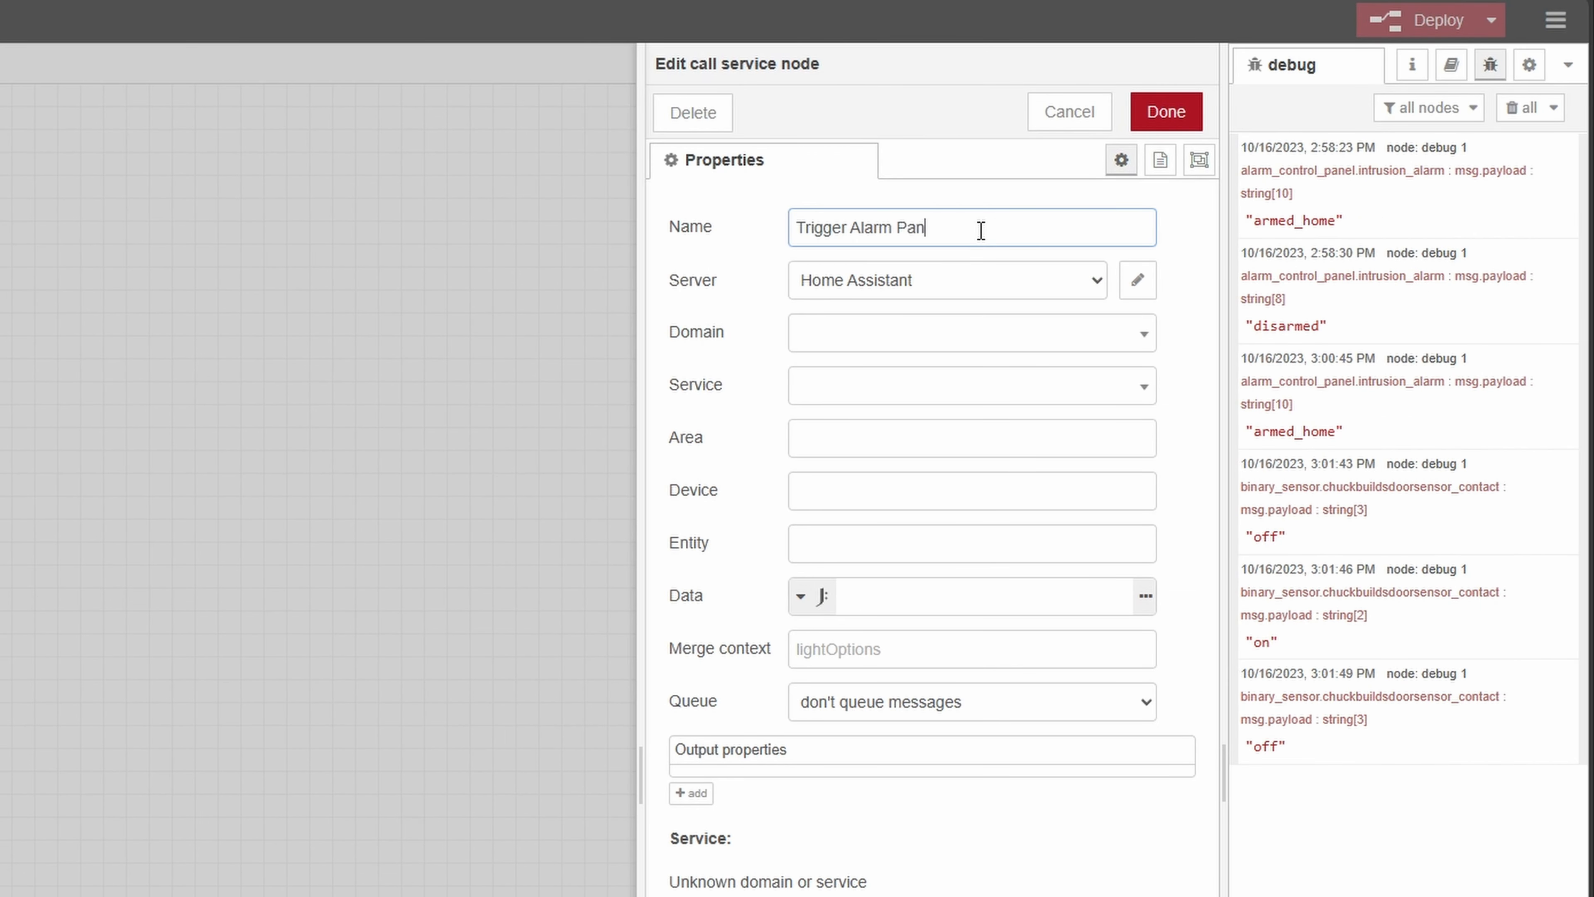
text(el)
Configure Trigger Alarm Panel with domain alarm_control_panel, service alarm_trigger and entity Intrusion Alarm, and deploy the flow
click(834, 333)
click(895, 430)
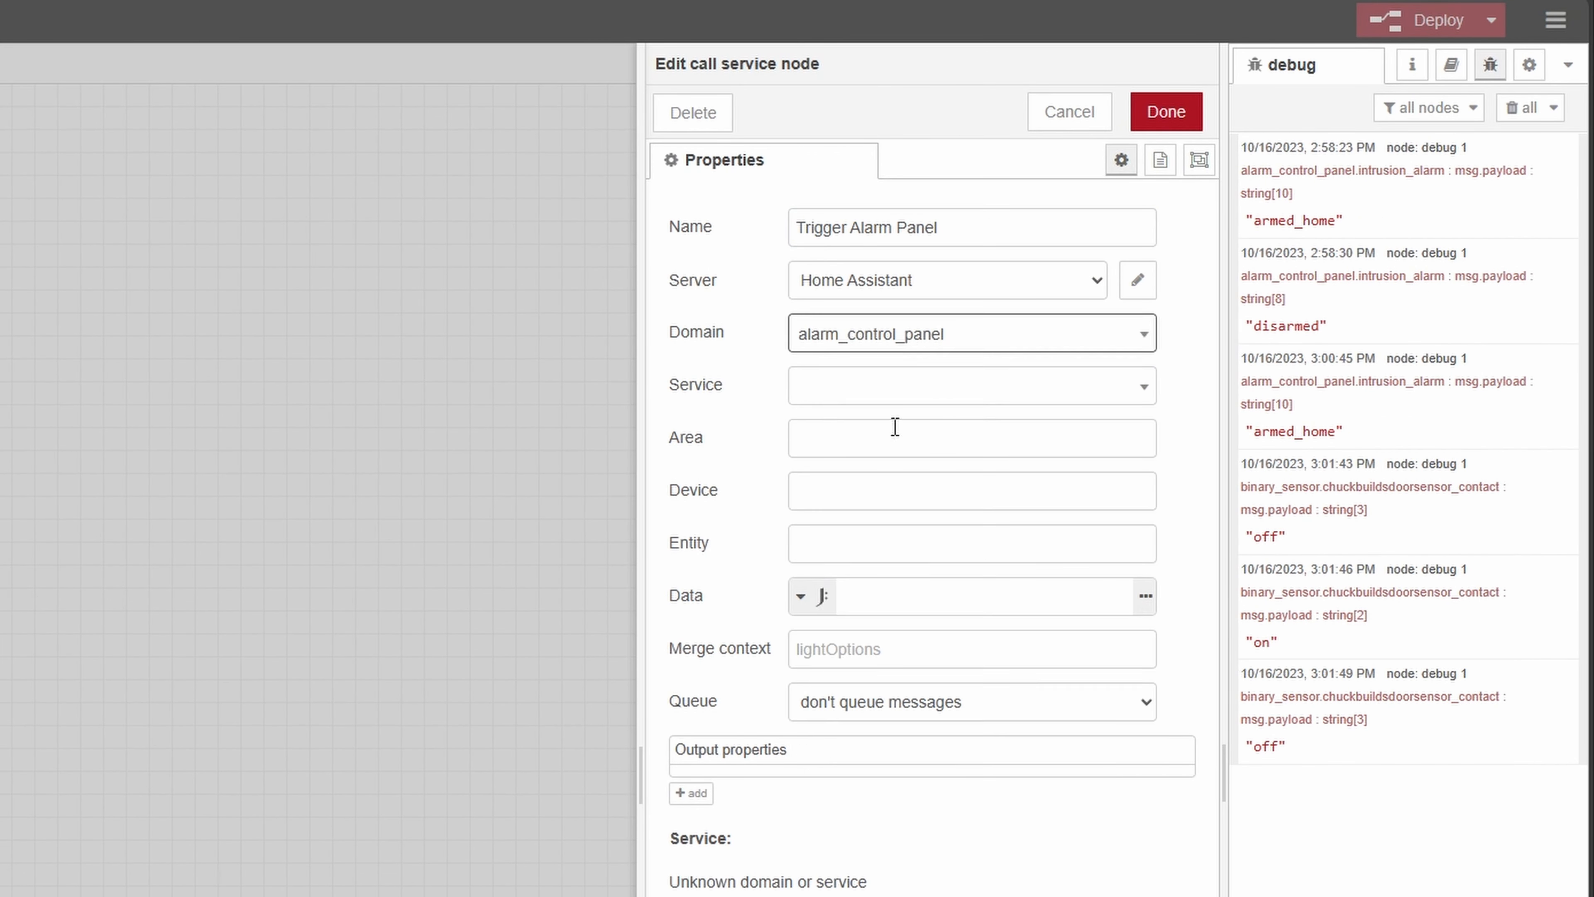
click(841, 395)
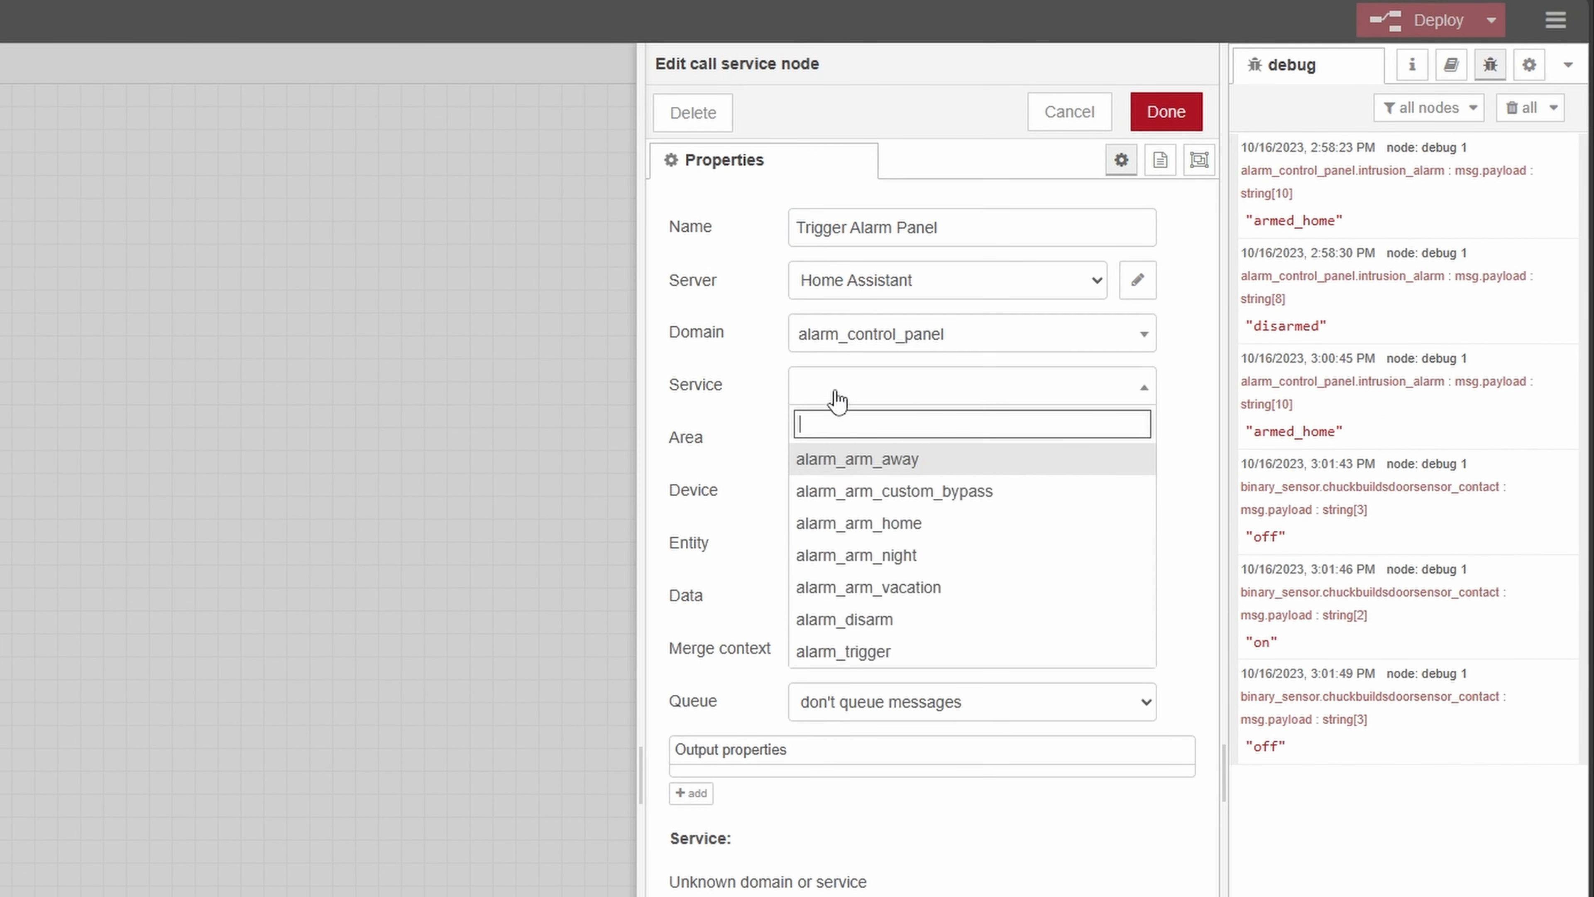
click(916, 654)
click(882, 551)
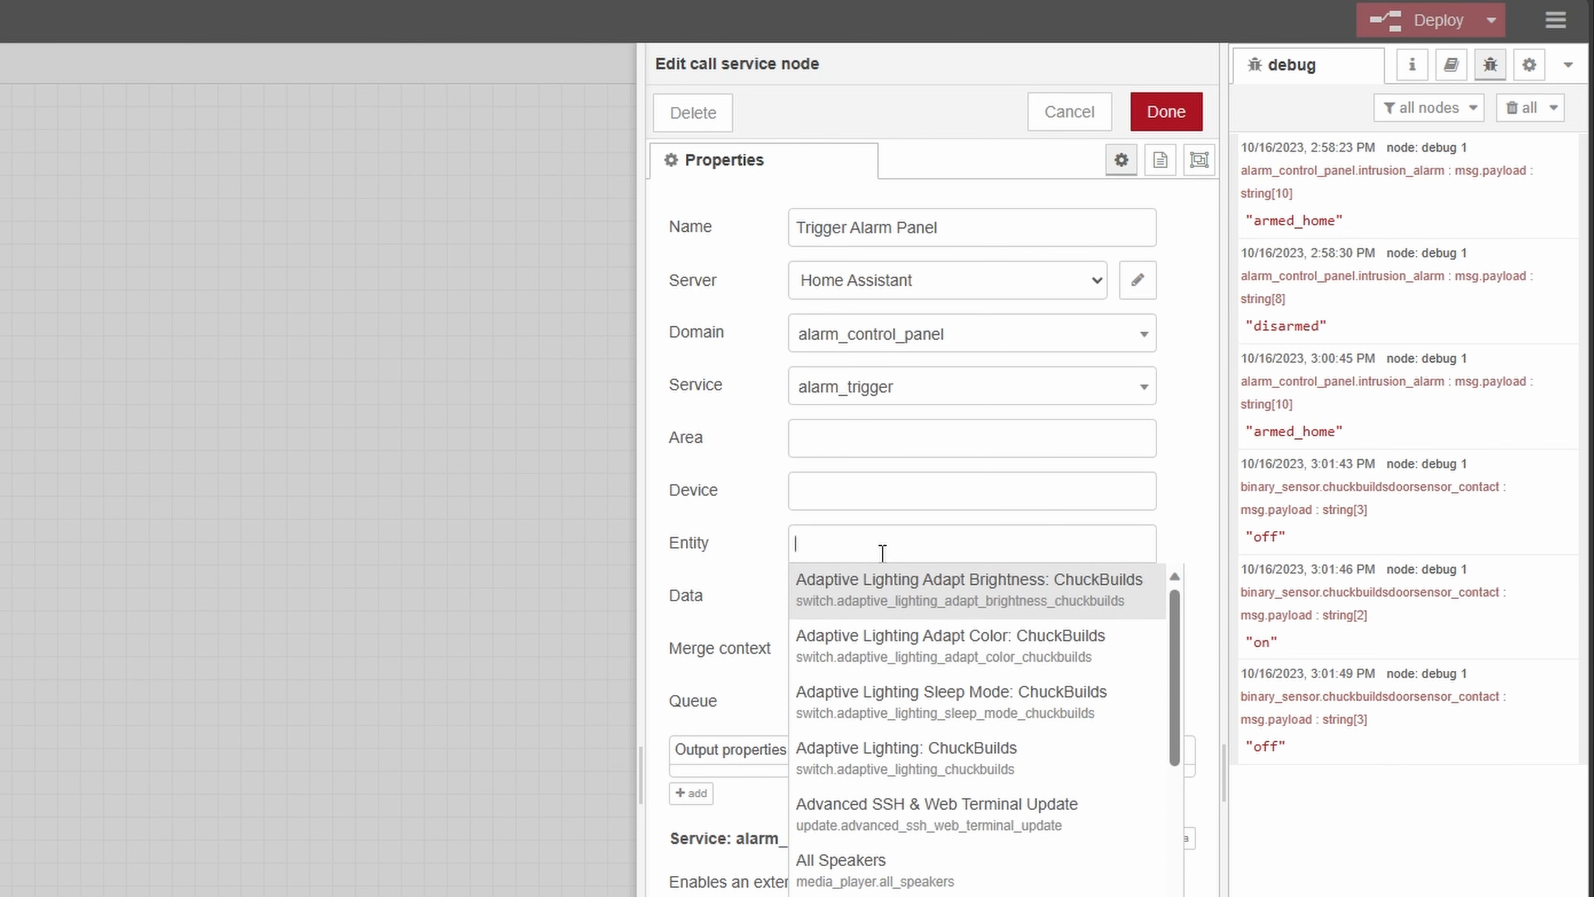
text(alar)
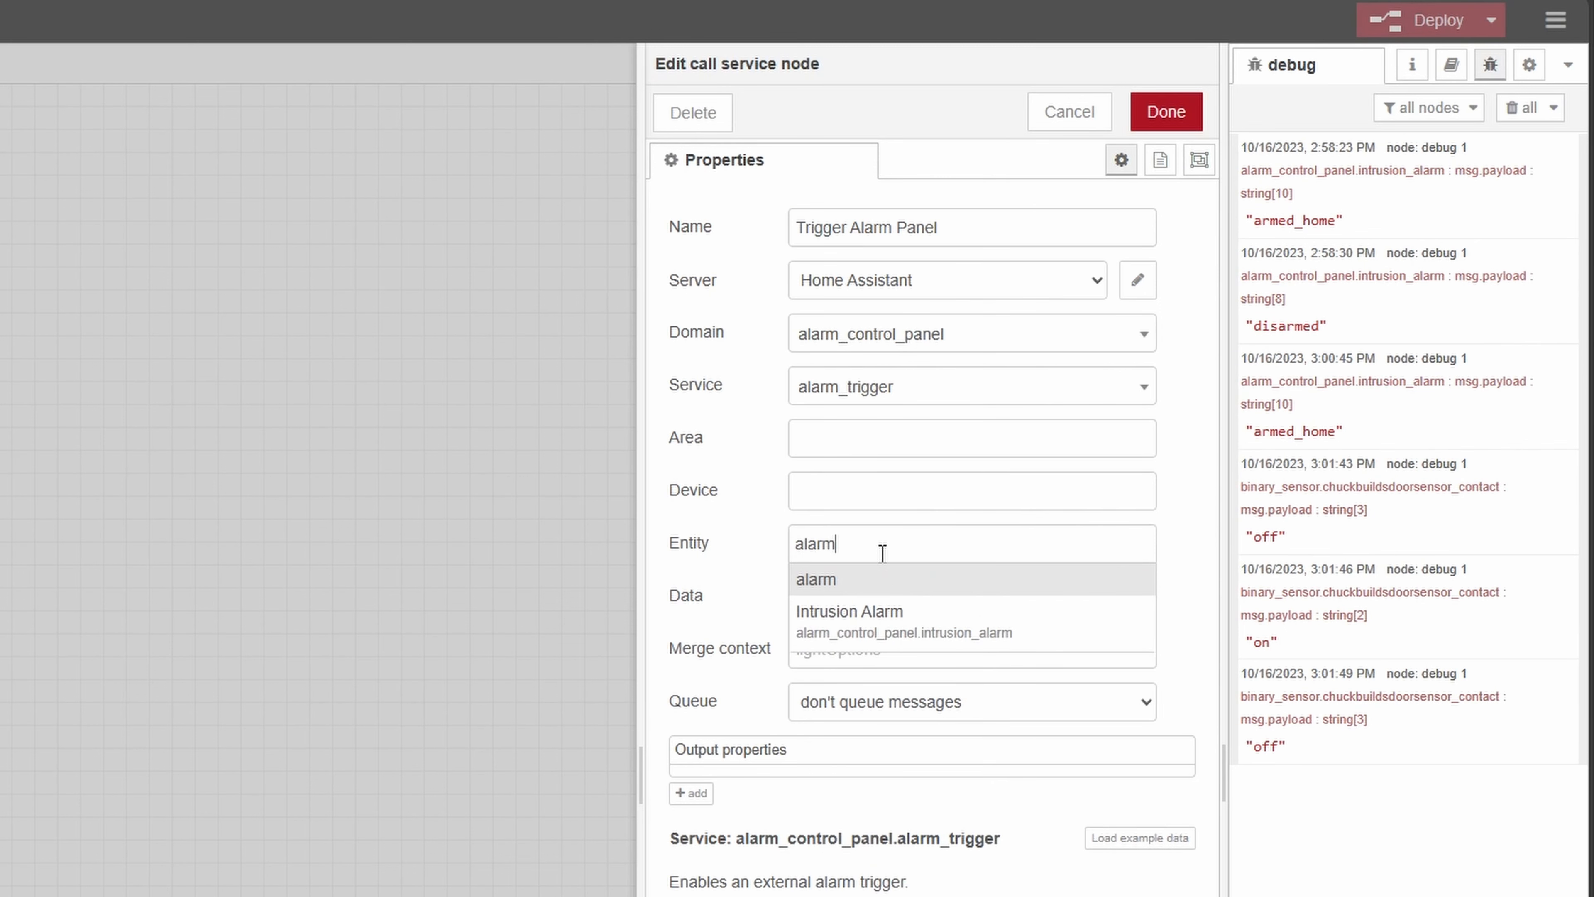
text(m)
click(904, 616)
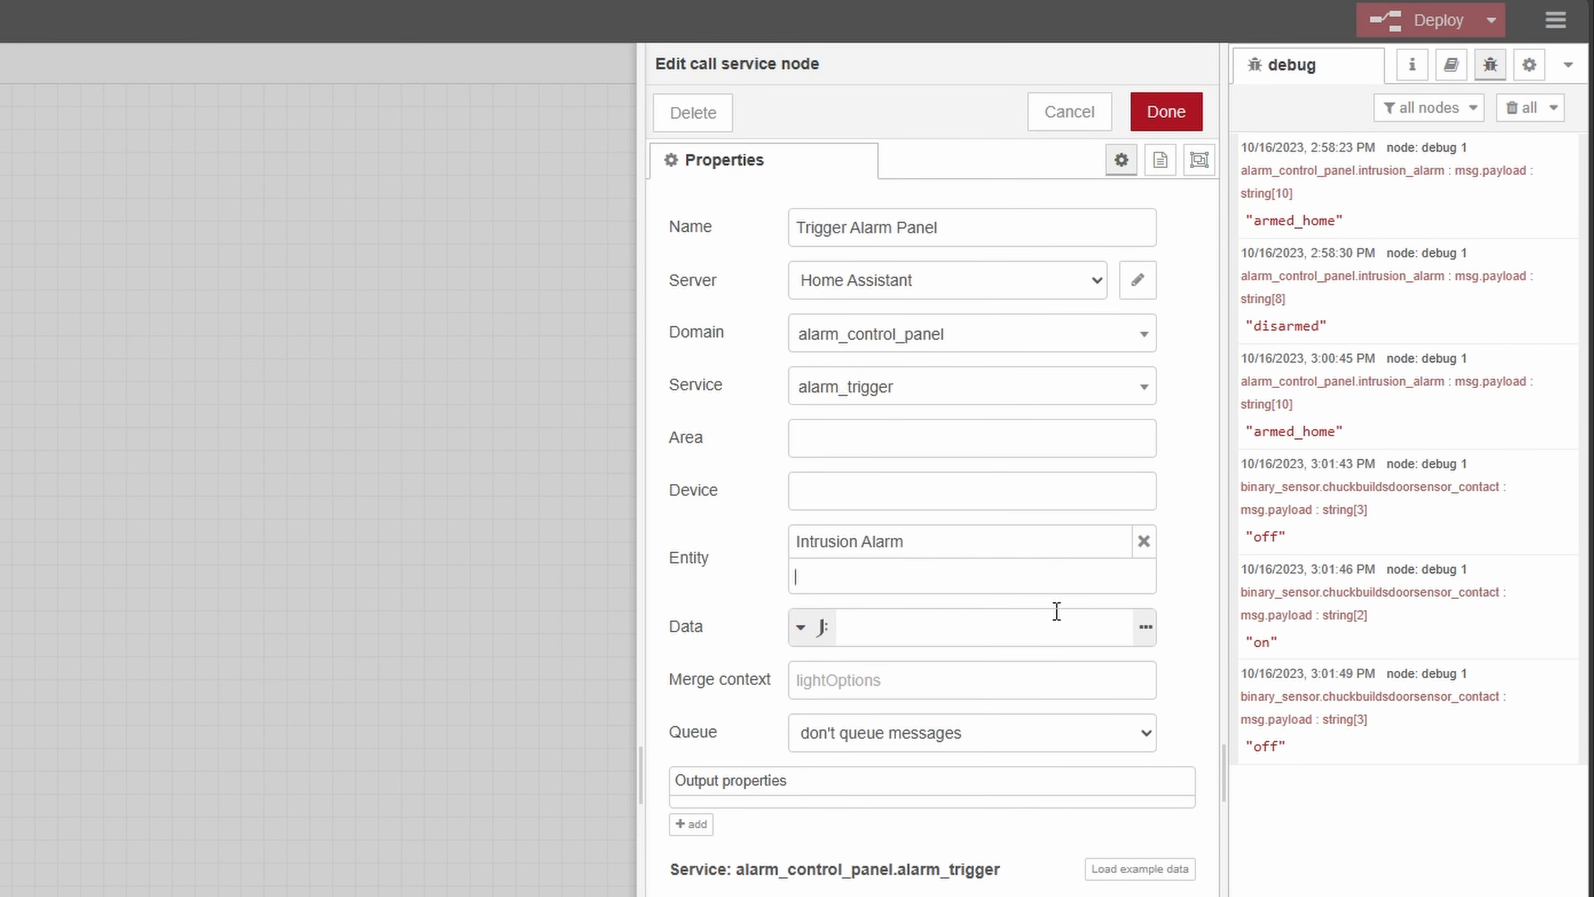
click(1165, 107)
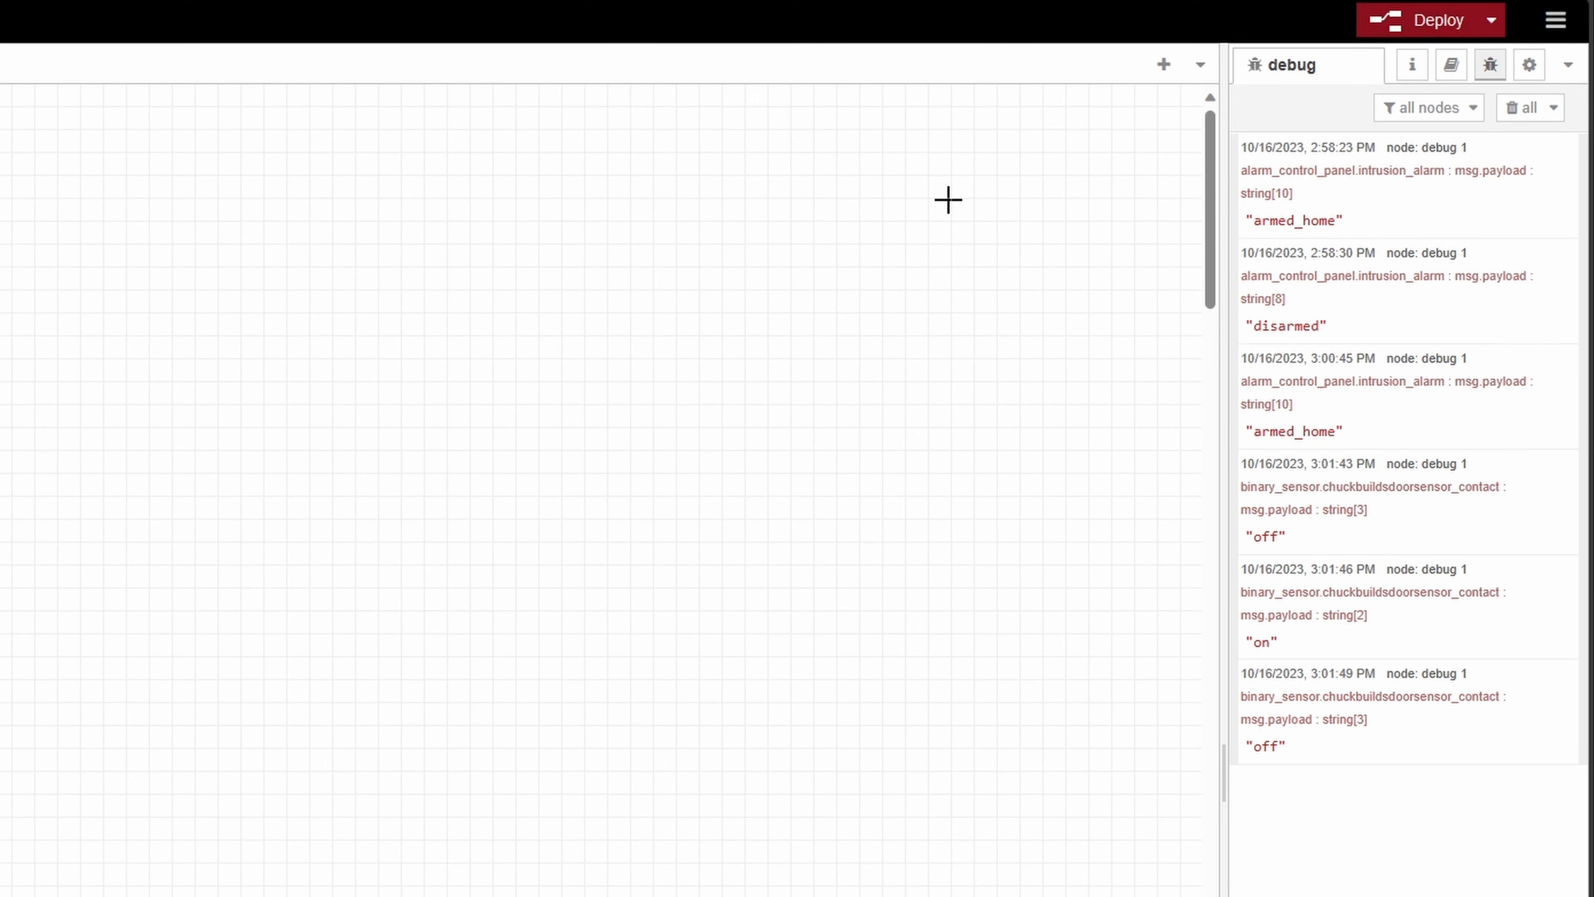
click(1368, 26)
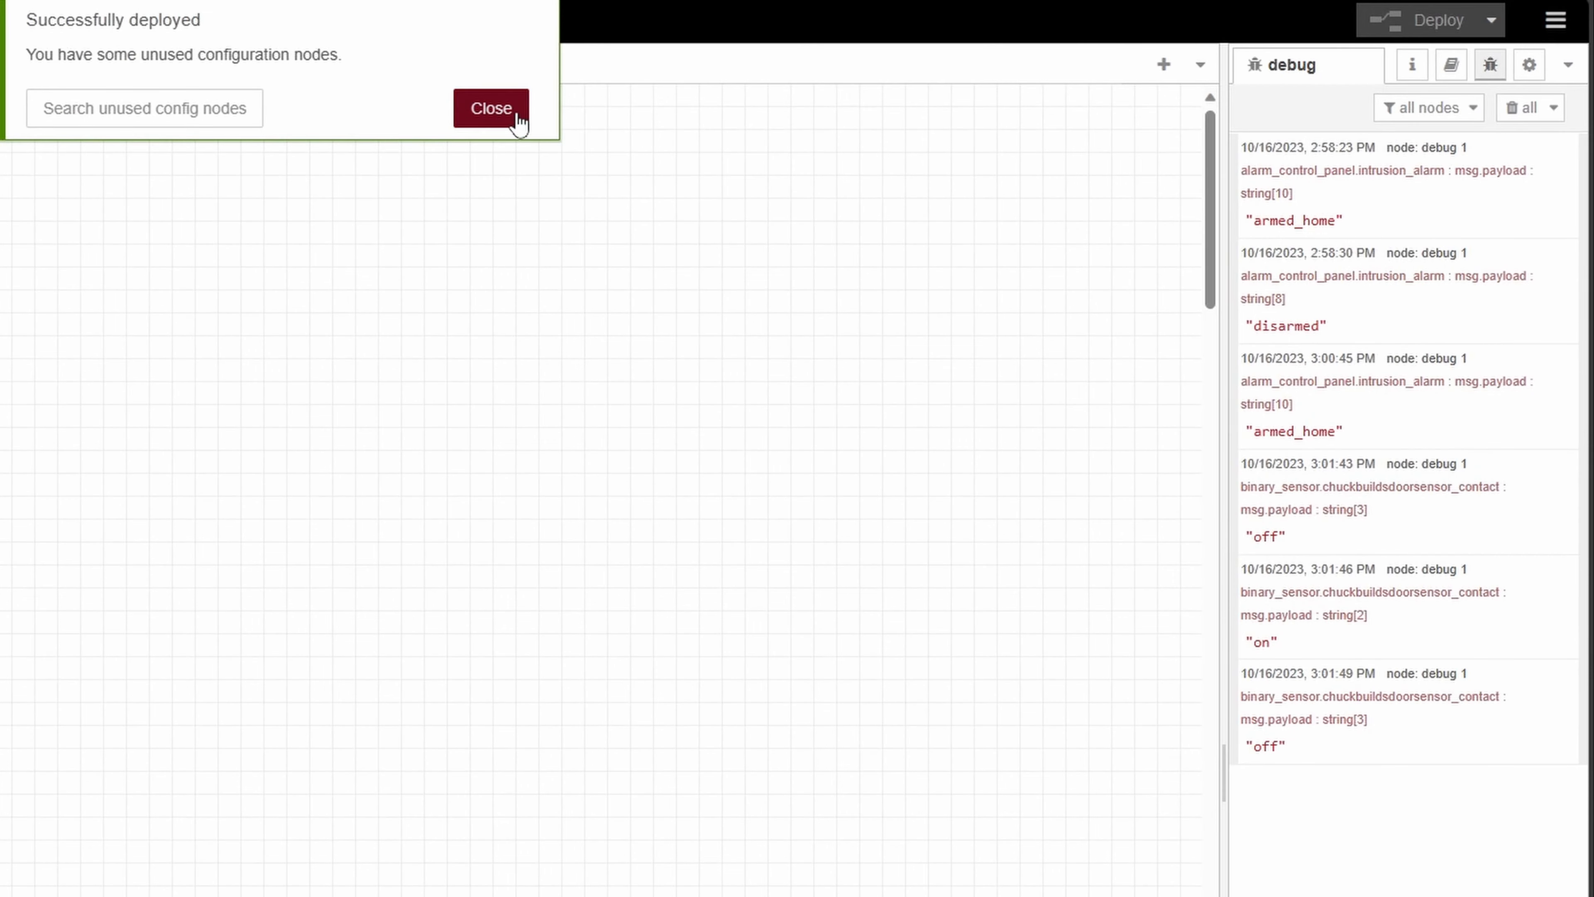
click(517, 115)
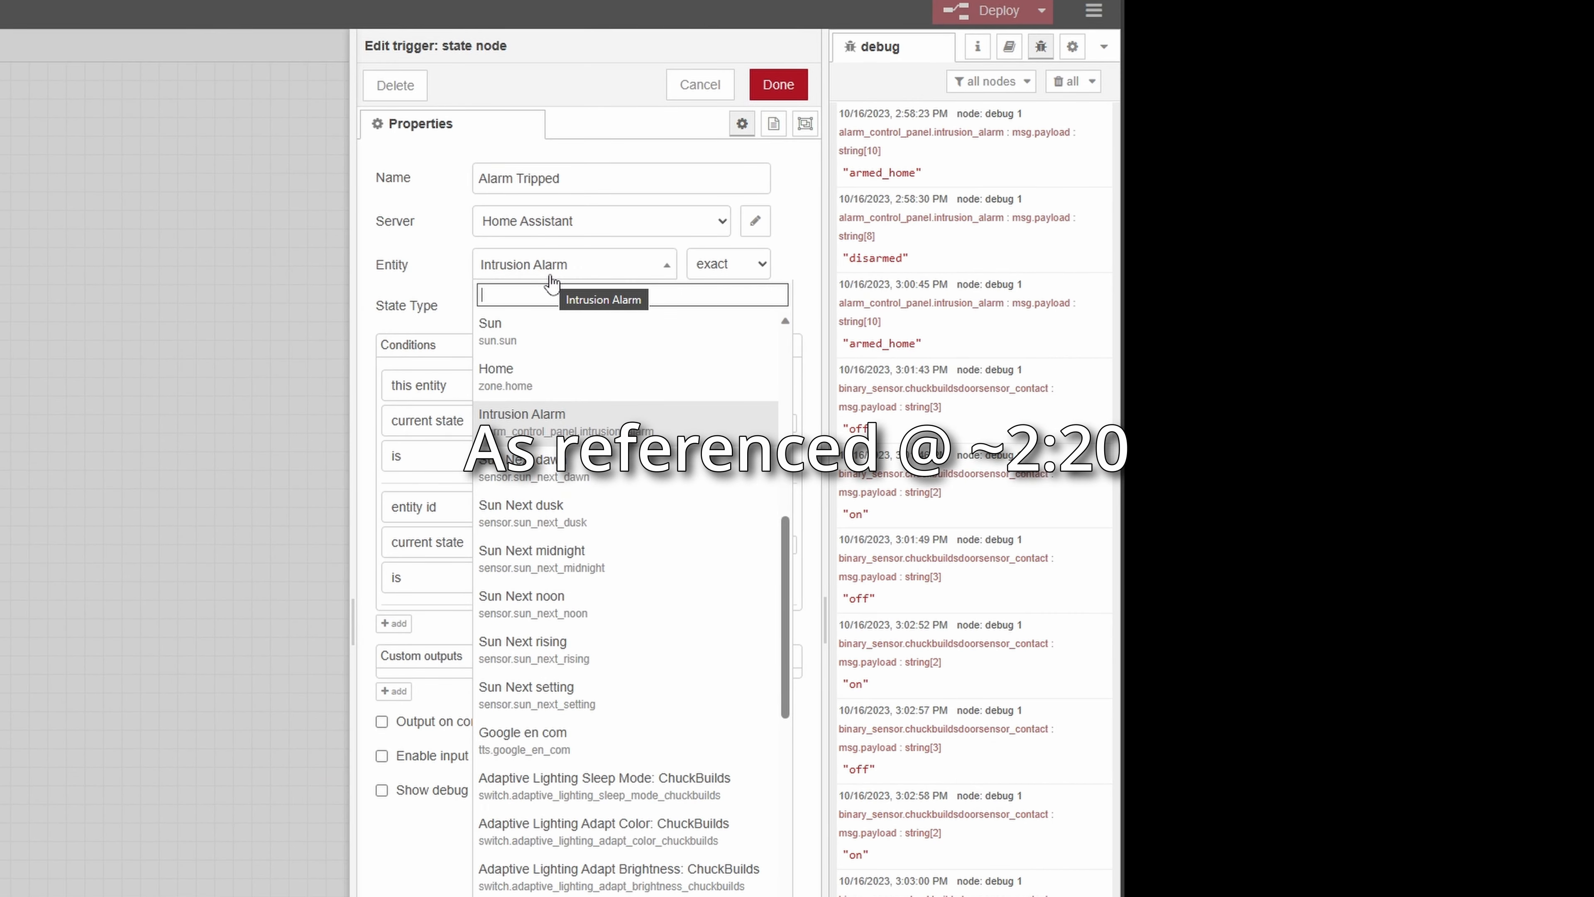
Change Alarm Tripped's entity to ChuckBuildsDoorSensor Door and point its armed_home condition at entity id alarm_control_panel.intrusion_alarm
text(door)
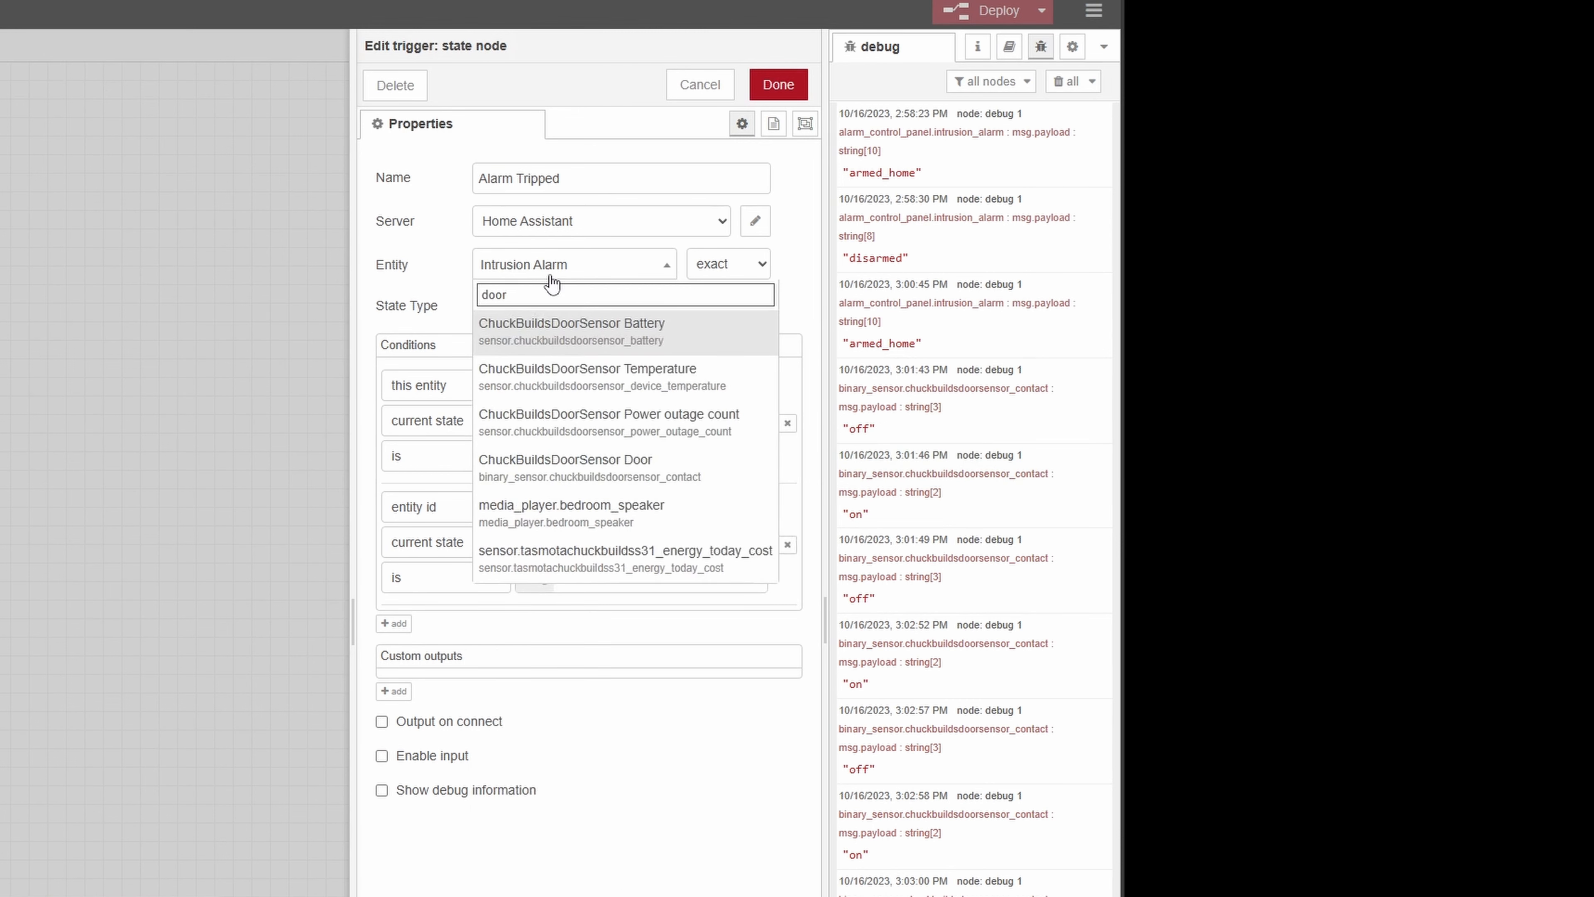
click(708, 485)
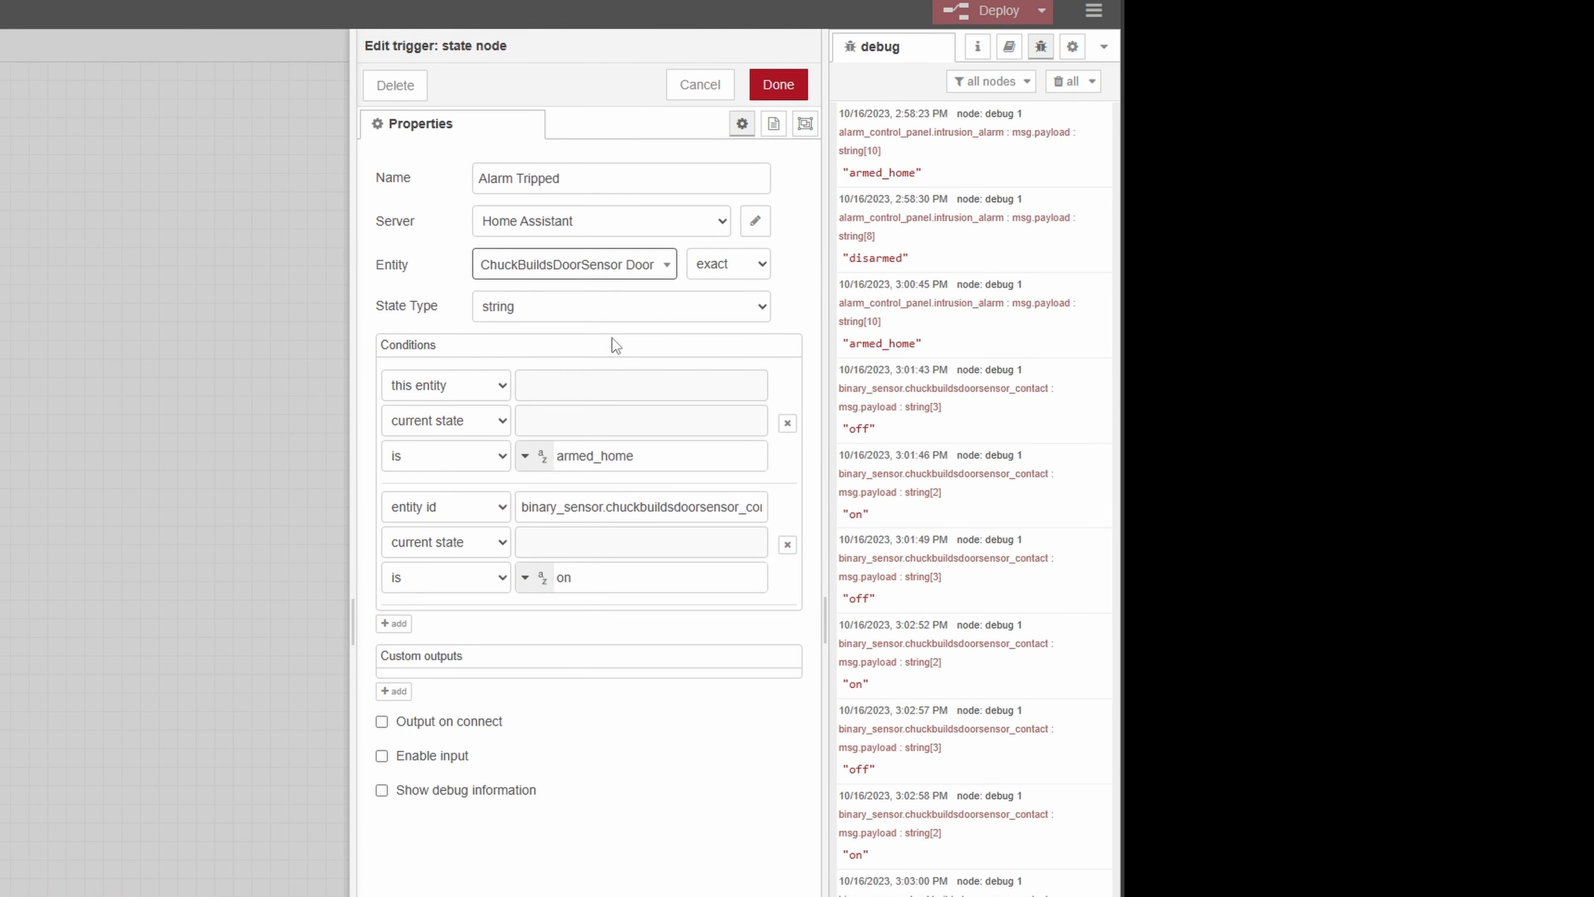
click(480, 397)
click(510, 432)
click(594, 394)
text(a)
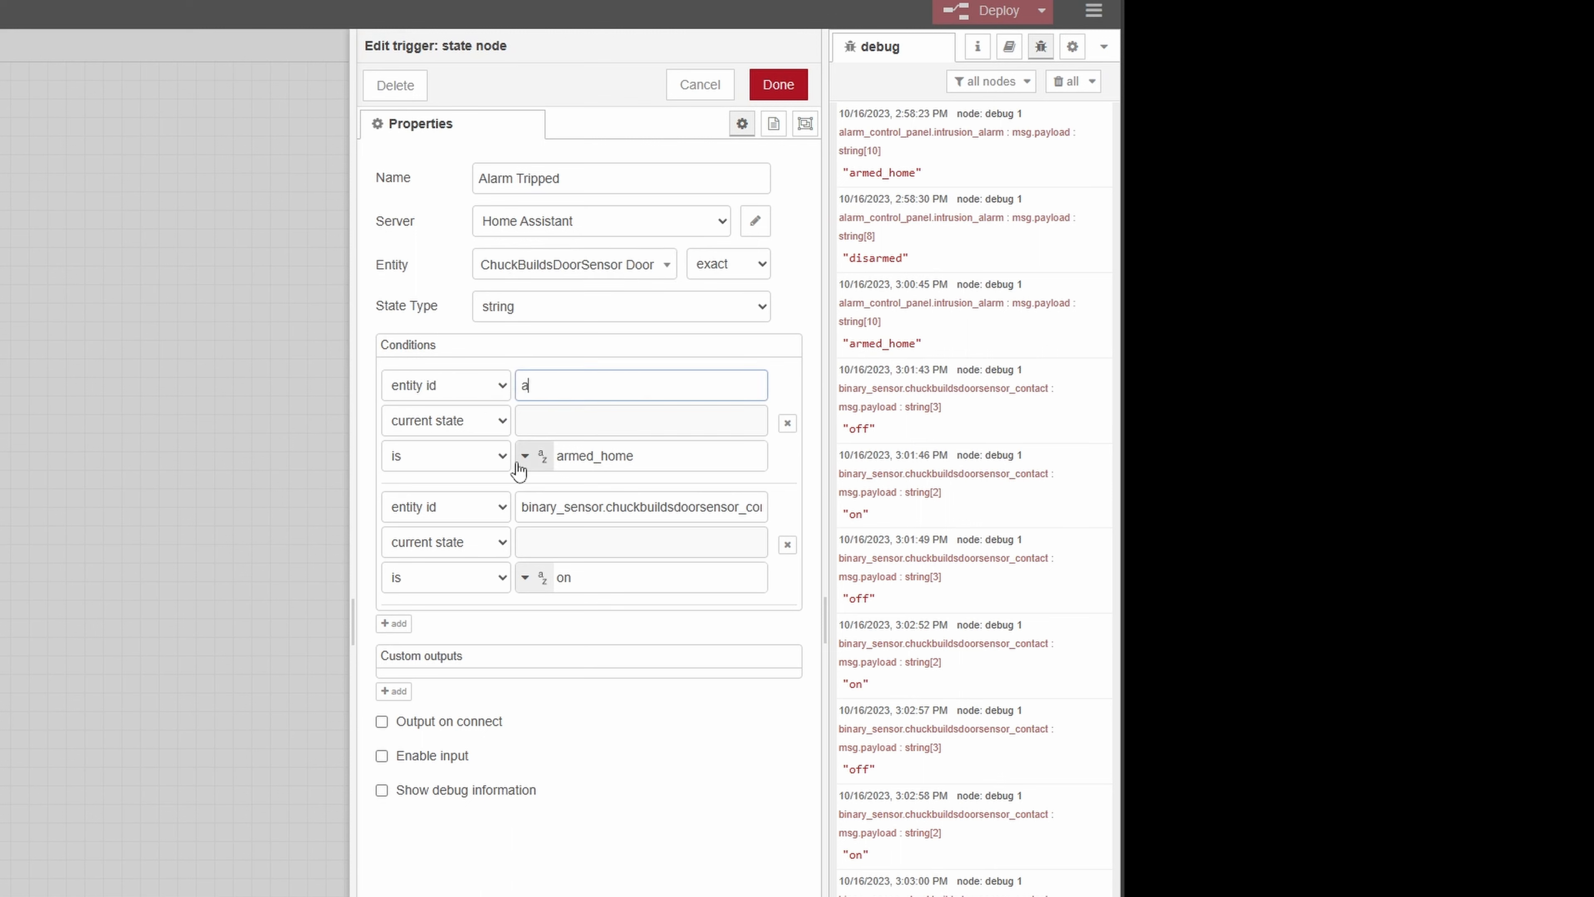
text(larm)
click(669, 411)
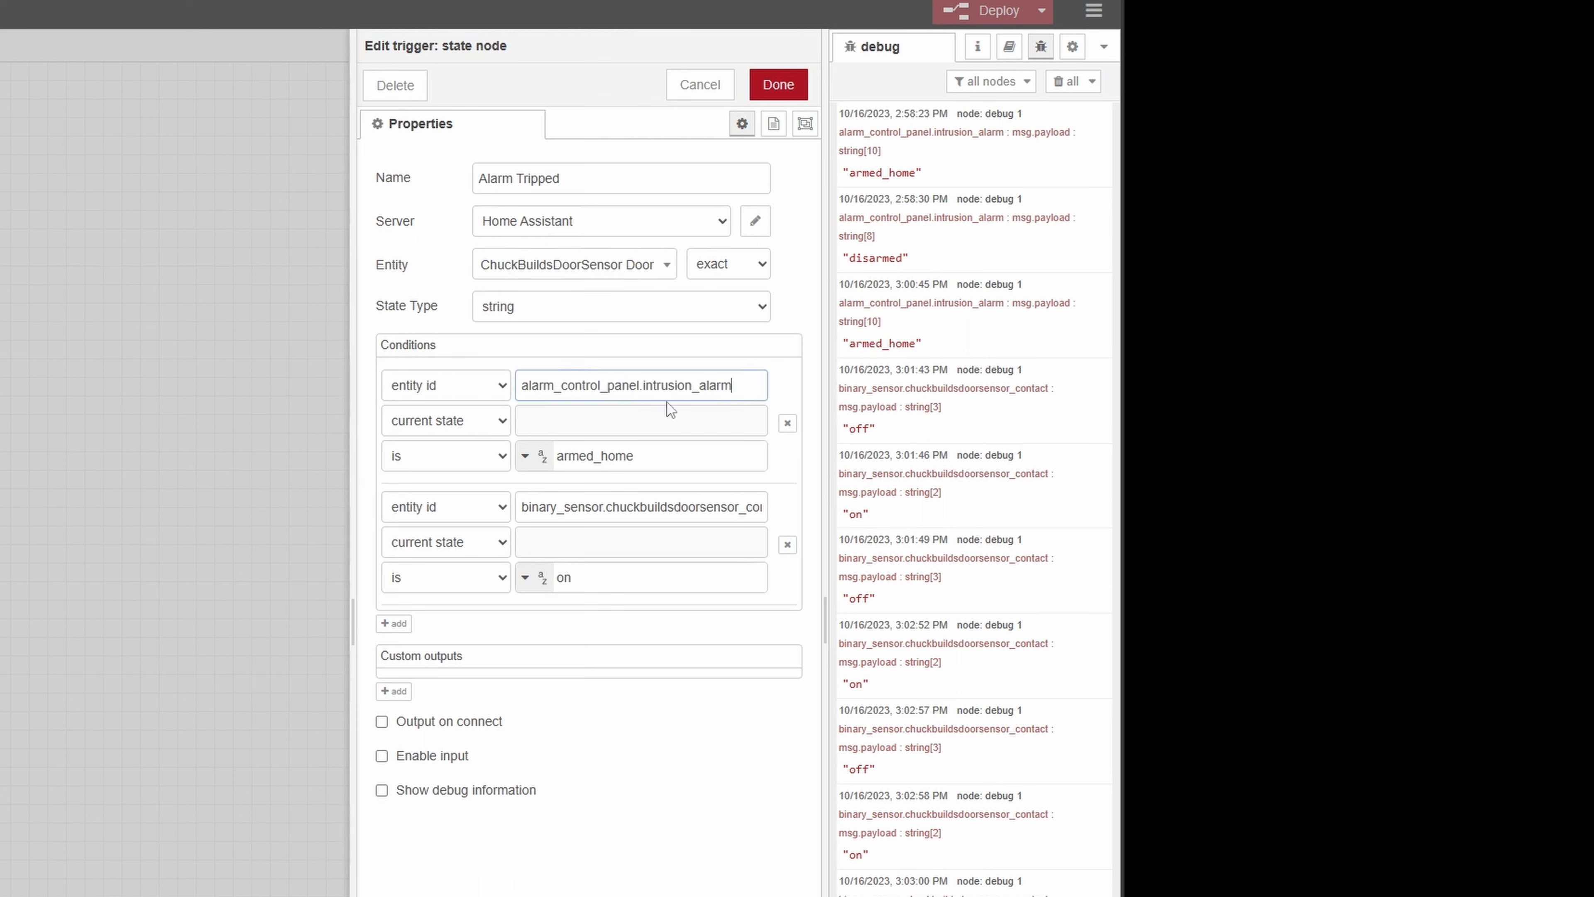
click(785, 359)
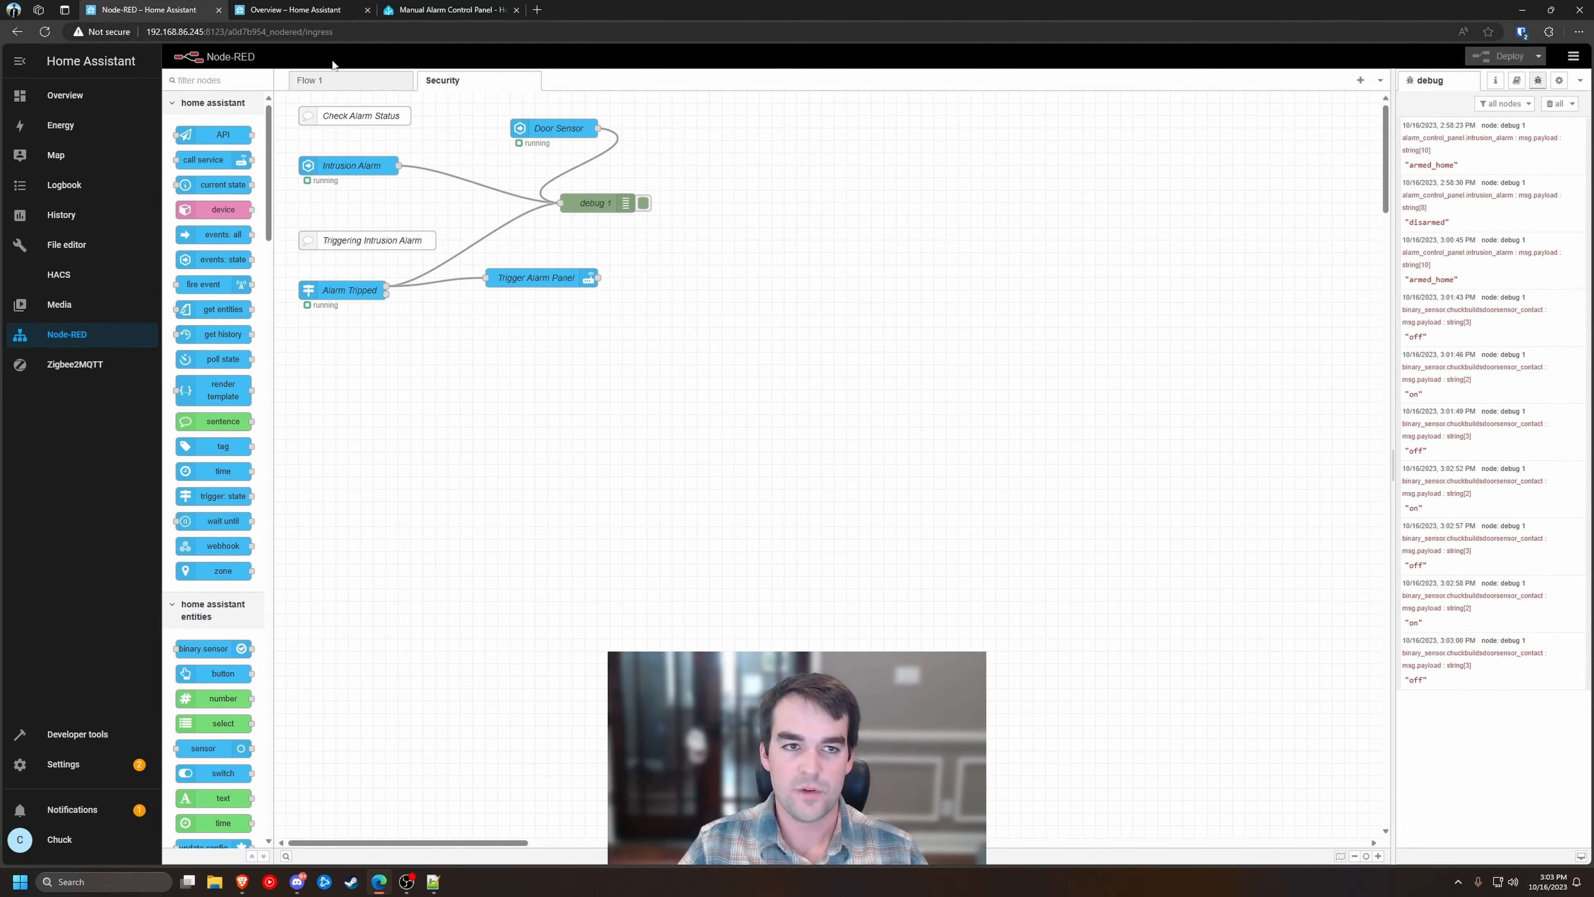
Disarm the Intrusion Alarm on the Home Assistant Overview dashboard, arm it home again, and return to the Node-RED flow
click(292, 9)
click(863, 227)
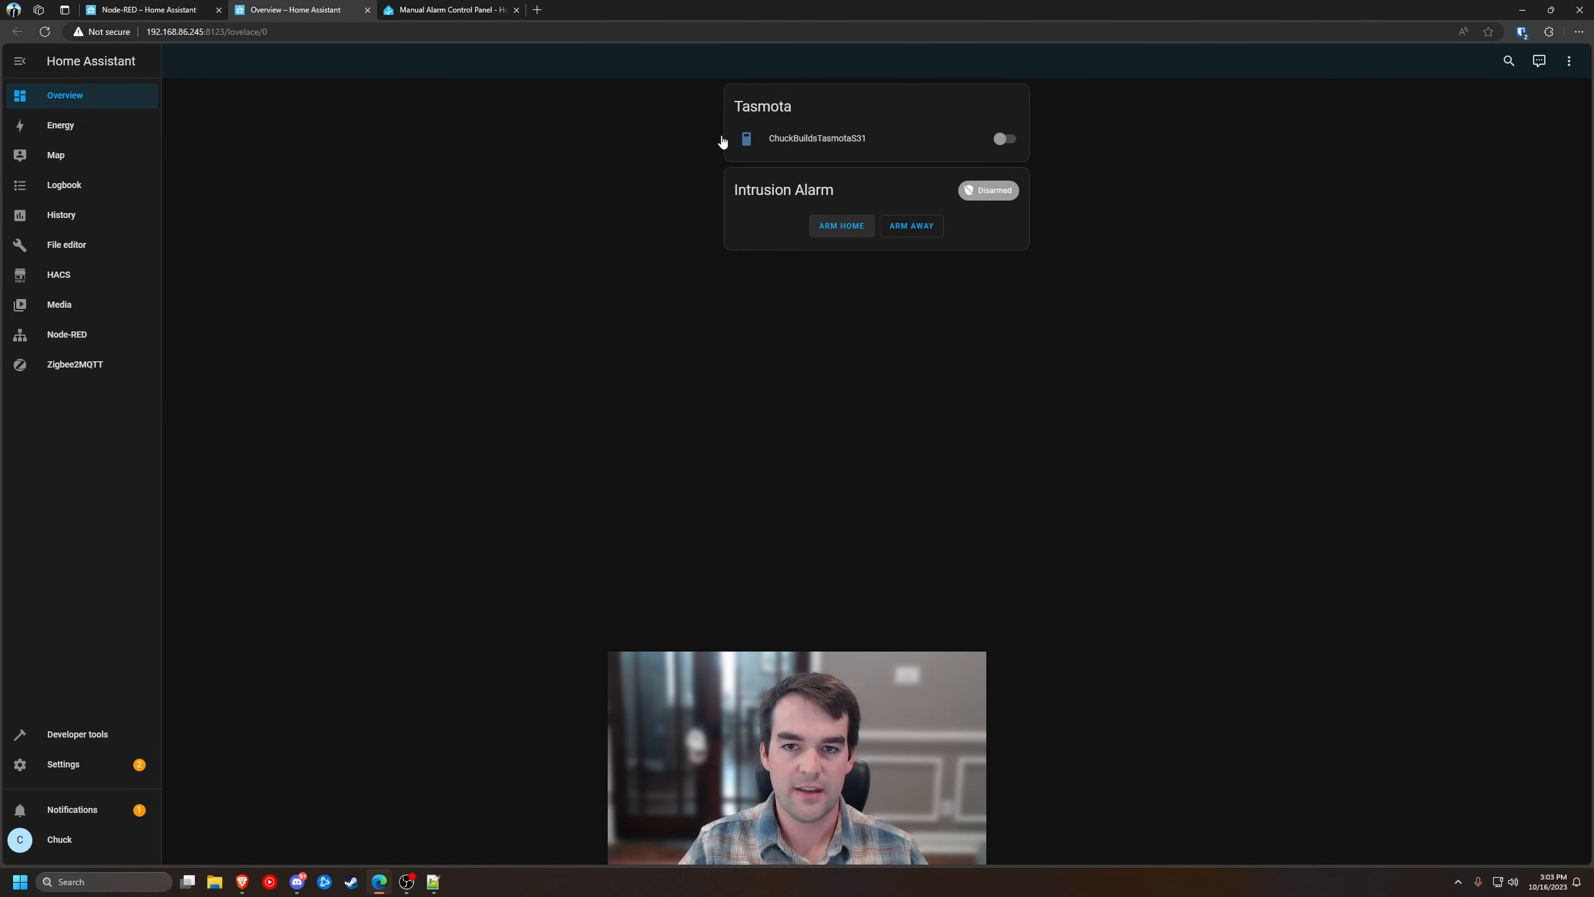
click(157, 7)
click(324, 8)
click(842, 223)
click(185, 9)
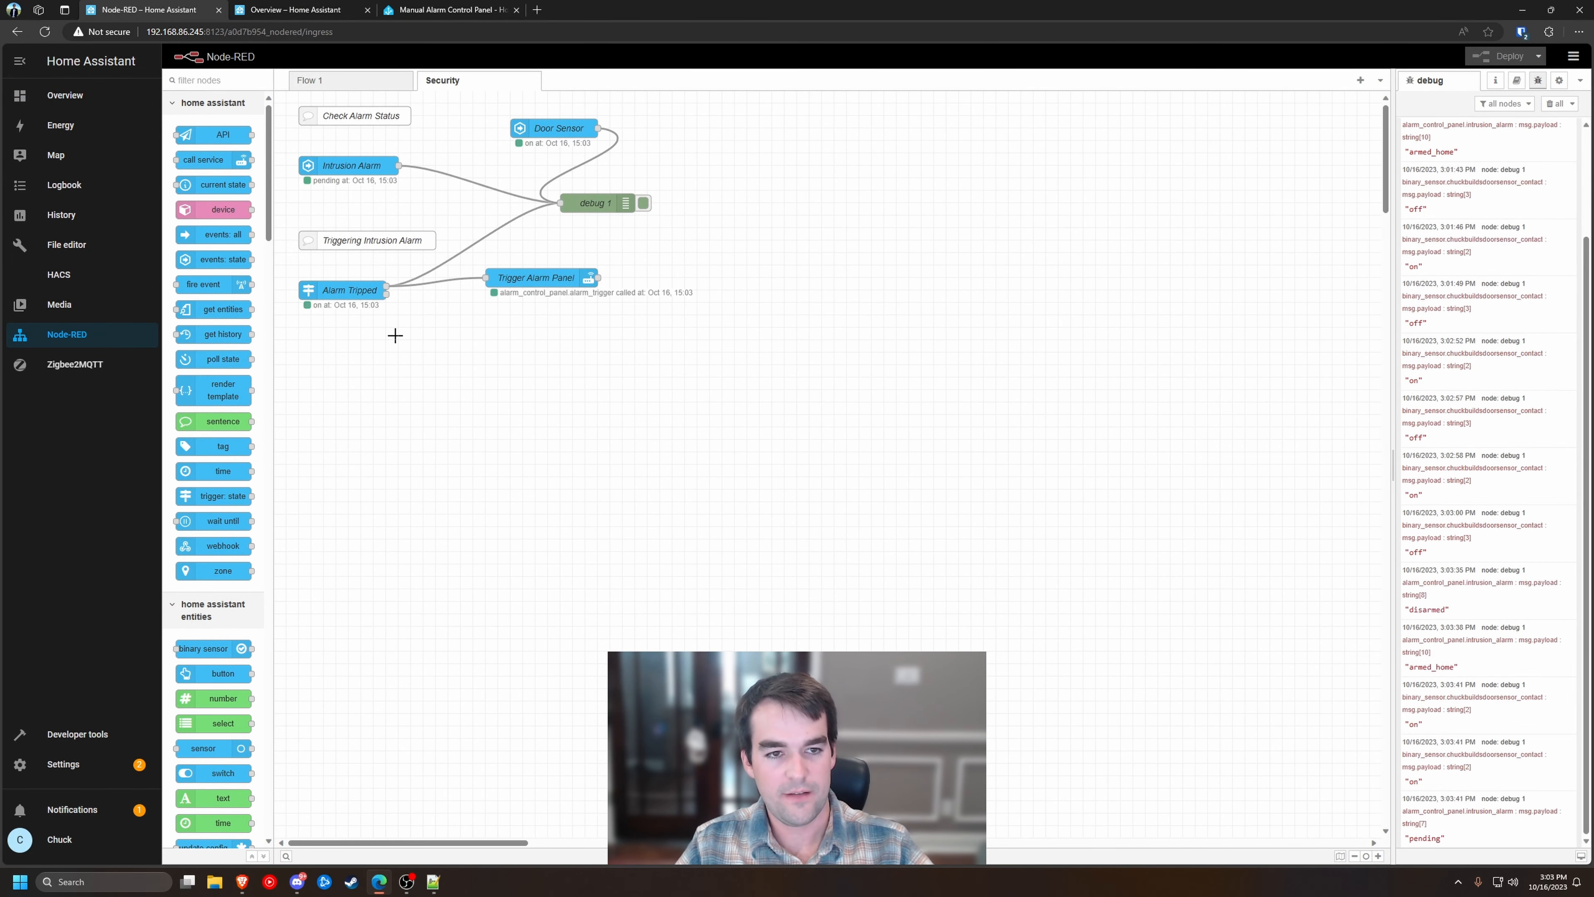
Open the Intrusion Alarm details on the Overview dashboard, disarm the alarm, and return to Node-RED
click(288, 9)
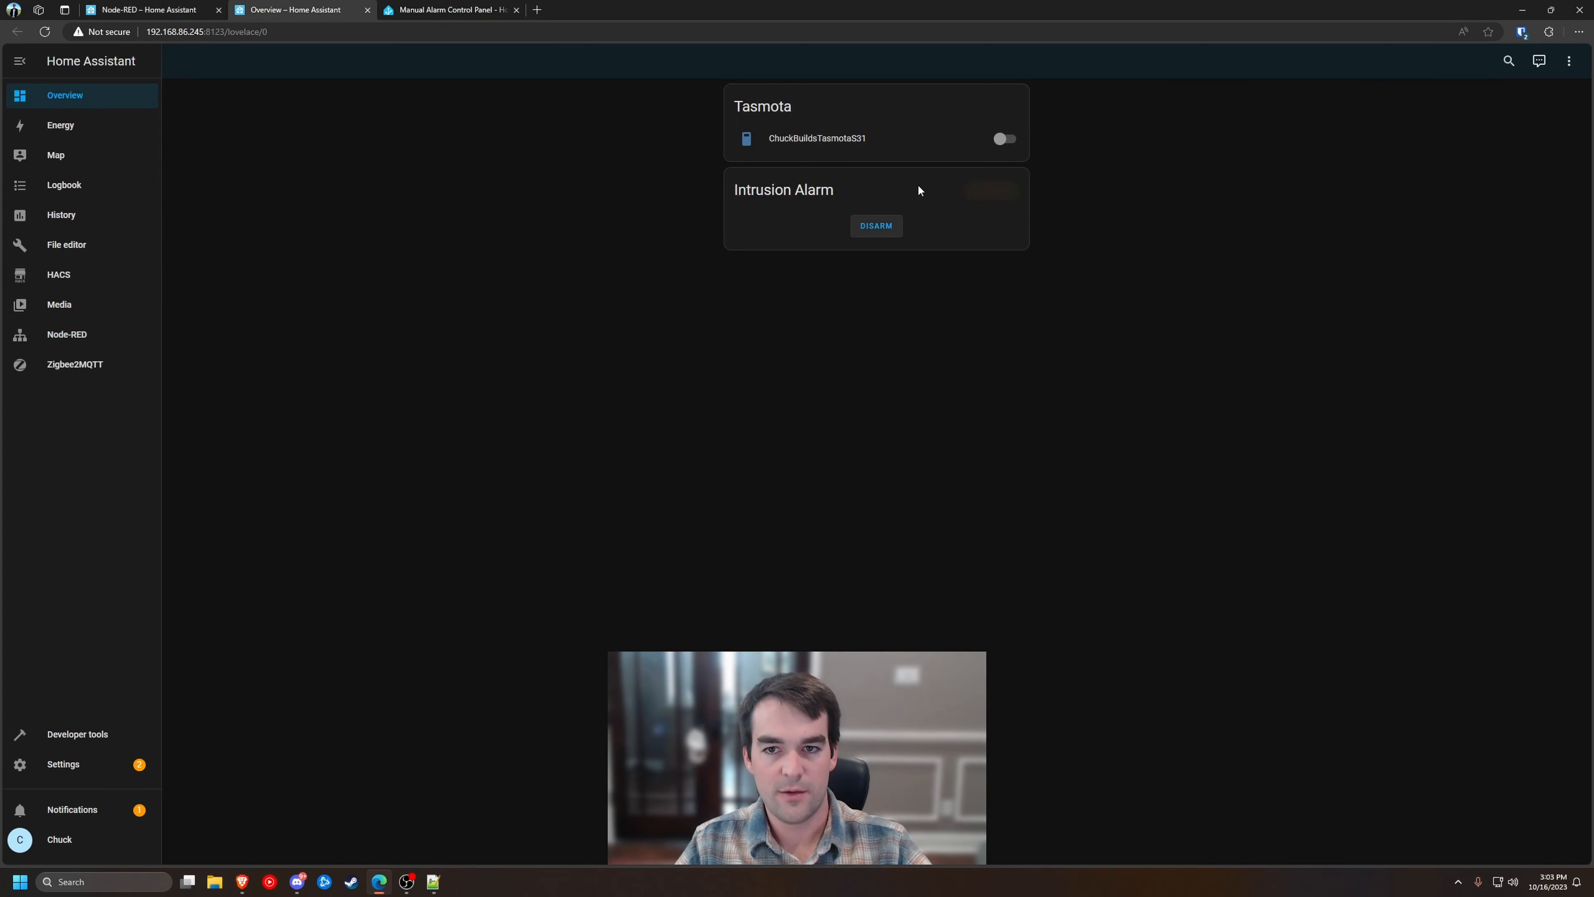
click(909, 188)
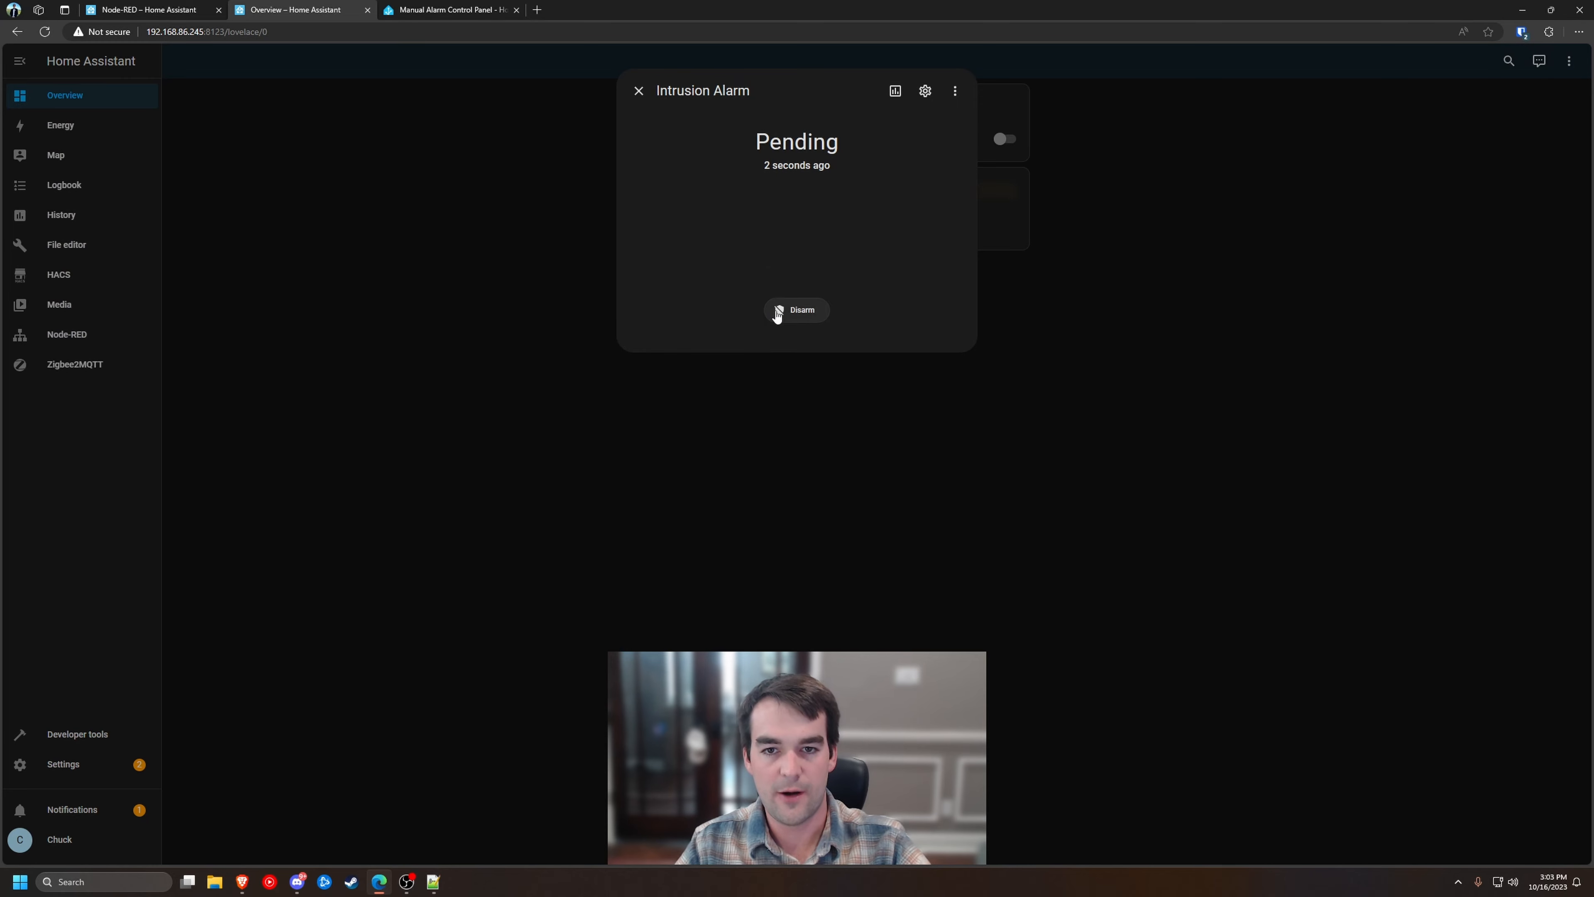
click(794, 309)
click(149, 9)
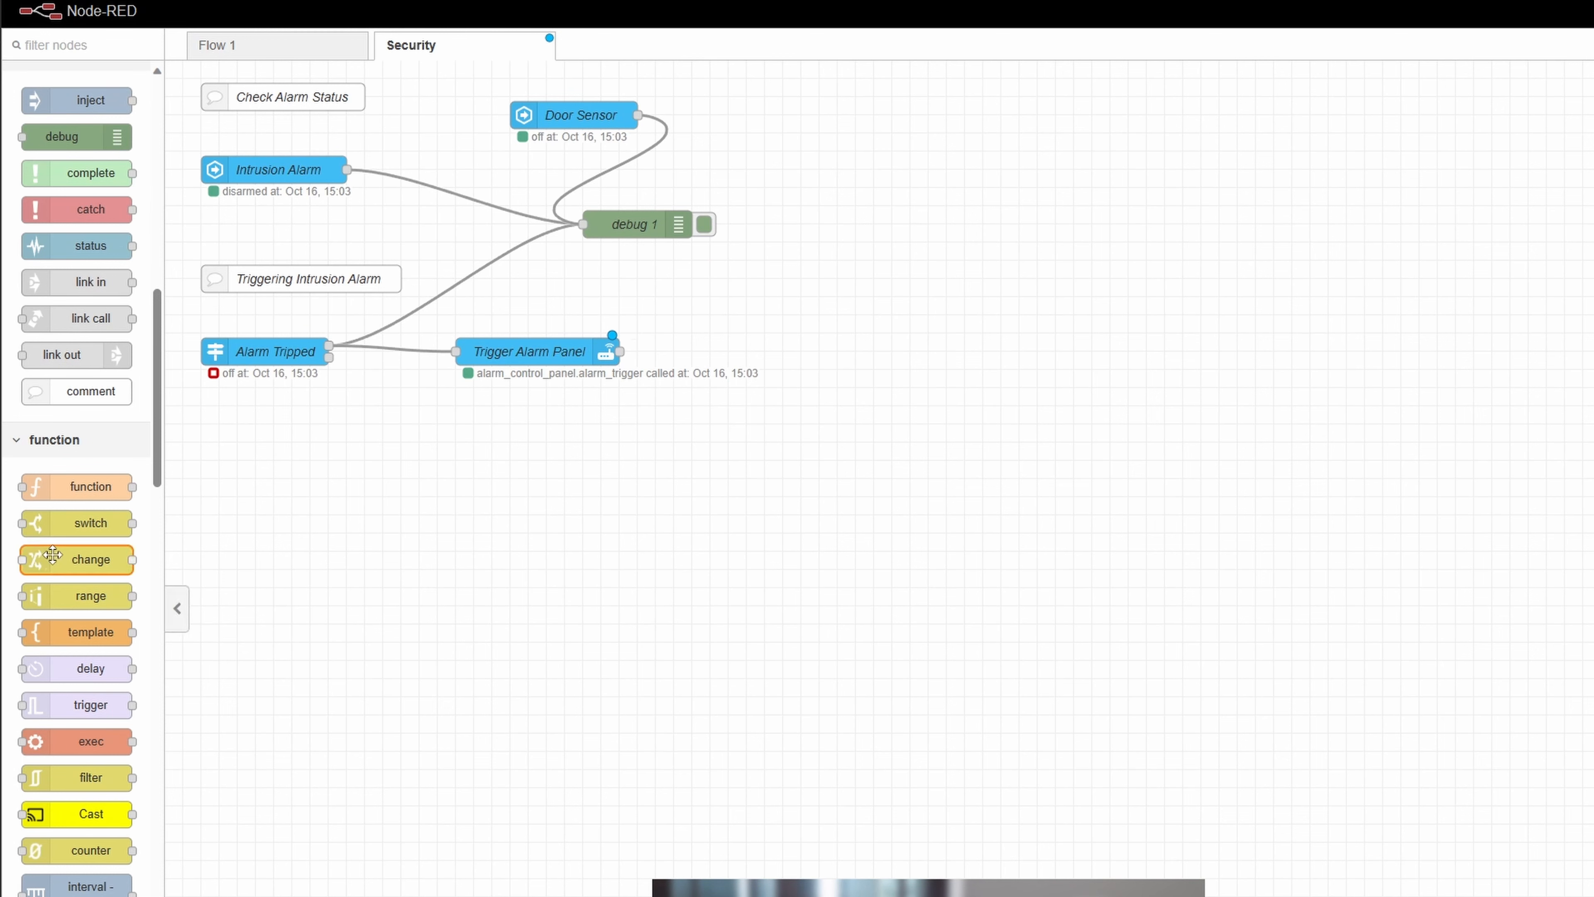
Add a change node wired after Trigger Alarm Panel, with Set rules for msg.message and msg.title
drag(42, 556, 748, 345)
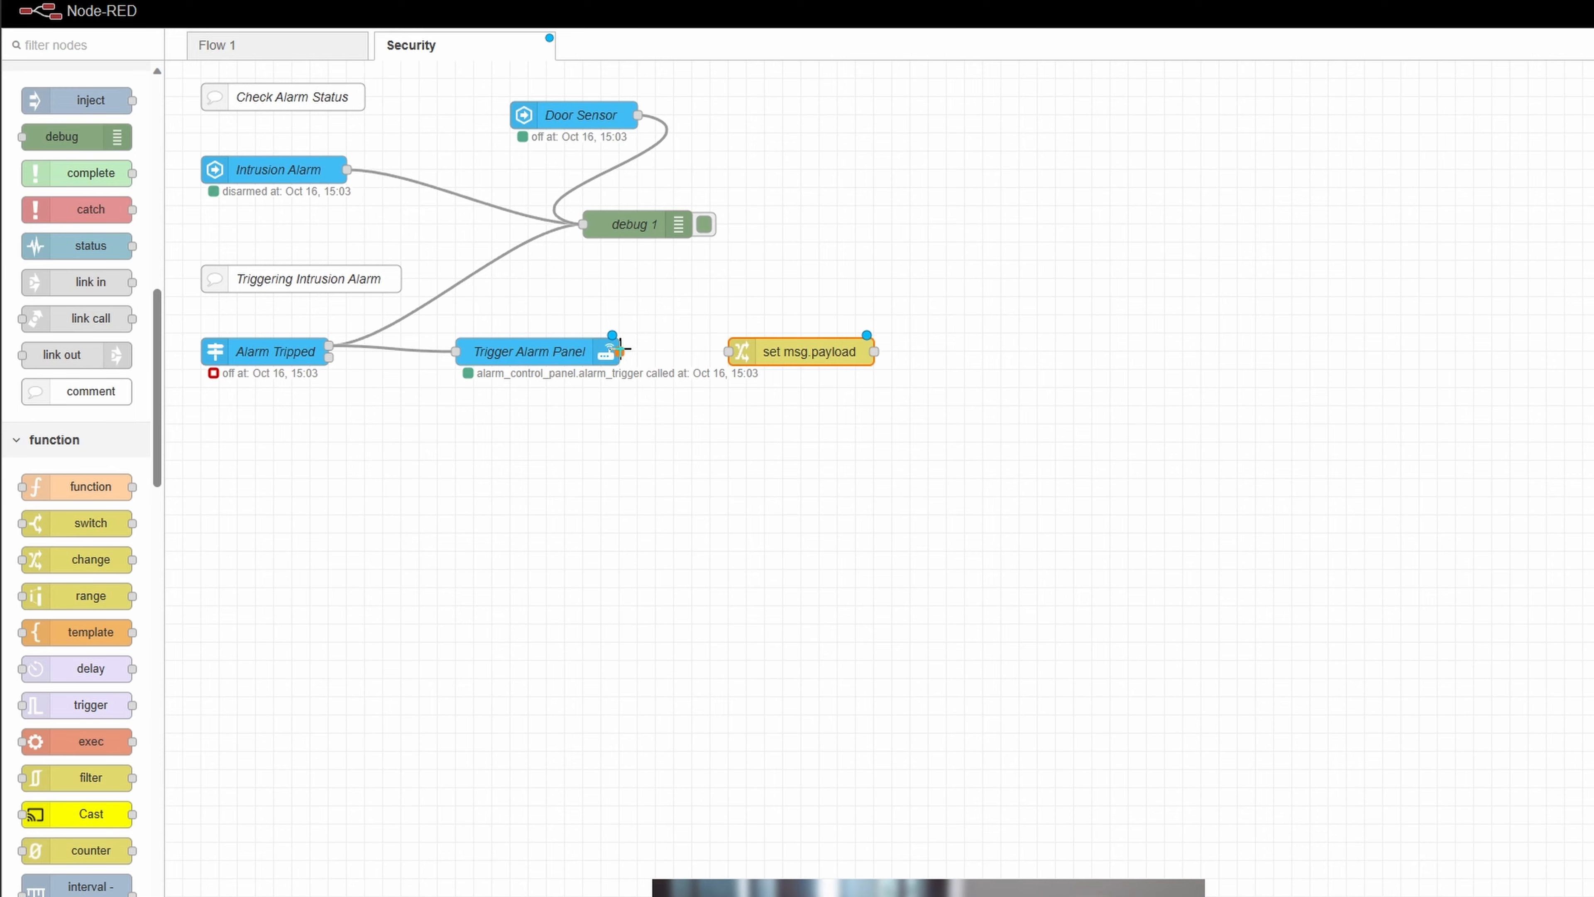
drag(620, 349, 728, 351)
double_click(810, 352)
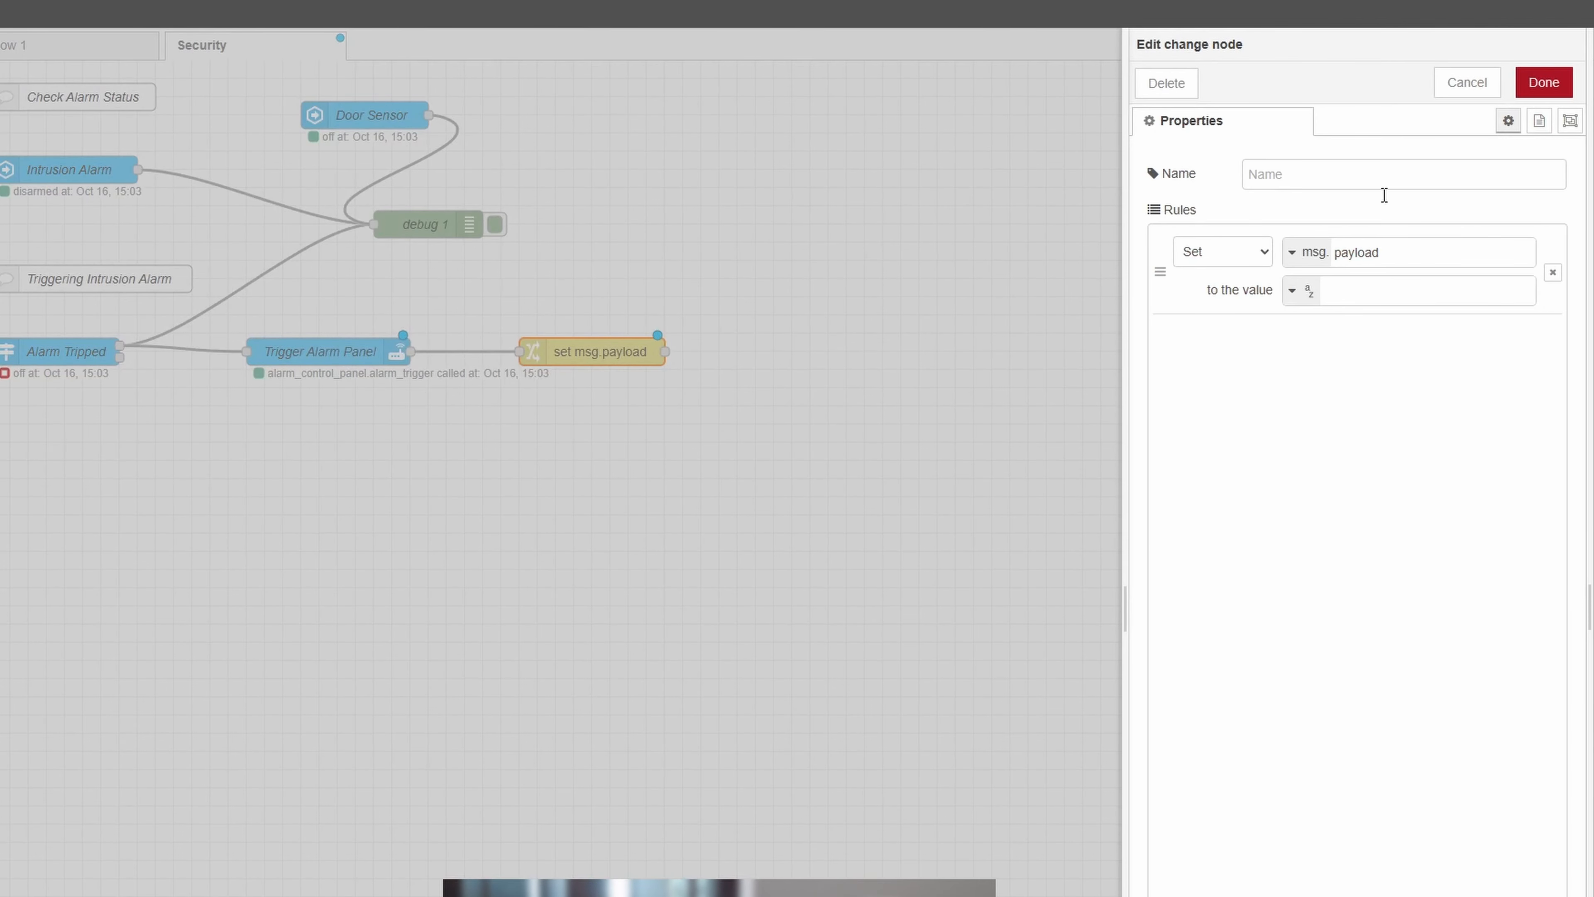
double_click(1434, 254)
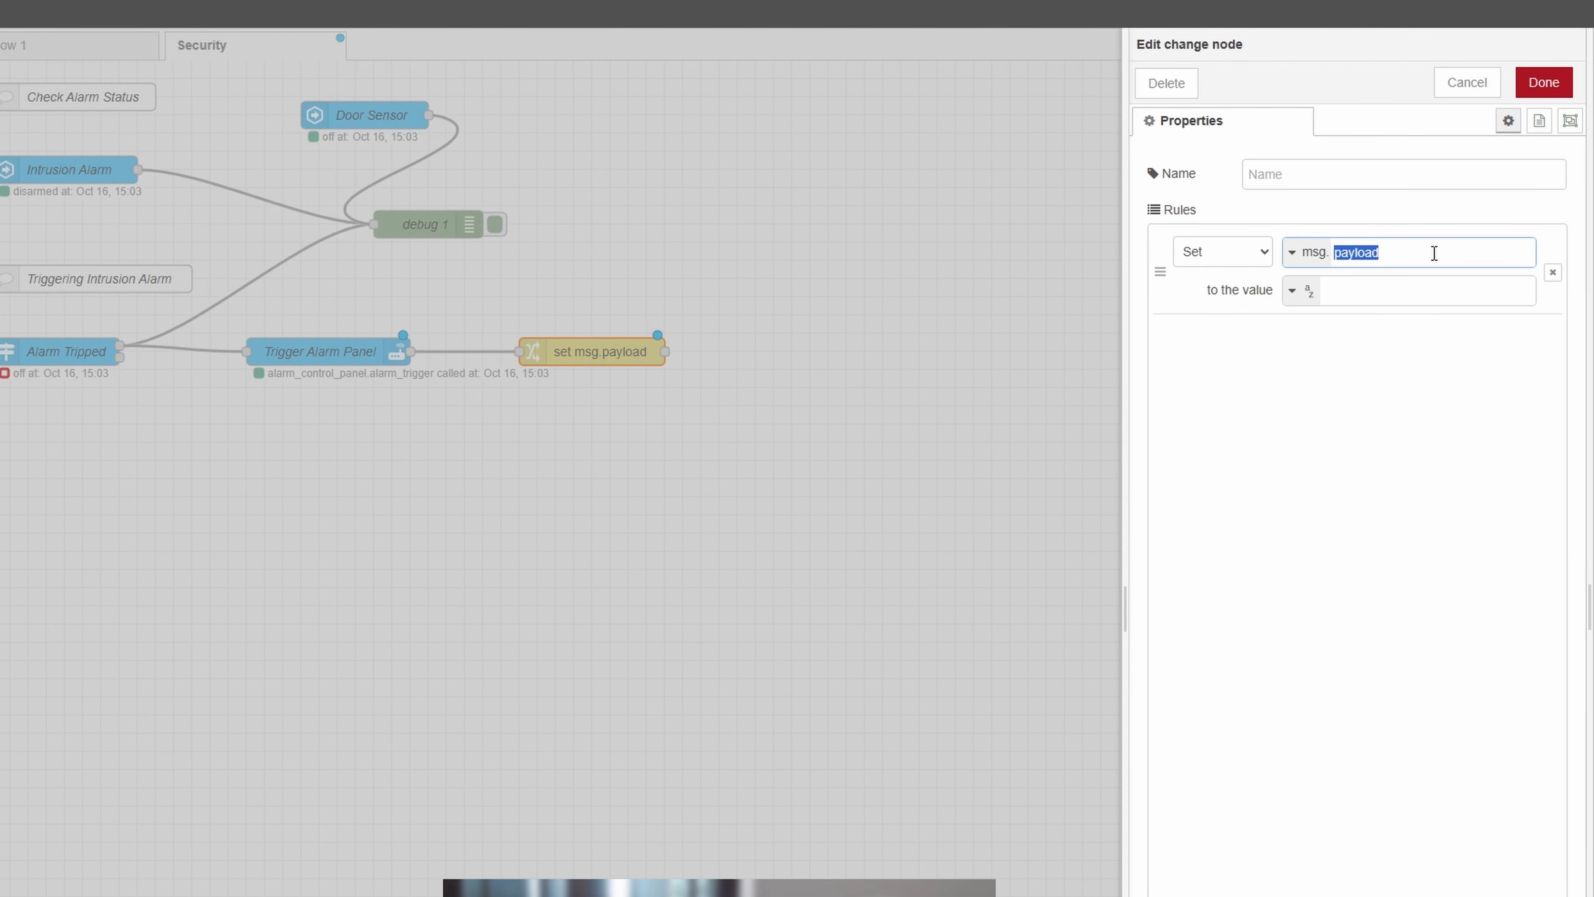
text(message)
click(1317, 423)
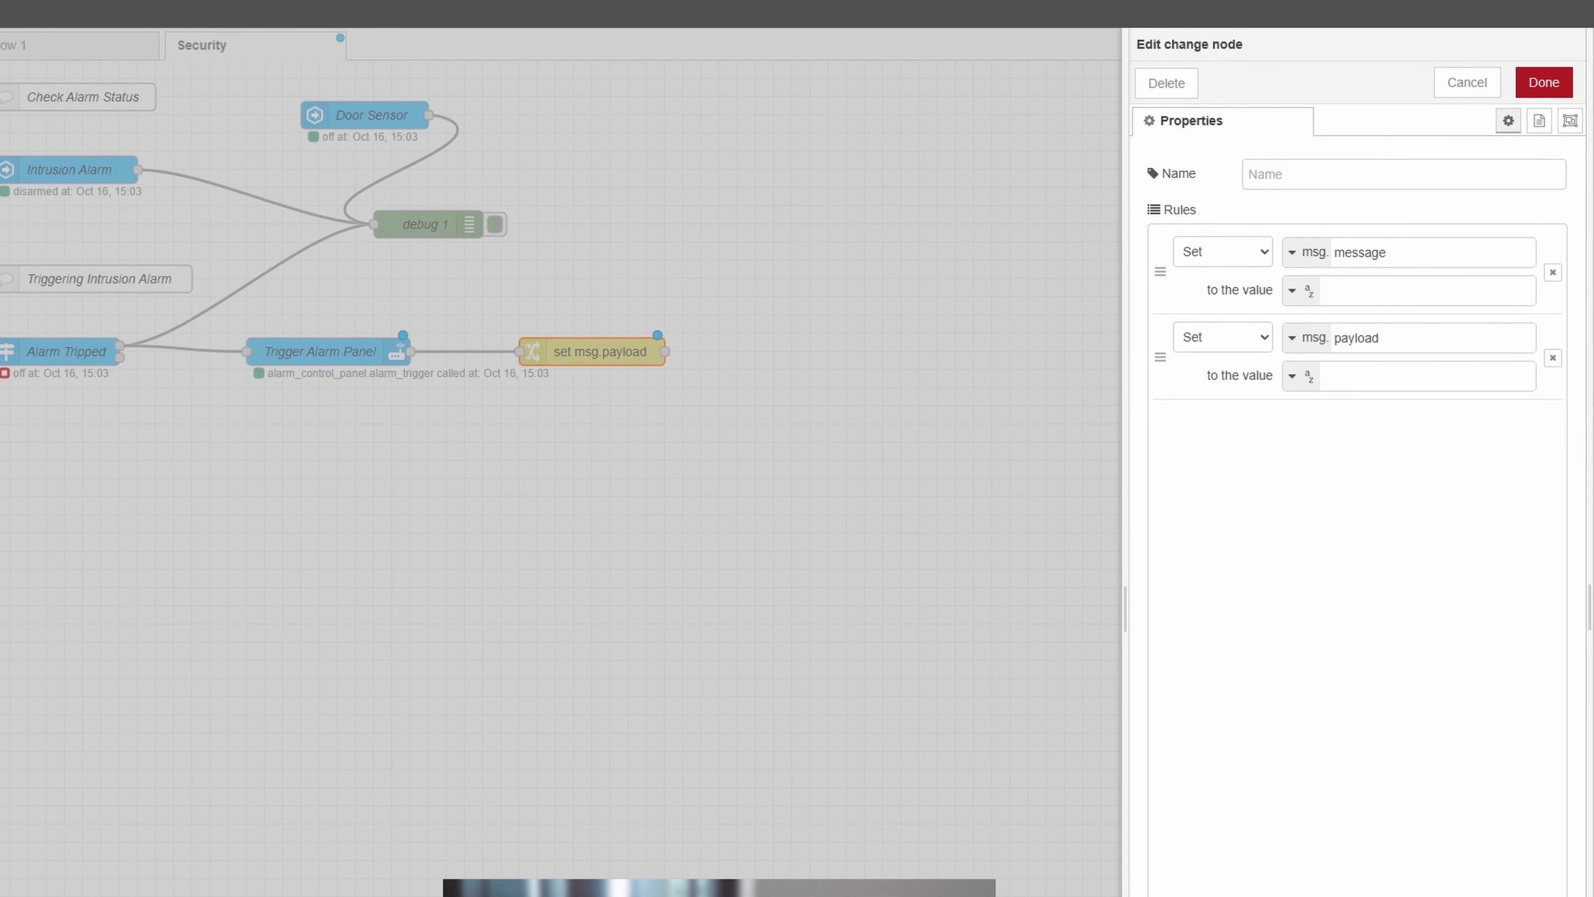
double_click(1488, 339)
text(title)
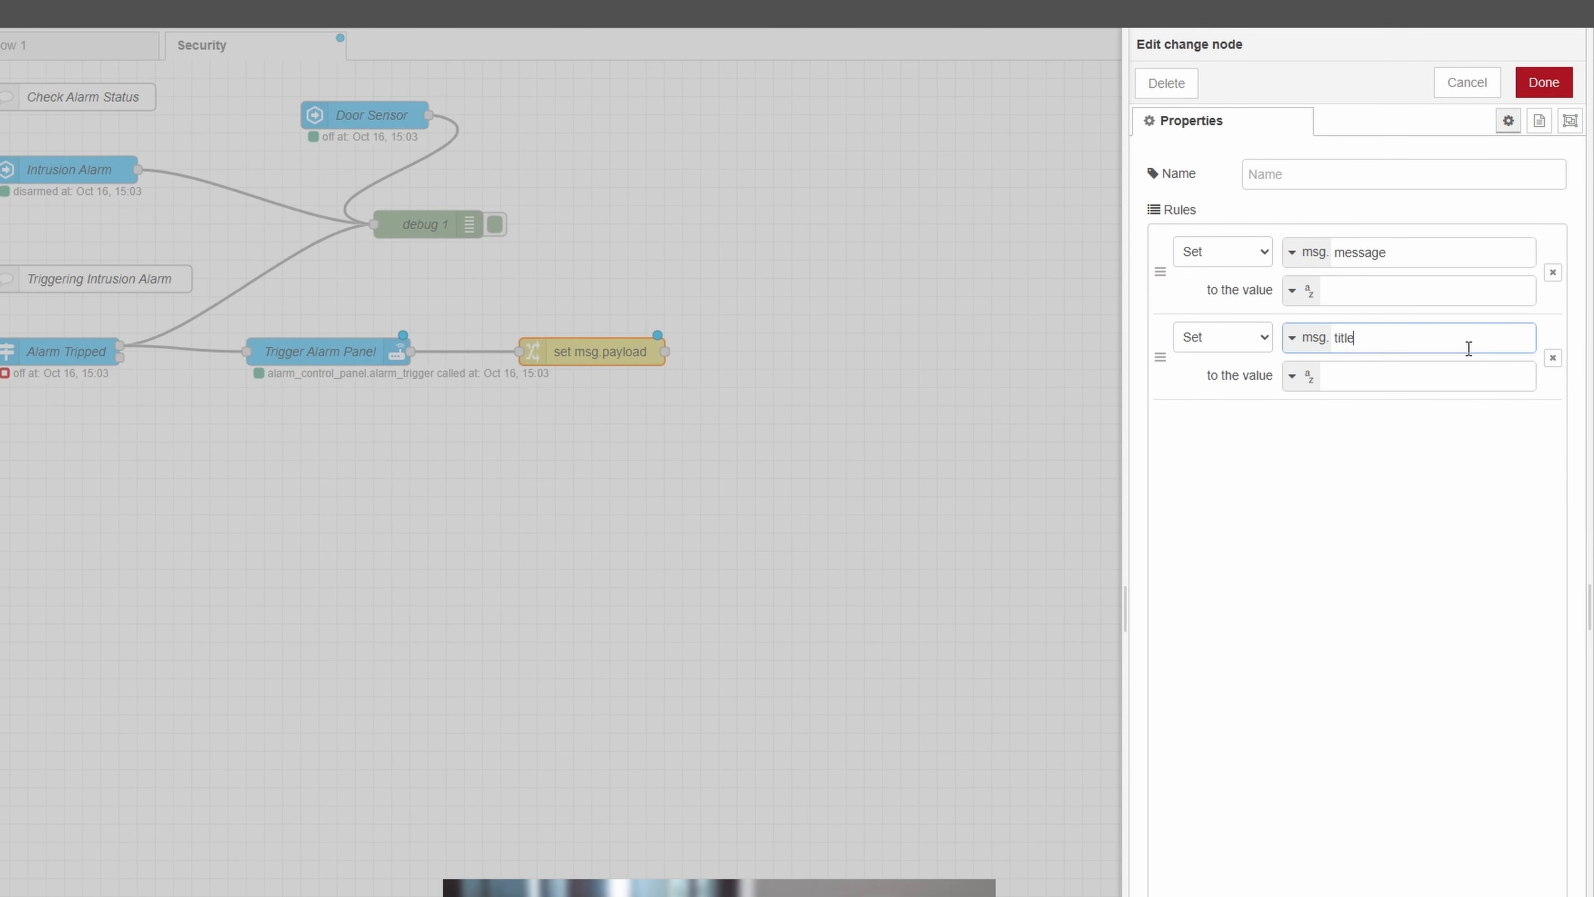
Set title to "Intrusion Alarm Triggered" and message to "Did you mean to trip the alarm?", and name the change node "Set Message"
click(1381, 376)
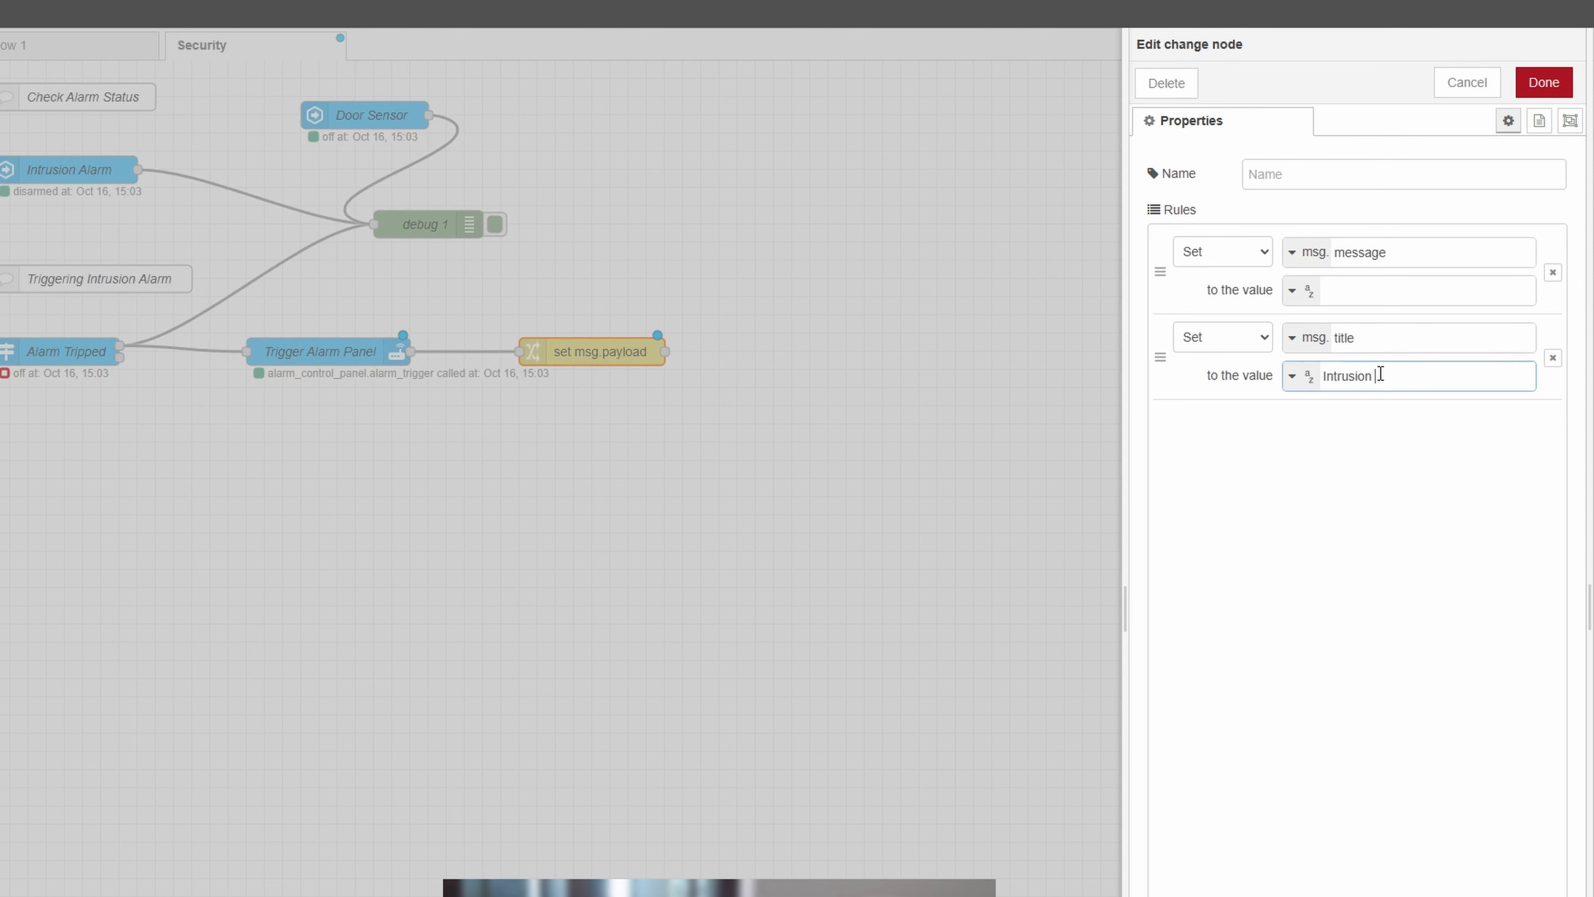
text(Intrusion Alarm Triggered)
click(1392, 291)
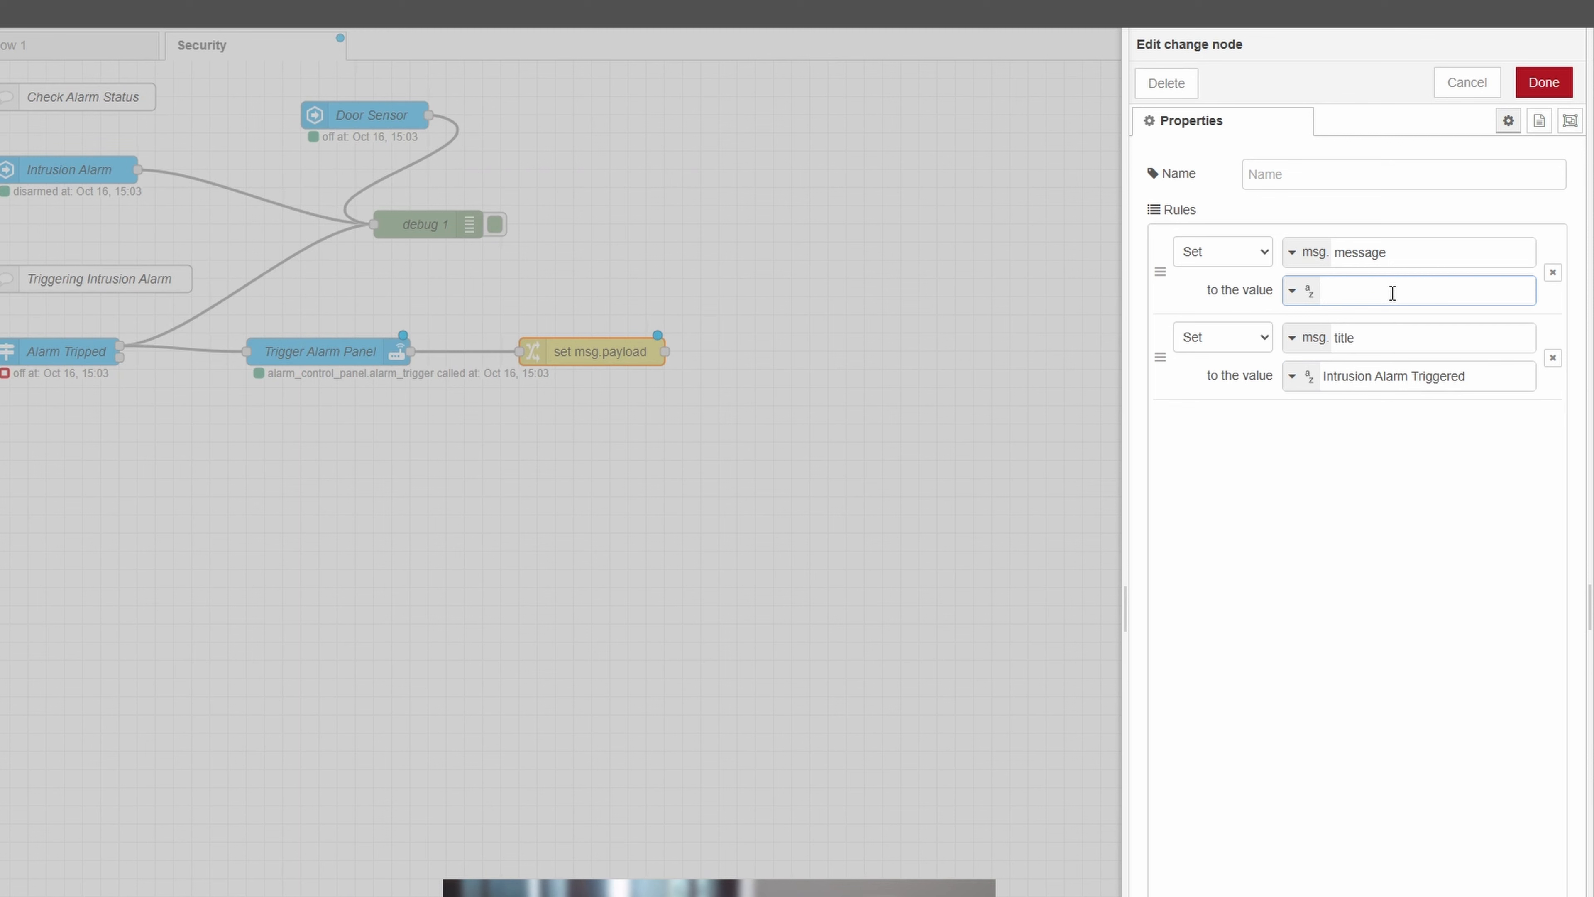
text(Did you mean to trip the alarm?)
click(1279, 182)
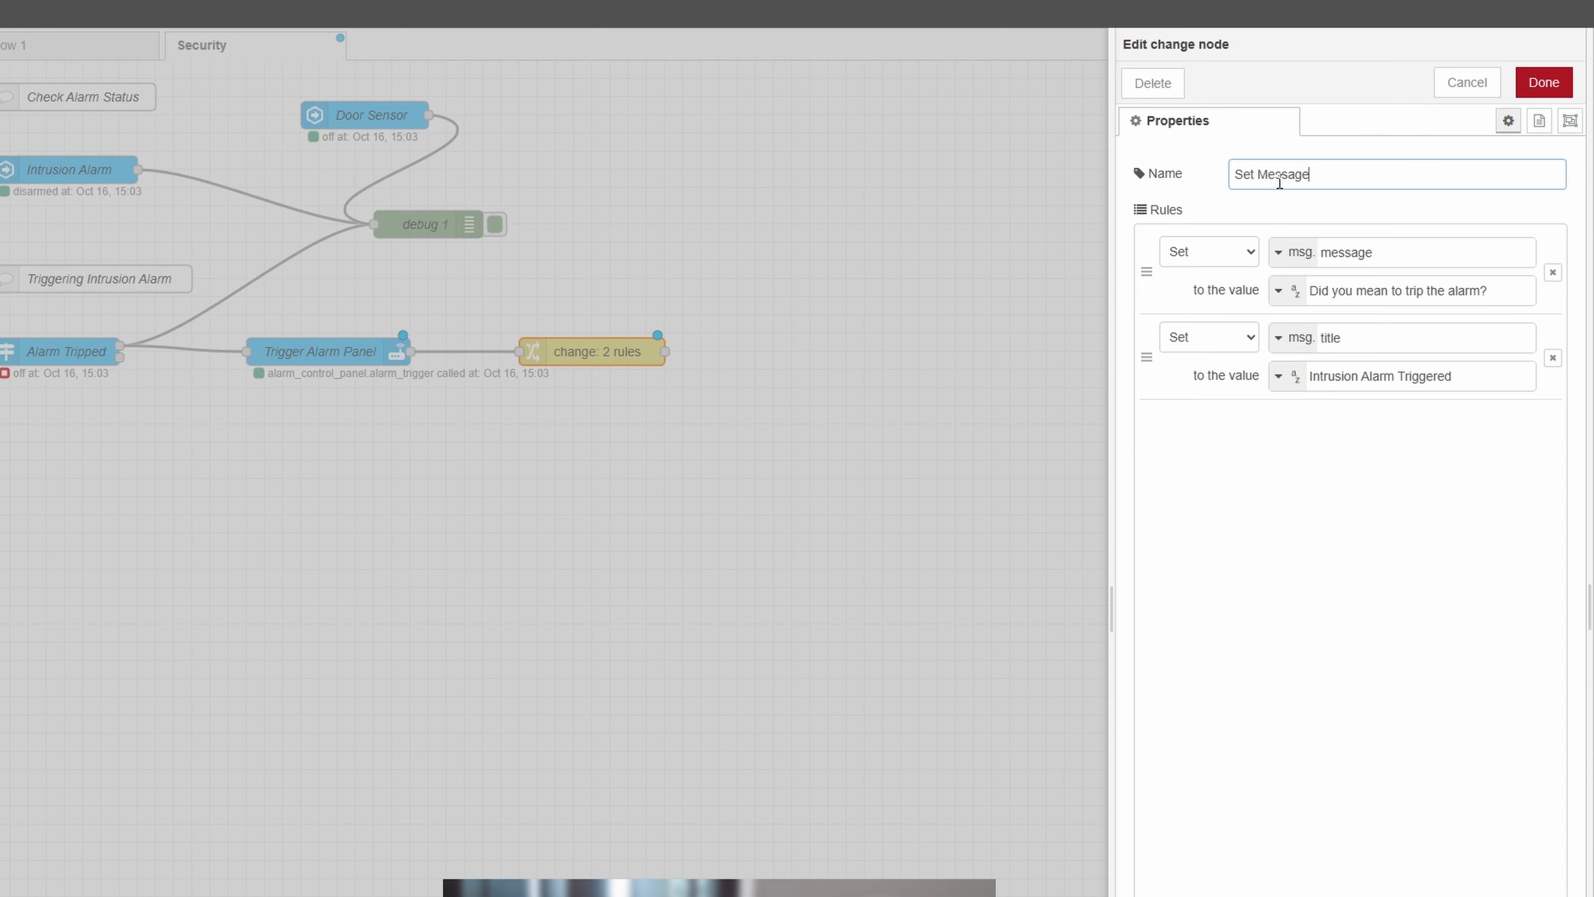
key(Return)
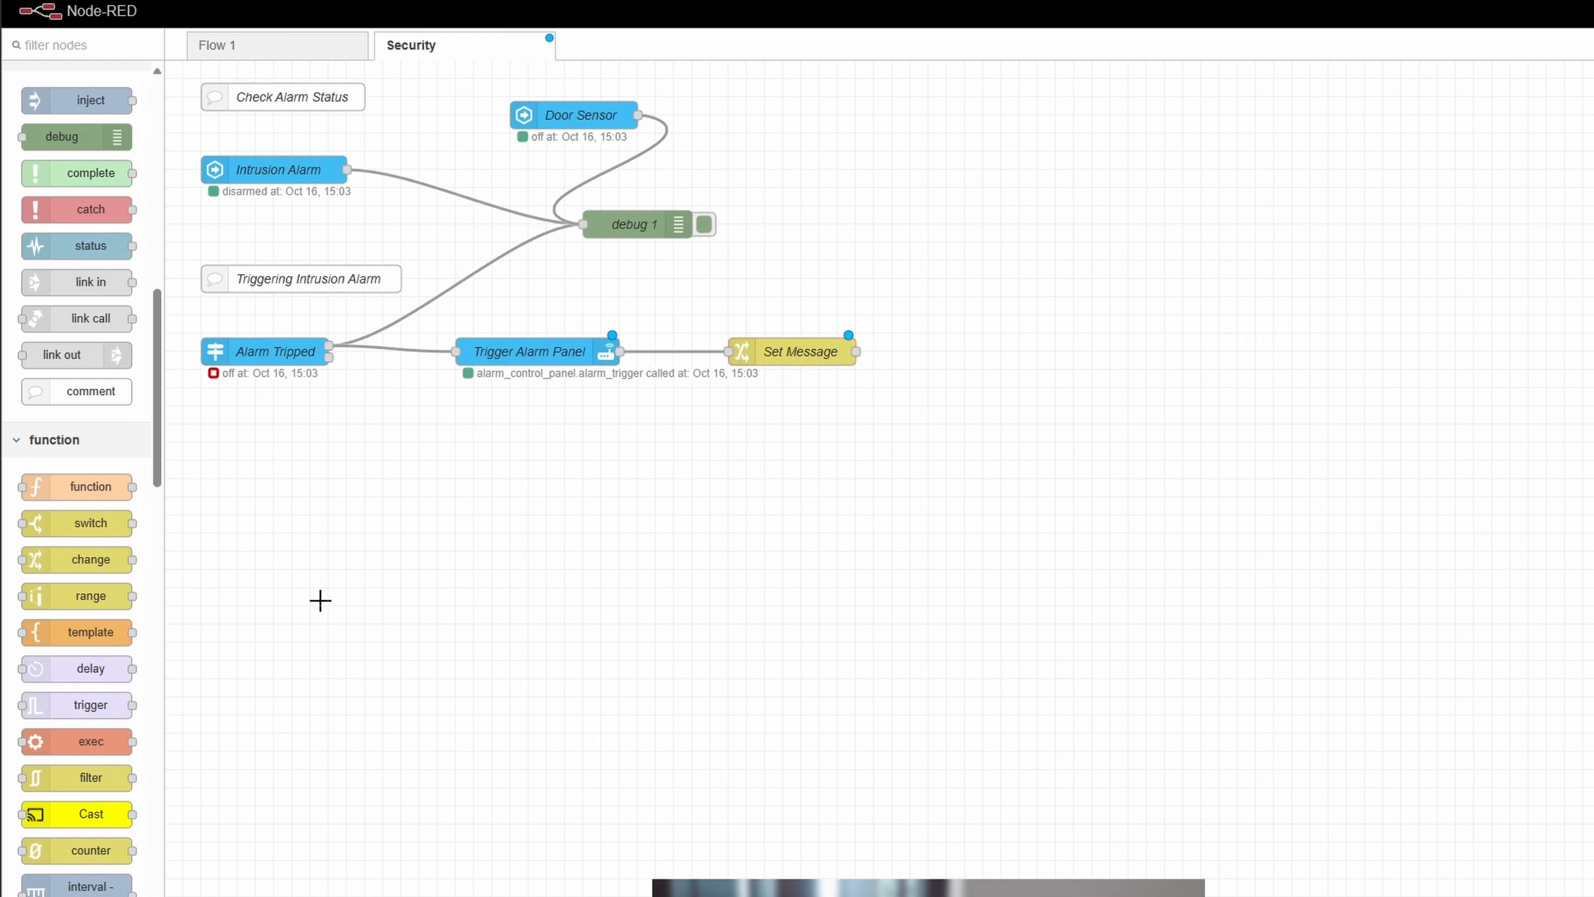
Add a current state node below Notify iPhone and name it "Check if Disarmed"
scroll(84, 292, up, 12)
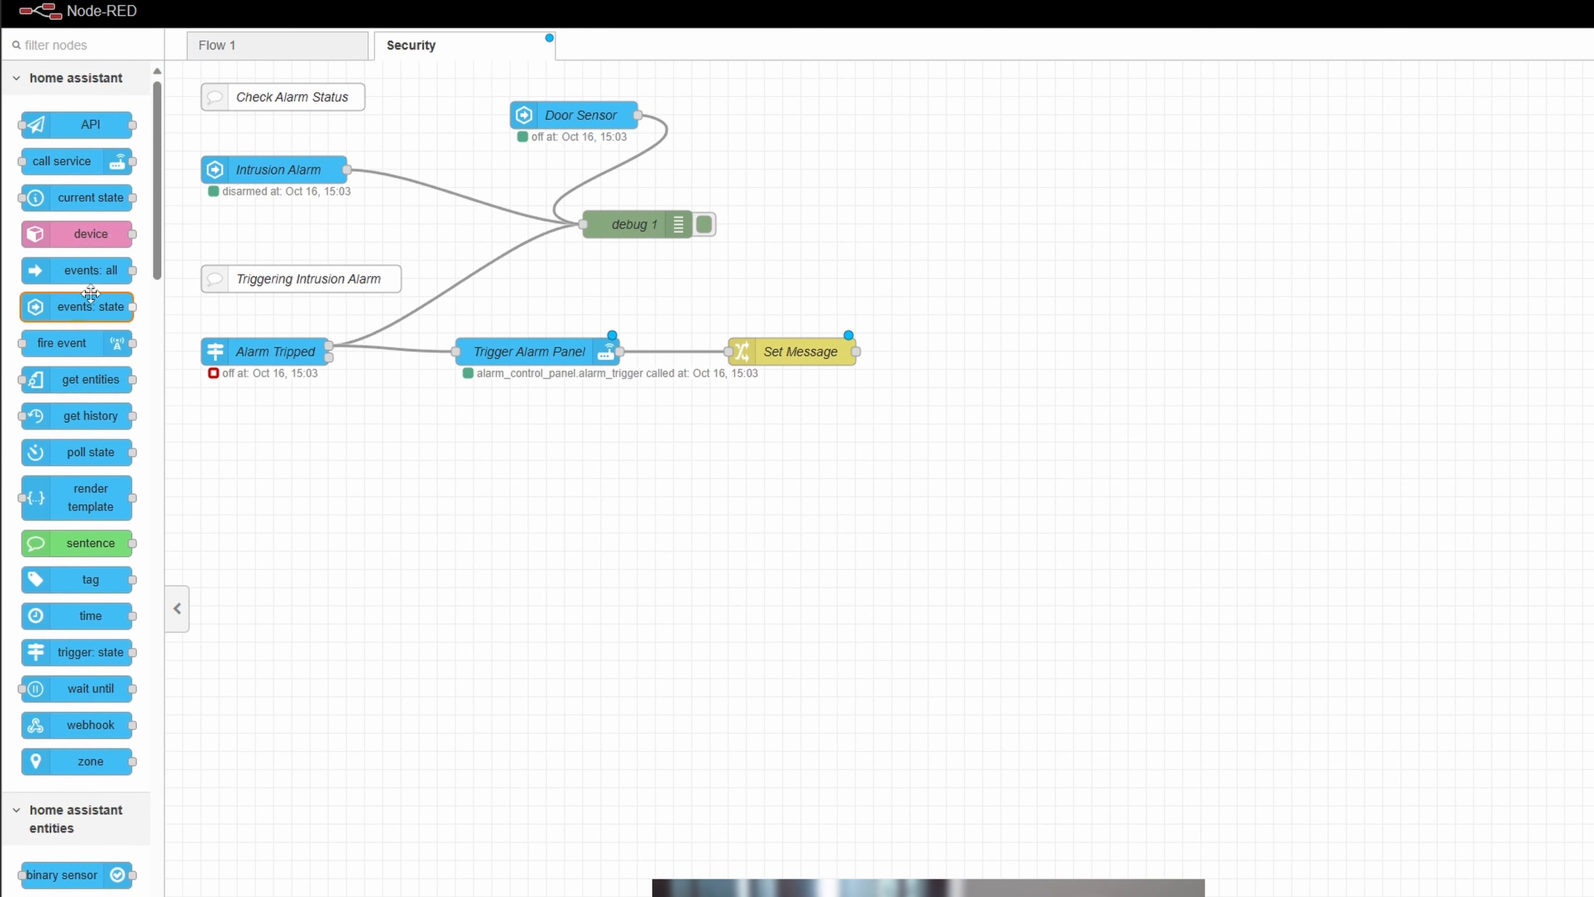
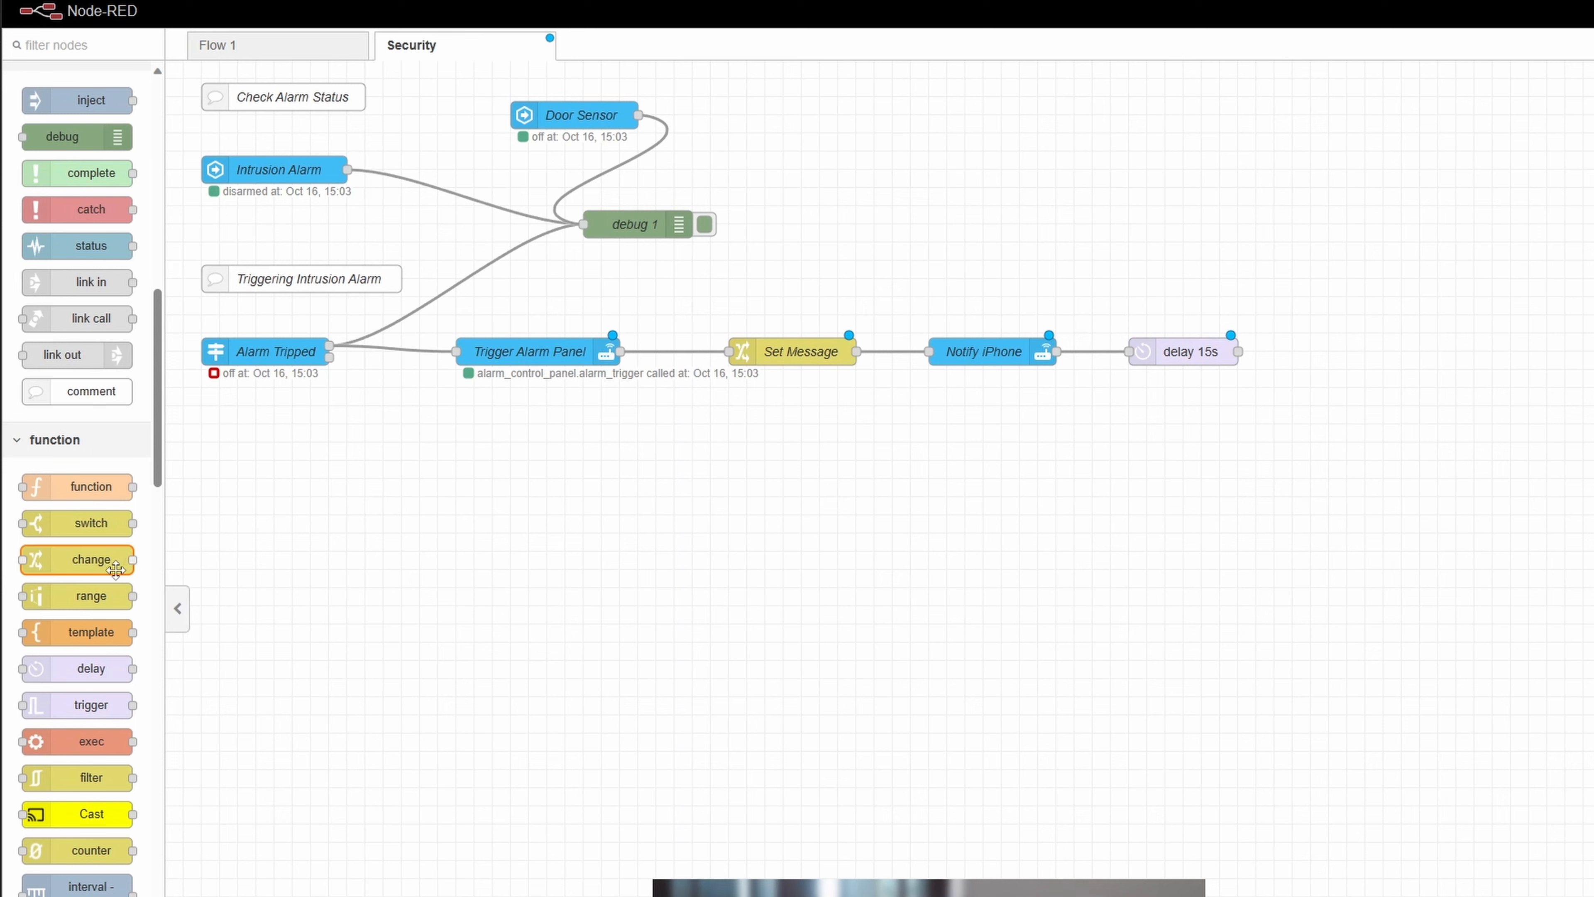
scroll(69, 596, up, 10)
scroll(69, 596, up, 1)
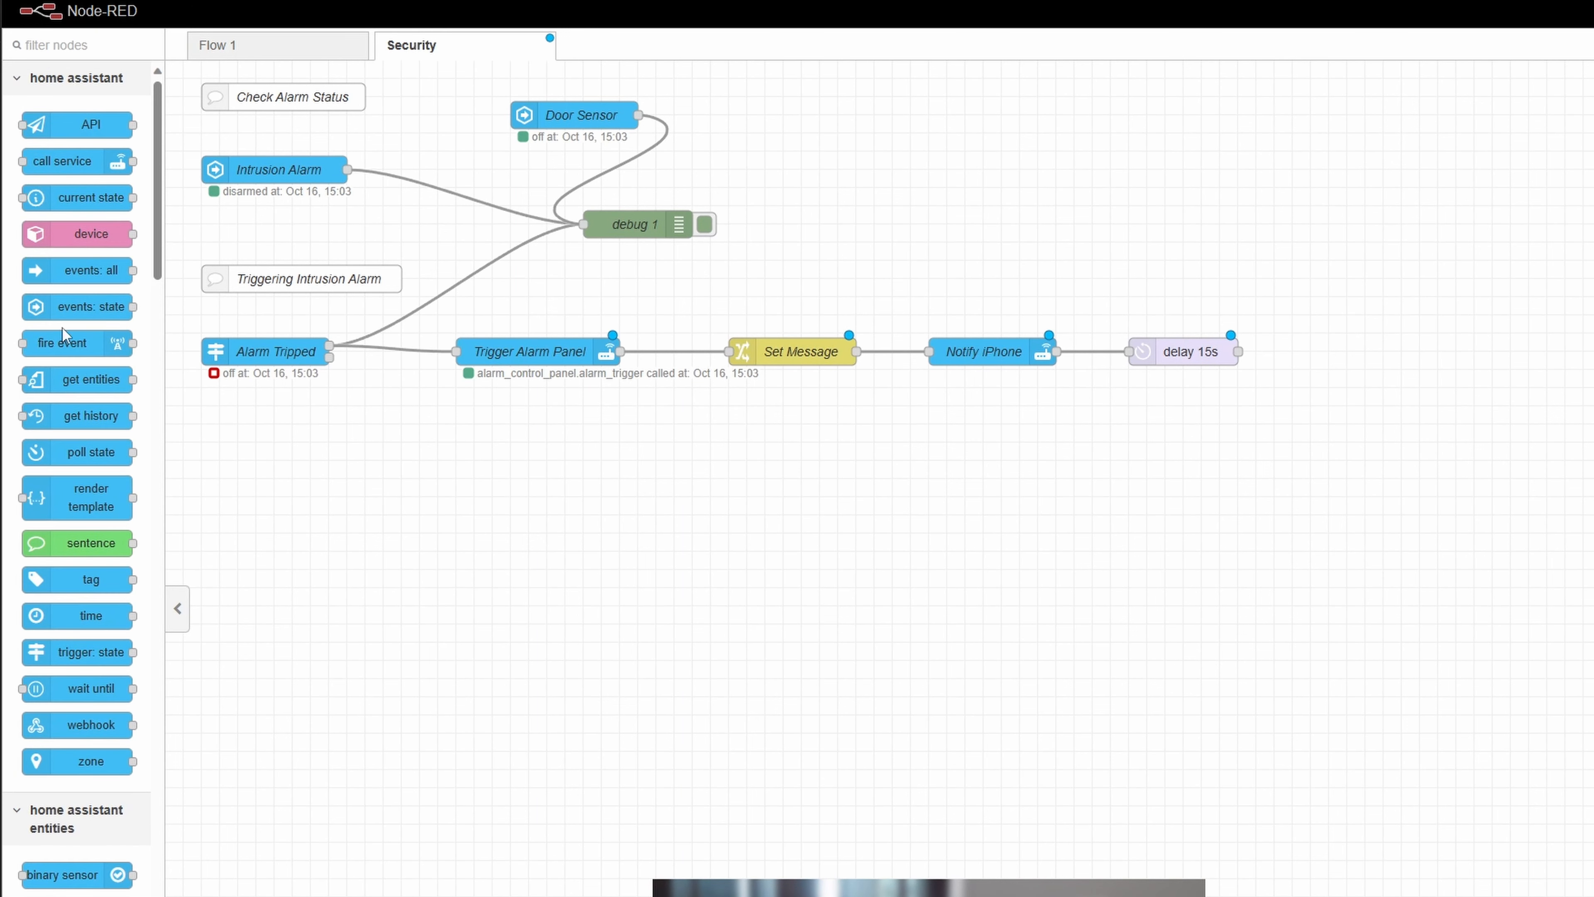
drag(71, 188, 1001, 442)
double_click(1001, 442)
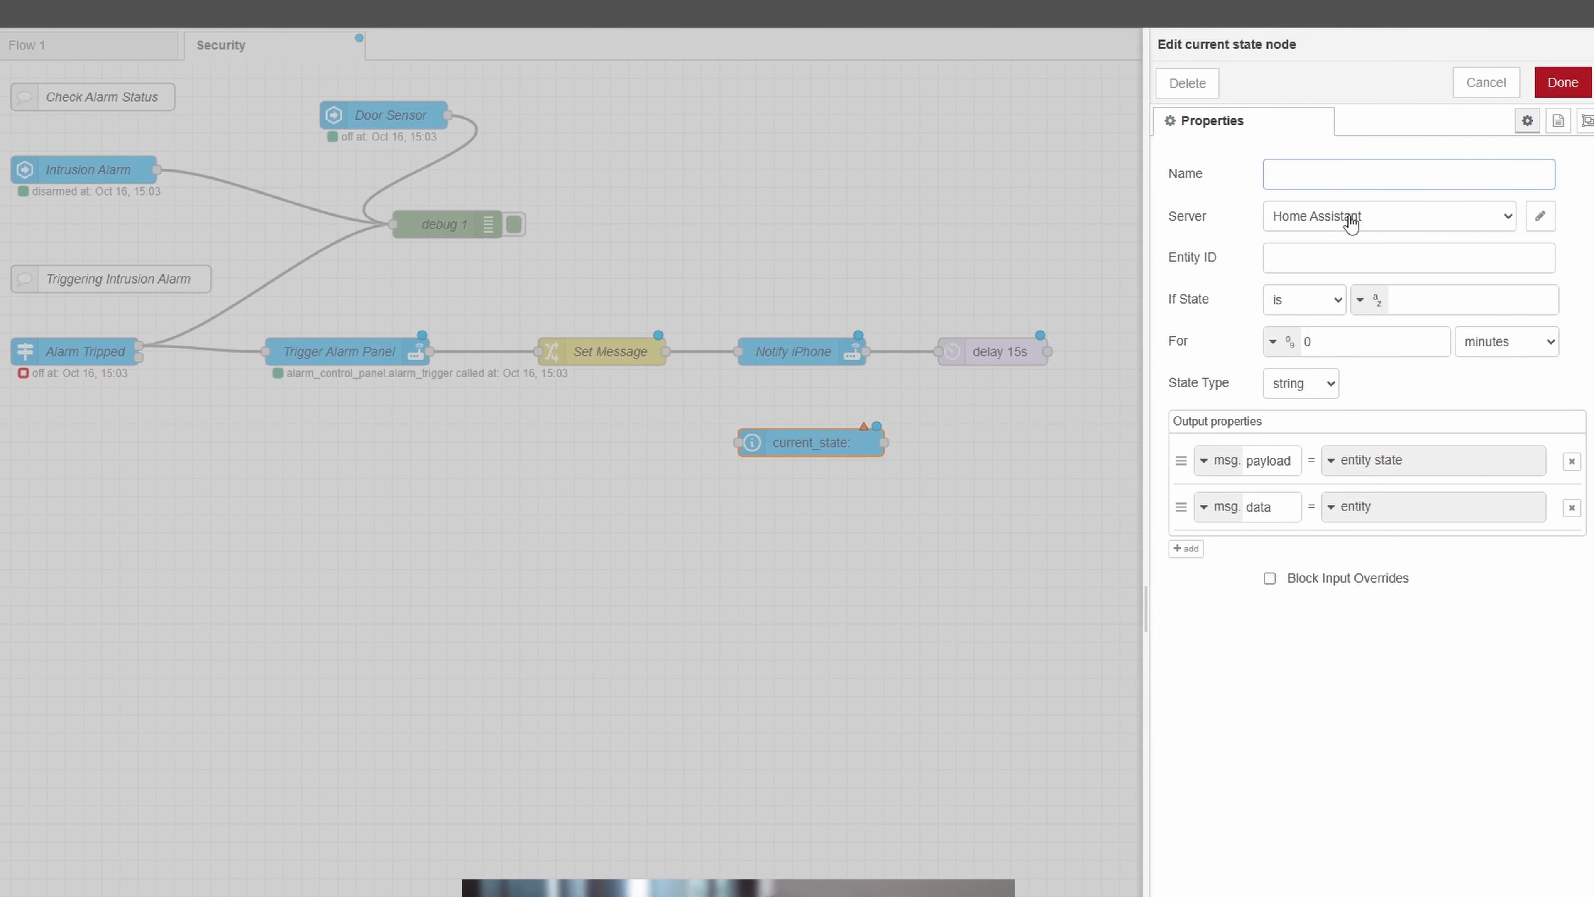
text(Check if Disar)
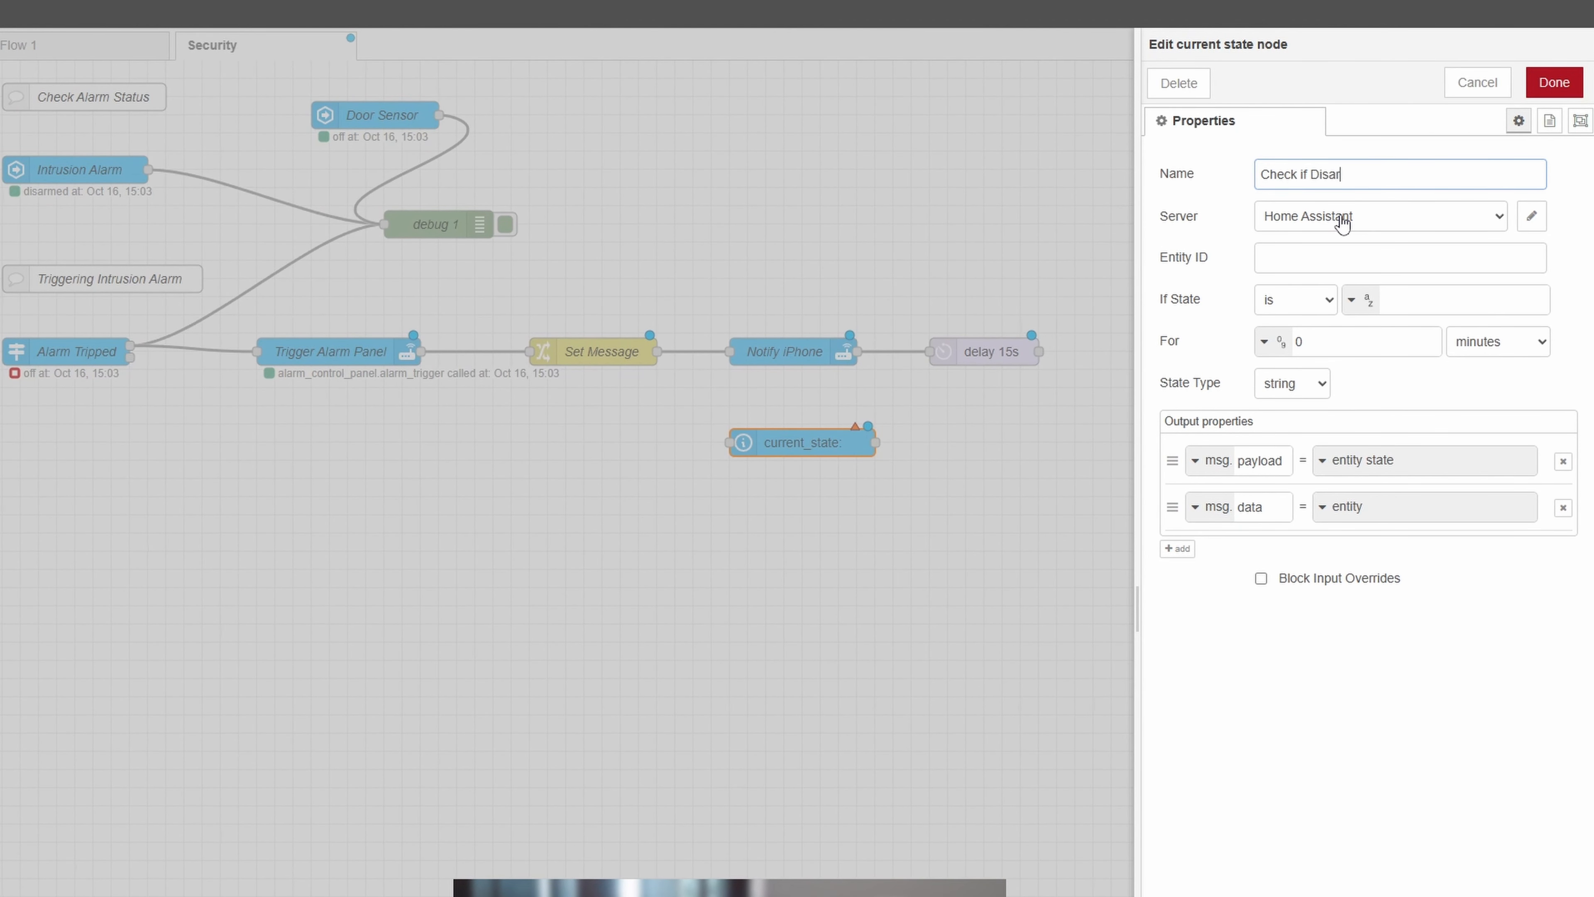
text(med)
Set Check if Disarmed's entity to alarm_control_panel.intrusion_alarm with the condition that the state is disarmed
click(1316, 258)
text(al)
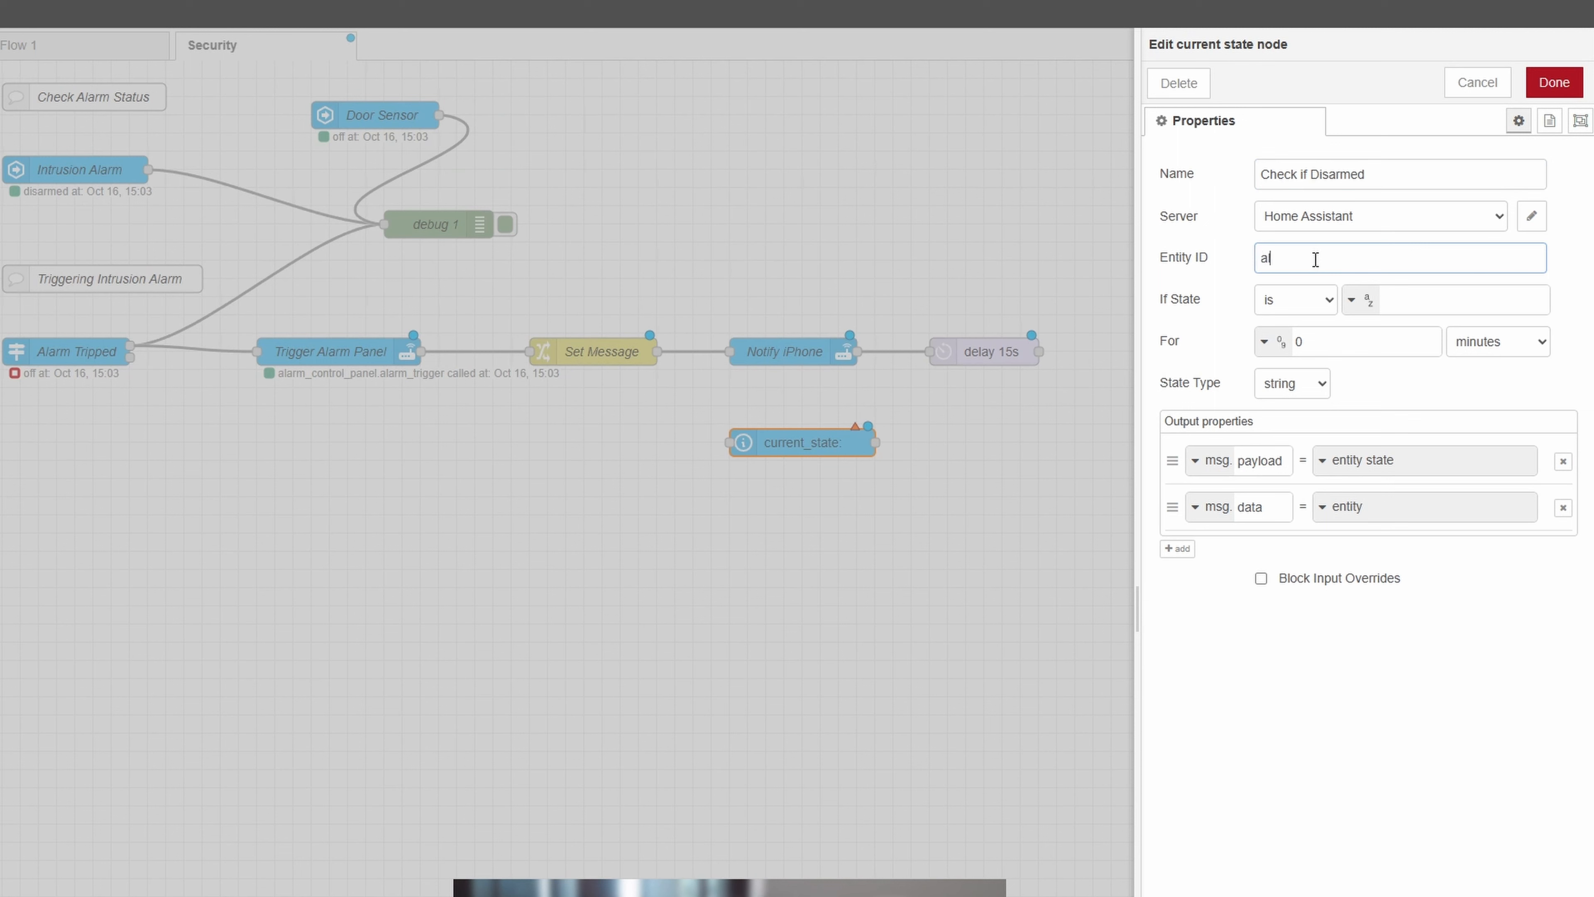
text(arm)
click(1341, 300)
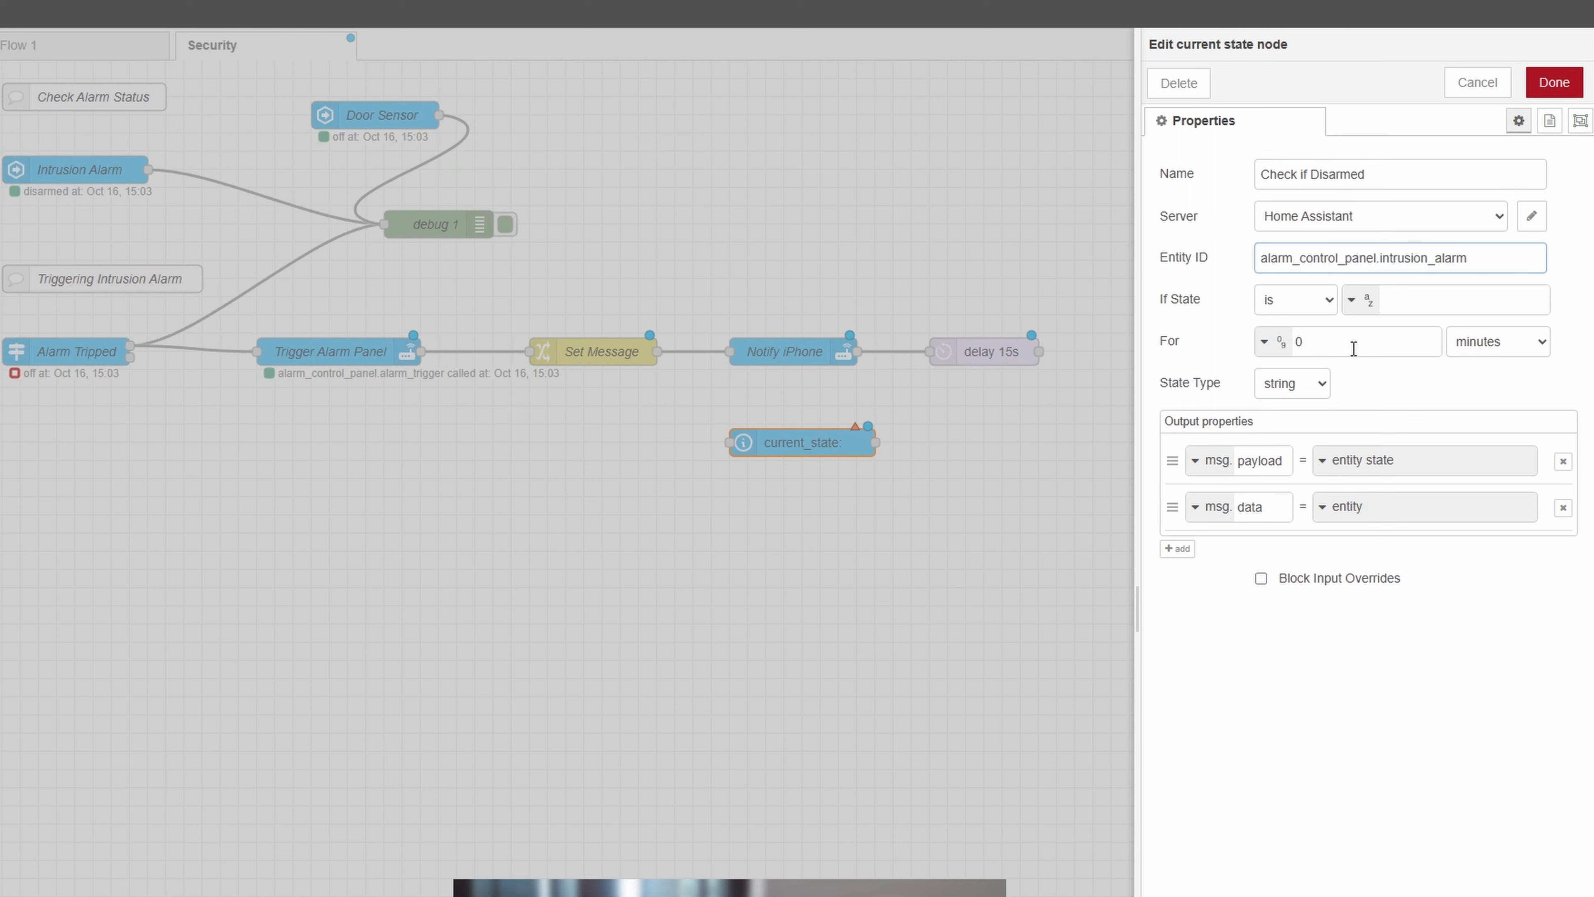
click(1424, 301)
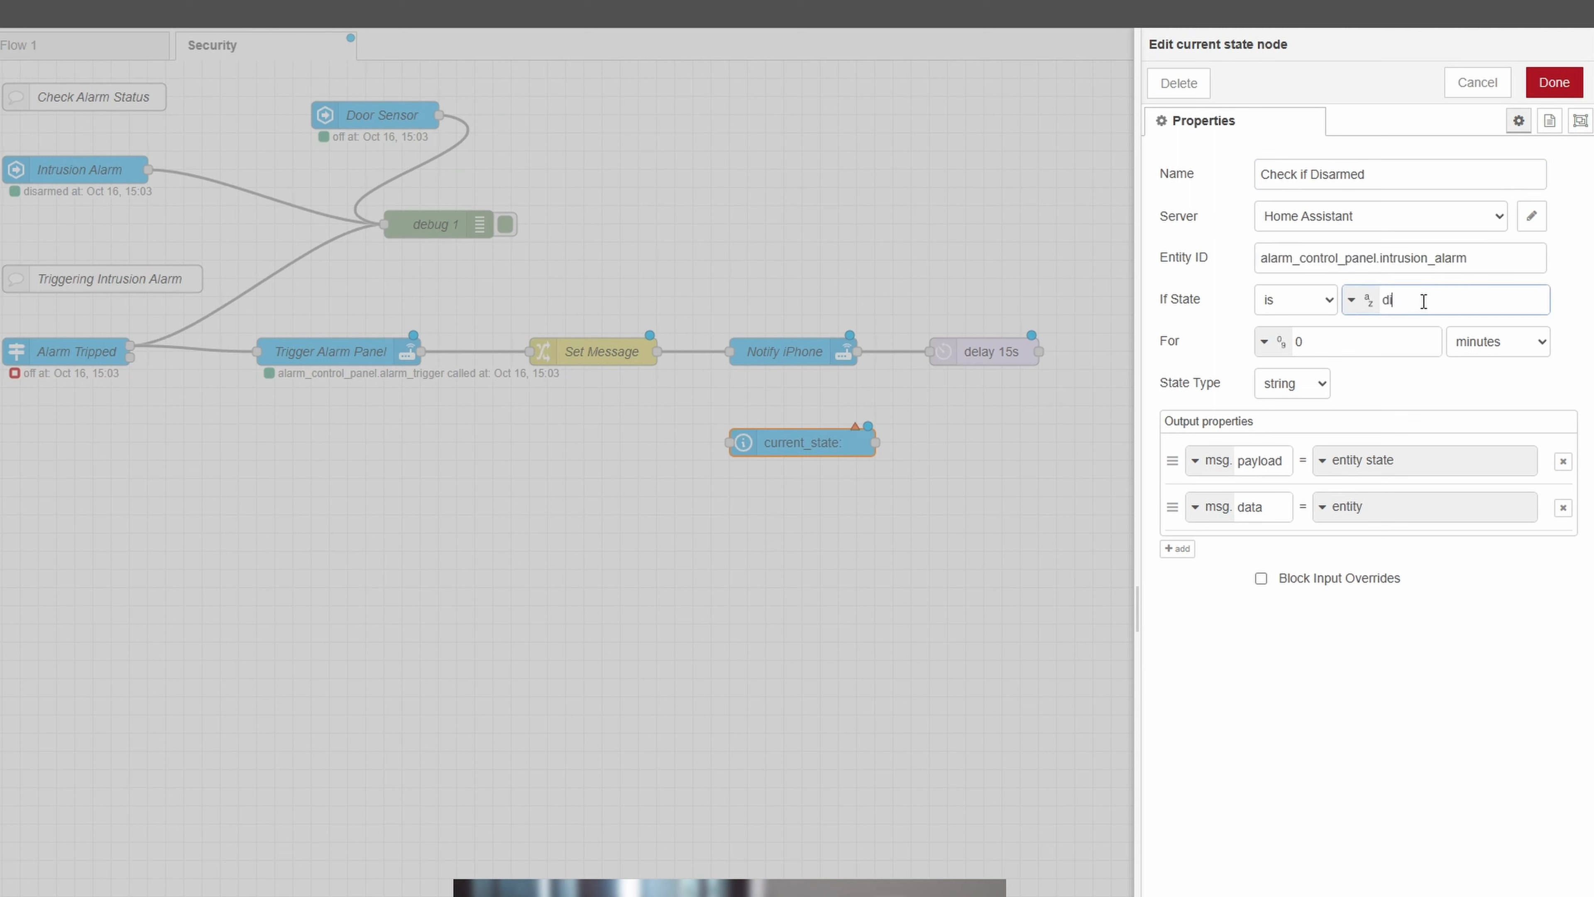
click(1554, 82)
Position Check if Disarmed beneath the delay 15s node and wire the delay's output to its input
drag(831, 442, 923, 476)
drag(1038, 352, 820, 479)
drag(897, 479, 1024, 479)
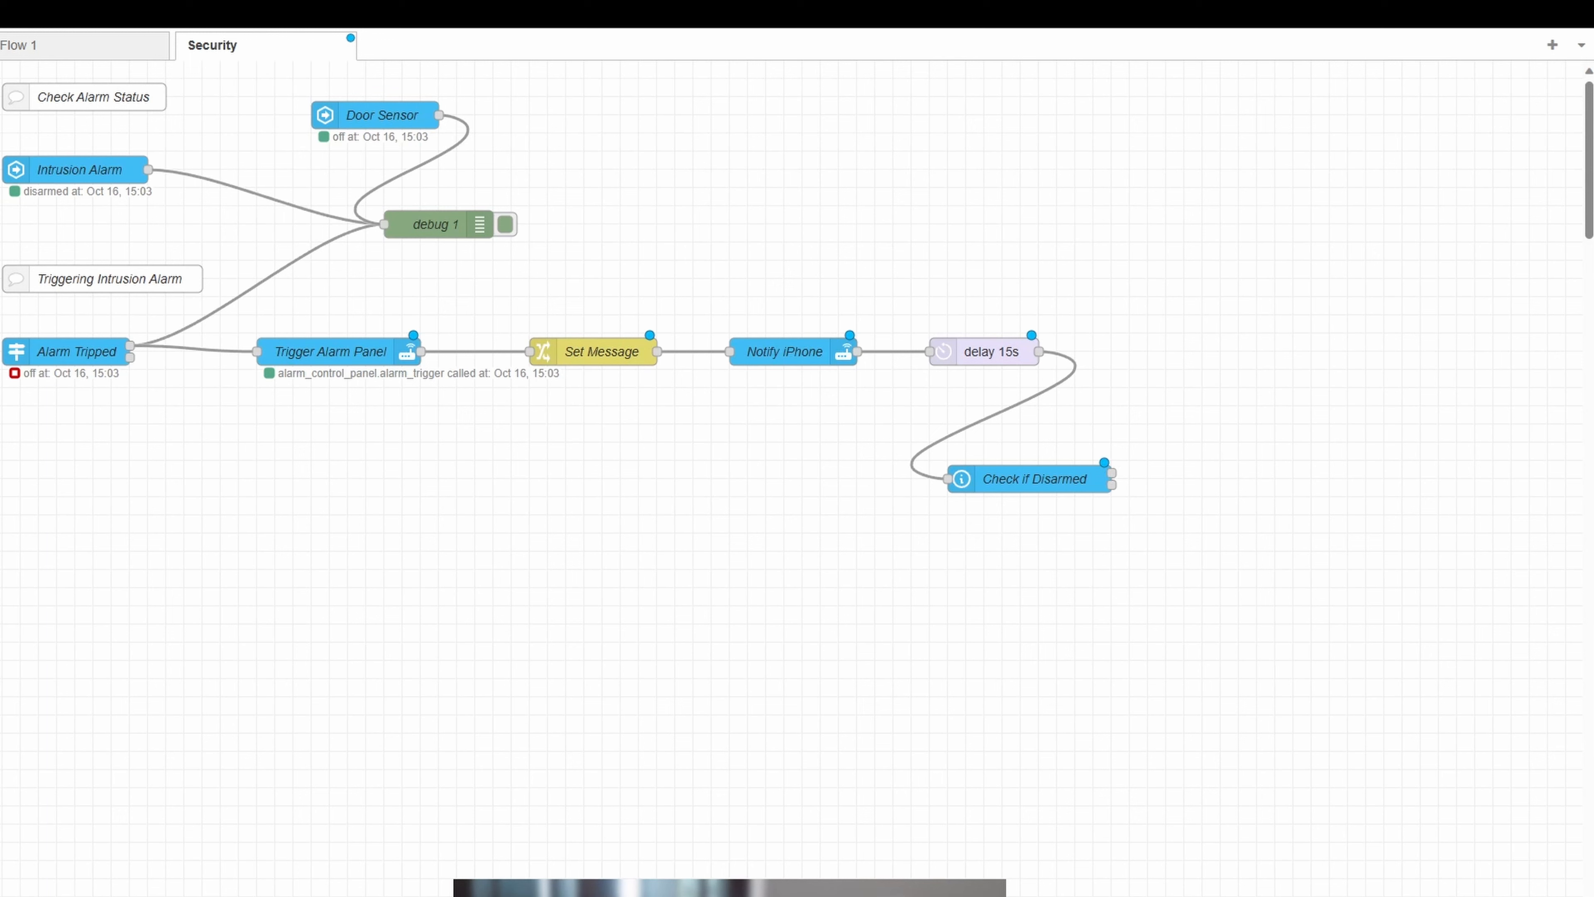
Add a second current state node beneath Check if Disarmed, wired to that node's second output
drag(1, 464, 1029, 548)
drag(1113, 473, 1220, 528)
click(1130, 489)
key(Delete)
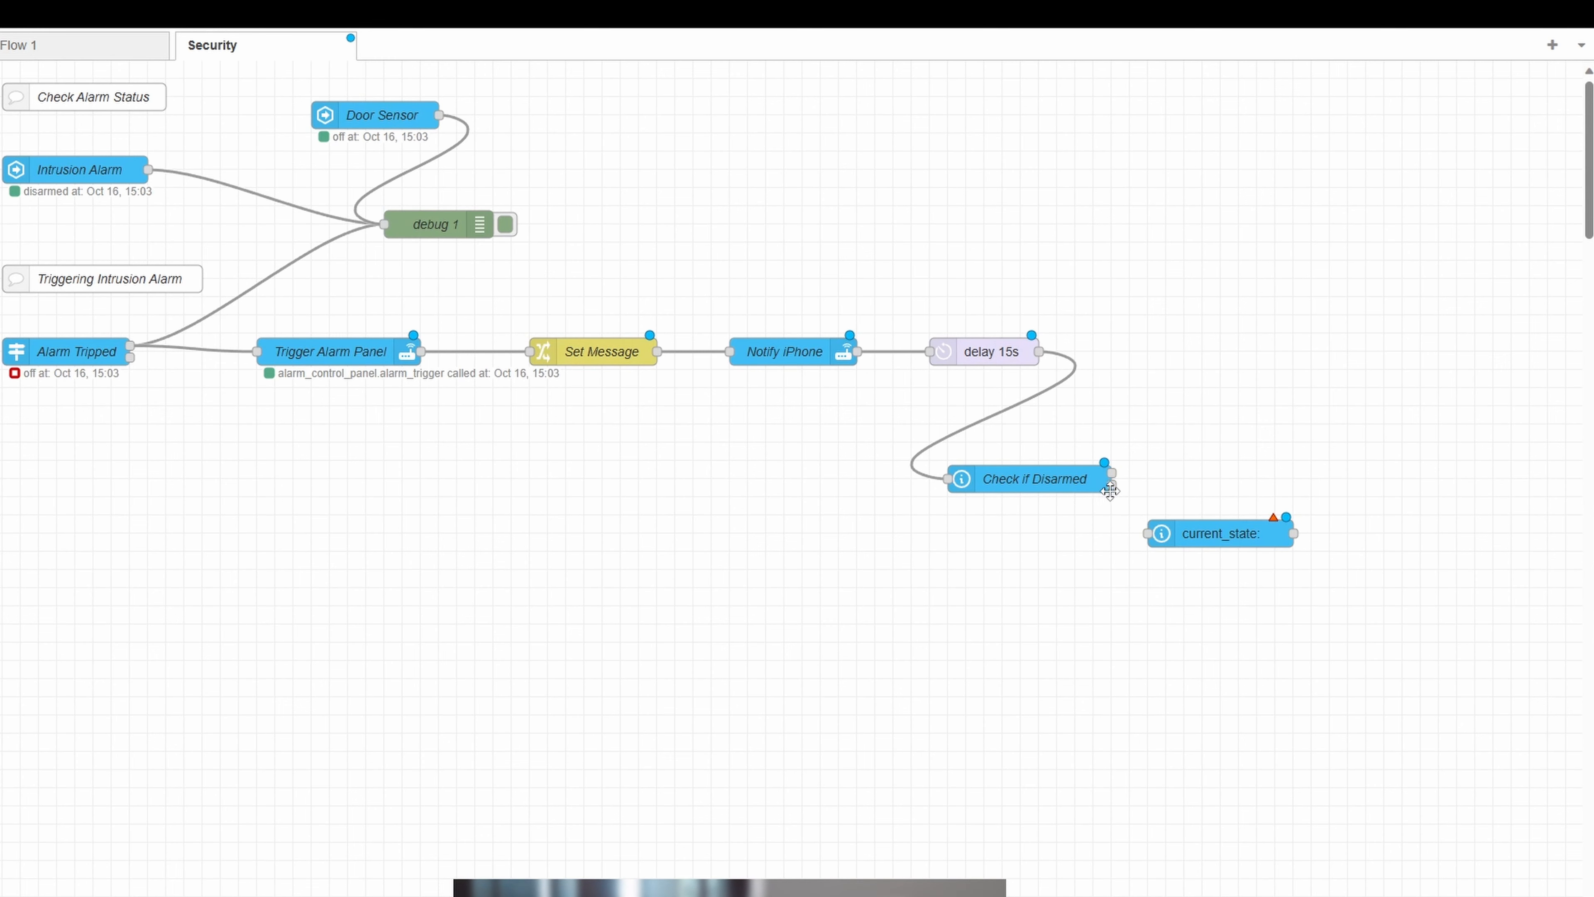
drag(1111, 485, 987, 554)
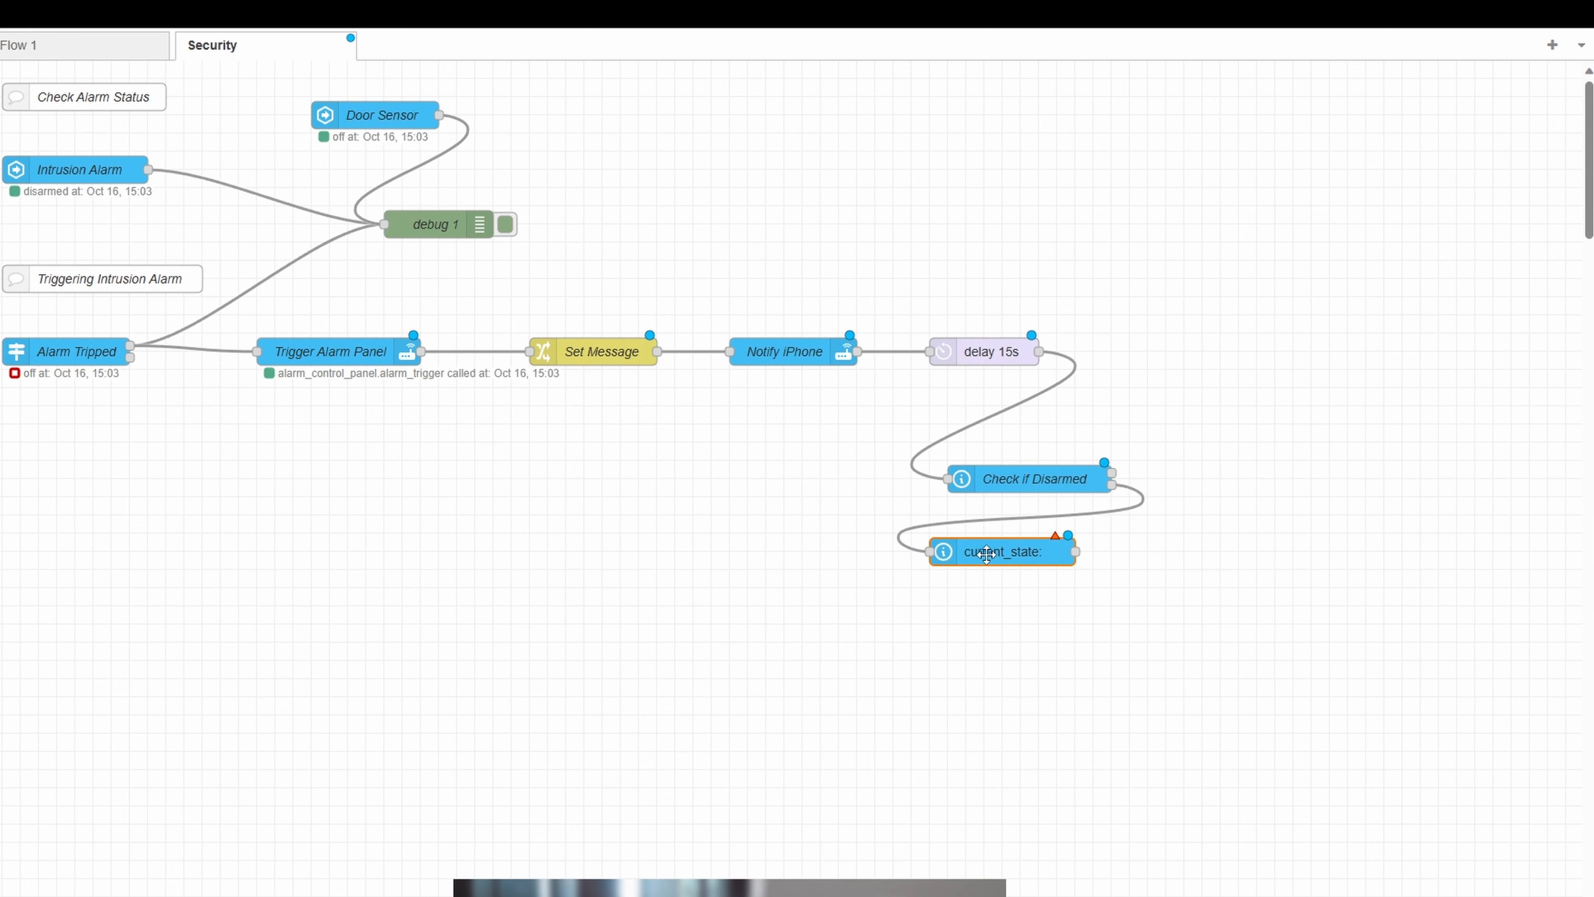
Name the new current state node "Check if Triggered", with entity alarm_control_panel.intrusion_alarm and the condition that the state is triggered
double_click(987, 553)
click(1350, 169)
text(Check if Triggered)
click(1314, 267)
text(alarm)
click(1321, 302)
click(1408, 296)
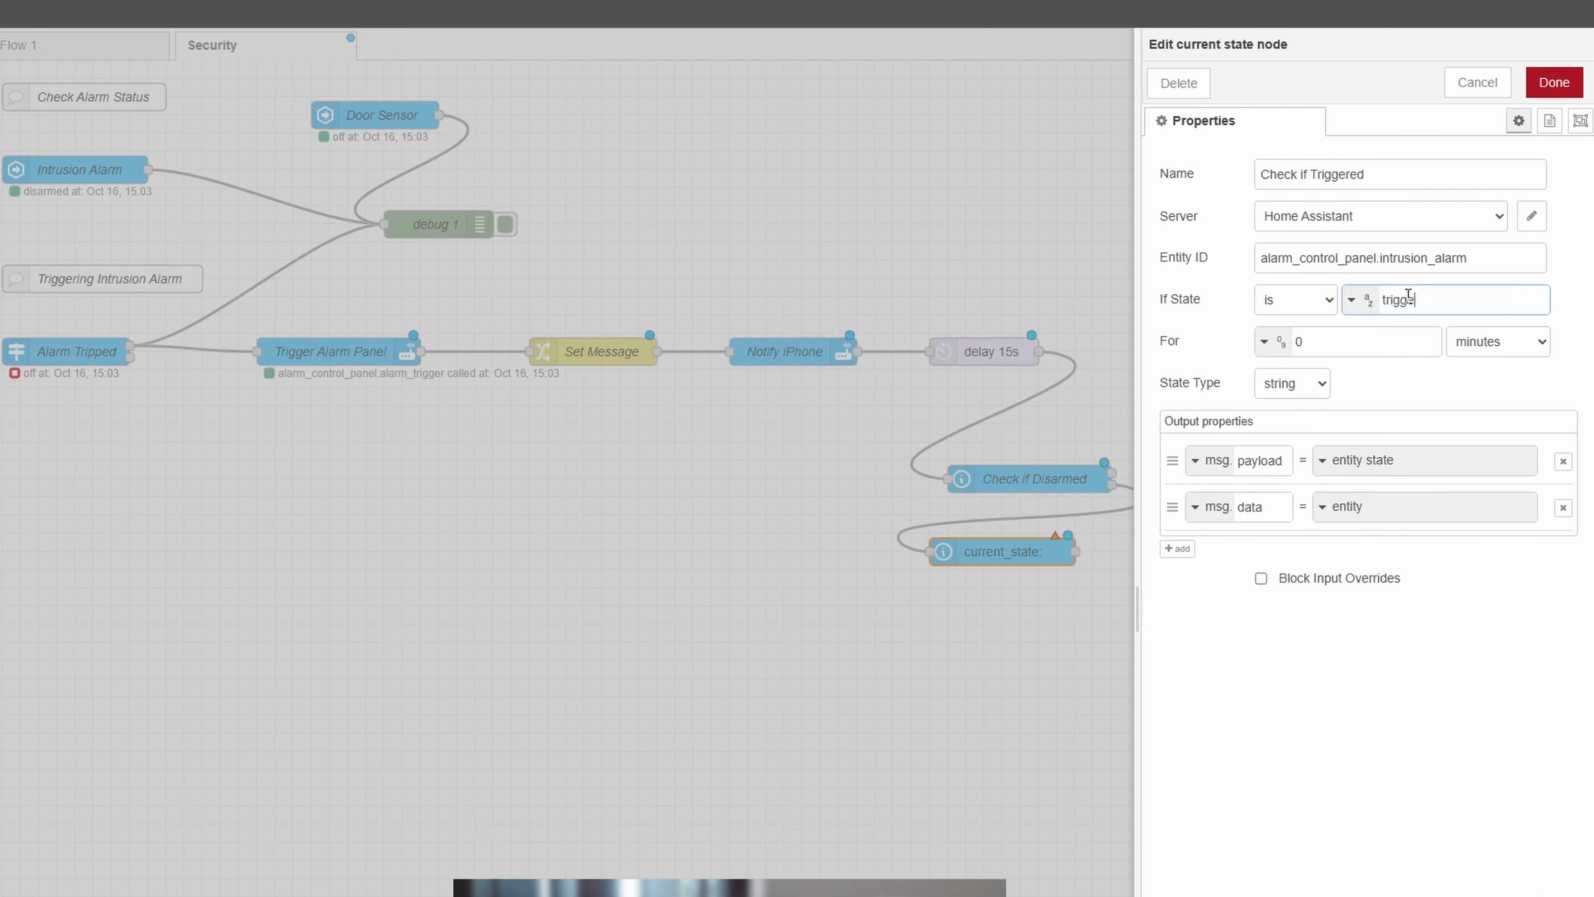
text(triggered)
click(1545, 88)
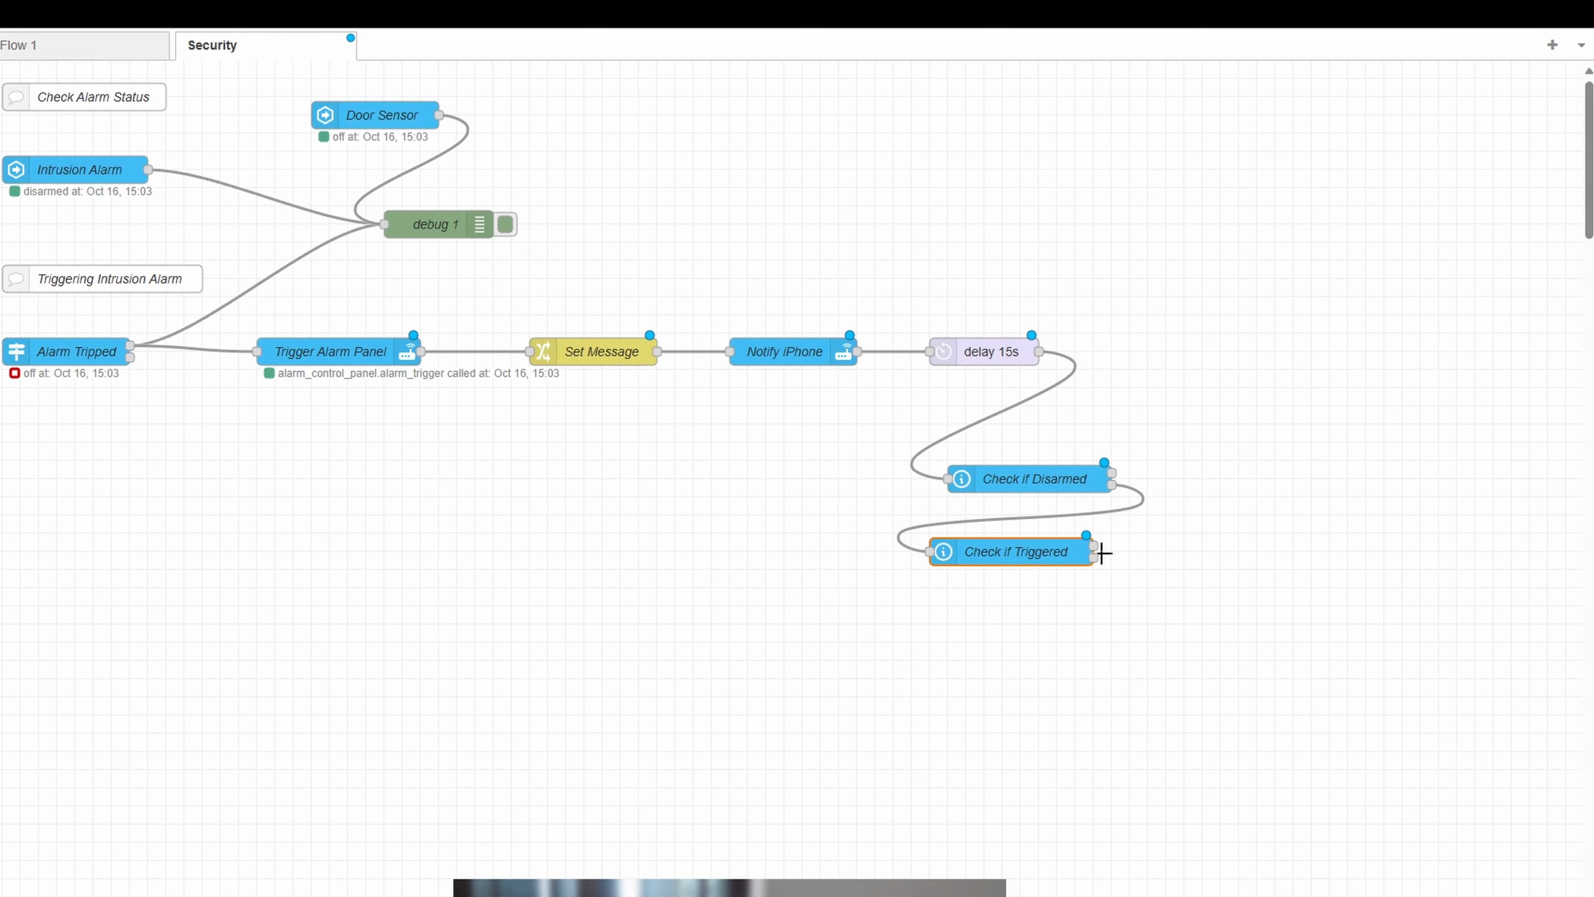
Wire Check if Triggered's second output back to Set Message and move both check nodes closer beneath Notify iPhone
drag(1094, 558, 527, 350)
drag(1029, 551, 898, 530)
drag(982, 485, 840, 465)
click(855, 540)
drag(856, 540, 836, 498)
drag(885, 457, 885, 422)
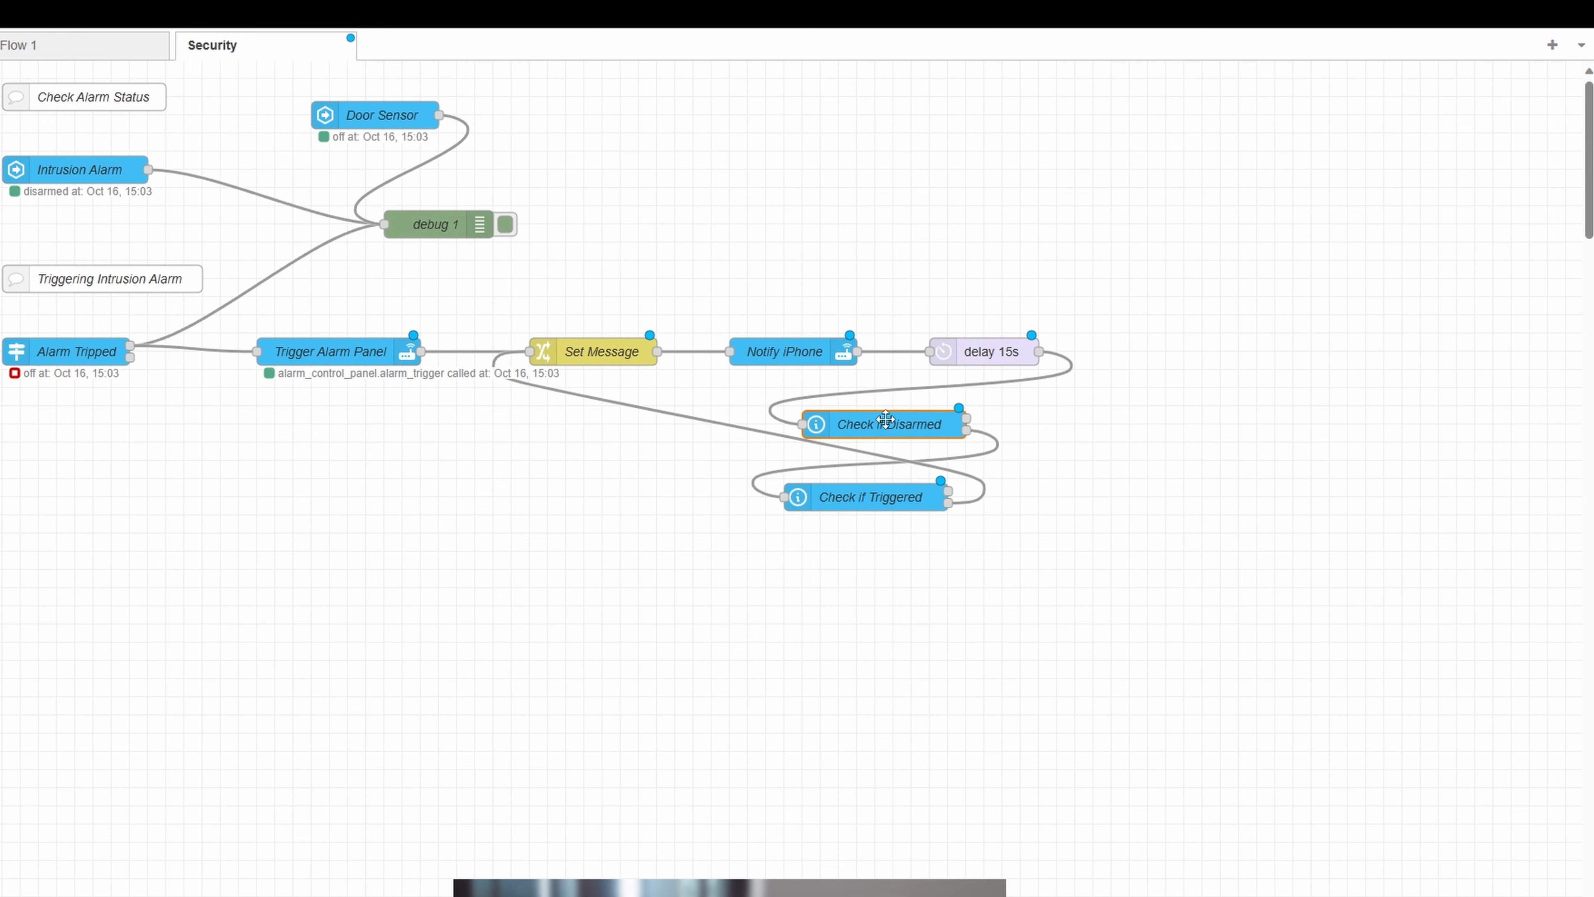
Arrange the check nodes beneath Set Message and delay 15s below Notify iPhone, shifting both upper nodes over to form a compact loop
drag(892, 496, 873, 388)
drag(867, 429, 849, 520)
drag(986, 359, 1149, 541)
drag(847, 390, 847, 482)
drag(728, 440, 1224, 565)
drag(1144, 542, 926, 505)
drag(596, 356, 651, 356)
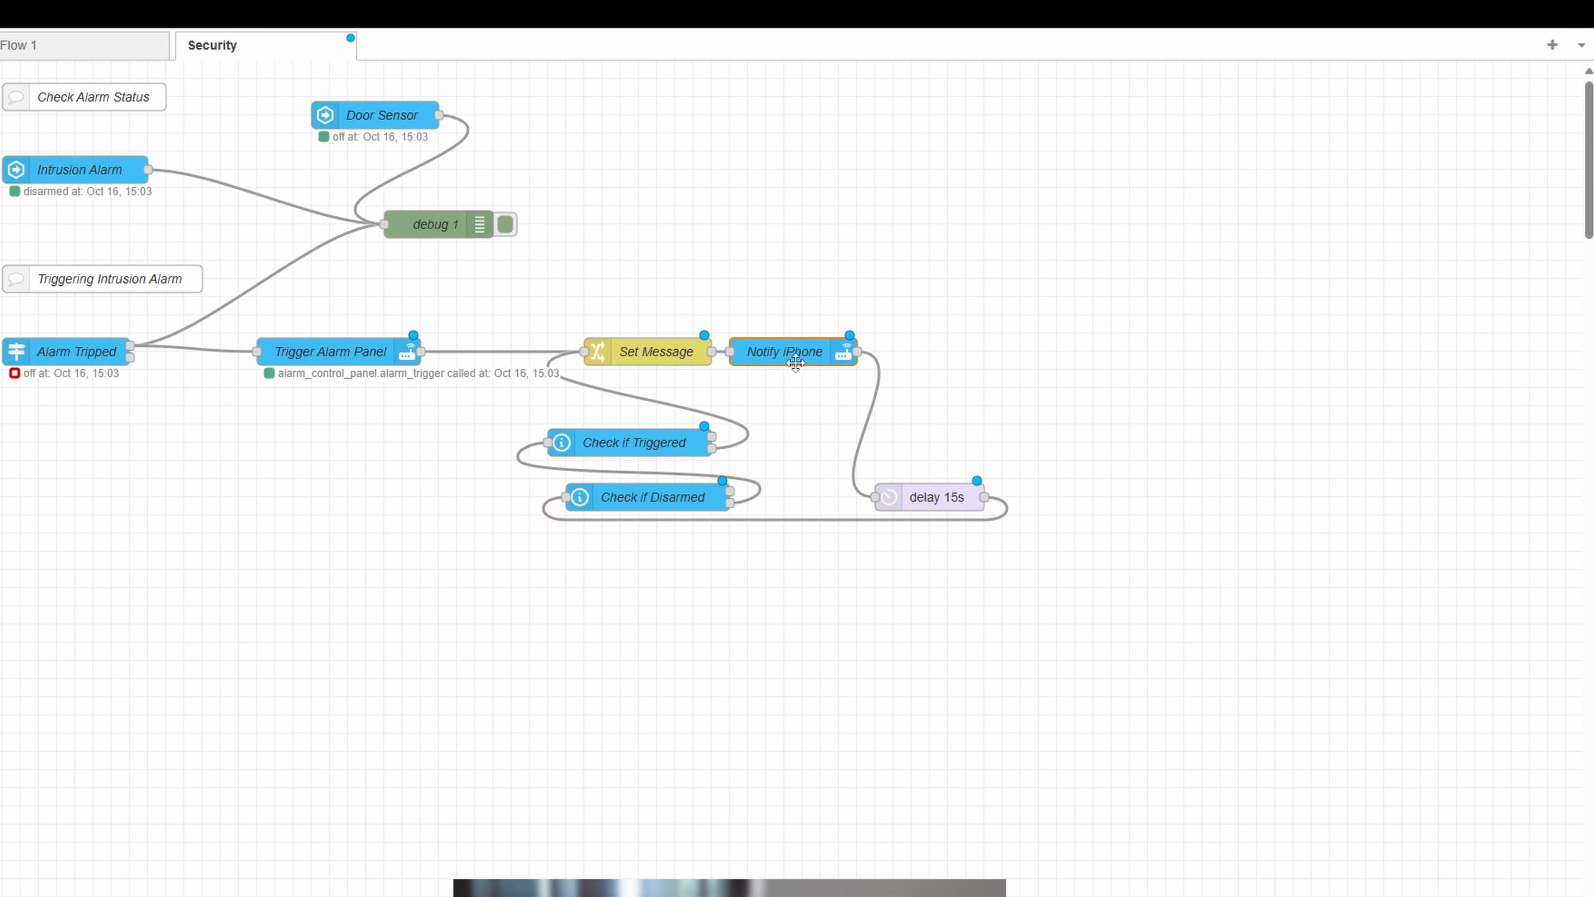
drag(751, 359, 806, 359)
drag(916, 497, 971, 479)
Review the sequence from Alarm Tripped through Trigger Alarm Panel, Set Message and Notify iPhone to delay 15s
click(76, 347)
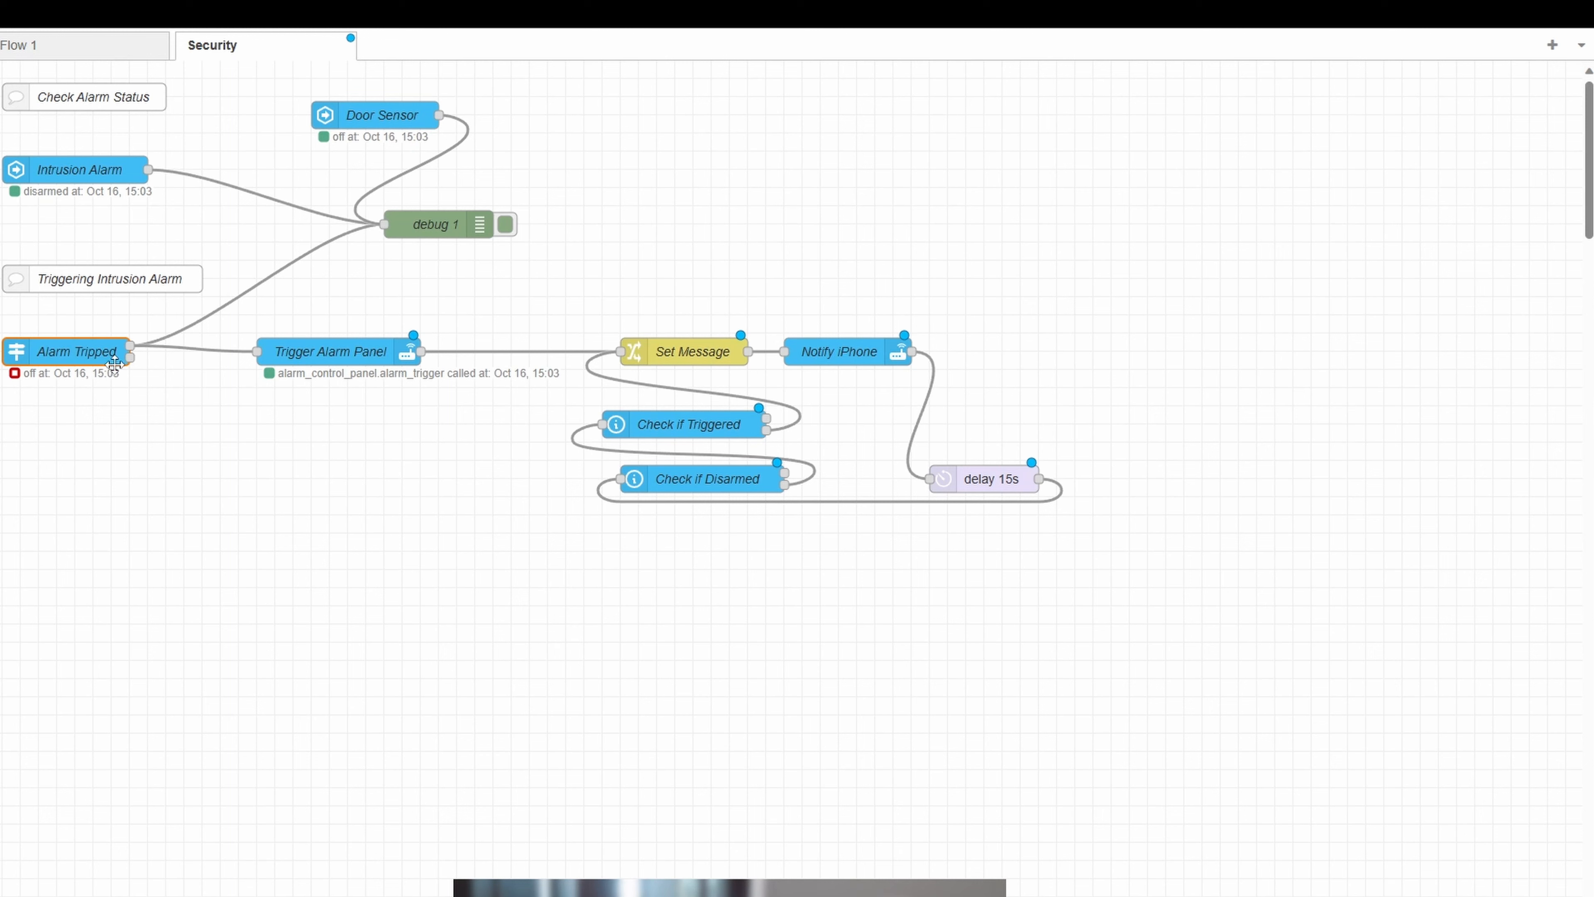
click(369, 355)
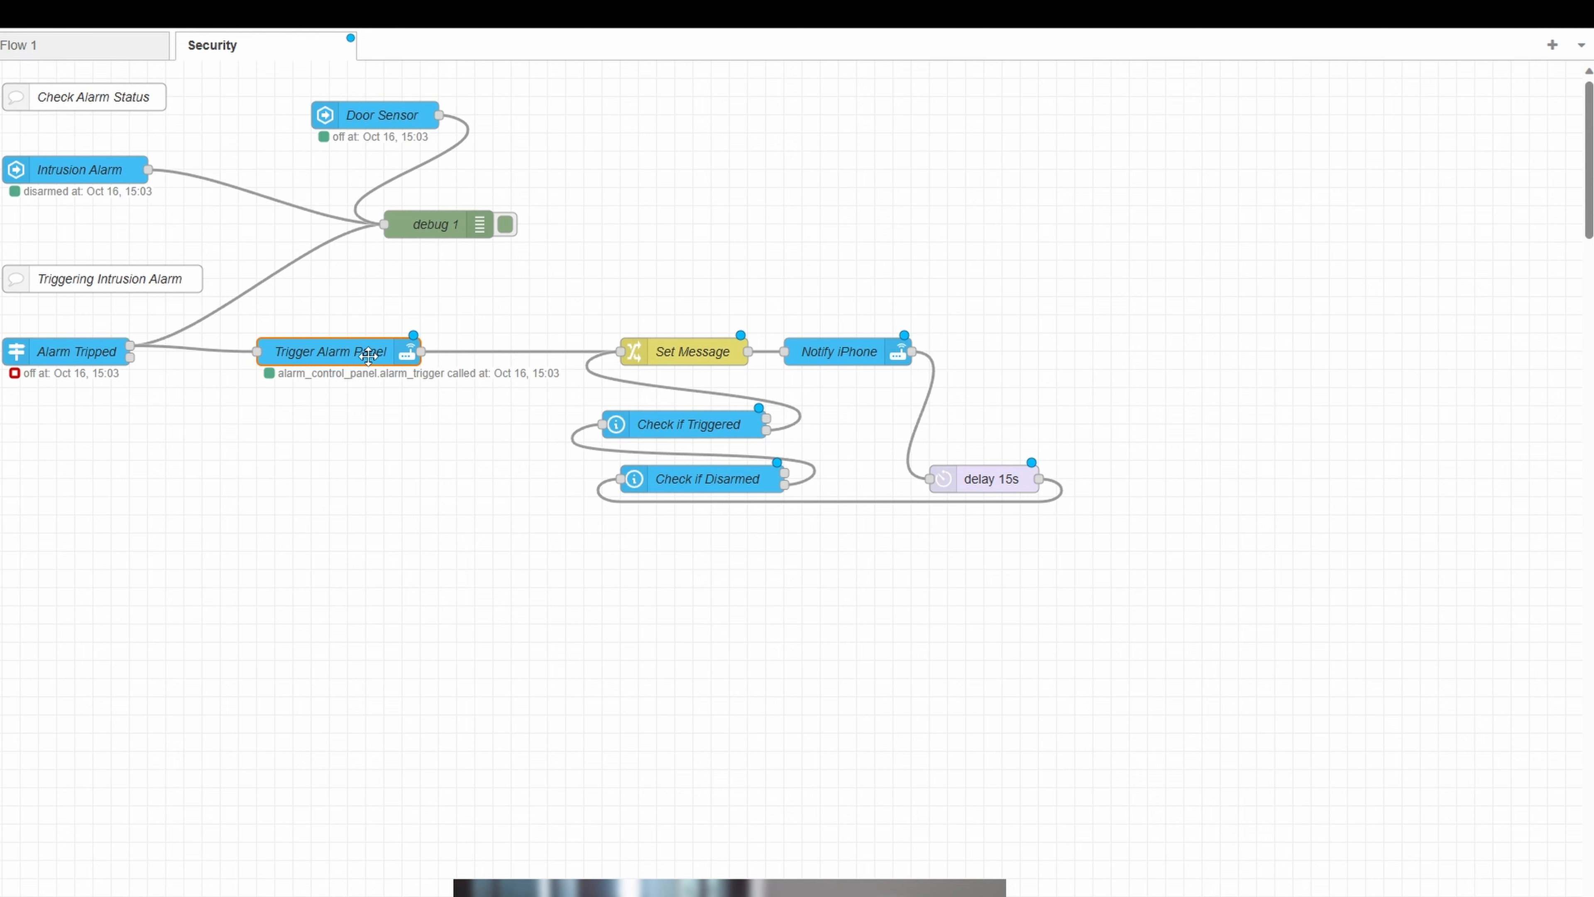
click(715, 354)
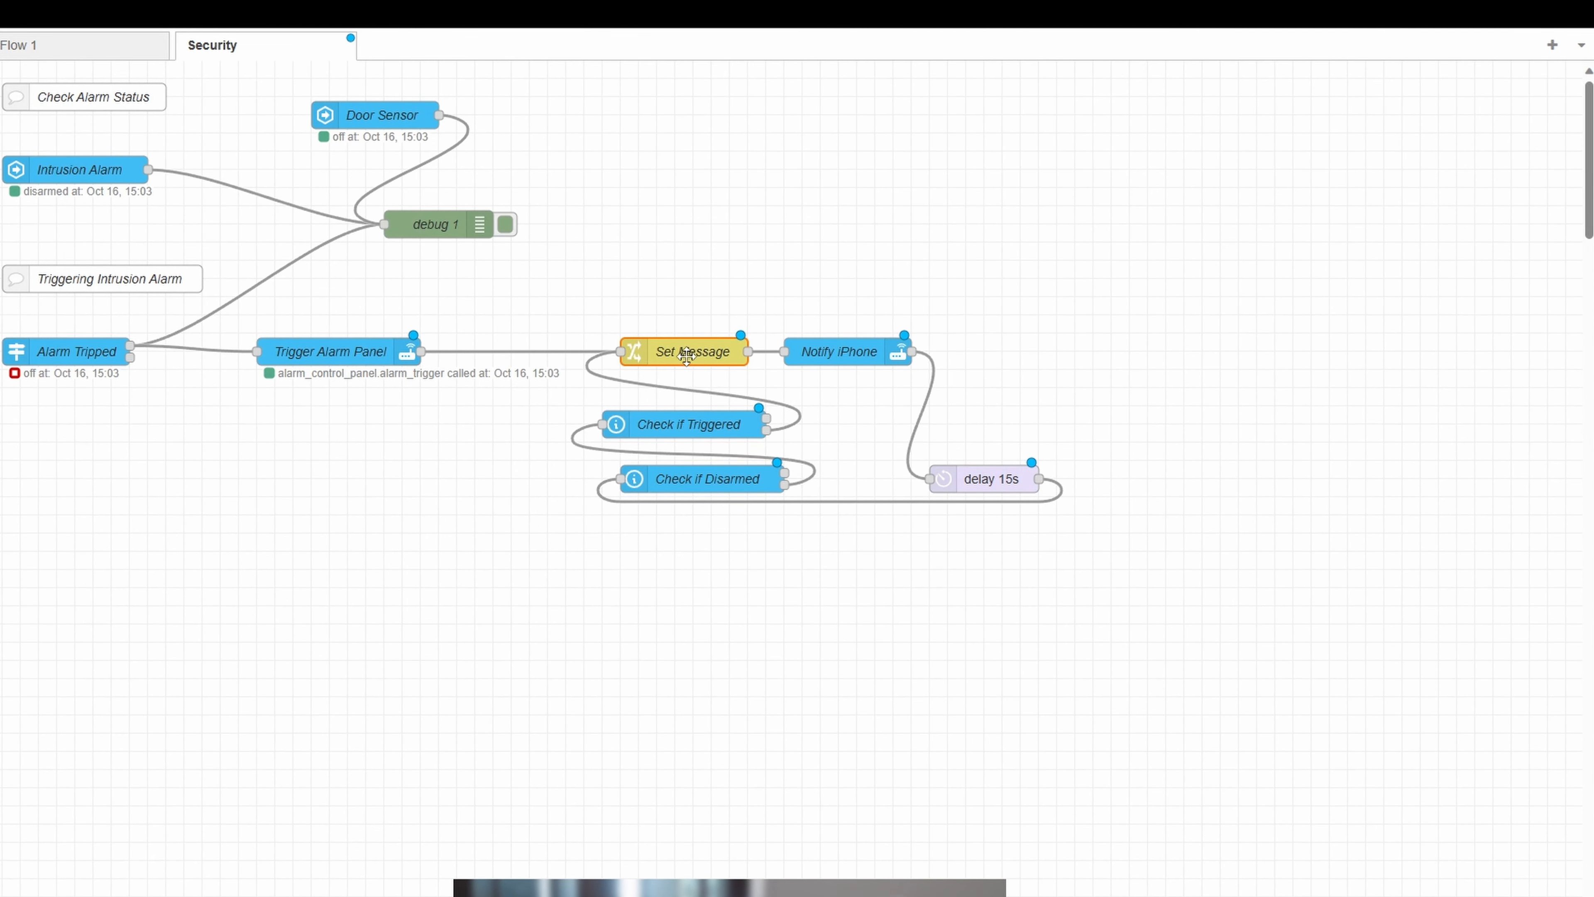
click(873, 361)
click(977, 485)
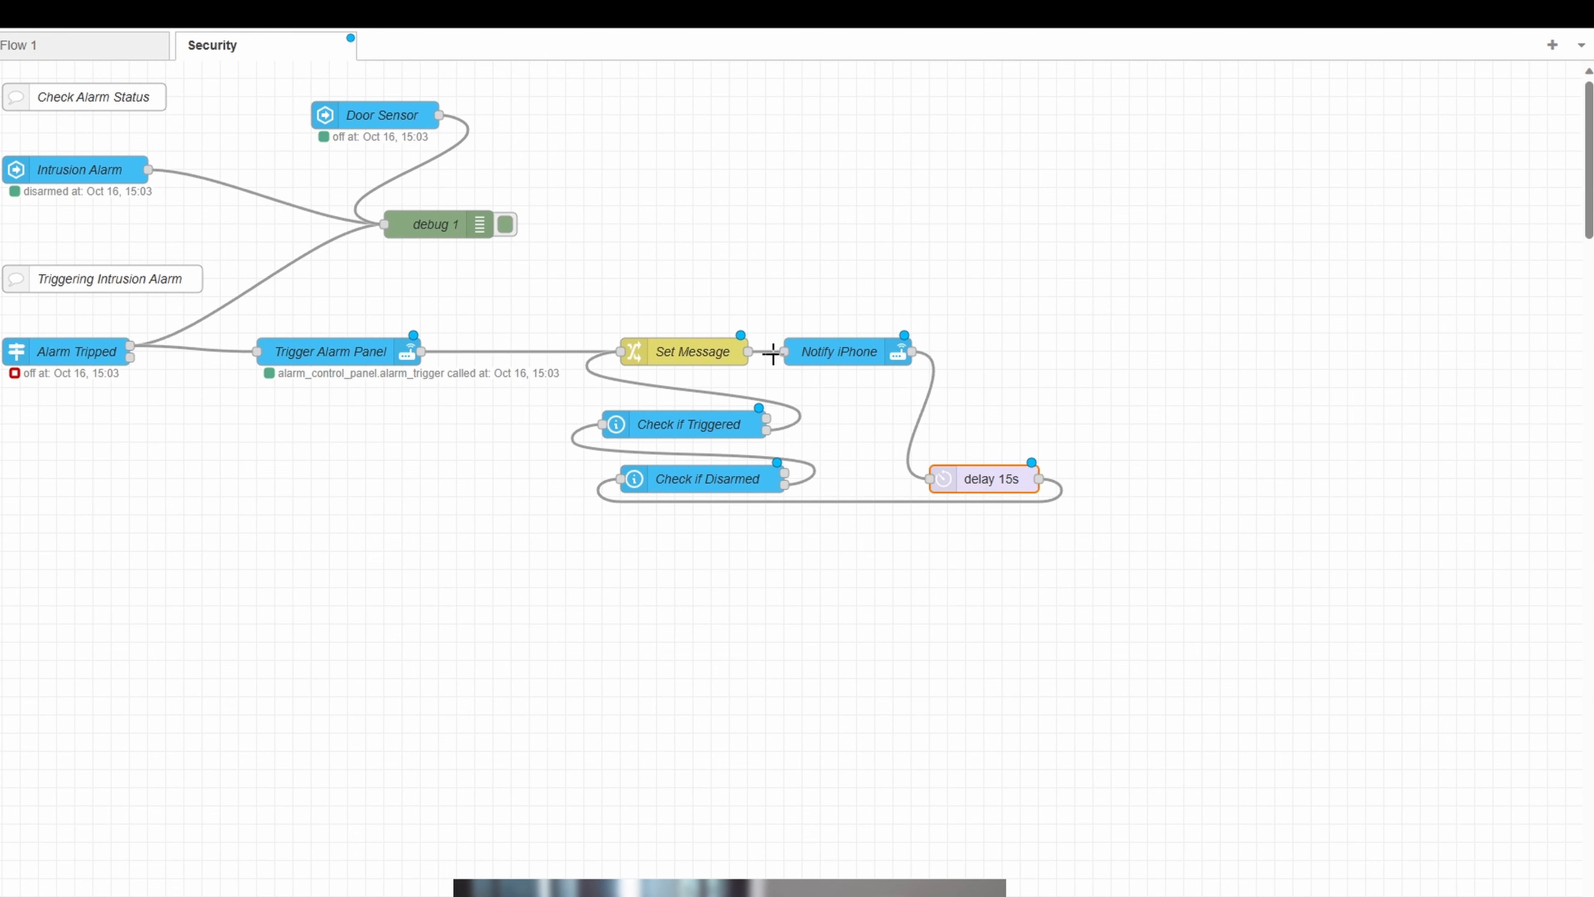
drag(814, 358, 832, 357)
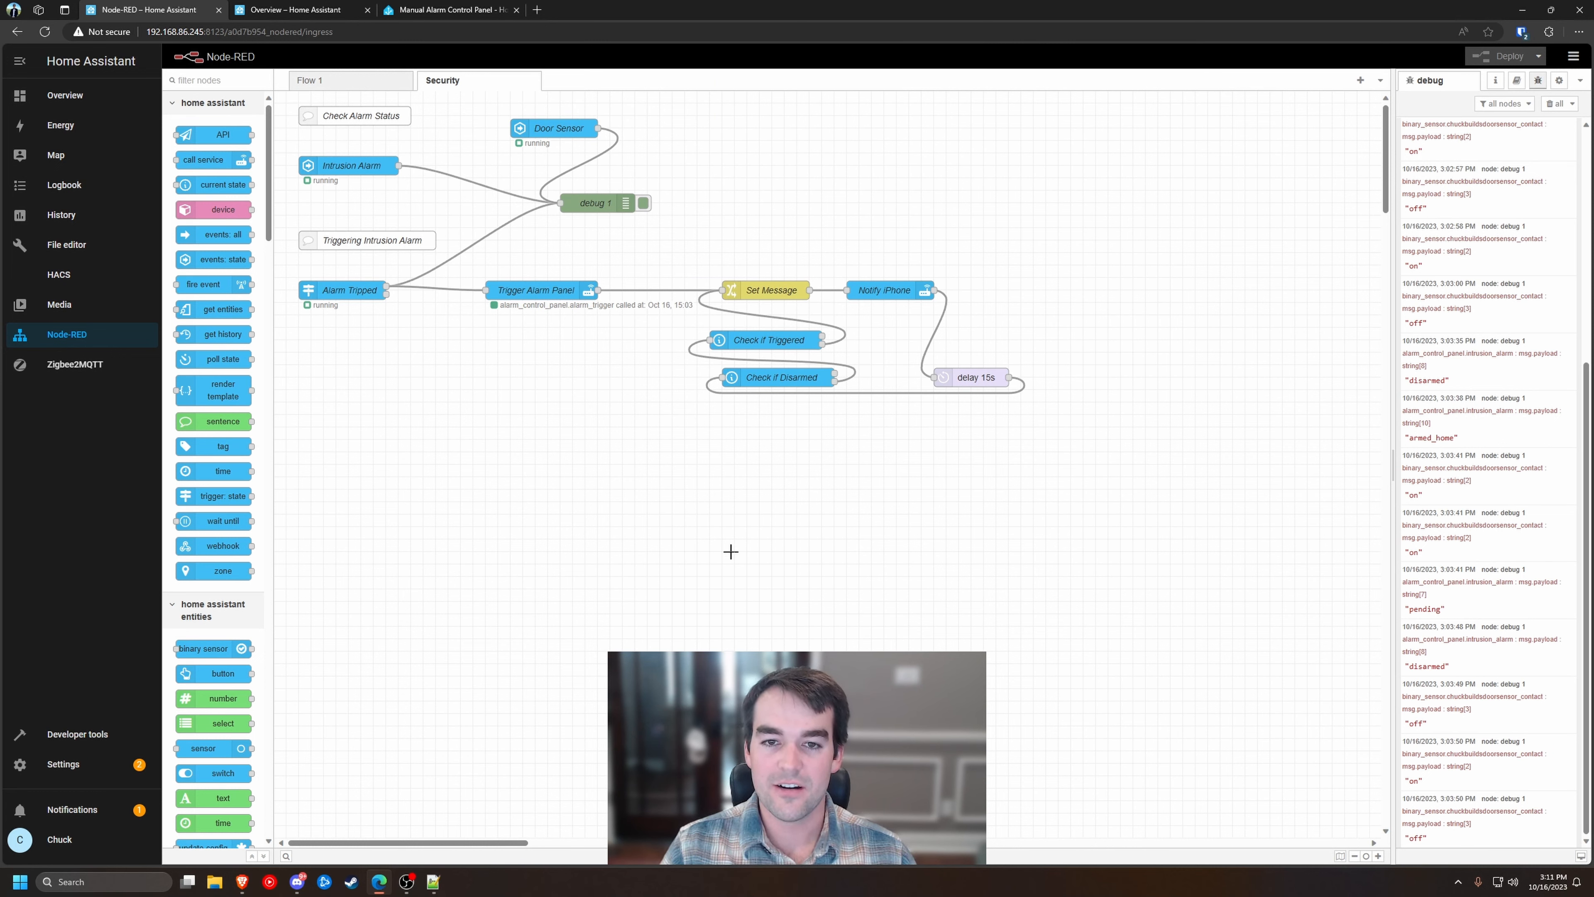
Open Node-RED in the Overview browser tab and examine the settings of the Set Message and Notify iPhone nodes, including the notification data
key(ctrl+Tab)
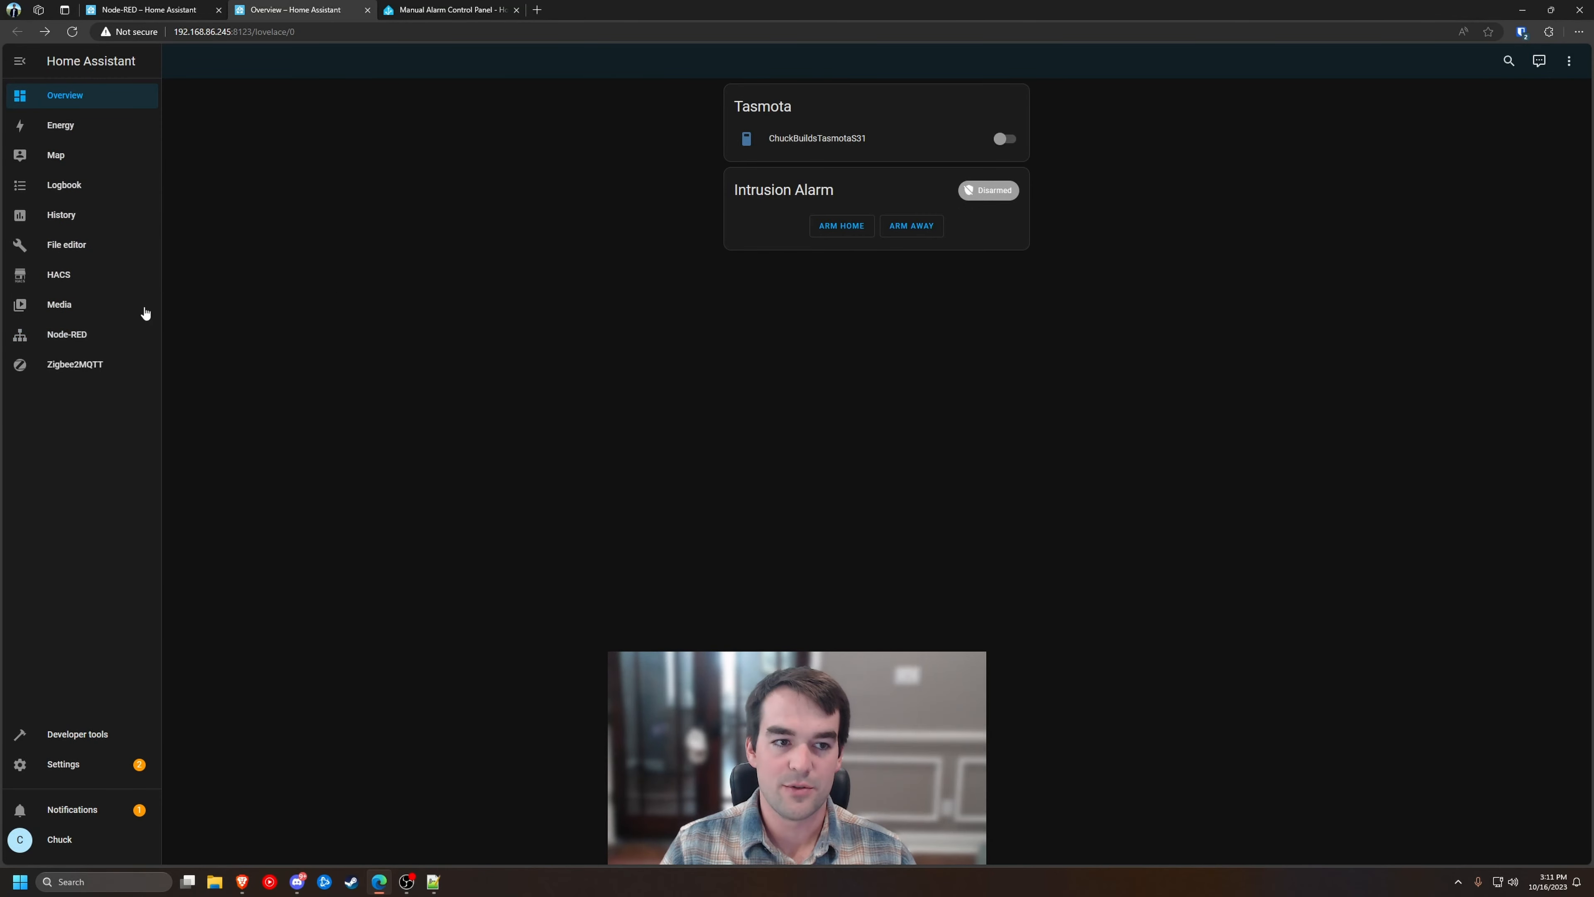
click(146, 333)
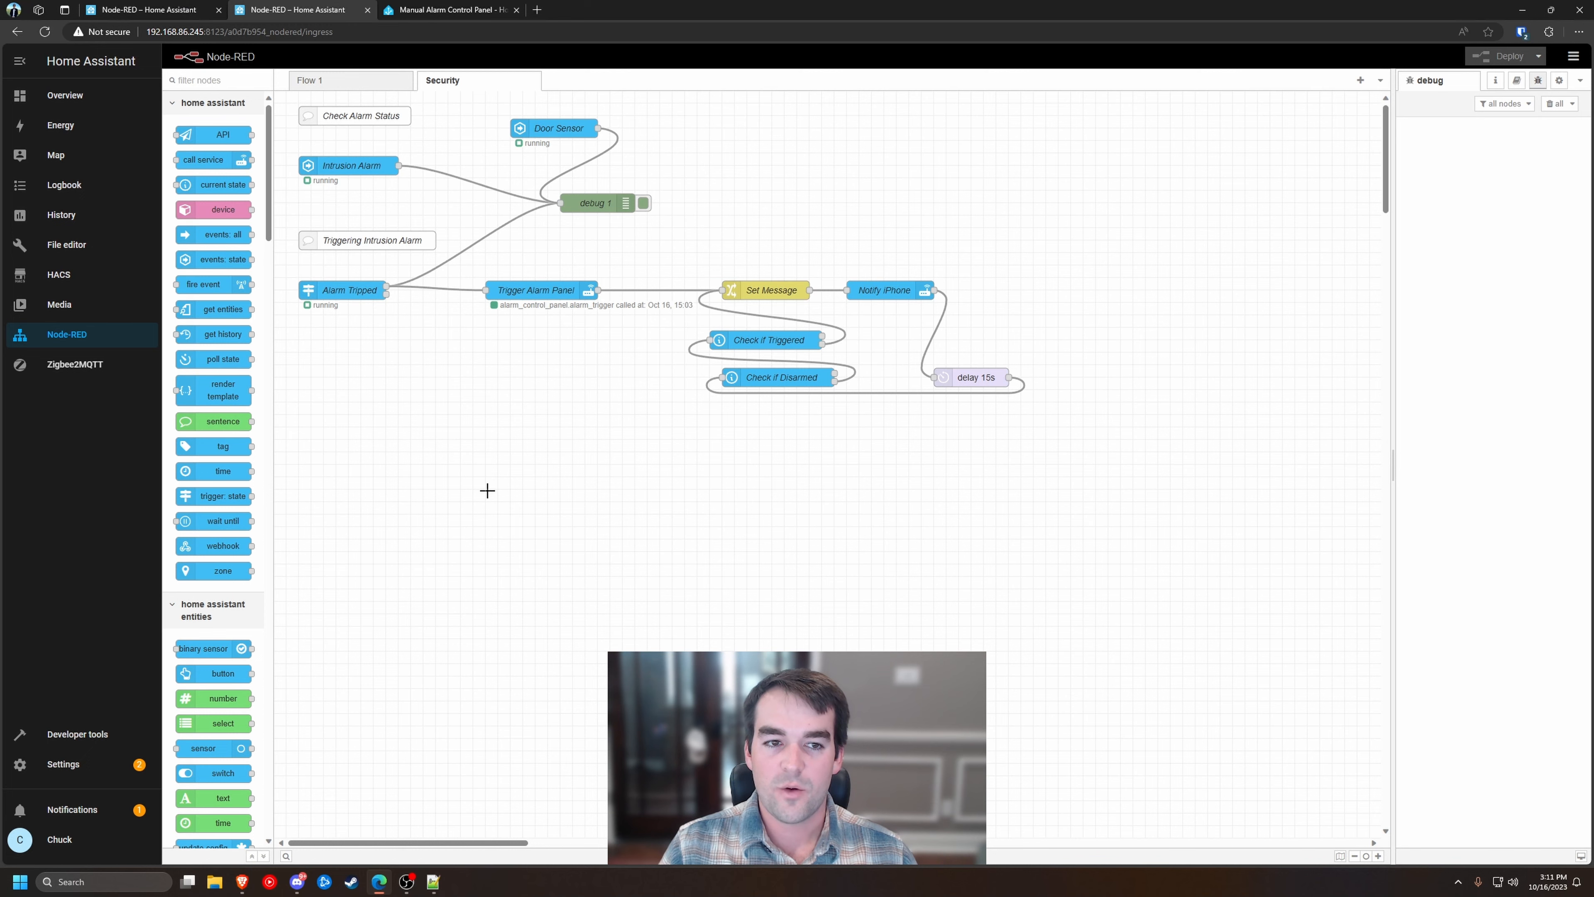
double_click(755, 276)
key(ctrl+Escape)
double_click(789, 289)
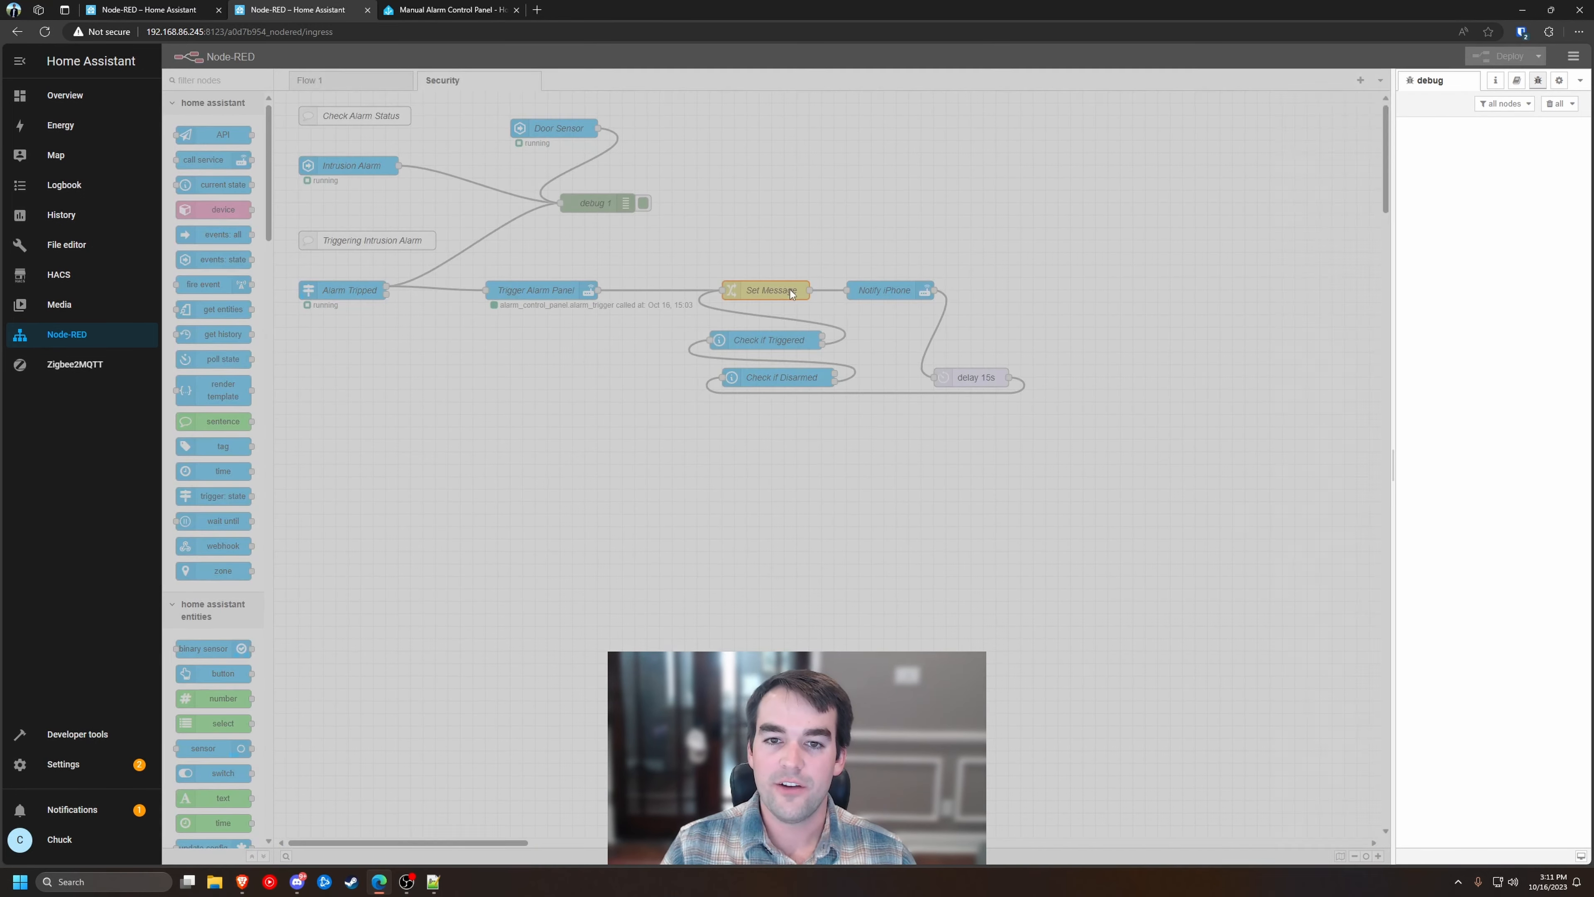
key(ctrl+Escape)
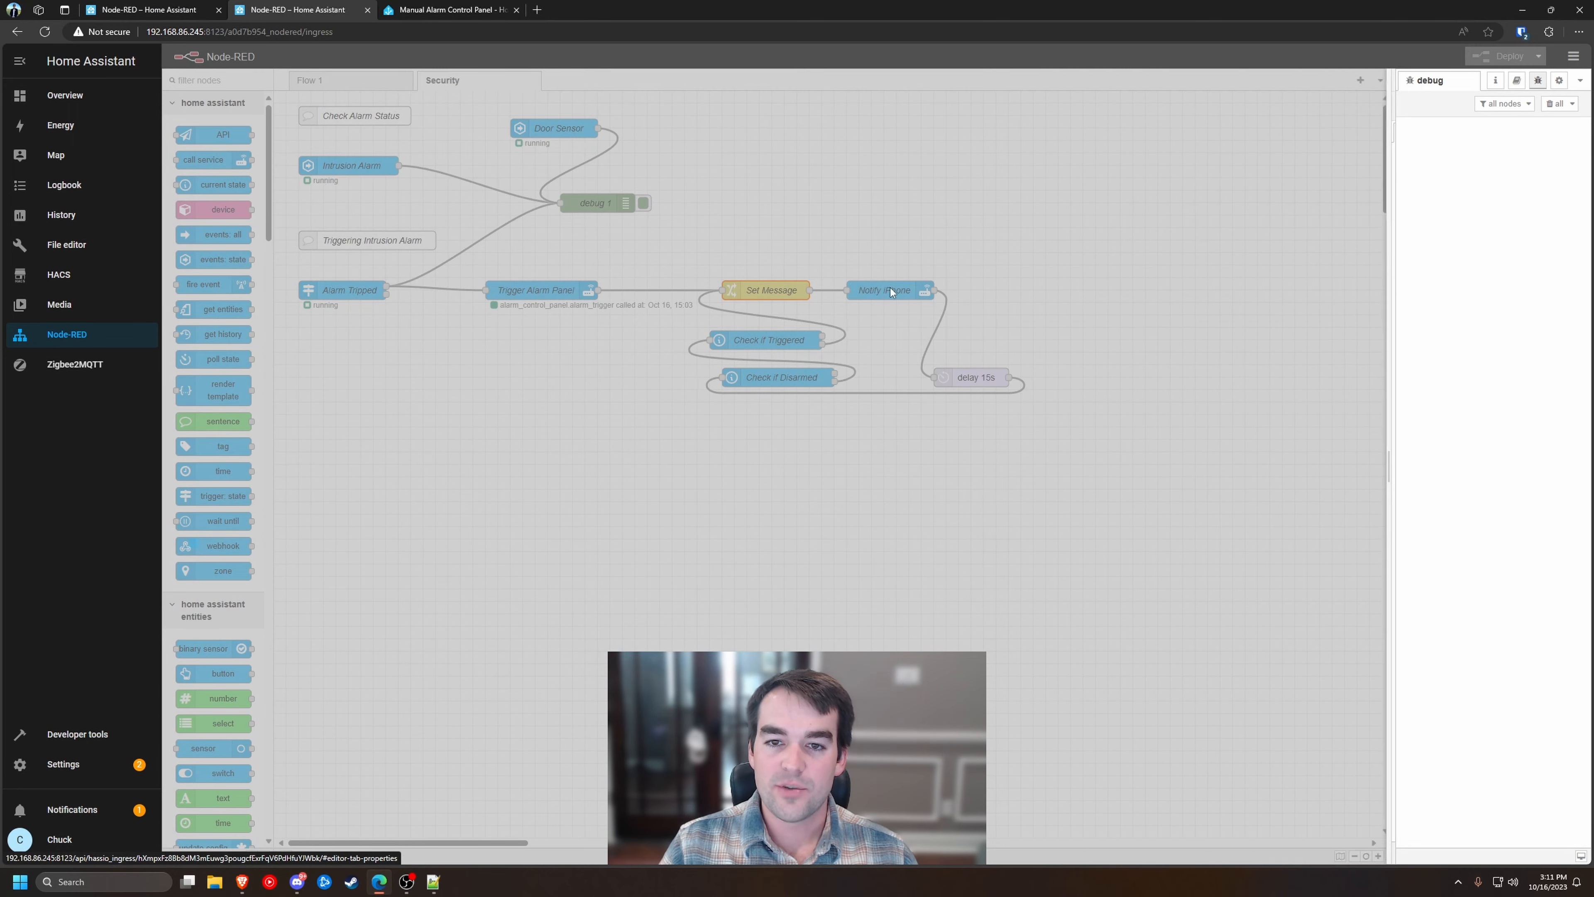
double_click(891, 288)
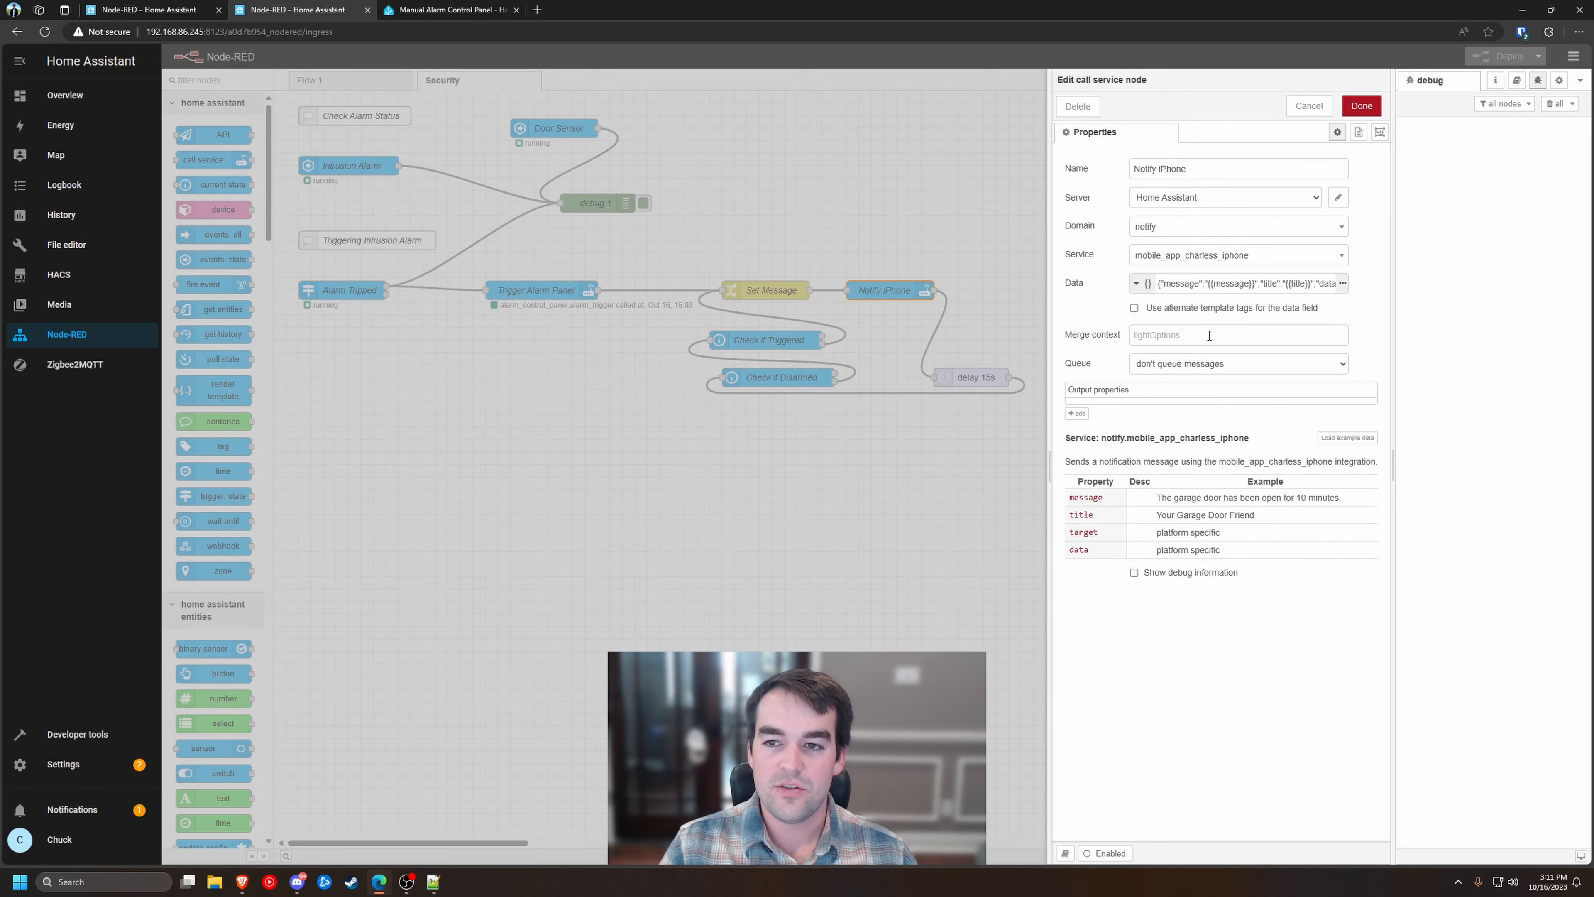
click(1342, 285)
click(1361, 107)
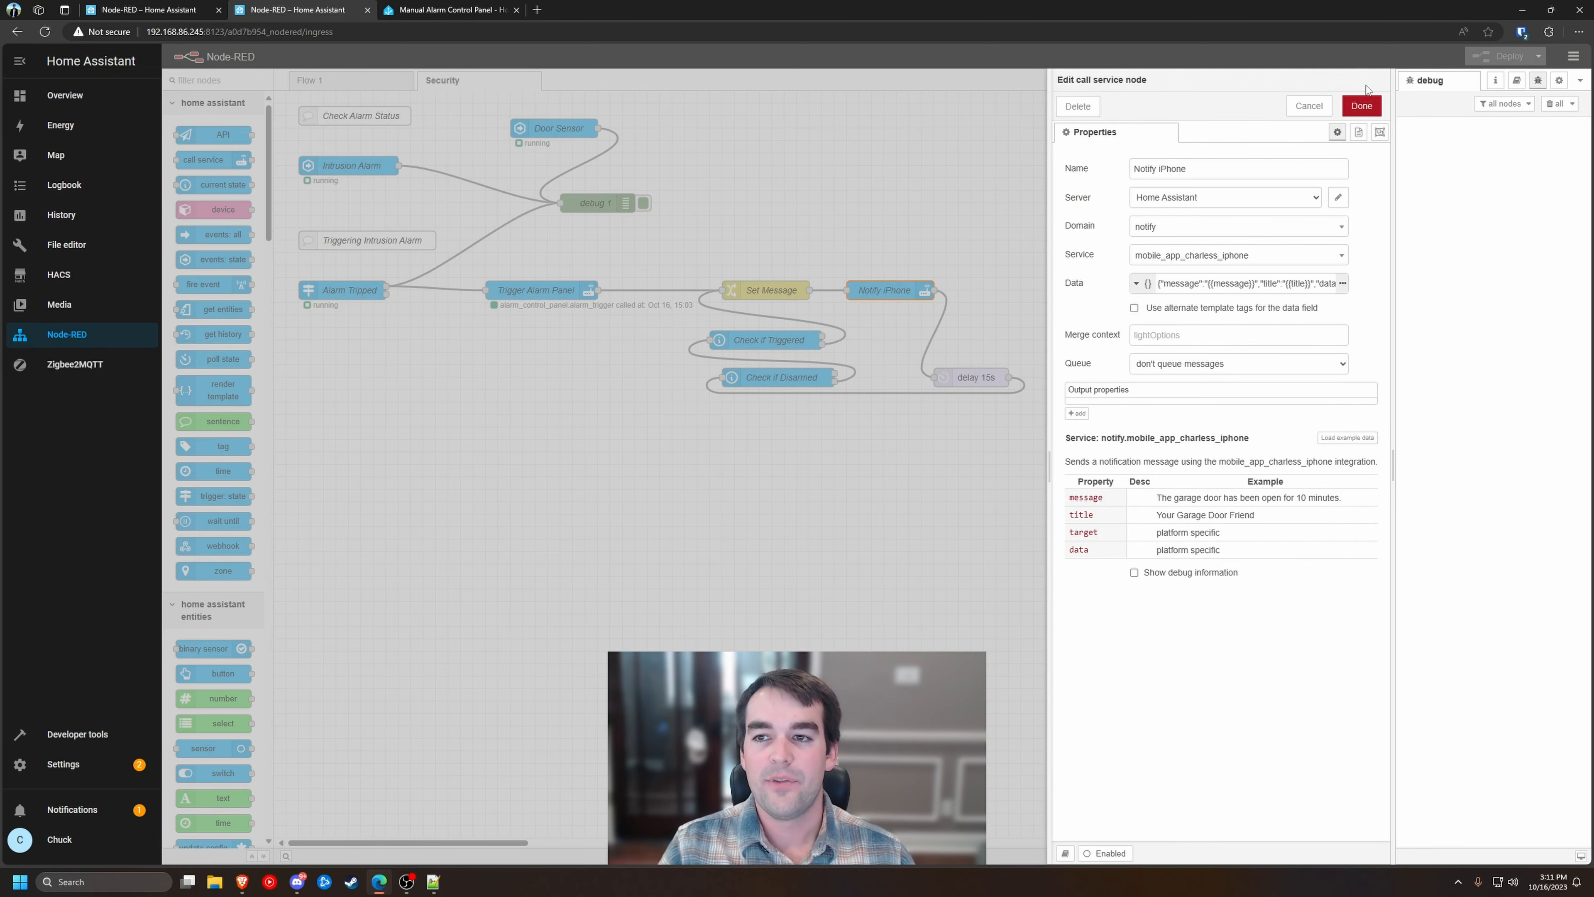
click(1362, 105)
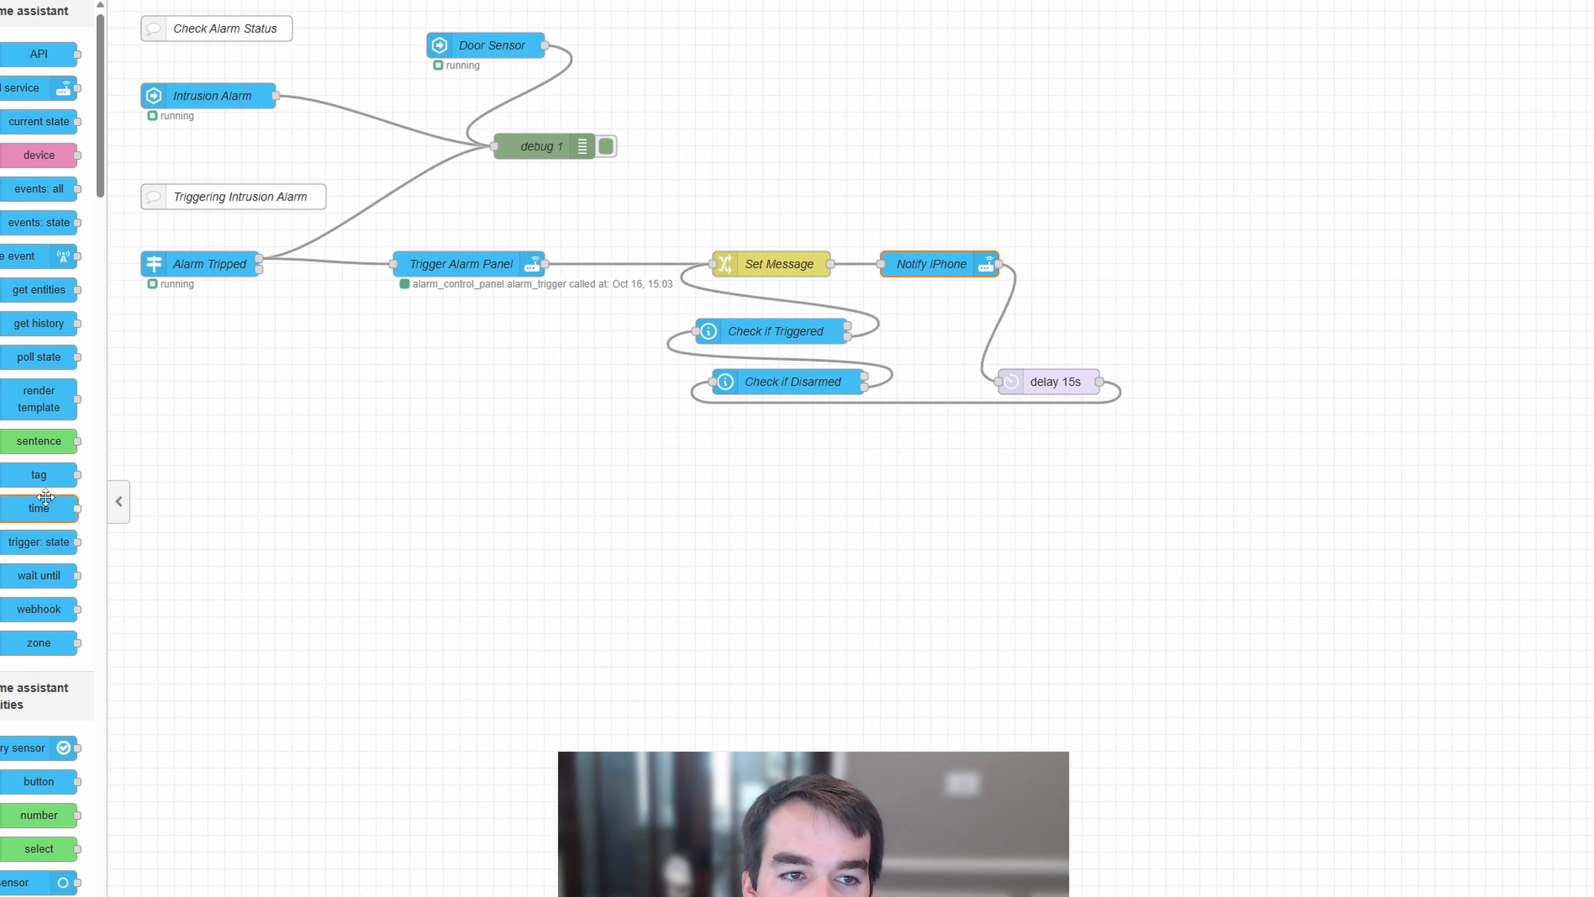
Place an events: all node below the Alarm Tripped row, with a comment above it titled "Notification Response"
drag(39, 188, 191, 515)
scroll(90, 414, down, 14)
drag(39, 147, 200, 452)
double_click(200, 455)
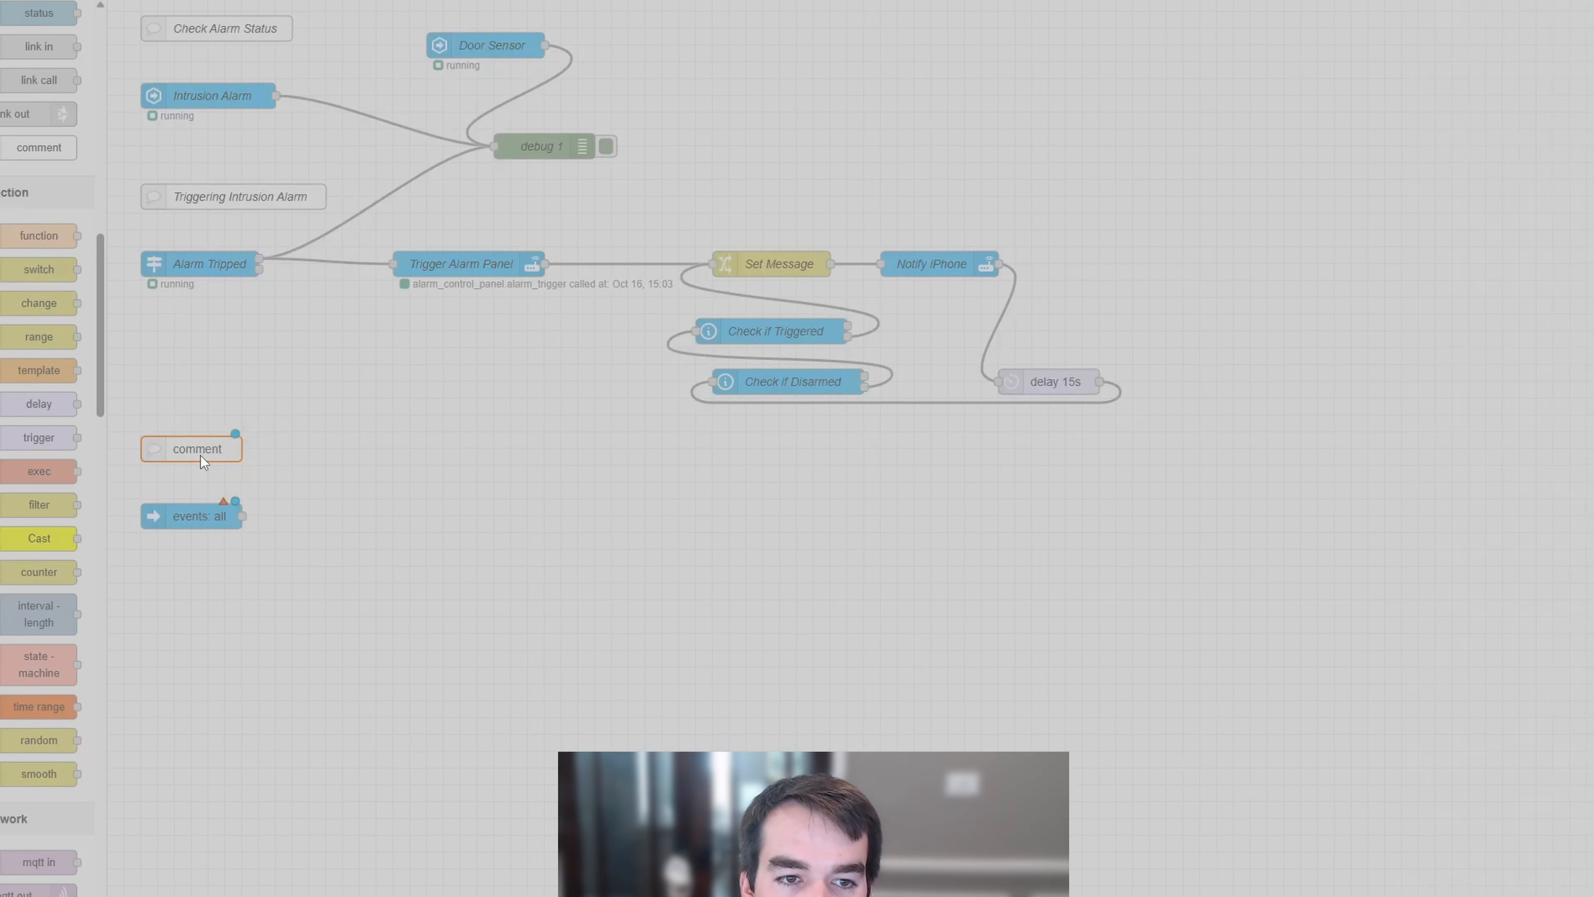
click(1324, 100)
text(Notification Response)
click(1576, 14)
Name the events: all node "All Mobile App Notification Actions" and set its event type to mobile_app_notification_action
drag(196, 515, 212, 500)
double_click(212, 499)
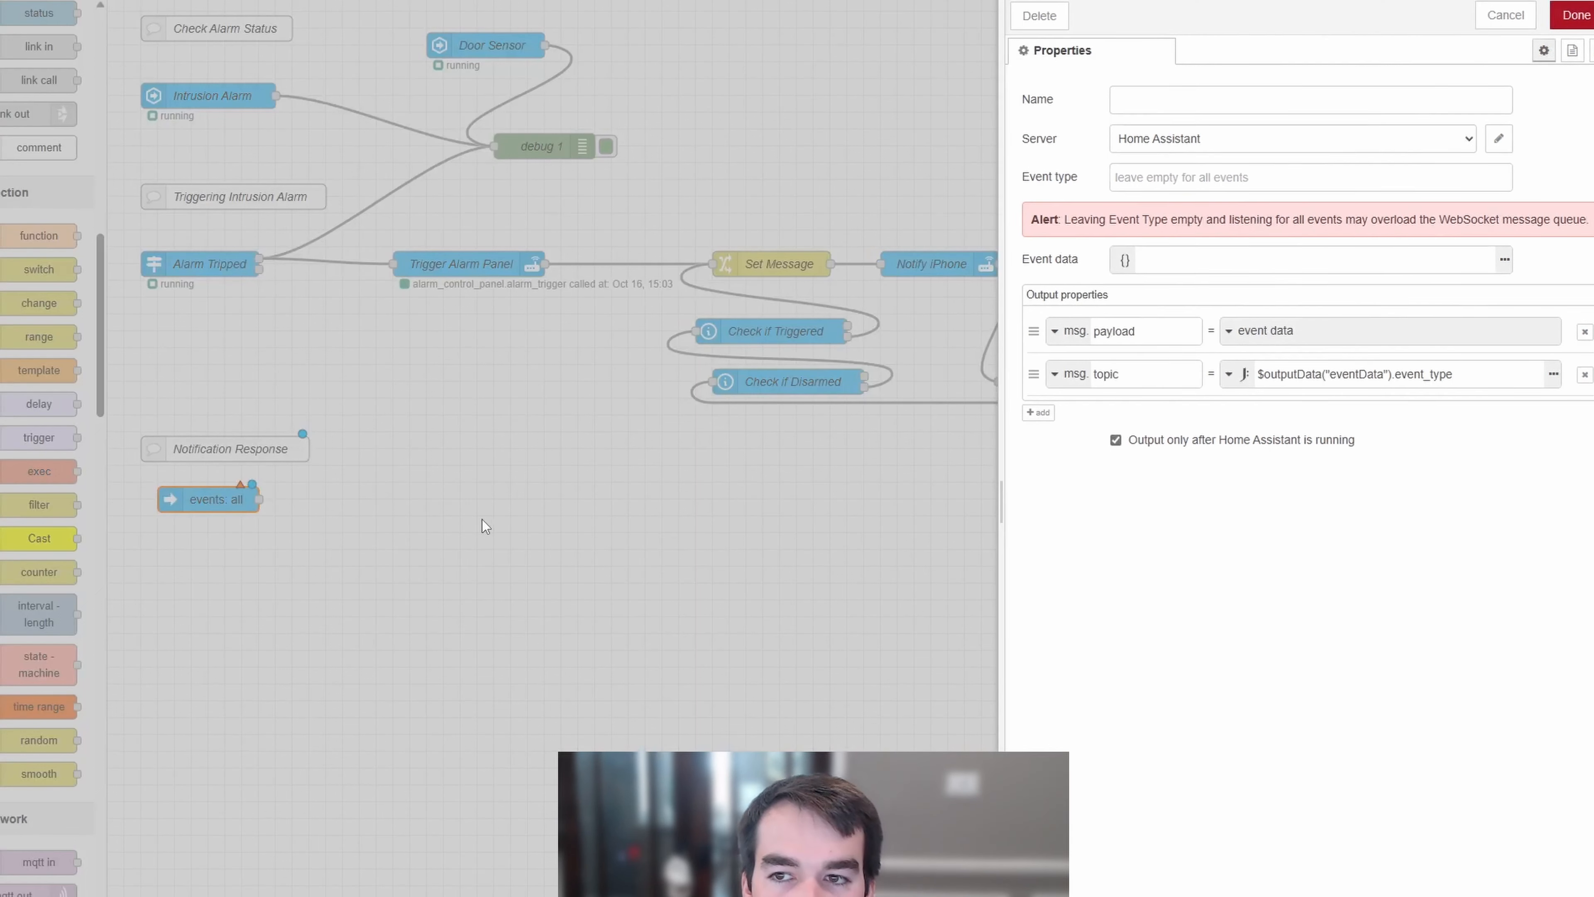
click(1197, 97)
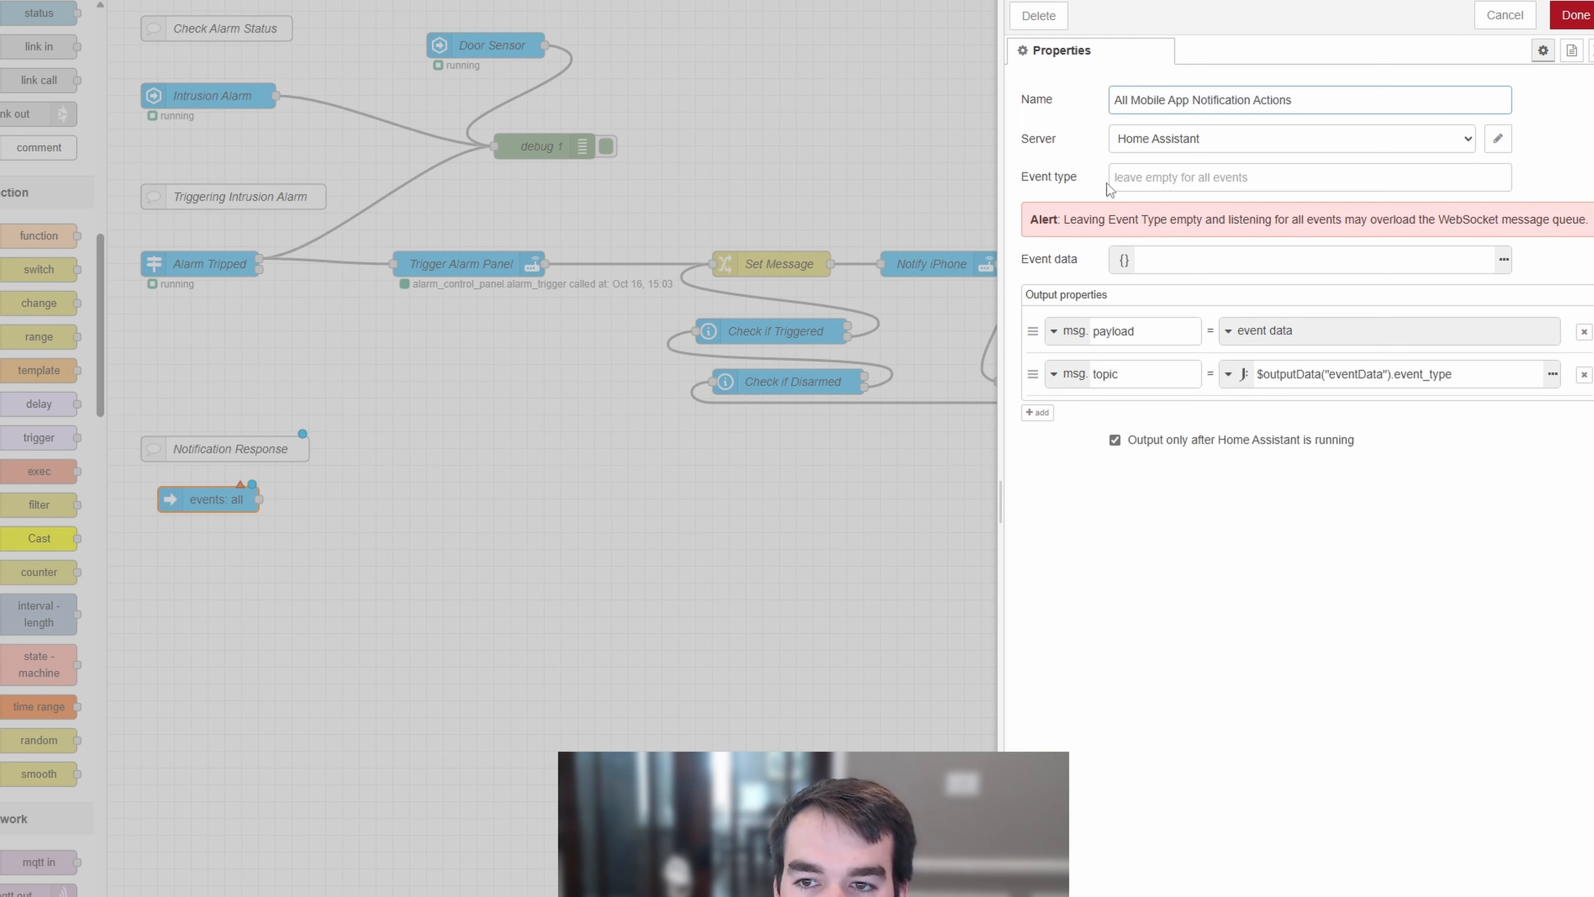
click(1210, 180)
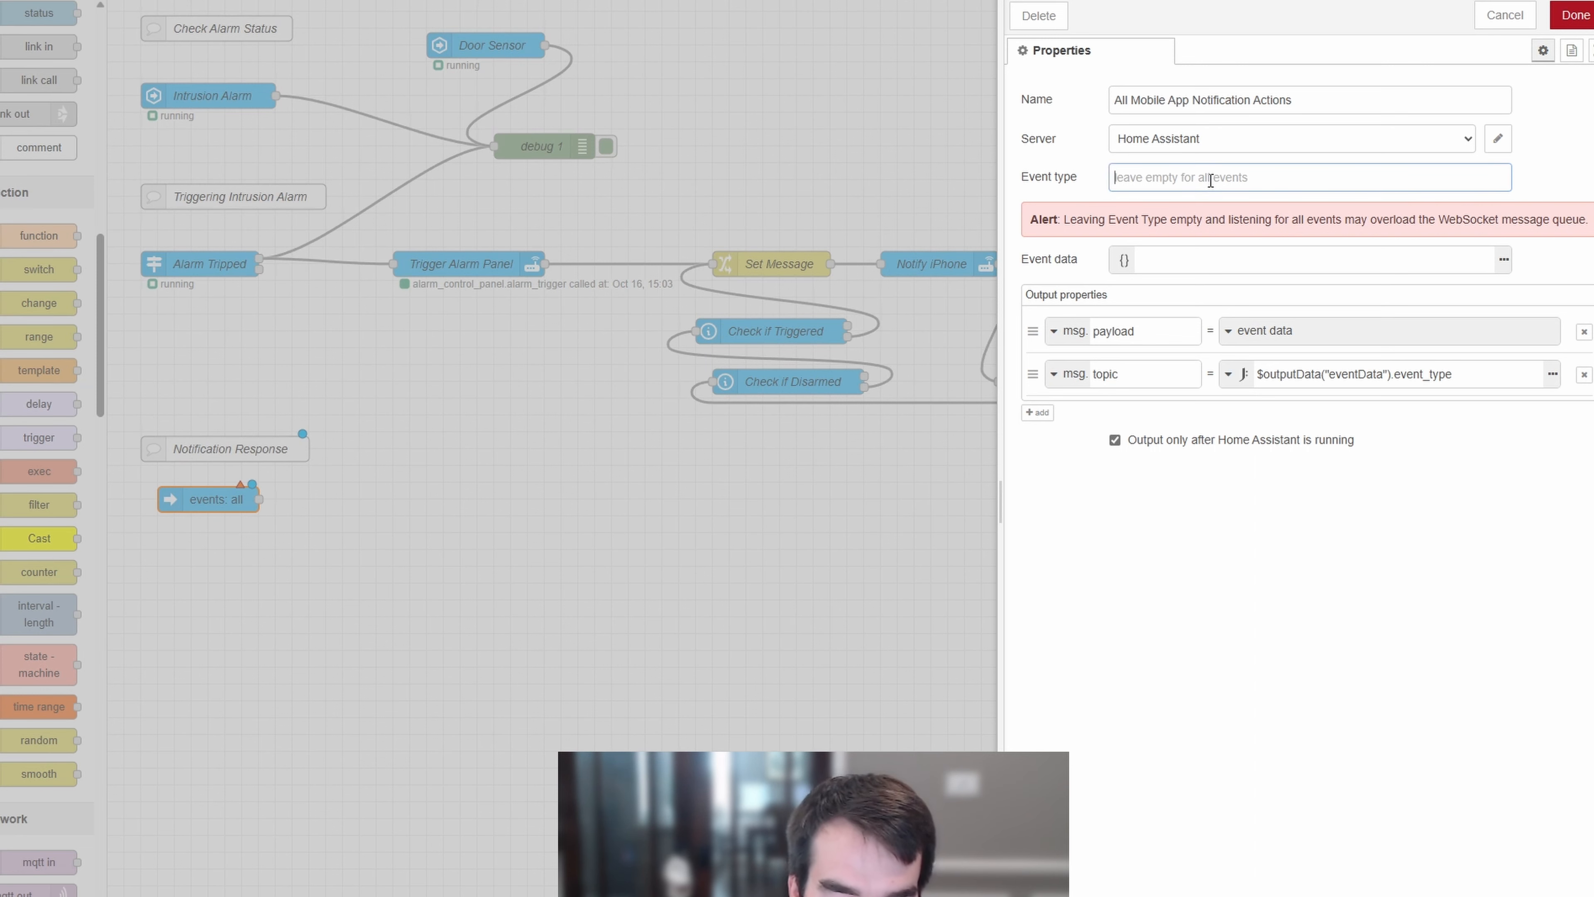
text(mobile_app_notification)
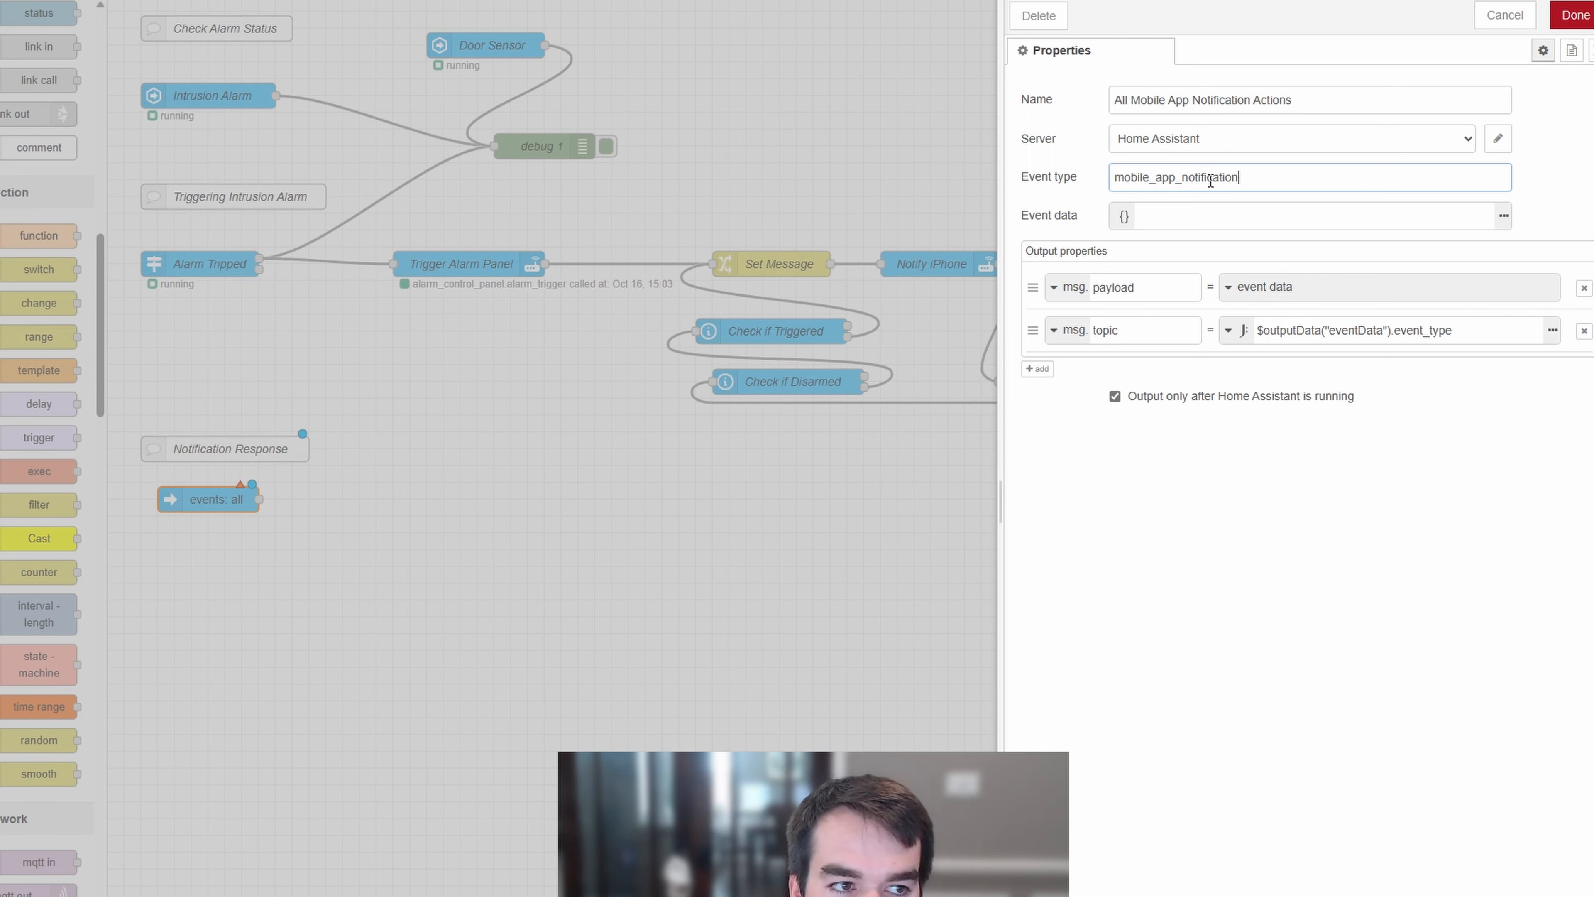
click(1351, 664)
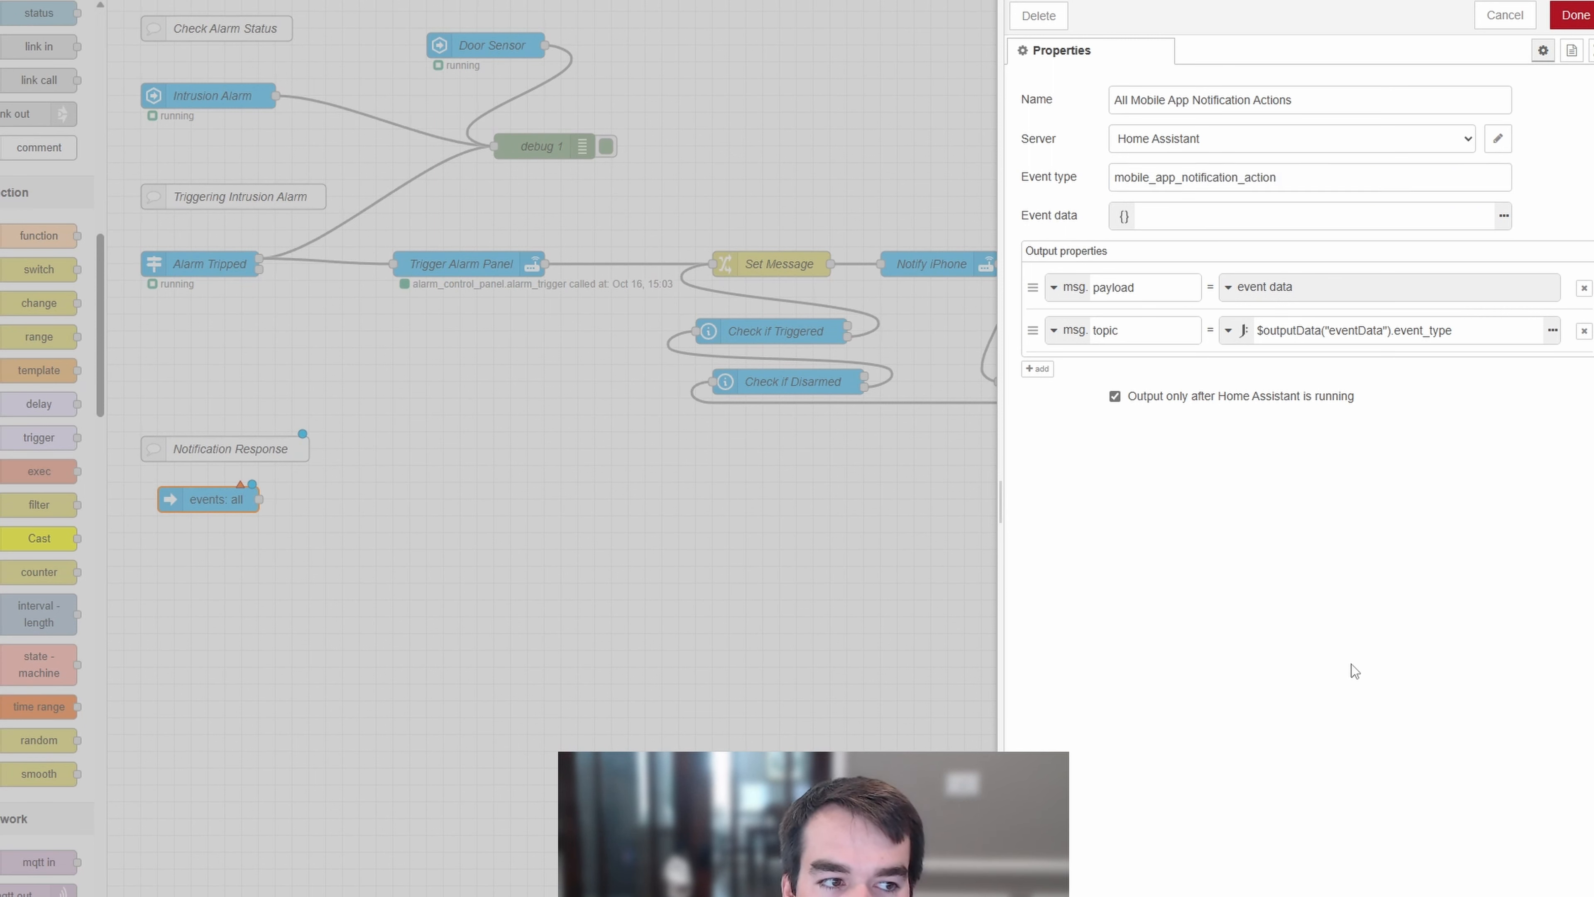
Add an output property msg.event_type with the expression $outputData("eventData").event_type to the events node and save the node
click(1045, 373)
text(event_)
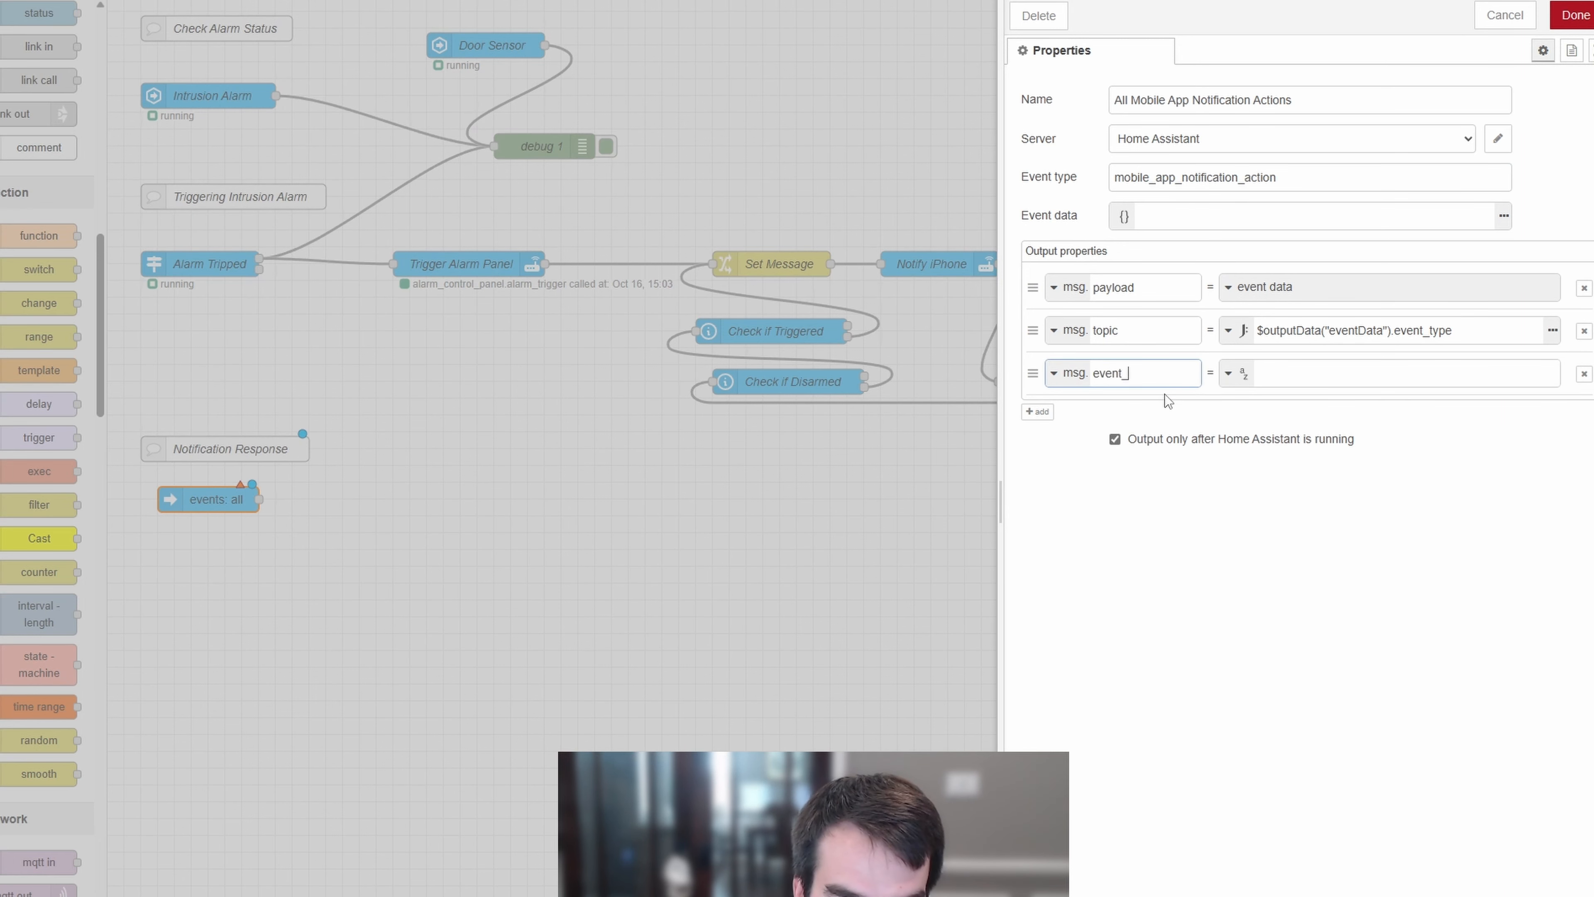
text(type)
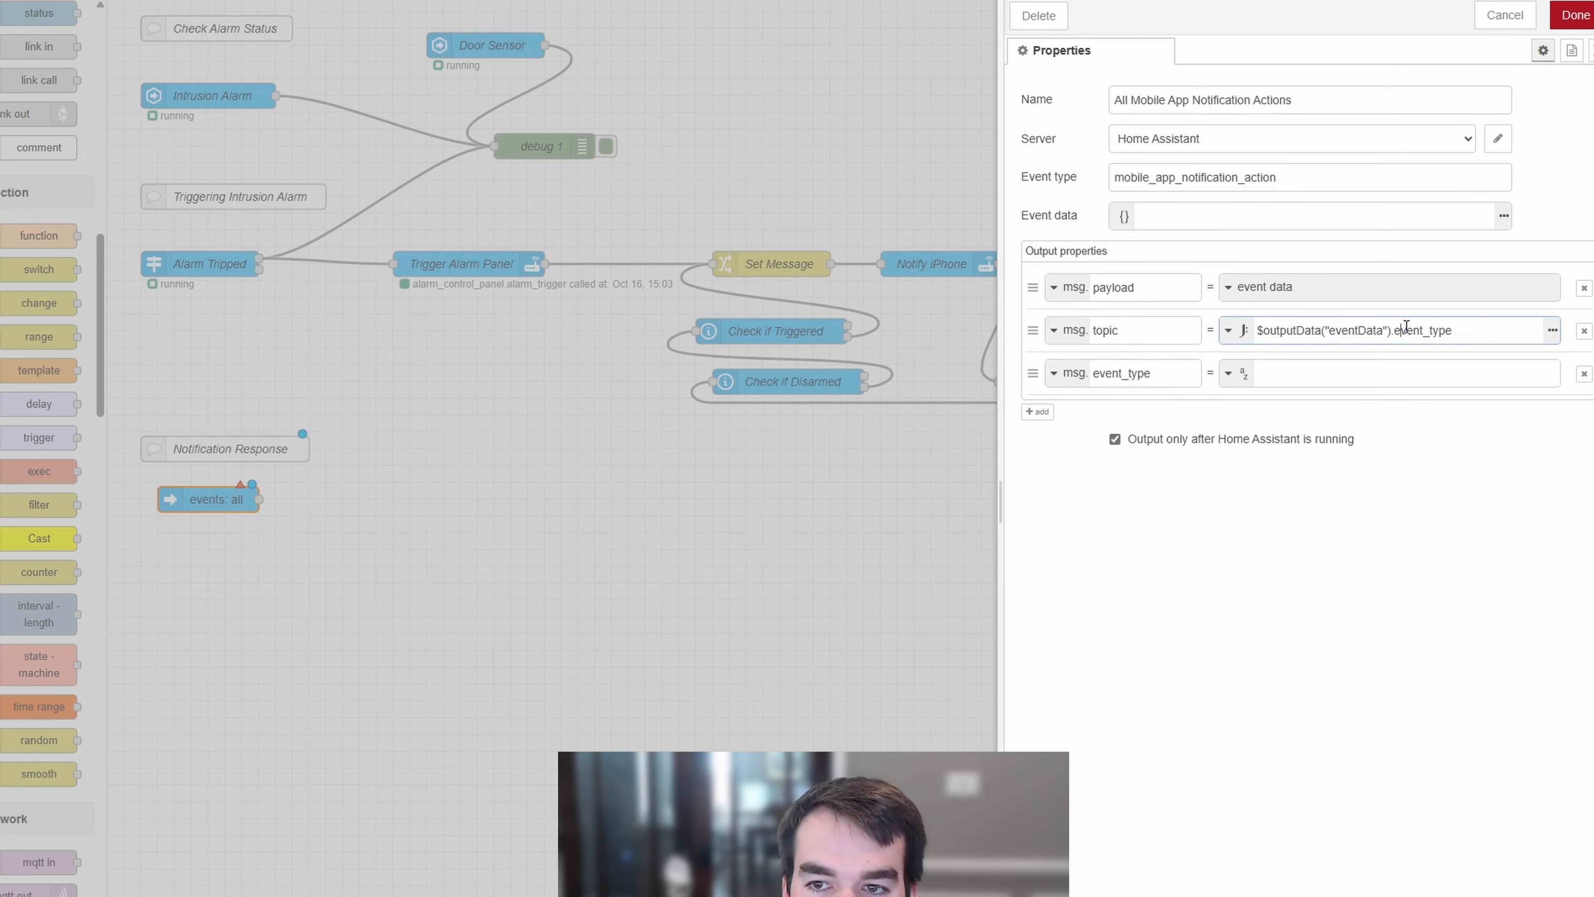
triple_click(1403, 326)
key(ctrl+c)
click(1230, 372)
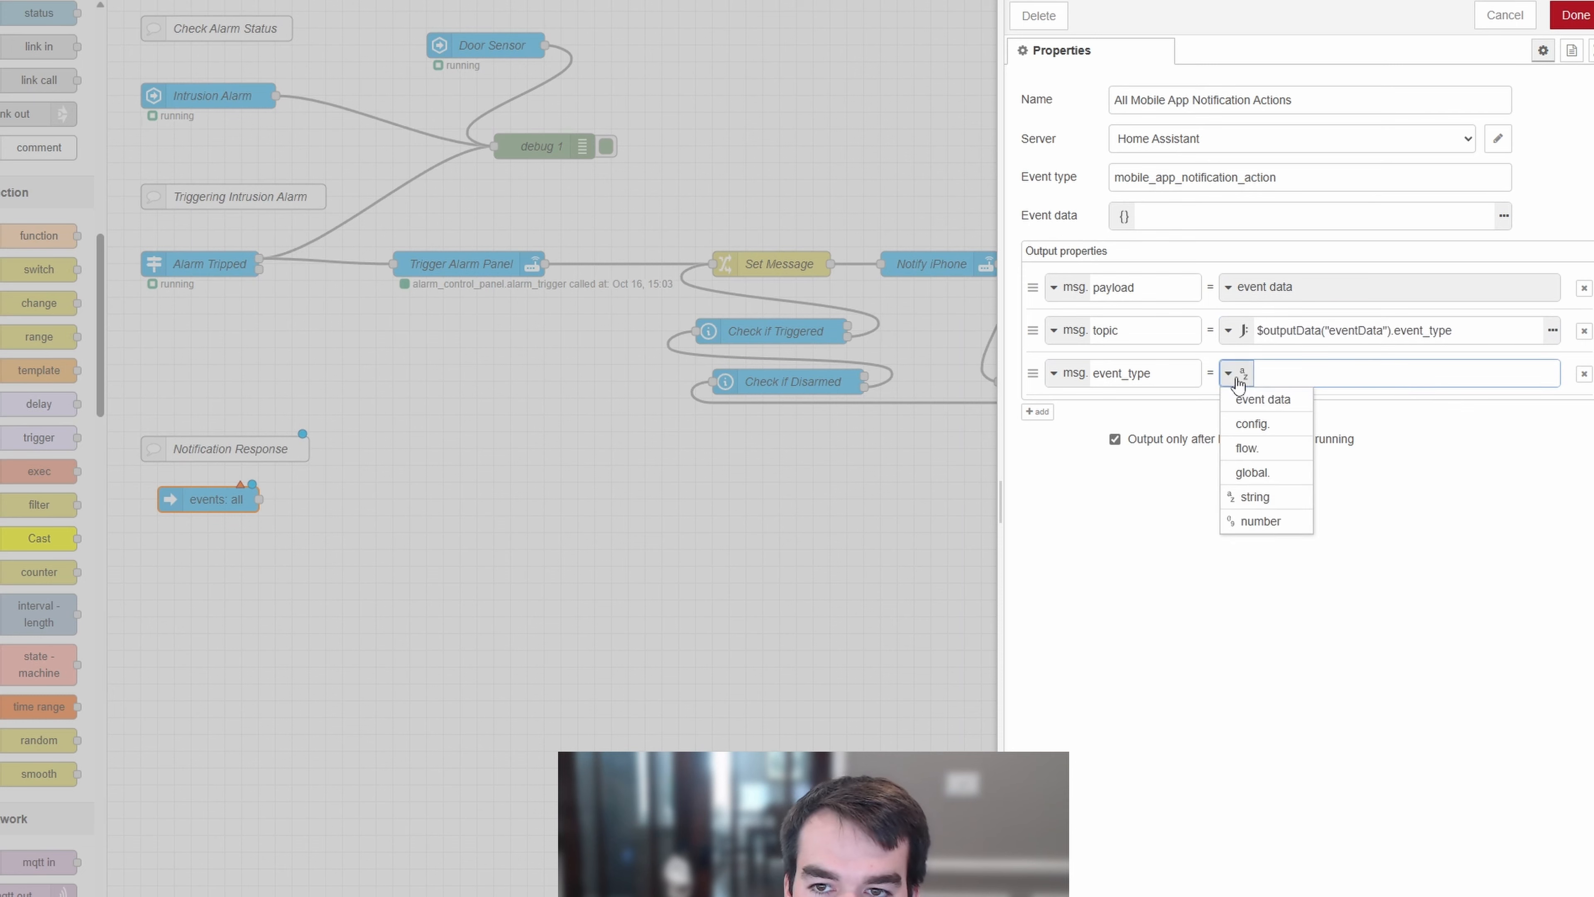
click(1258, 595)
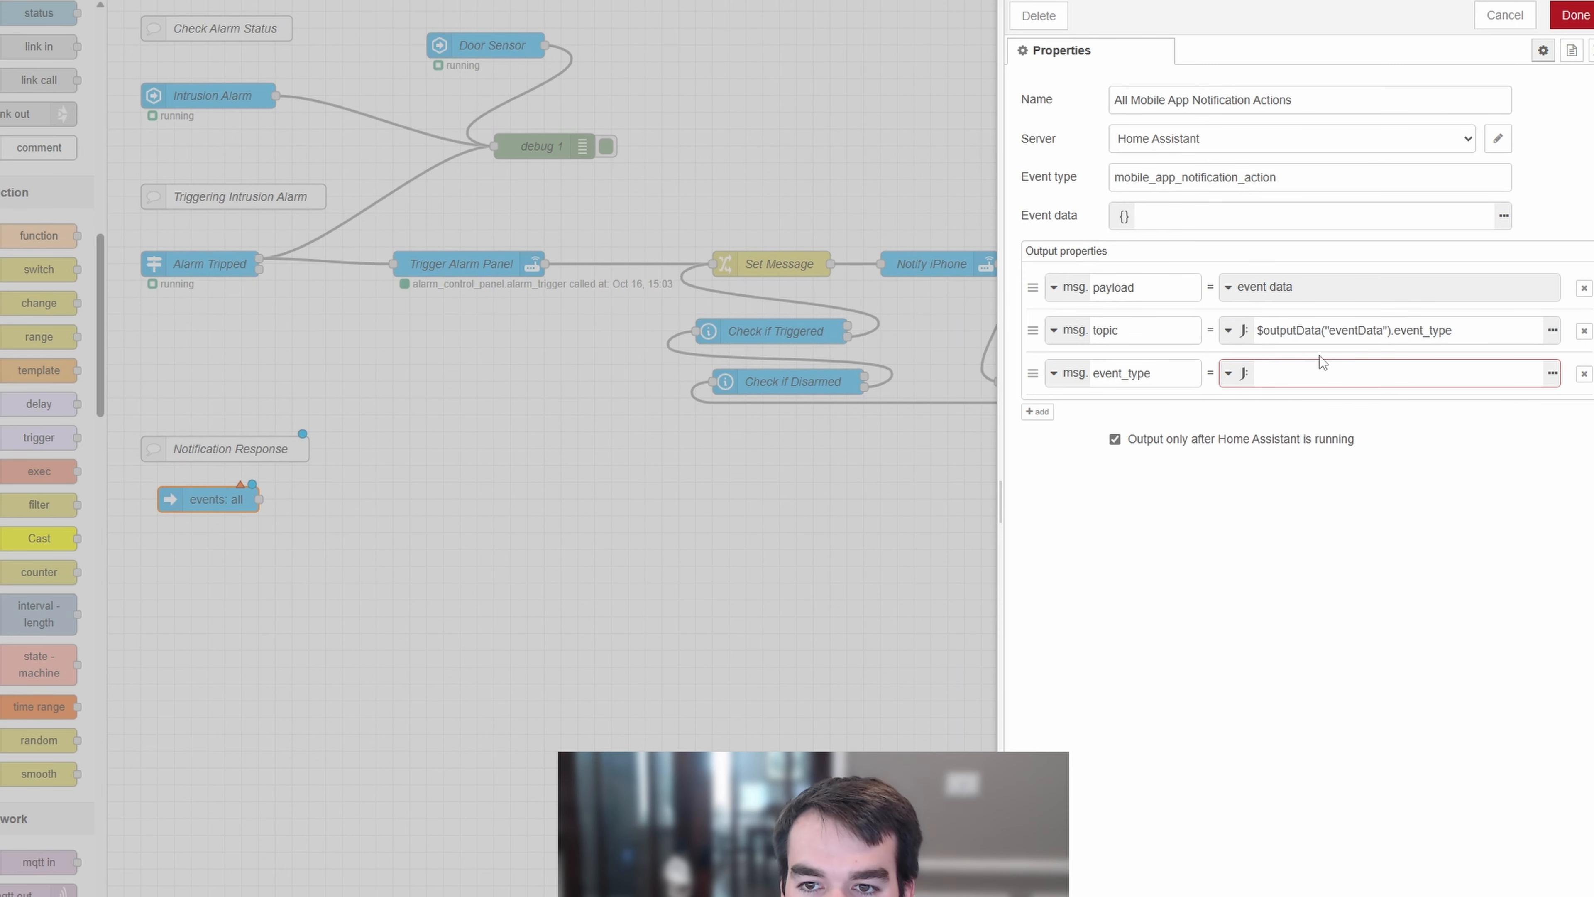
key(ctrl+v)
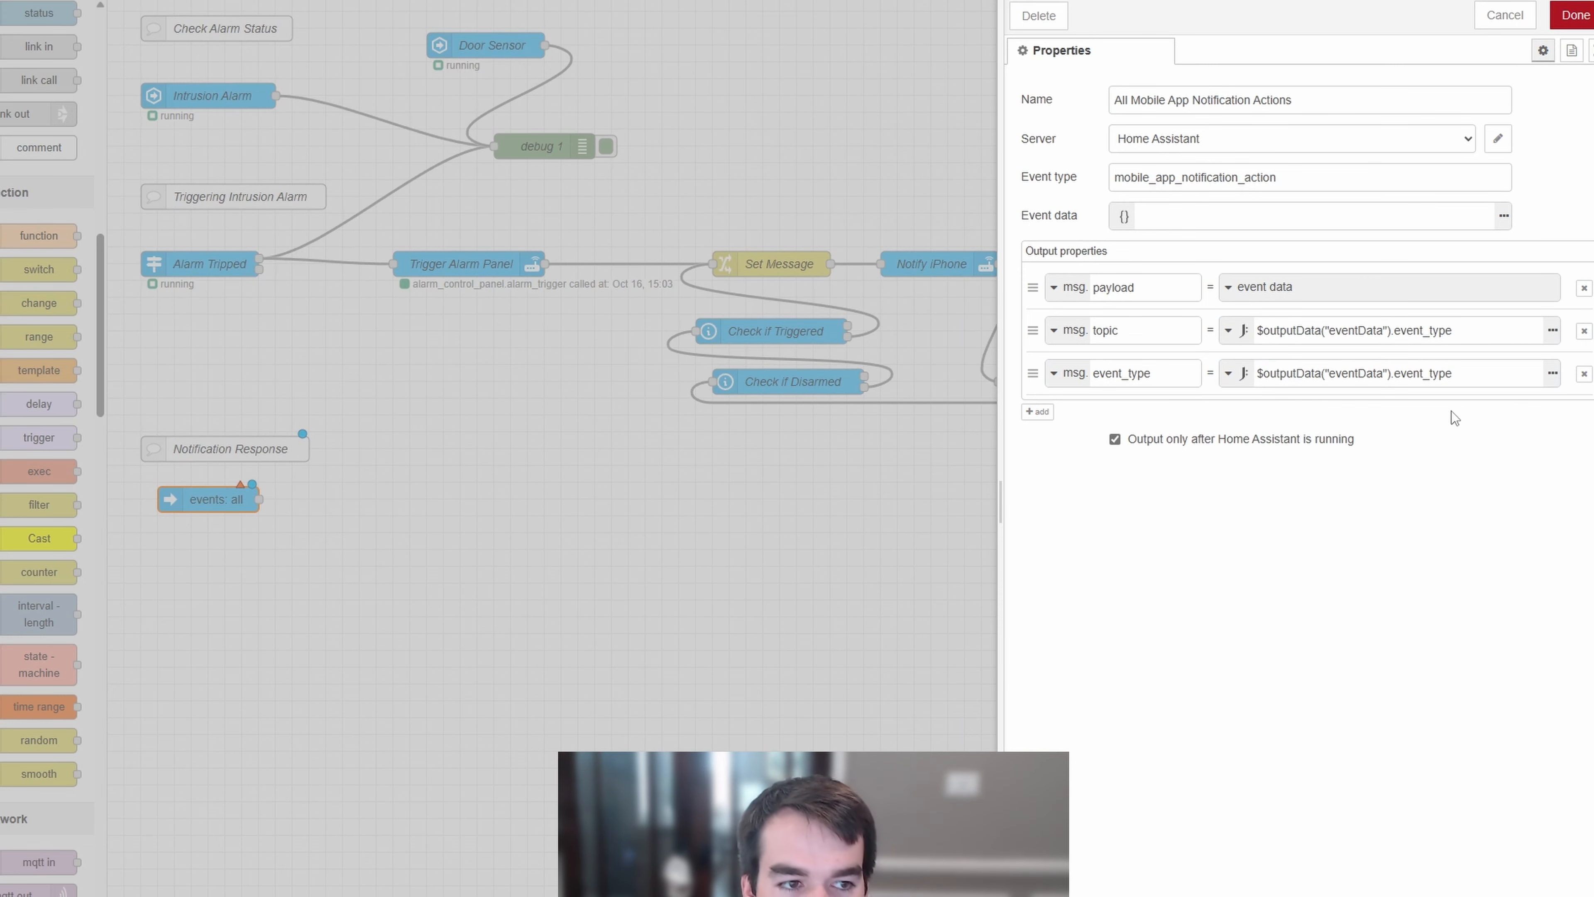
click(1572, 15)
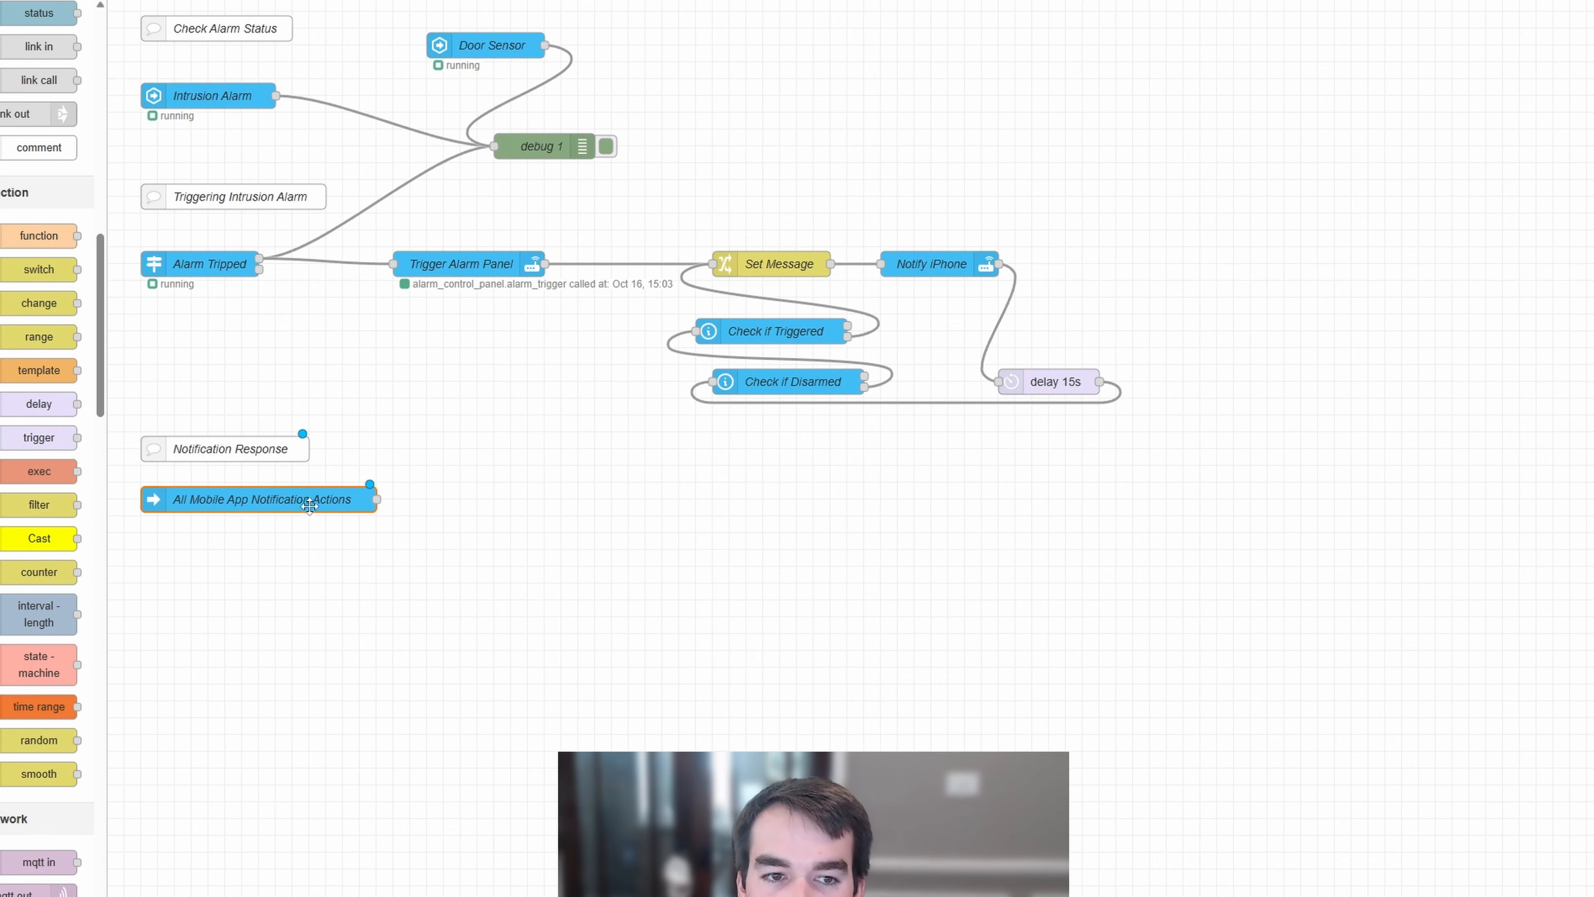
click(524, 390)
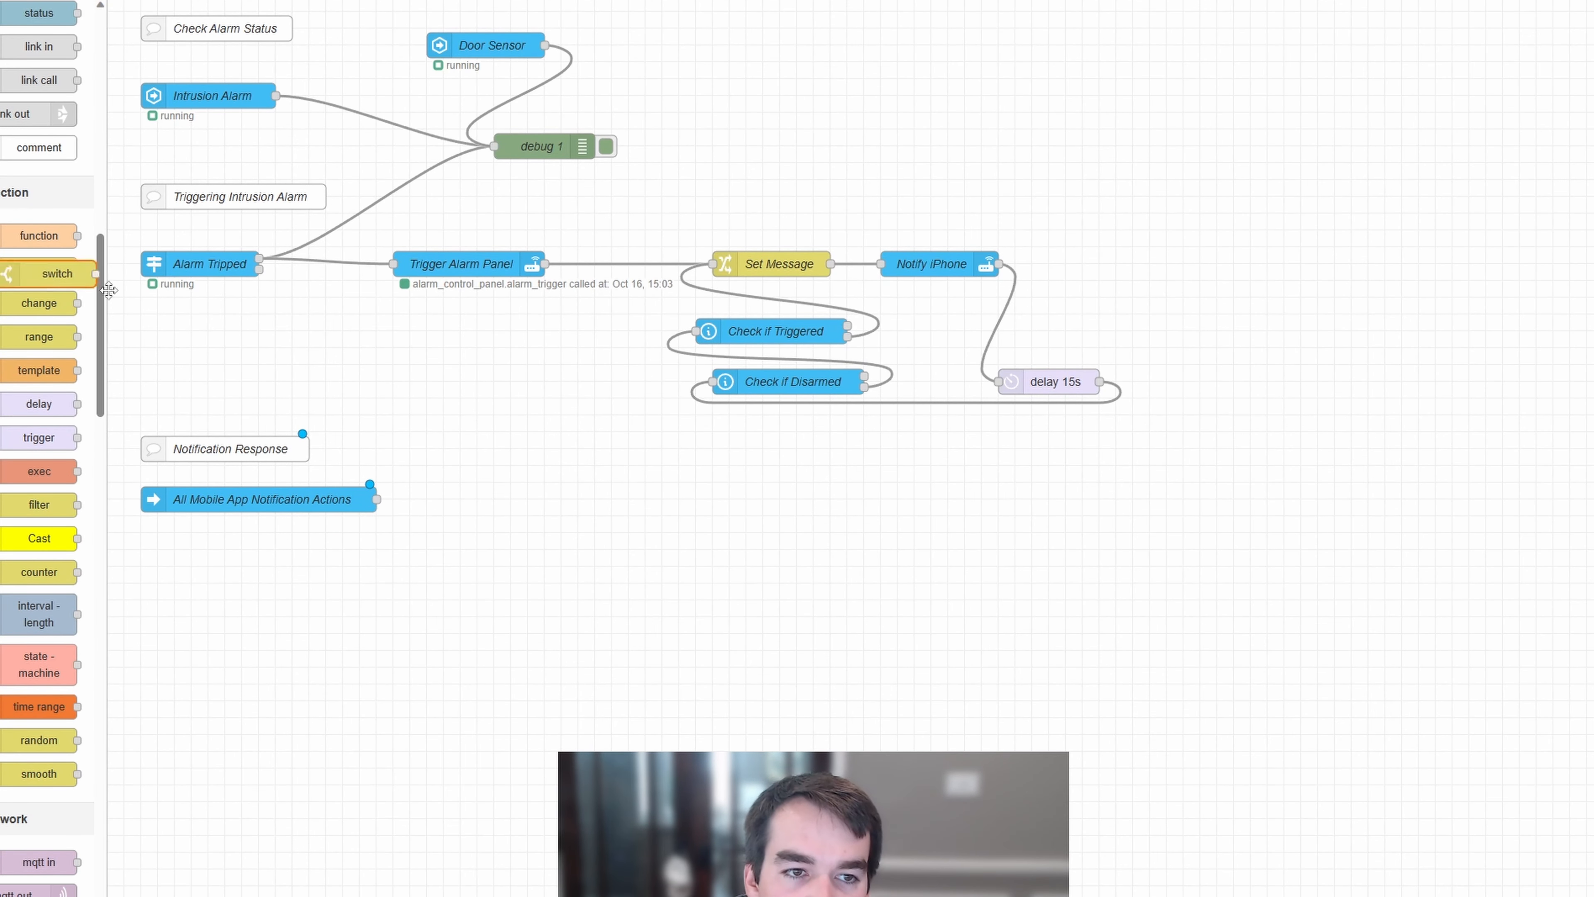
Place a switch node after All Mobile App Notification Actions, wire them together and set the switch's property to msg.payload.event.action
drag(31, 274, 508, 498)
drag(376, 500, 479, 499)
double_click(508, 500)
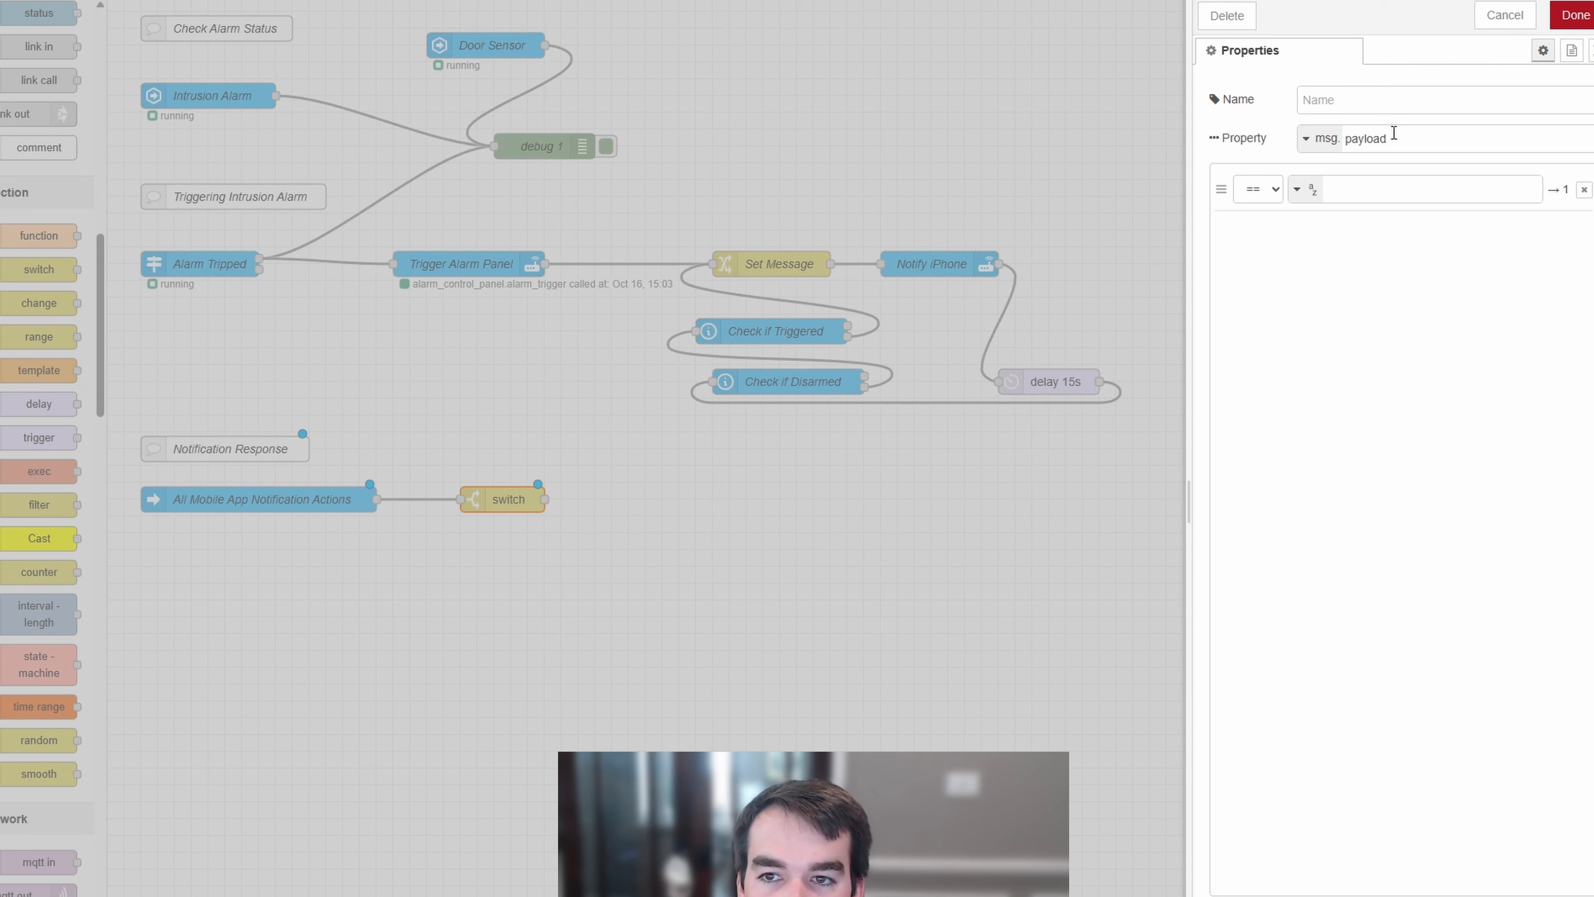
click(1400, 136)
text(.even)
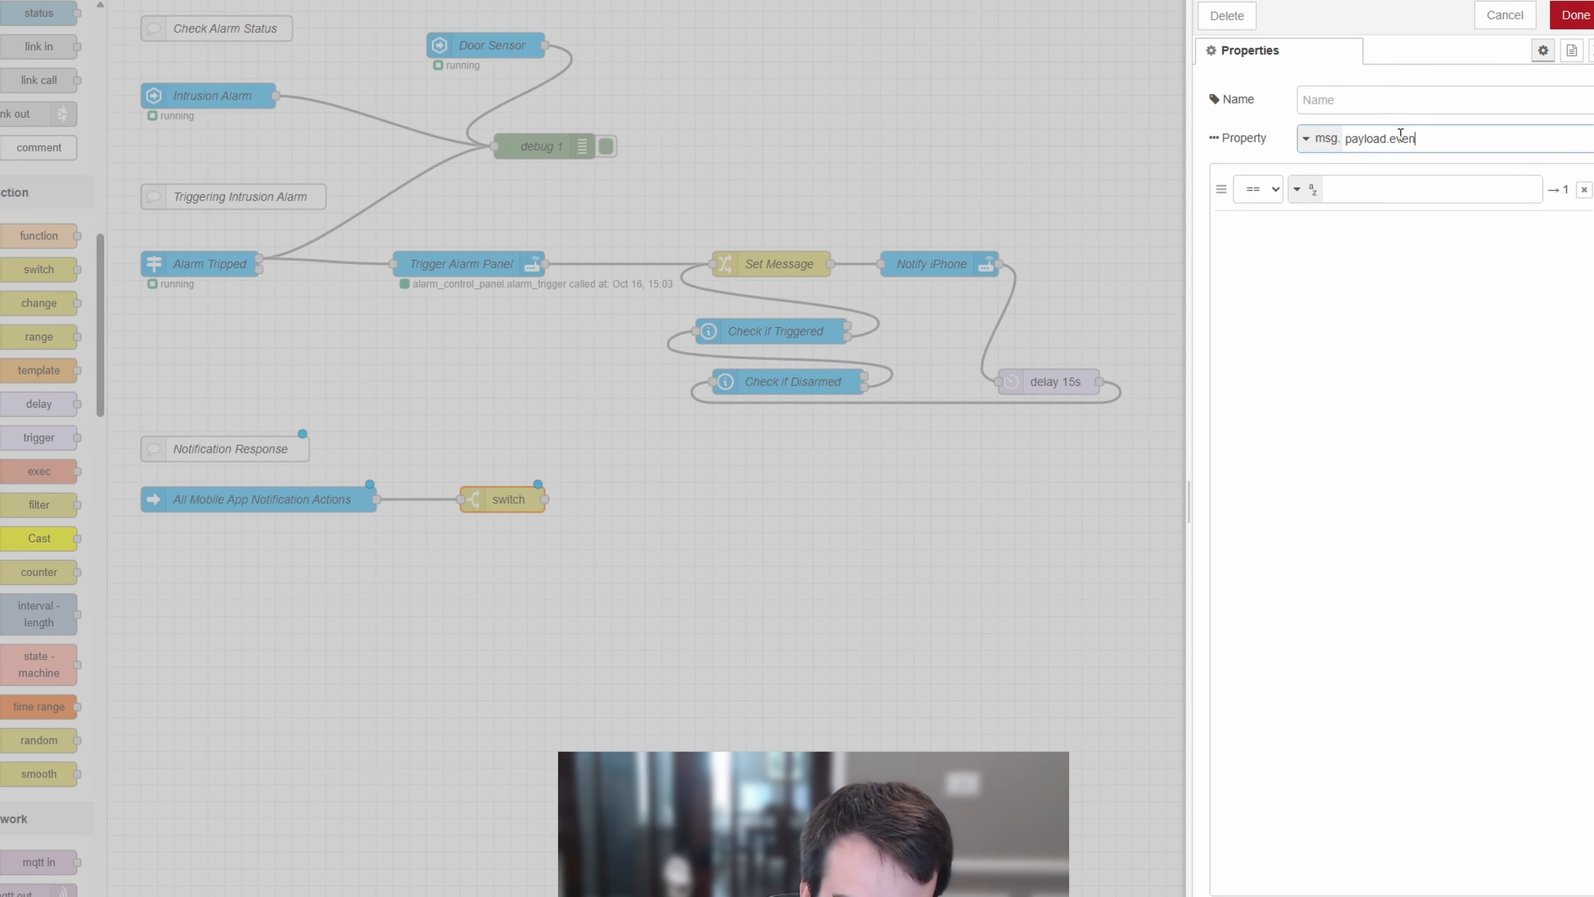
text(t.ad)
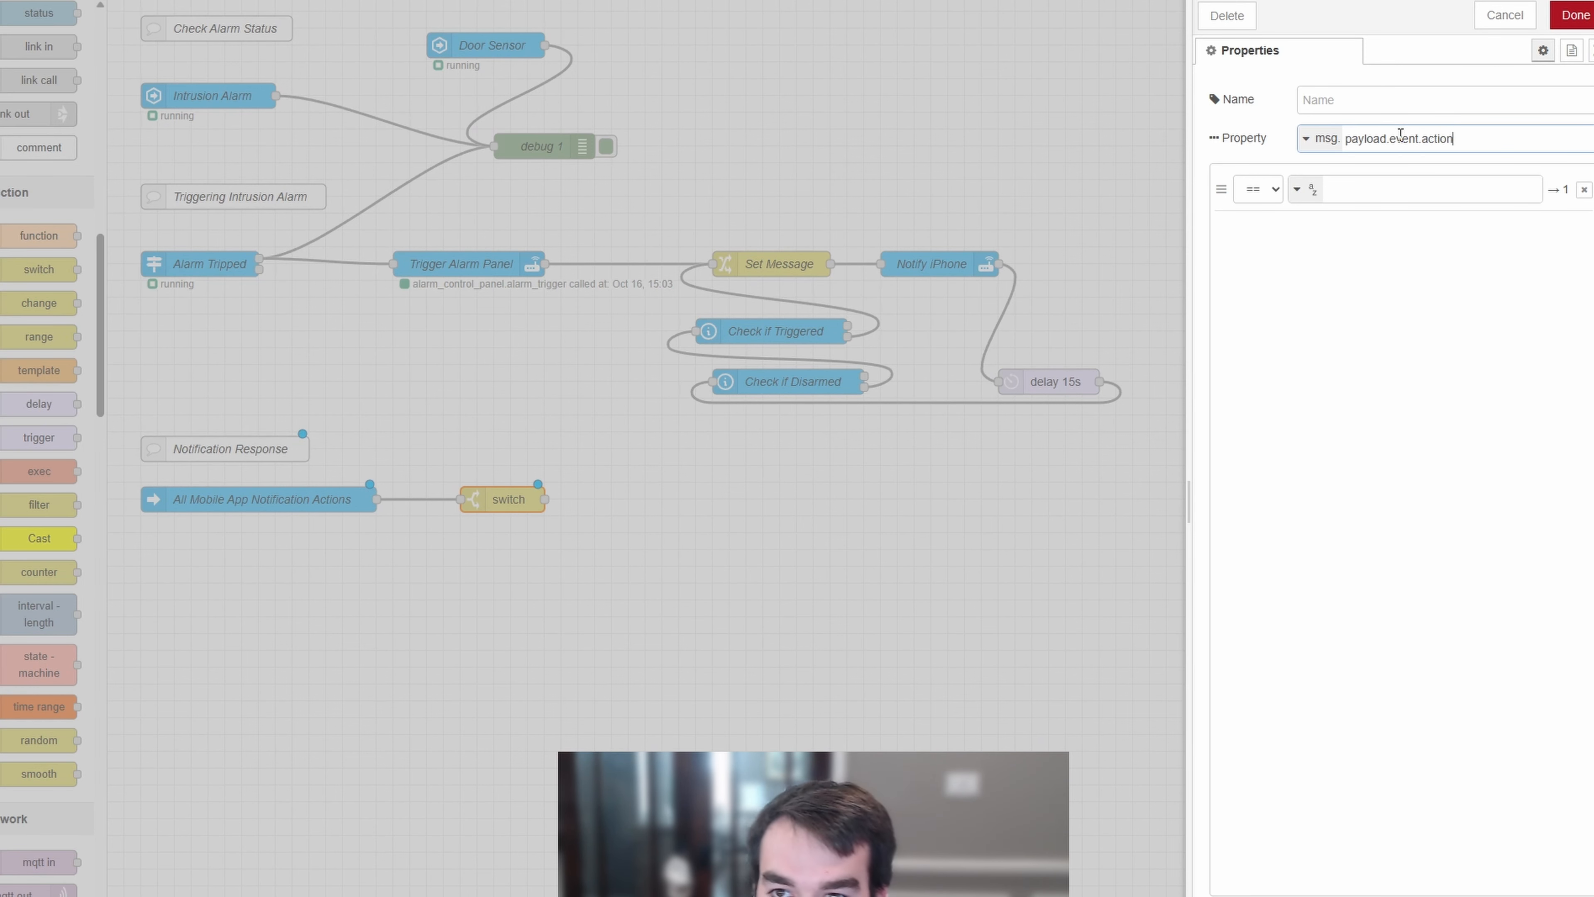
Give the switch two equality rules, TURN_OFF_SECURITY_ALARM for output 1 and ACKNOWLEDGE for output 2, and save it
click(1352, 191)
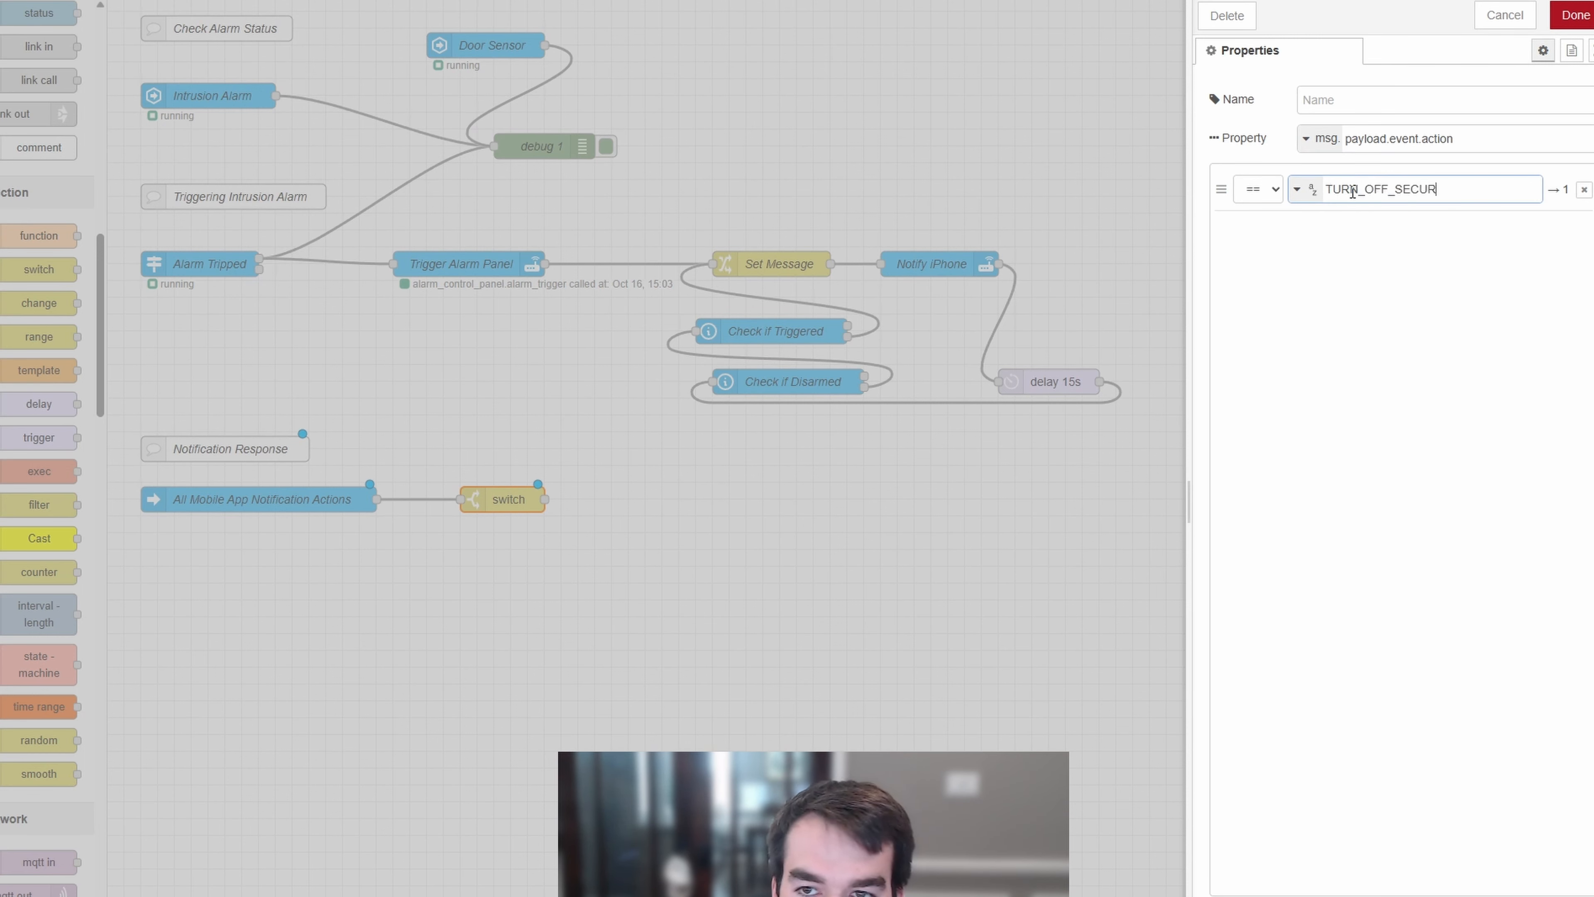
text(TURN_OFF_SECURITY_ALARM)
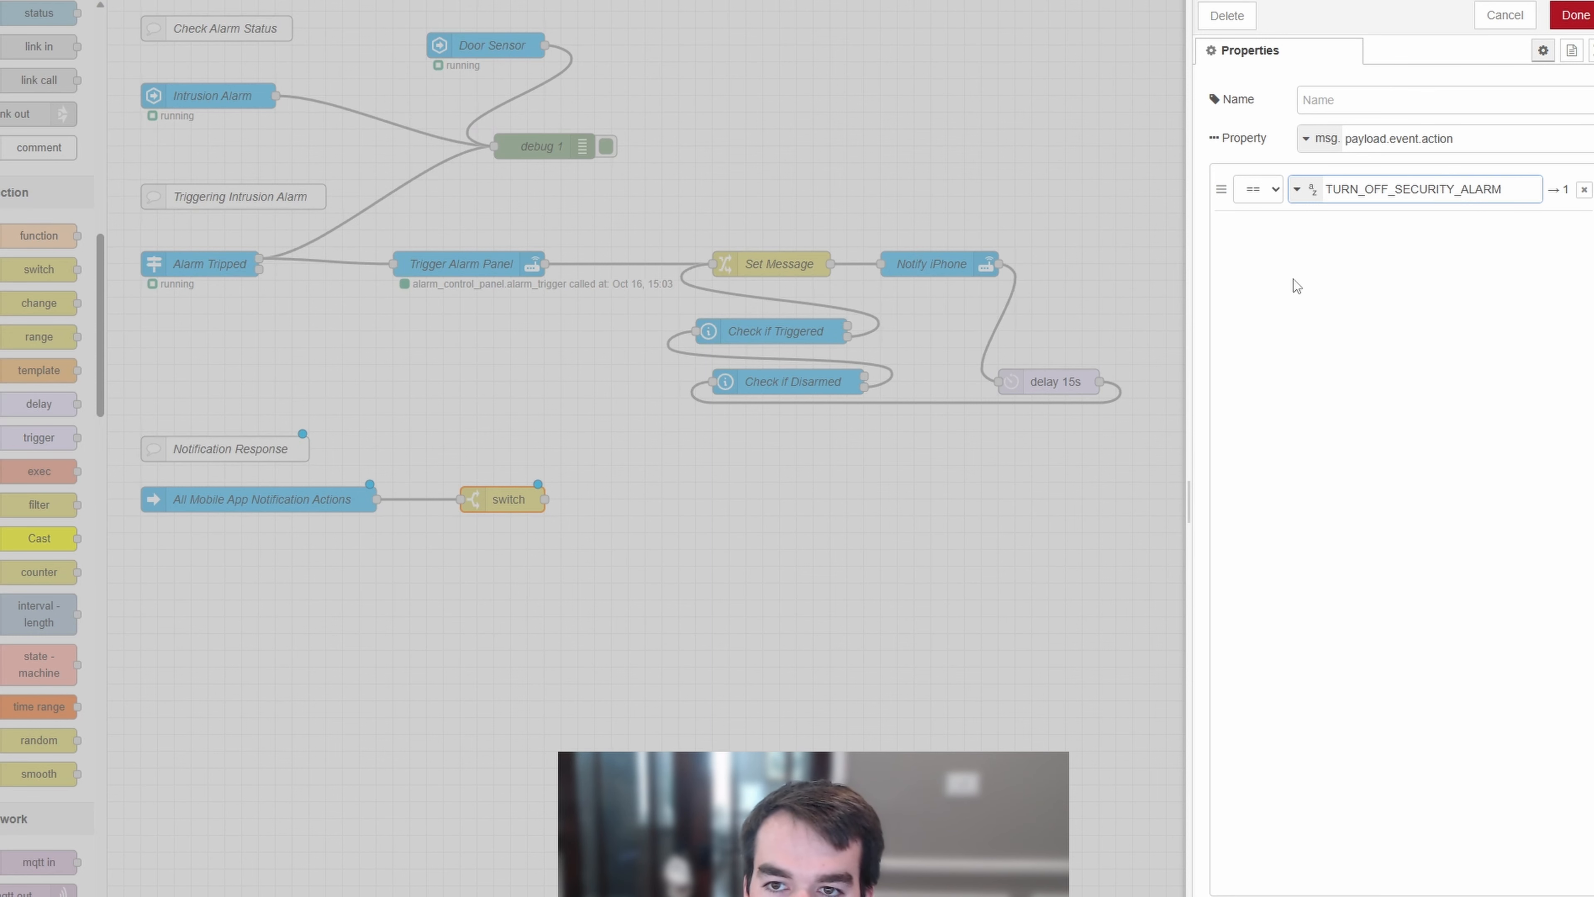
click(1226, 884)
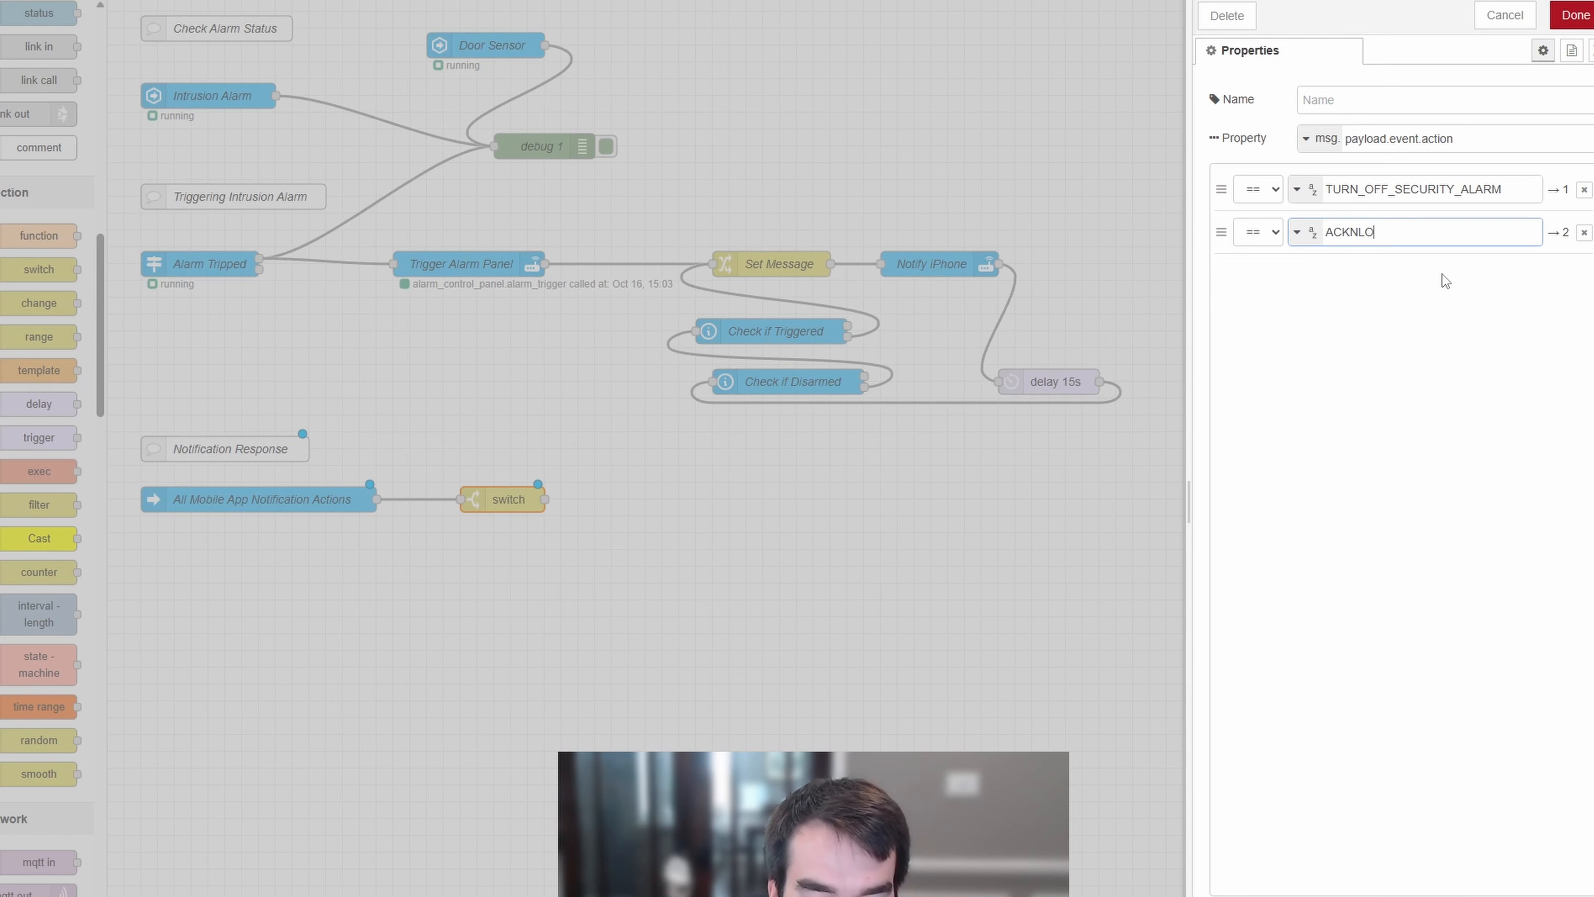
key(BackSpace)
key(BackSpace)
key(BackSpace)
key(BackSpace)
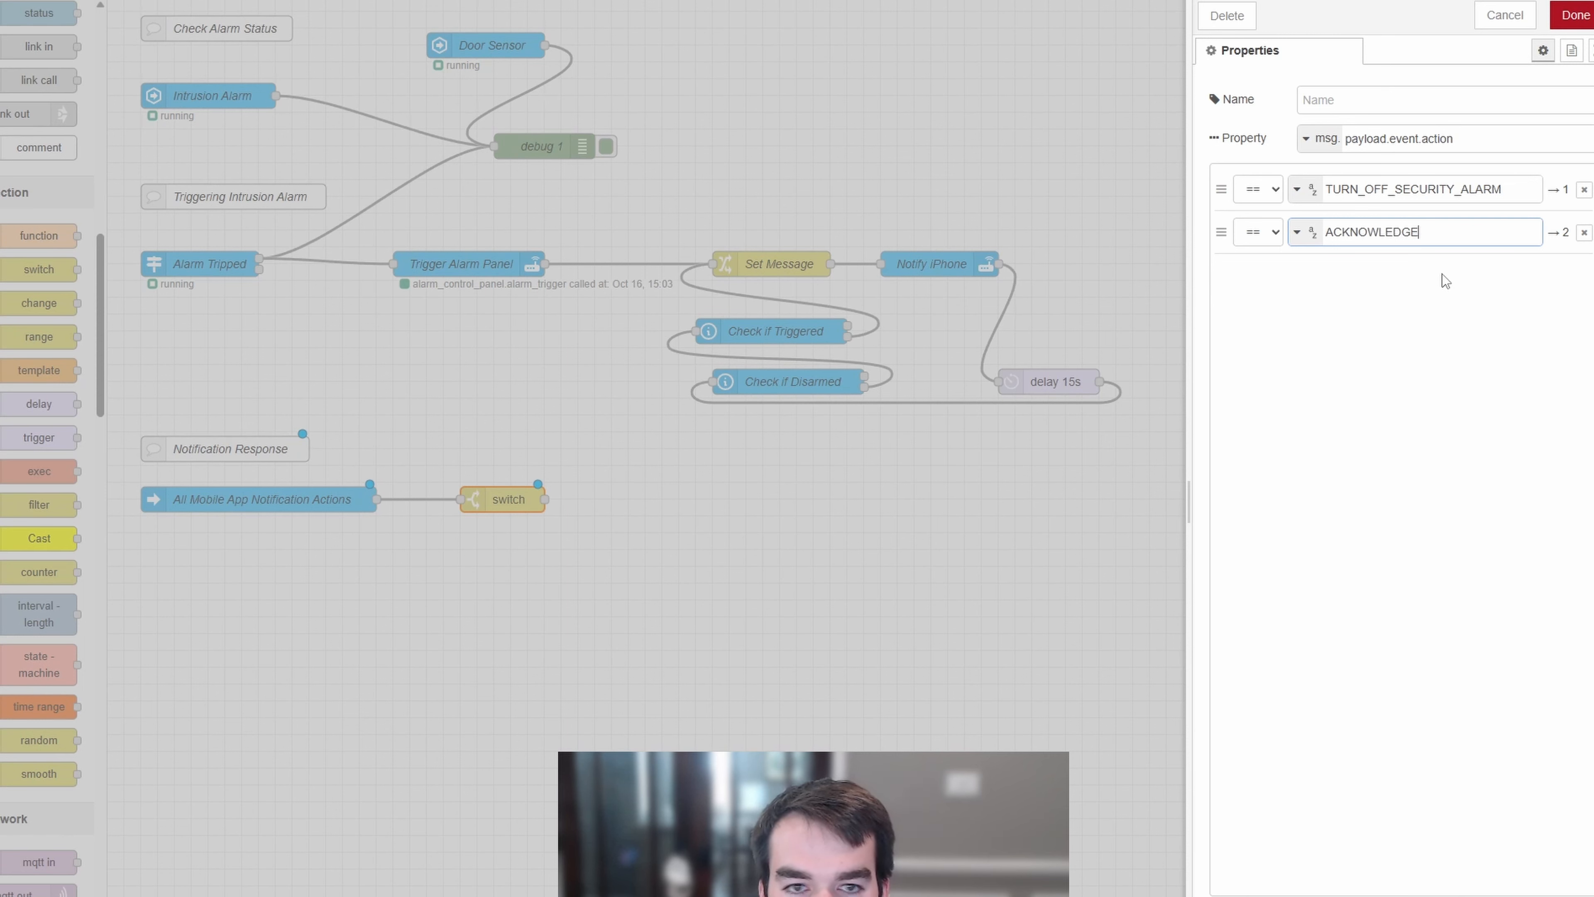
click(1446, 281)
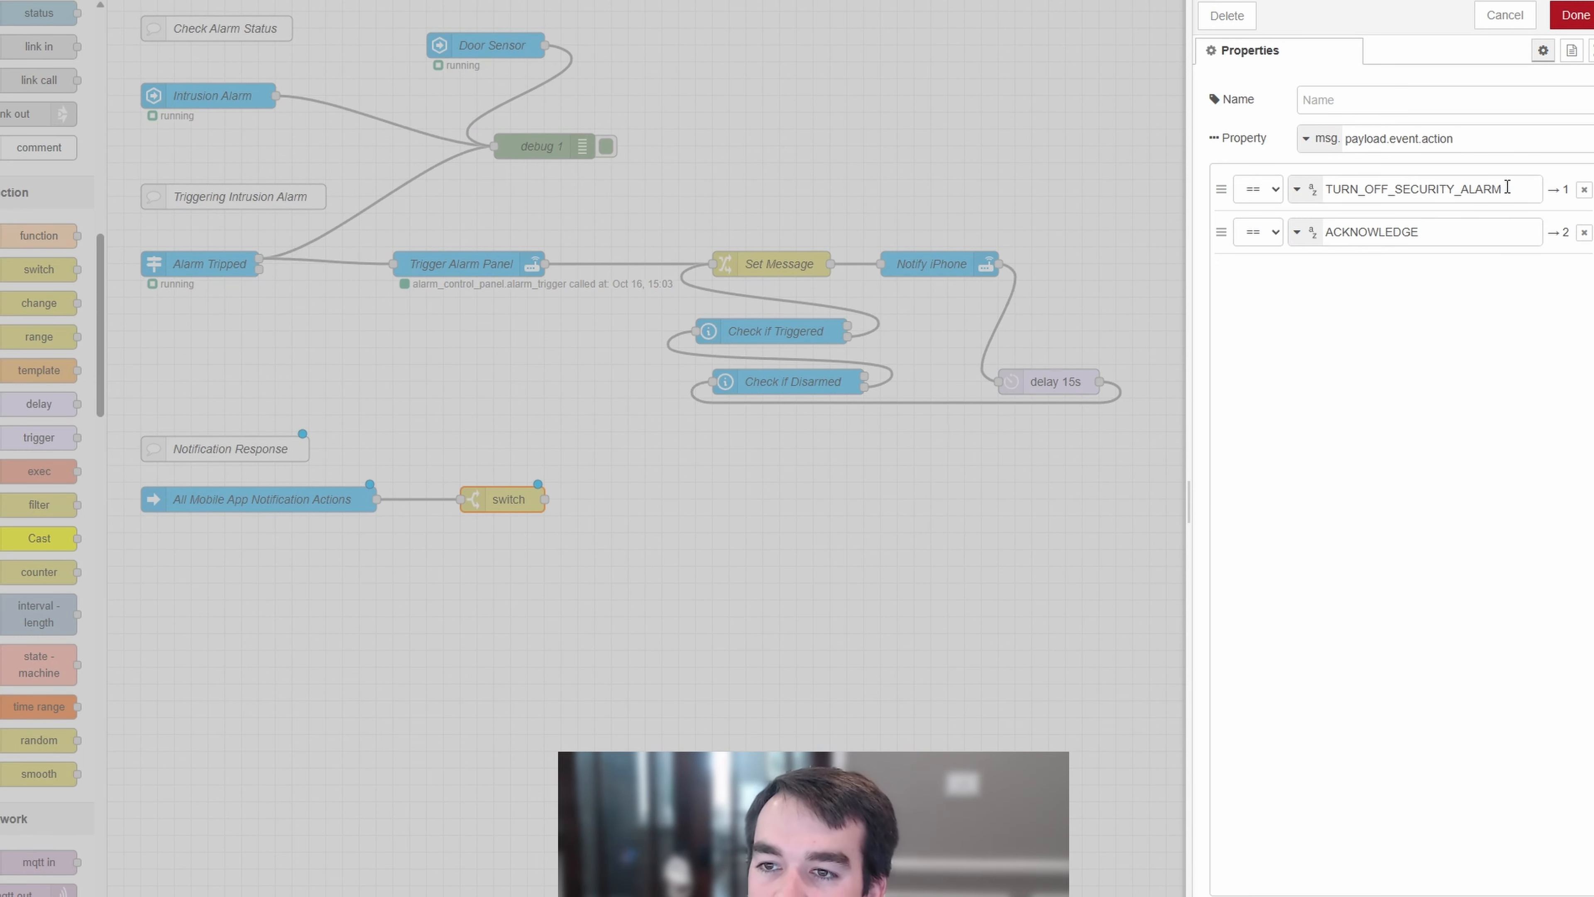
click(1572, 15)
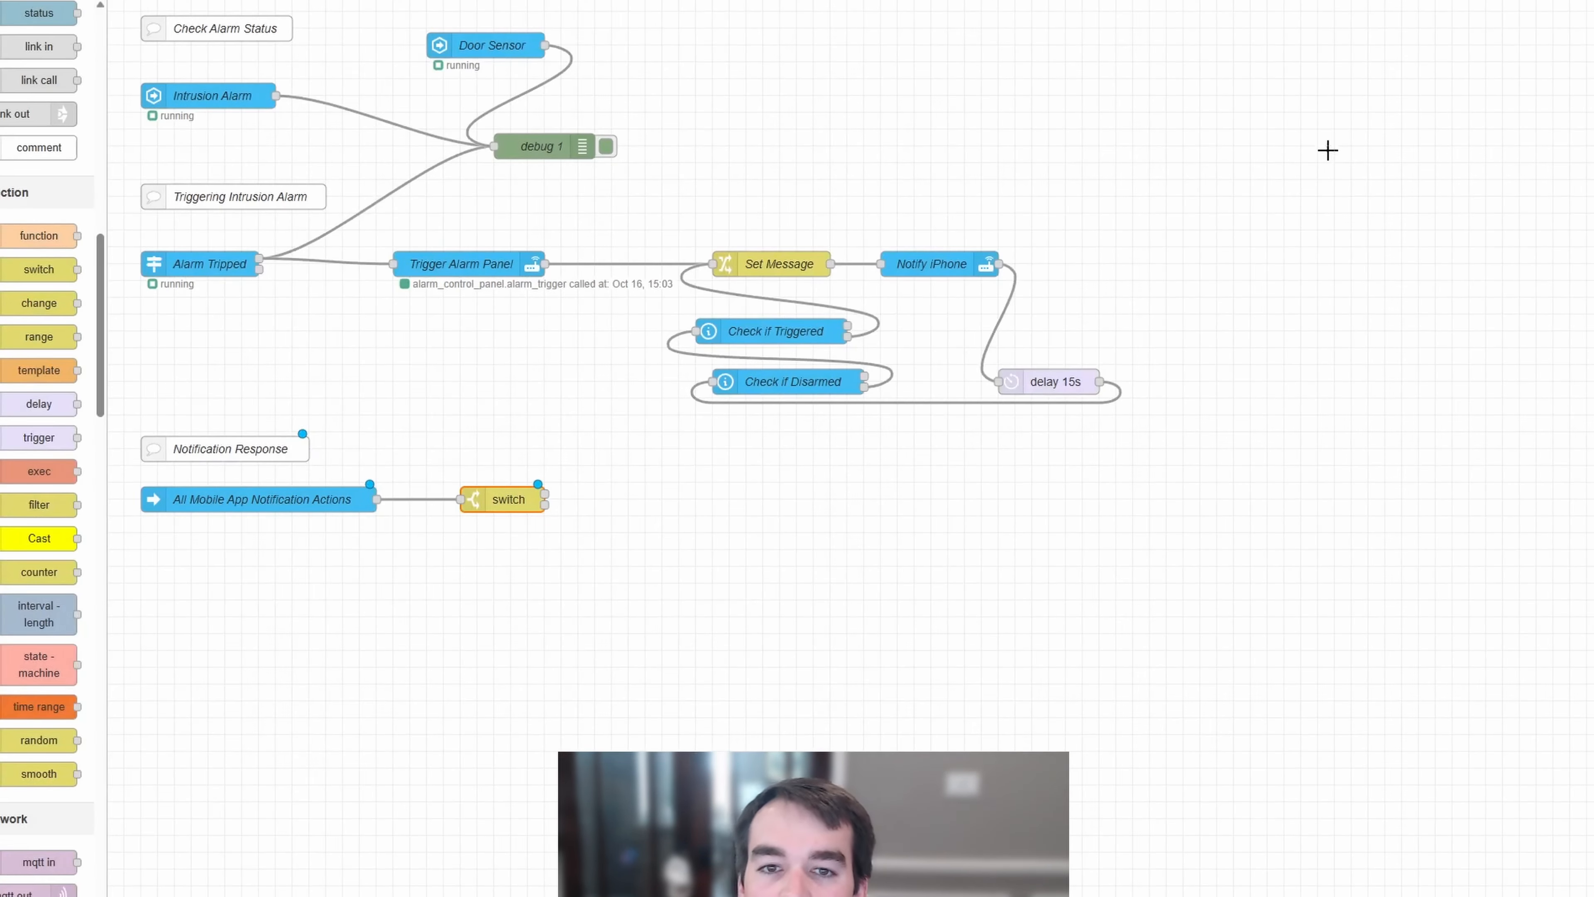
Compare the action names in Notify iPhone's data with the settings of All Mobile App Notification Actions and the switch's output rules
double_click(919, 256)
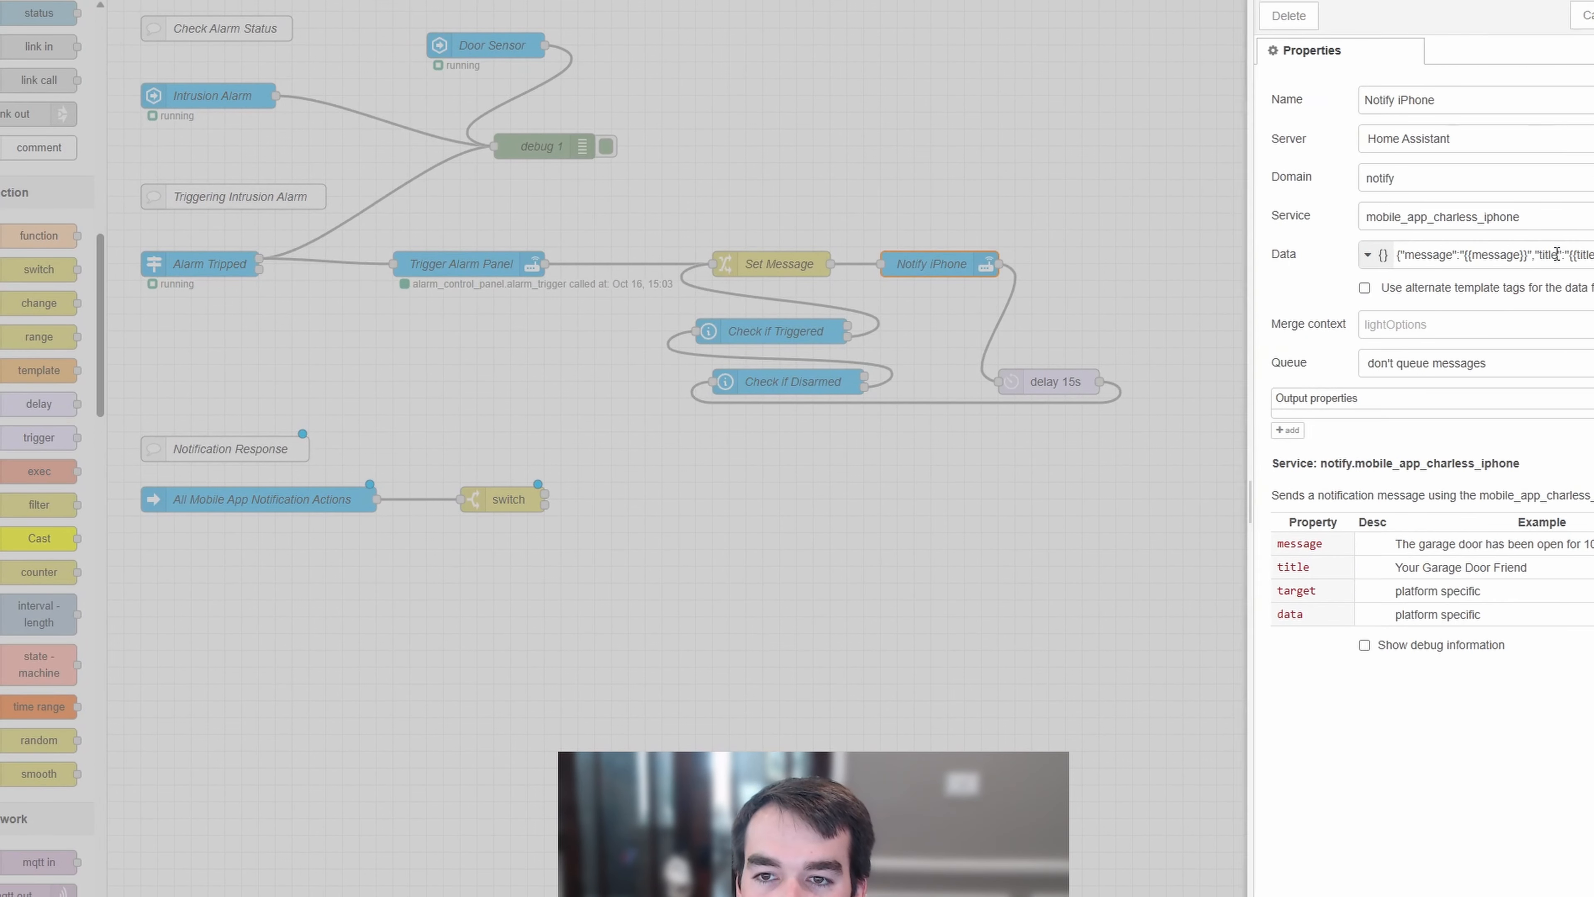
click(1566, 256)
drag(1274, 322, 1429, 322)
click(1350, 321)
click(1575, 15)
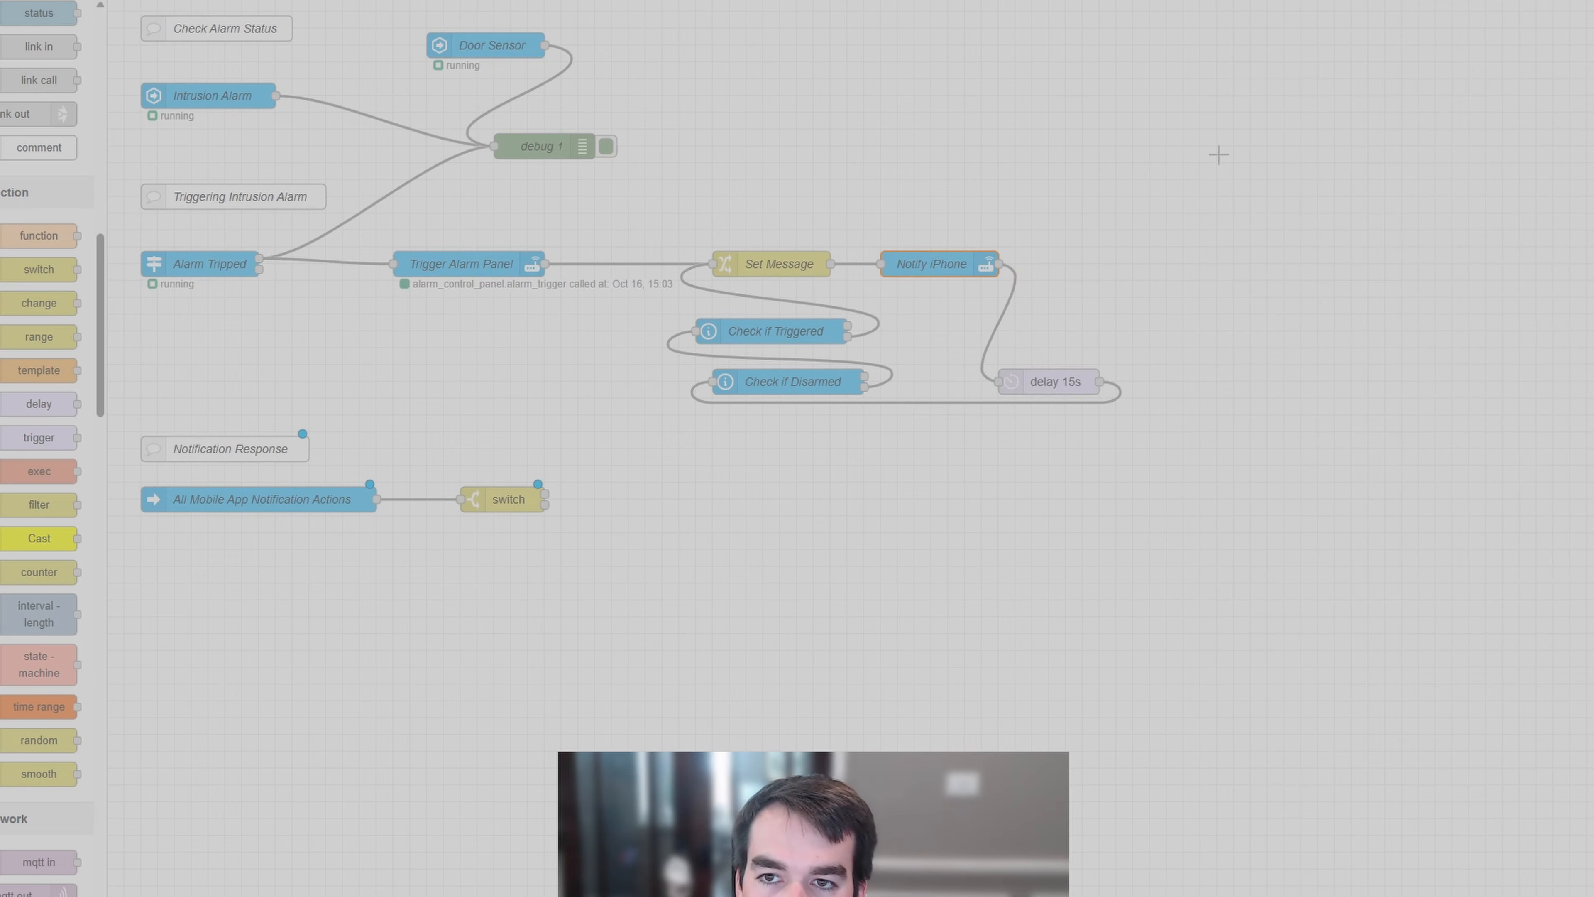
double_click(277, 502)
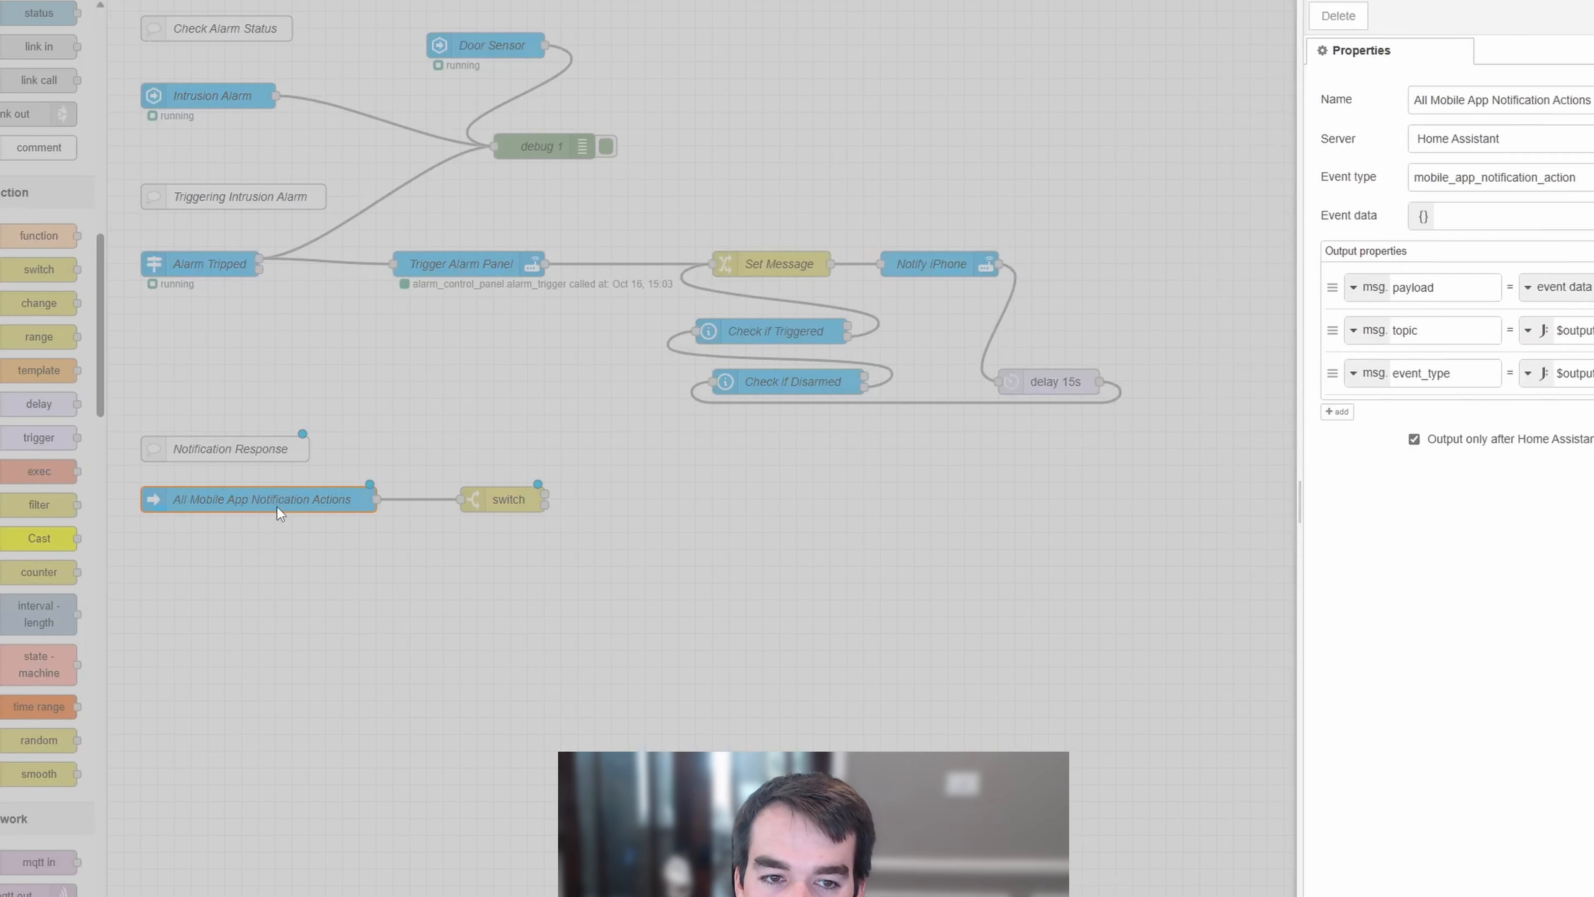
key(Escape)
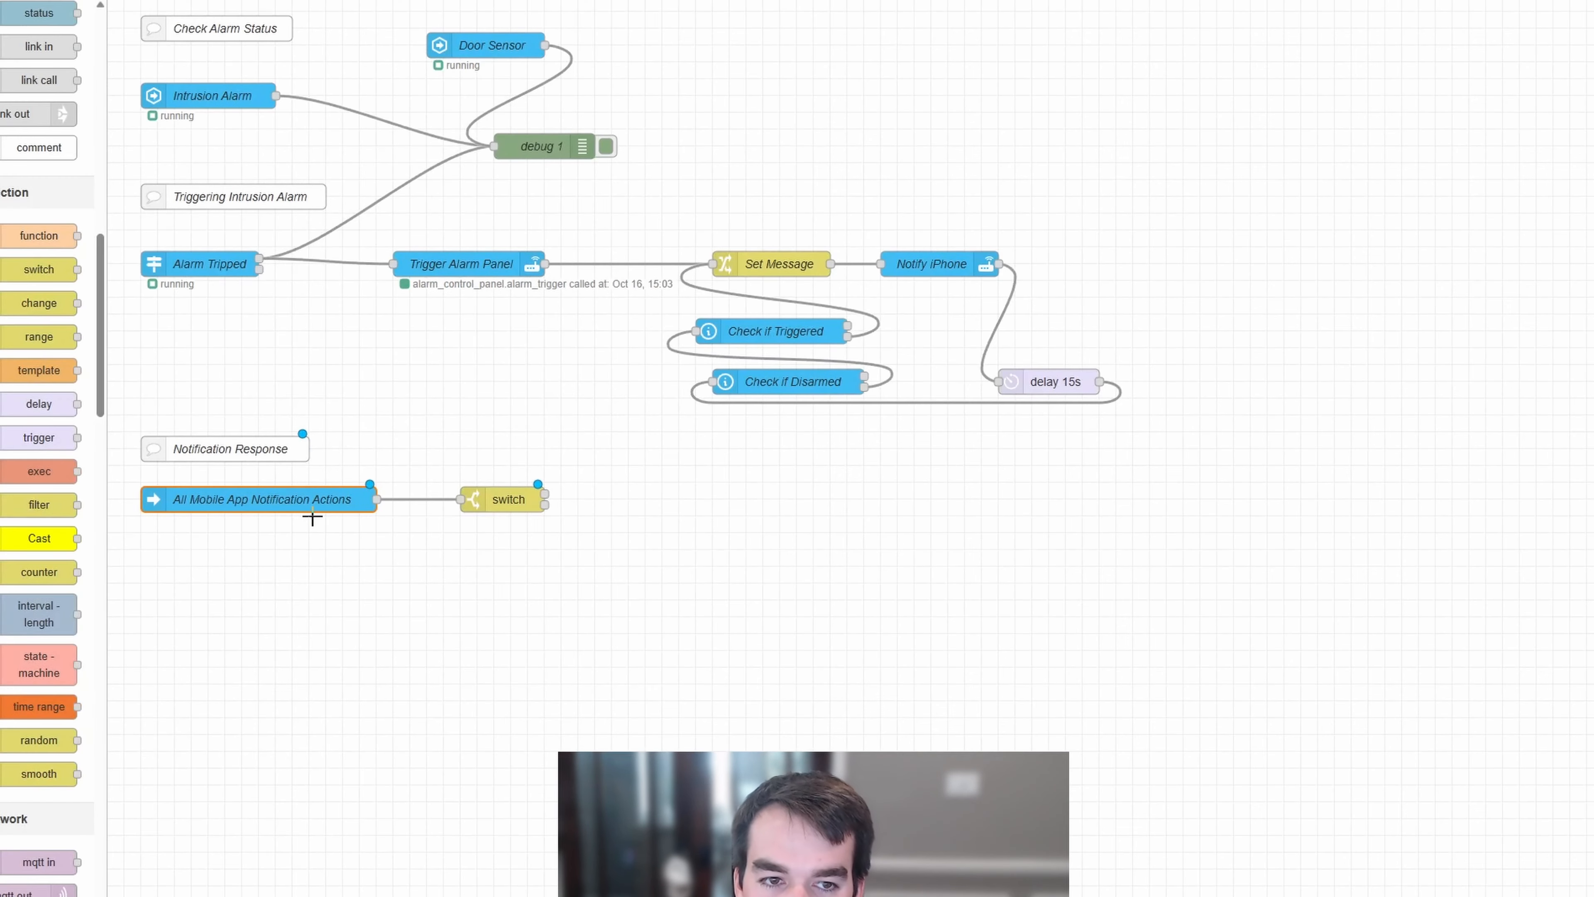
click(502, 498)
double_click(502, 499)
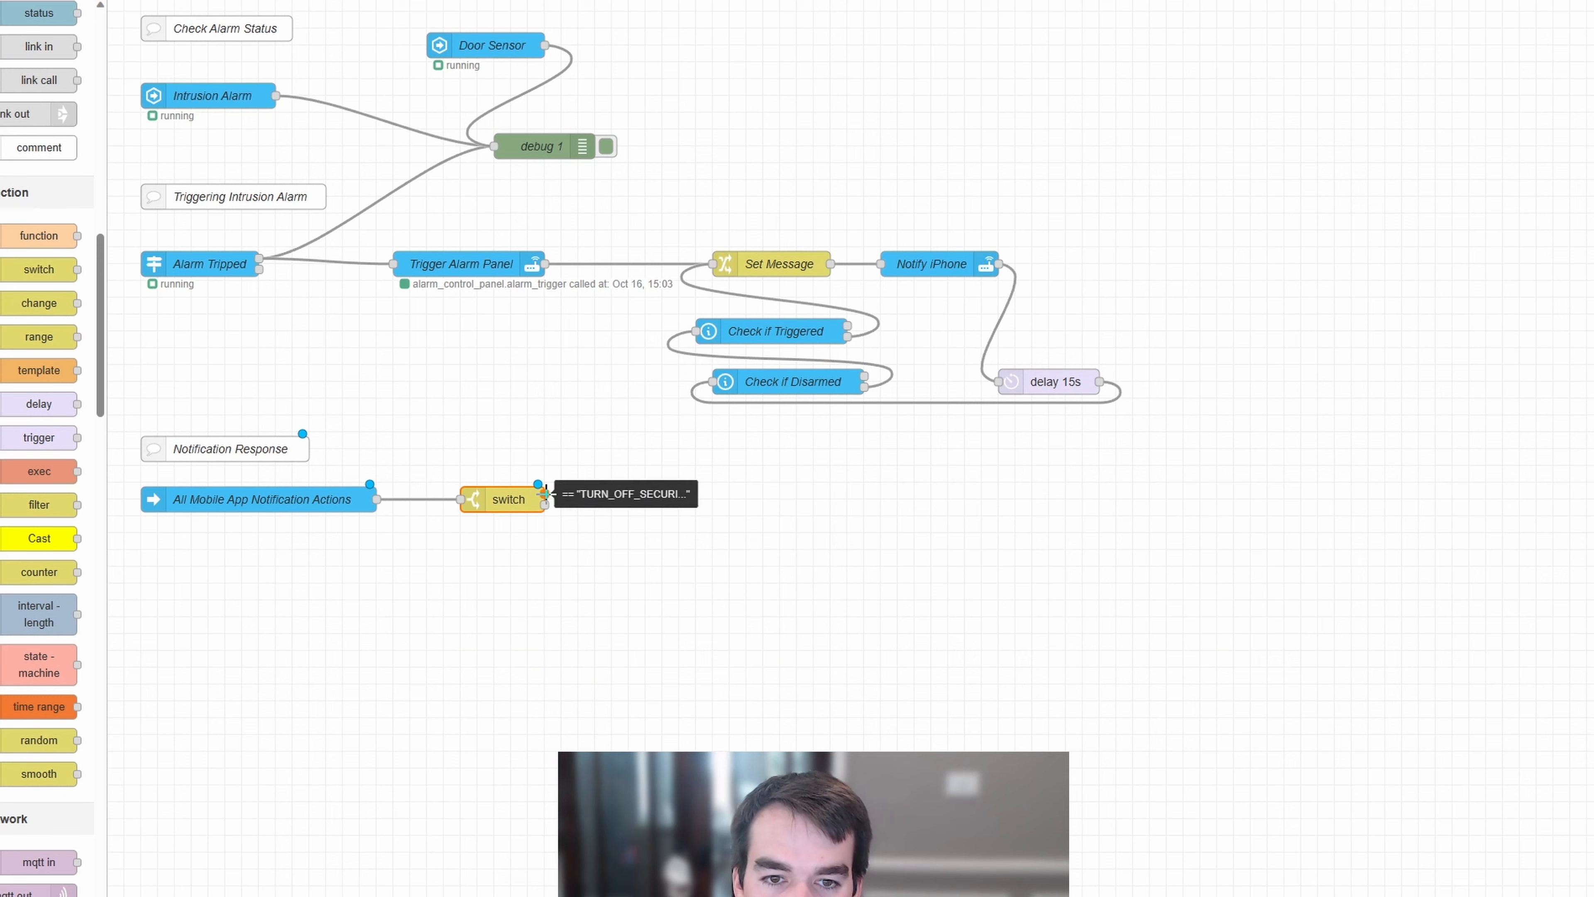
click(691, 475)
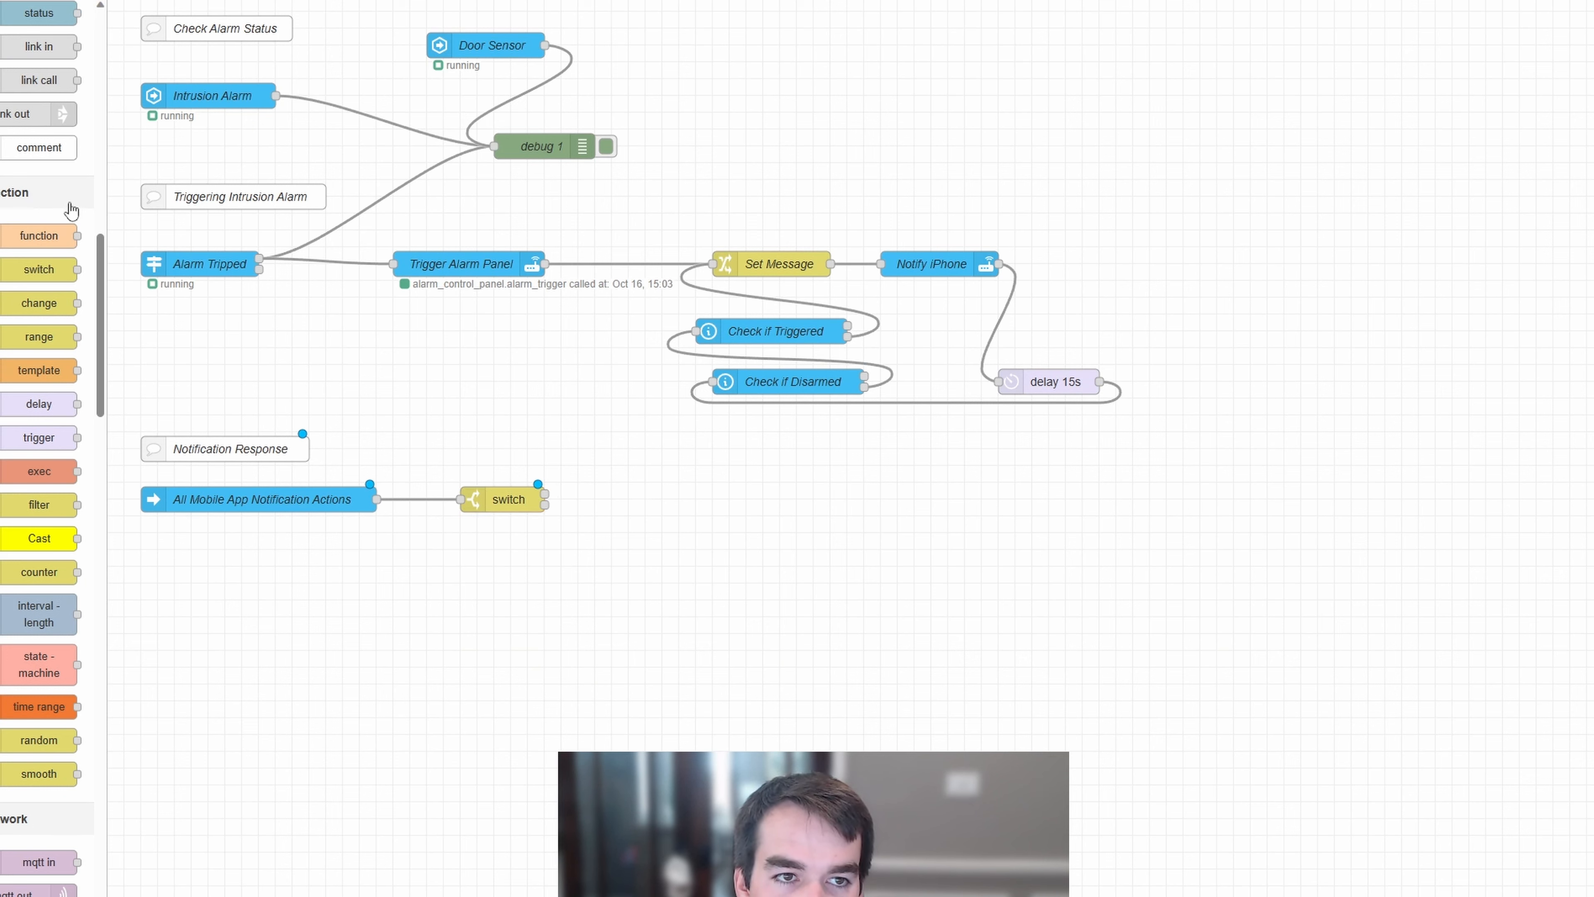
Place a call service node after the switch, wire it to the switch's first output and name it Disarm Alarm
scroll(68, 212, up, 10)
drag(38, 88, 703, 483)
drag(543, 494, 645, 482)
double_click(702, 482)
text(Disarm Alarm)
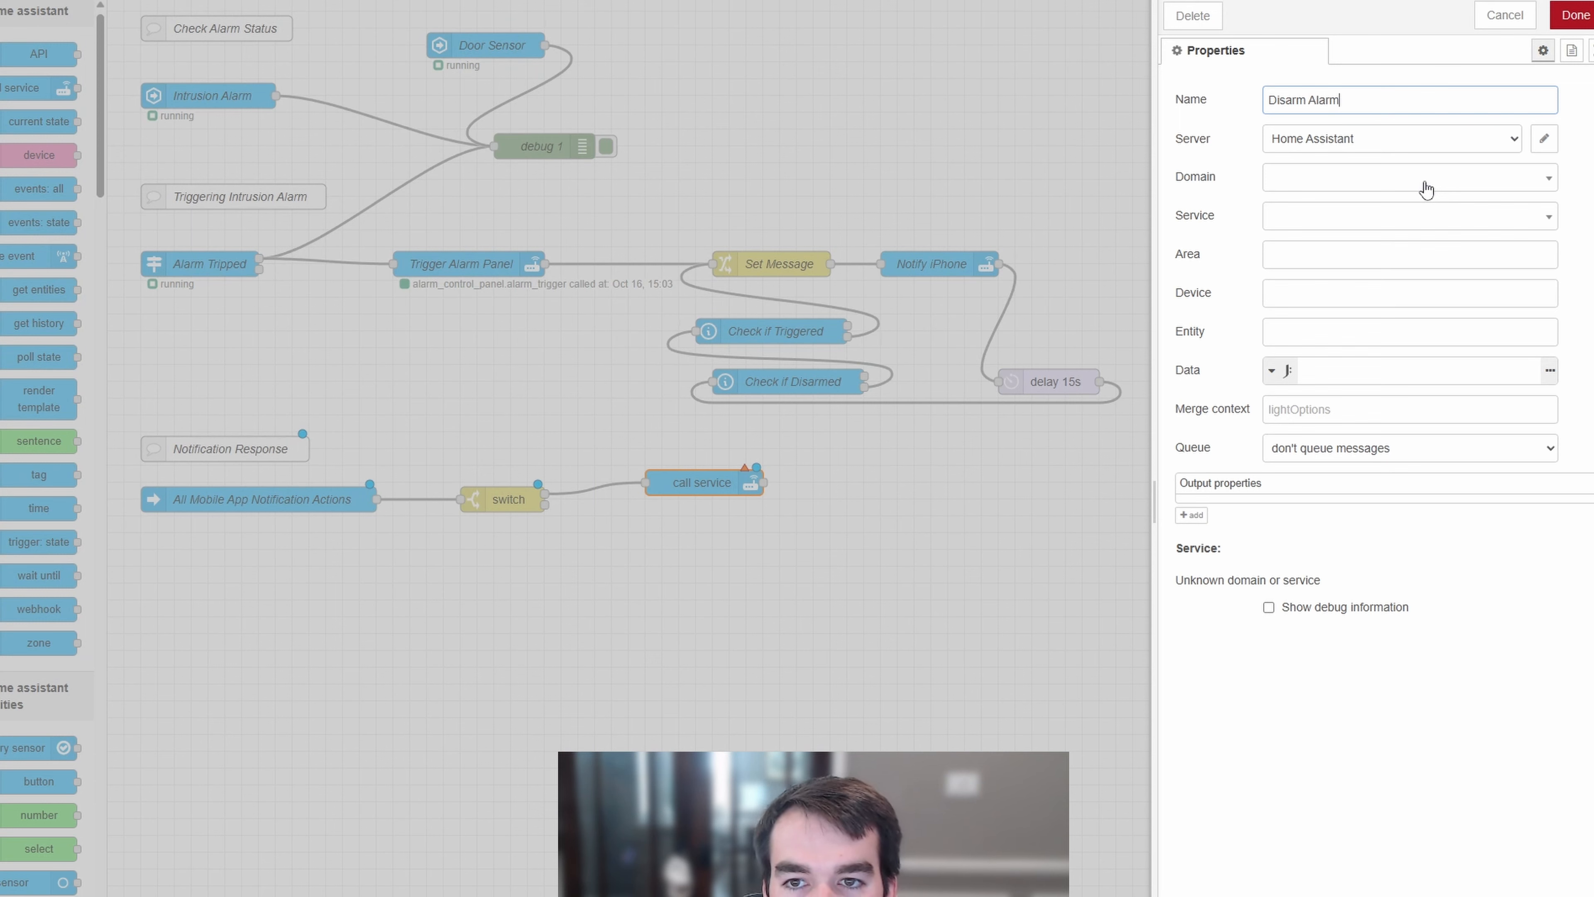
Set Disarm Alarm's domain to alarm_control_panel, service to alarm_disarm and entity to Intrusion Alarm, and save the node
click(1426, 188)
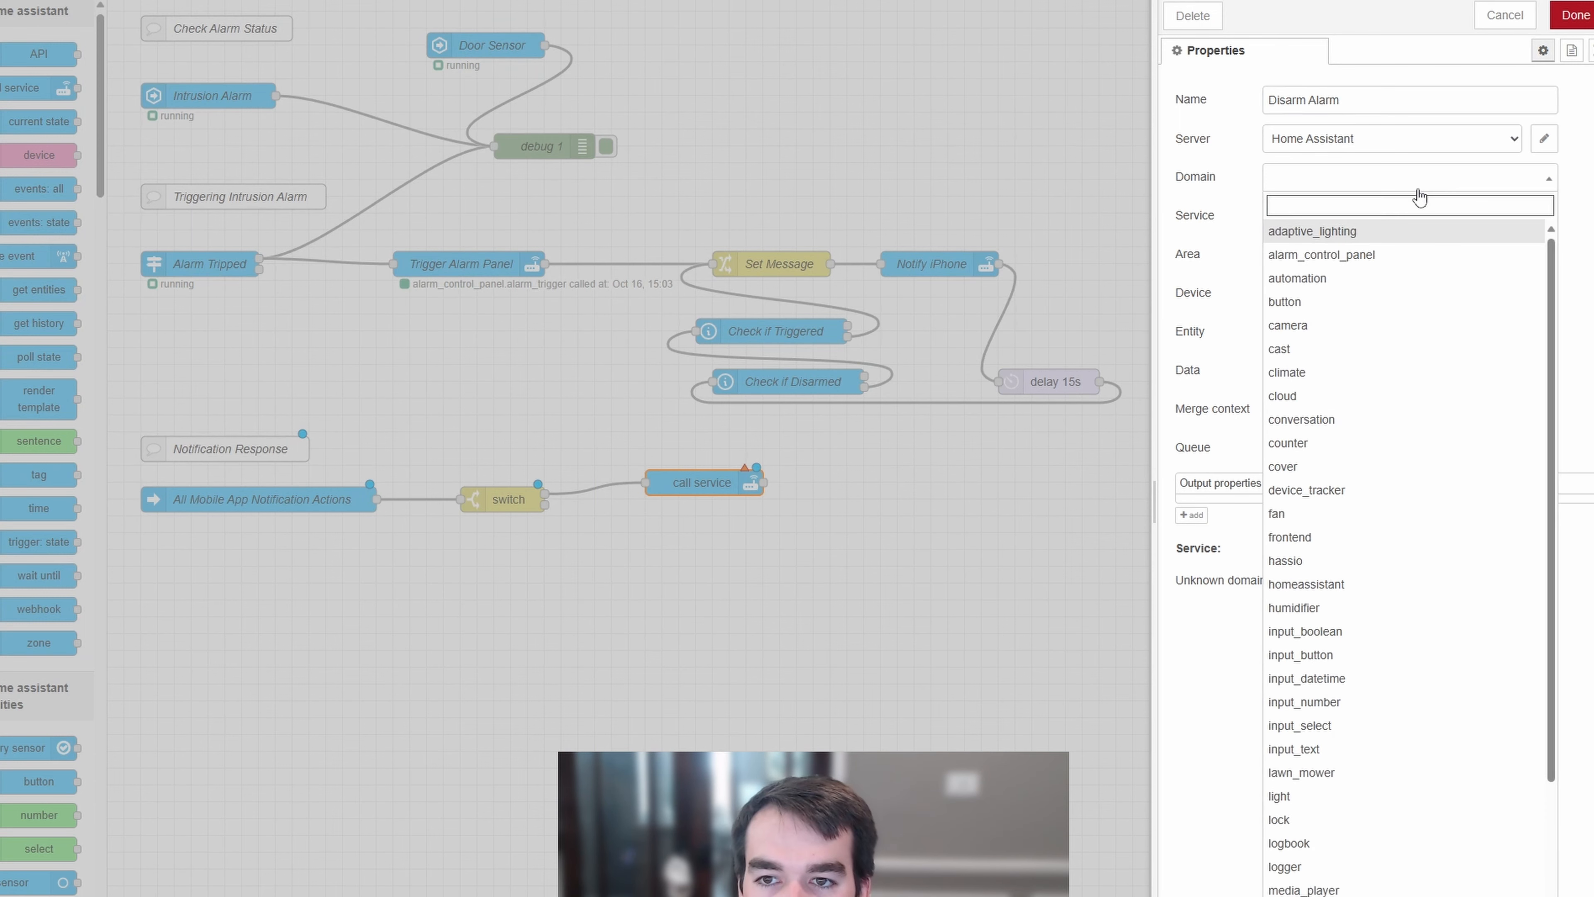
click(1366, 255)
click(1343, 221)
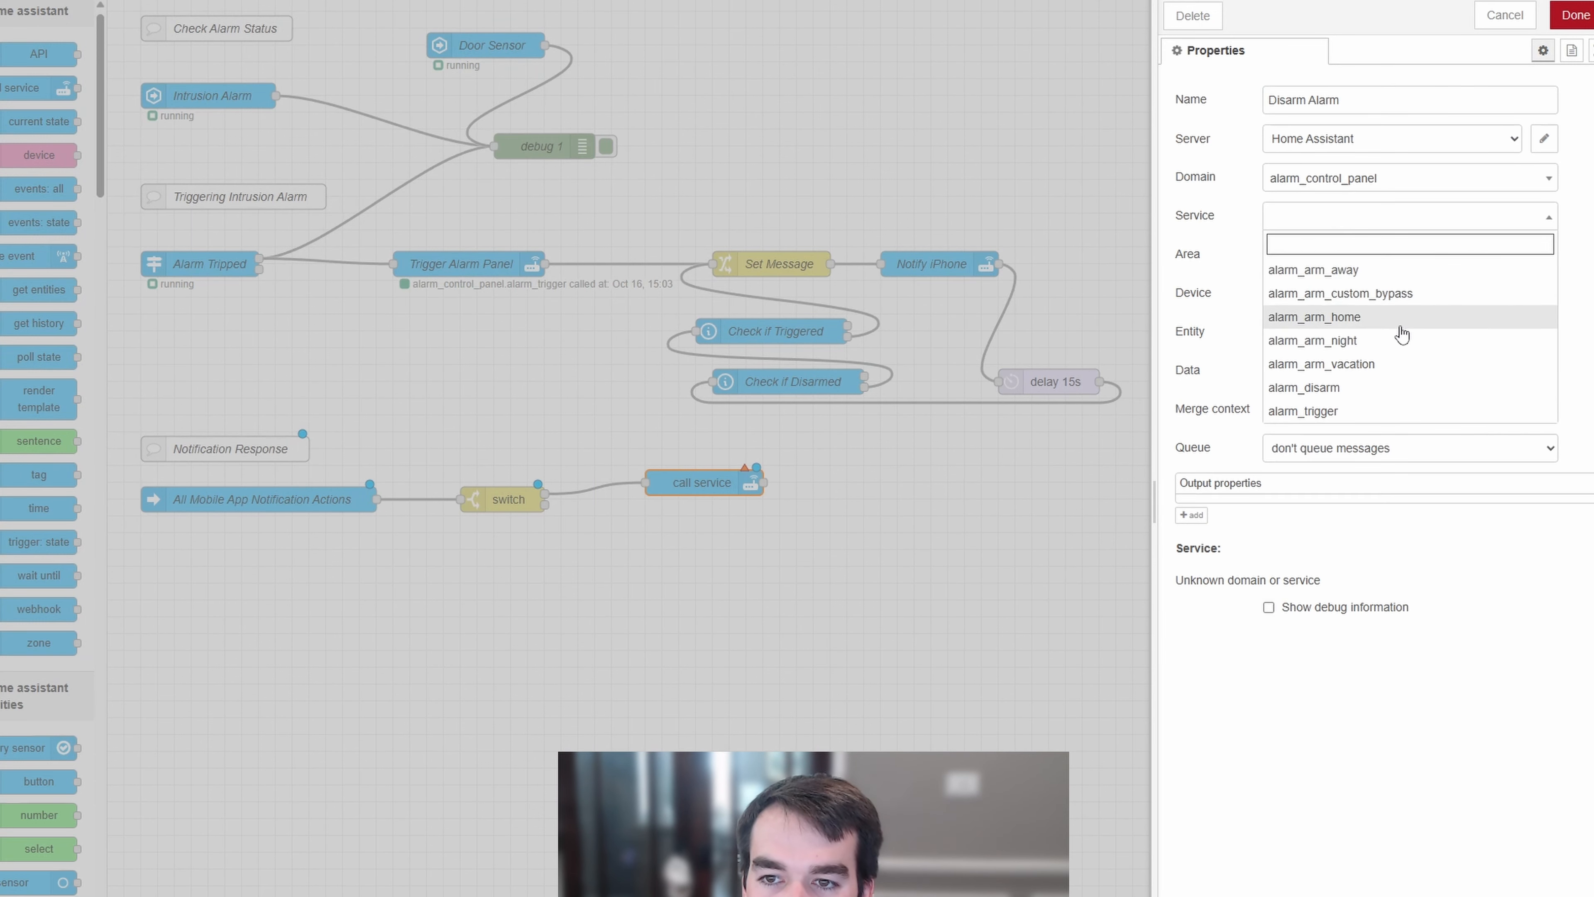
click(1372, 384)
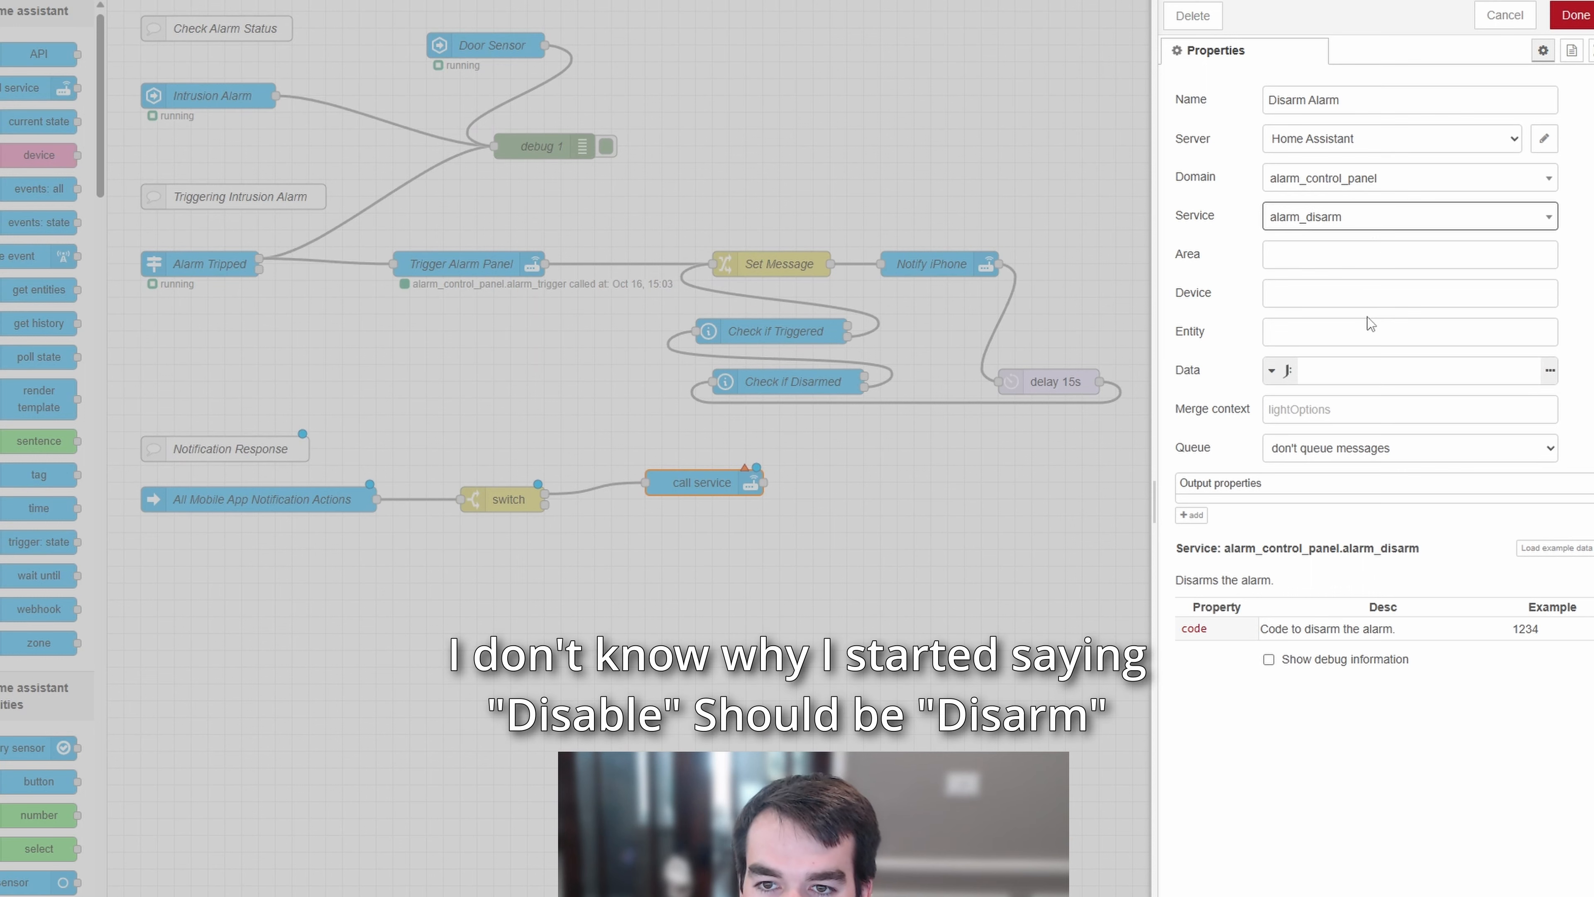
click(1322, 332)
text(alar)
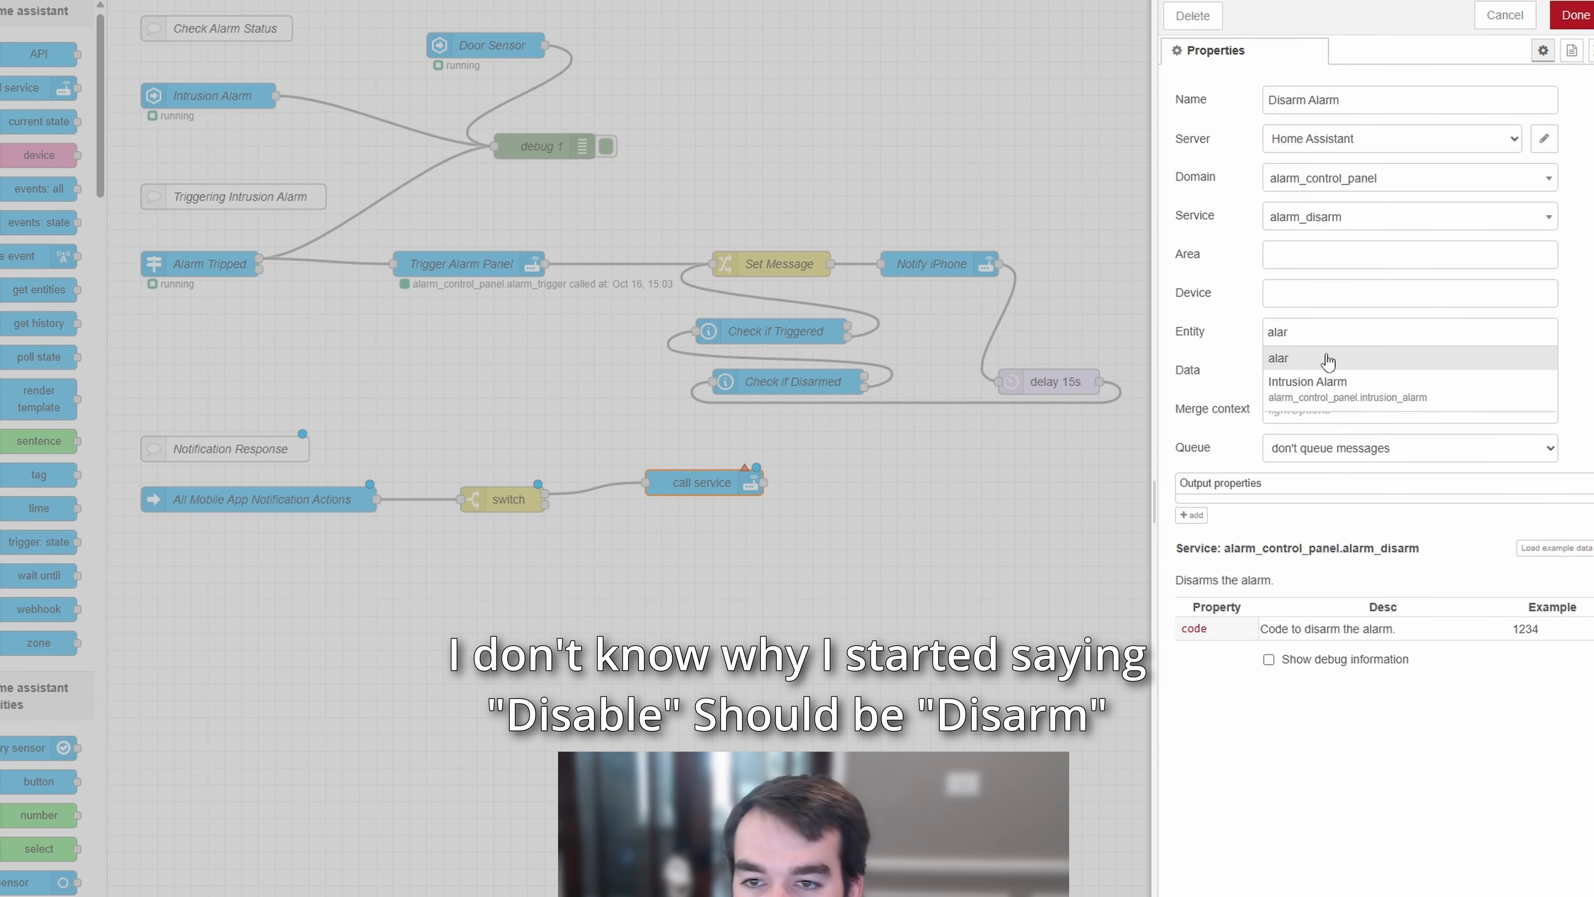
click(1327, 381)
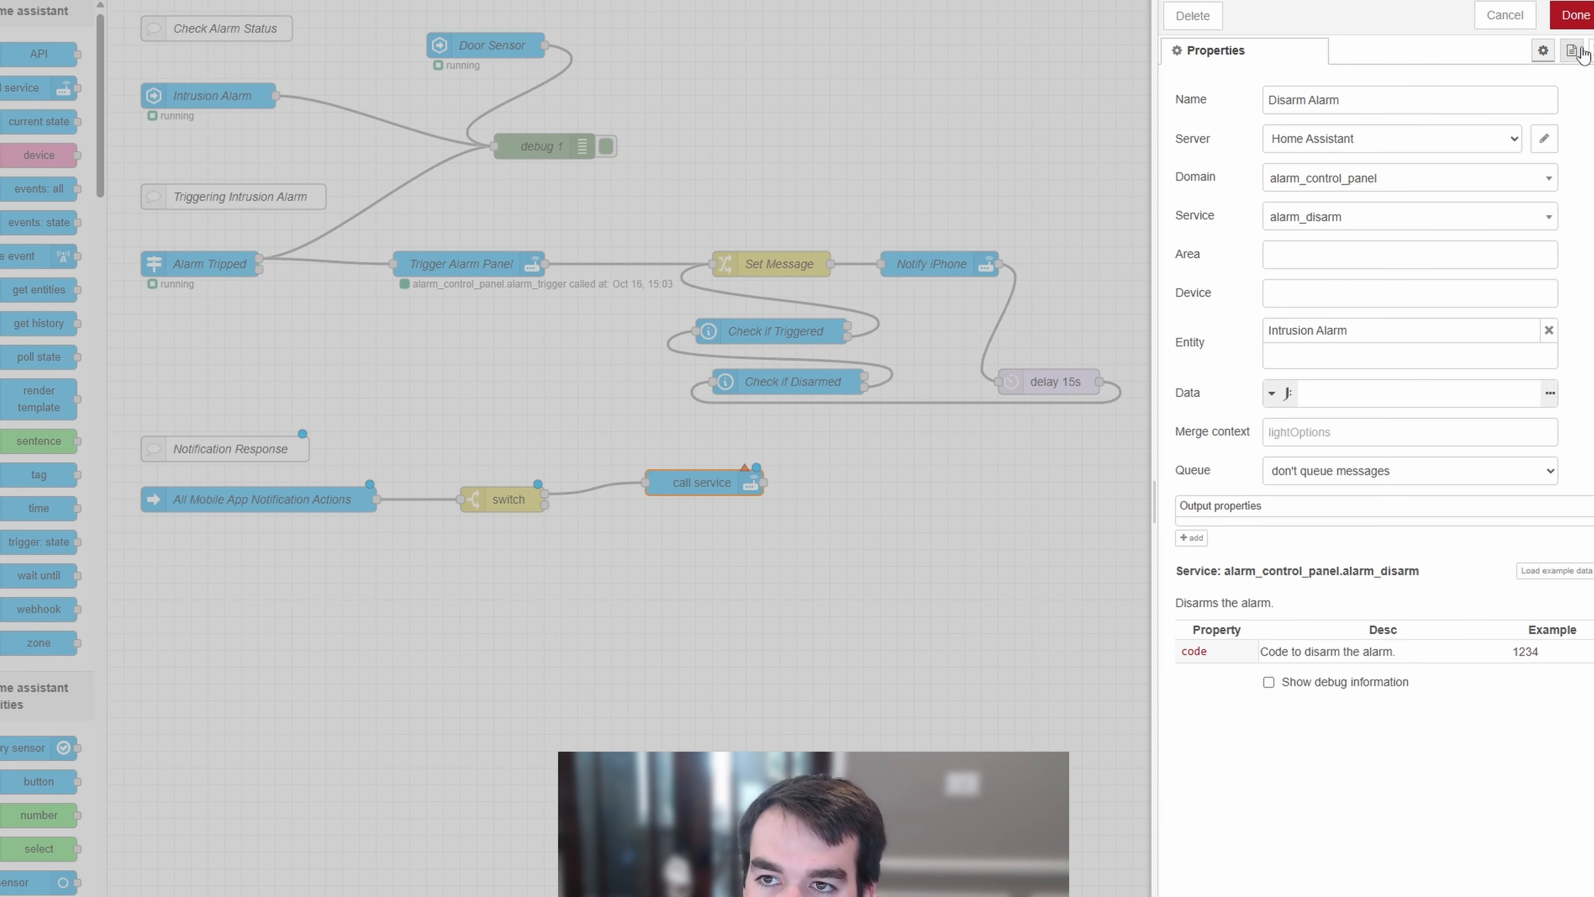
click(1576, 15)
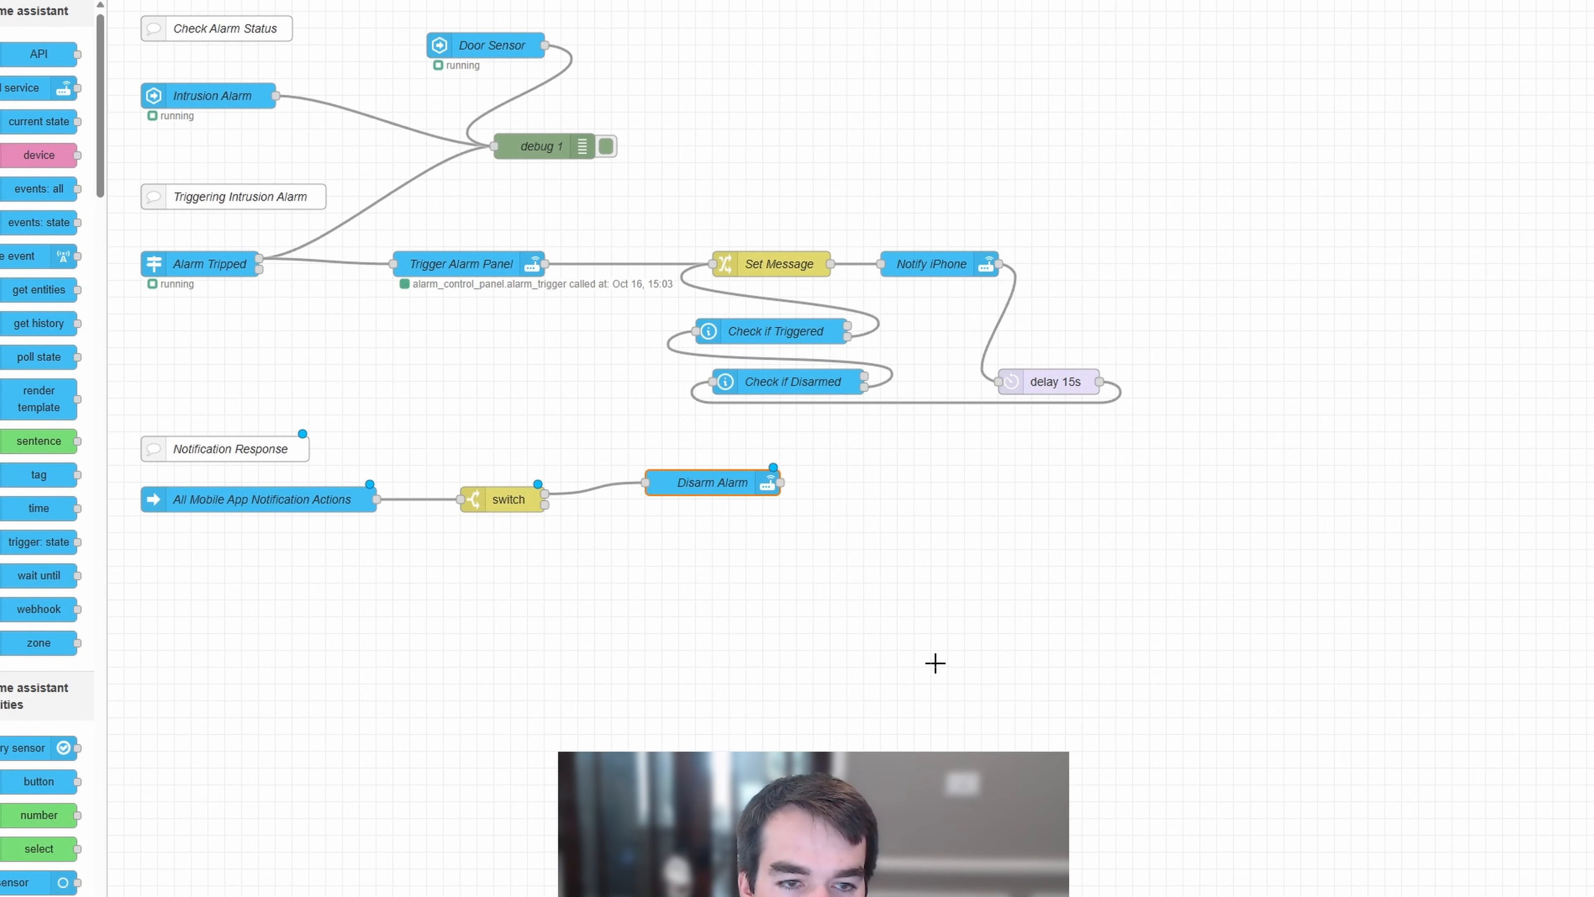
Place a current state node after Disarm Alarm, wire the two together and name it Check if Disarmed
scroll(816, 314, right, 5)
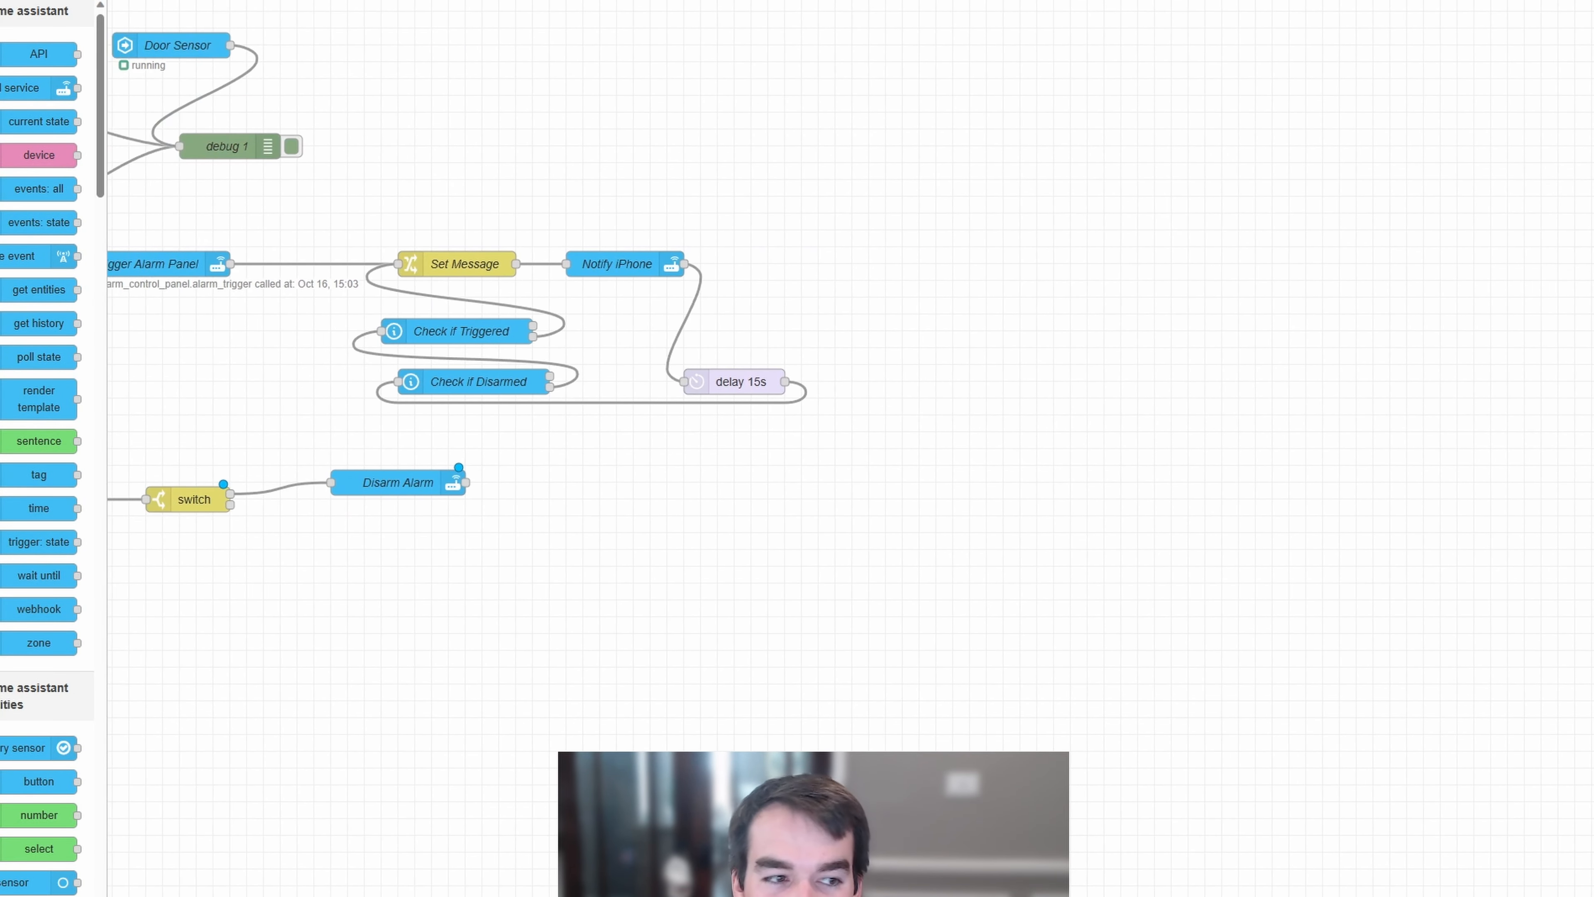
drag(50, 126, 613, 487)
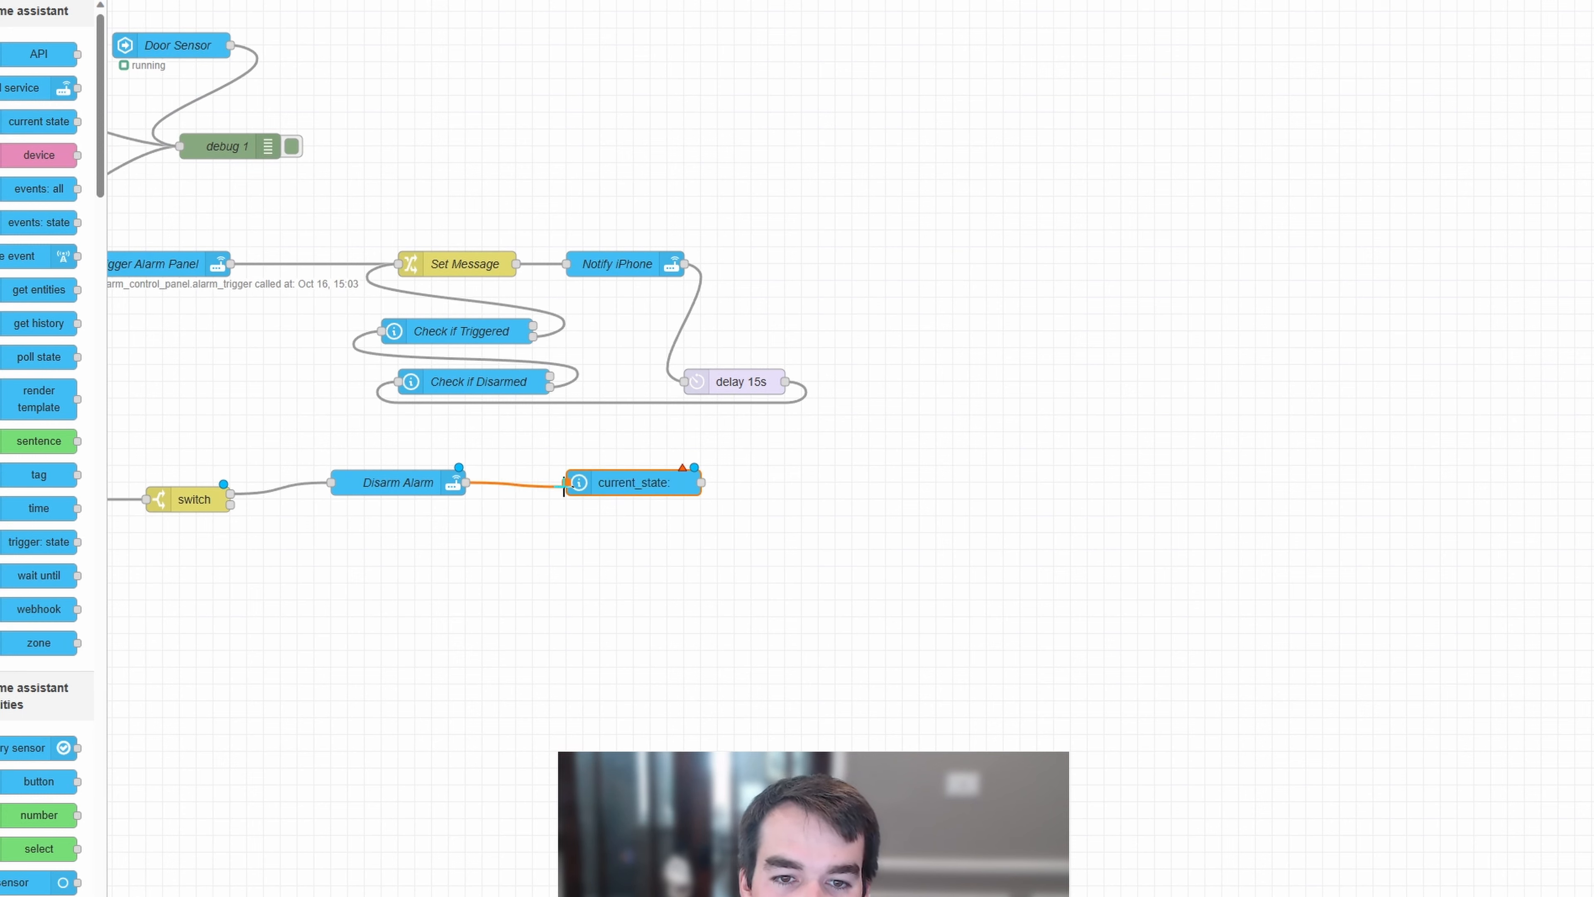
double_click(613, 488)
click(1441, 100)
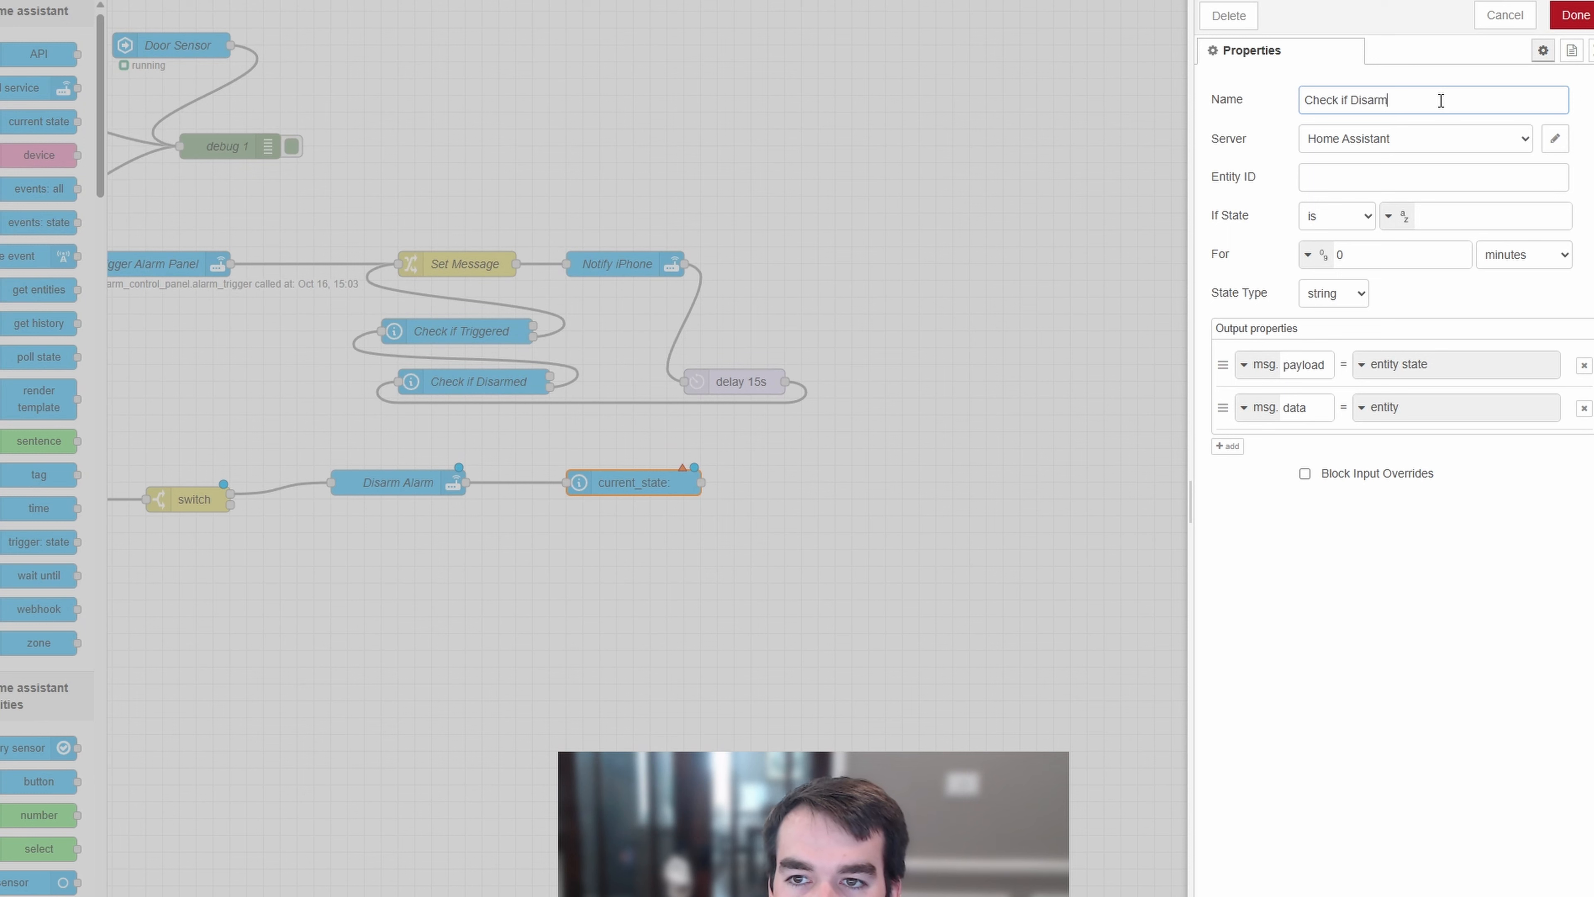
Set the new Check if Disarmed node's entity to alarm_control_panel.intrusion_alarm with the condition state is disarmed, and save it
click(1362, 165)
text(a)
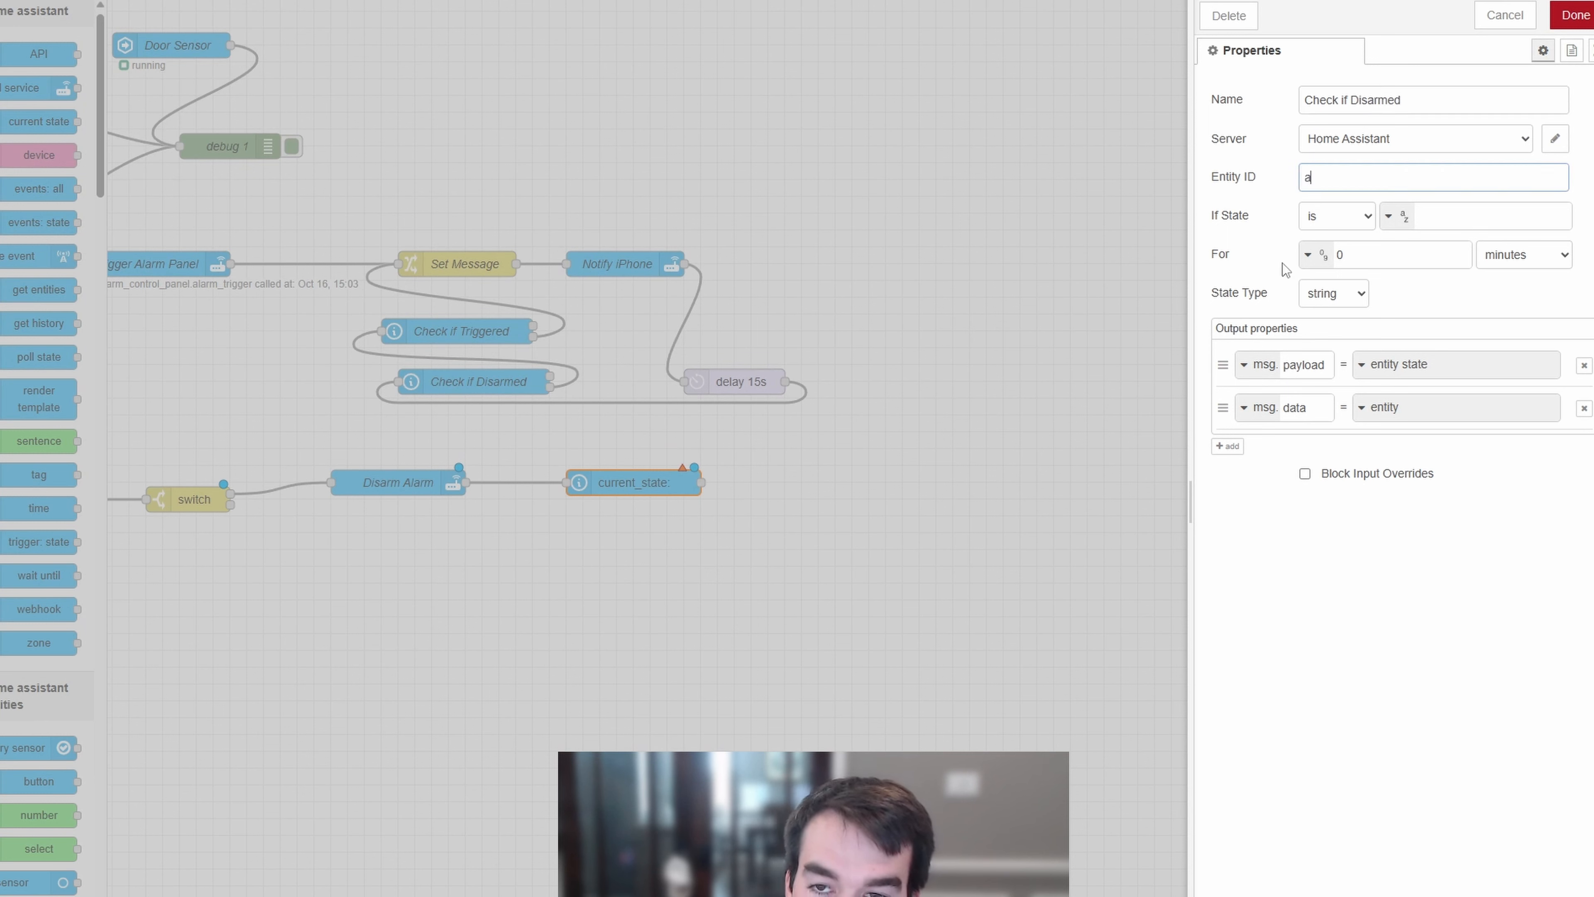
text(lar)
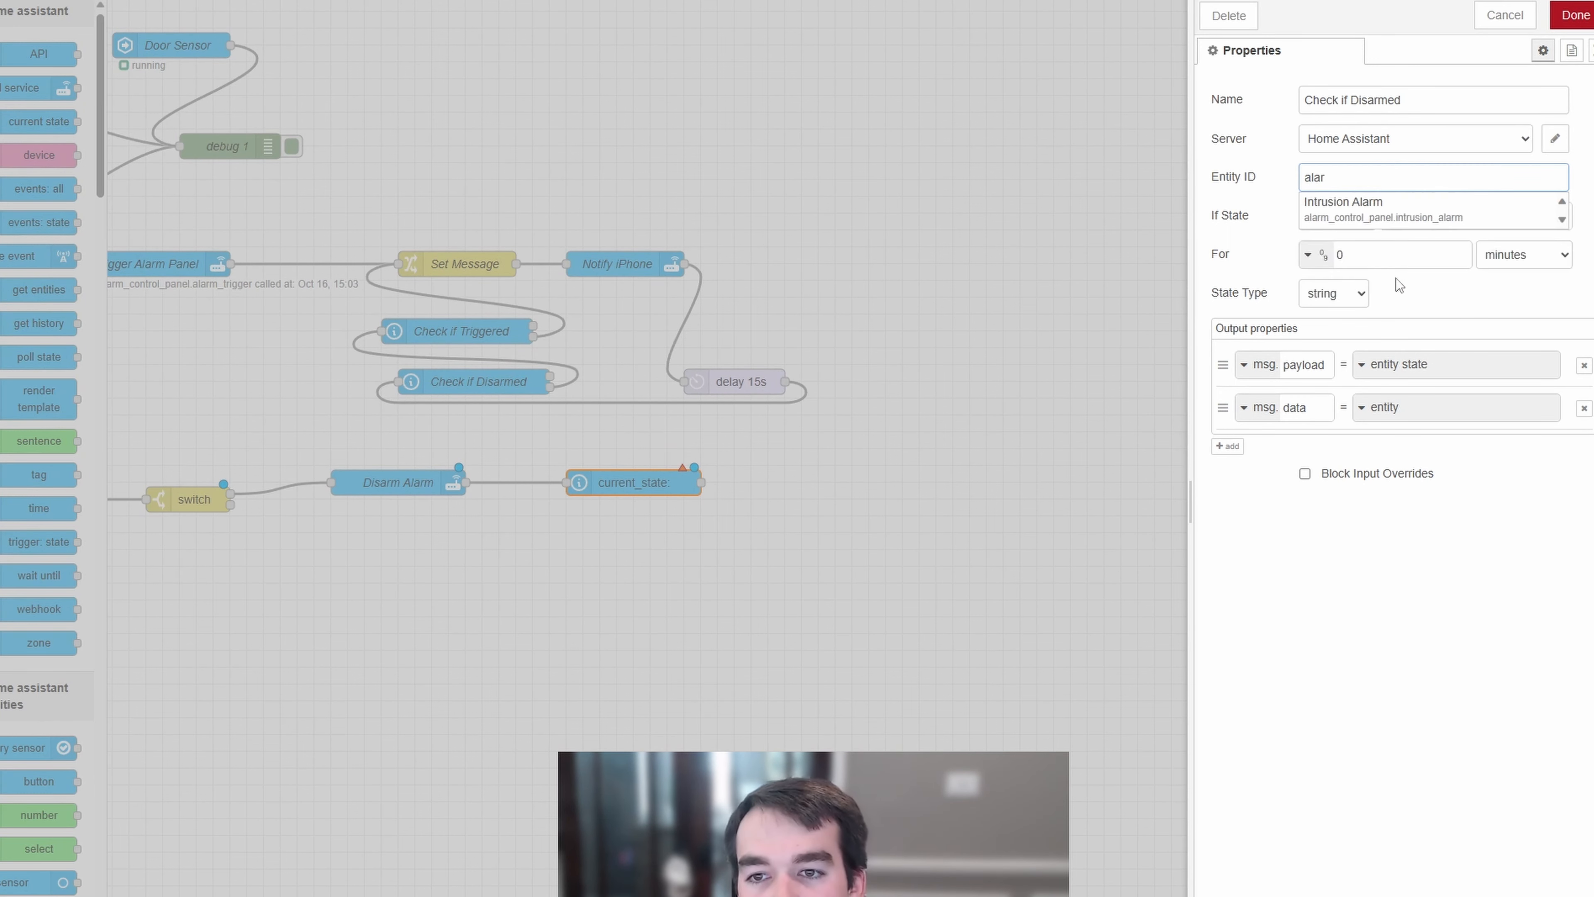
click(1368, 211)
click(1454, 214)
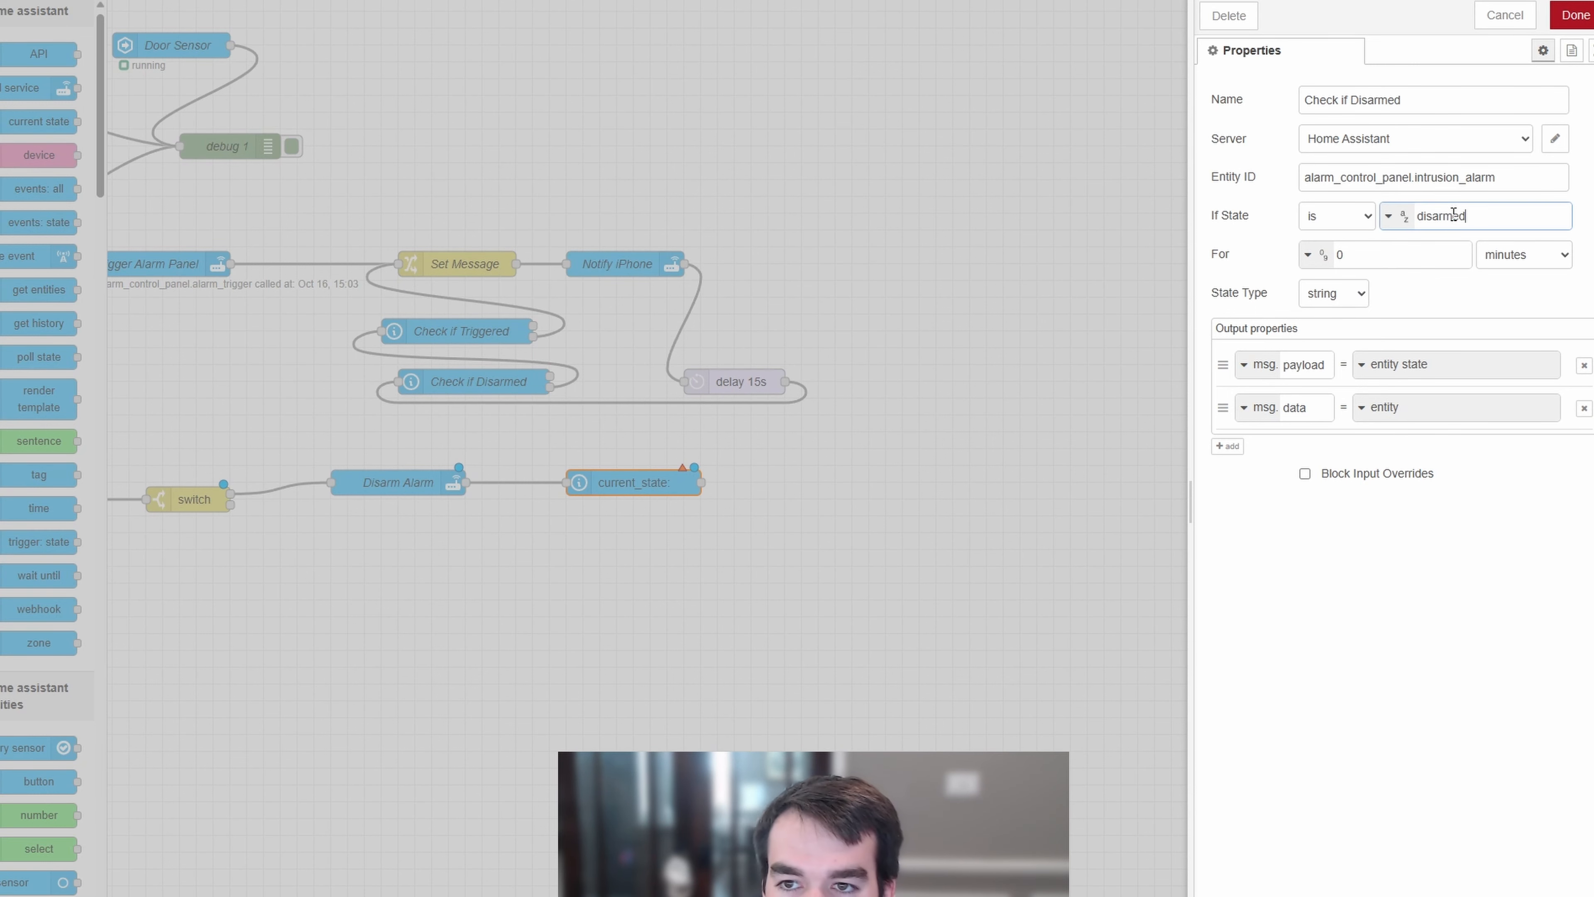
click(1572, 15)
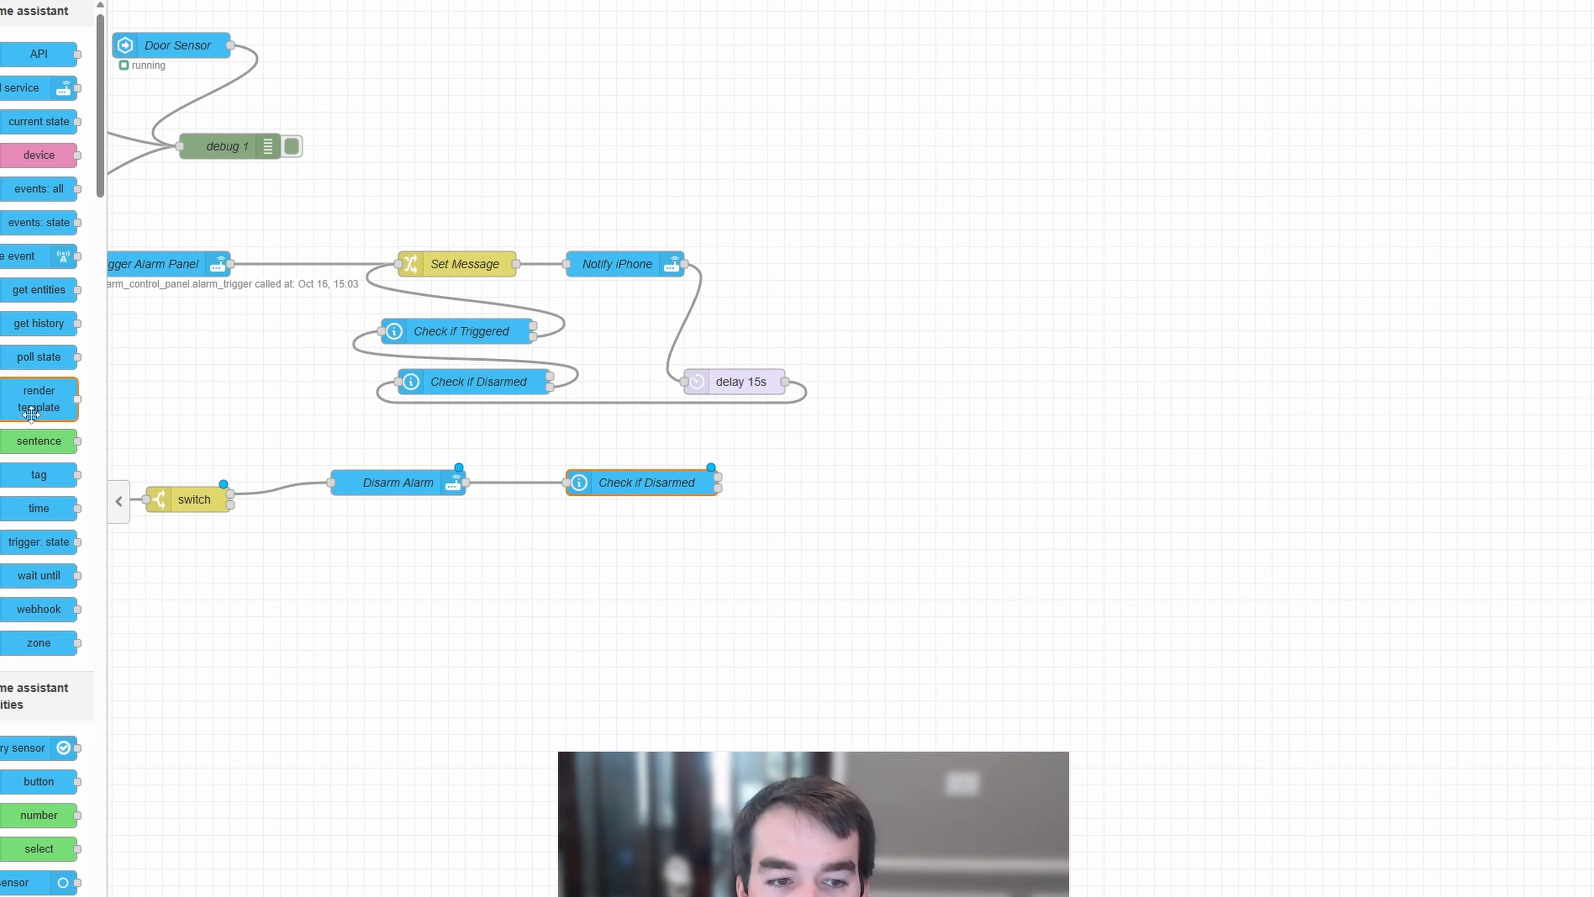
Place a 5 s delay node below the new Check if Disarmed and loop that node's false output through it back to its input
scroll(60, 277, down, 5)
scroll(60, 276, down, 3)
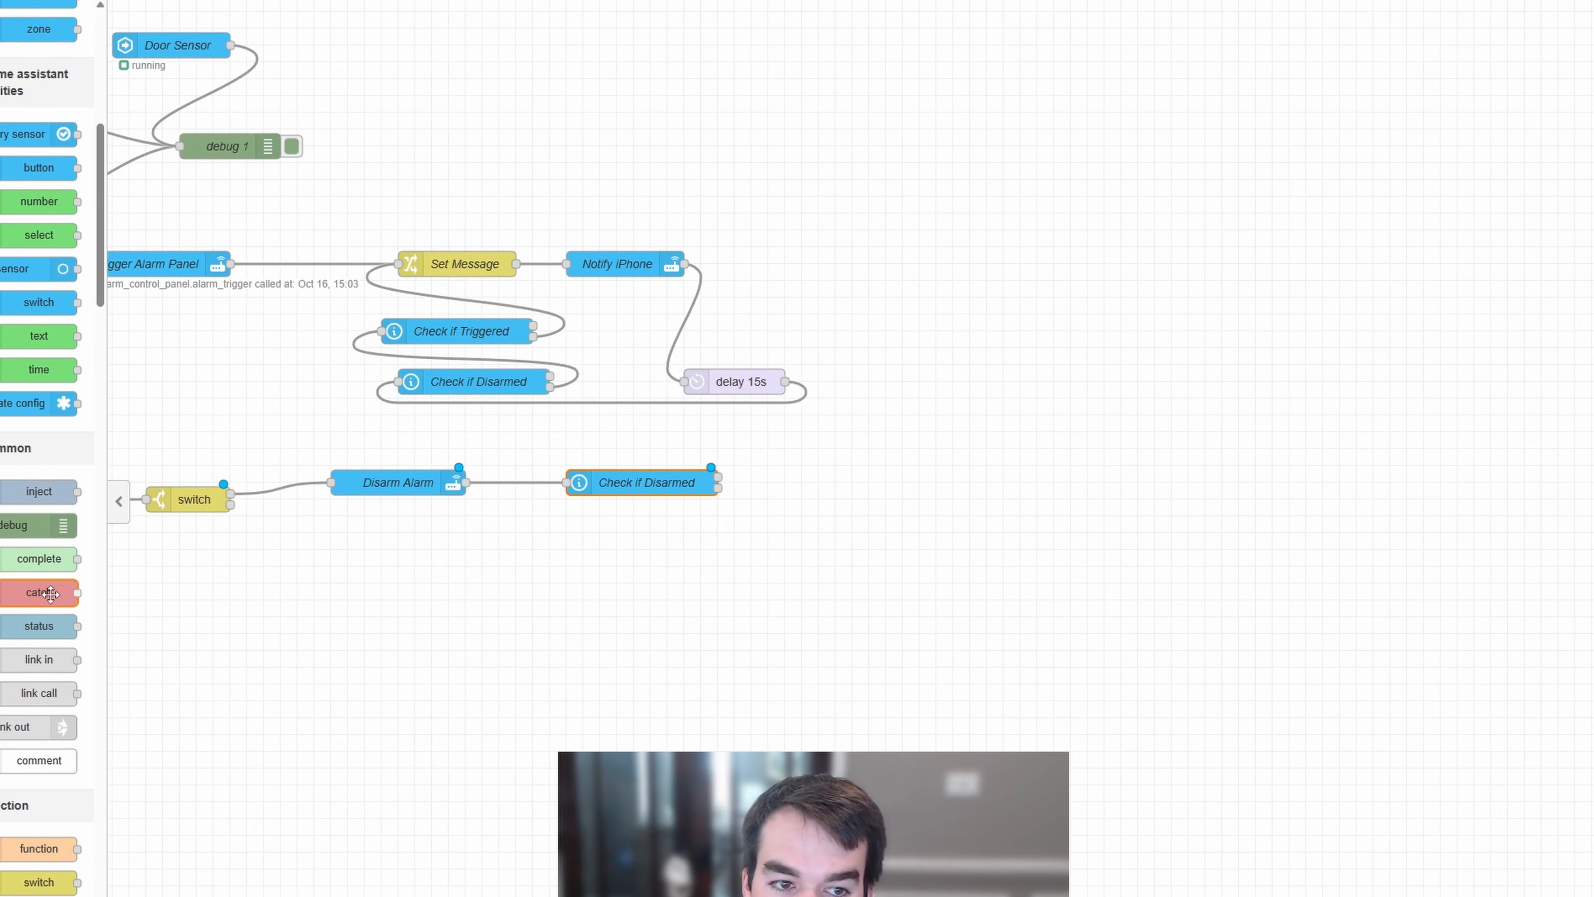
scroll(47, 502, down, 4)
scroll(39, 352, up, 4)
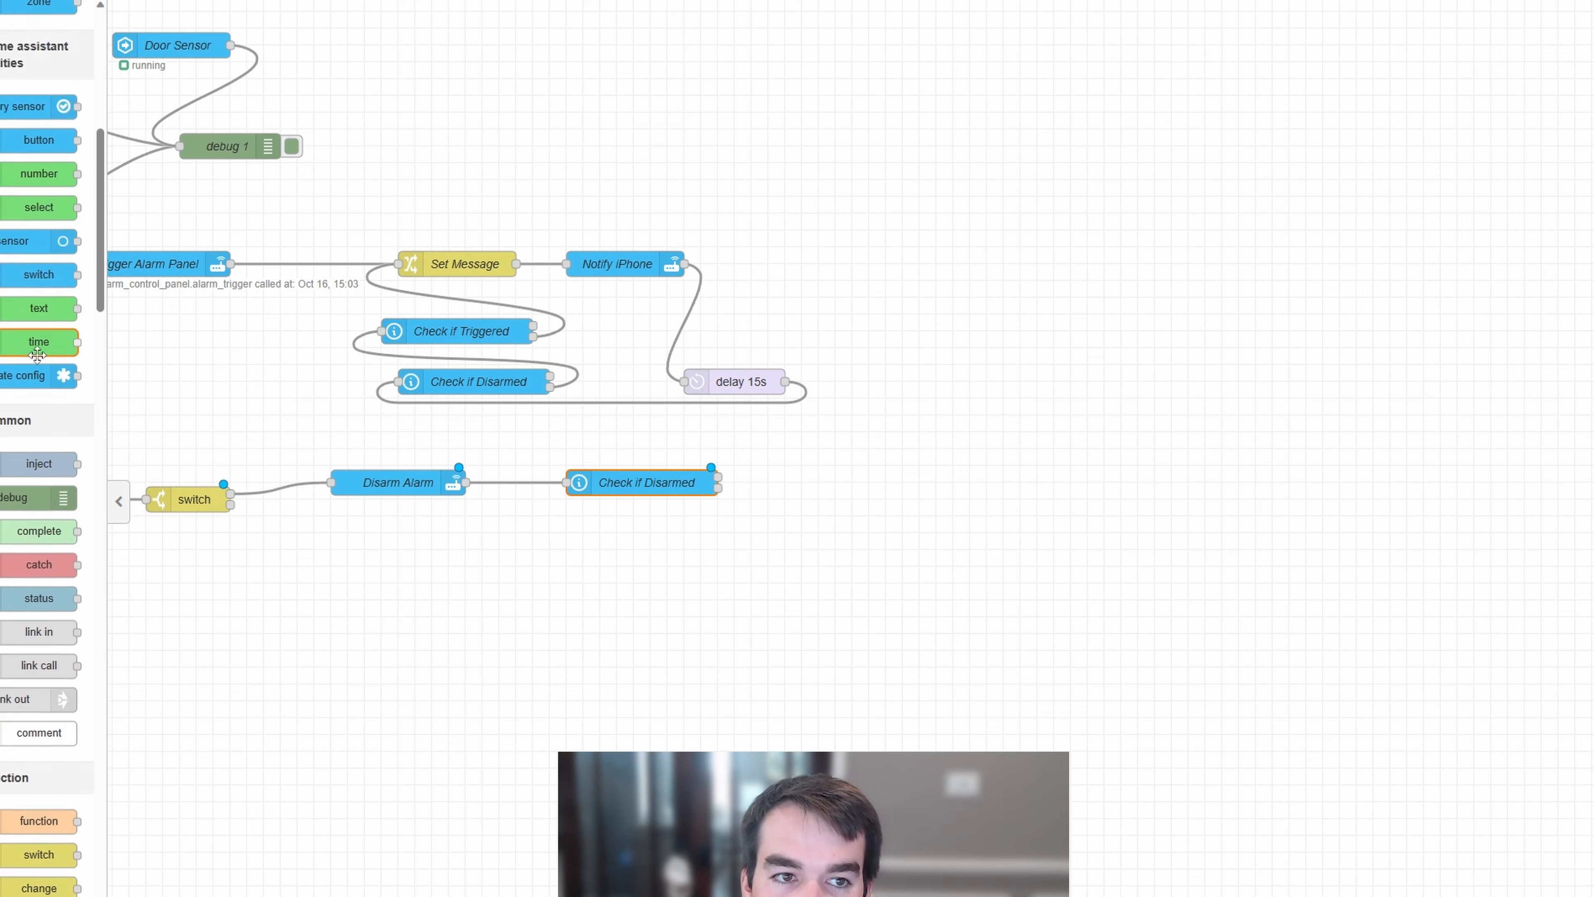
scroll(58, 614, down, 6)
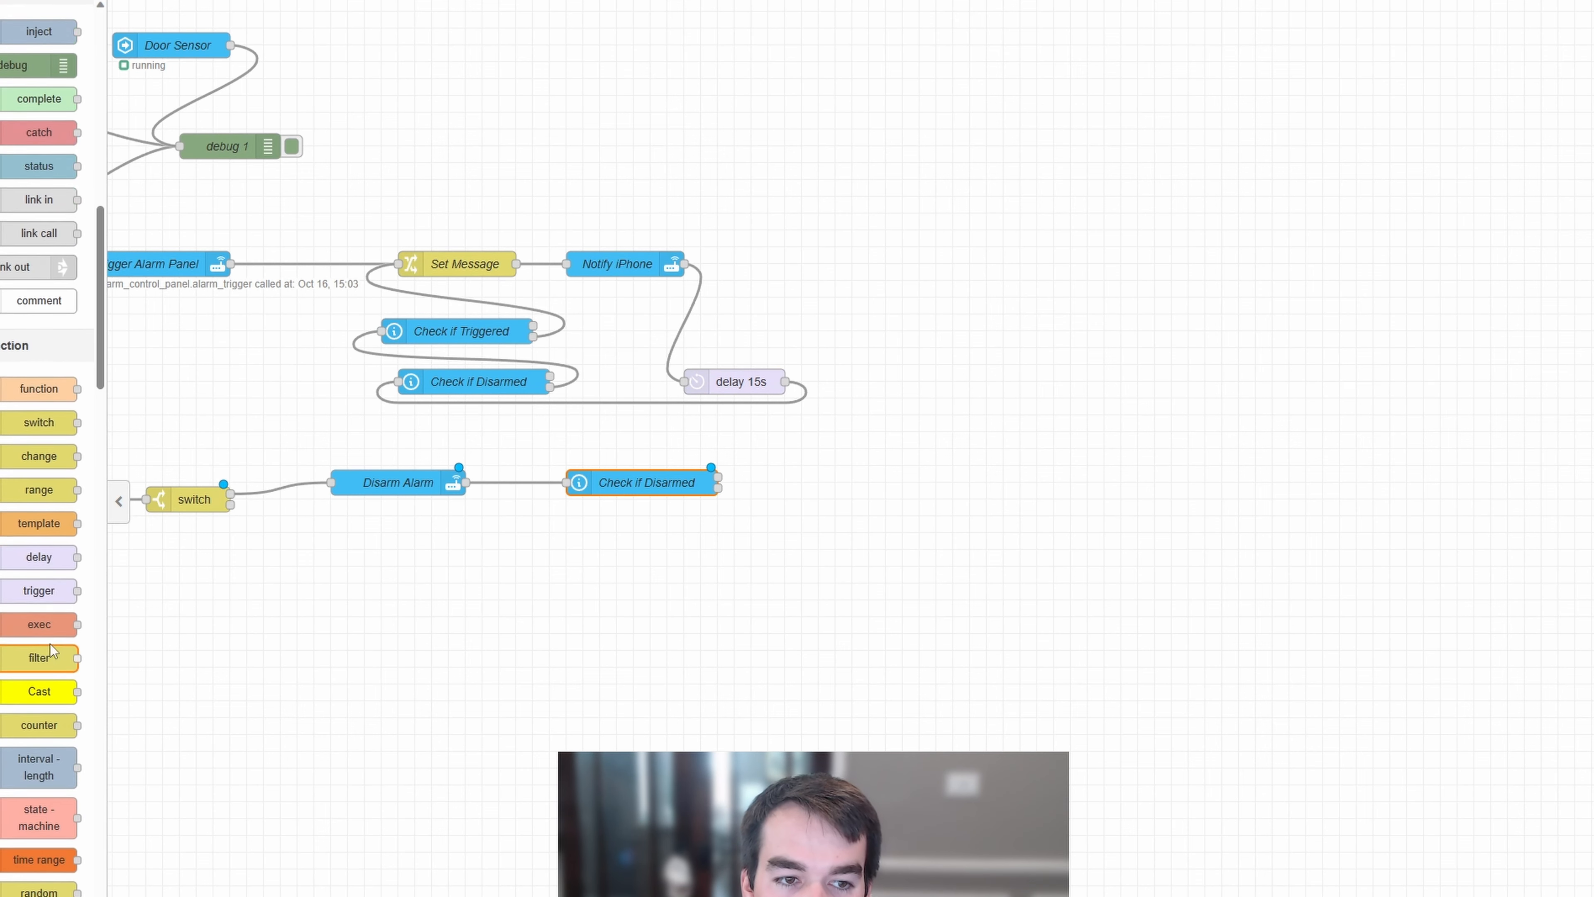
drag(39, 556, 634, 550)
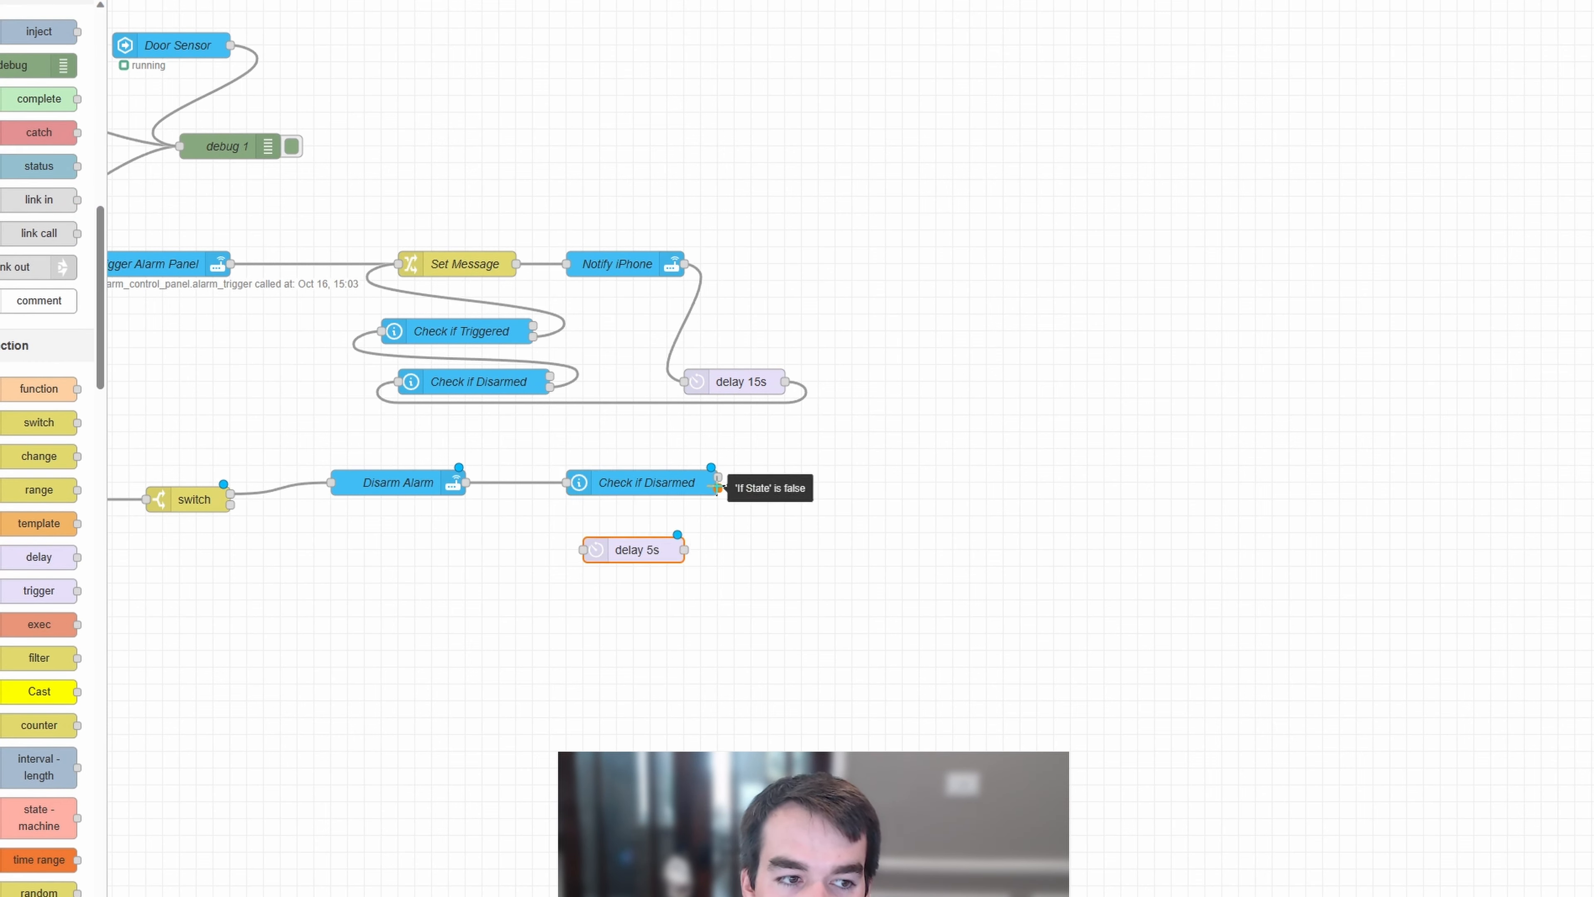
drag(718, 488, 582, 549)
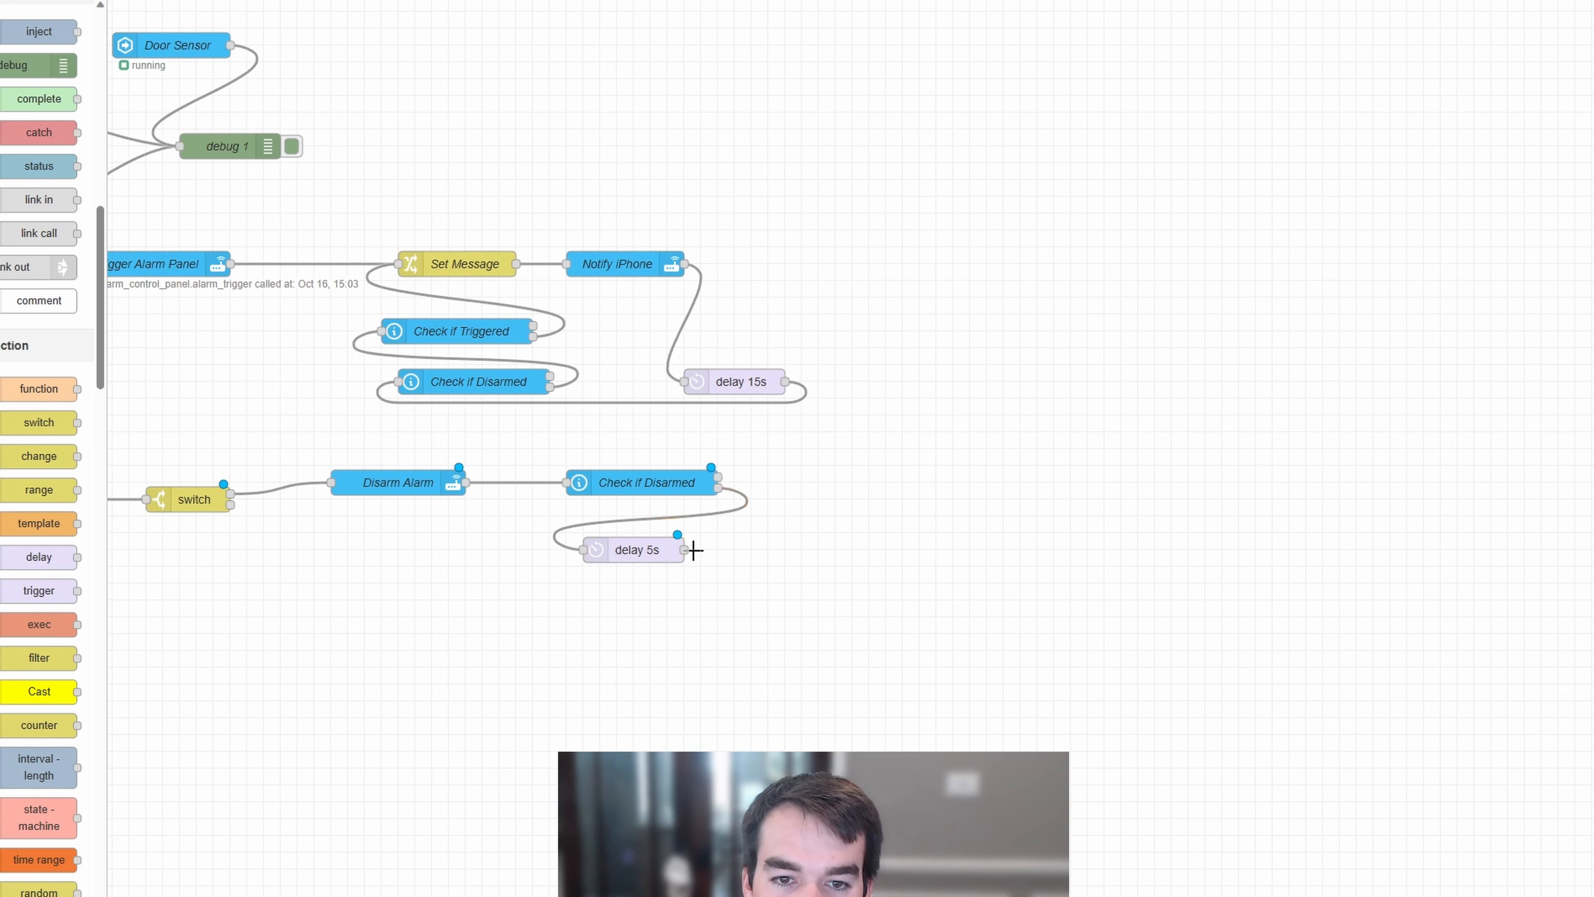
drag(686, 550, 567, 482)
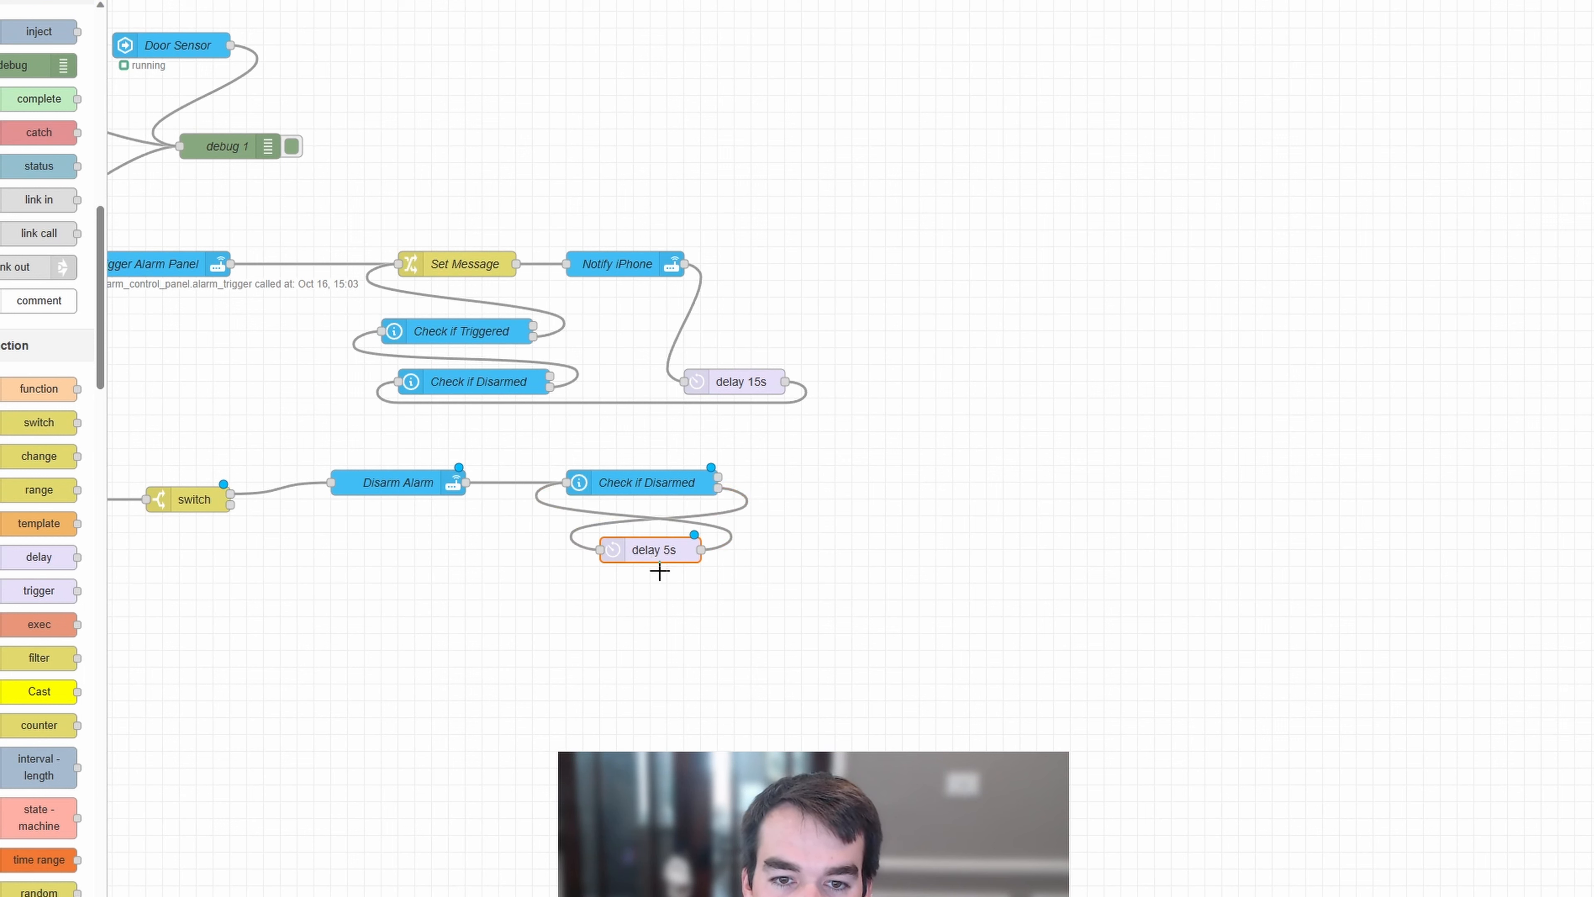
drag(640, 553, 656, 570)
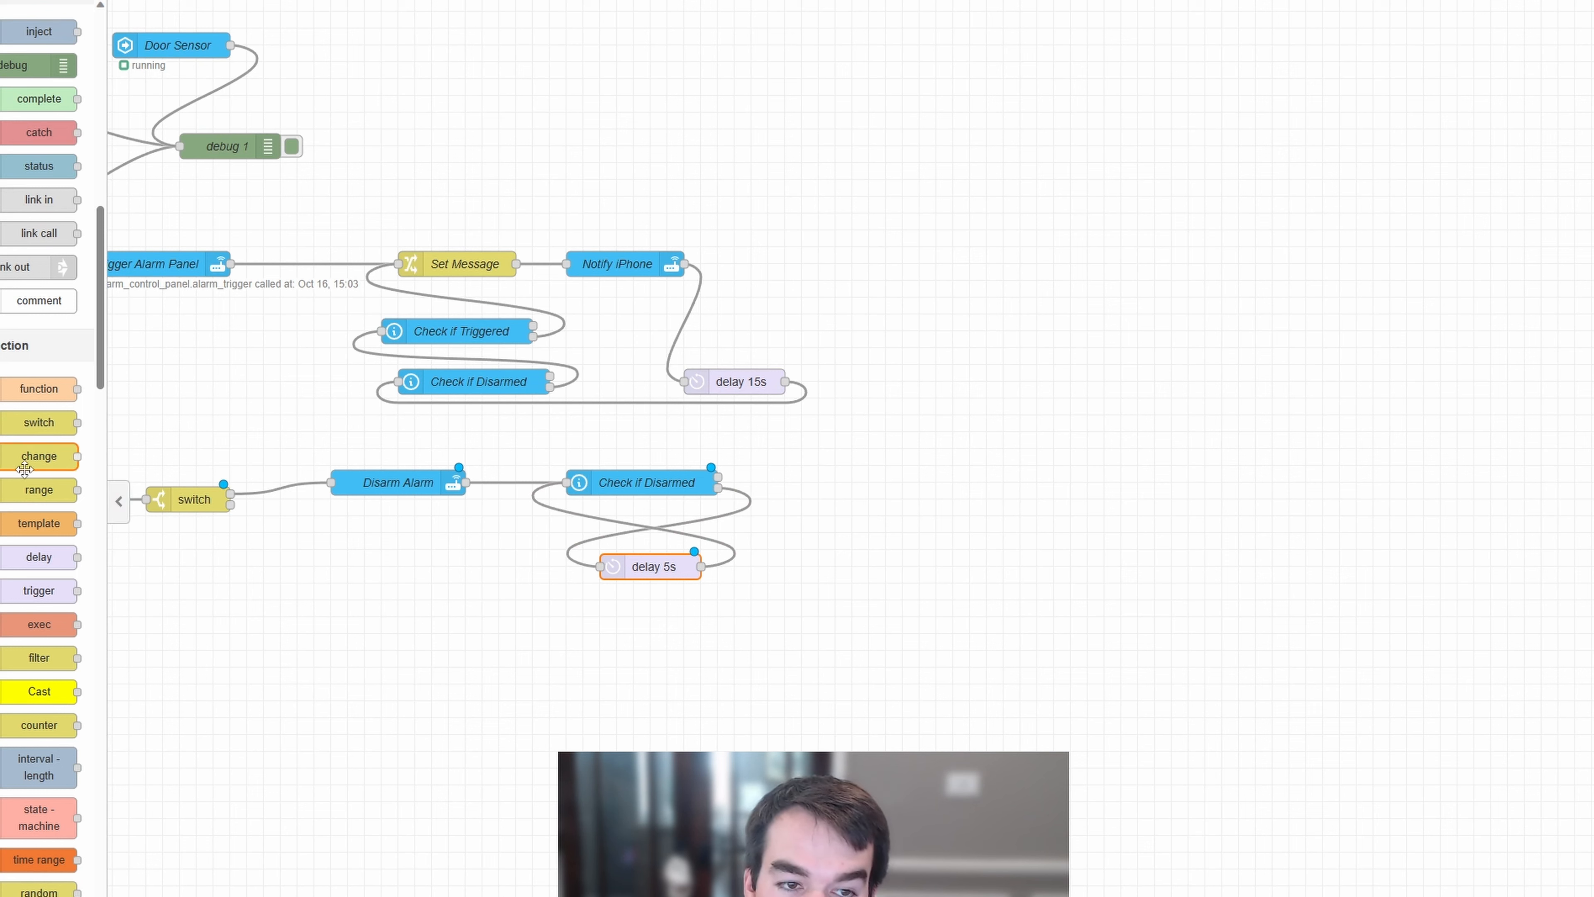
Place a change node after the new Check if Disarmed, wire it to that node's true output and name it Set Message
drag(25, 468, 856, 483)
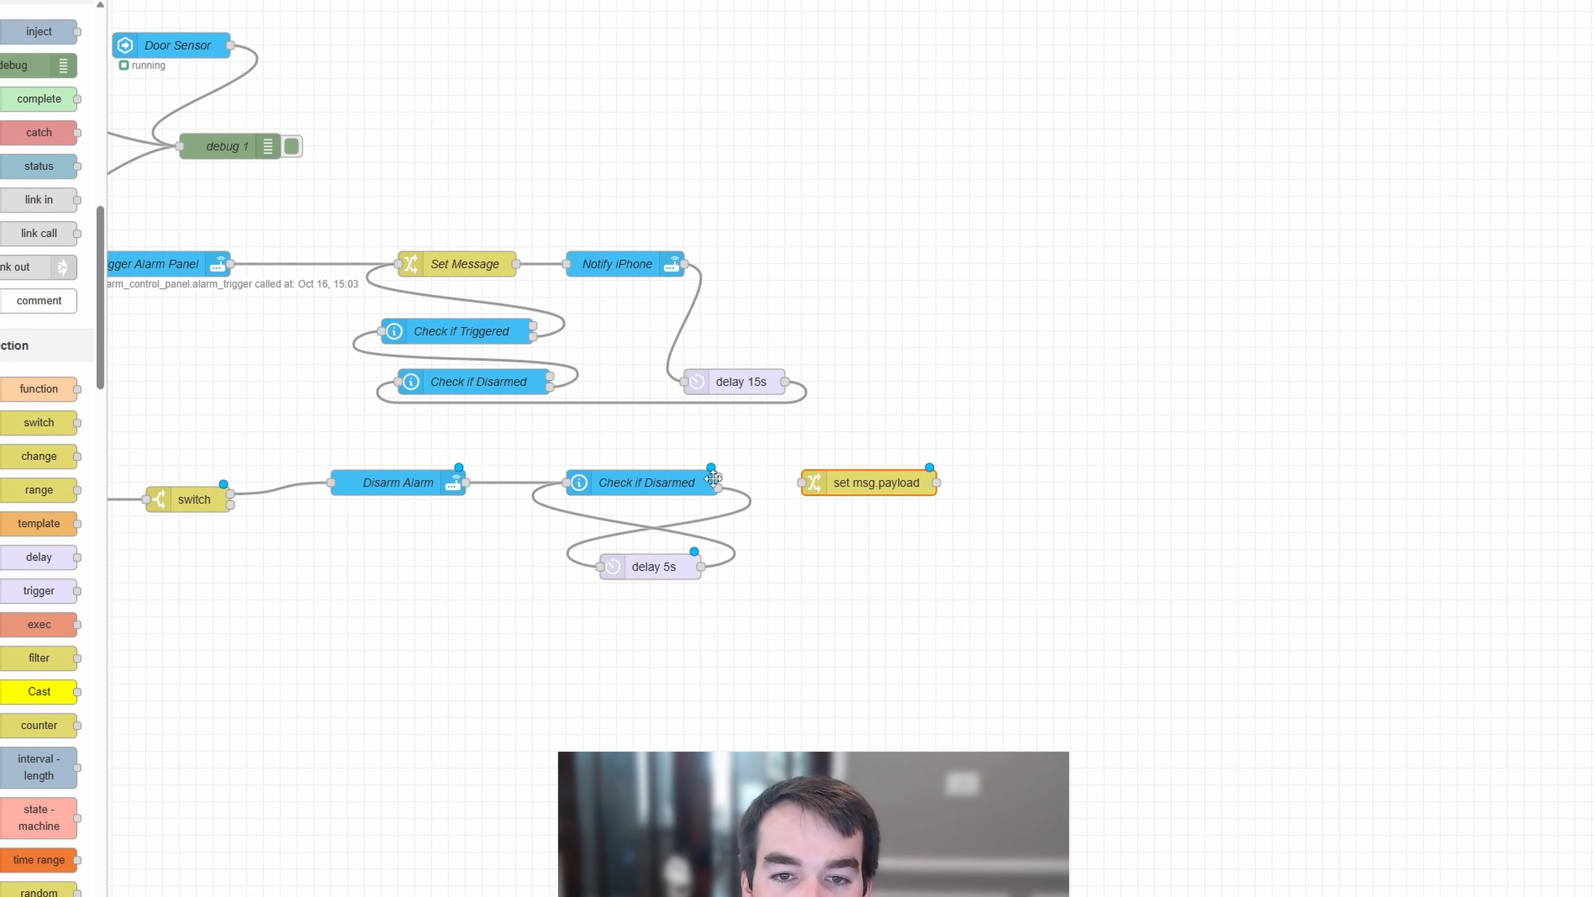
drag(722, 477, 802, 482)
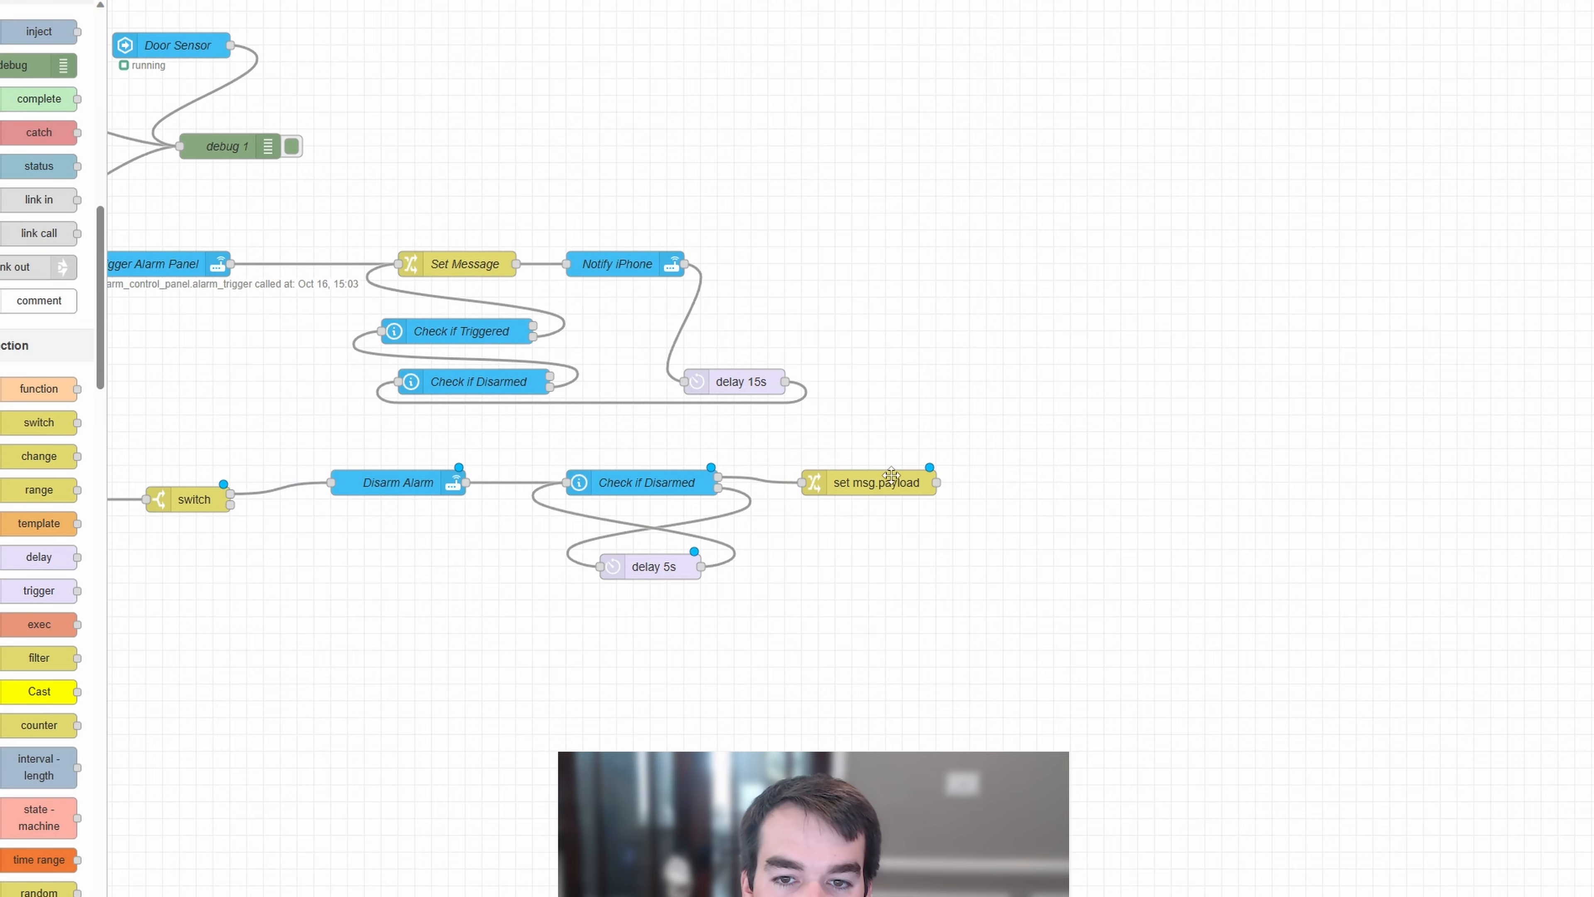
double_click(934, 482)
click(1347, 102)
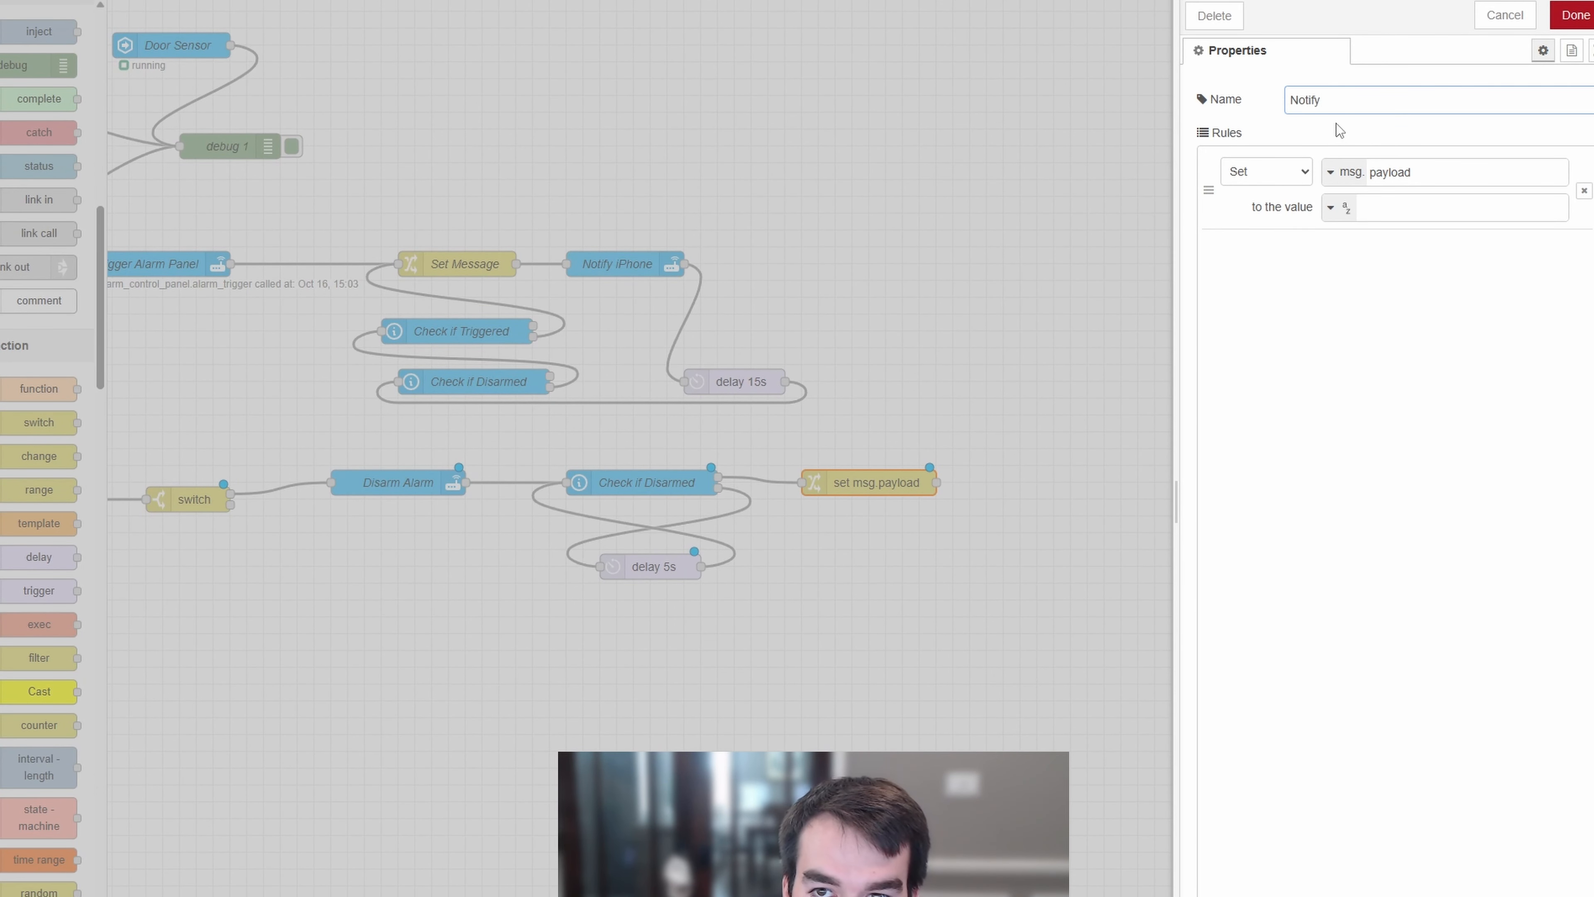
text(Set Message)
Make the new Set Message node's first rule set msg.message to "Security Alarm is Disabled"
double_click(1442, 170)
text(message)
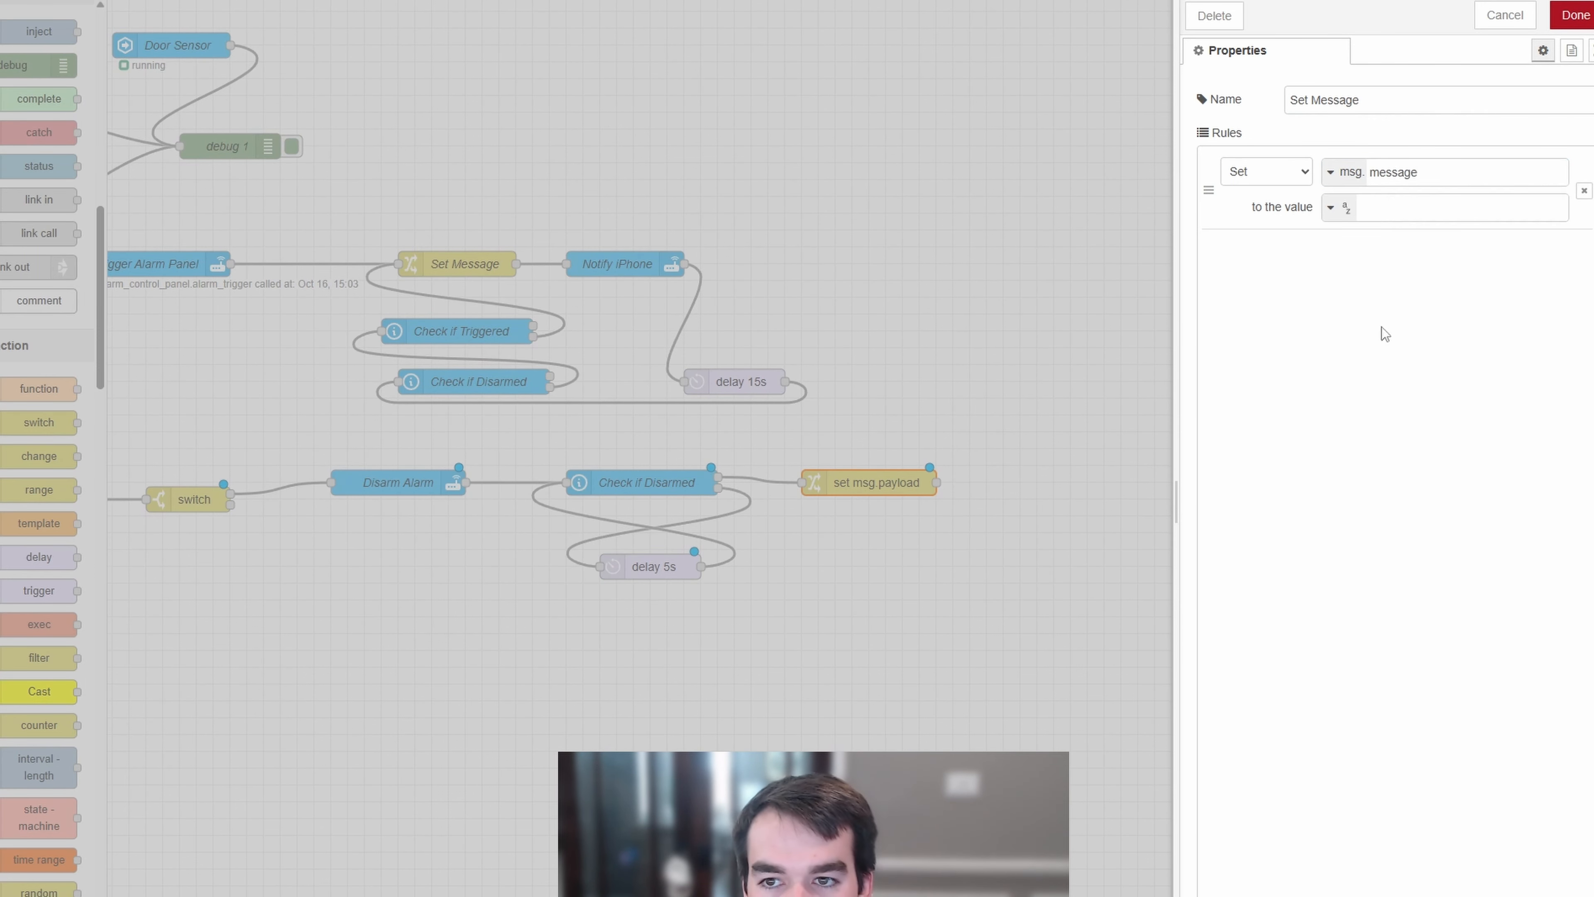
click(1395, 209)
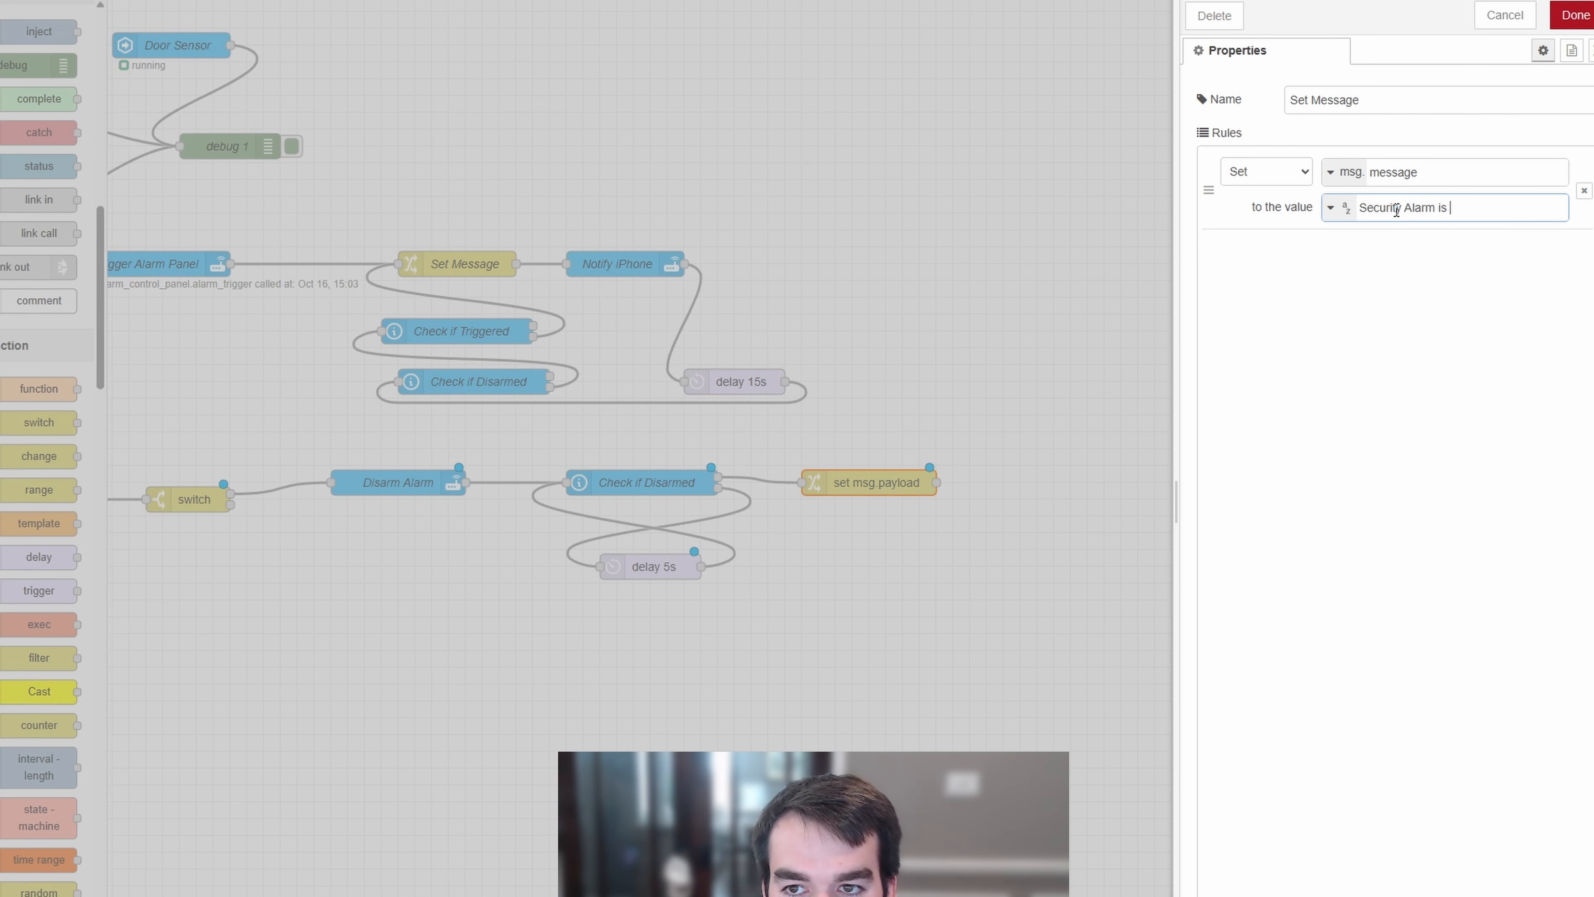
key(ctrl+a)
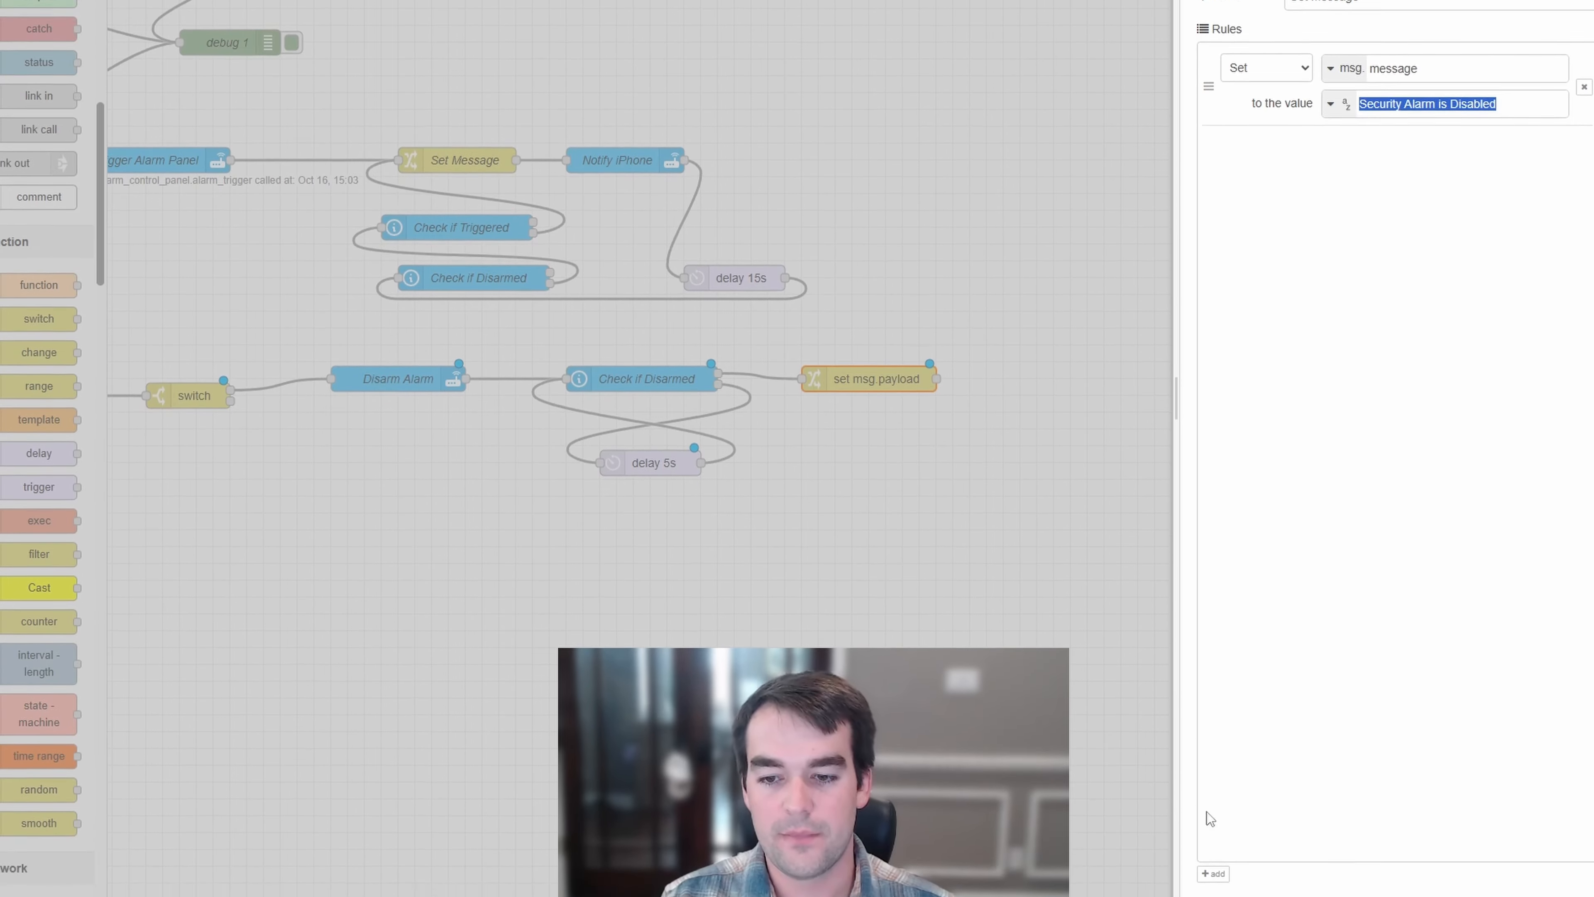
Add a second rule that sets msg.Title to "Intrusion Alarm" and save the Set Message node
click(1223, 871)
double_click(1434, 197)
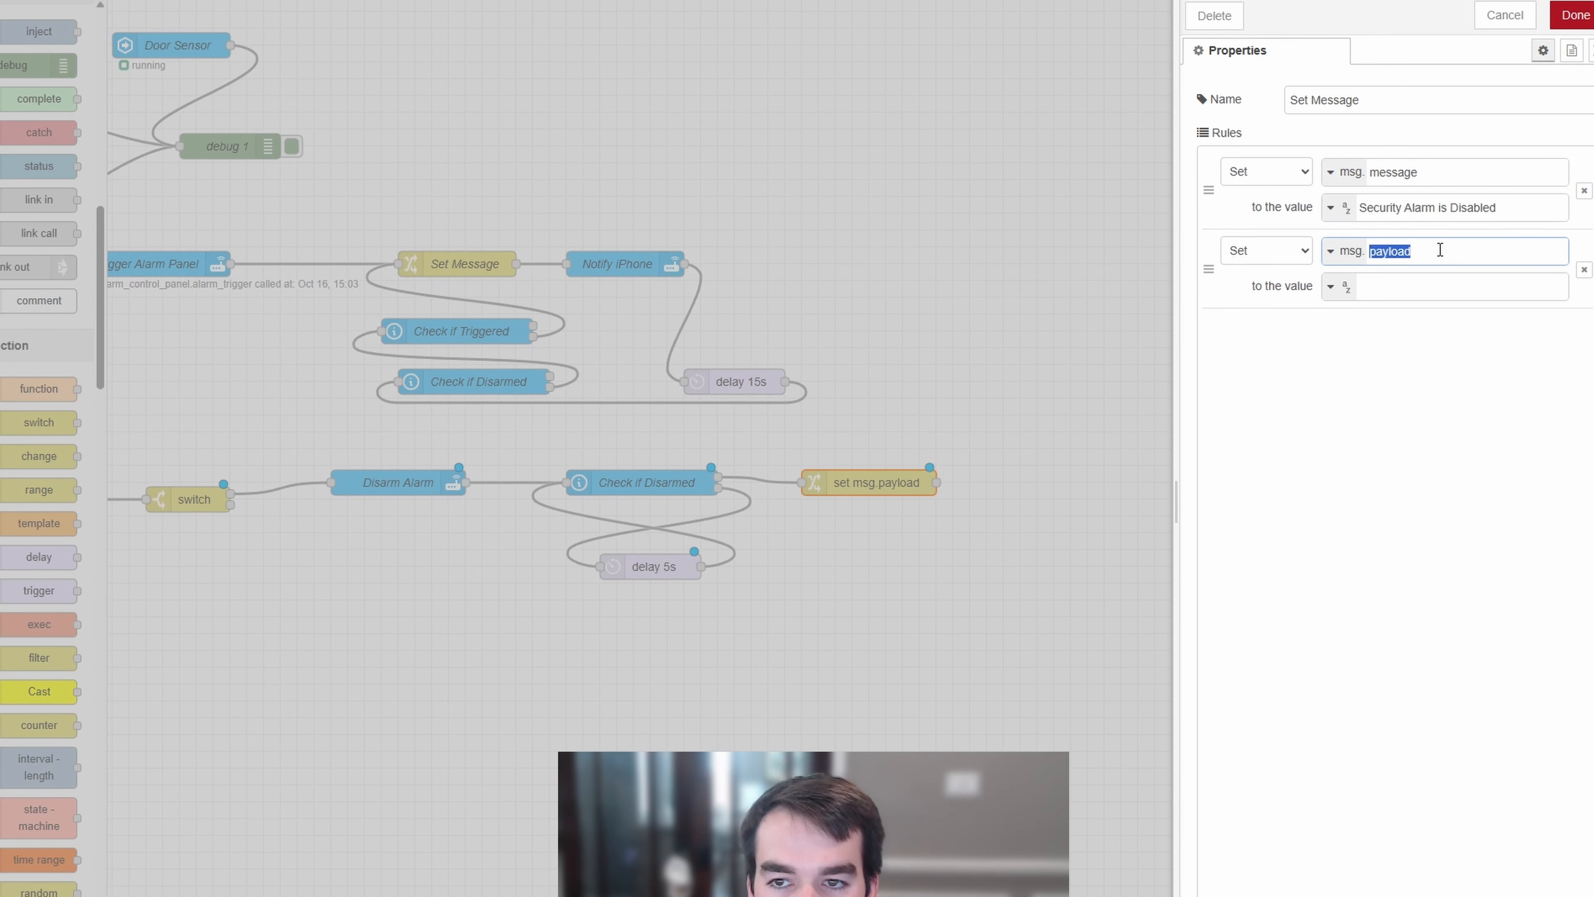
text(Title)
click(1432, 284)
text(Security Alarm is D)
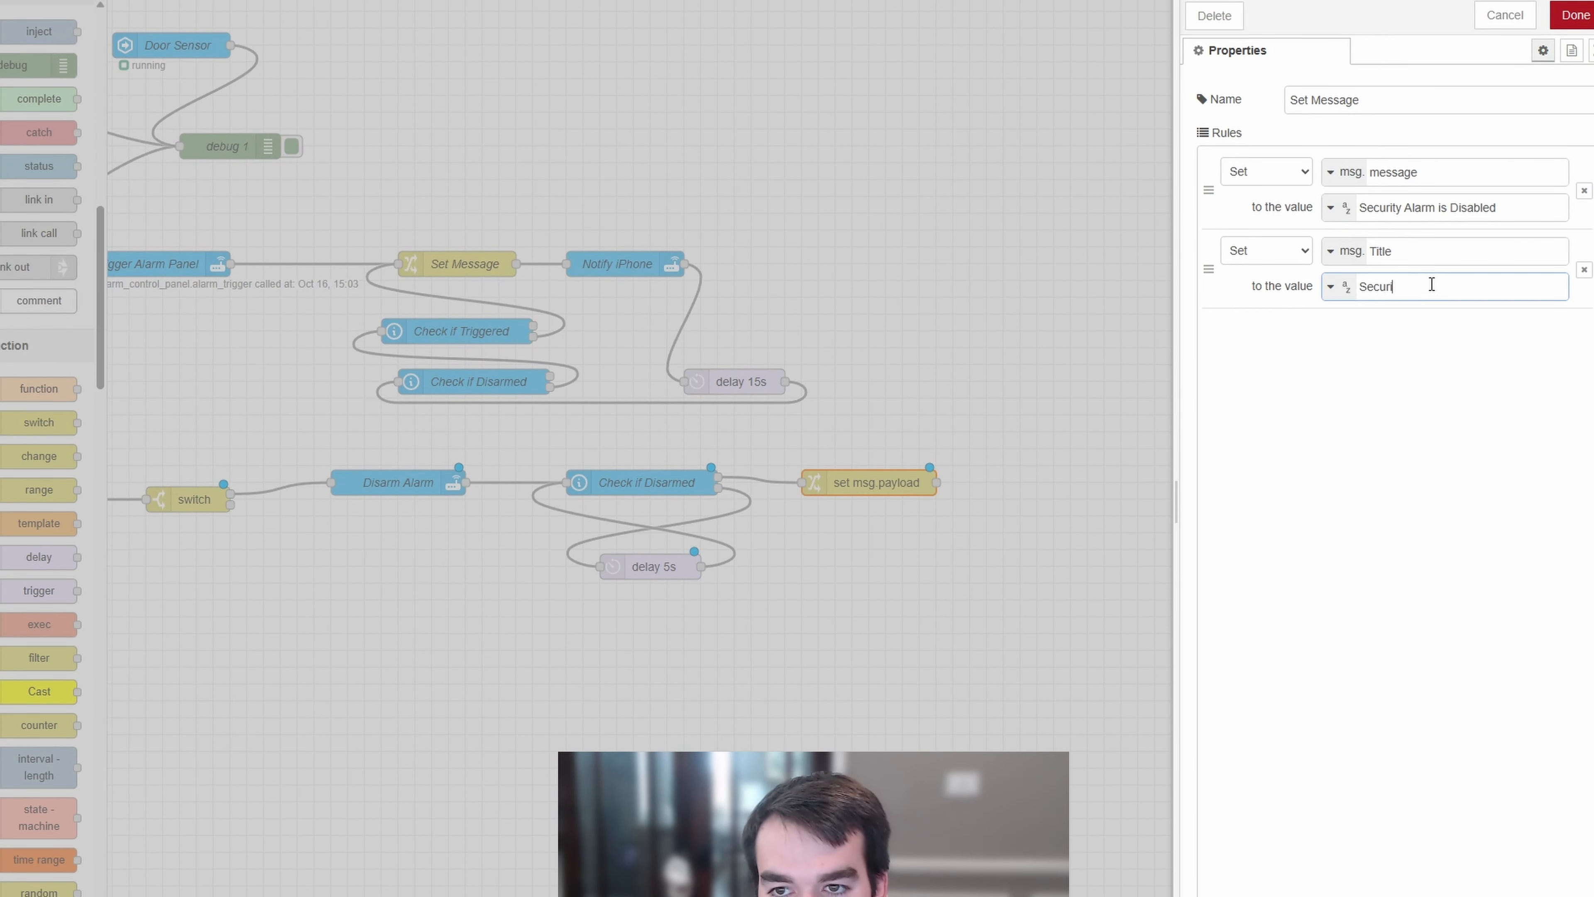
key(ctrl+BackSpace)
key(ctrl+BackSpace)
key(ctrl+BackSpace)
key(ctrl+BackSpace)
text(Intrusion Alarm)
click(1572, 15)
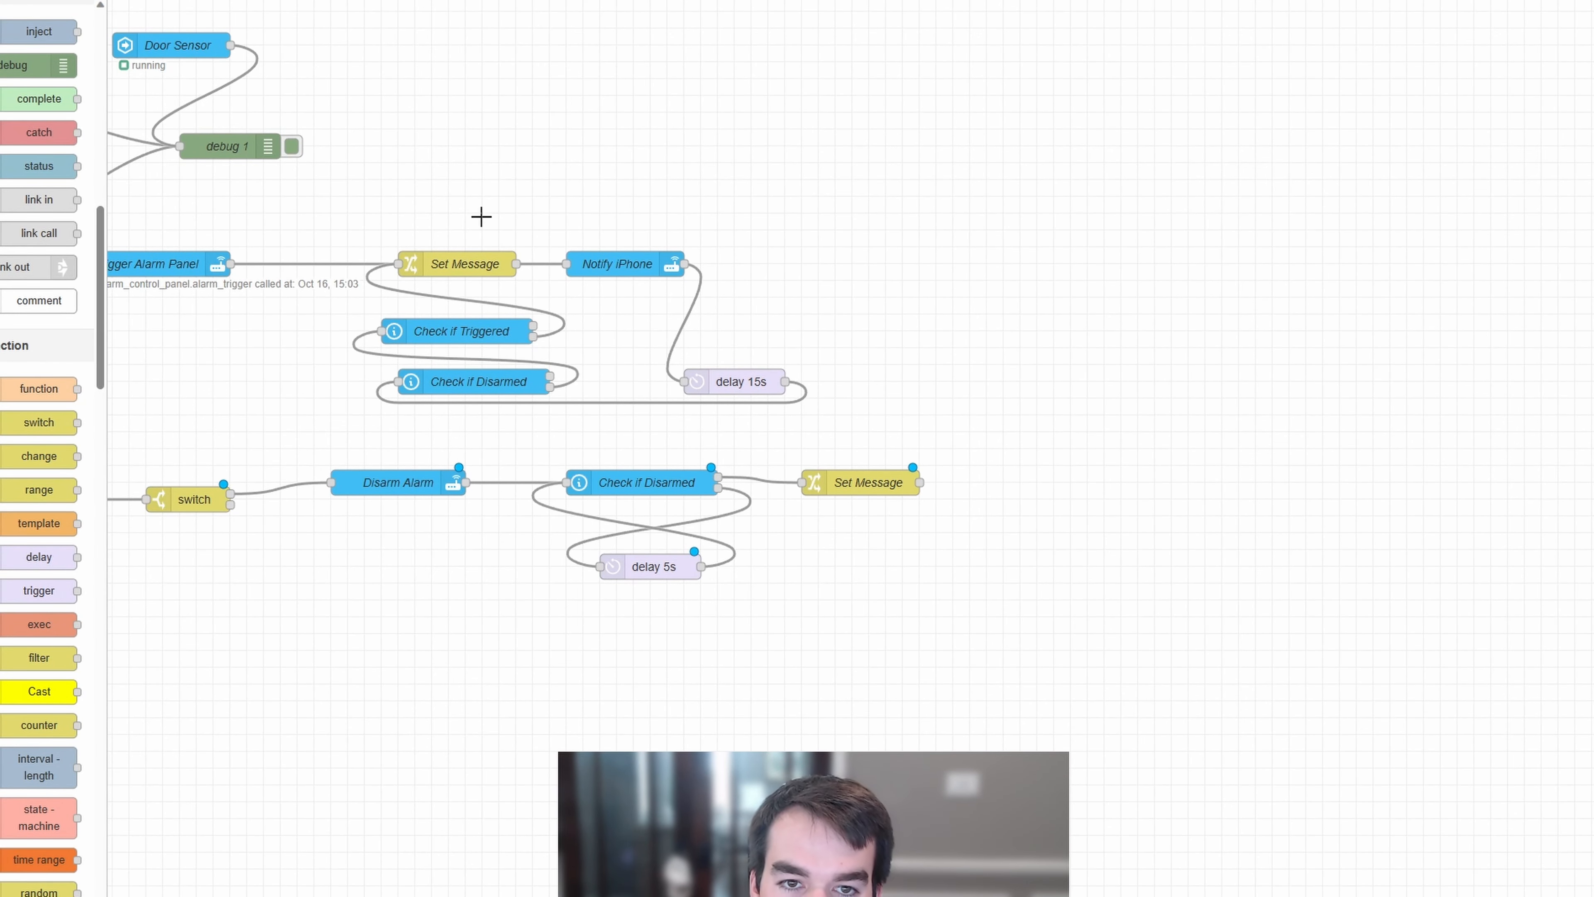
Duplicate the Notify iPhone node, place the copy after the new Set Message node and wire them together
click(647, 274)
key(ctrl+c)
key(ctrl+v)
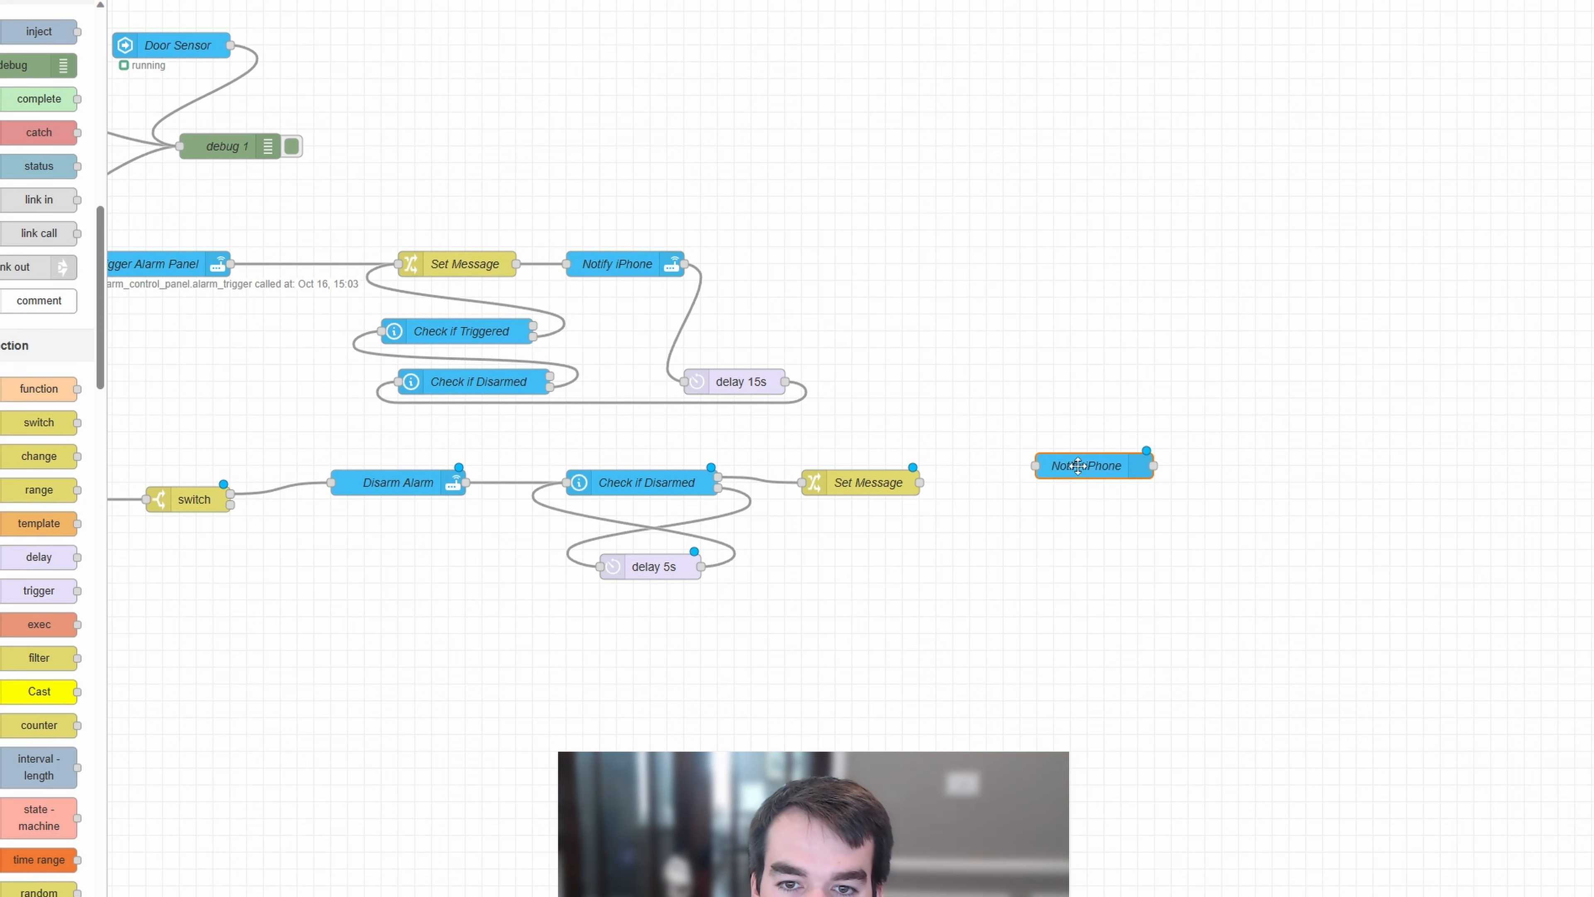
click(1061, 500)
drag(919, 483, 1007, 516)
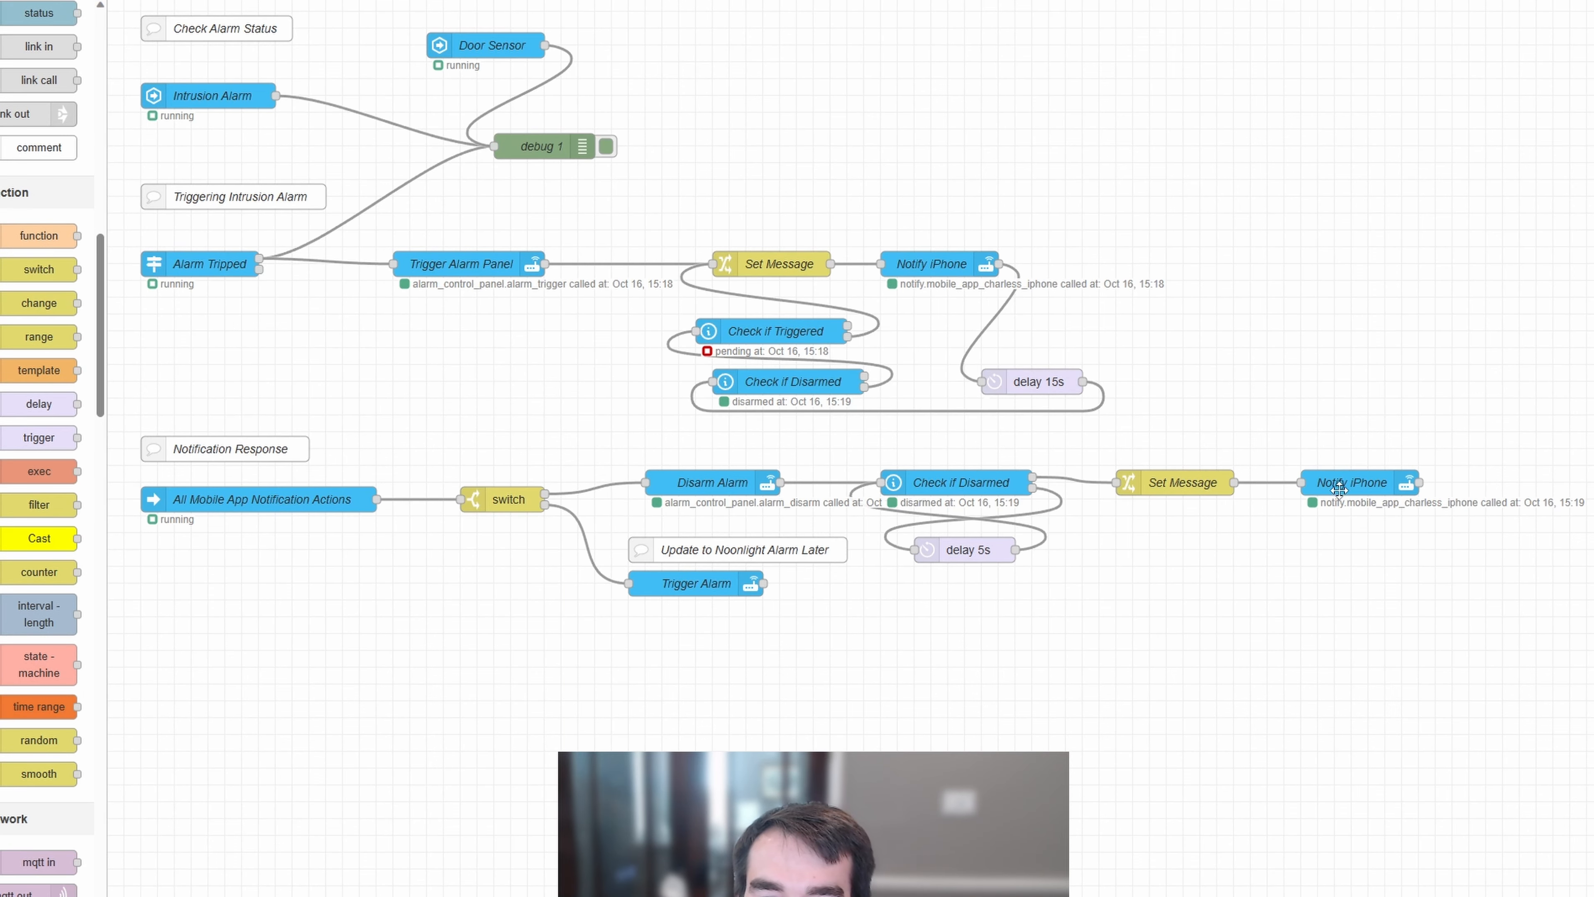
Open the data JSON of the Notification Response flow's Notify iPhone node and examine its message, title and data entries
double_click(1339, 488)
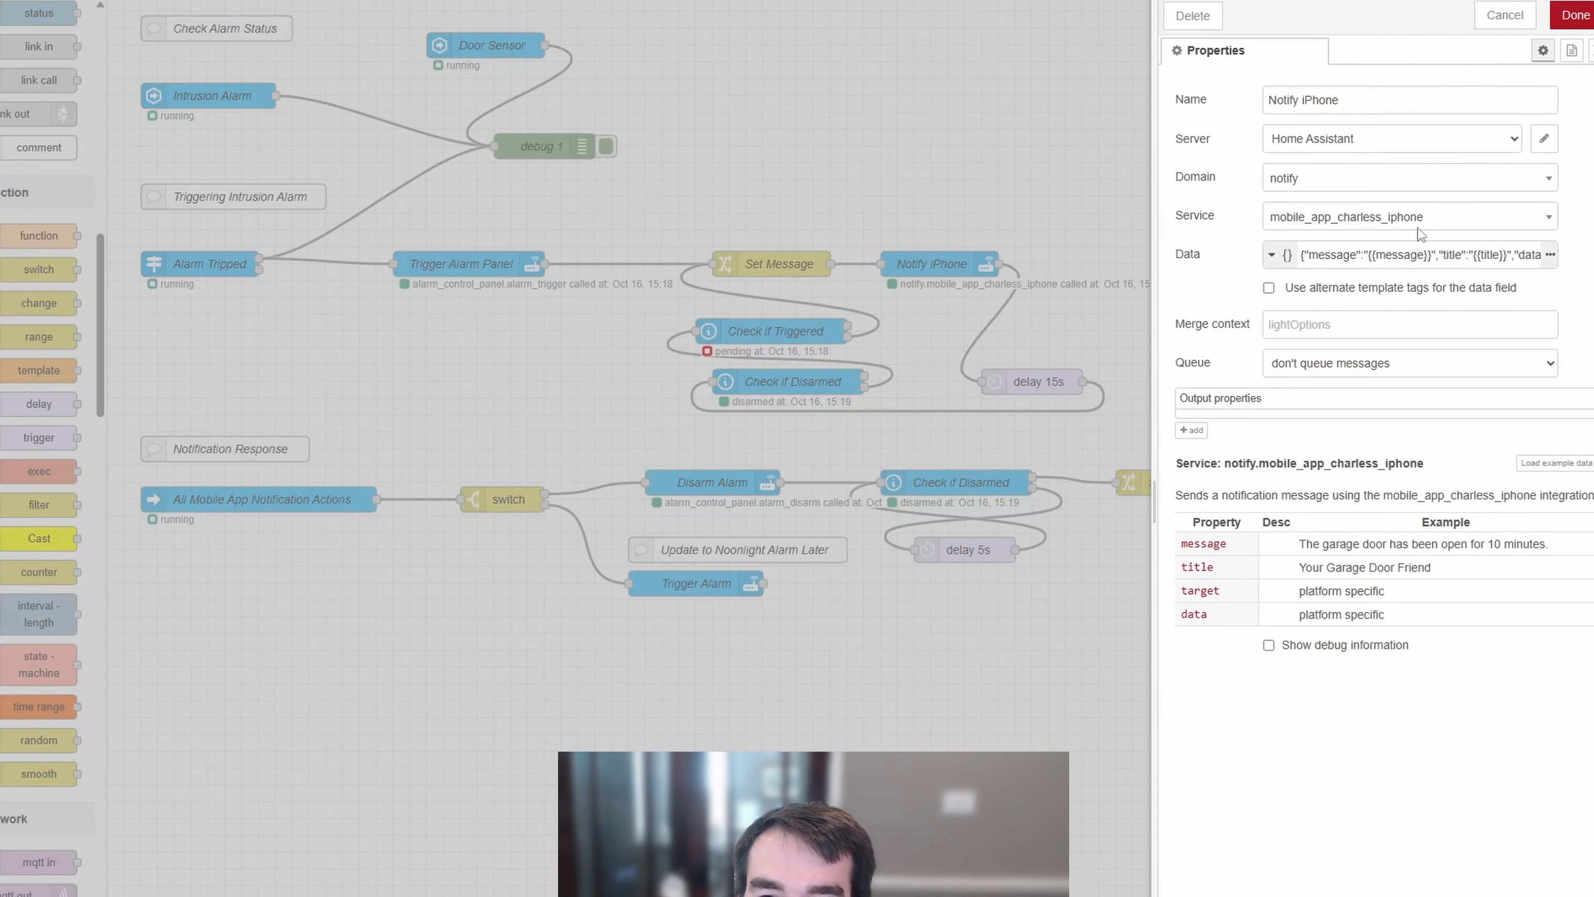
click(1549, 251)
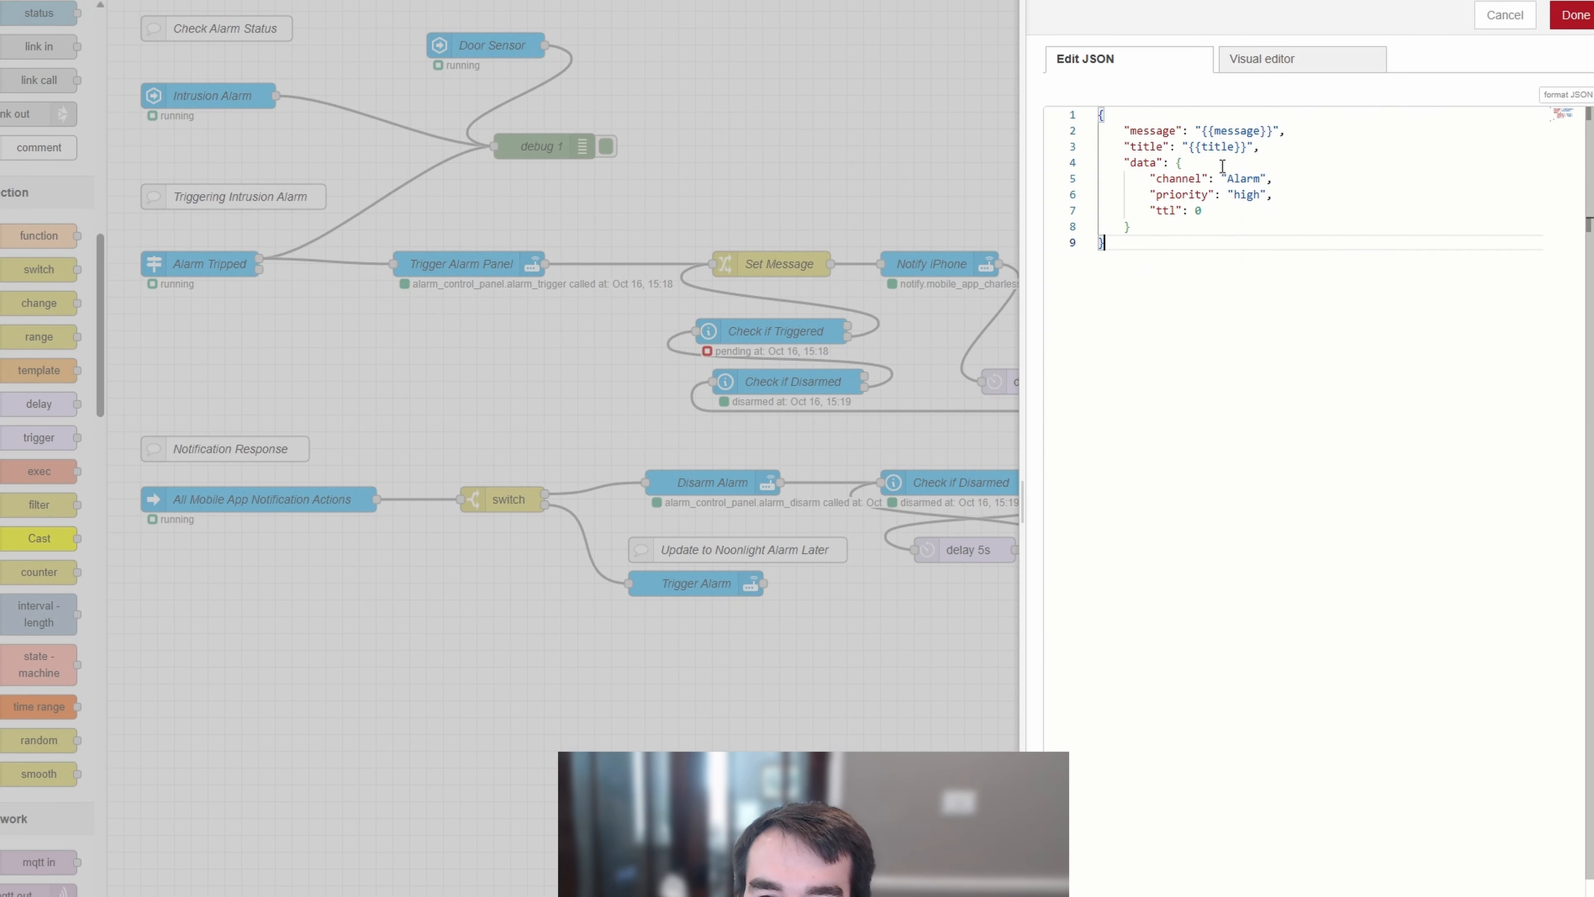
key(ctrl+a)
click(1240, 294)
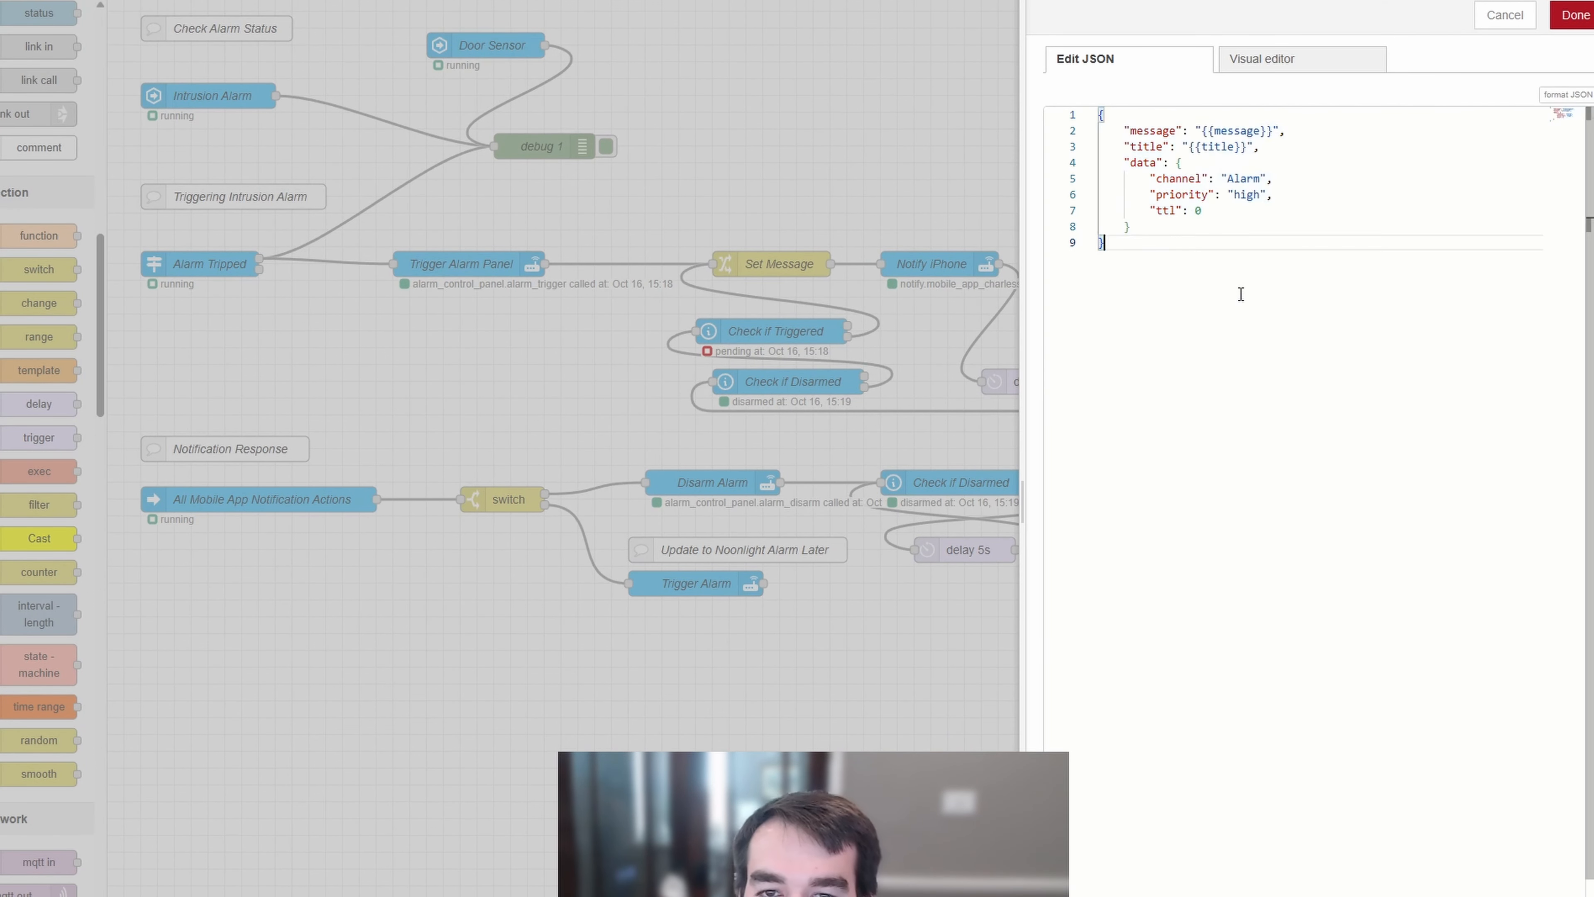
Review the message, title and data entries of the notification JSON and close the editor
click(1249, 131)
click(1227, 146)
click(1245, 194)
click(1250, 263)
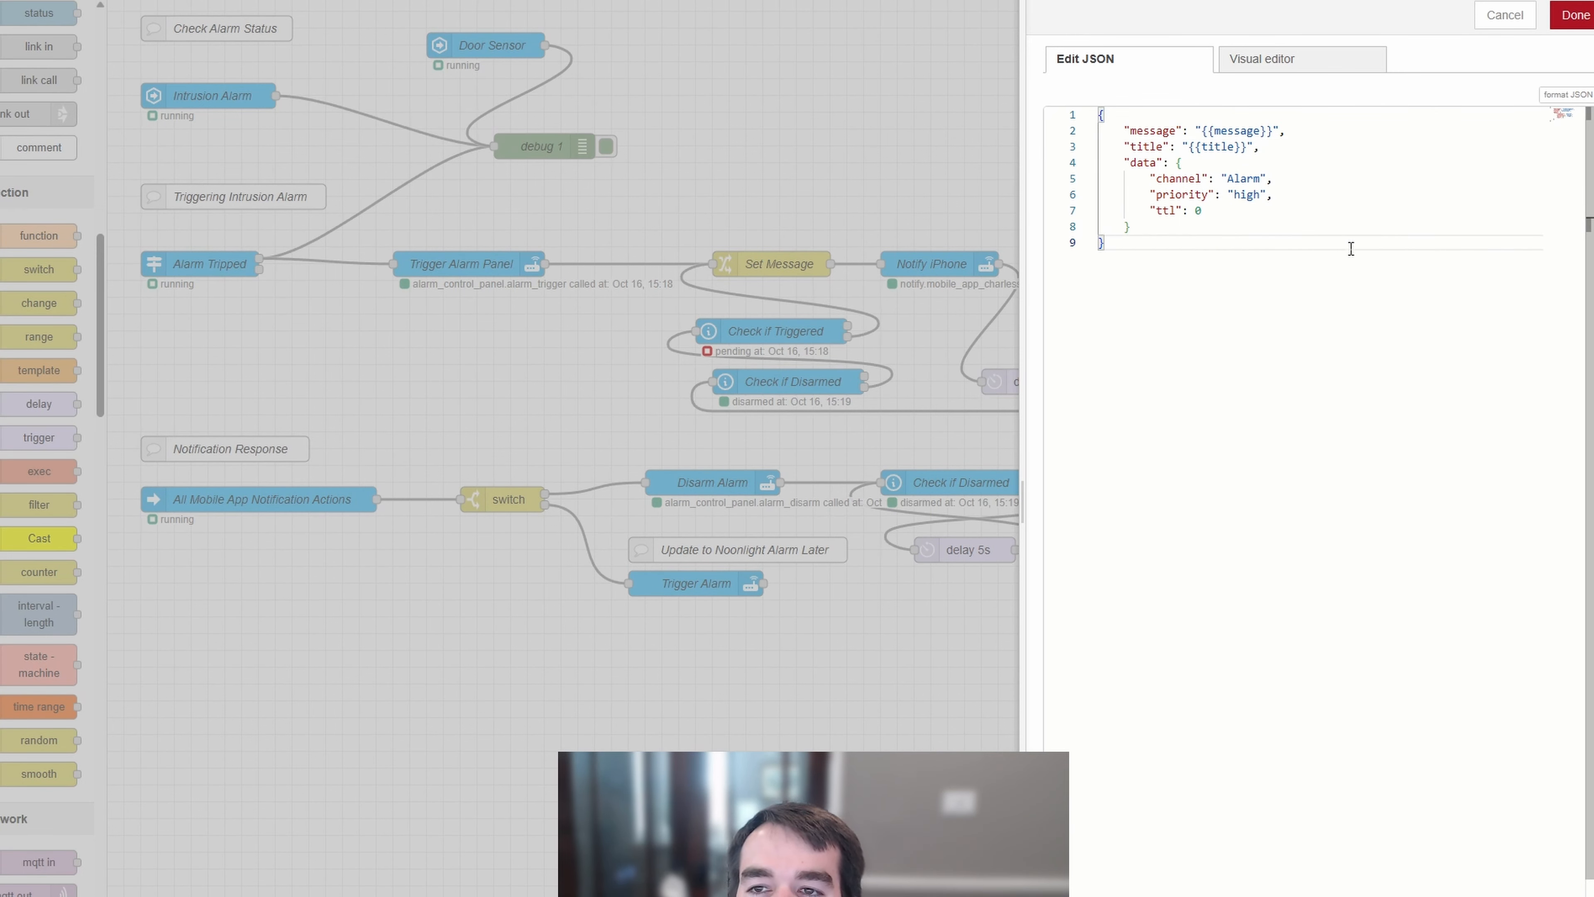
click(1572, 15)
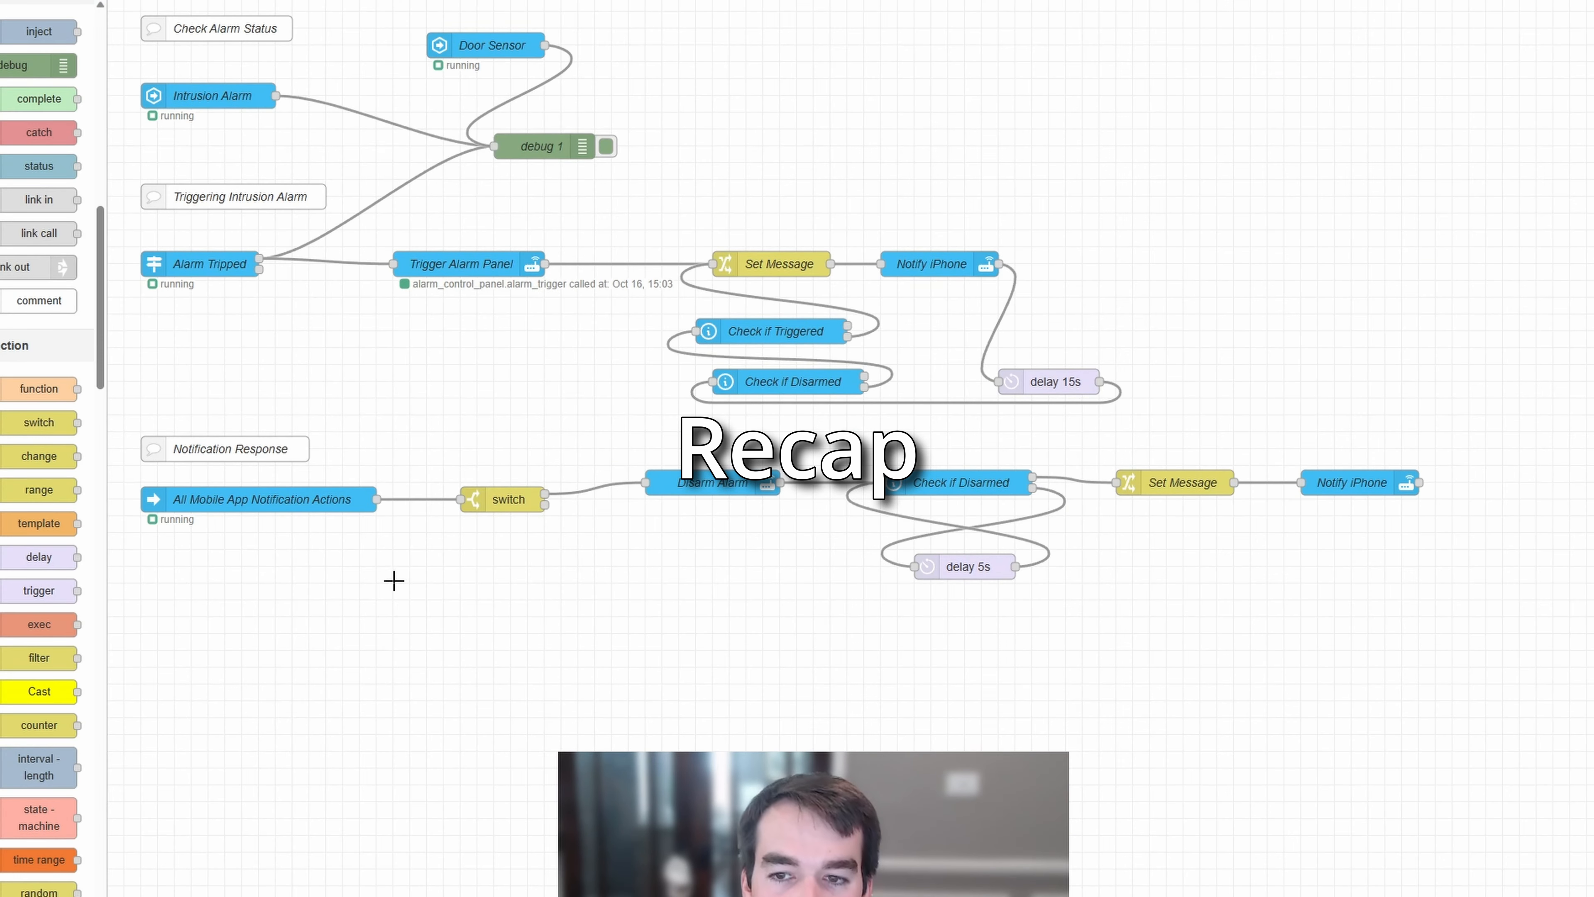
Review the Triggering Intrusion Alarm flow from Alarm Tripped through Trigger Alarm Panel, Set Message and Notify iPhone to the 15s delay
click(231, 263)
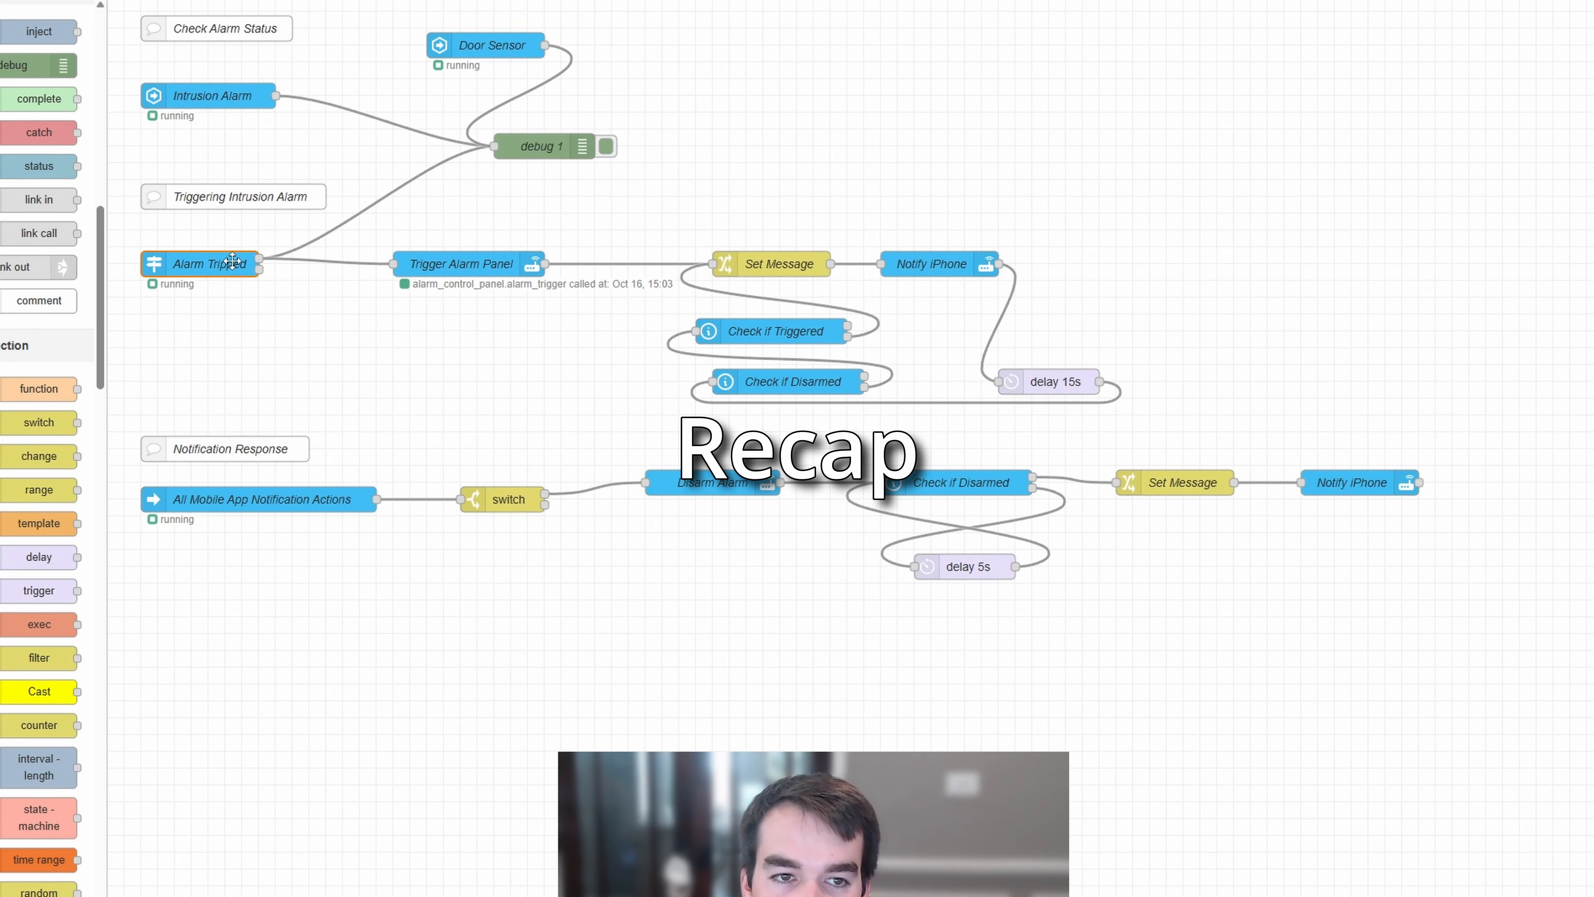
click(480, 270)
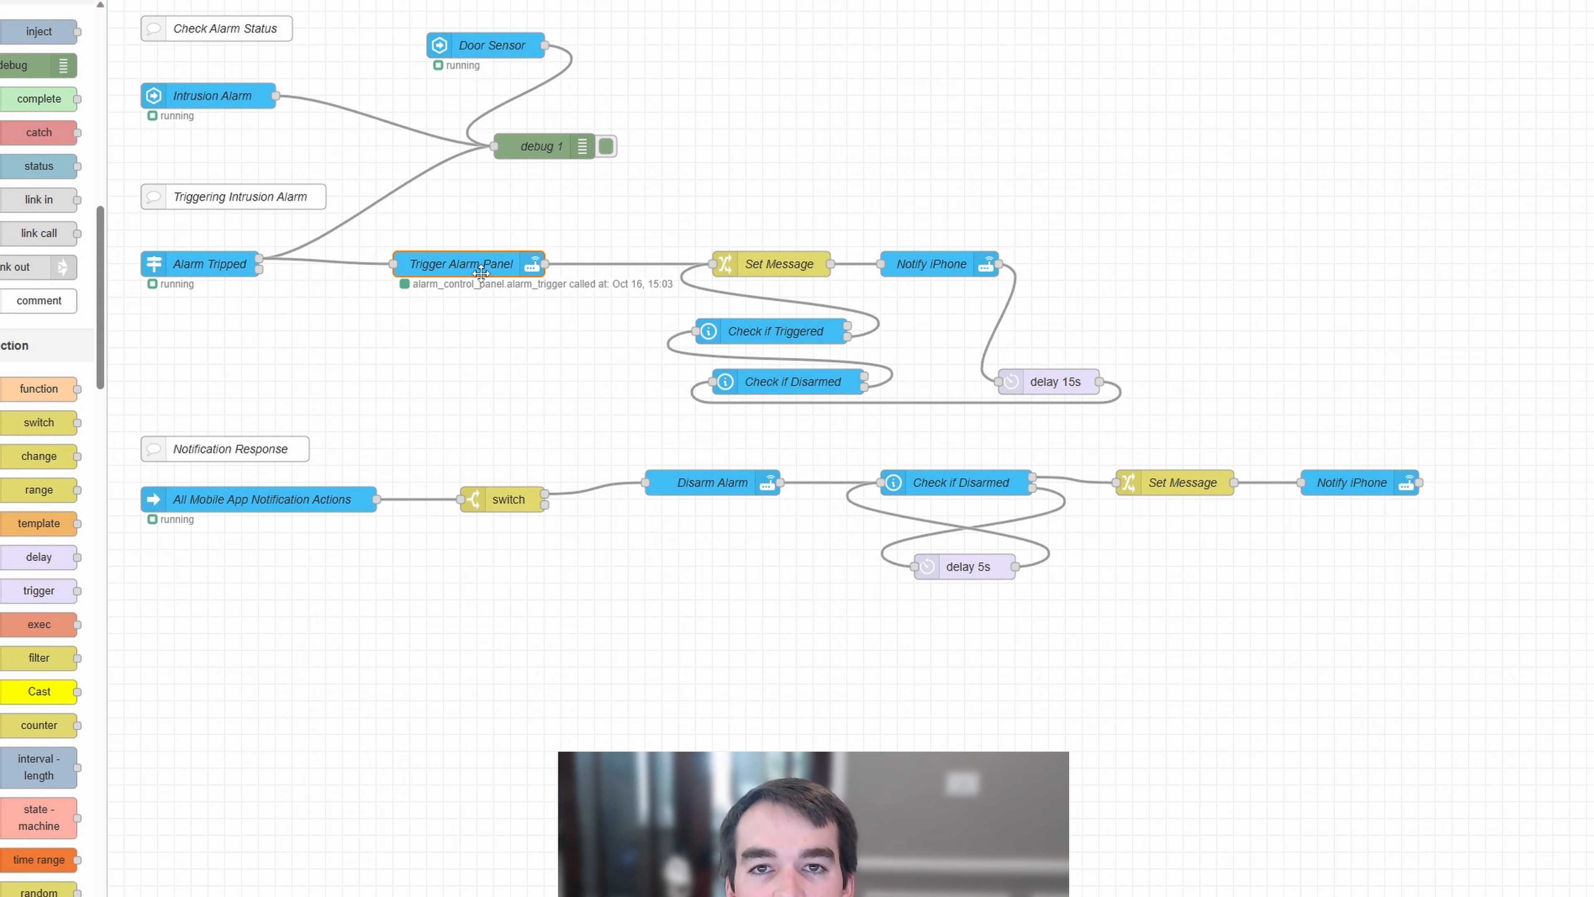
click(758, 263)
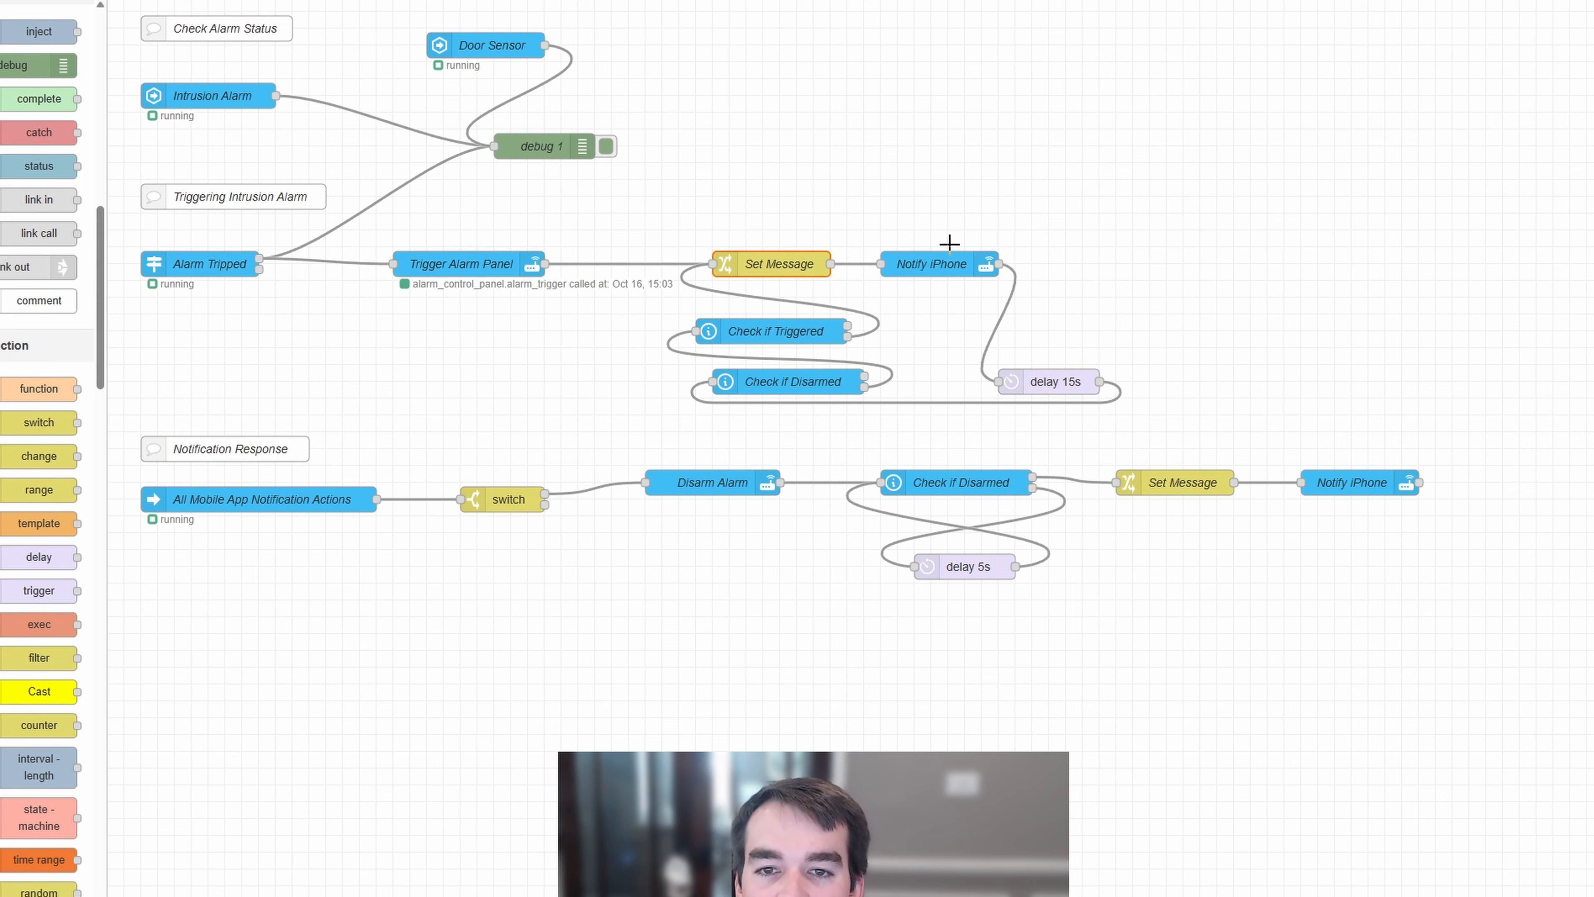
click(936, 267)
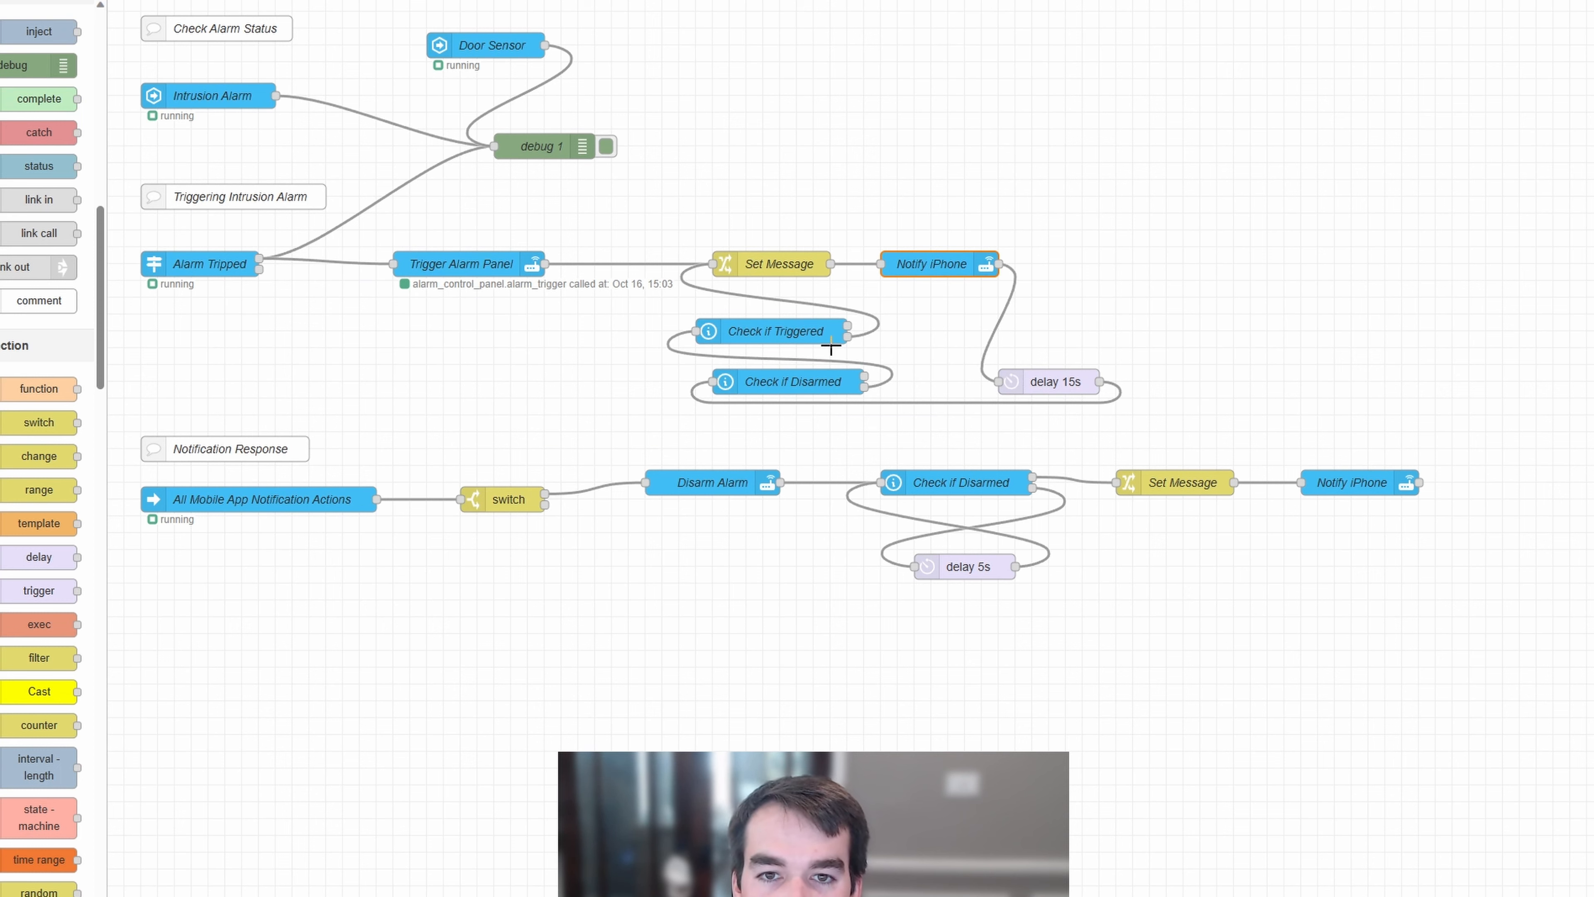
click(1048, 380)
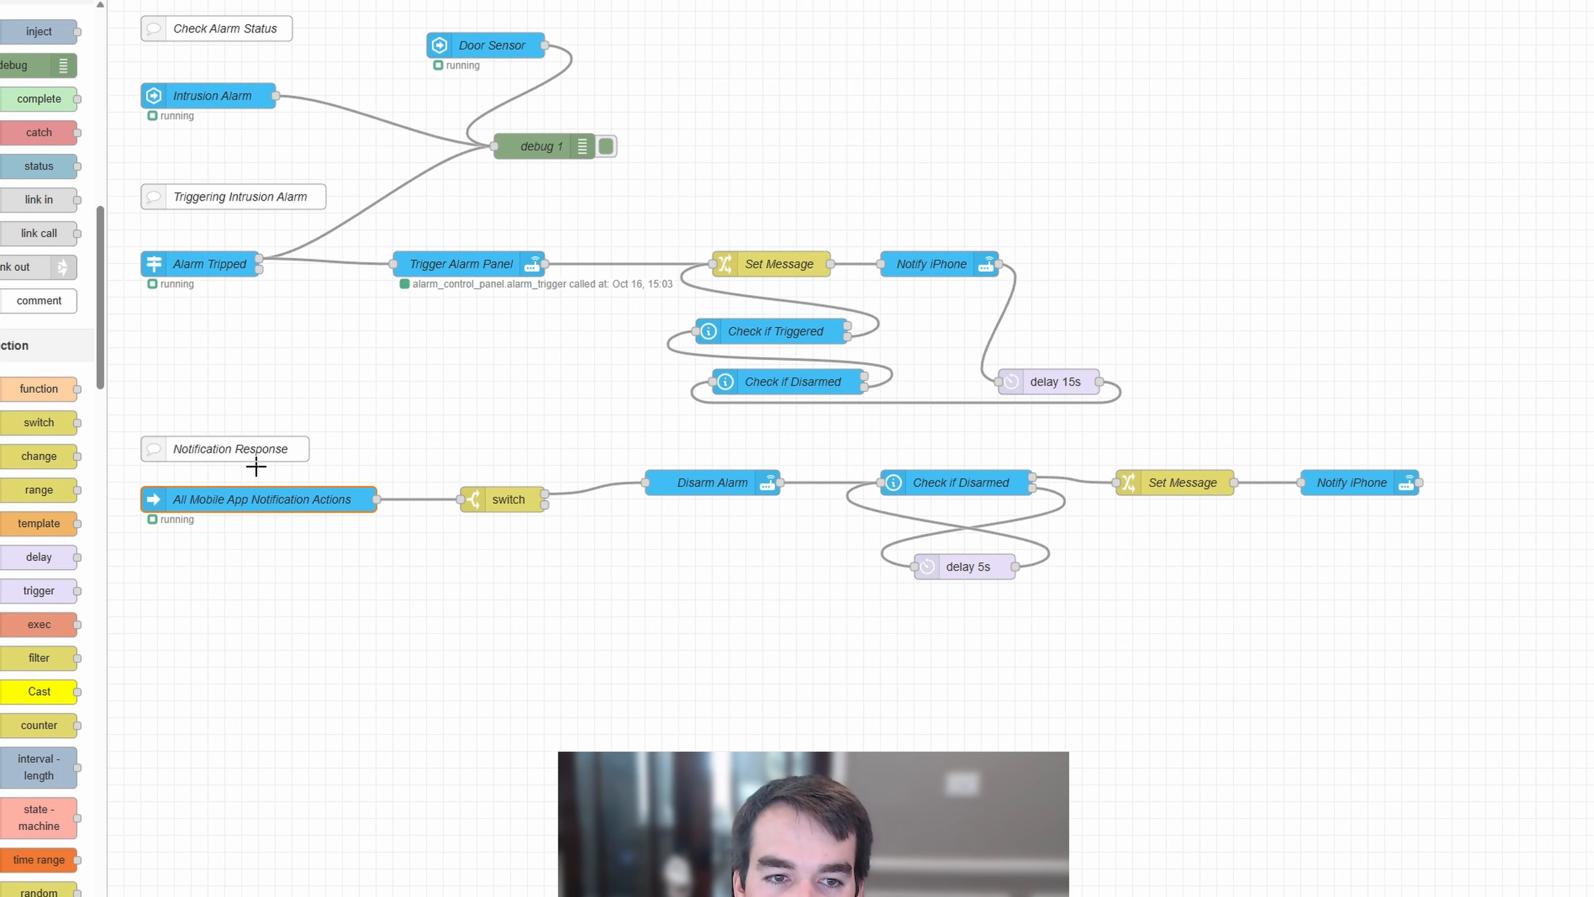
Review the Notification Response flow, checking the switch node's action rules and the Disarm Alarm and Check if Disarmed nodes
click(240, 450)
click(244, 498)
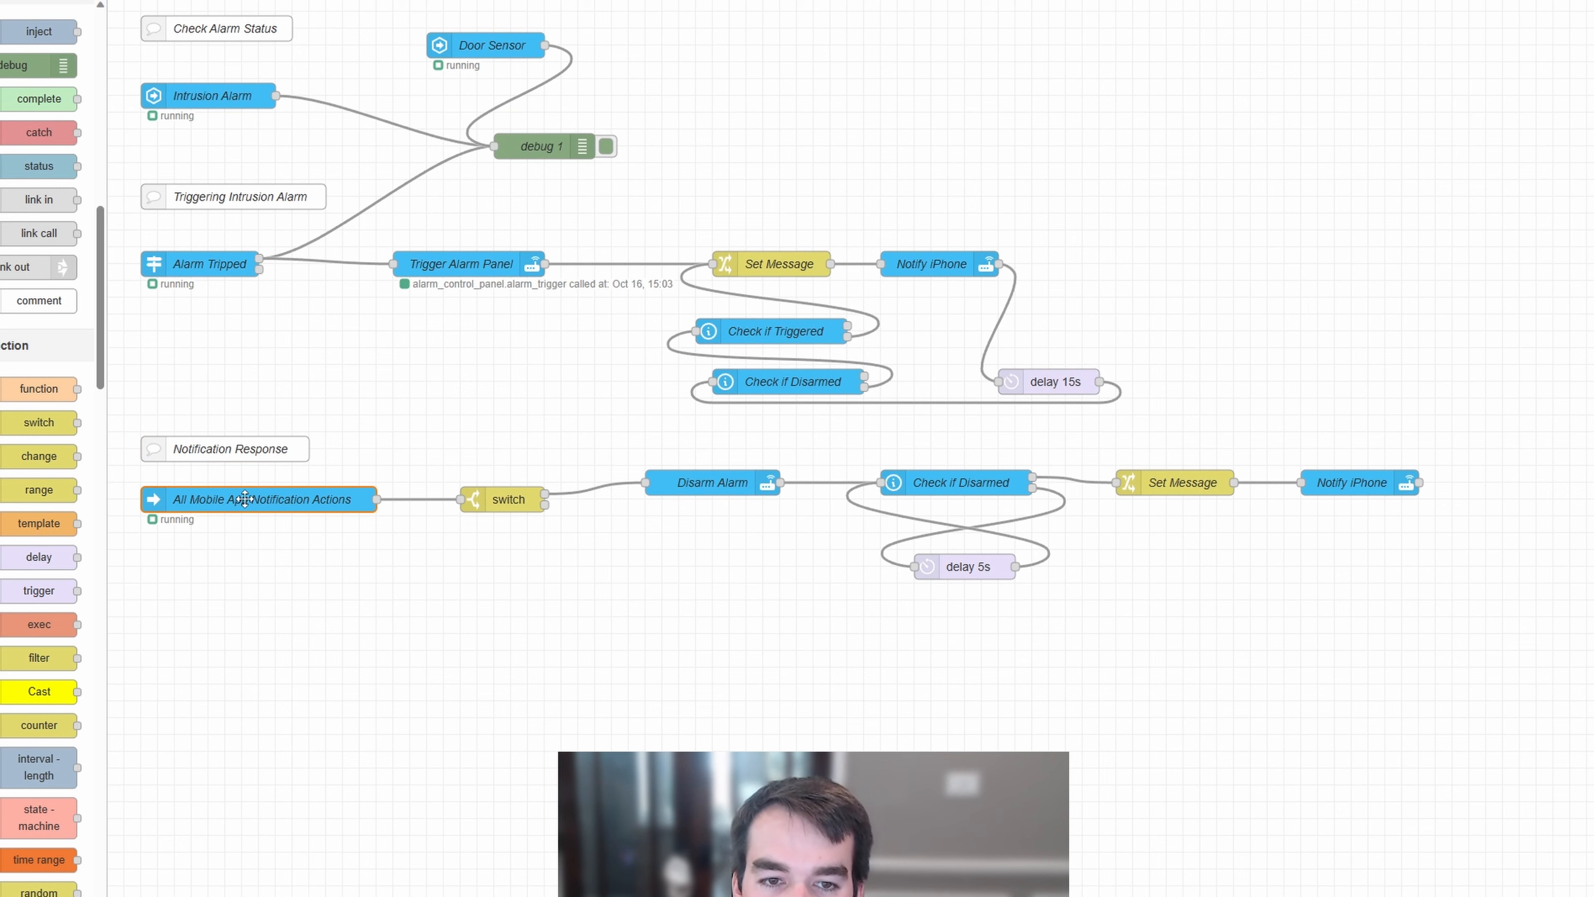
double_click(489, 498)
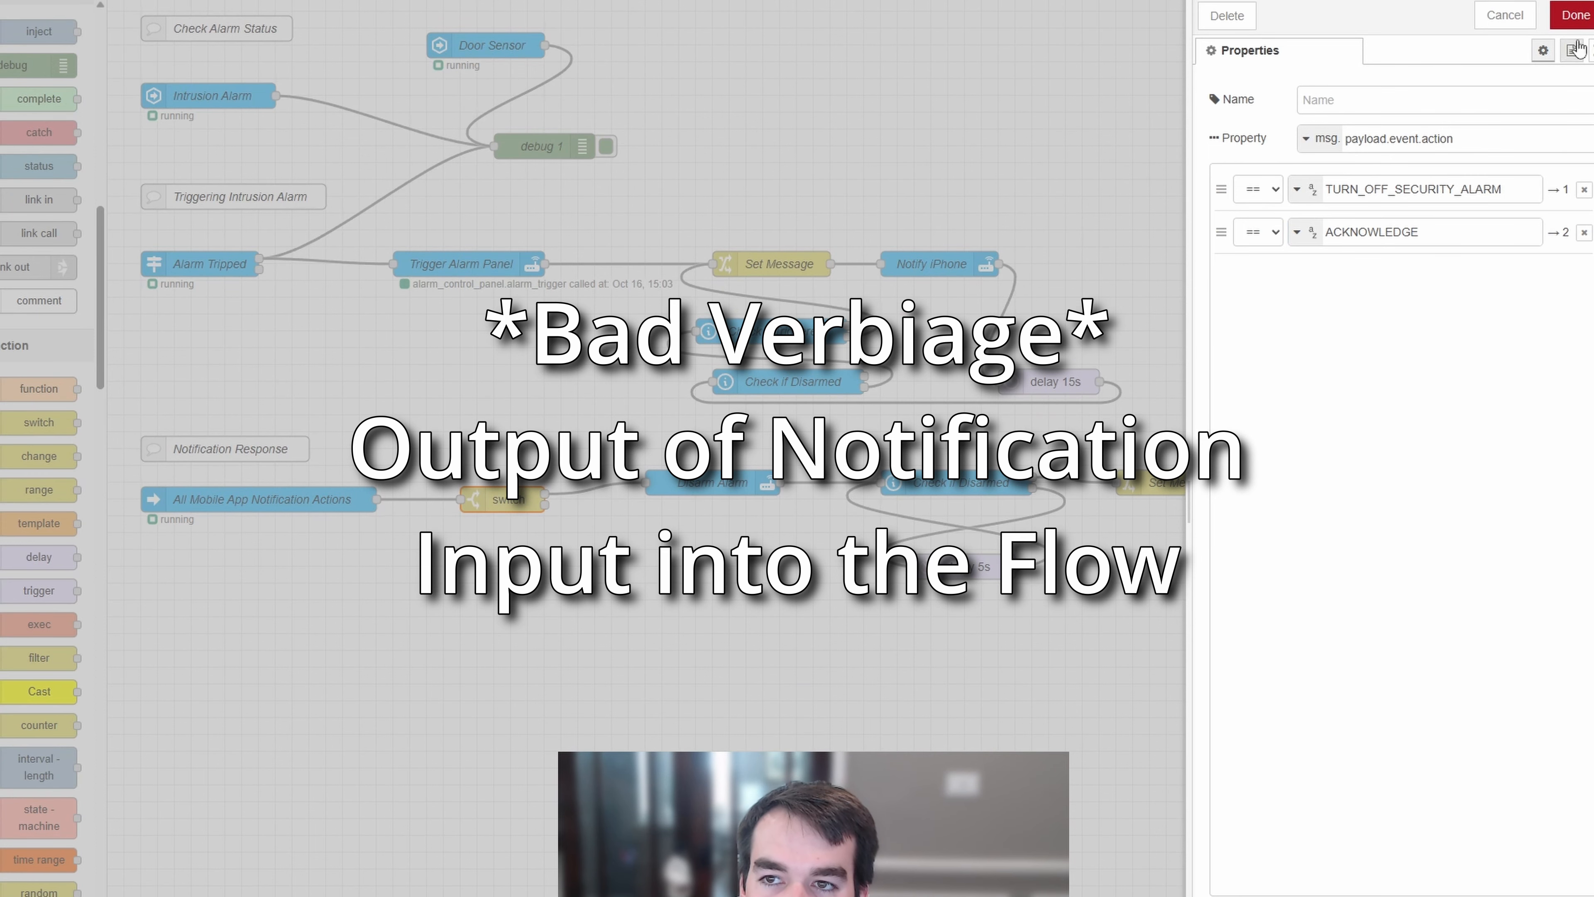
click(1575, 15)
click(701, 483)
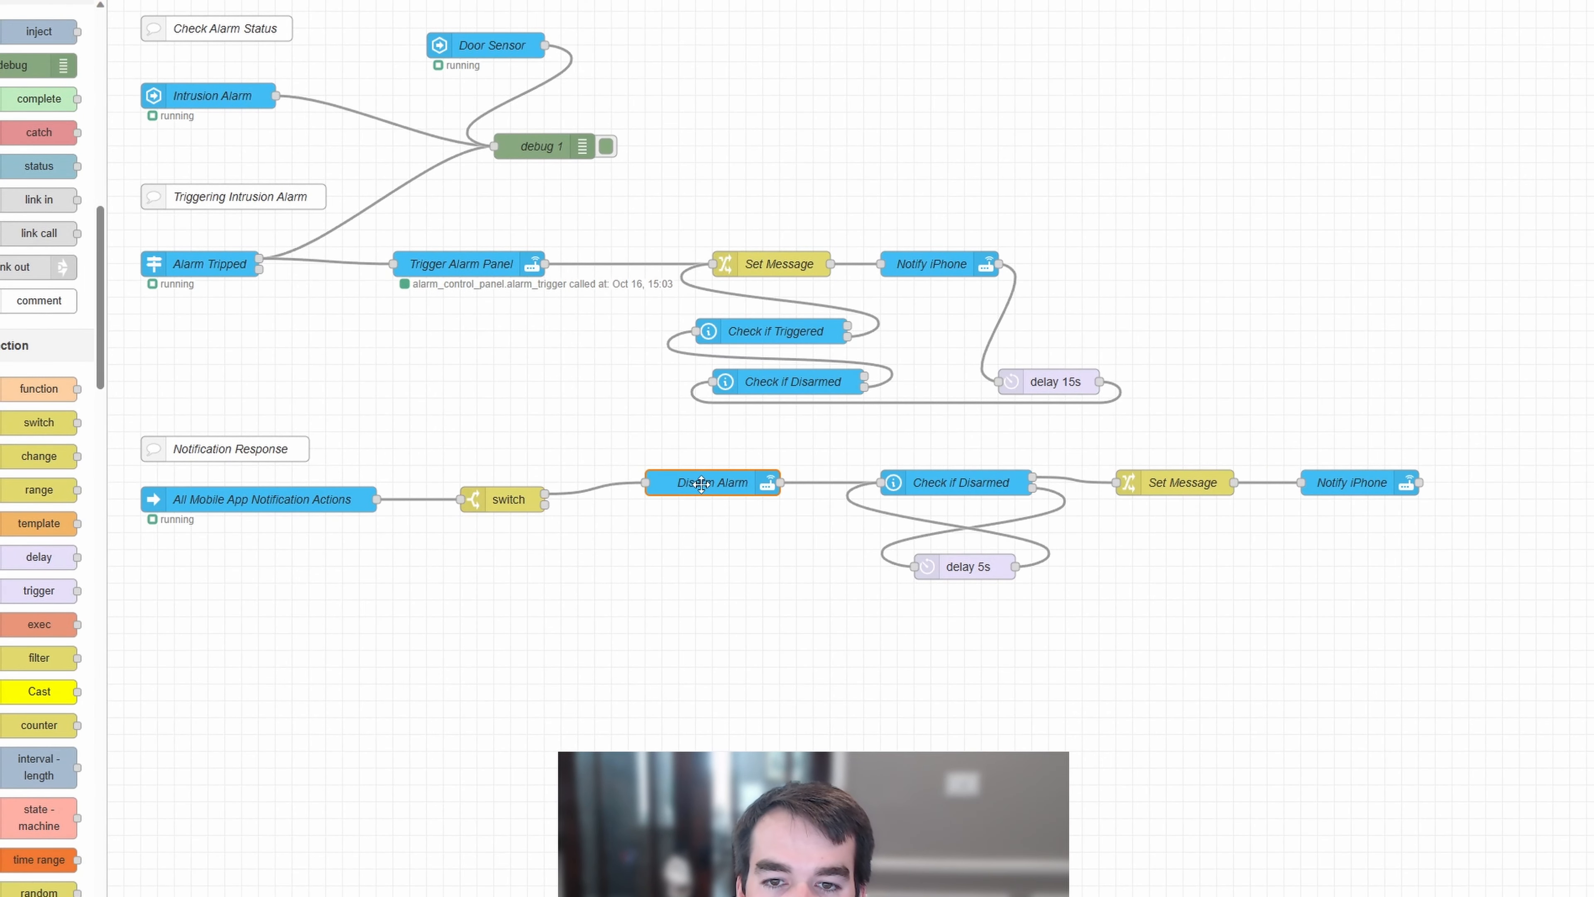
click(937, 485)
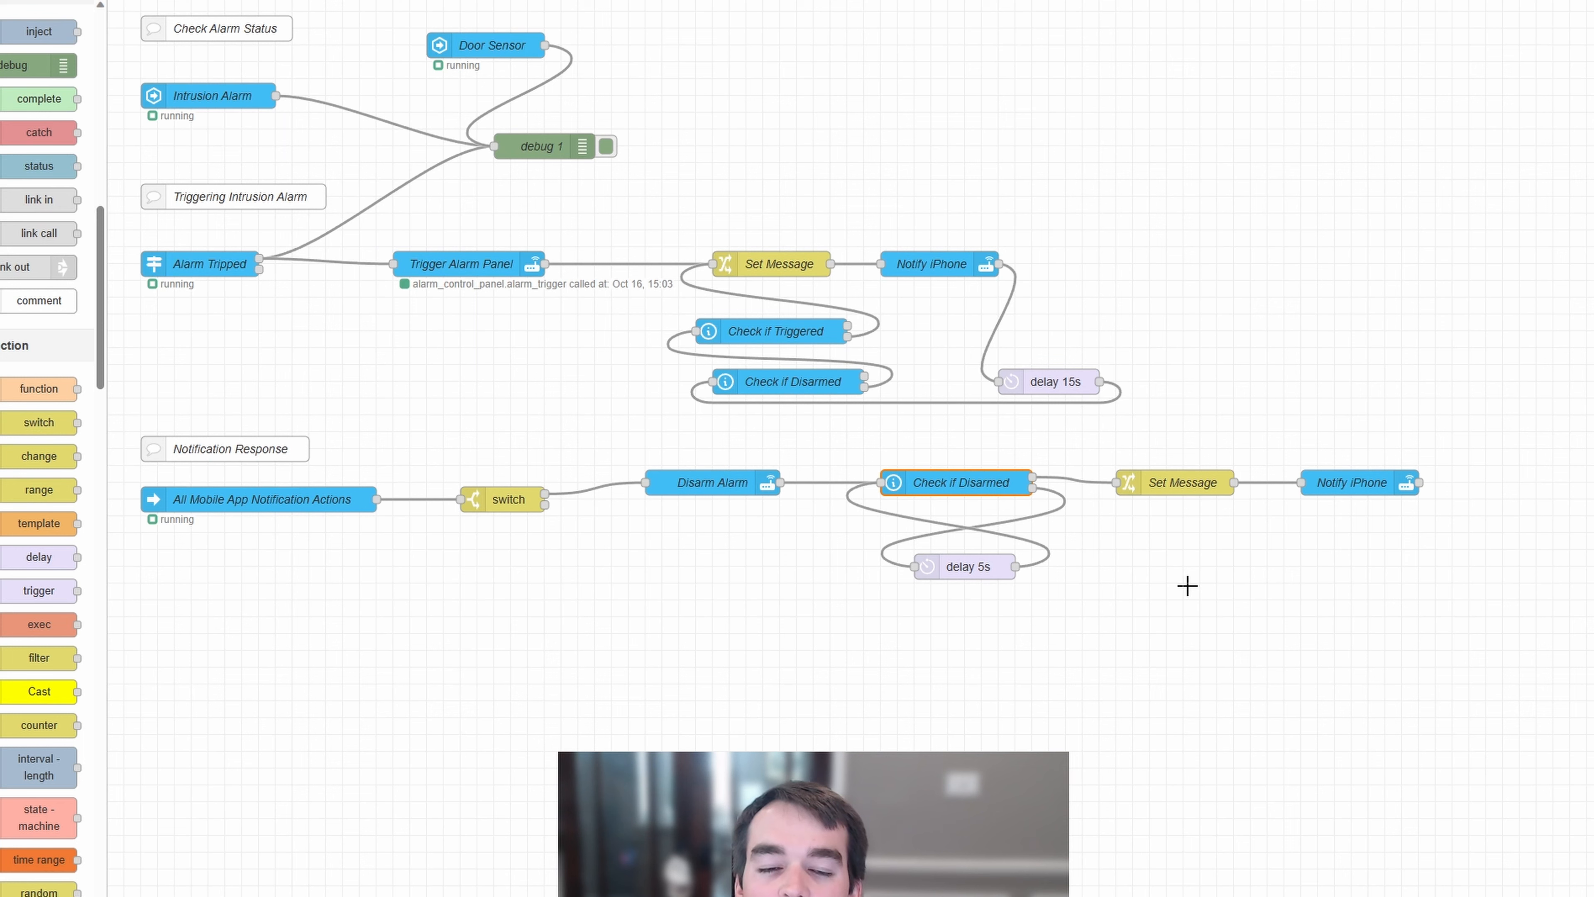
click(684, 571)
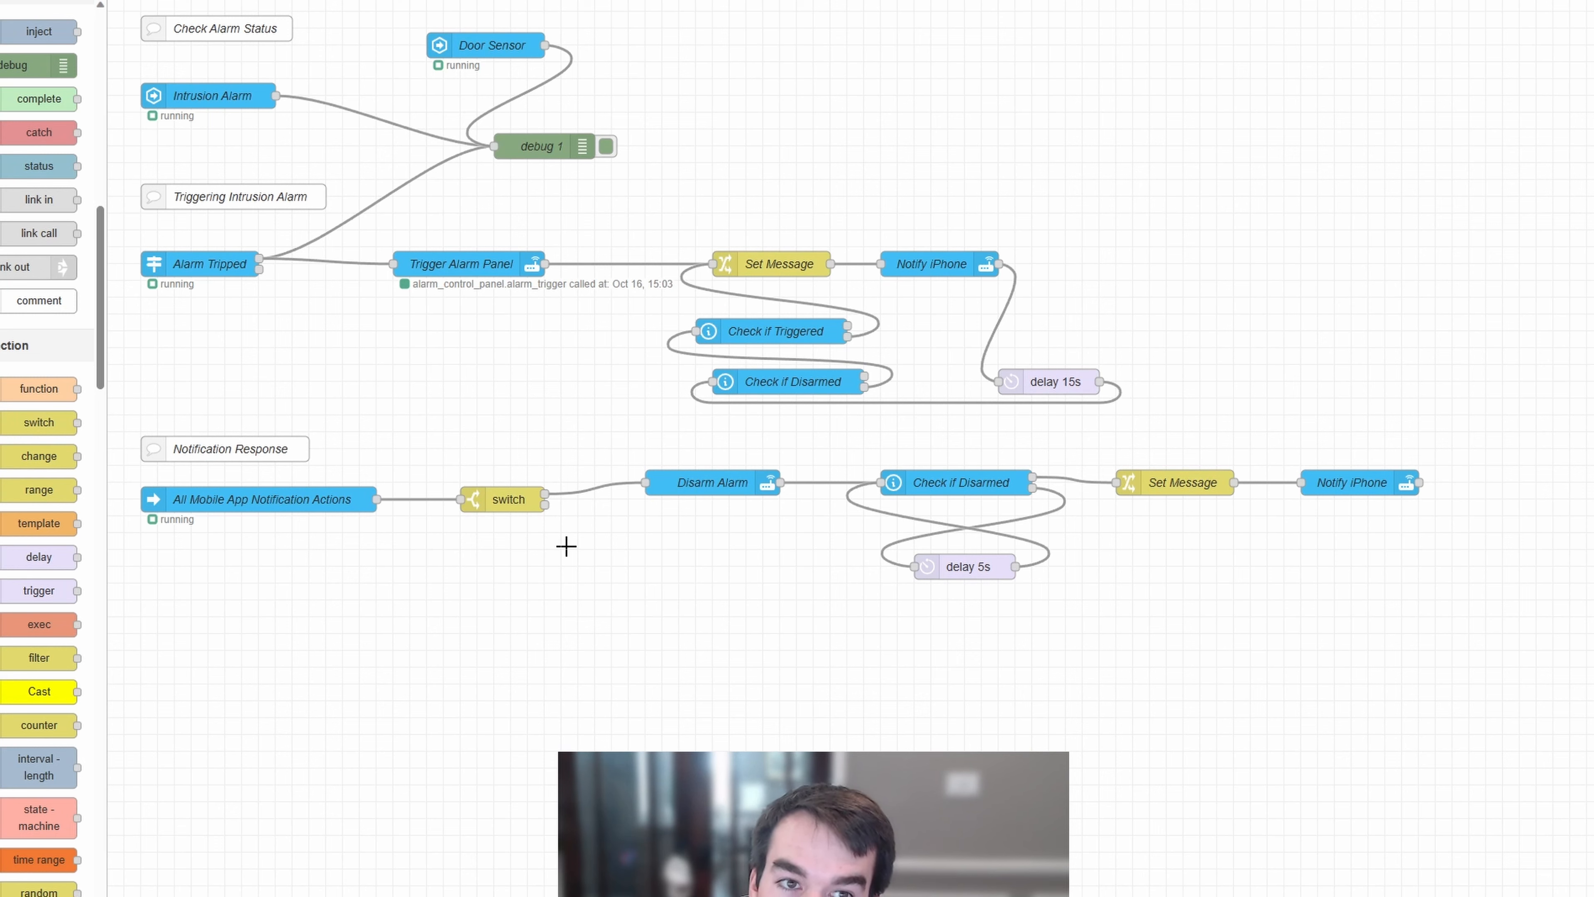
click(522, 501)
click(455, 621)
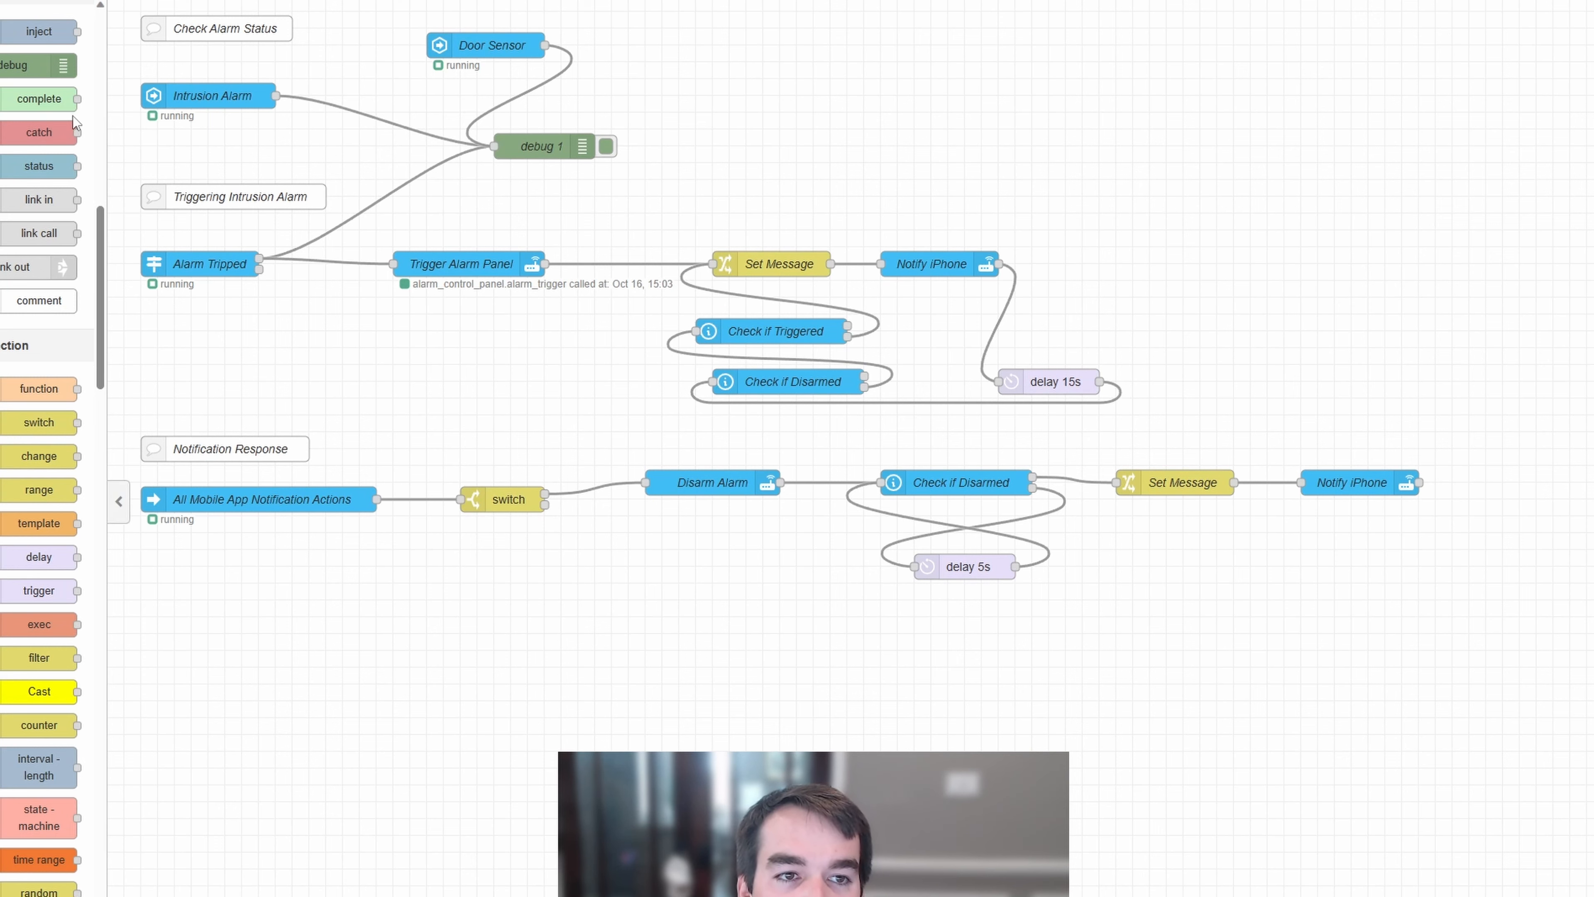
Add a call service node wired to the switch node's second output and name it "Trigger Alarm"
scroll(47, 314, up, 10)
drag(38, 87, 696, 565)
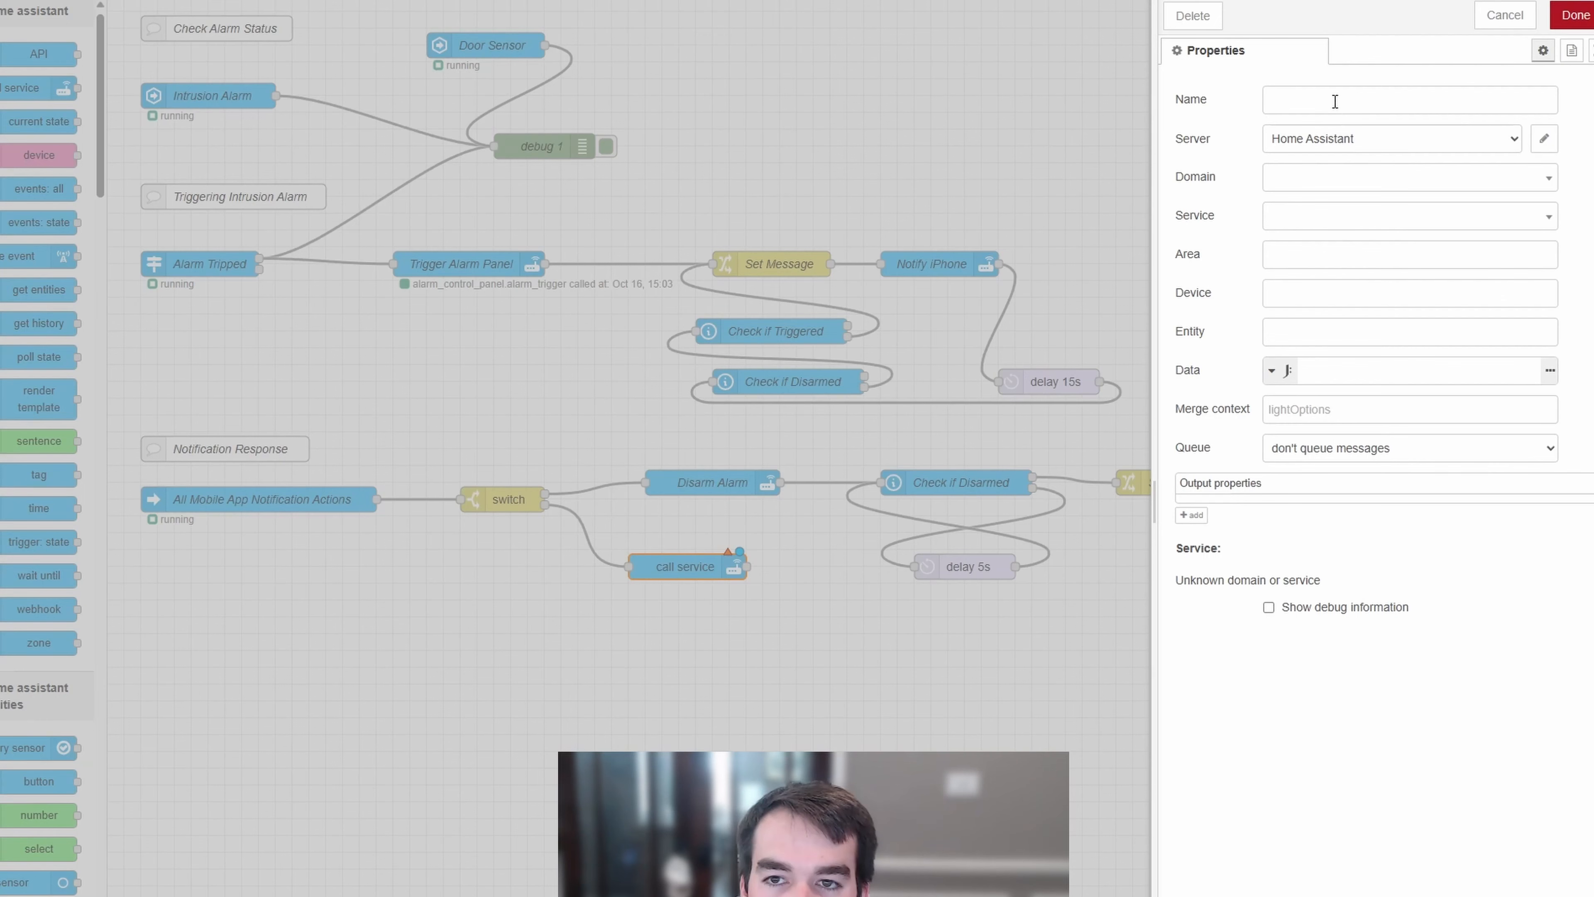
click(1334, 100)
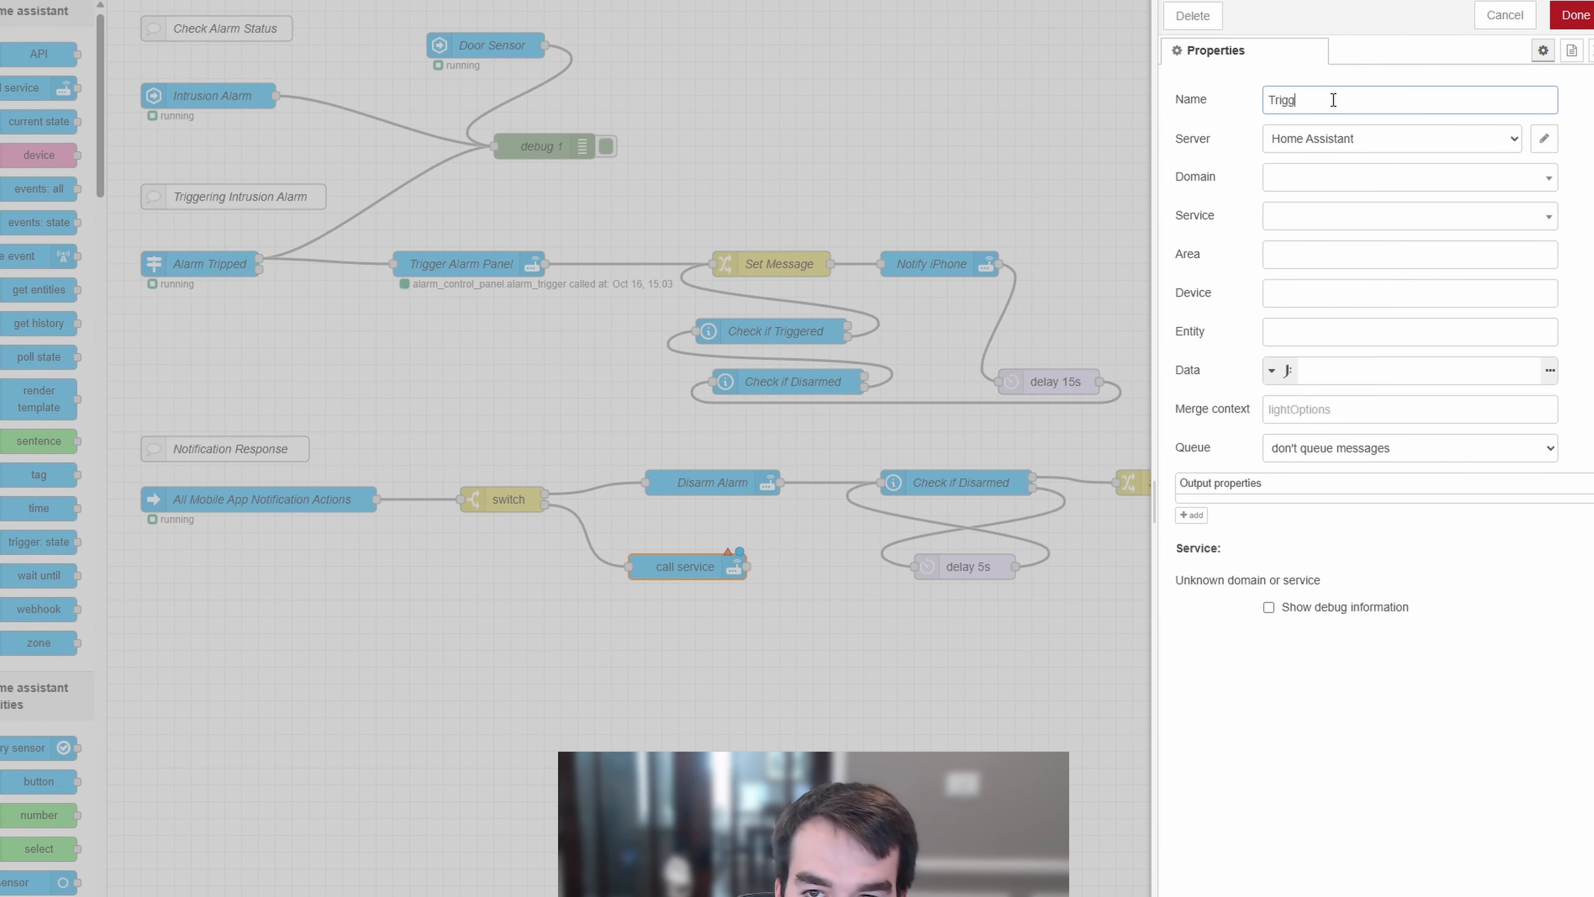
Set the Trigger Alarm node's domain to alarm_control_panel and its service to alarm_trigger
click(1347, 178)
click(1356, 252)
click(1324, 216)
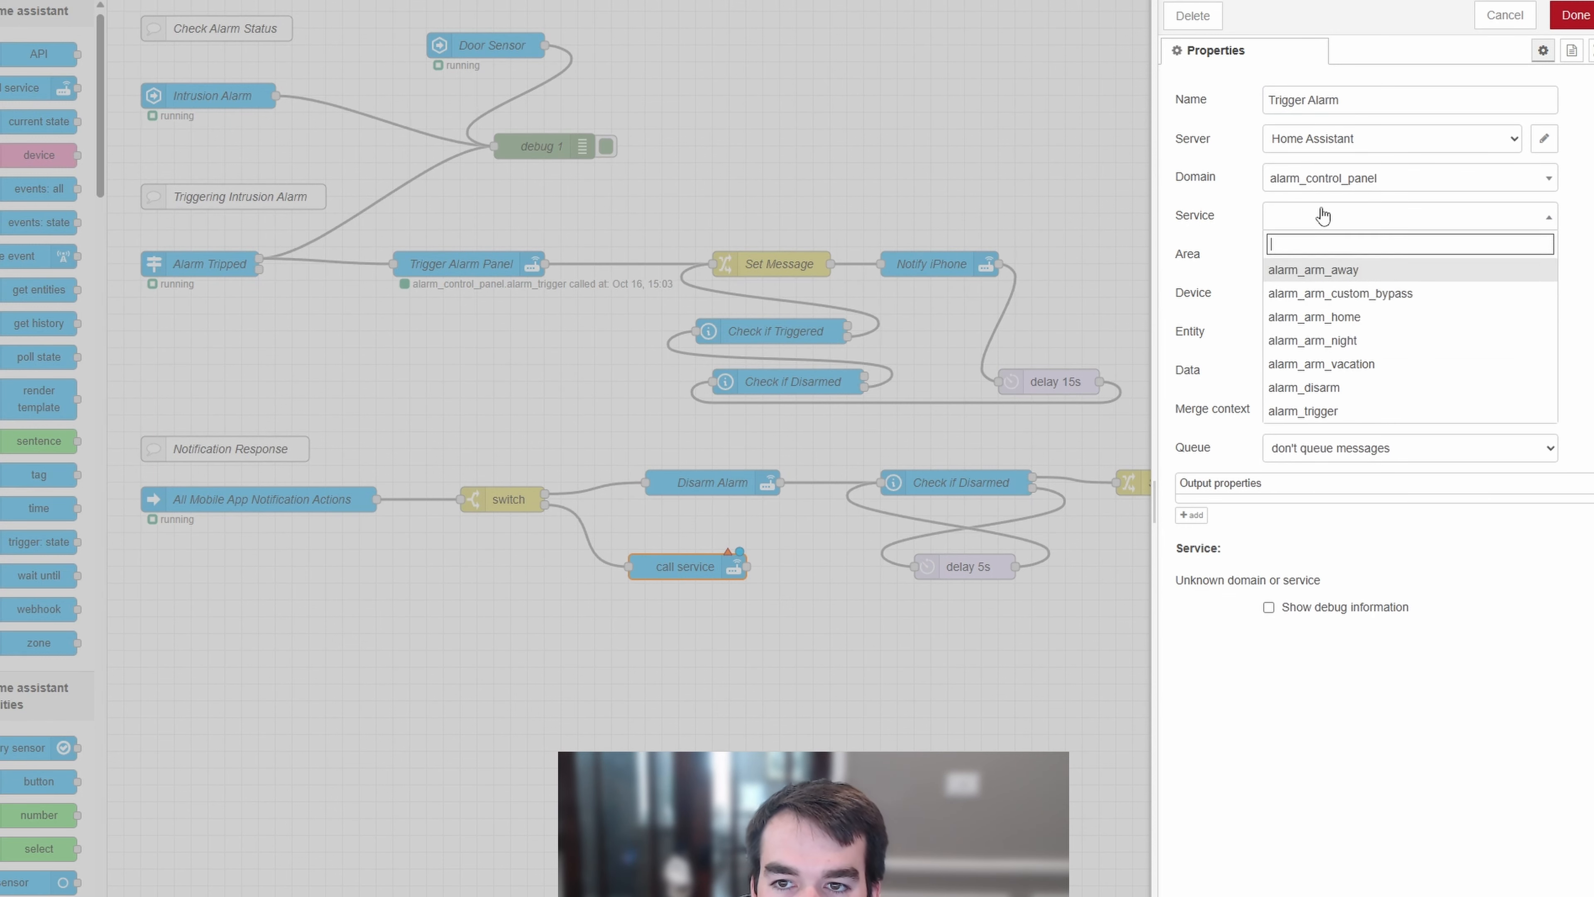
click(1370, 409)
Set the Trigger Alarm node's entity to Intrusion Alarm (alarm_control_panel.intrusion_alarm) and save the node
click(1341, 255)
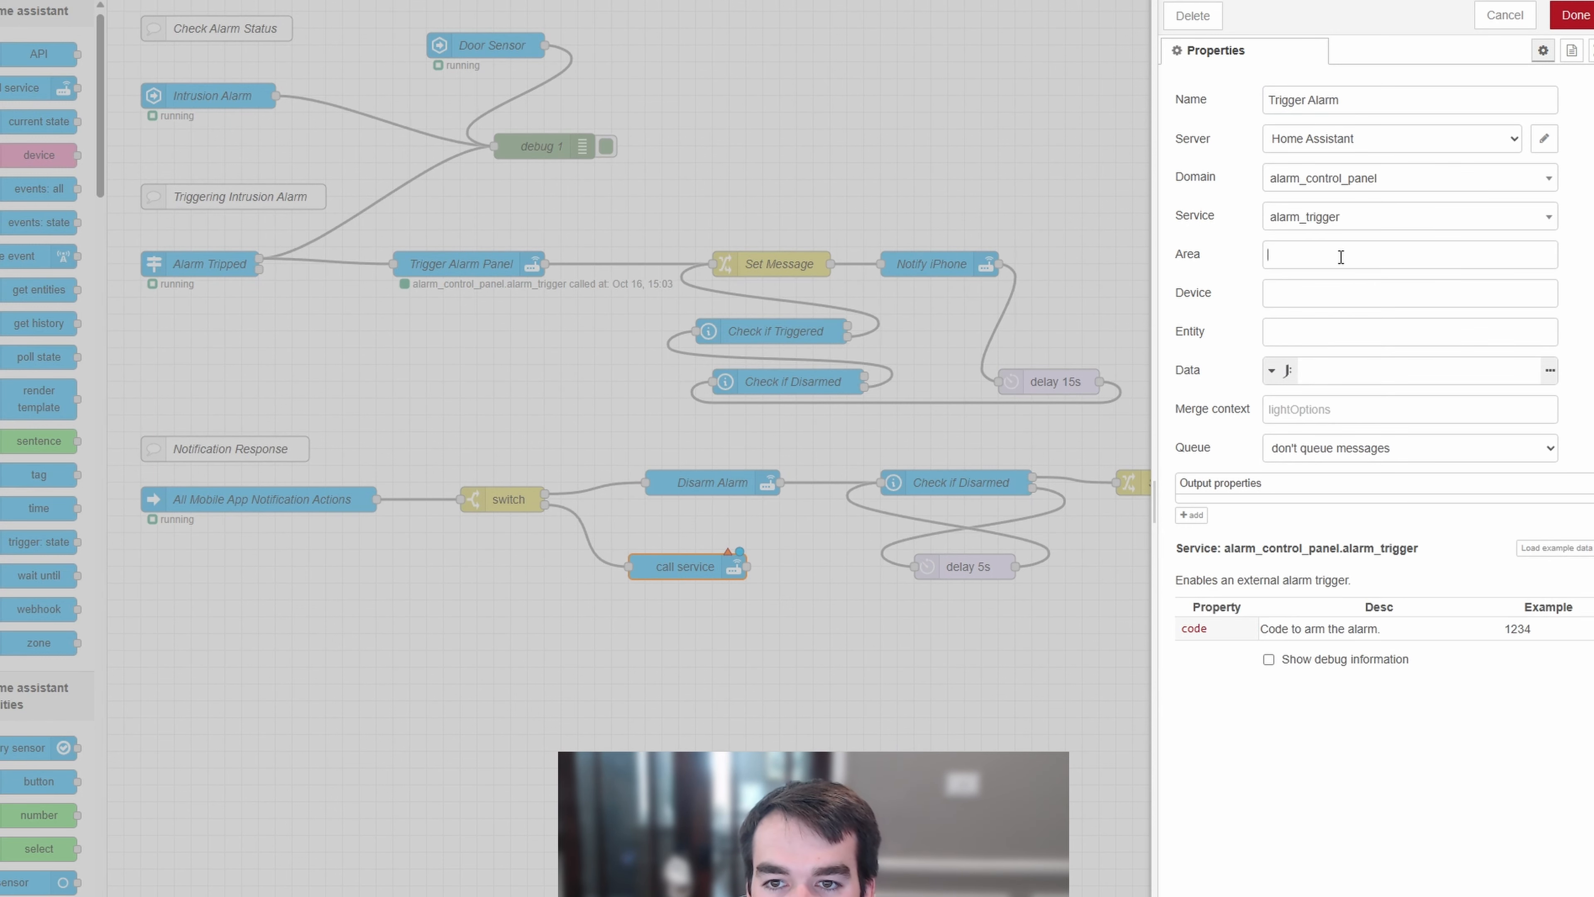
click(1267, 332)
text(alar)
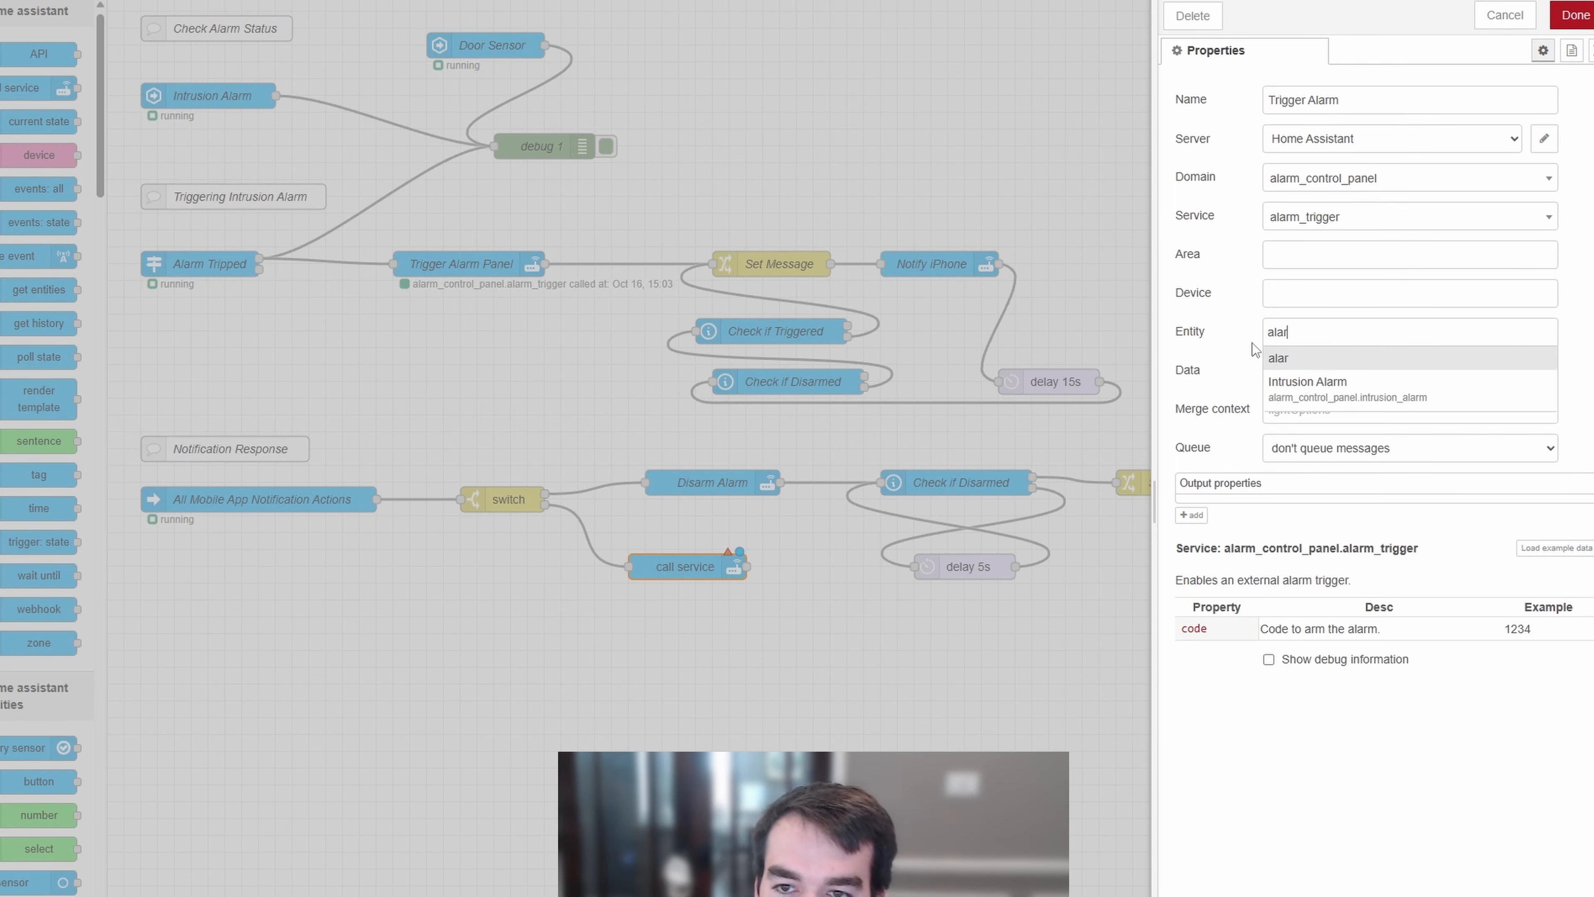
click(1360, 398)
click(1575, 15)
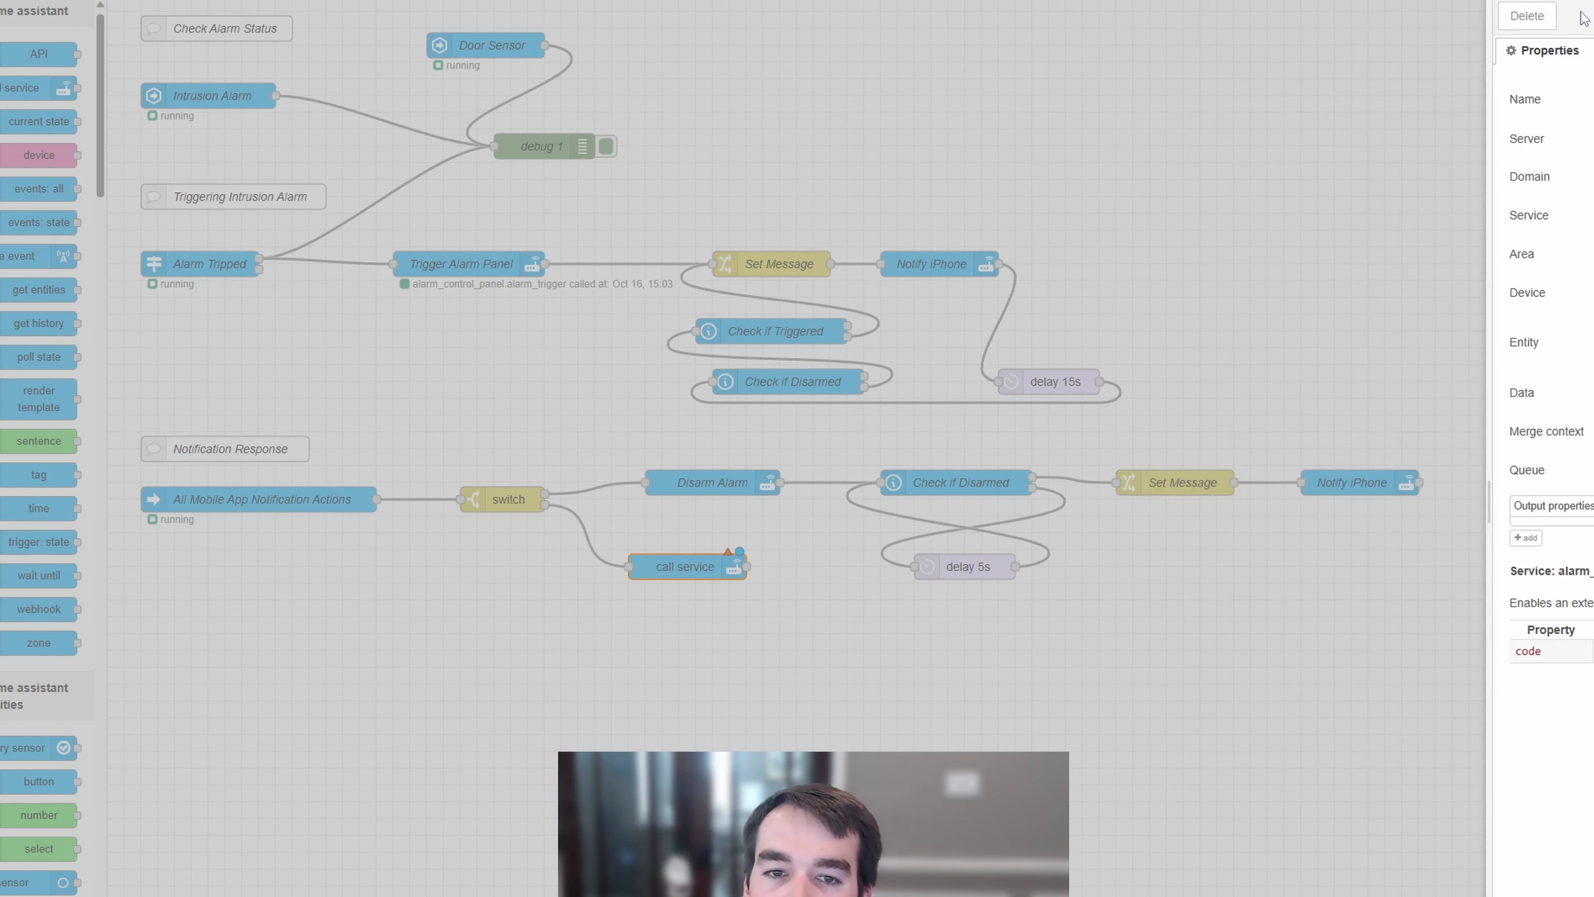
click(537, 452)
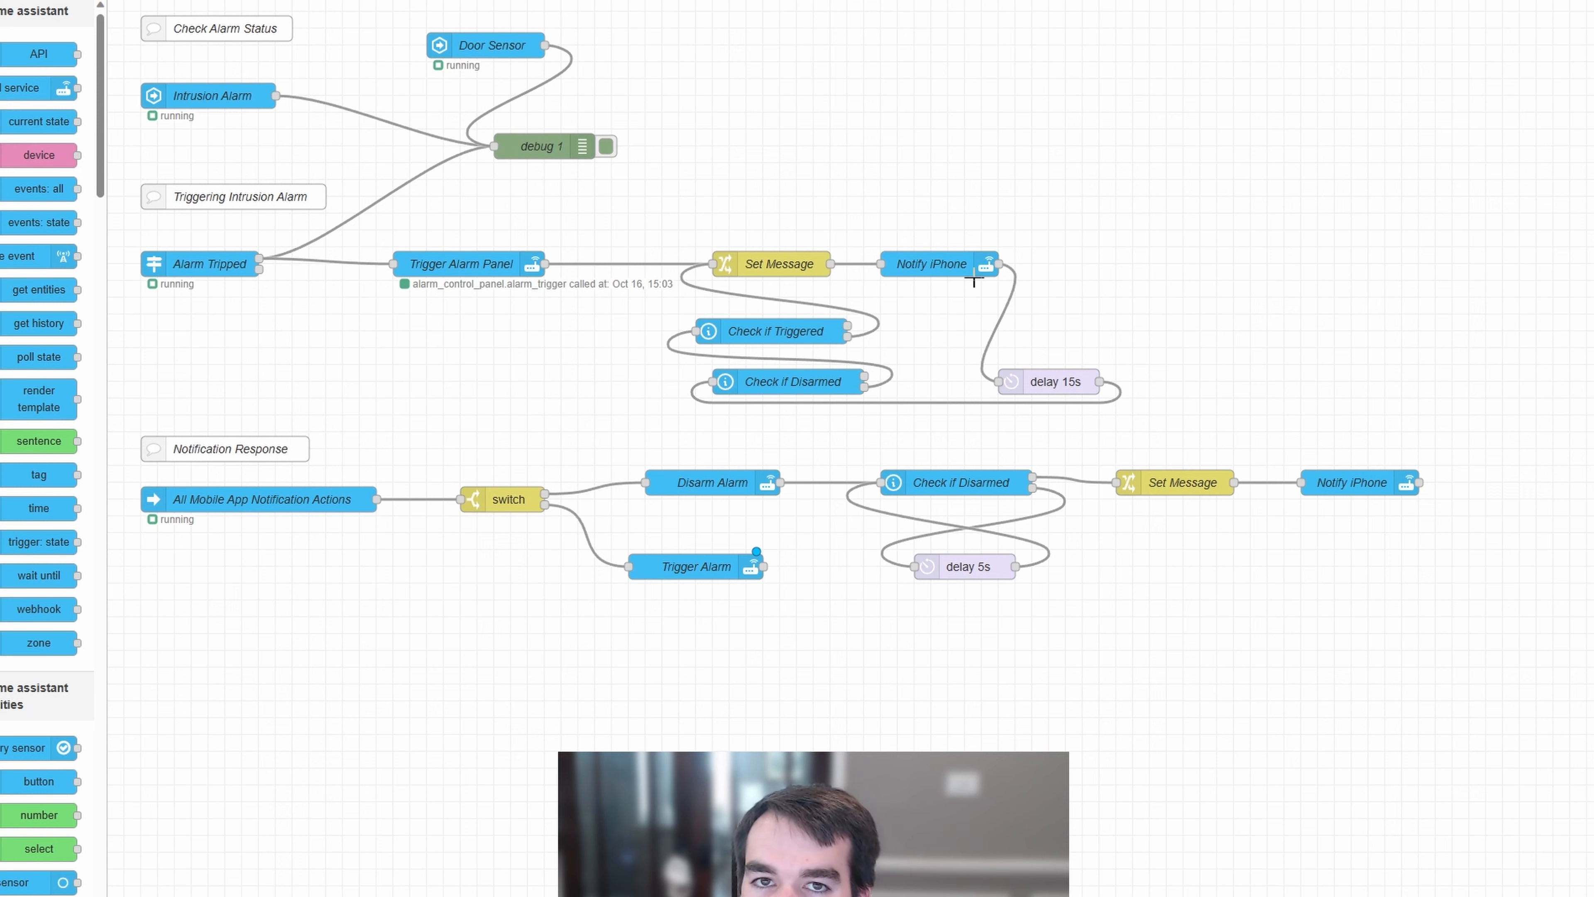
Move the Trigger Alarm node slightly lower to leave room above it for a comment
click(713, 573)
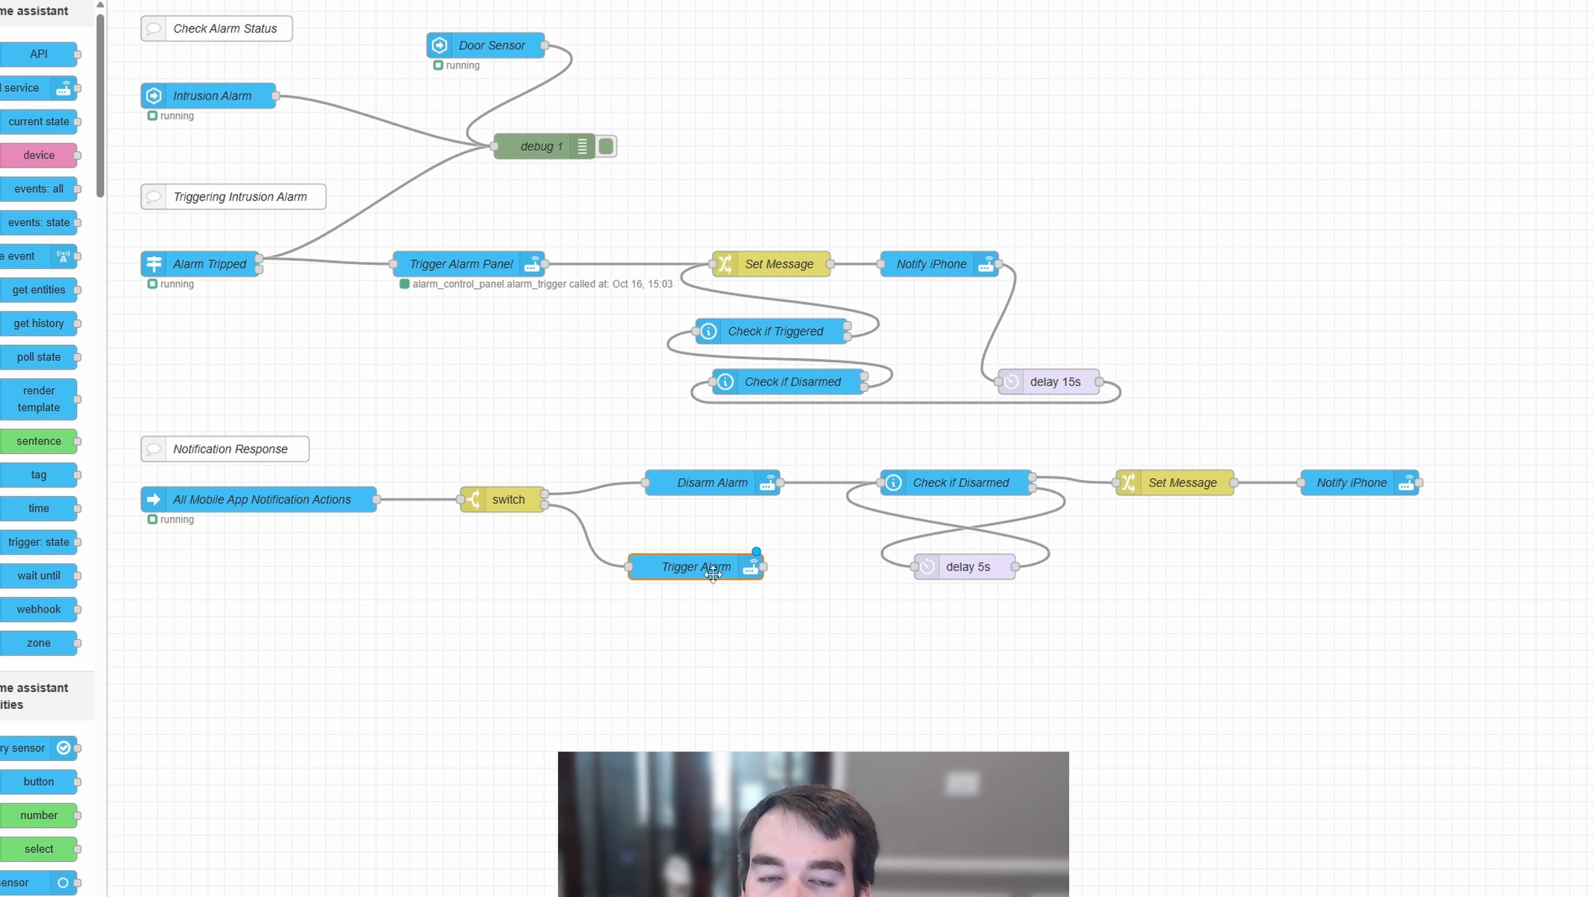
mouse_move(713, 573)
mouse_down()
mouse_move(721, 551)
mouse_move(710, 567)
mouse_up()
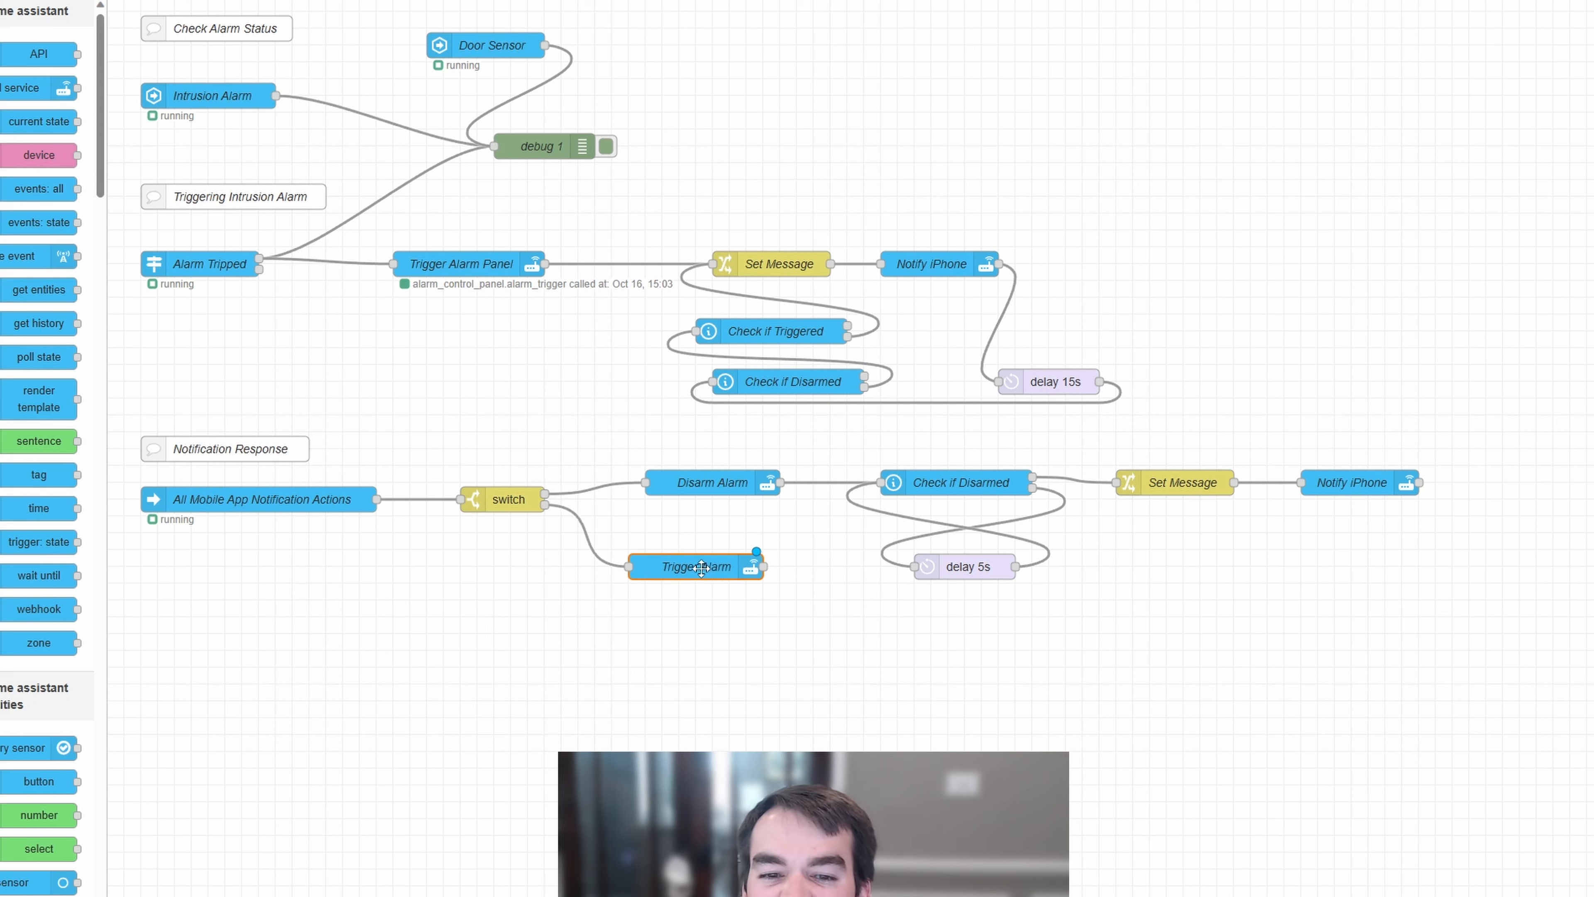
drag(701, 567, 702, 584)
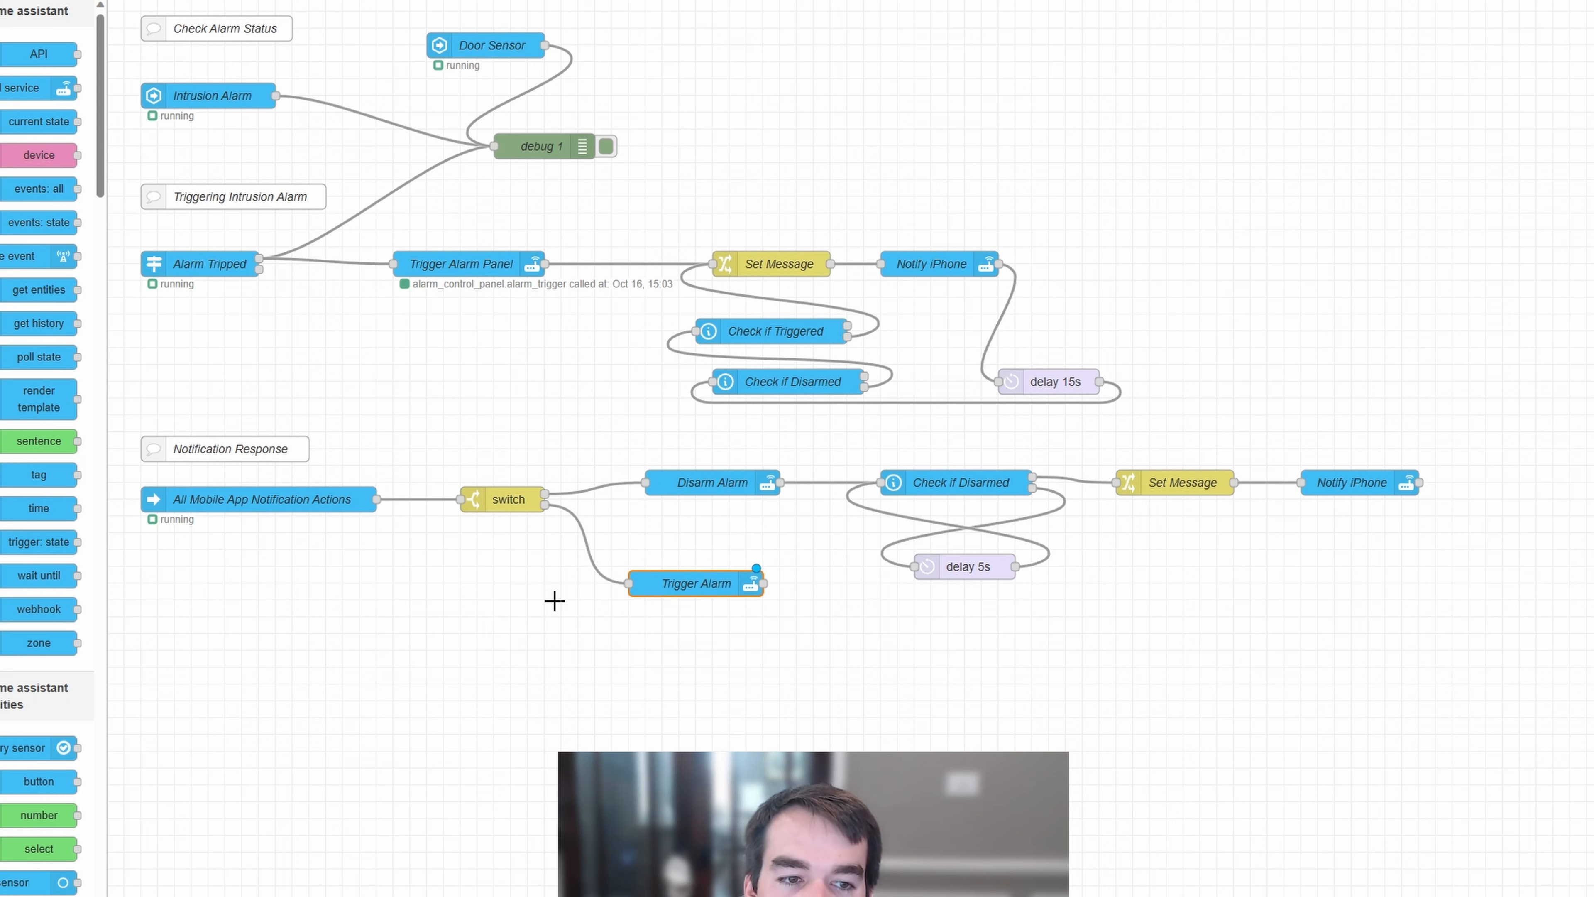
Add a comment node directly above Trigger Alarm, name it "Update to Noonlight Alarm Later" and save it
scroll(33, 688, down, 10)
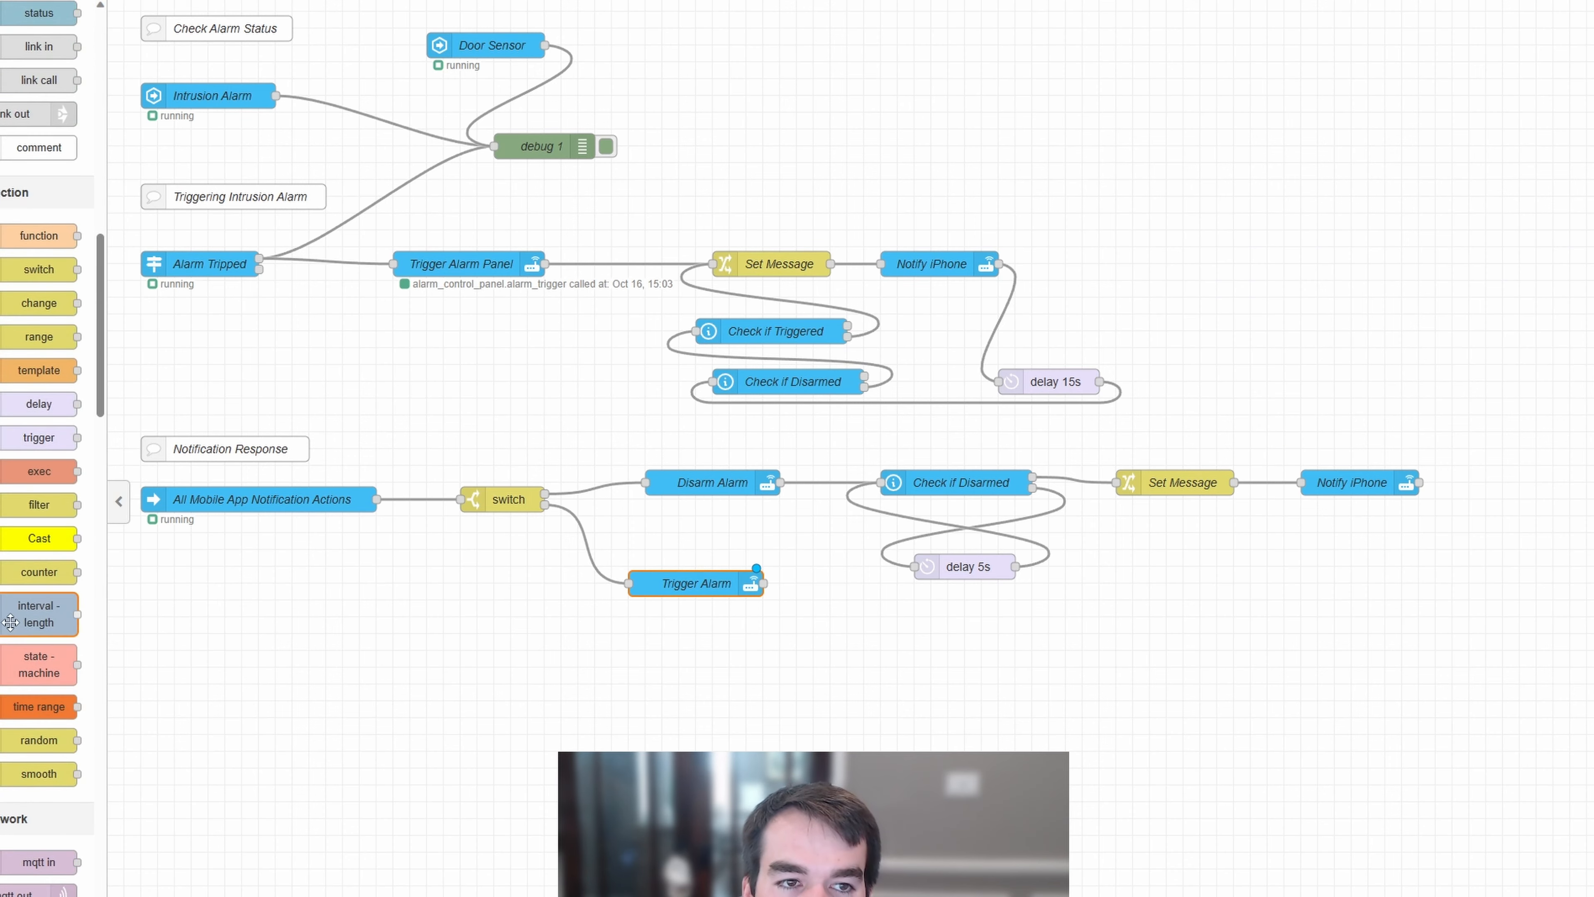
drag(39, 147, 700, 551)
double_click(700, 551)
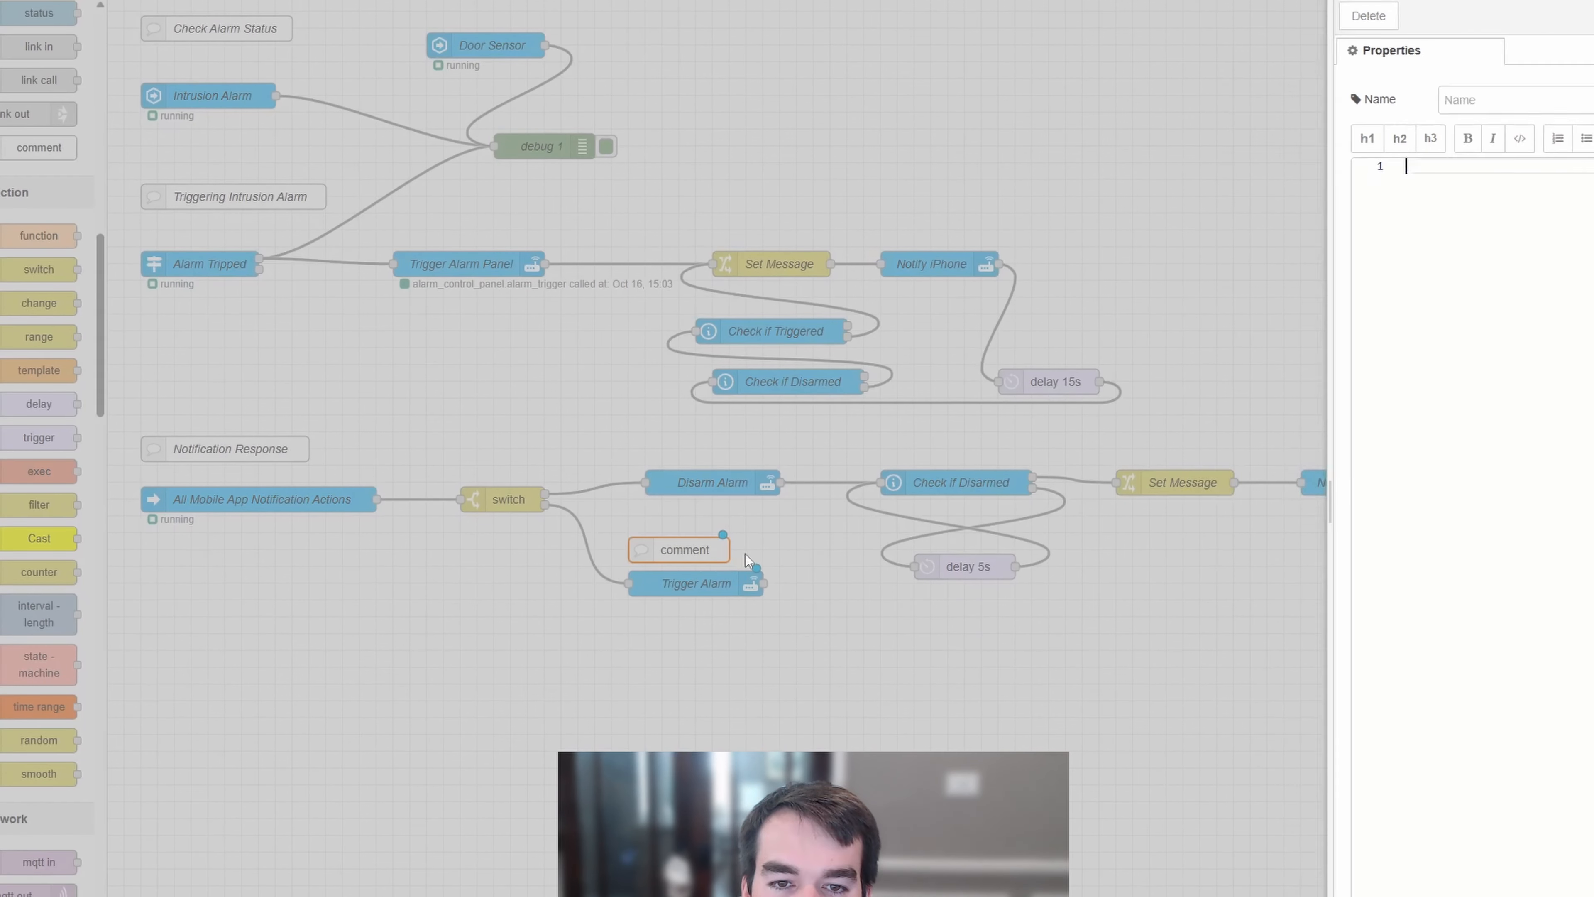
text(Update to Noonlight Alarm Later)
click(1589, 15)
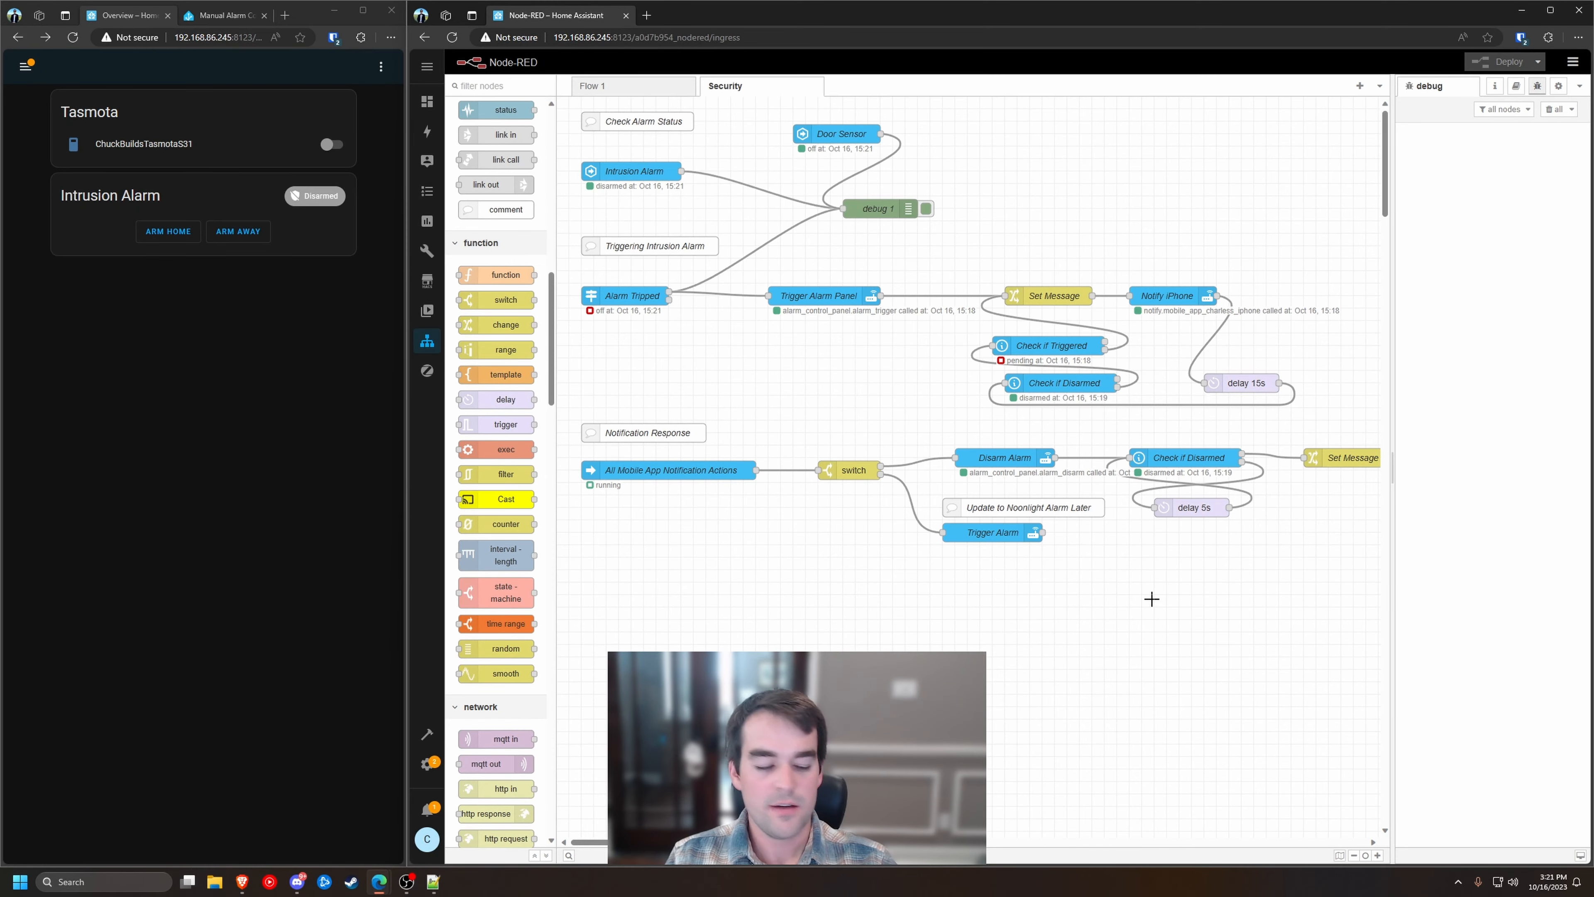
Arm the Intrusion Alarm in home mode from the Home Assistant dashboard to test the security flow
click(168, 232)
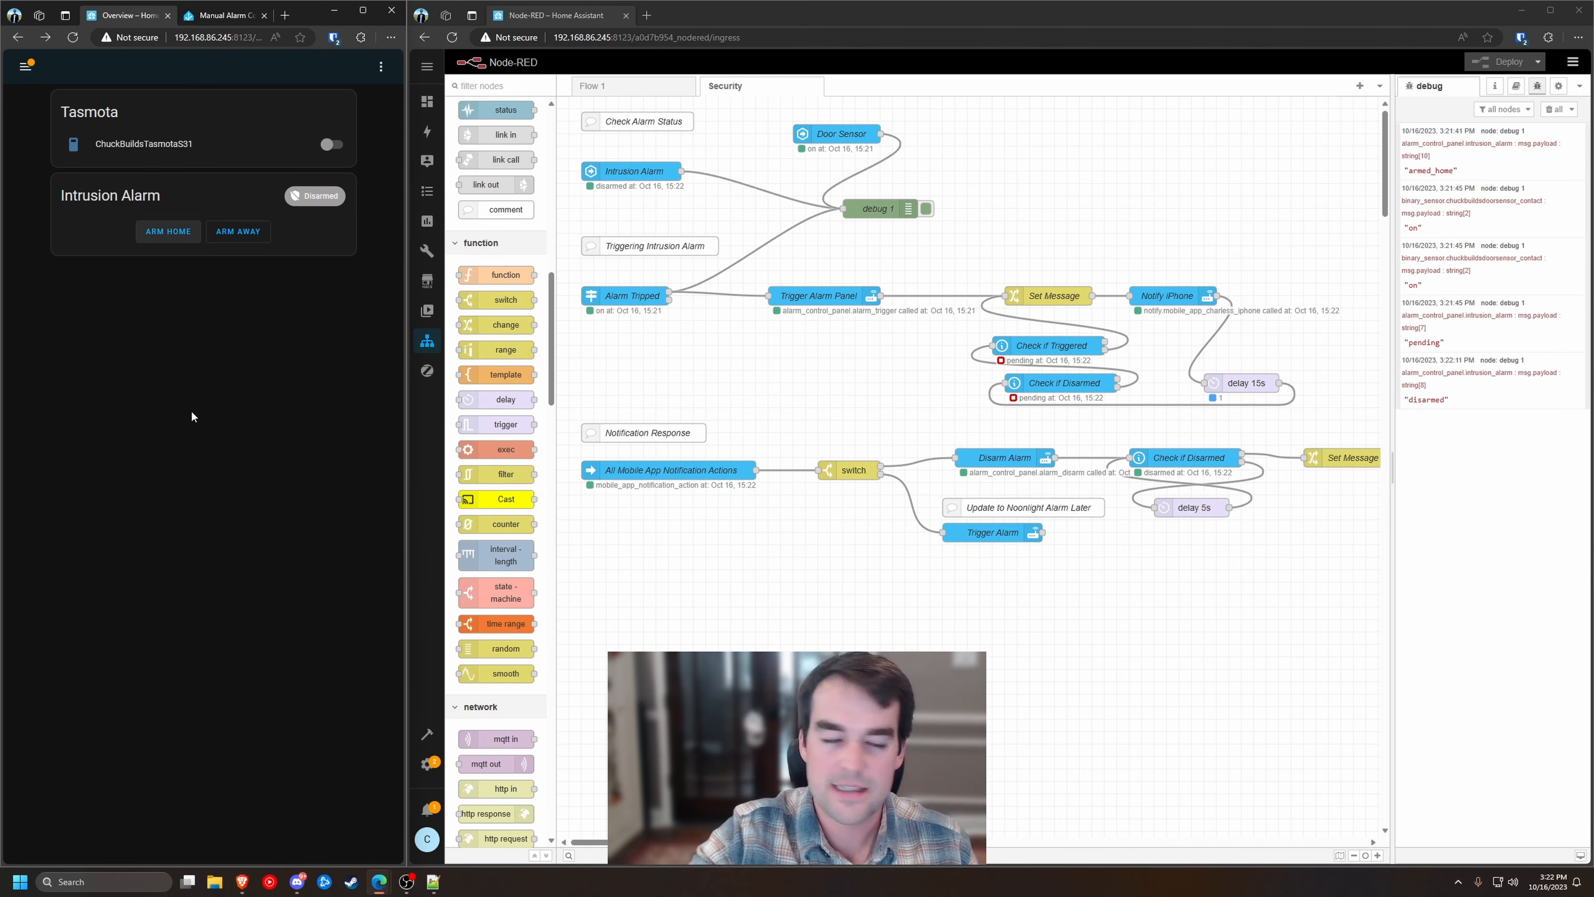
click(1395, 397)
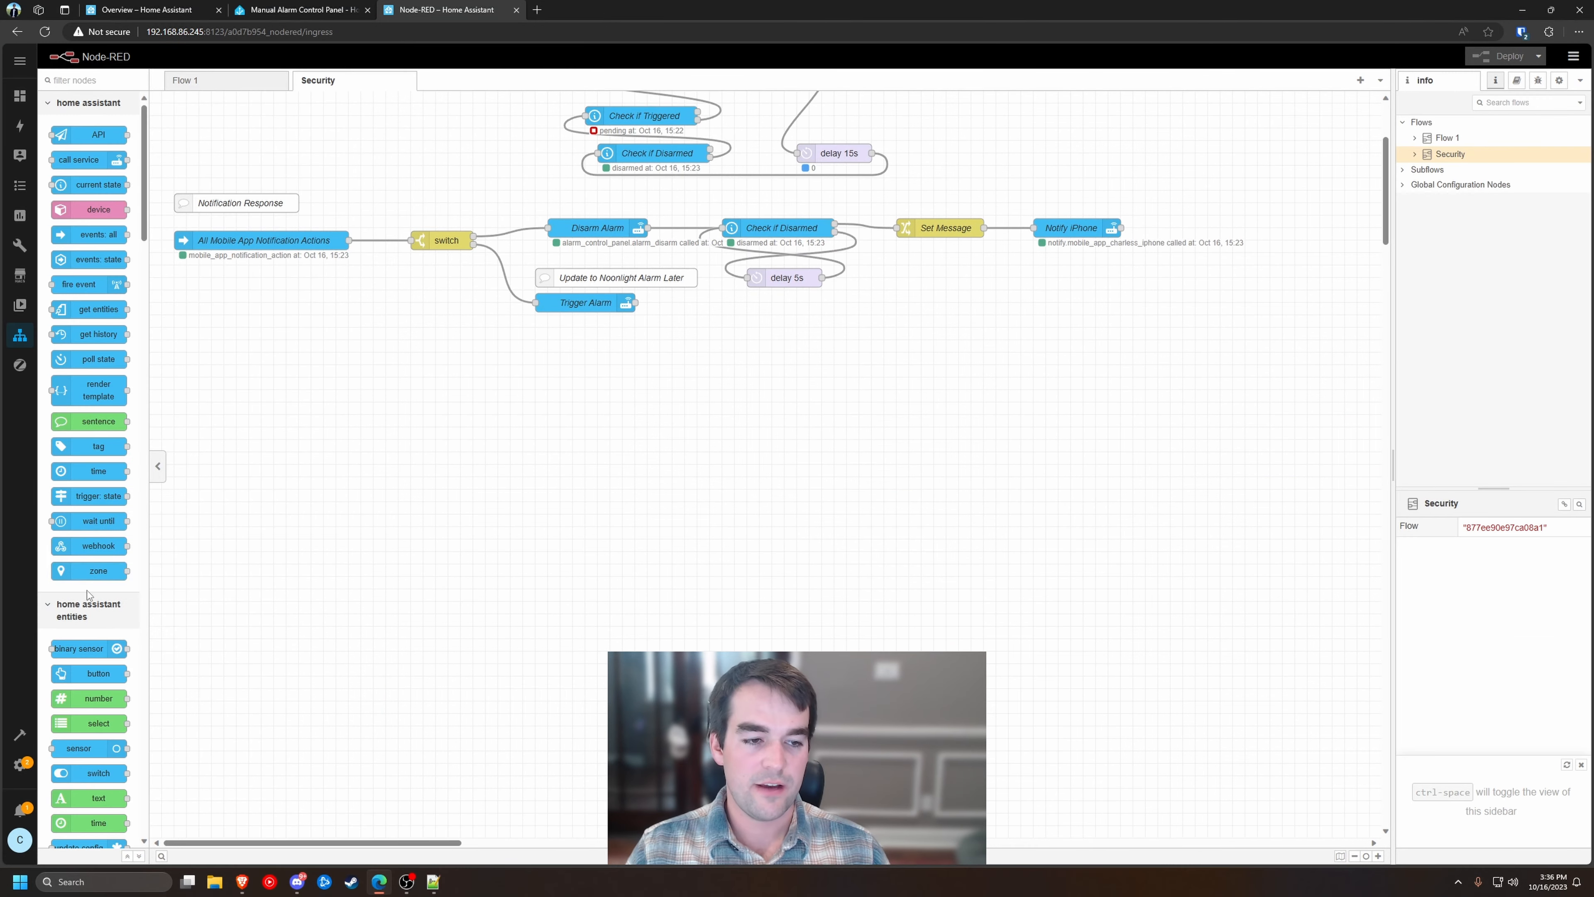
Add a comment node below the Notification Response flow, named "Disarm When" followed by the resident's first name and "is Home"
scroll(88, 594, down, 10)
drag(88, 544, 211, 377)
double_click(211, 377)
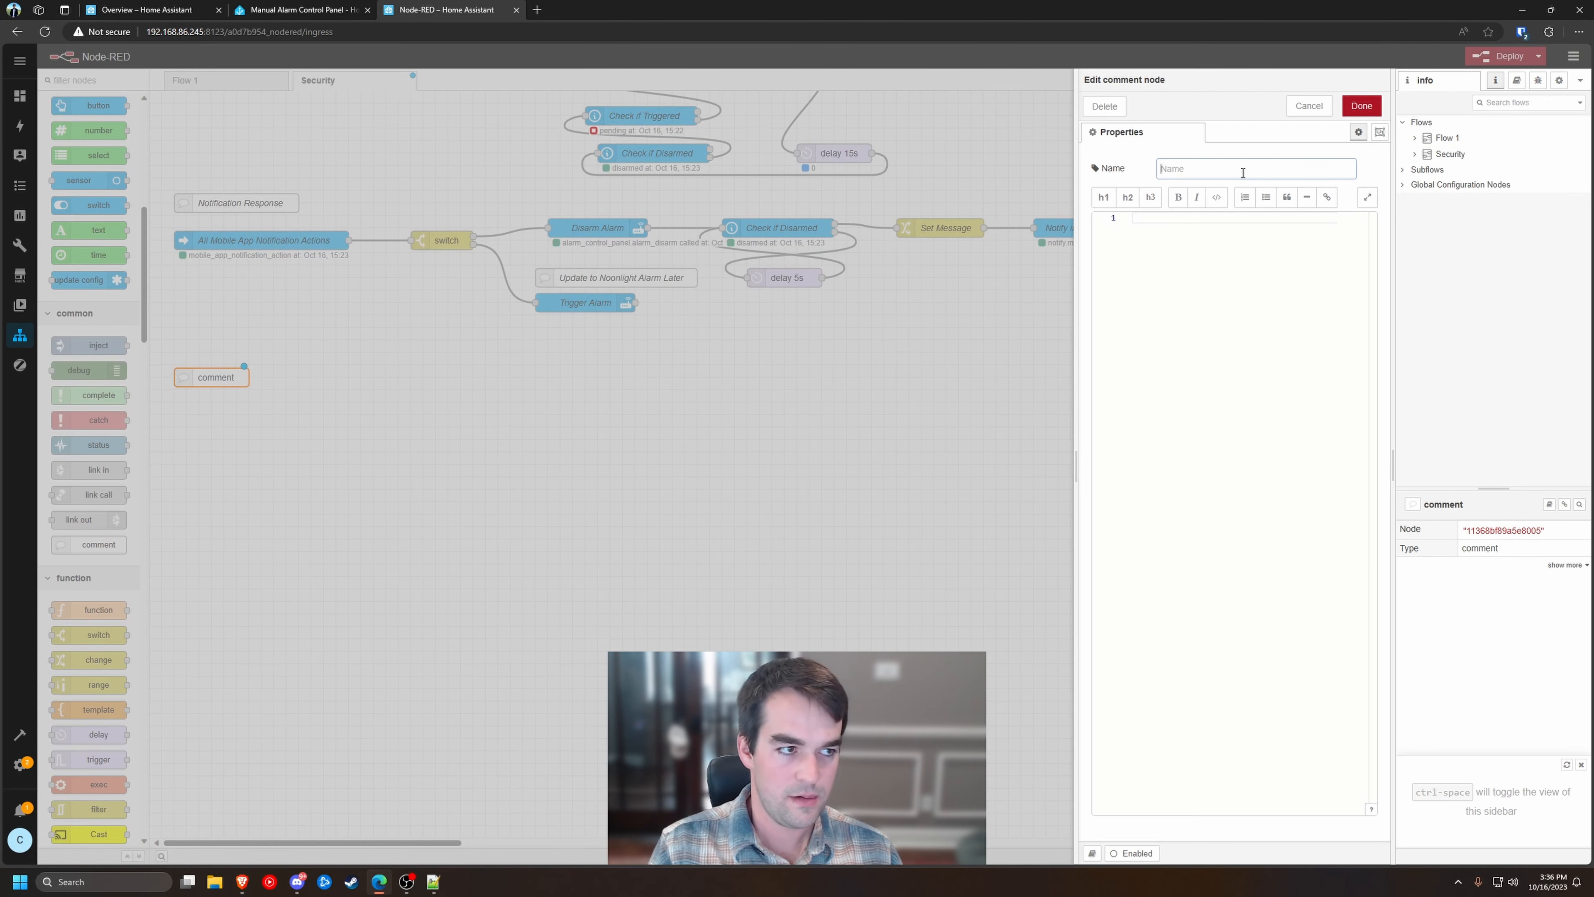
text(Disarm When Charles is Home)
key(Return)
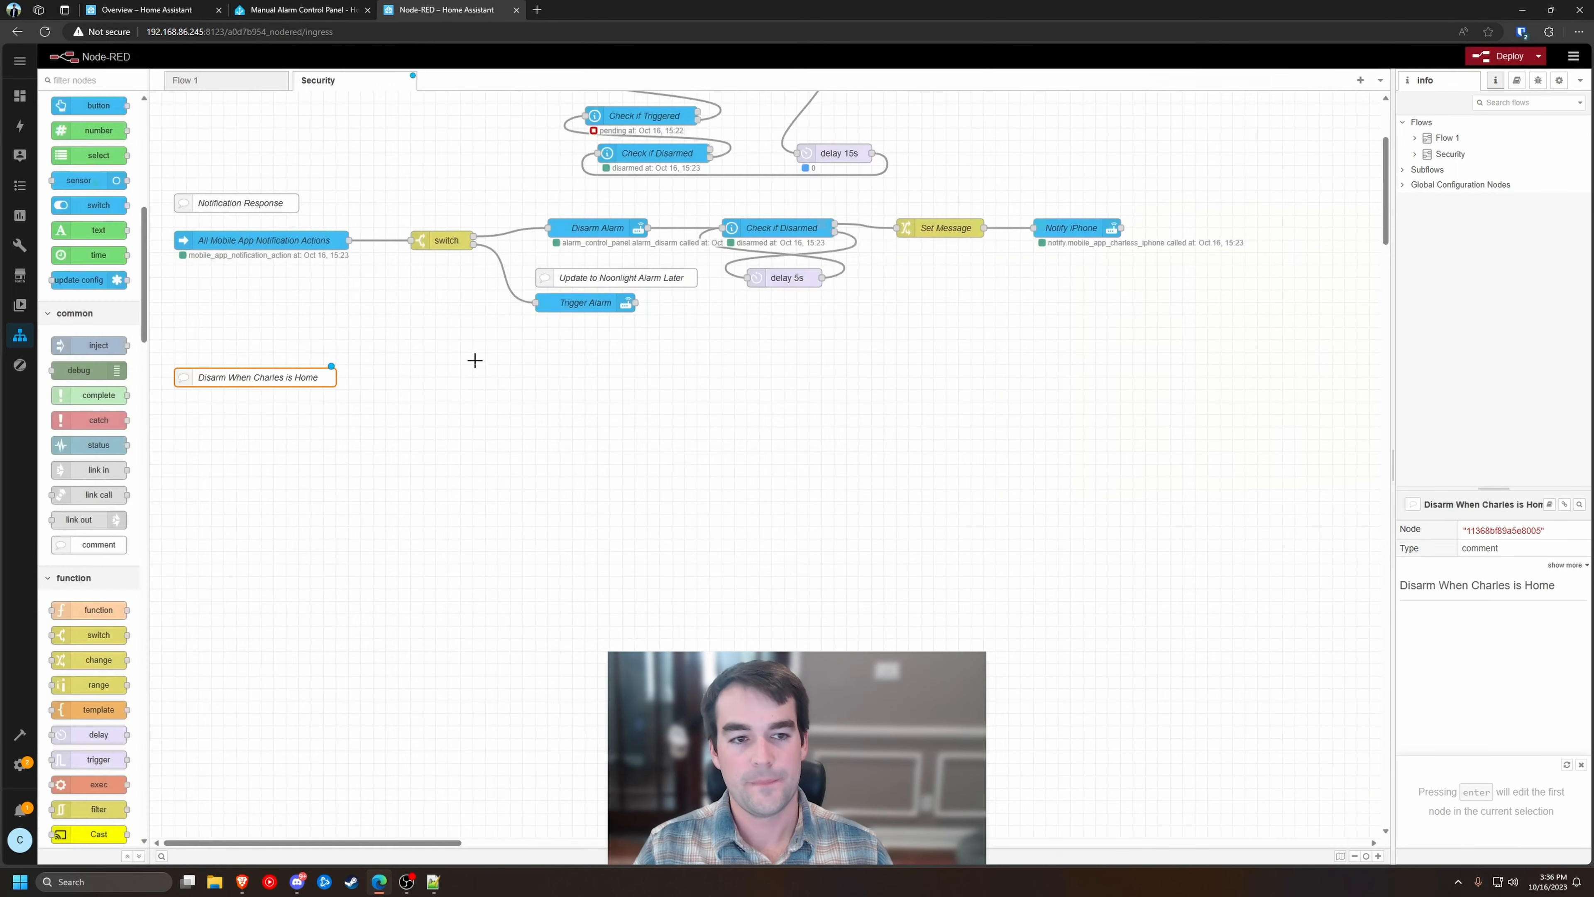
click(473, 356)
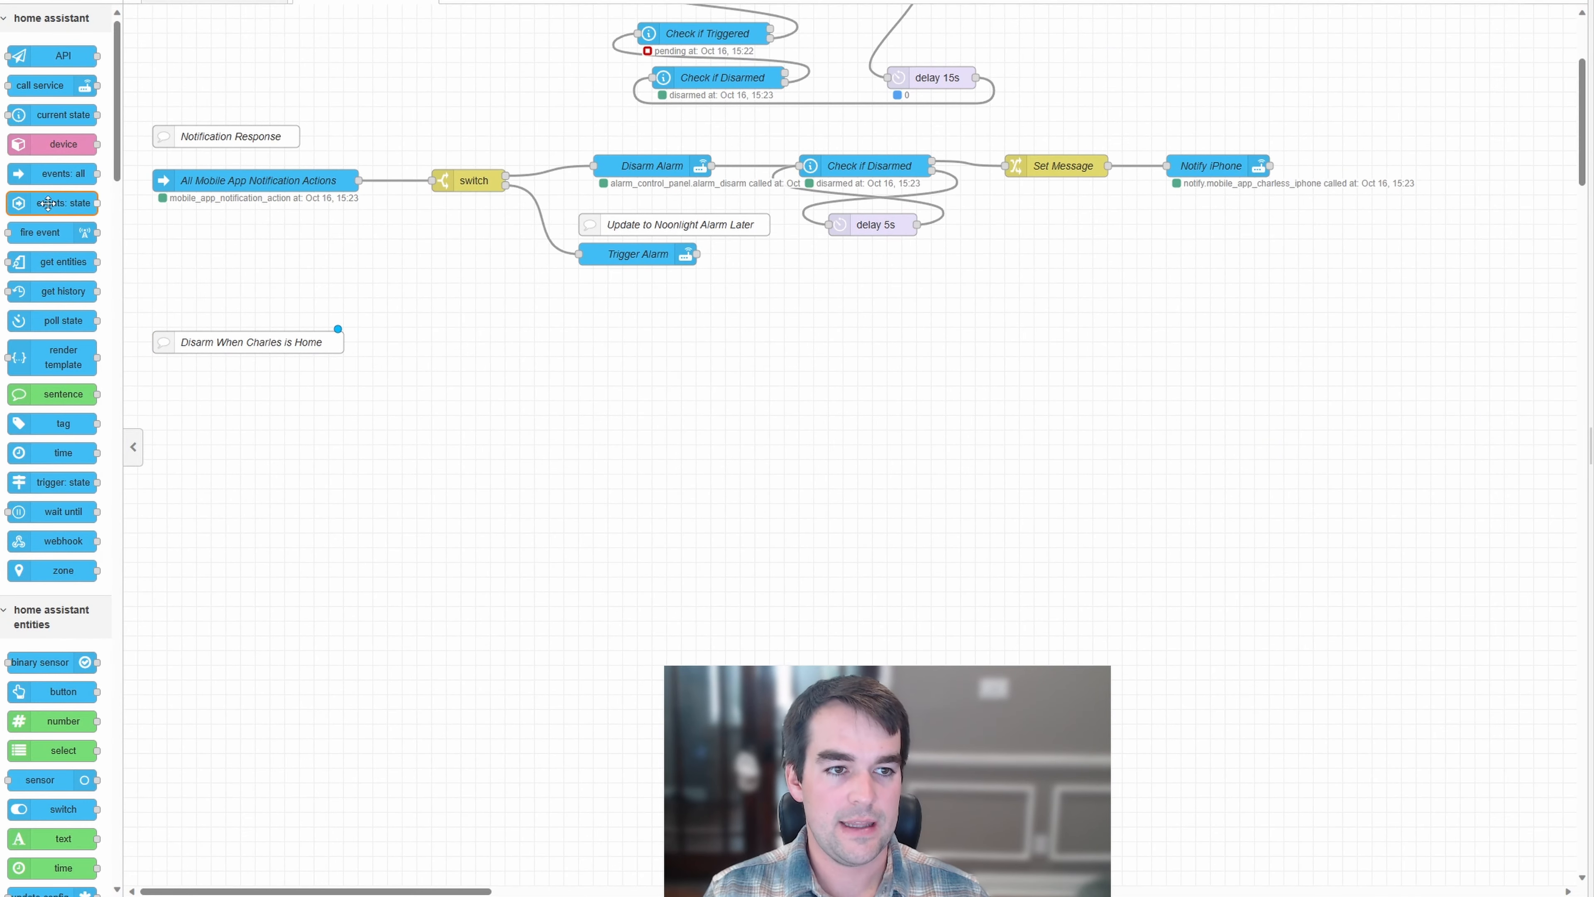
Add an events: state node under the disarm comment and name it with the resident's first name followed by "is Home"
drag(51, 203, 232, 377)
double_click(232, 376)
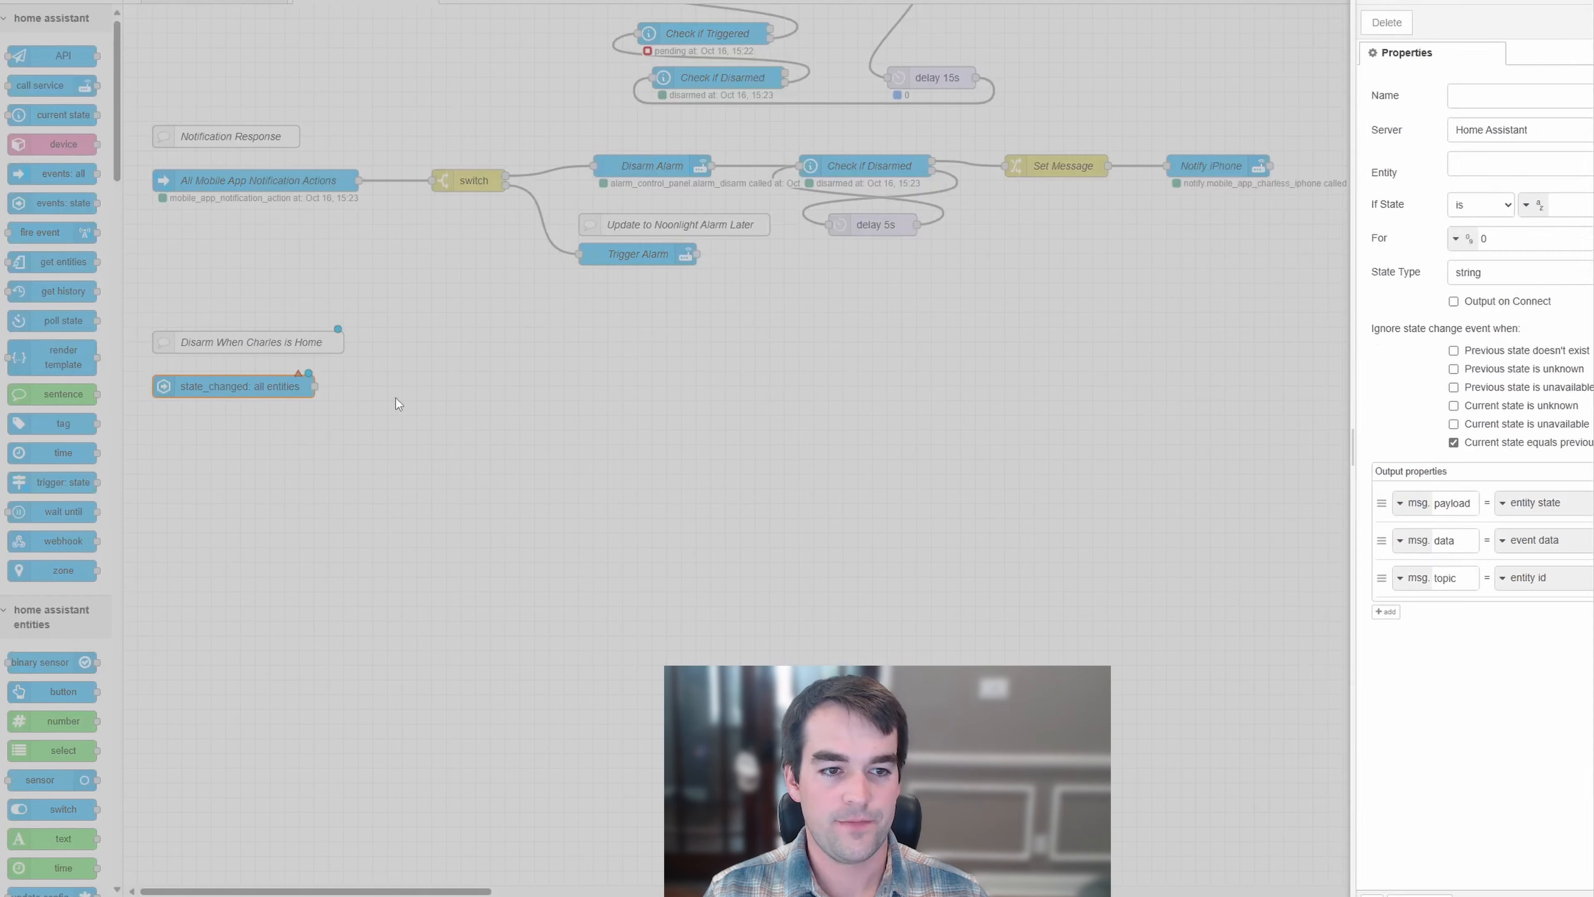
click(1326, 97)
text(Ch)
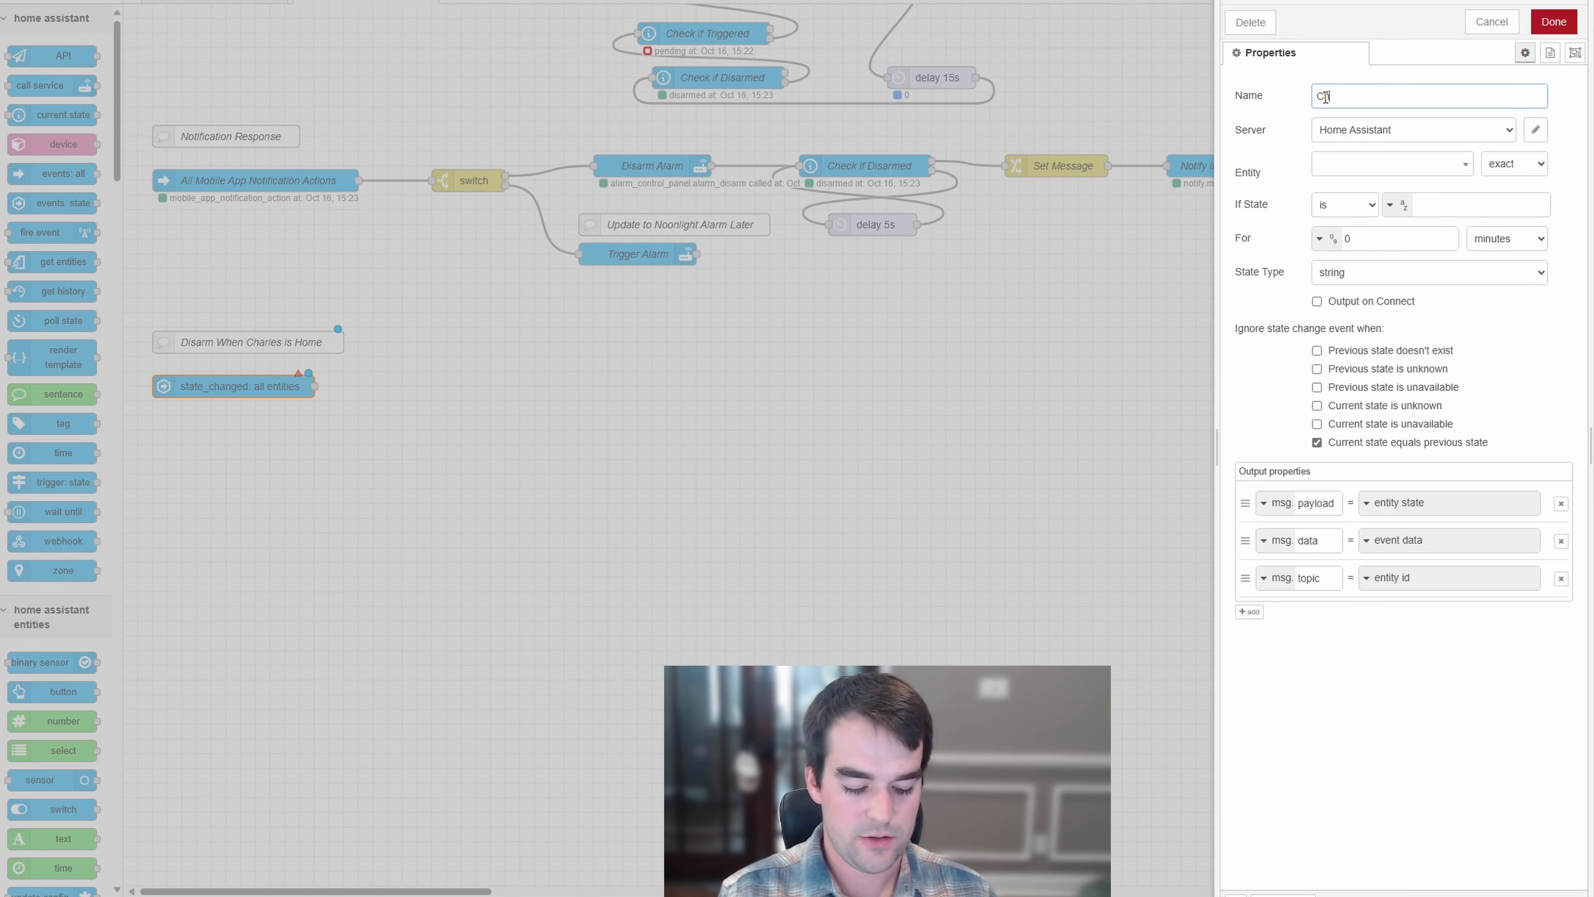
text(arles is Home)
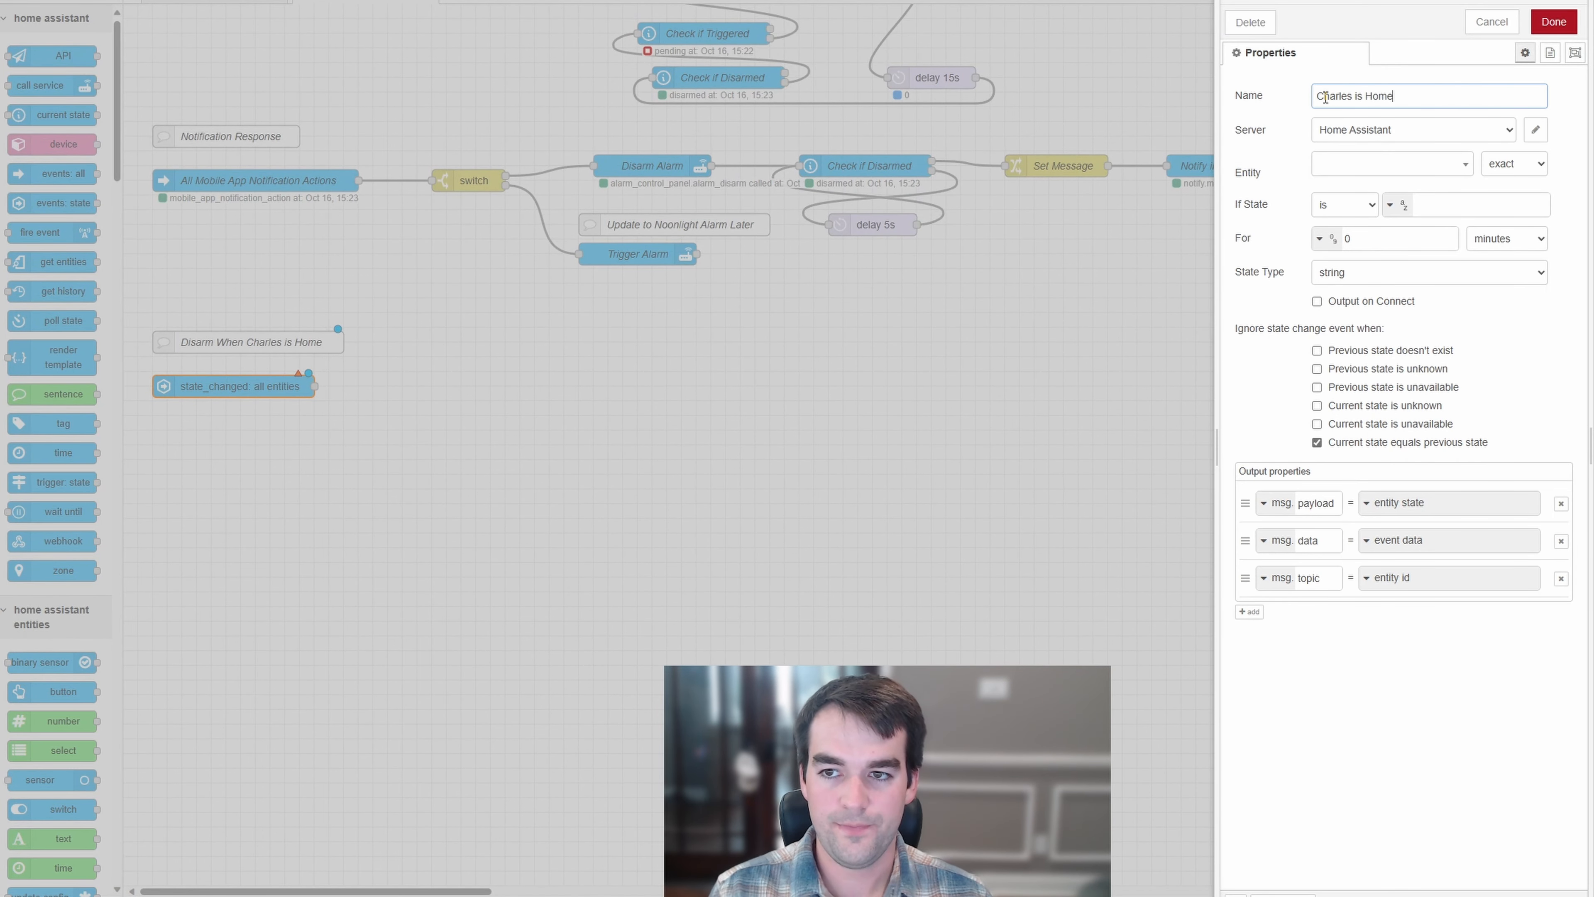
Set the node to fire when the resident's person entity is in the state "home" and save it
click(1327, 163)
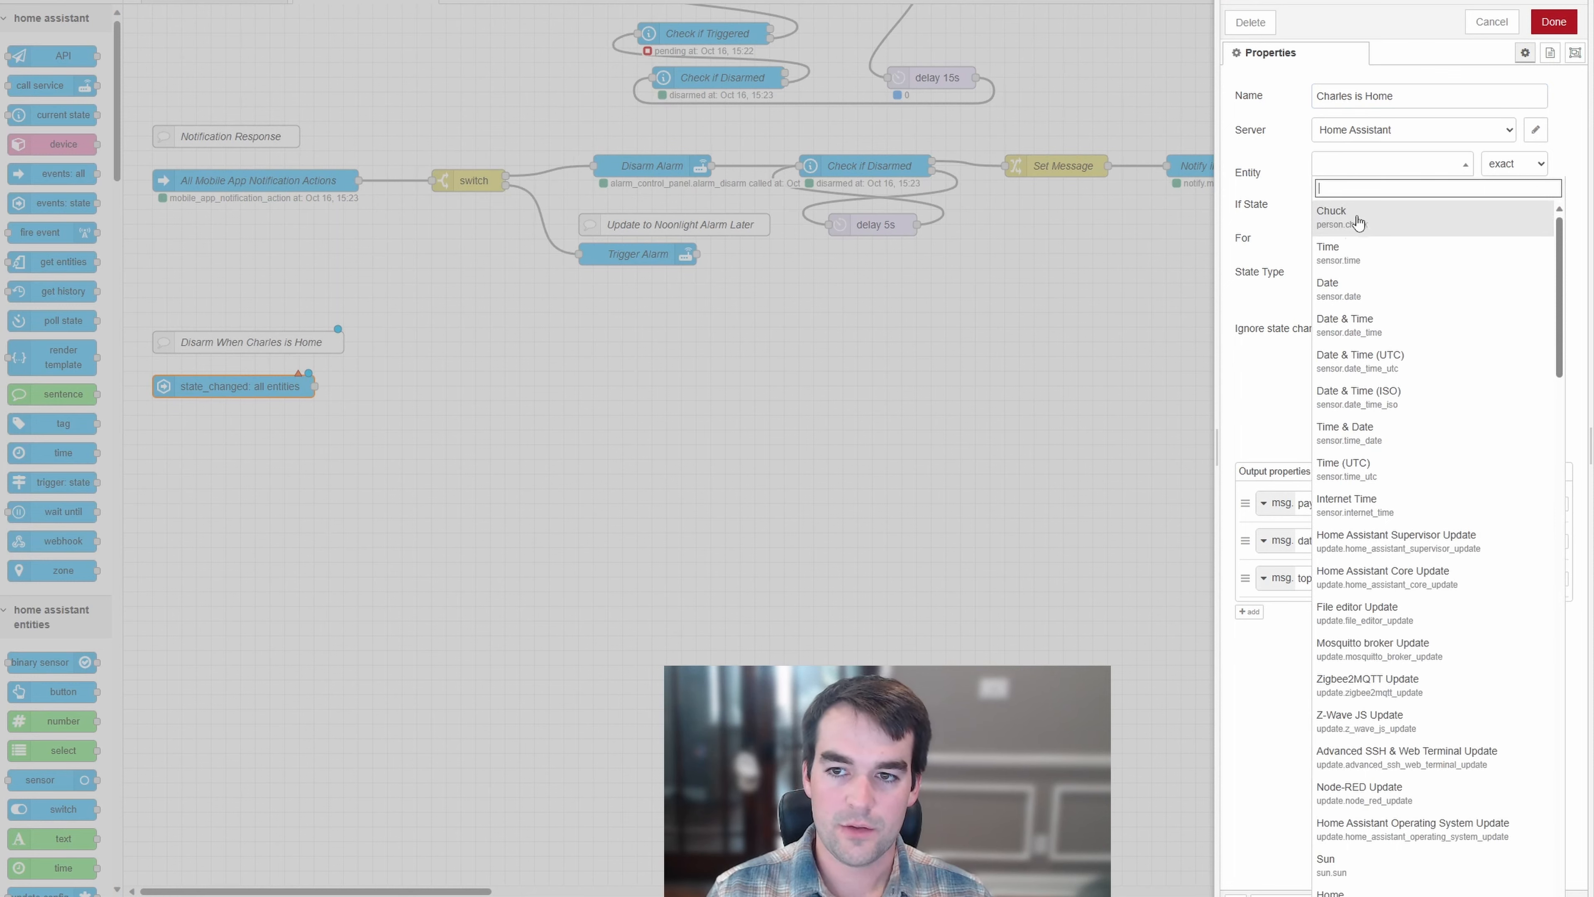
click(1334, 215)
click(1389, 169)
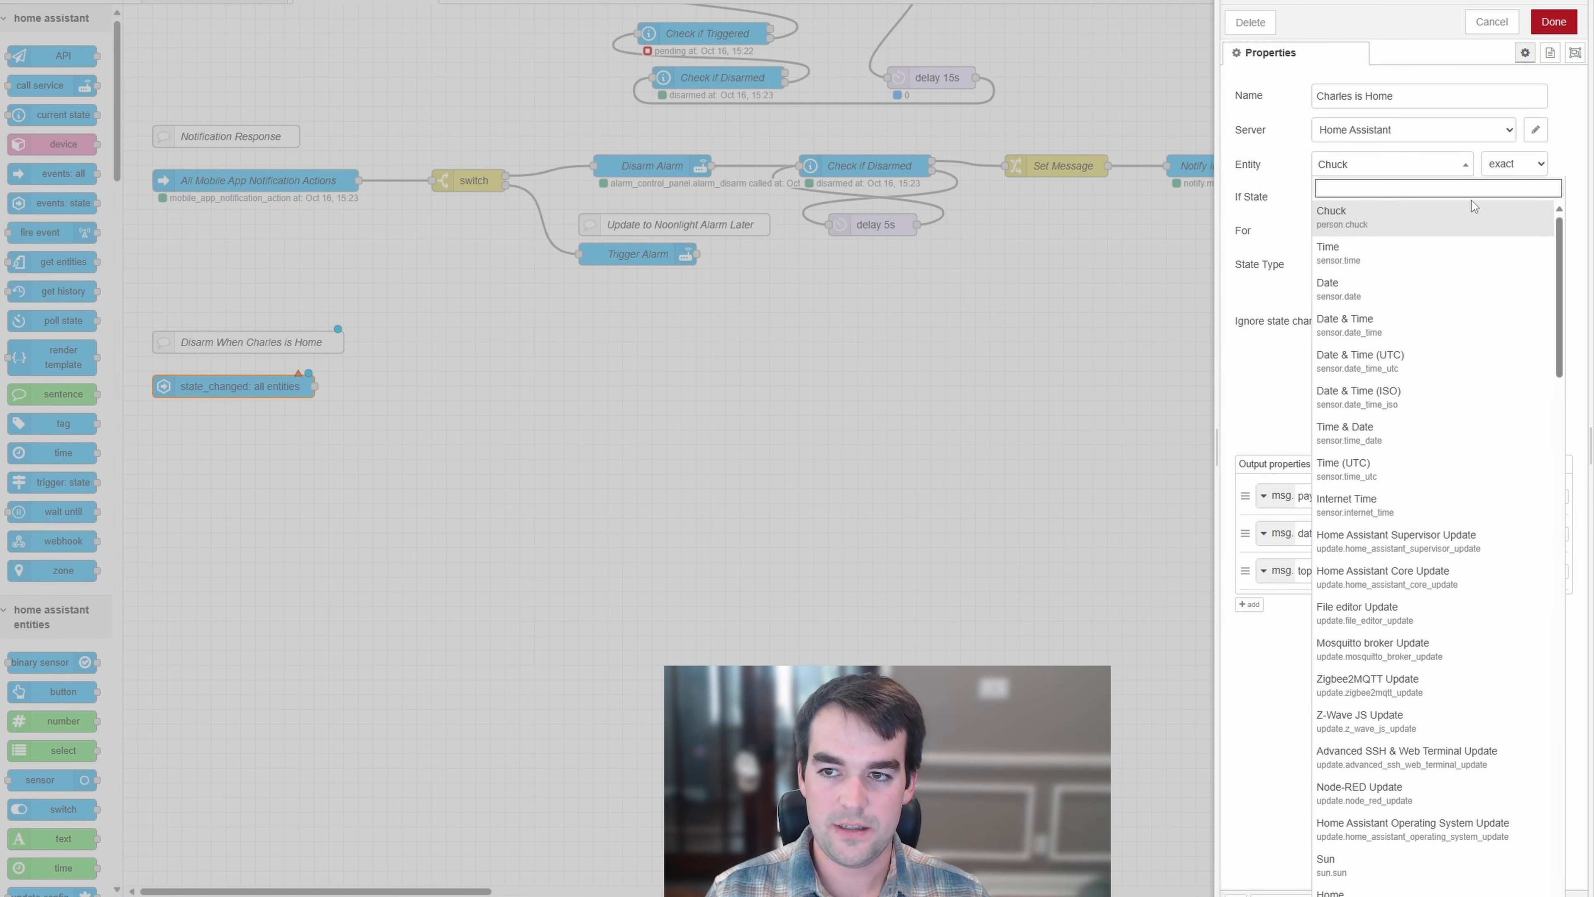
click(1587, 151)
click(1481, 200)
text(home)
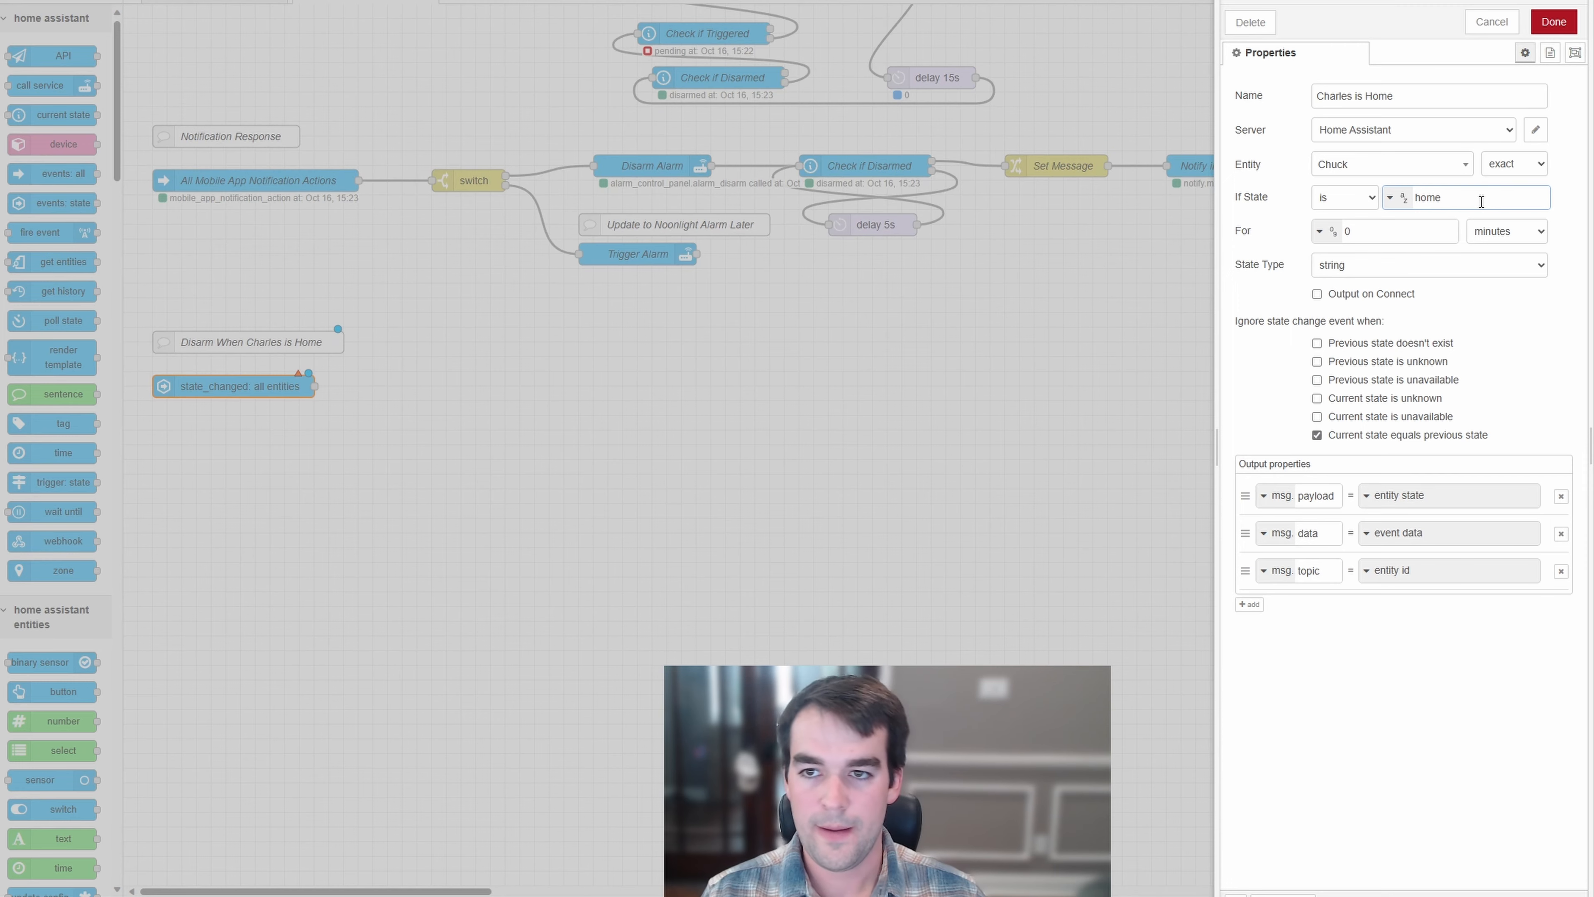
click(1554, 22)
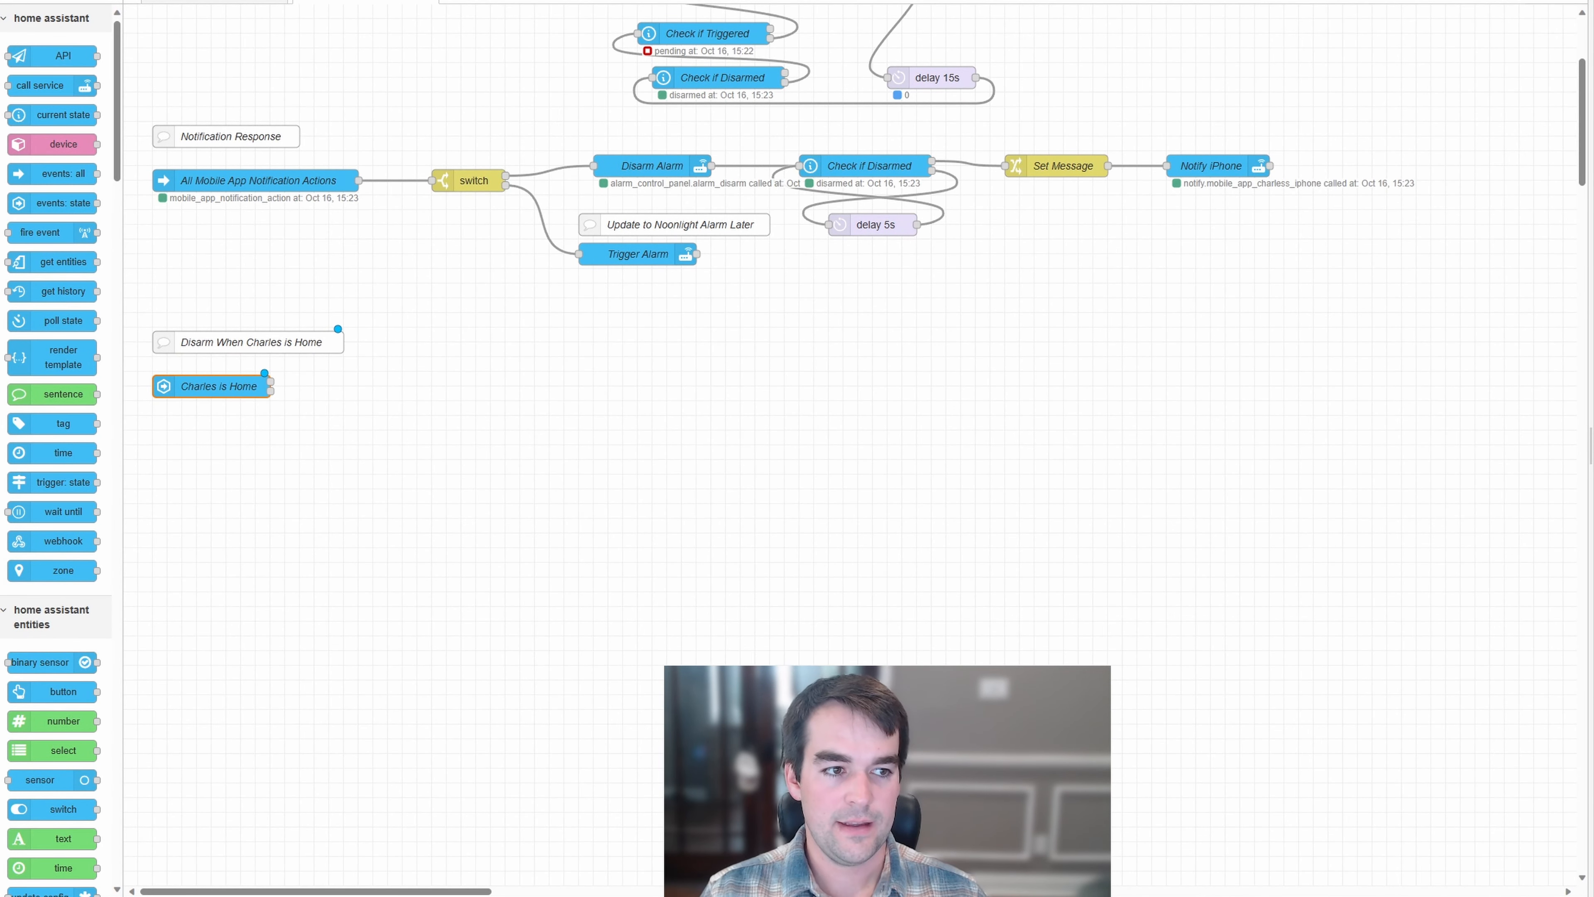
Shift the resident-is-home node slightly down and away from the comment, and review its properties
click(580, 449)
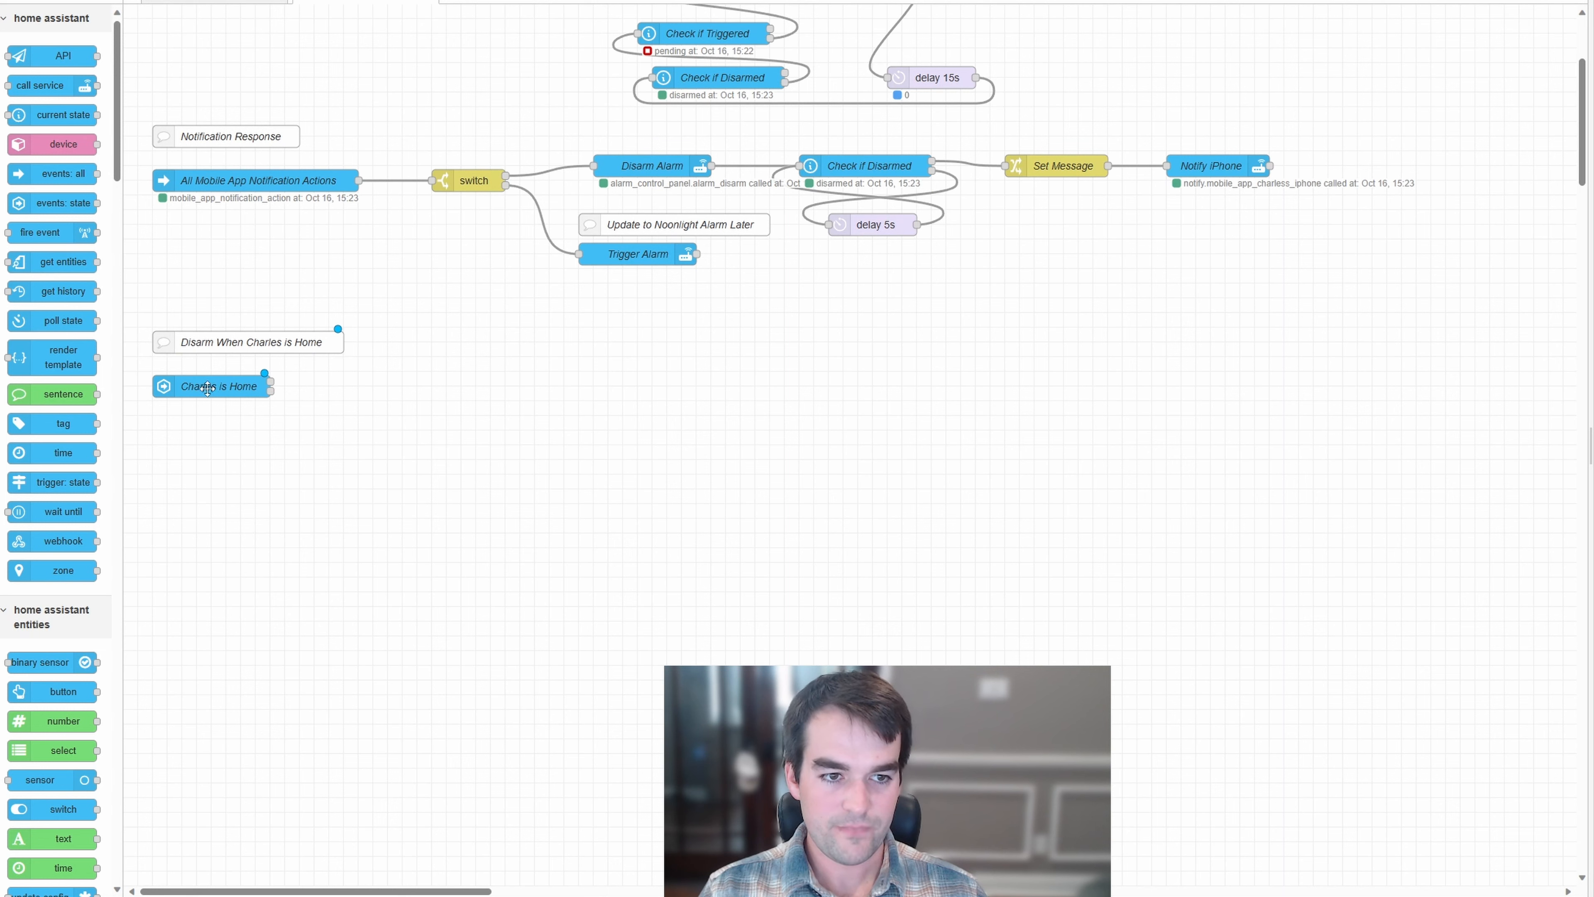
drag(213, 387, 227, 402)
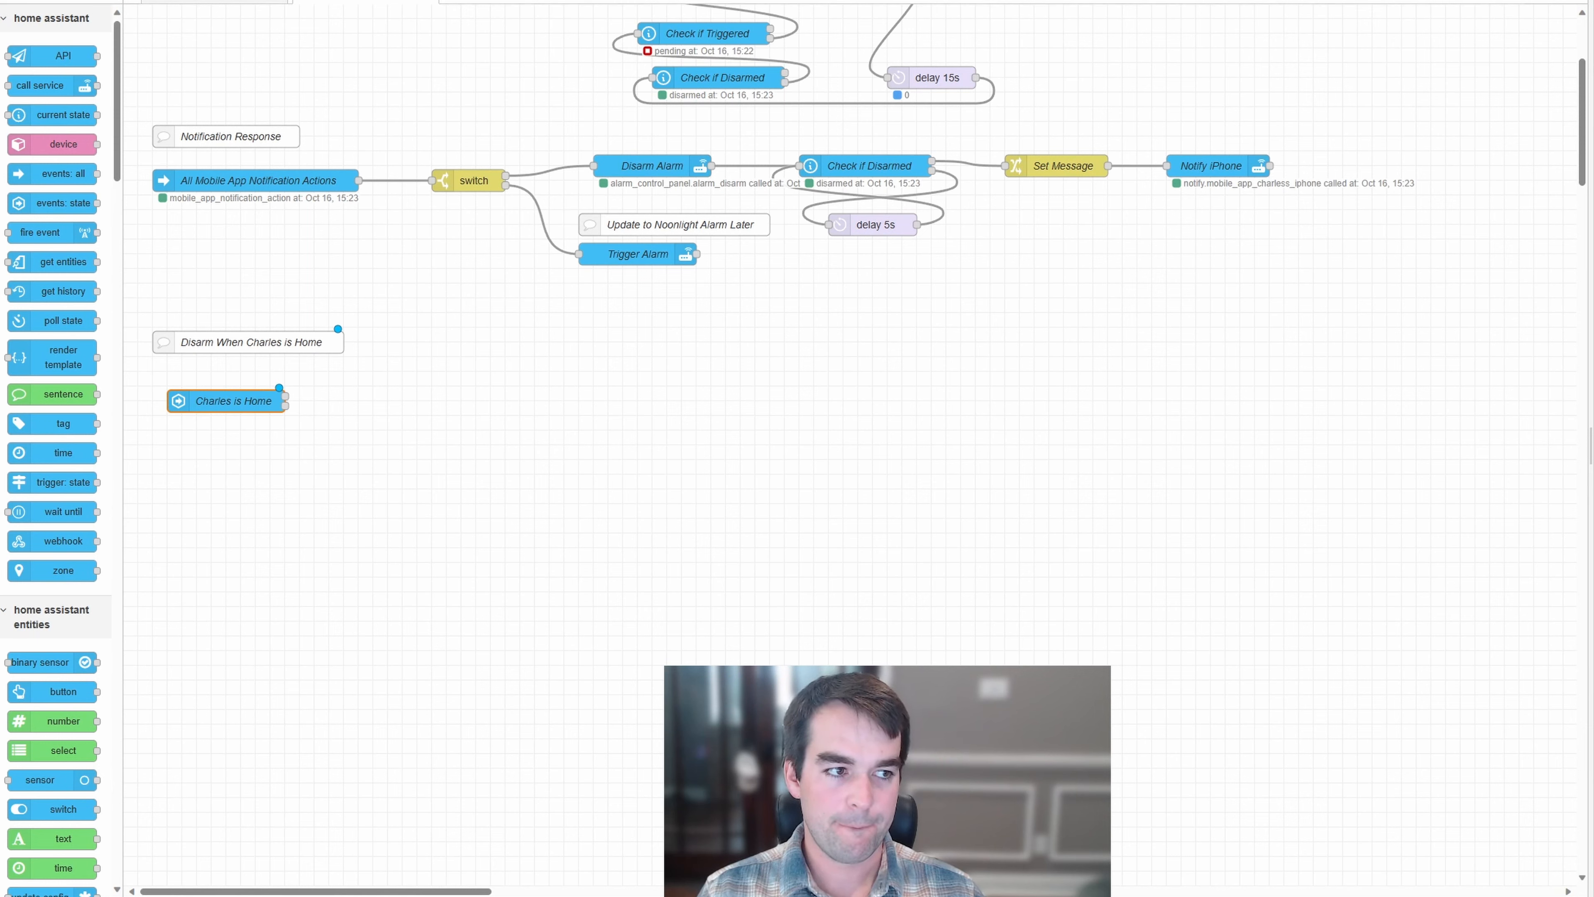
double_click(265, 398)
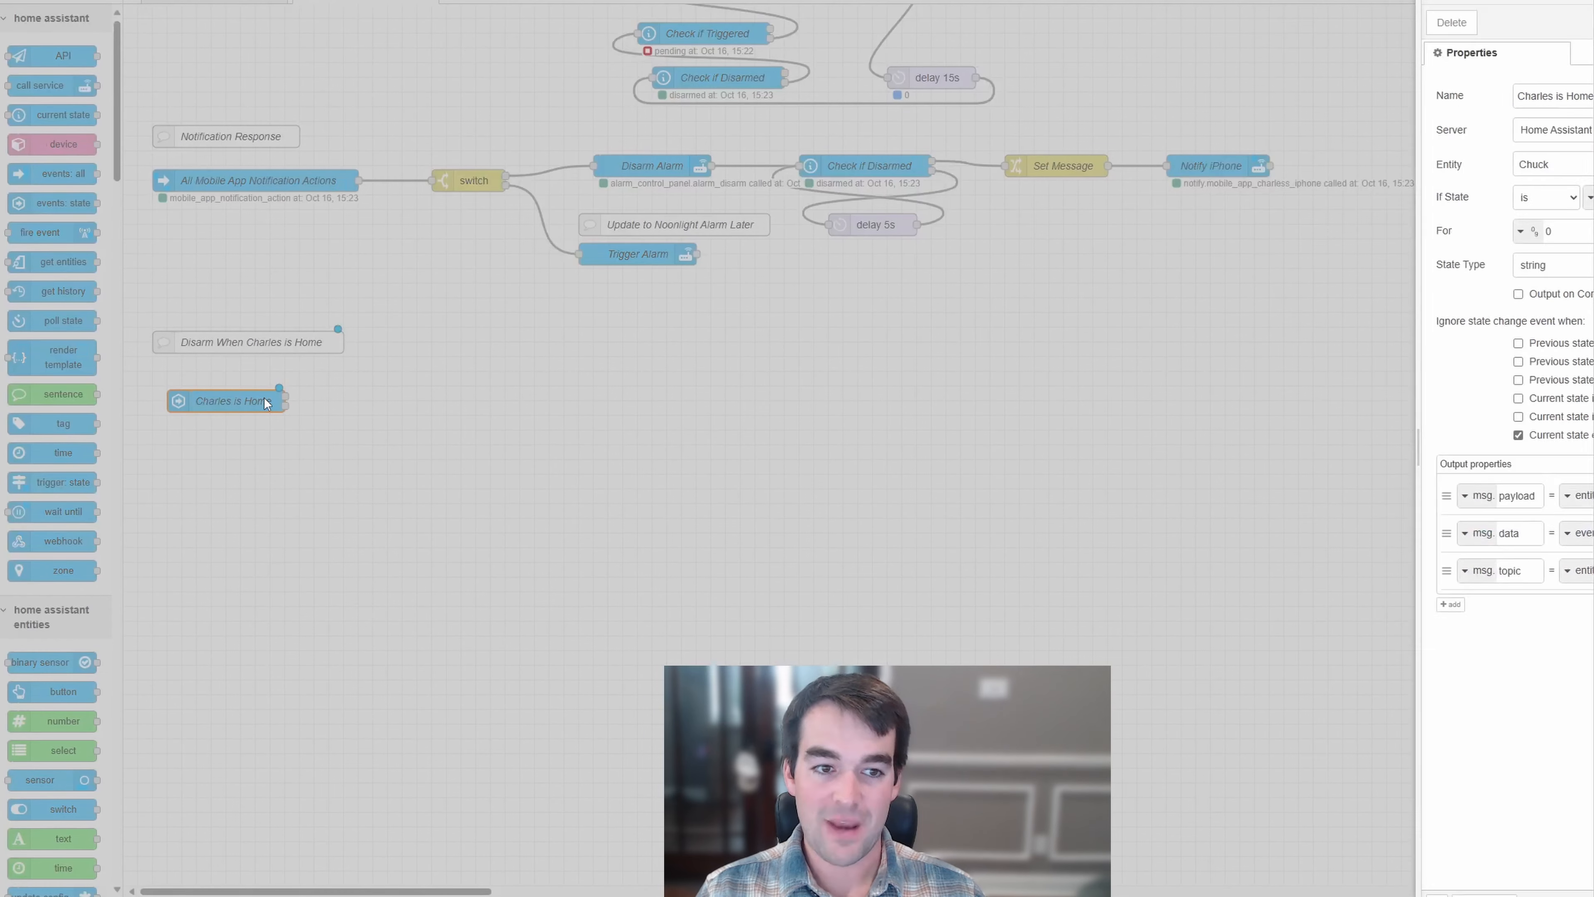
click(375, 405)
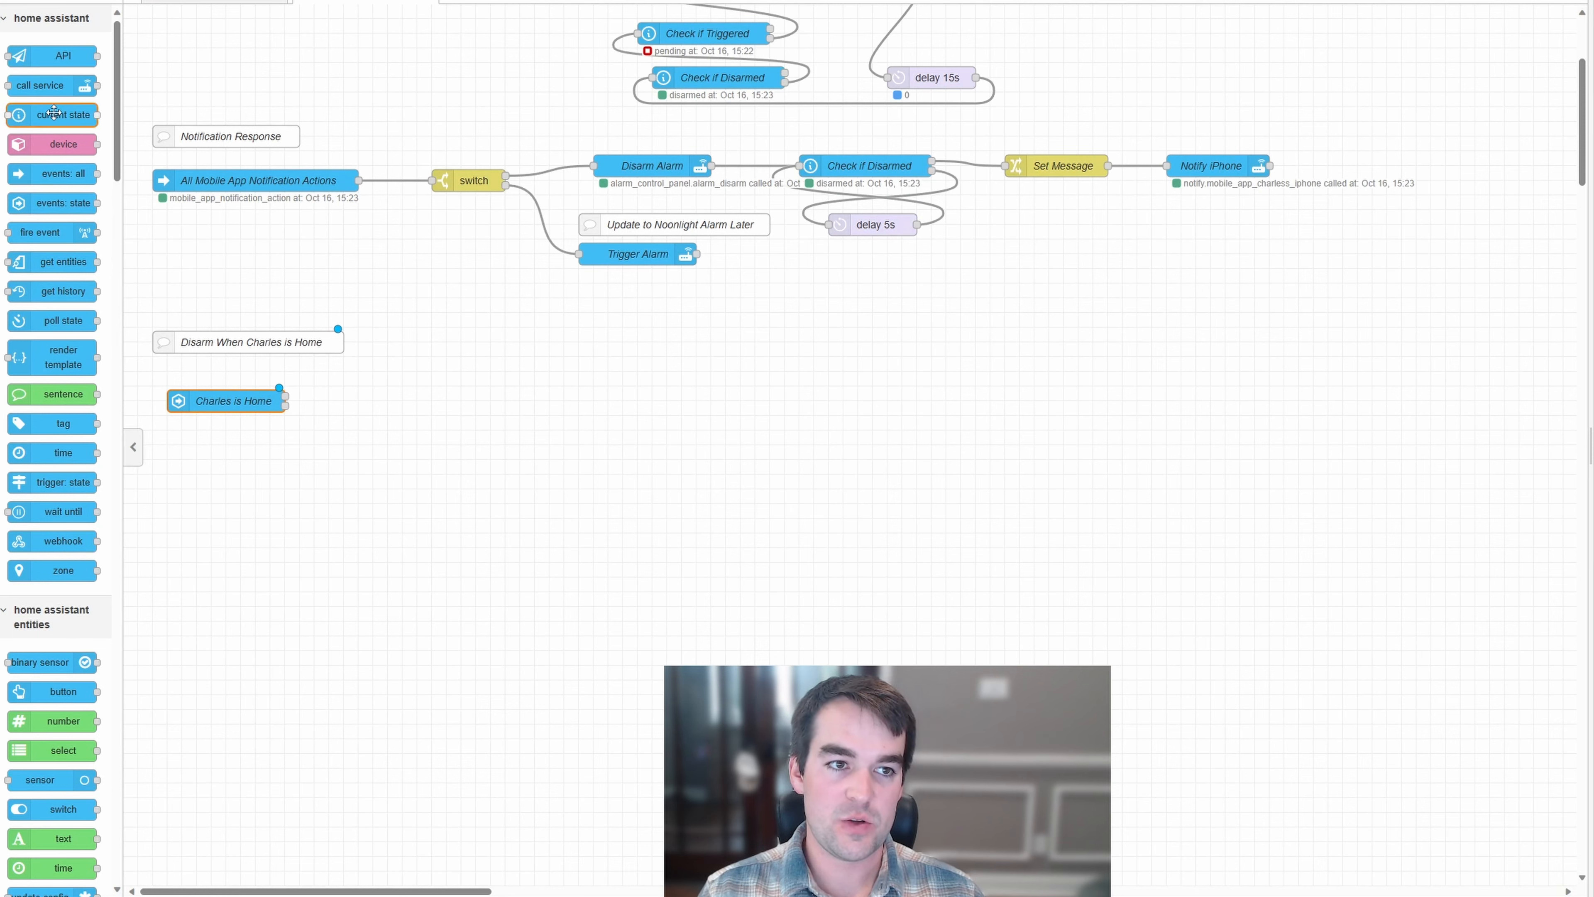
Add a current state node beside the resident-is-home node and name it "Check Alarm Status"
drag(53, 111, 490, 386)
double_click(491, 386)
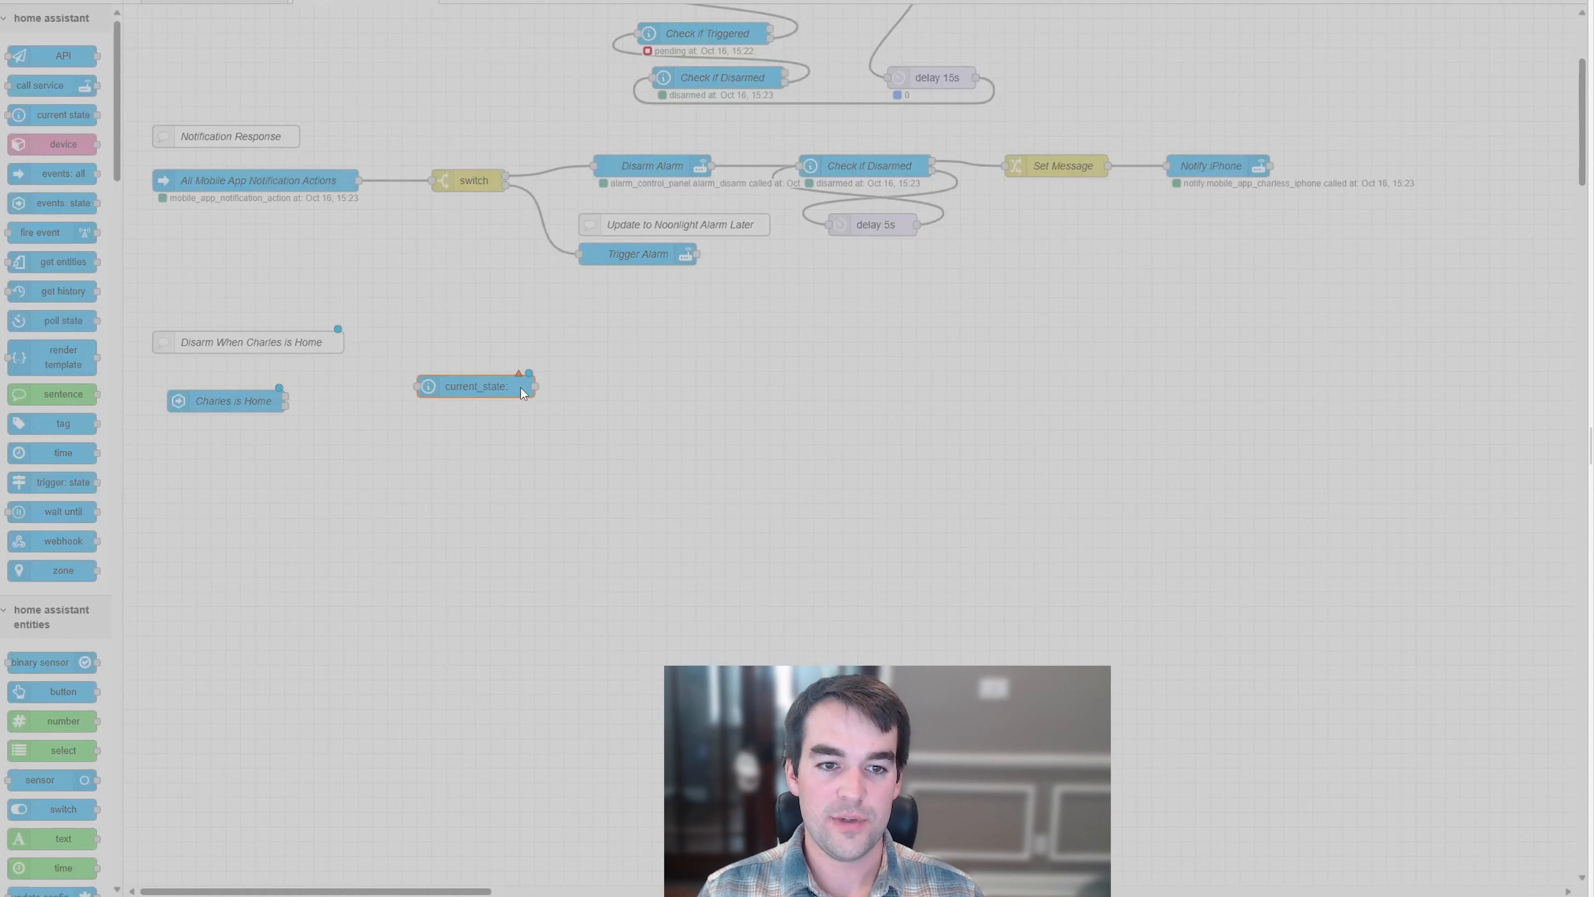
click(1356, 96)
text(Check Alarm Status)
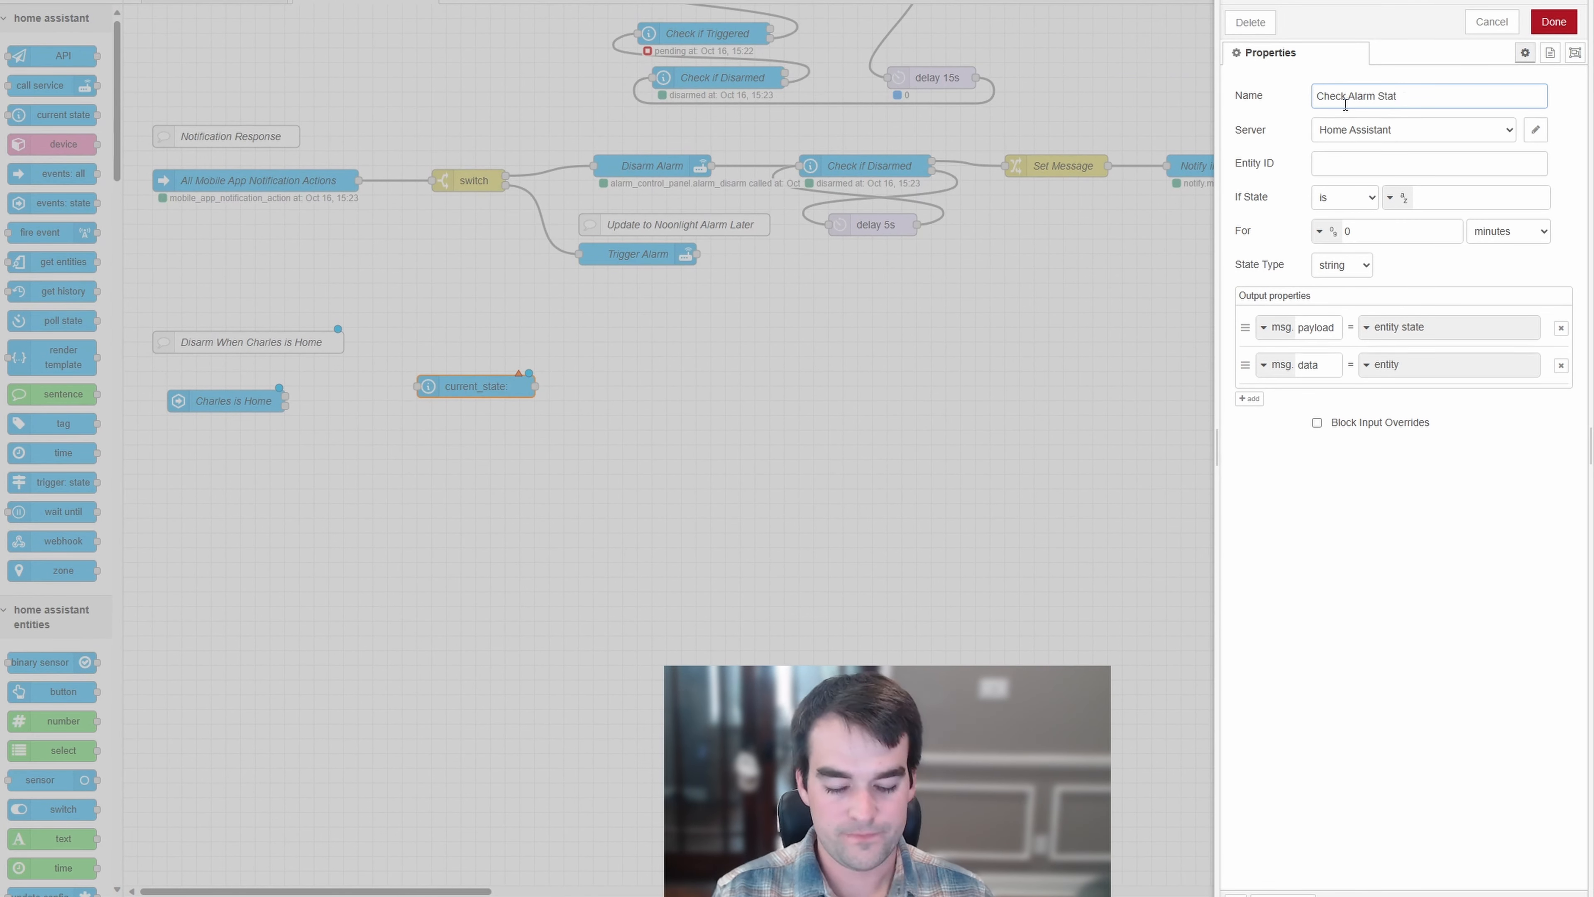
Make Check Alarm Status test alarm_control_panel.intrusion_alarm for armed_home, and wire the resident-is-home node's second output to it
click(1354, 170)
text(alarm_control_panel.intrusion_alarm)
click(1443, 199)
text(armed)
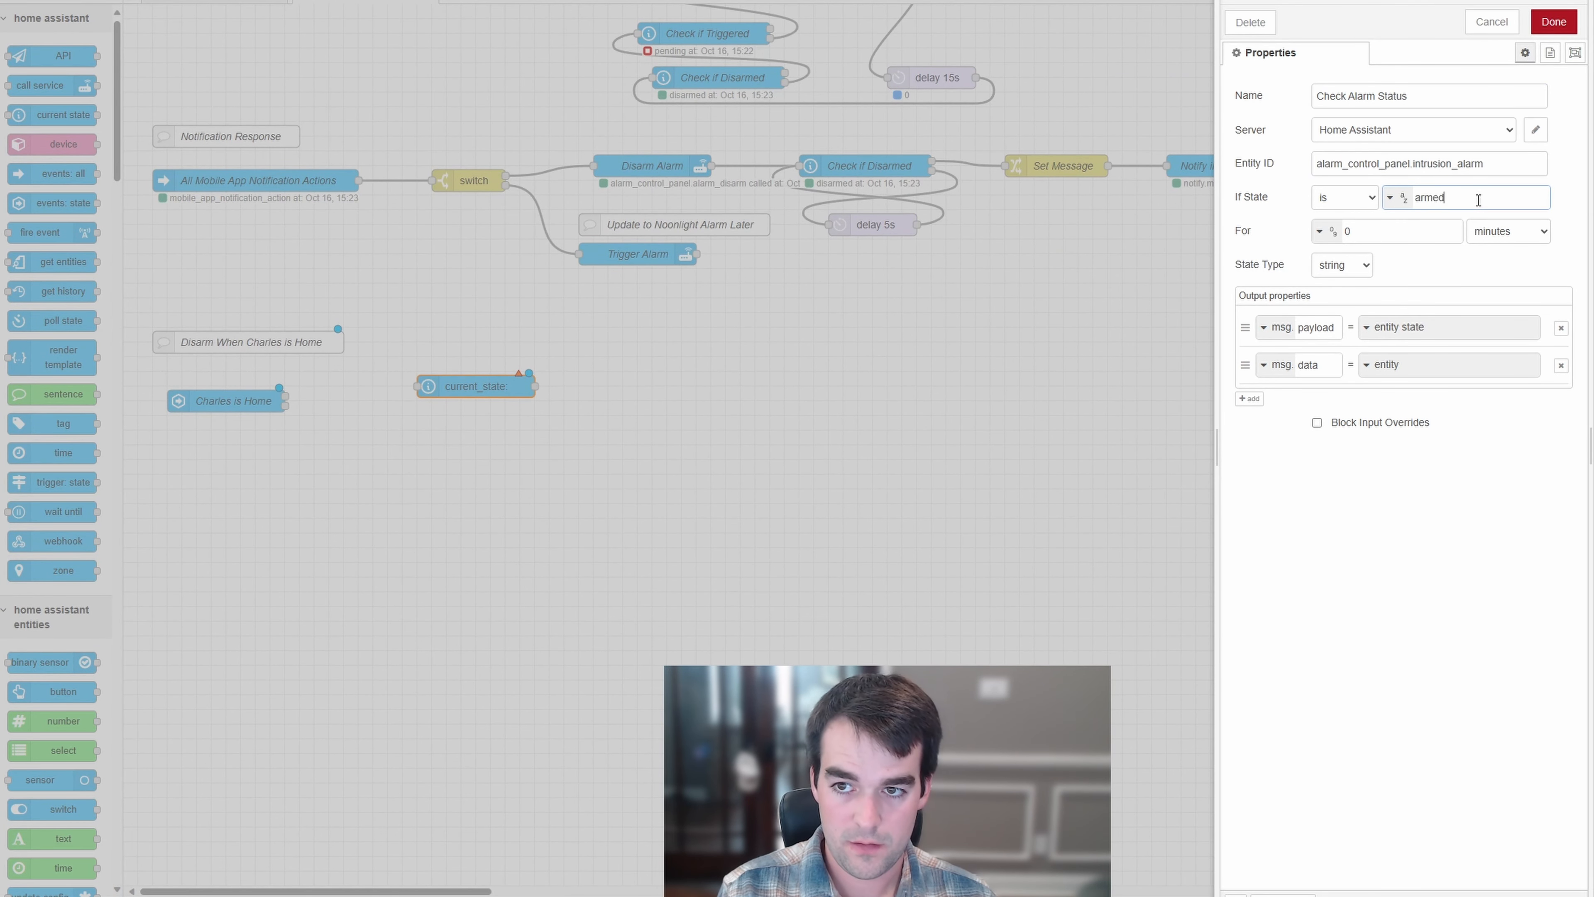
text(_away)
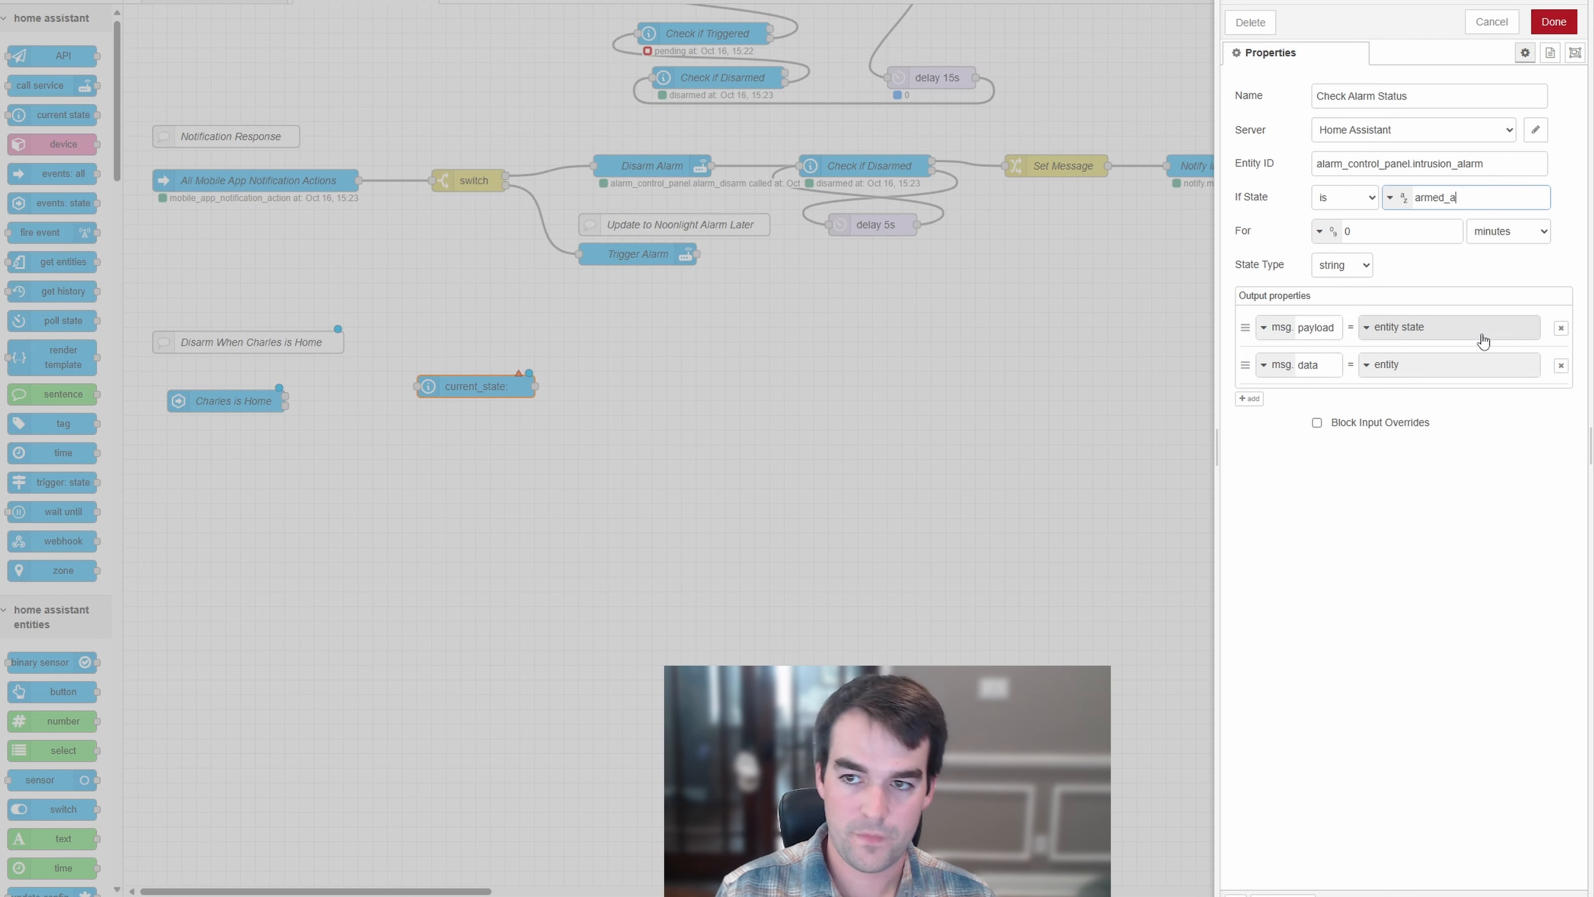
click(1554, 21)
drag(286, 405, 374, 402)
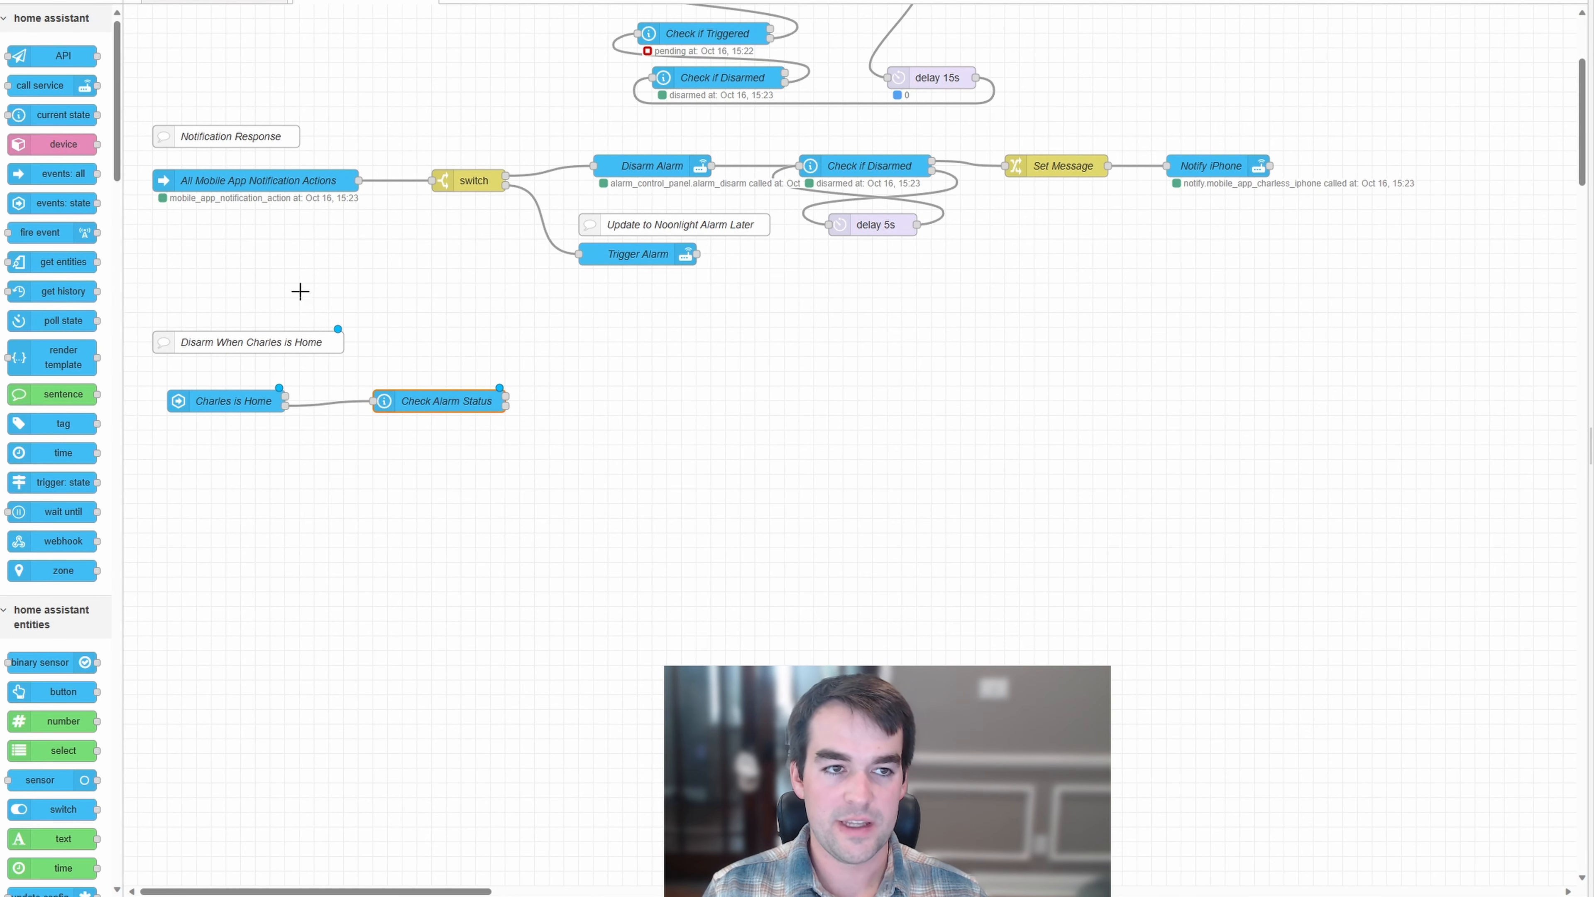
Add a call service node wired from Check Alarm Status's second output and name it "Arm Alarm Away"
drag(39, 85, 630, 405)
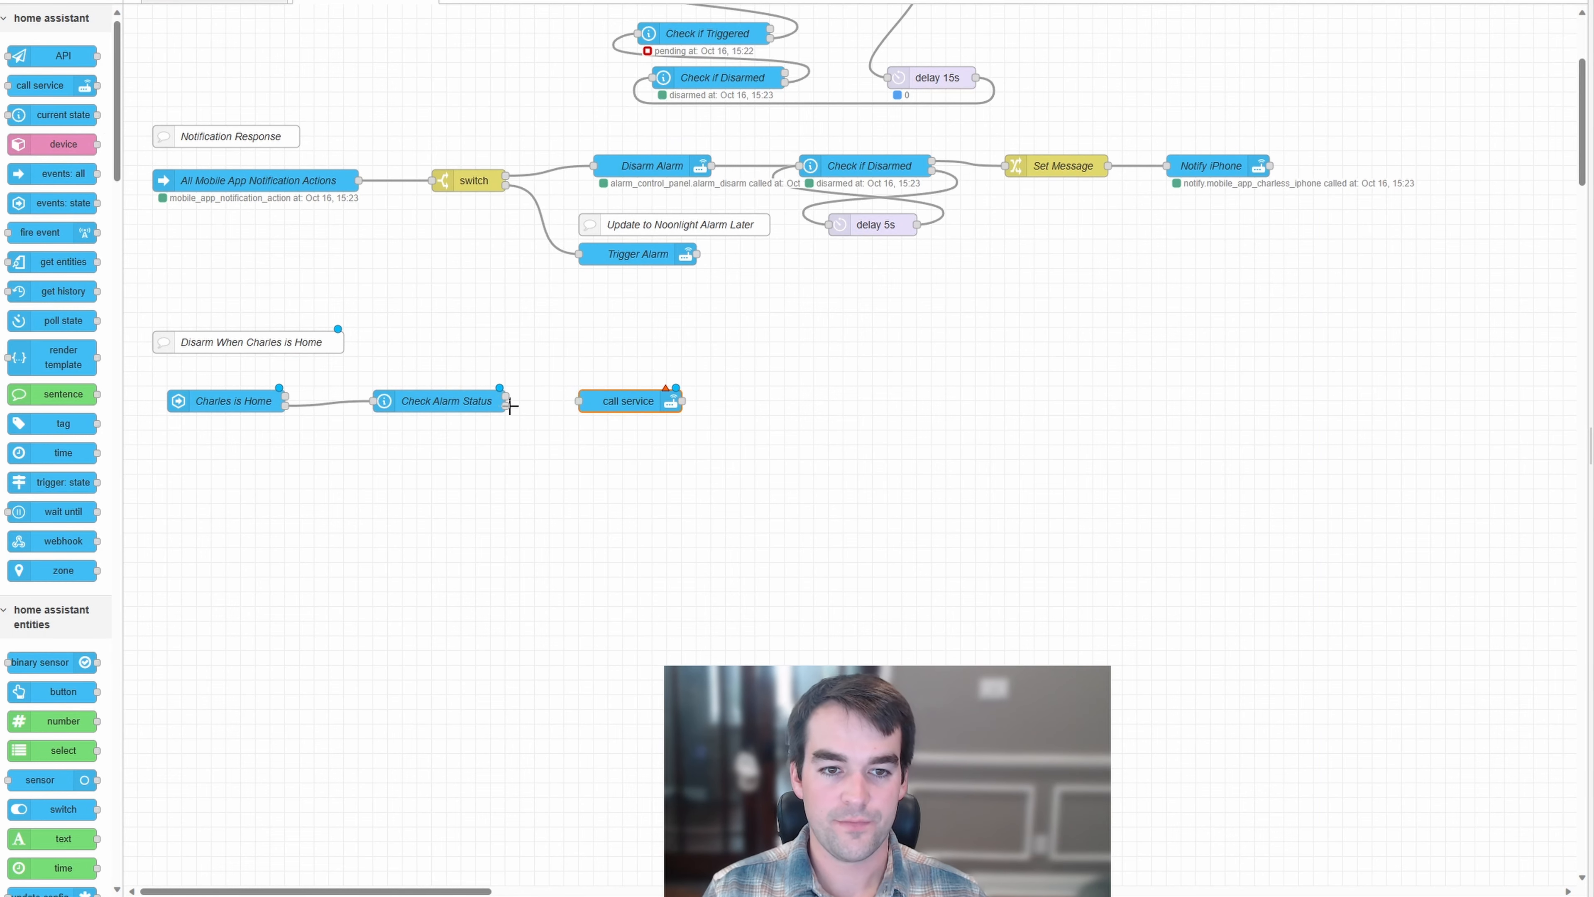
drag(506, 405, 578, 401)
double_click(628, 400)
click(1404, 96)
text(Arm Alarm Away)
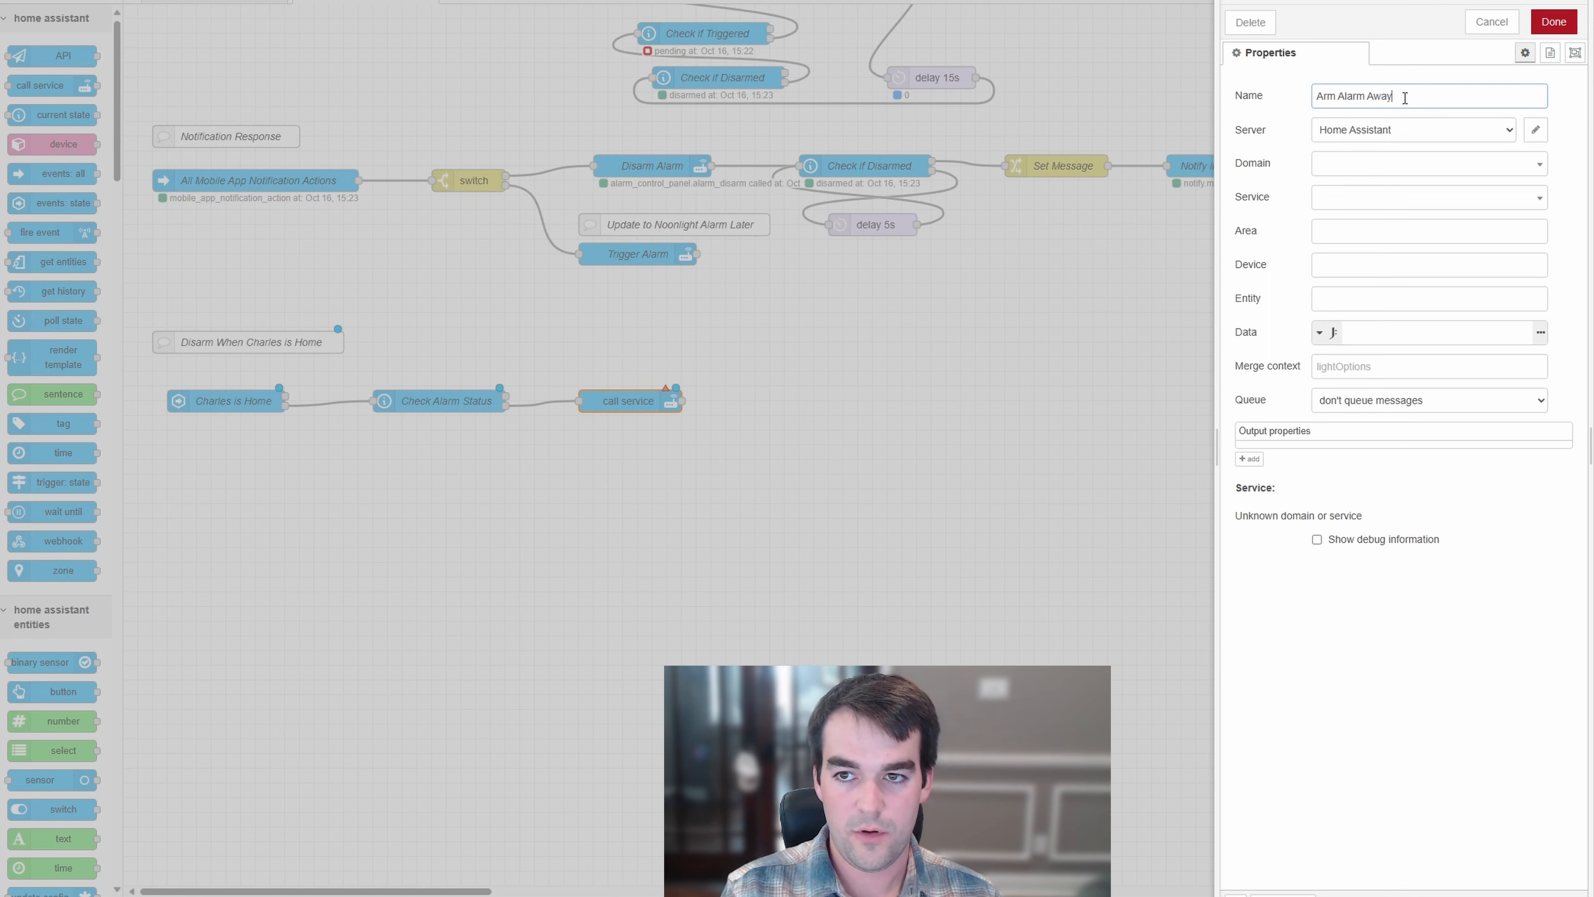
Configure Arm Alarm Away to call the alarm_control_panel service alarm_arm_away on the Intrusion Alarm and save it
click(1349, 163)
click(1366, 238)
click(1399, 200)
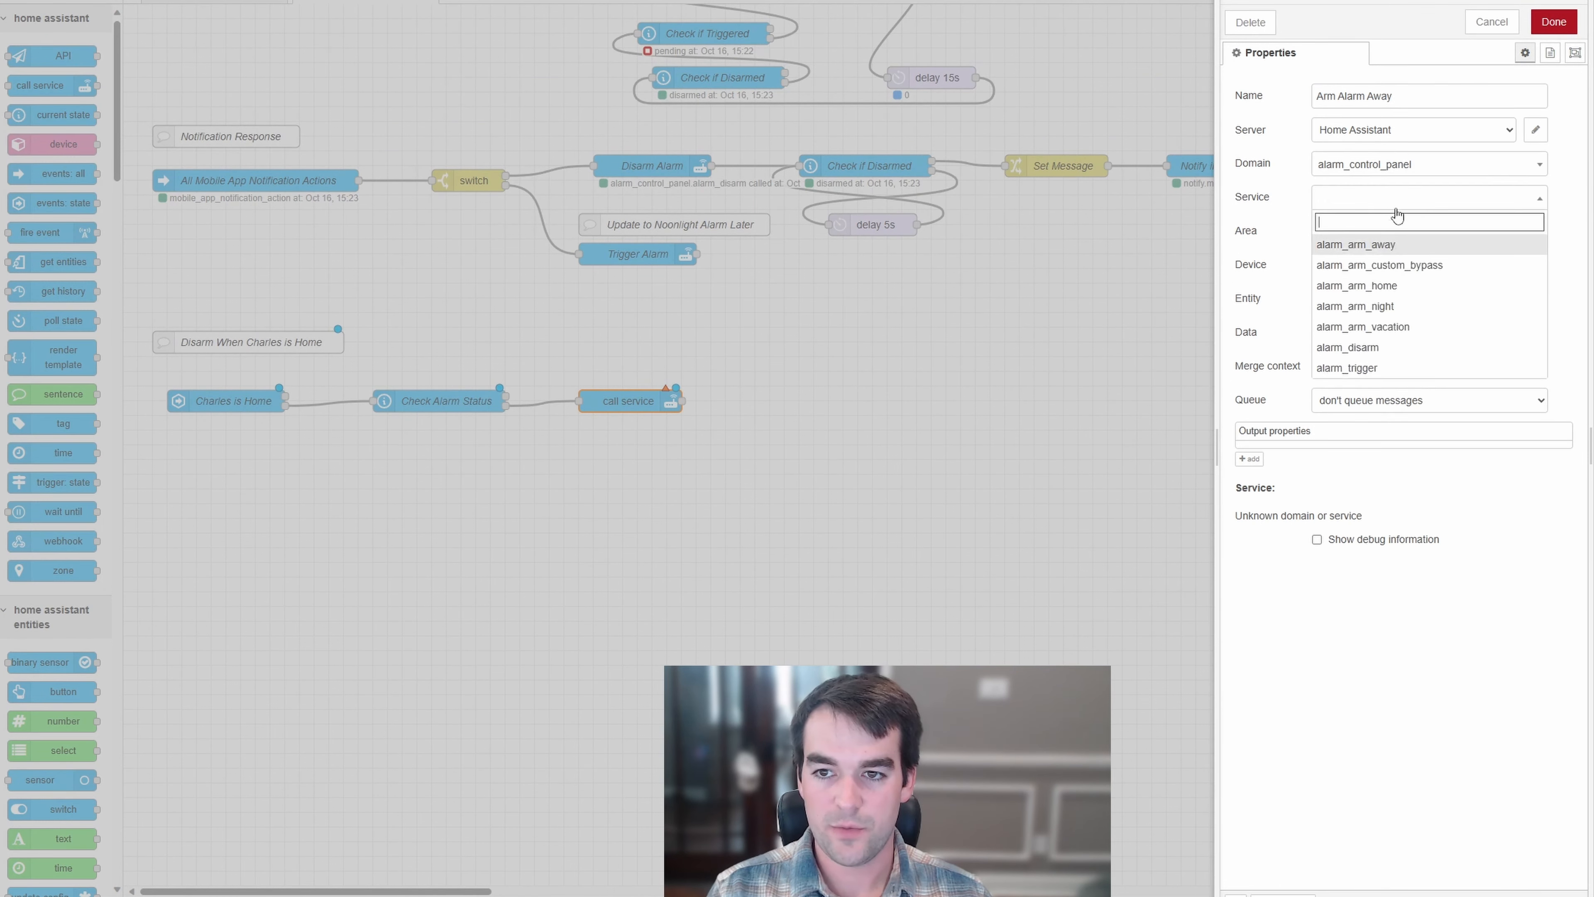
click(1356, 244)
click(1376, 230)
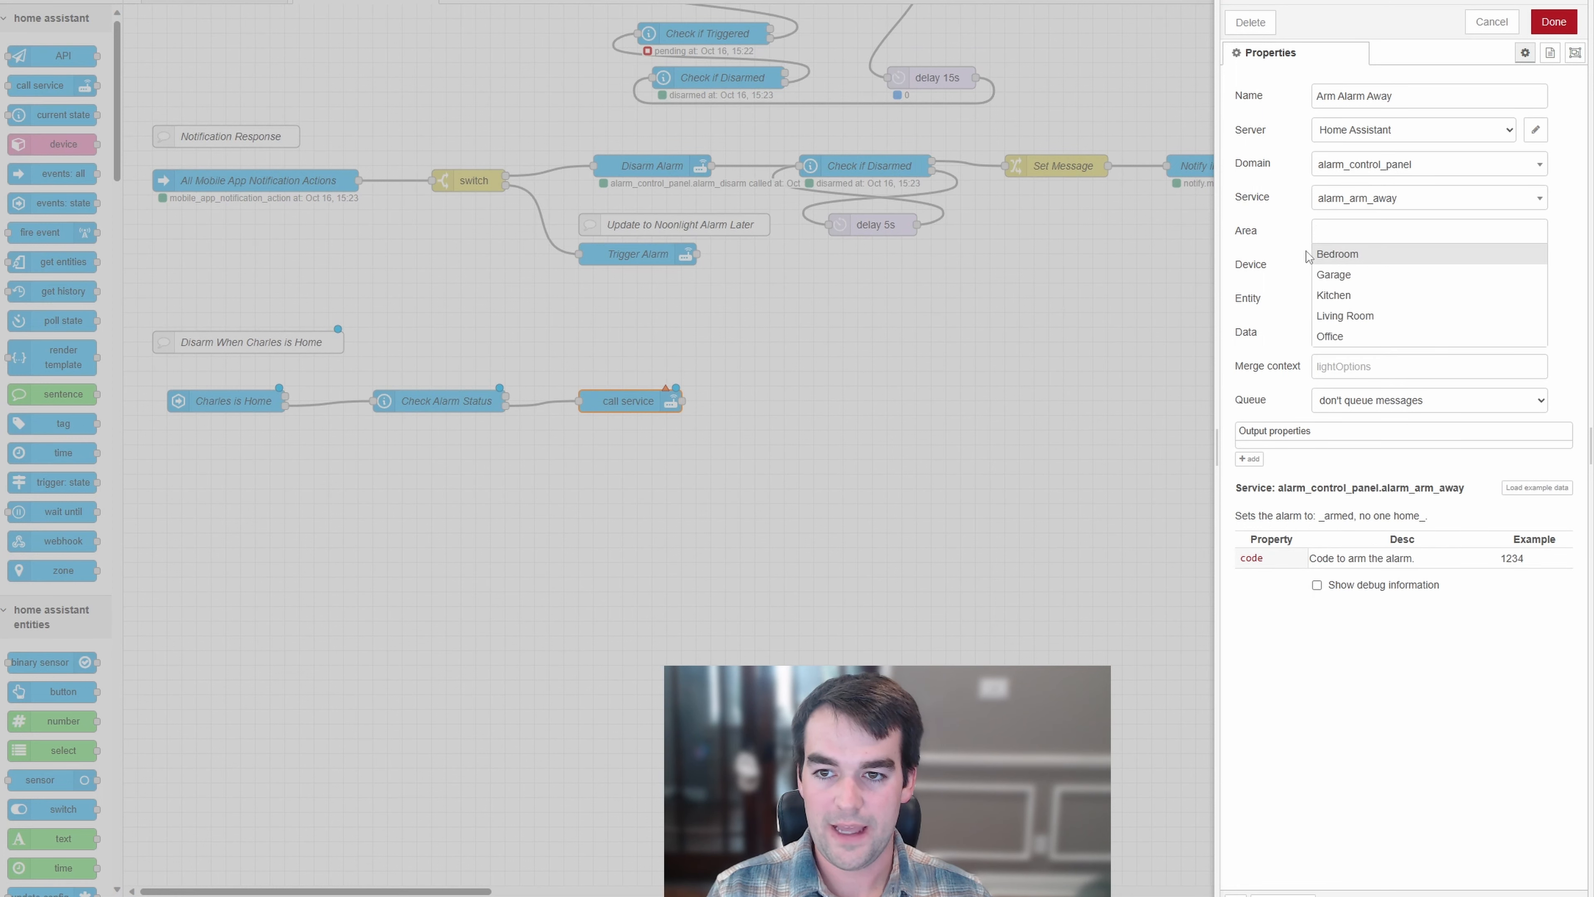
click(1345, 299)
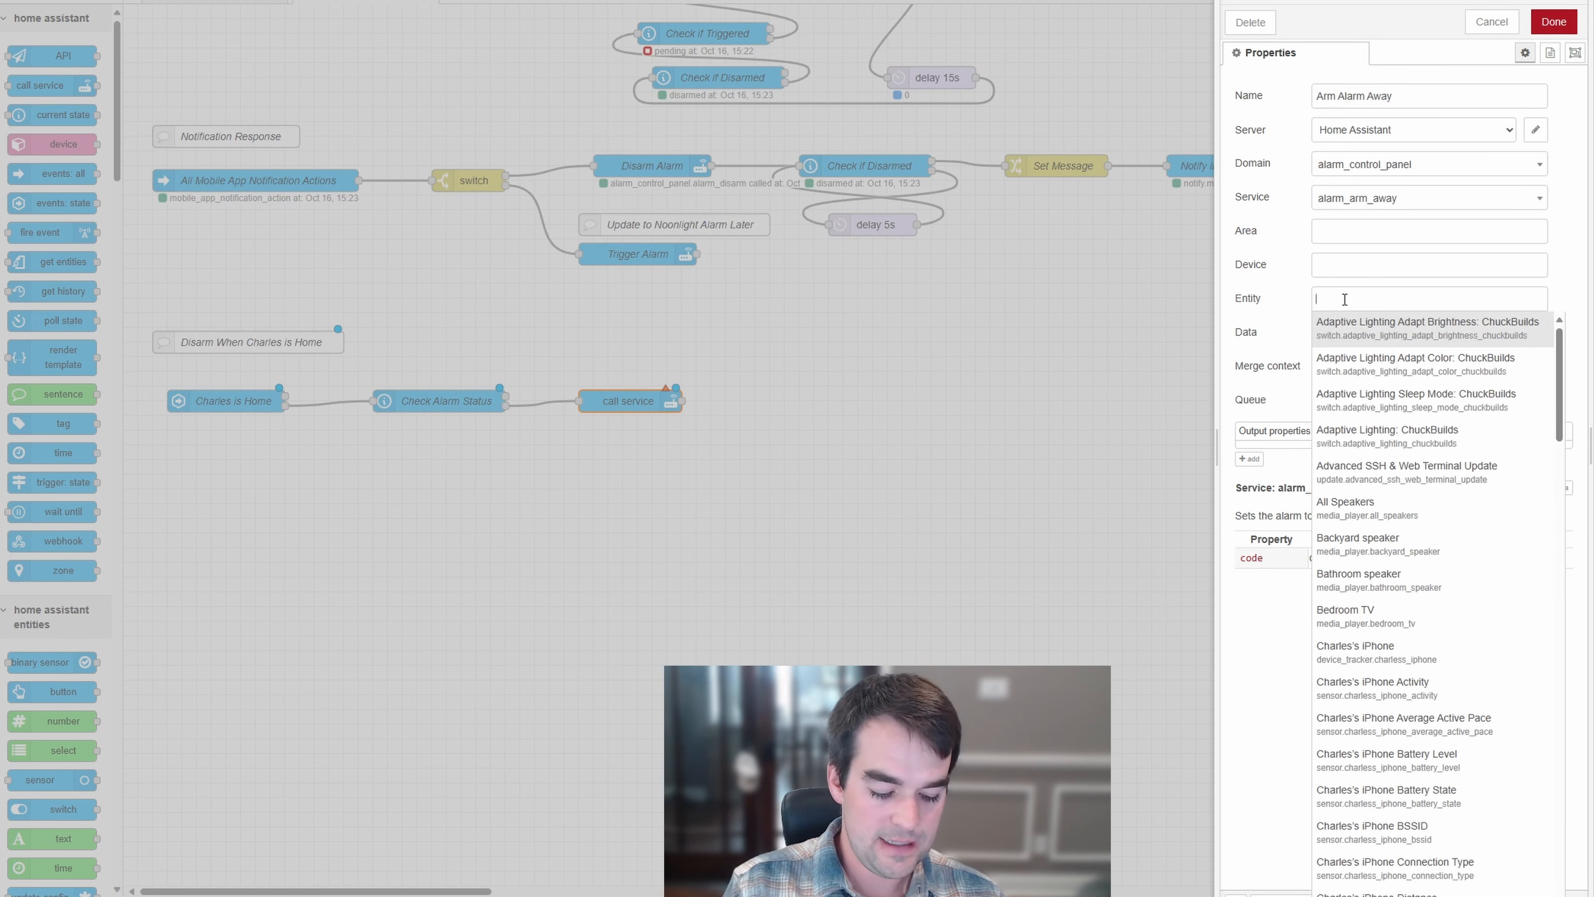
text(Alar)
click(1356, 344)
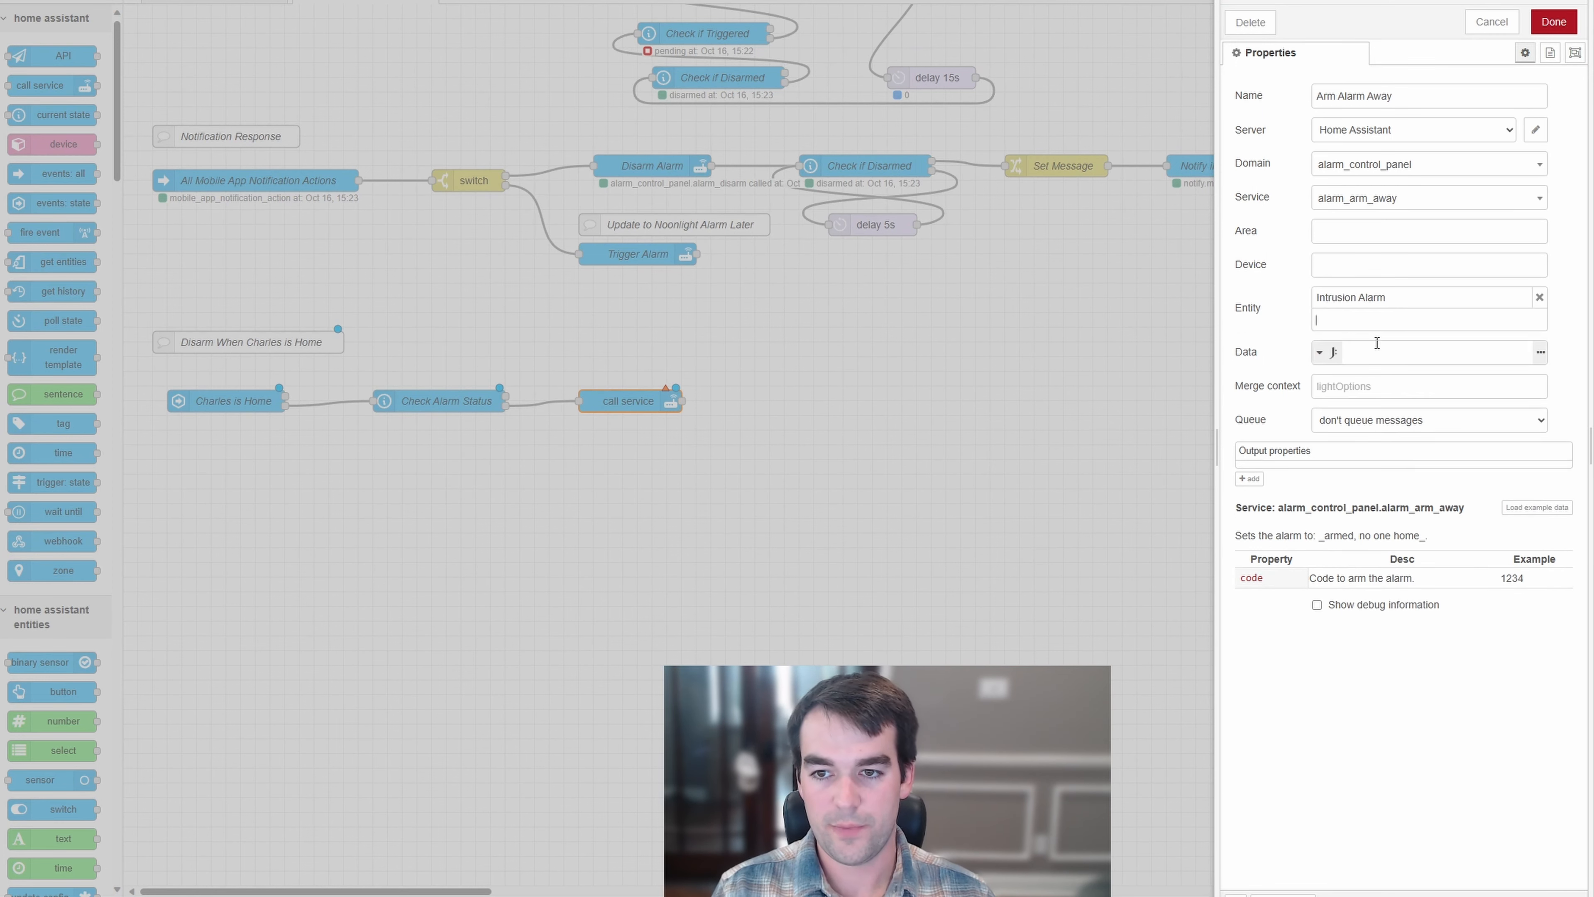
click(1554, 21)
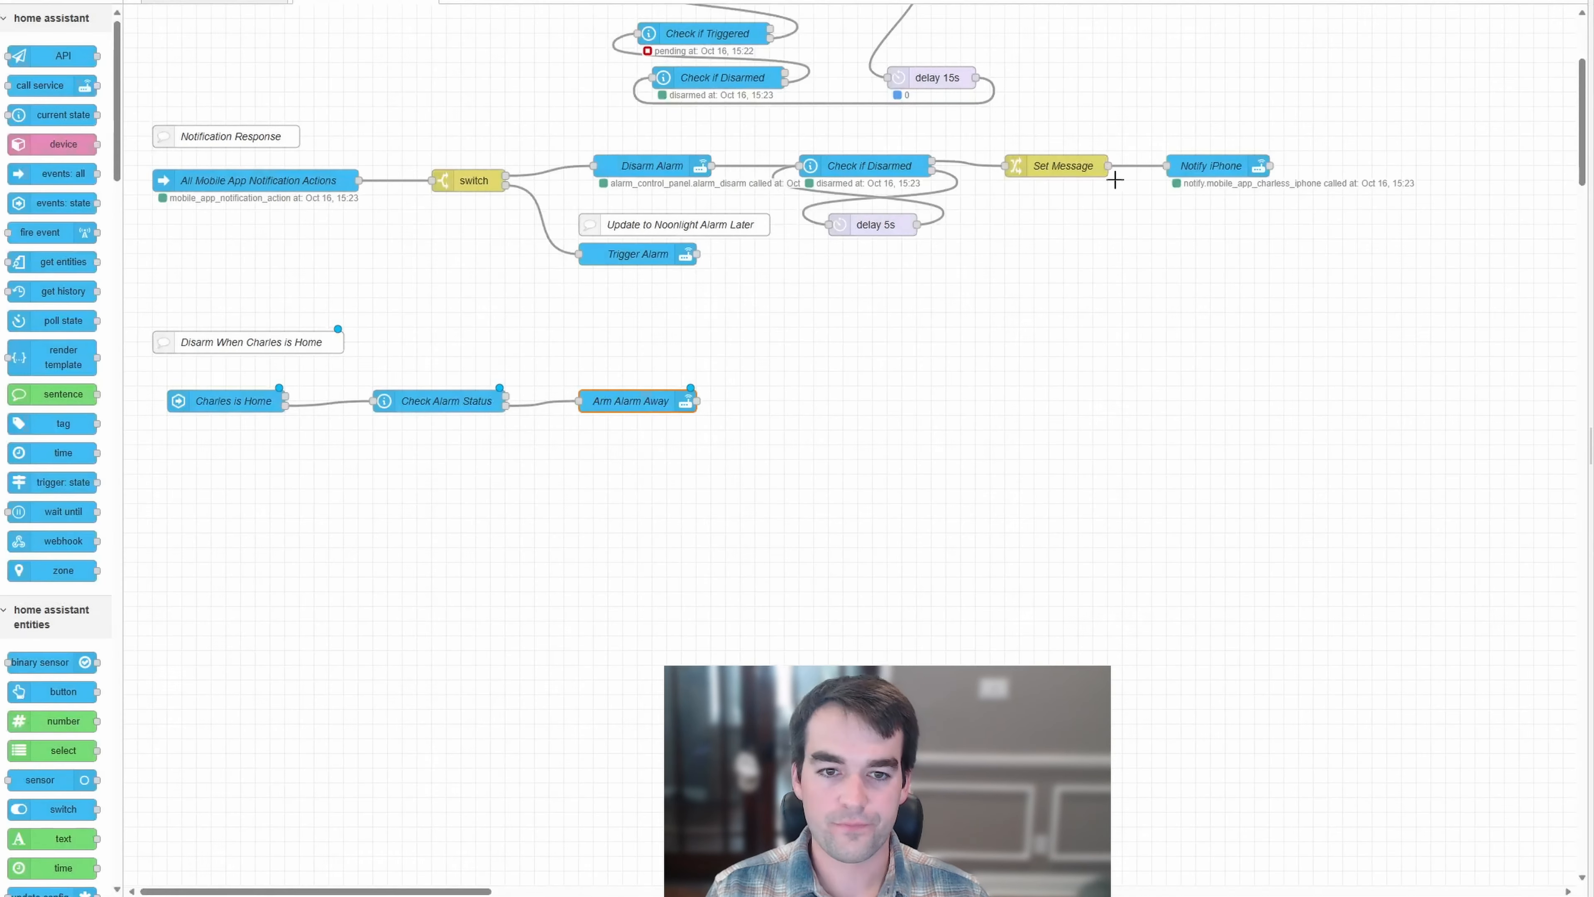
Review the entity and state condition configured in the Check Alarm Status node
click(210, 392)
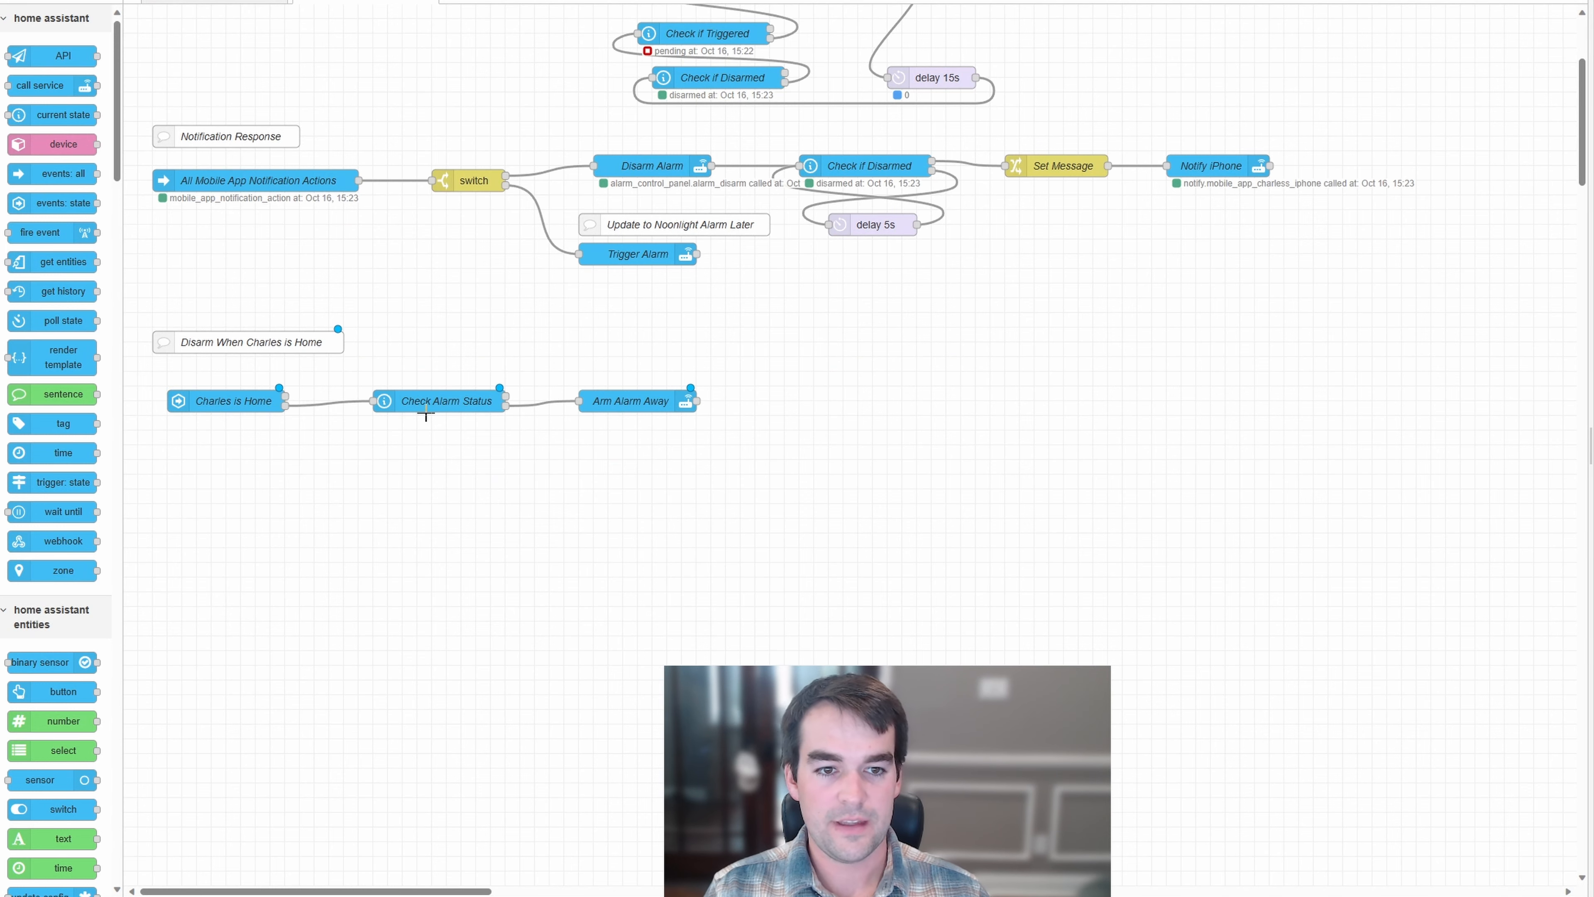
double_click(446, 405)
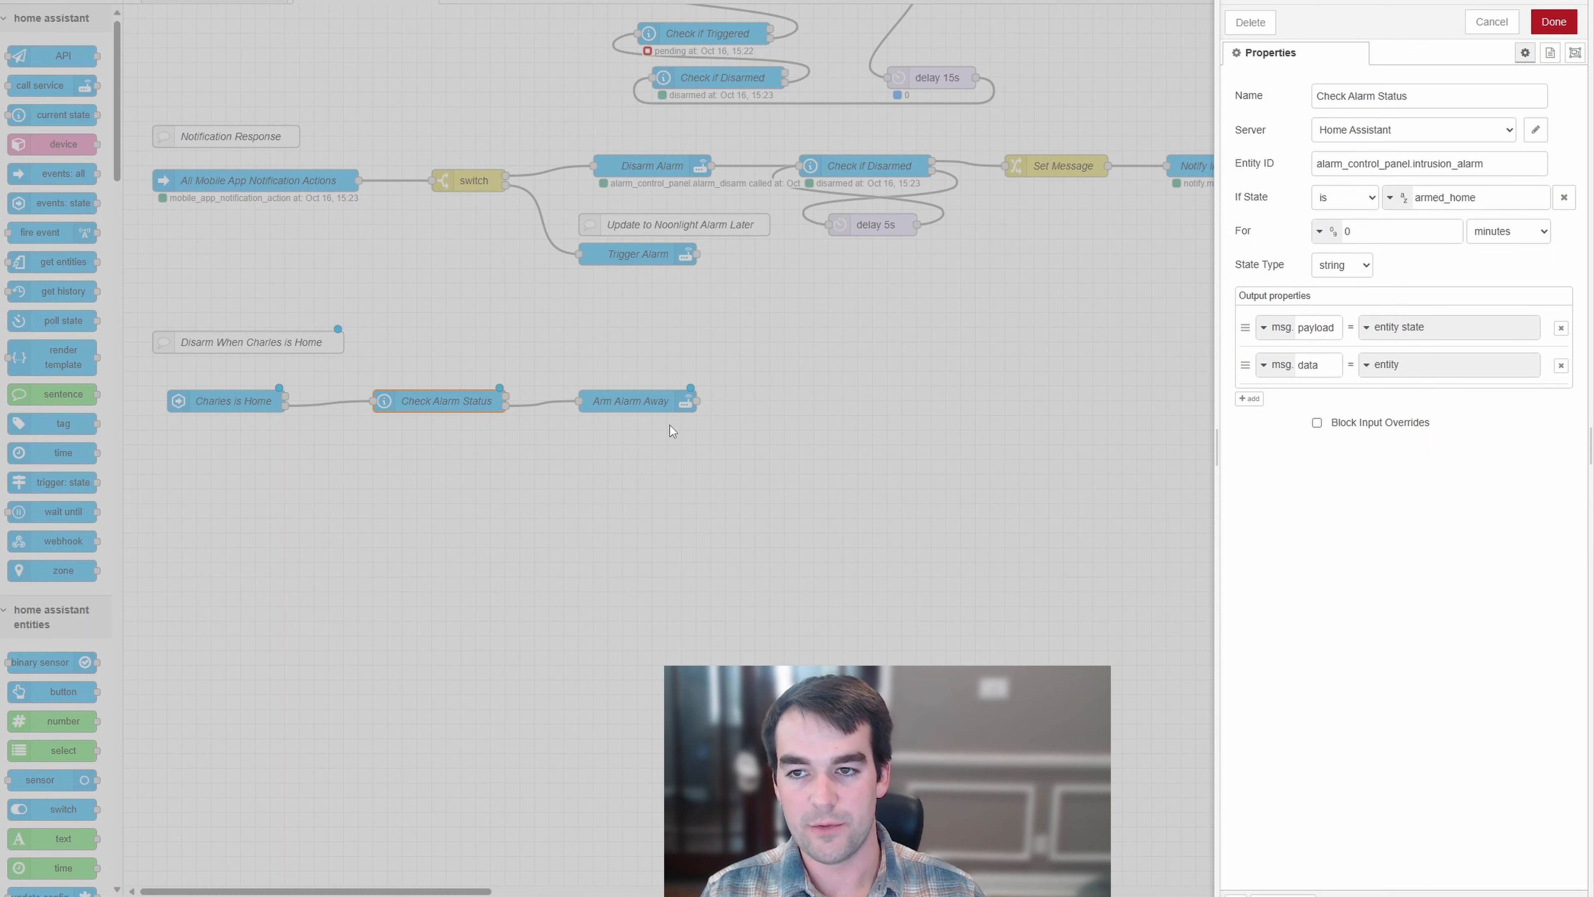
click(1554, 21)
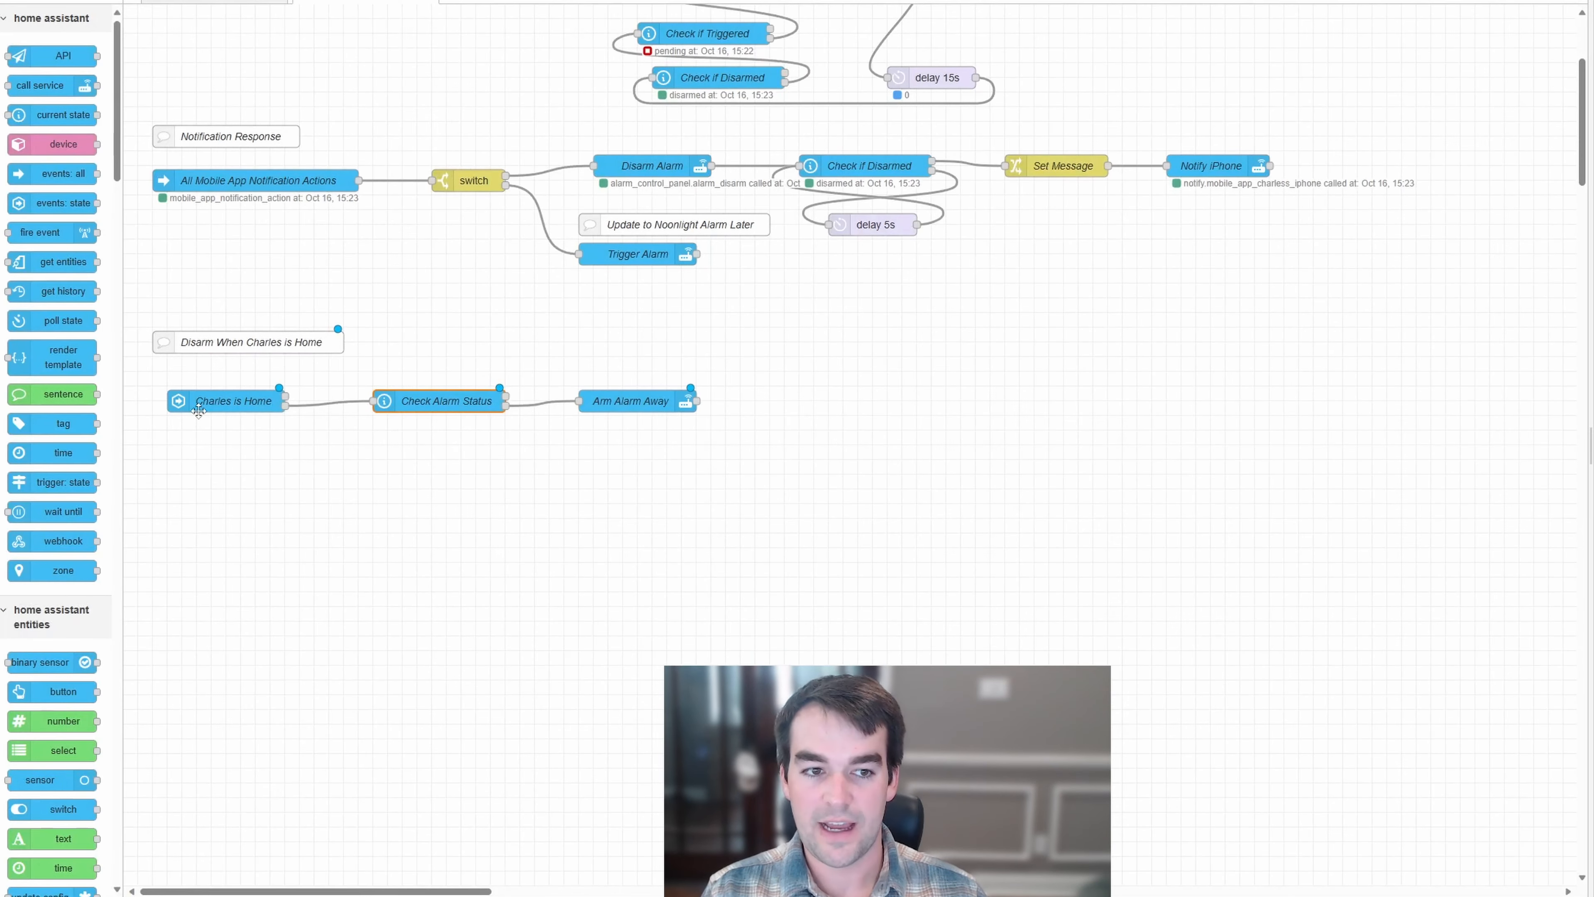
click(230, 402)
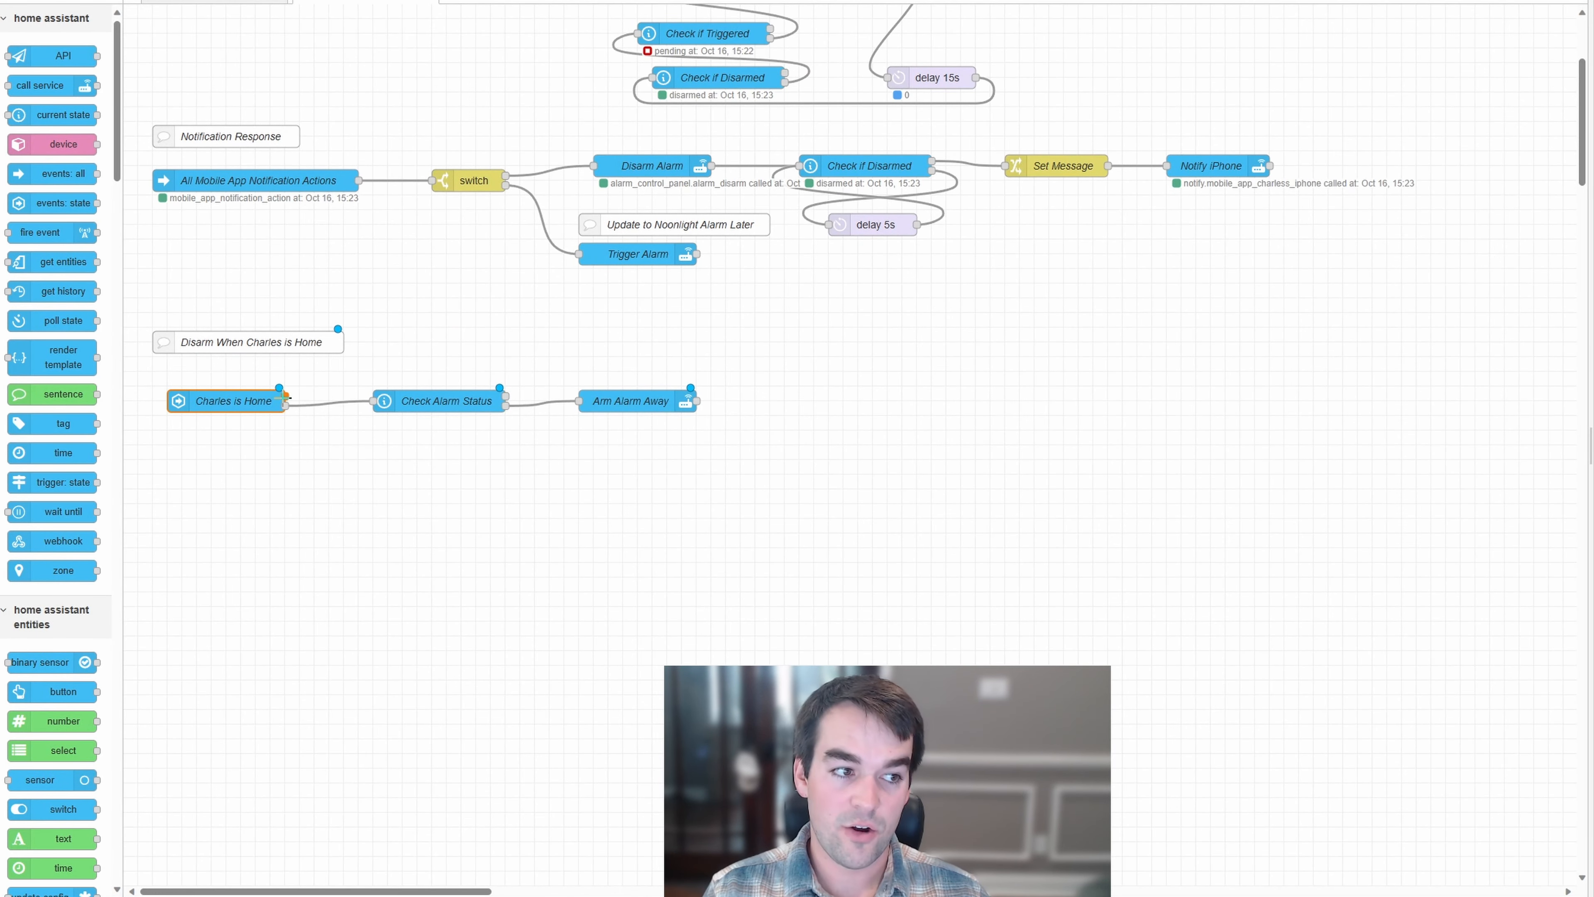
Add a call service node below the flow, wire it from the resident-is-home node's first output, and name it "Disarm Alarm"
mouse_move(63, 114)
mouse_down()
mouse_move(145, 197)
mouse_move(69, 113)
mouse_up()
drag(50, 85, 399, 476)
drag(285, 396, 343, 475)
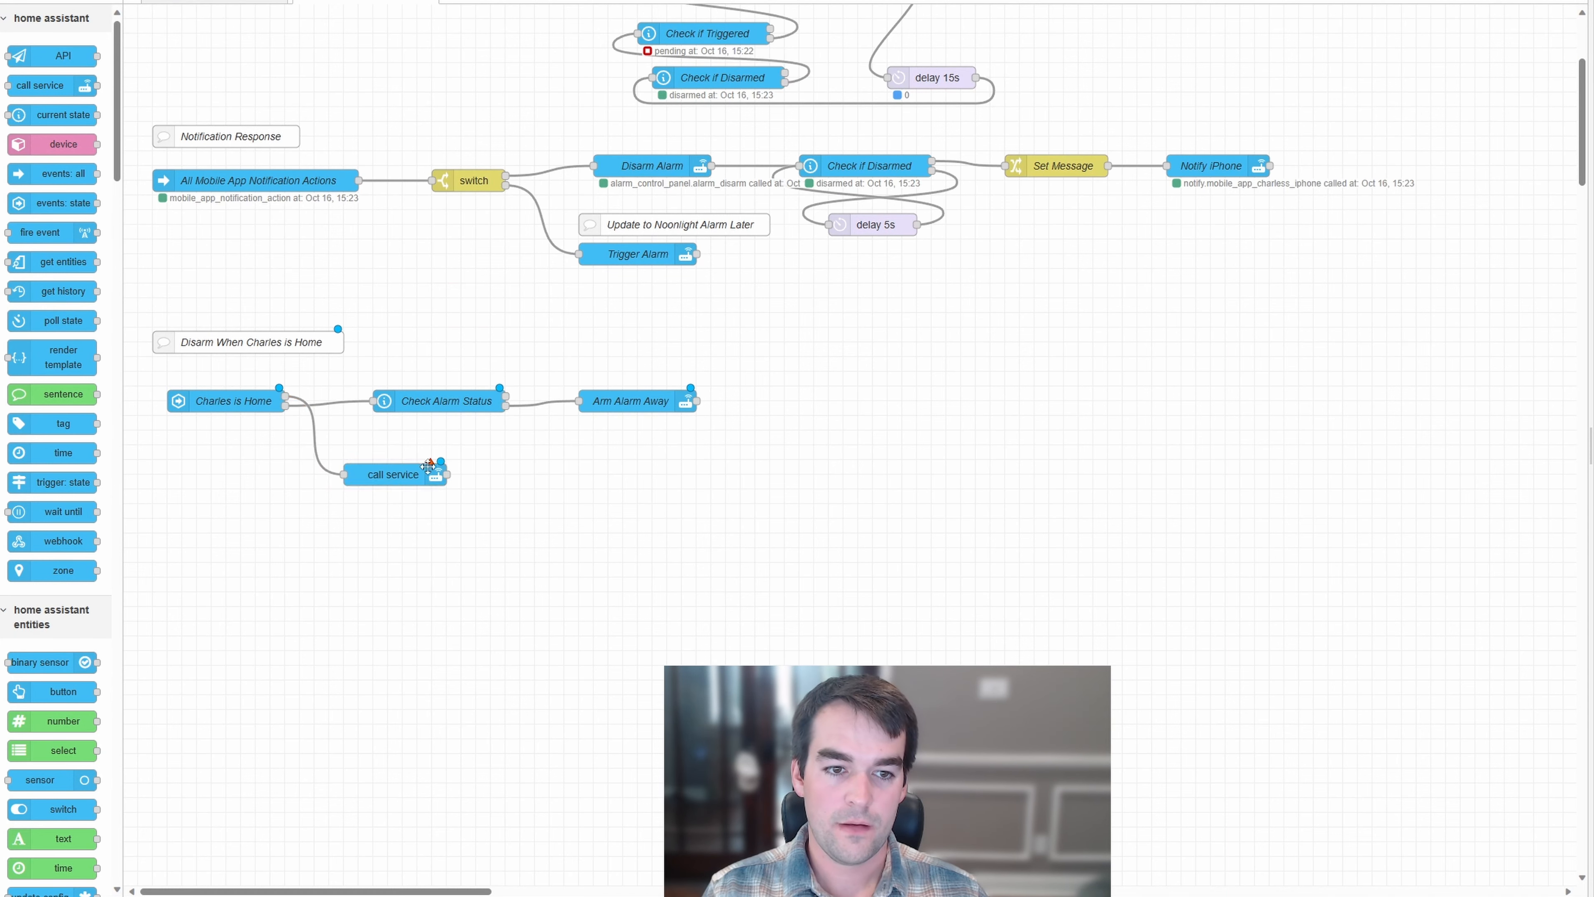
double_click(428, 467)
click(1399, 103)
text(Disarm Alarm)
Configure Disarm Alarm to call the alarm_control_panel service alarm_disarm on the Intrusion Alarm, save it, and adjust the node's position slightly
click(1397, 164)
click(1381, 231)
click(1384, 198)
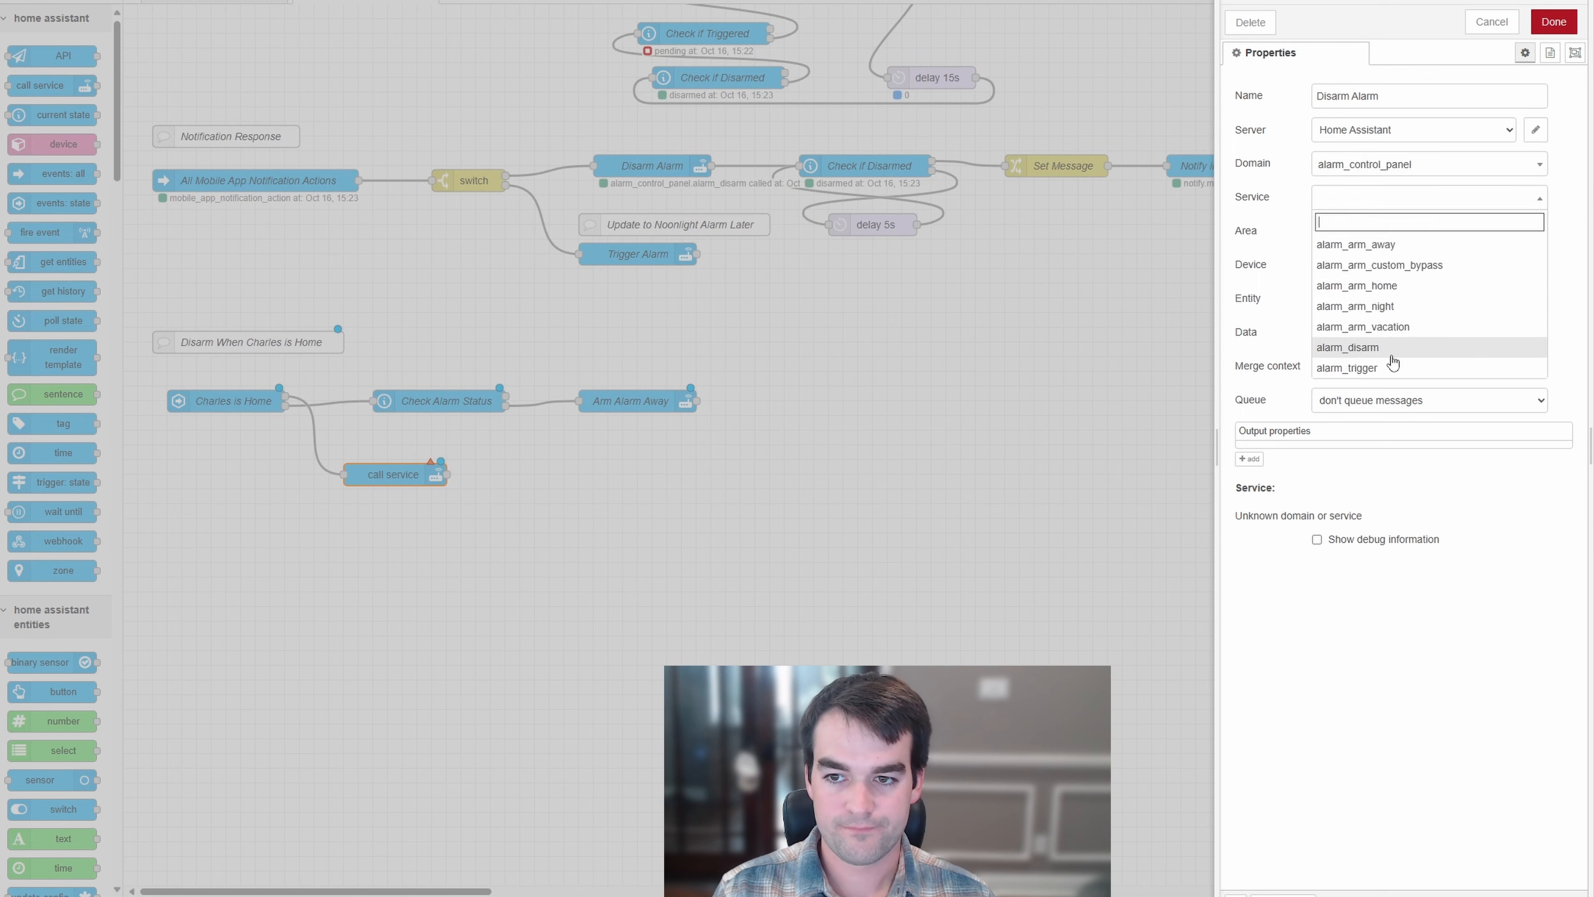
click(1389, 349)
click(1391, 233)
click(1345, 298)
text(alarm)
click(1345, 342)
click(1553, 23)
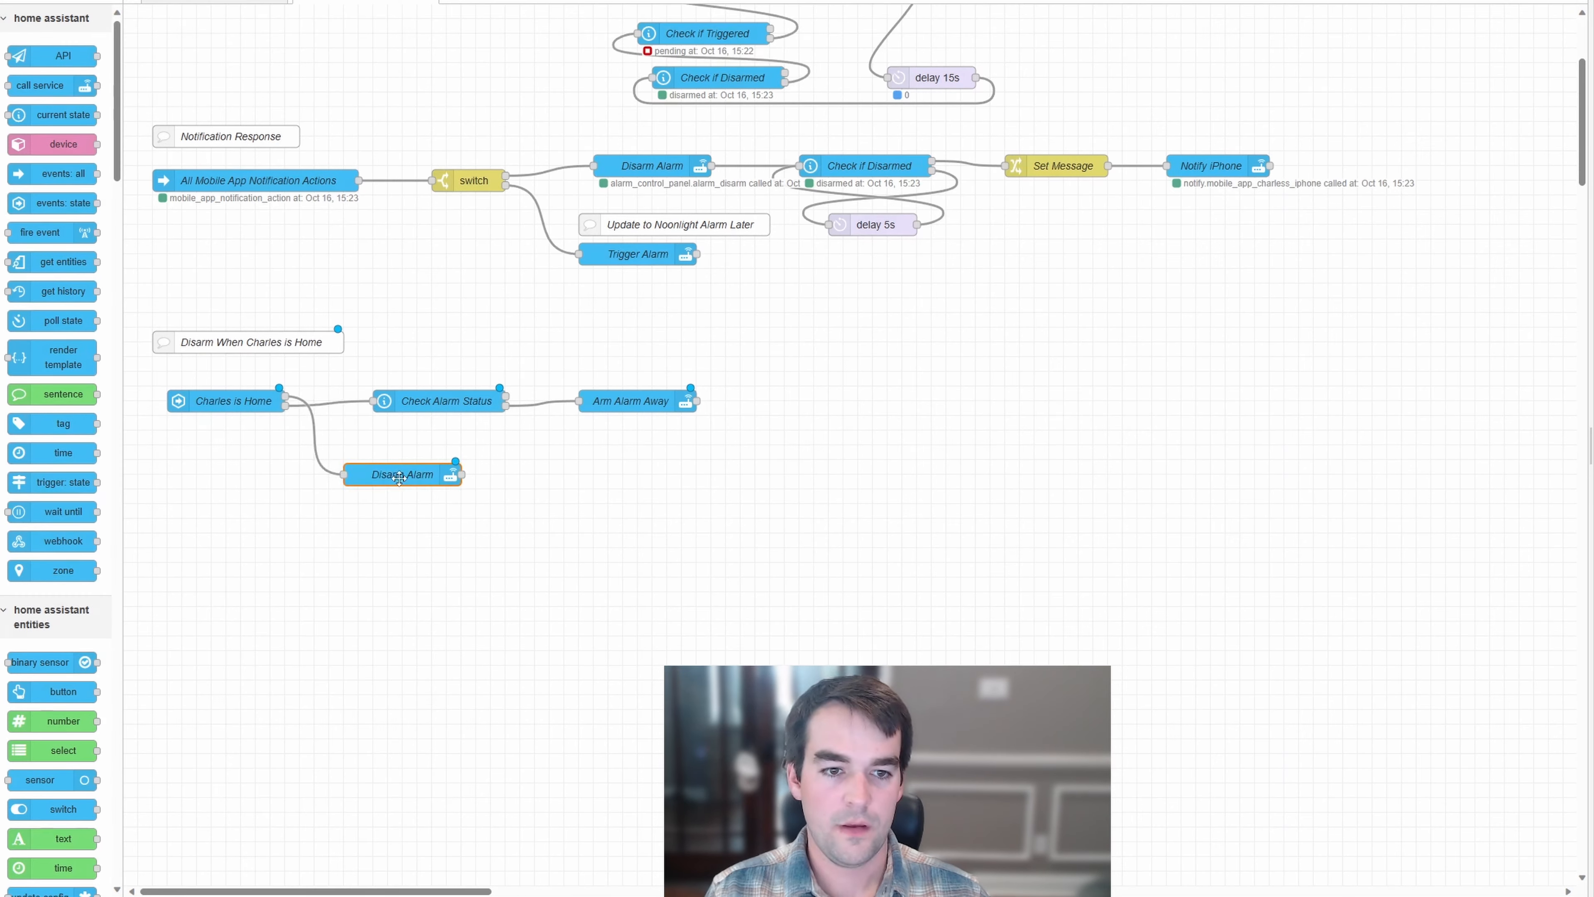
drag(399, 477, 444, 462)
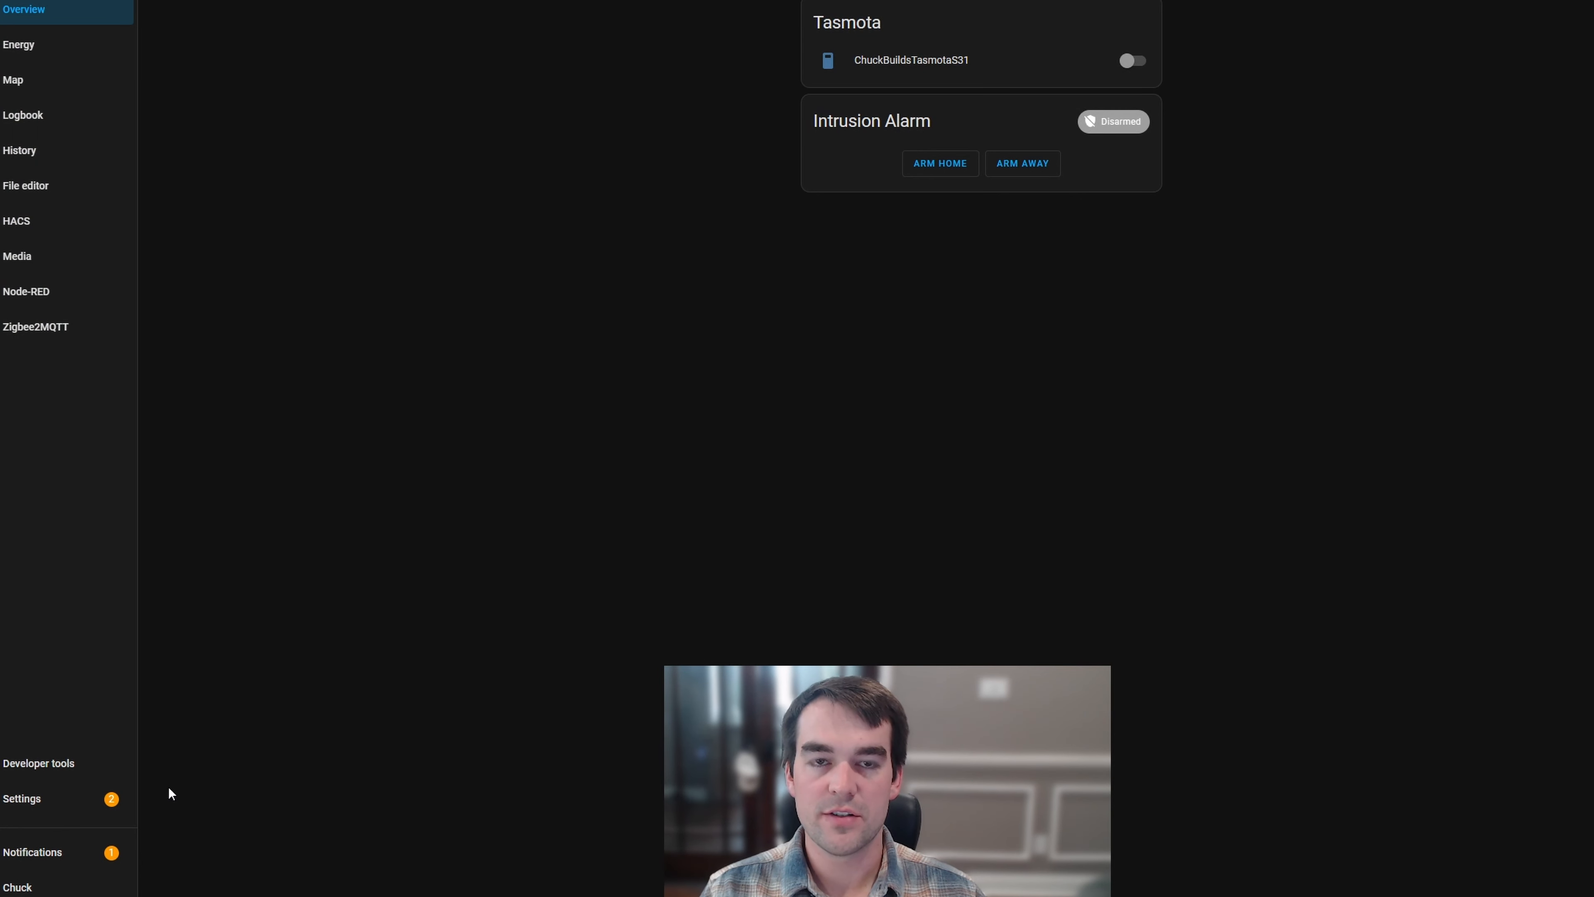
Open the resident's entry in Home Assistant's People settings and check which device is tracked for that person
click(68, 803)
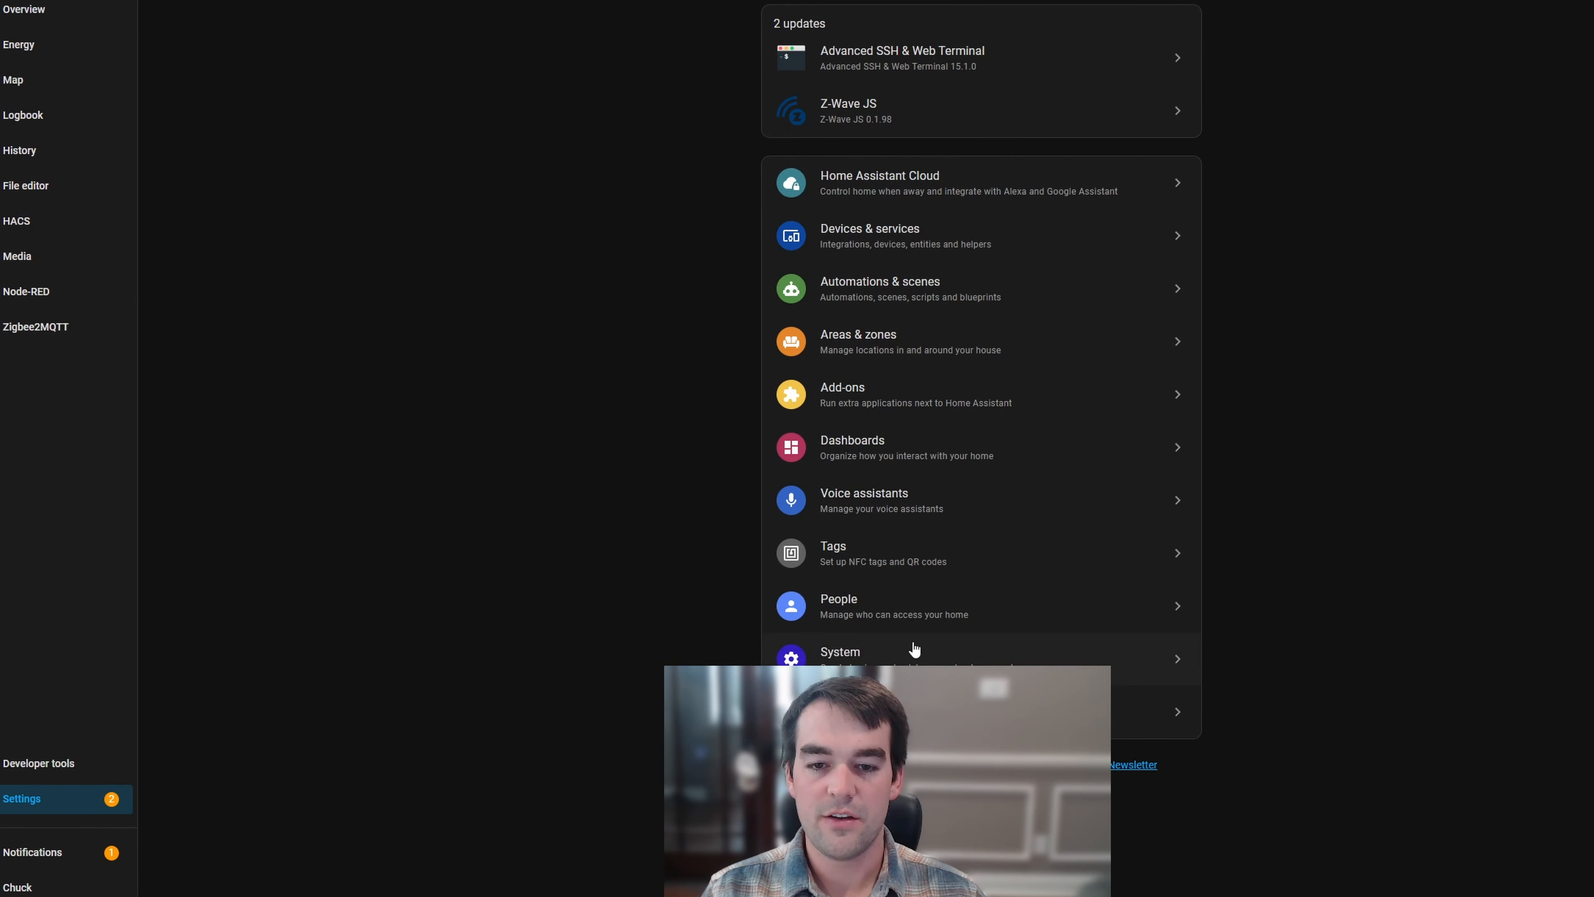
click(919, 610)
click(1033, 61)
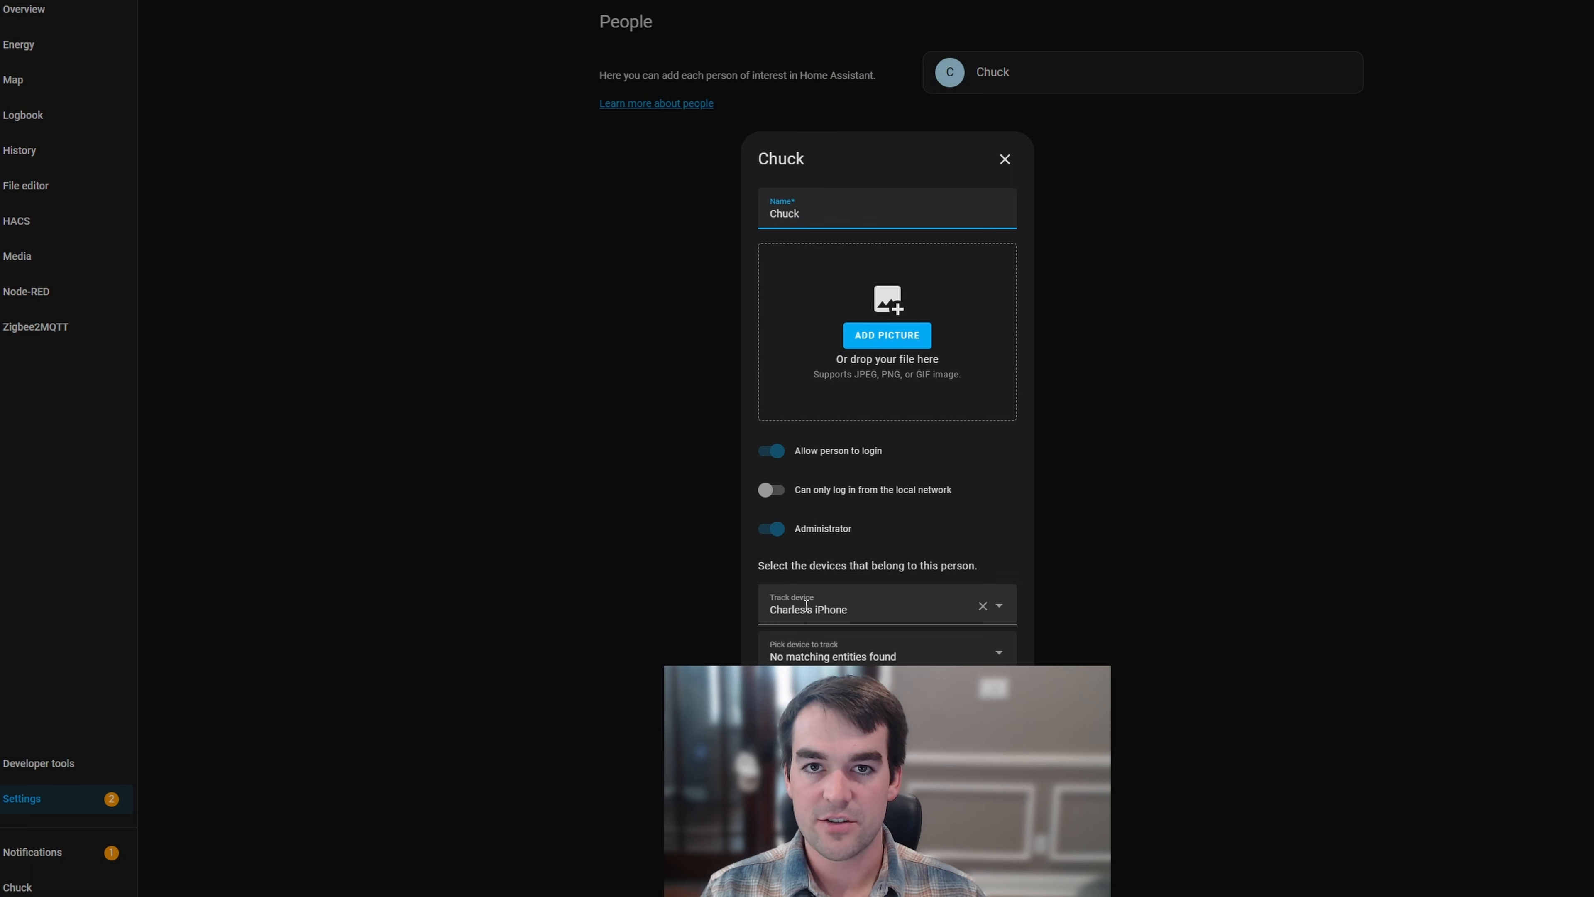
mouse_move(818, 608)
mouse_down()
mouse_move(753, 617)
mouse_move(795, 611)
mouse_up()
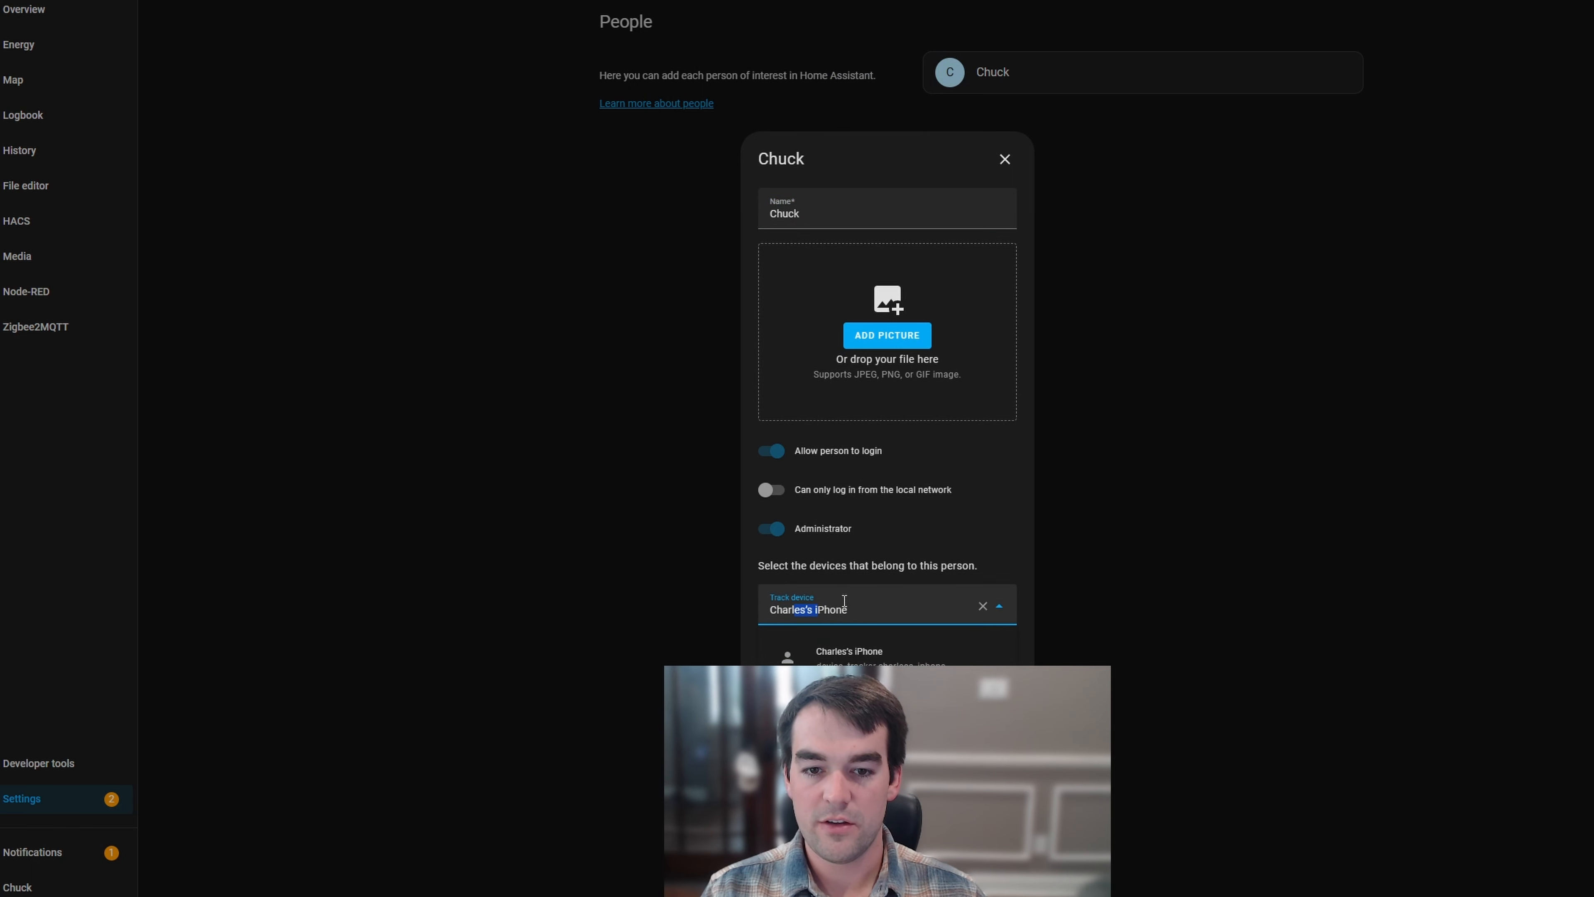
click(857, 565)
click(1012, 158)
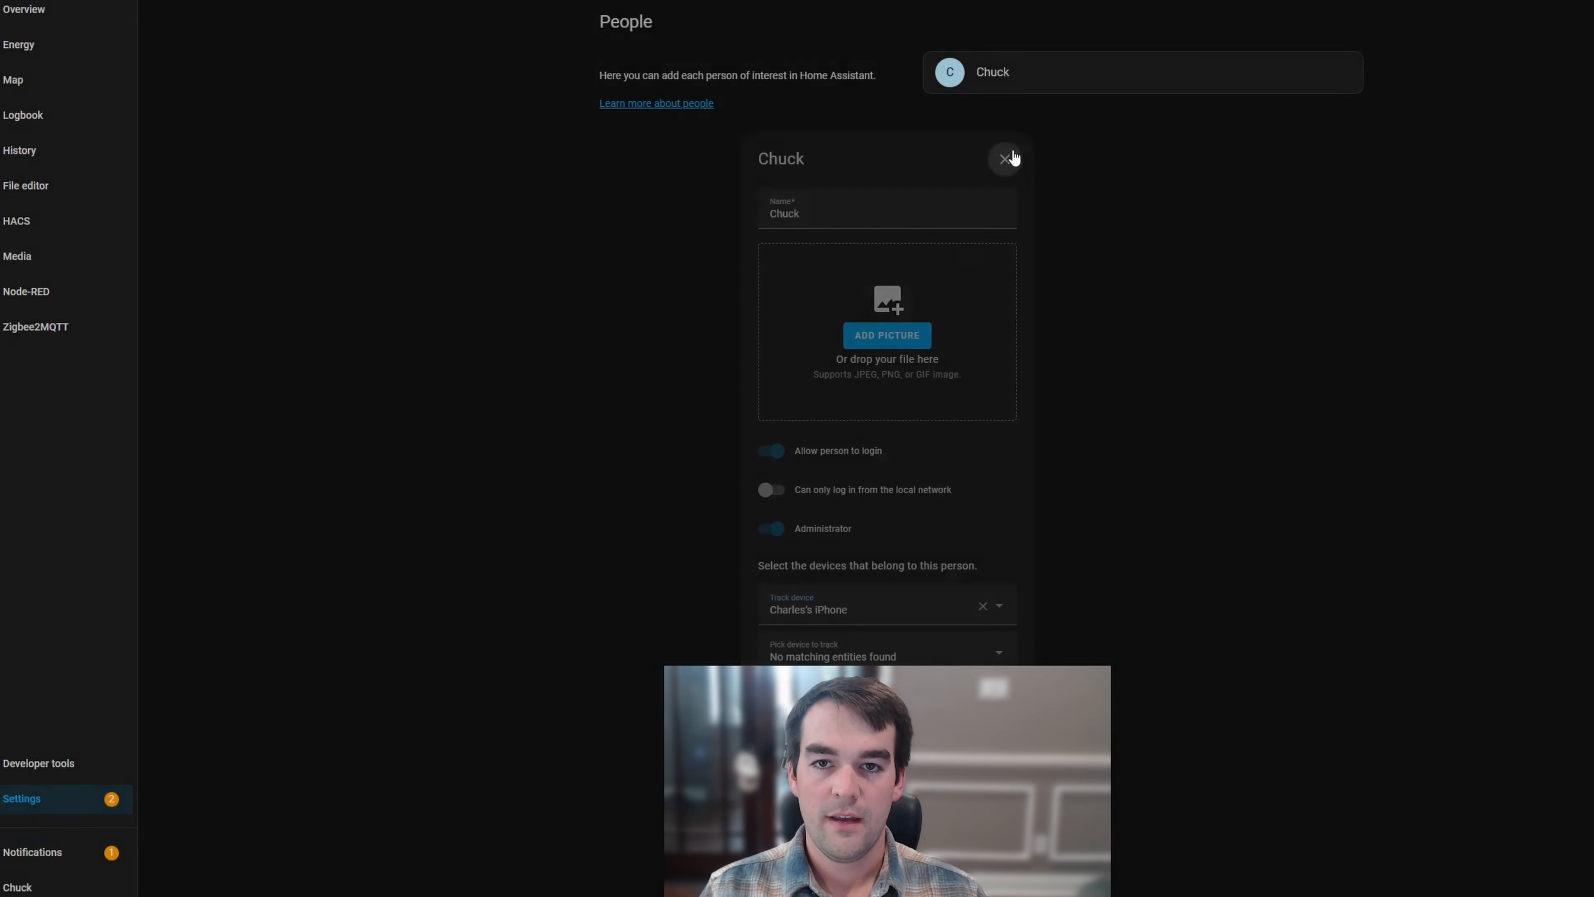
Open Home Assistant's Areas & zones settings, and return to the resident-is-home node in the Node-RED flow
click(57, 802)
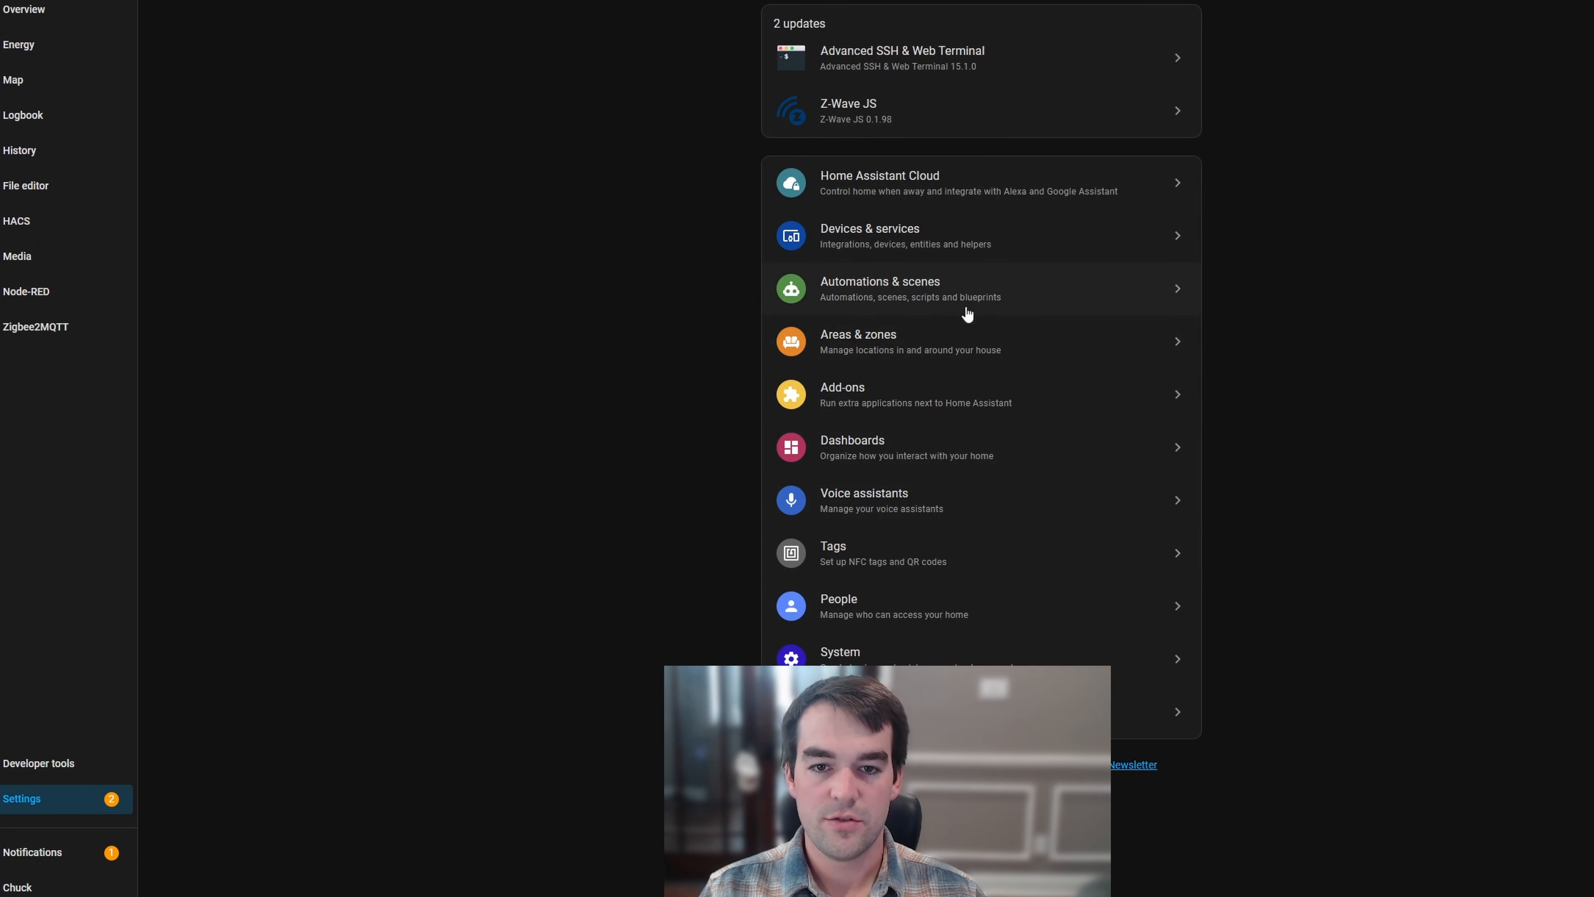
click(945, 334)
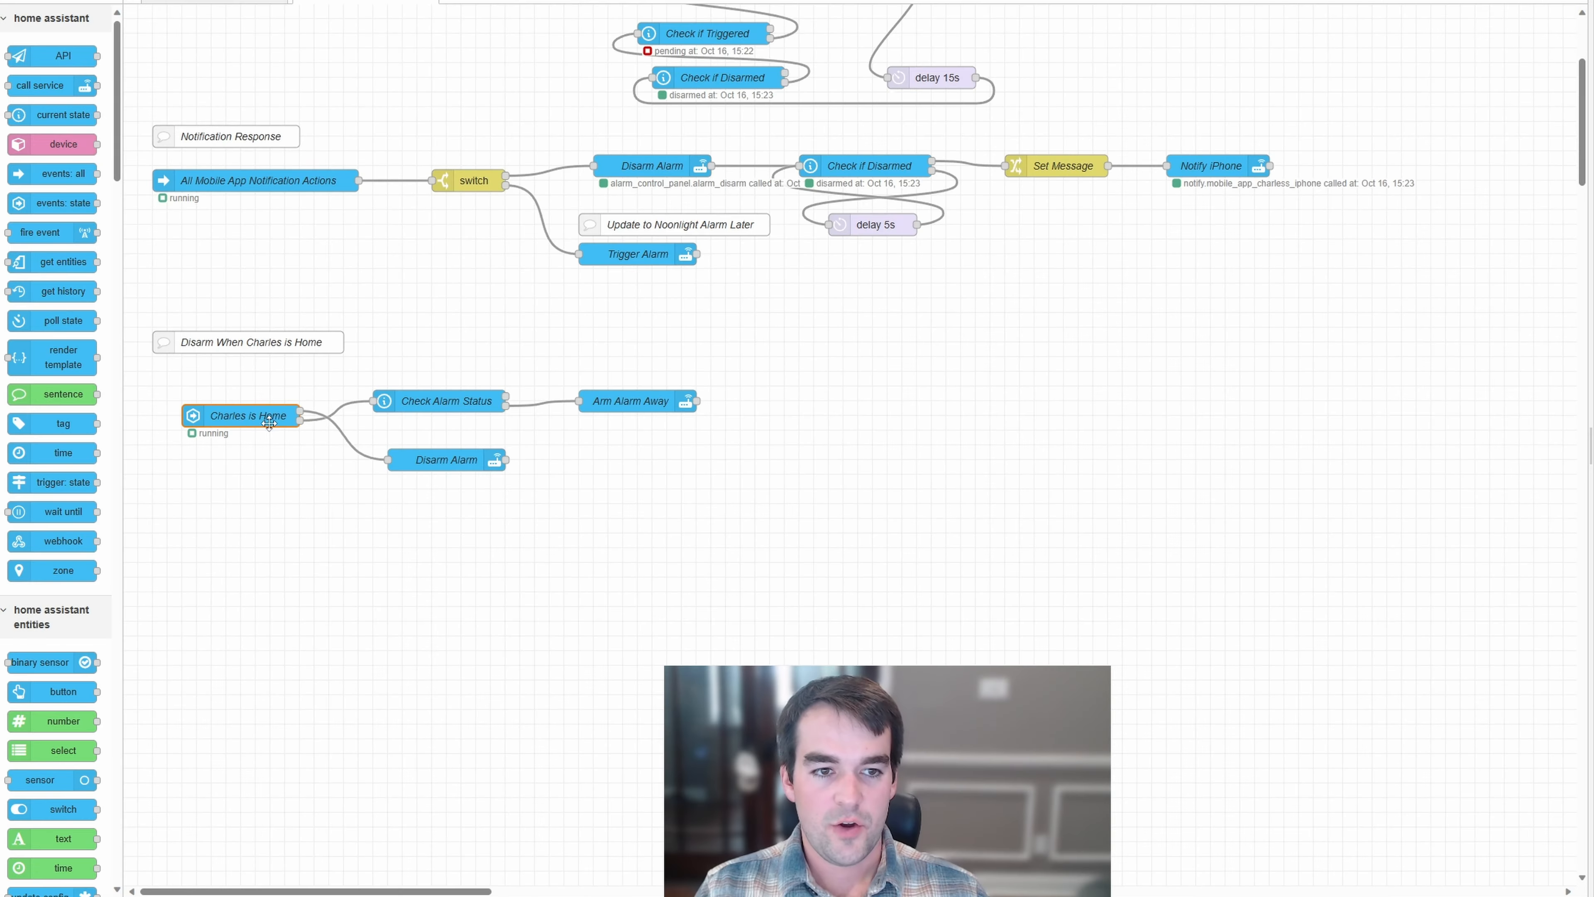
click(254, 427)
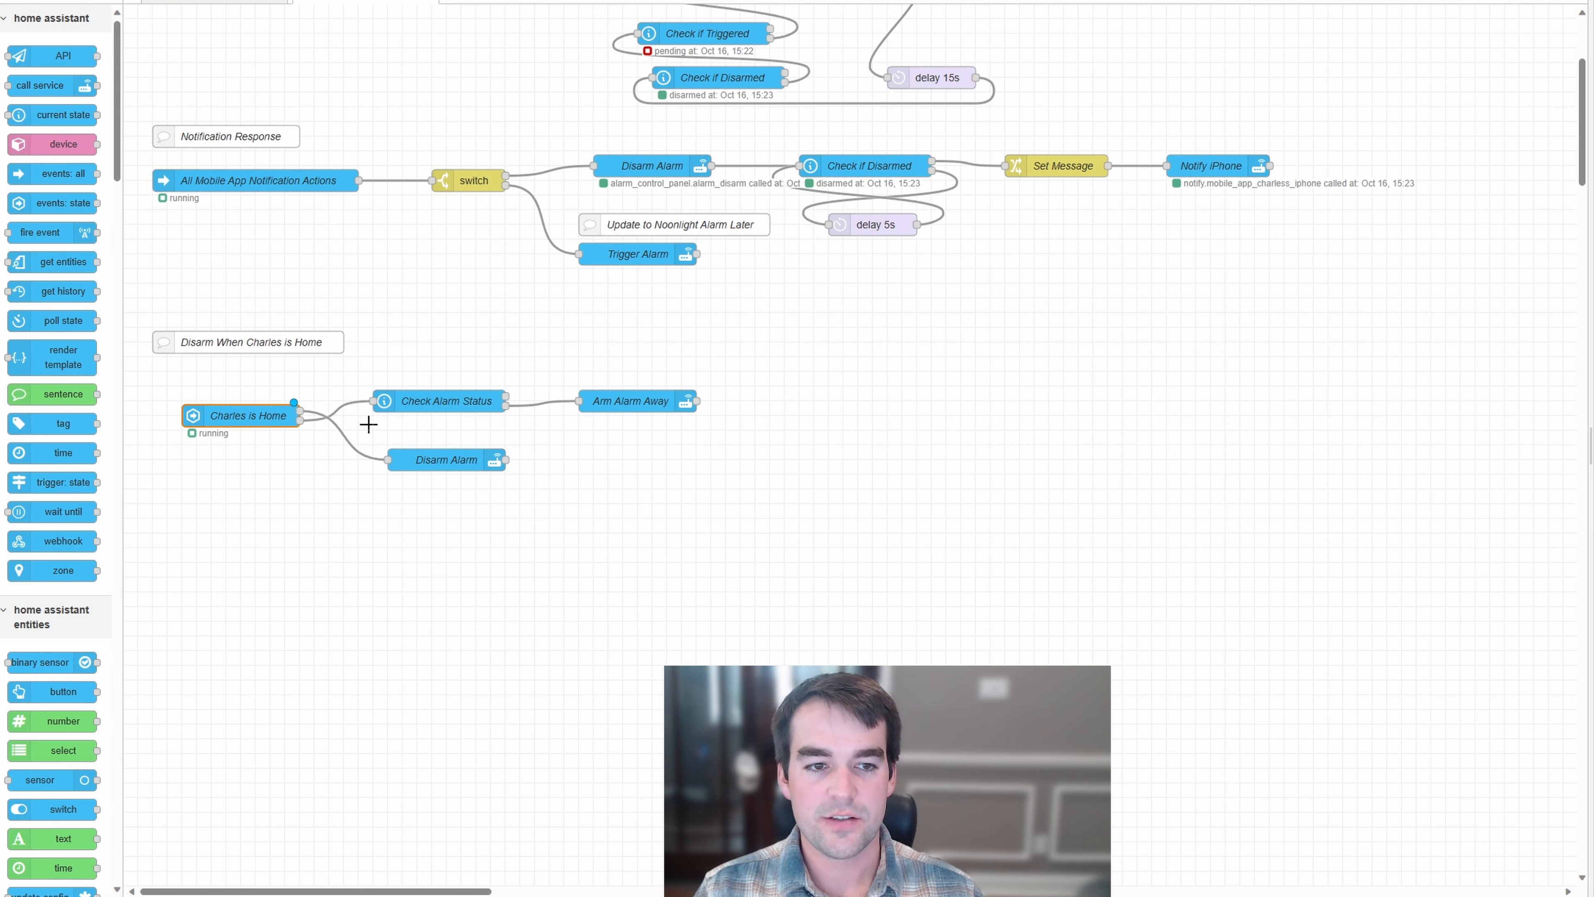
Rearrange the resident-is-home node's branches so Disarm Alarm sits above Check Alarm Status and Arm Alarm Away
mouse_move(410, 453)
mouse_down()
mouse_move(409, 342)
mouse_move(380, 351)
mouse_move(778, 440)
mouse_up()
drag(647, 397, 632, 457)
drag(422, 361, 417, 385)
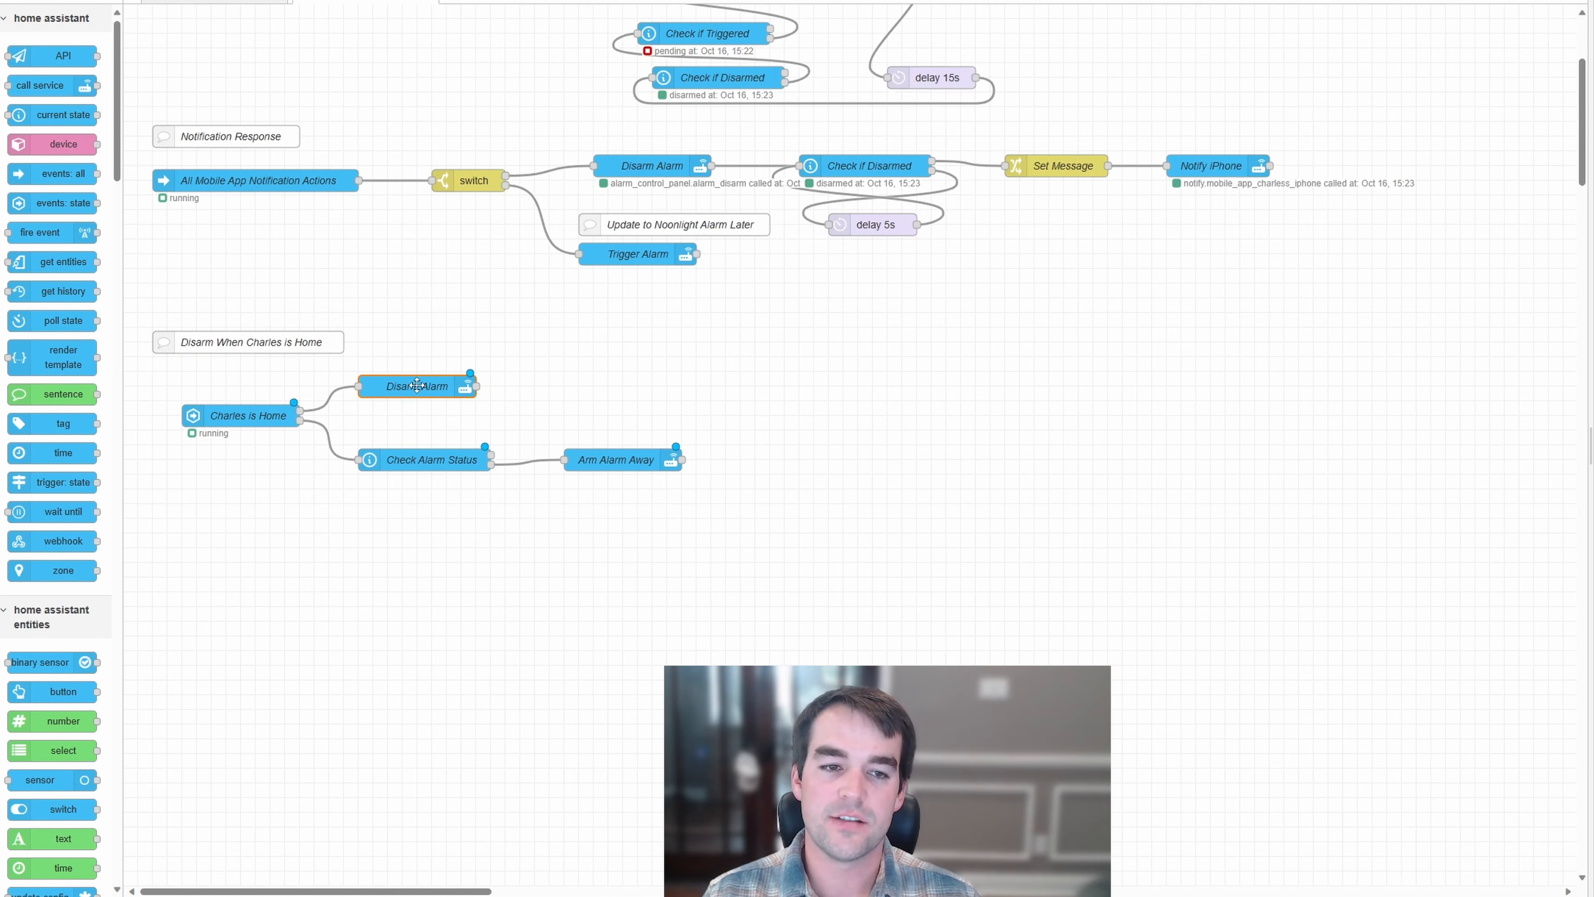
click(505, 360)
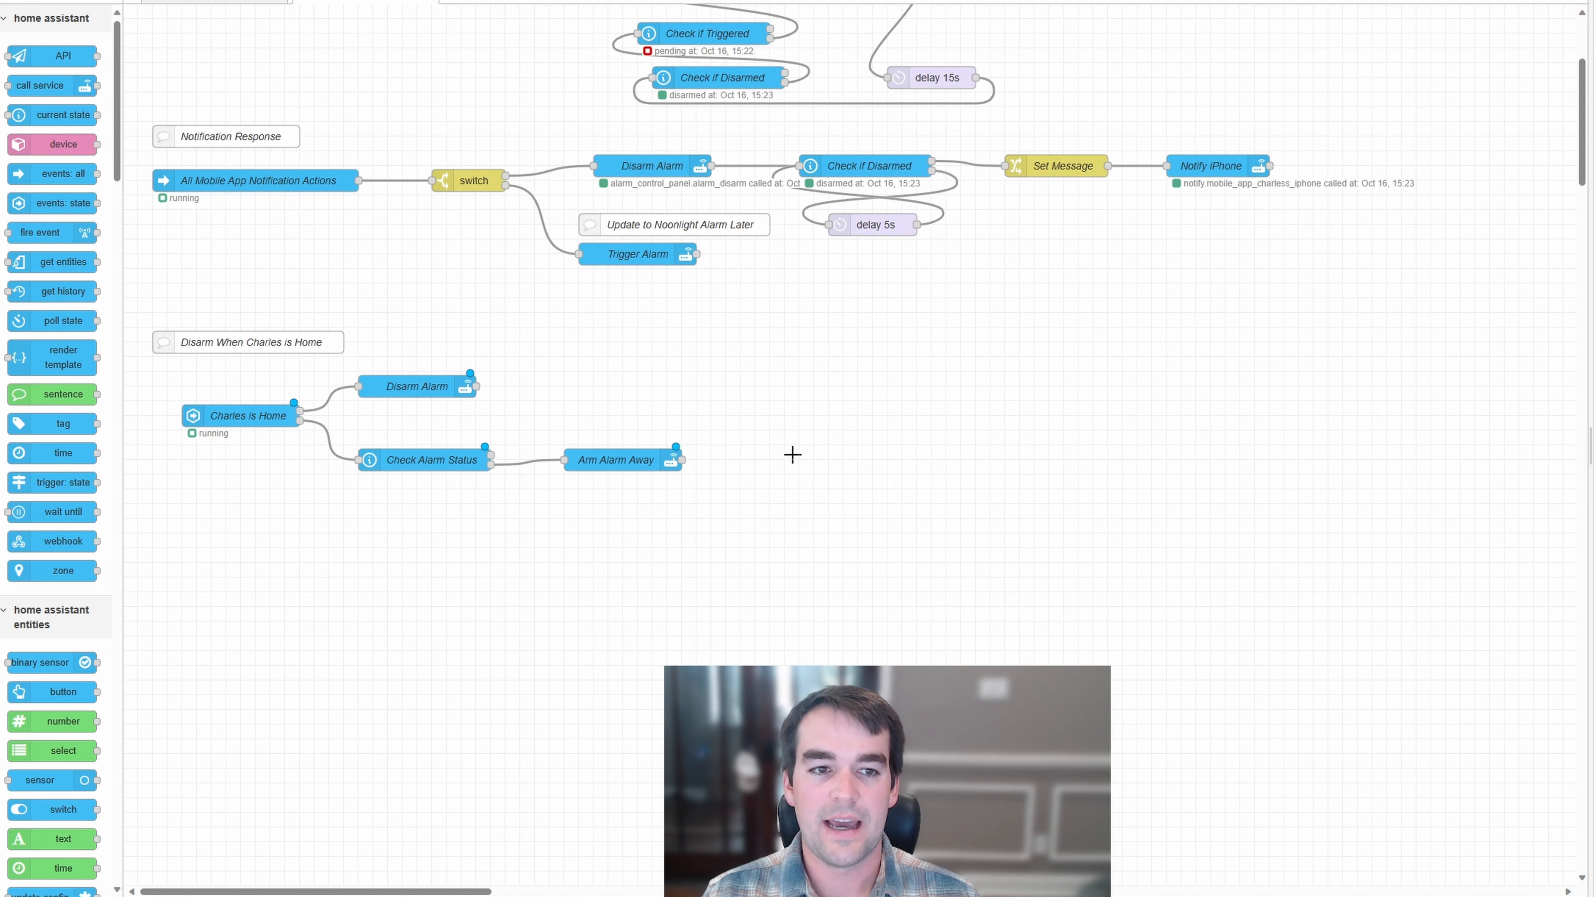
click(283, 417)
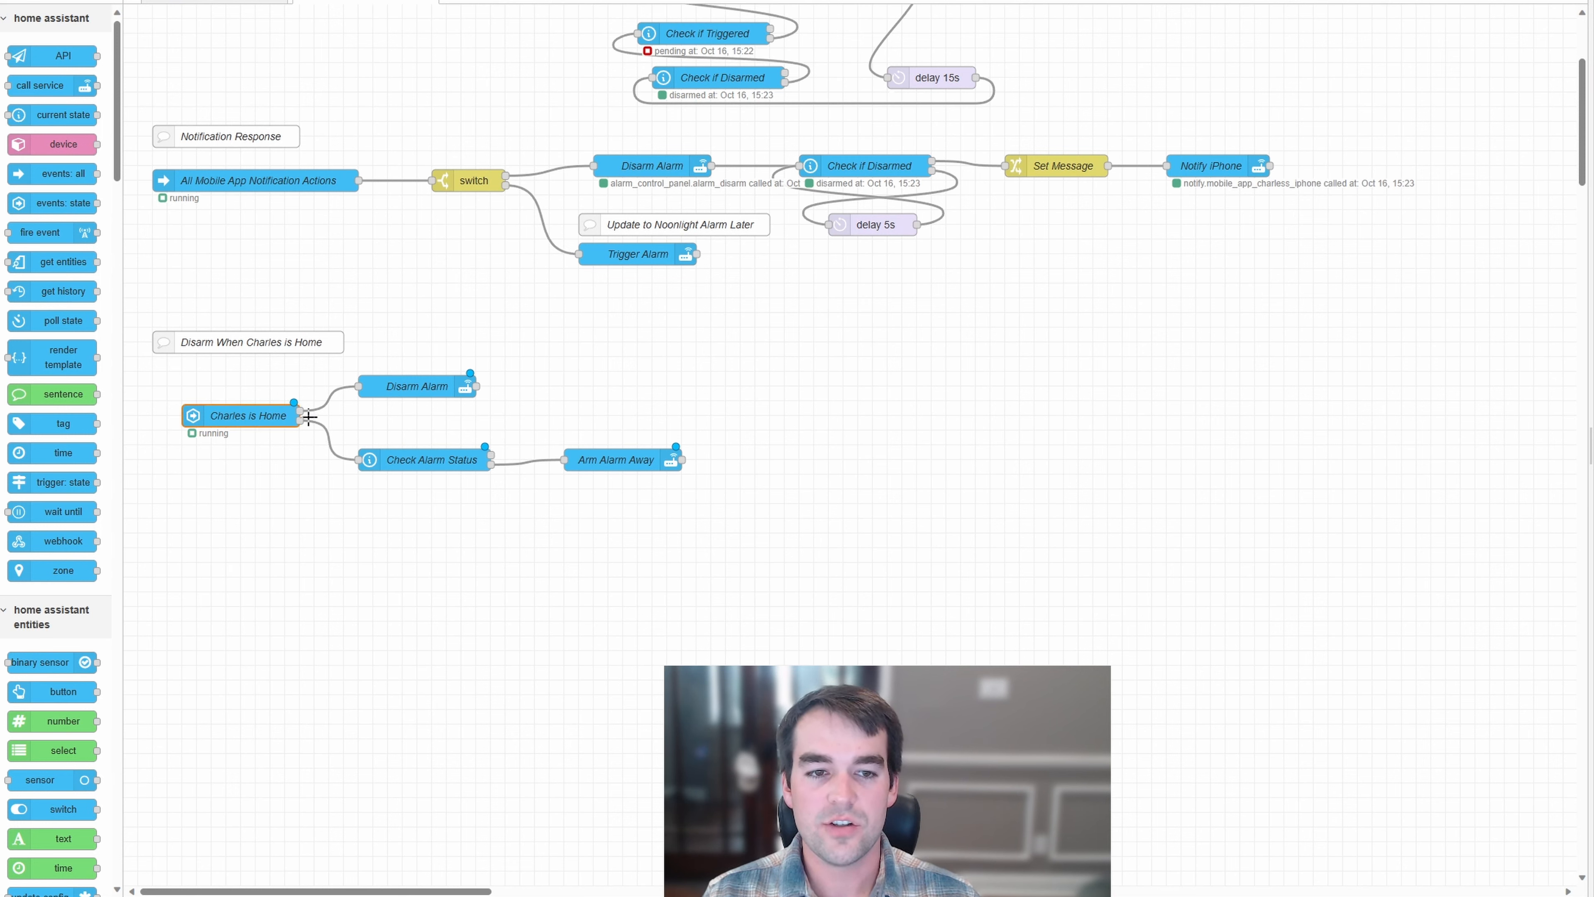
click(510, 371)
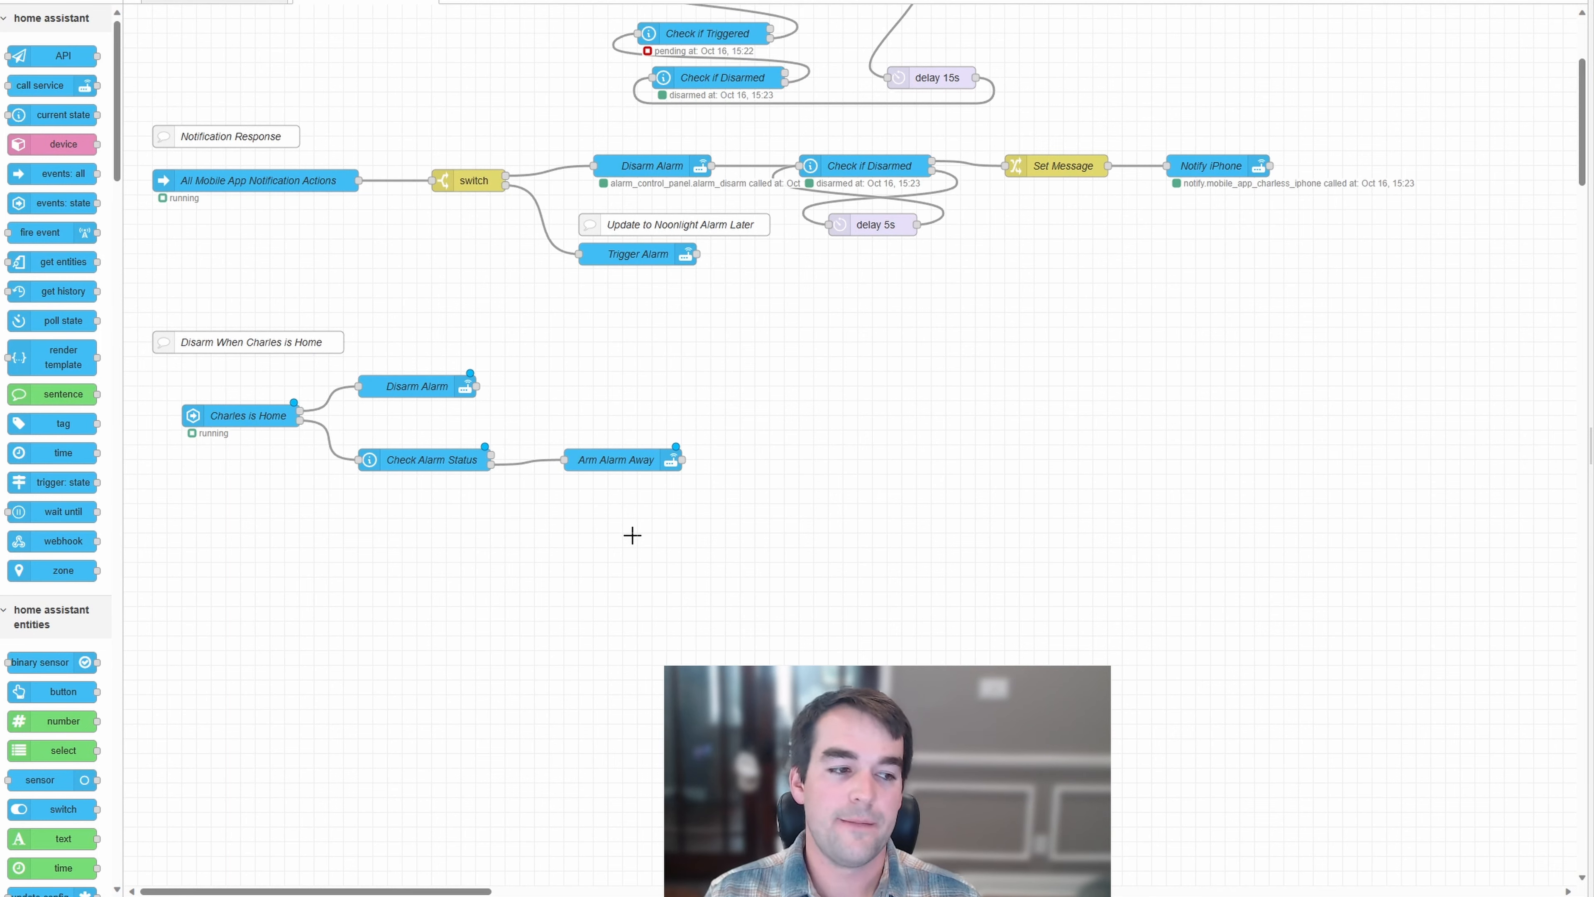
key(ctrl+z)
Shift the presence section's comment closer to its nodes and add a new comment below the flow reading "Alarm is triggered"
scroll(663, 292, up, 4)
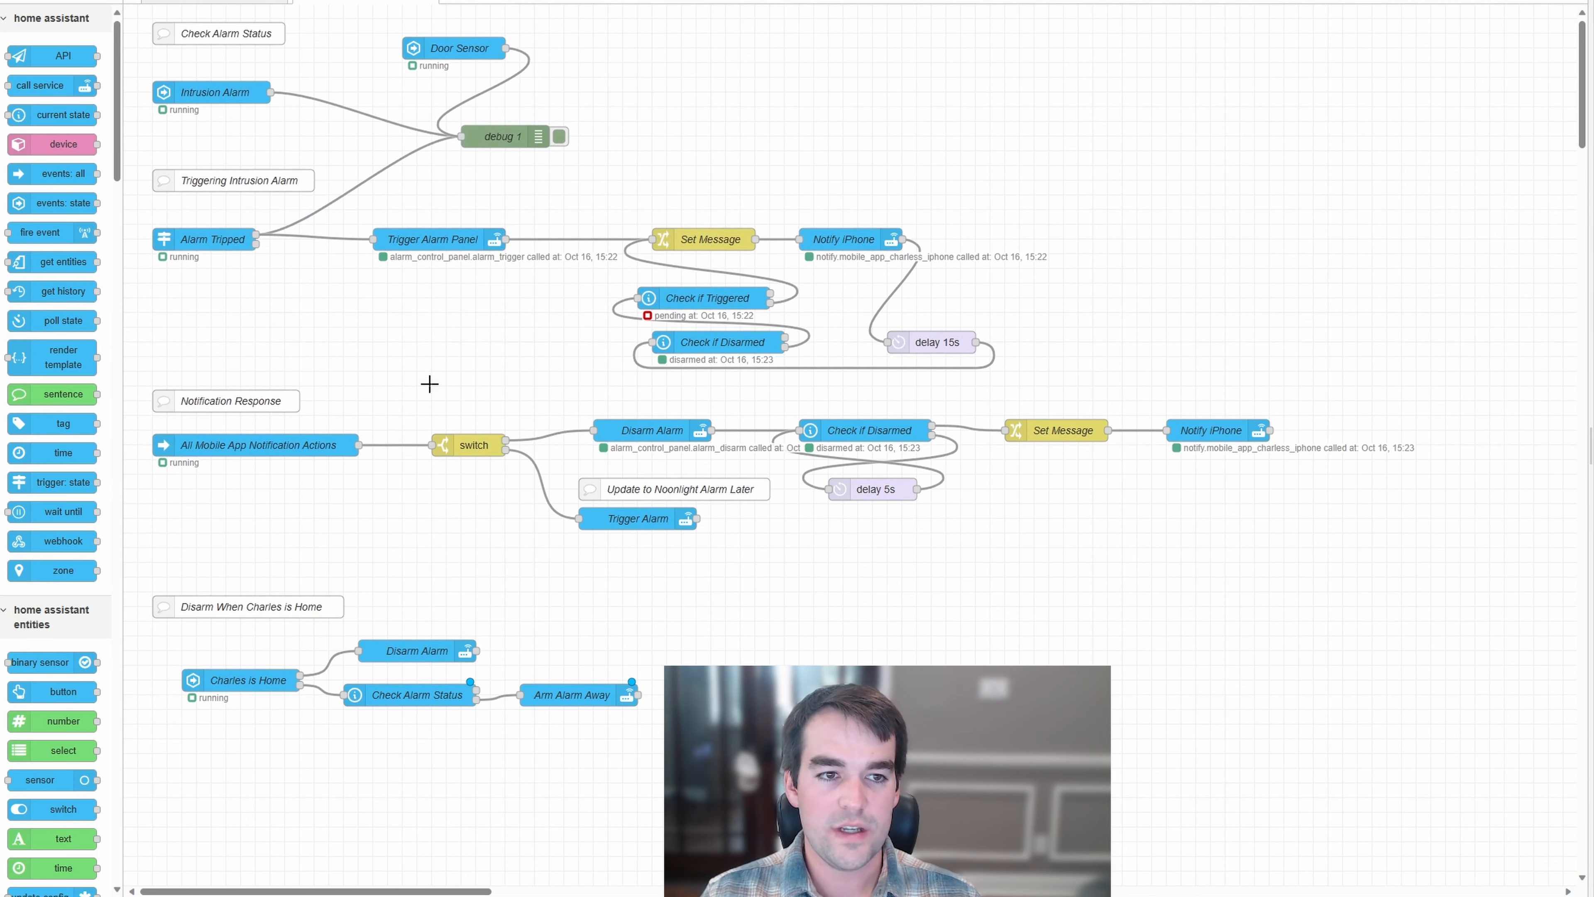
scroll(402, 307, down, 5)
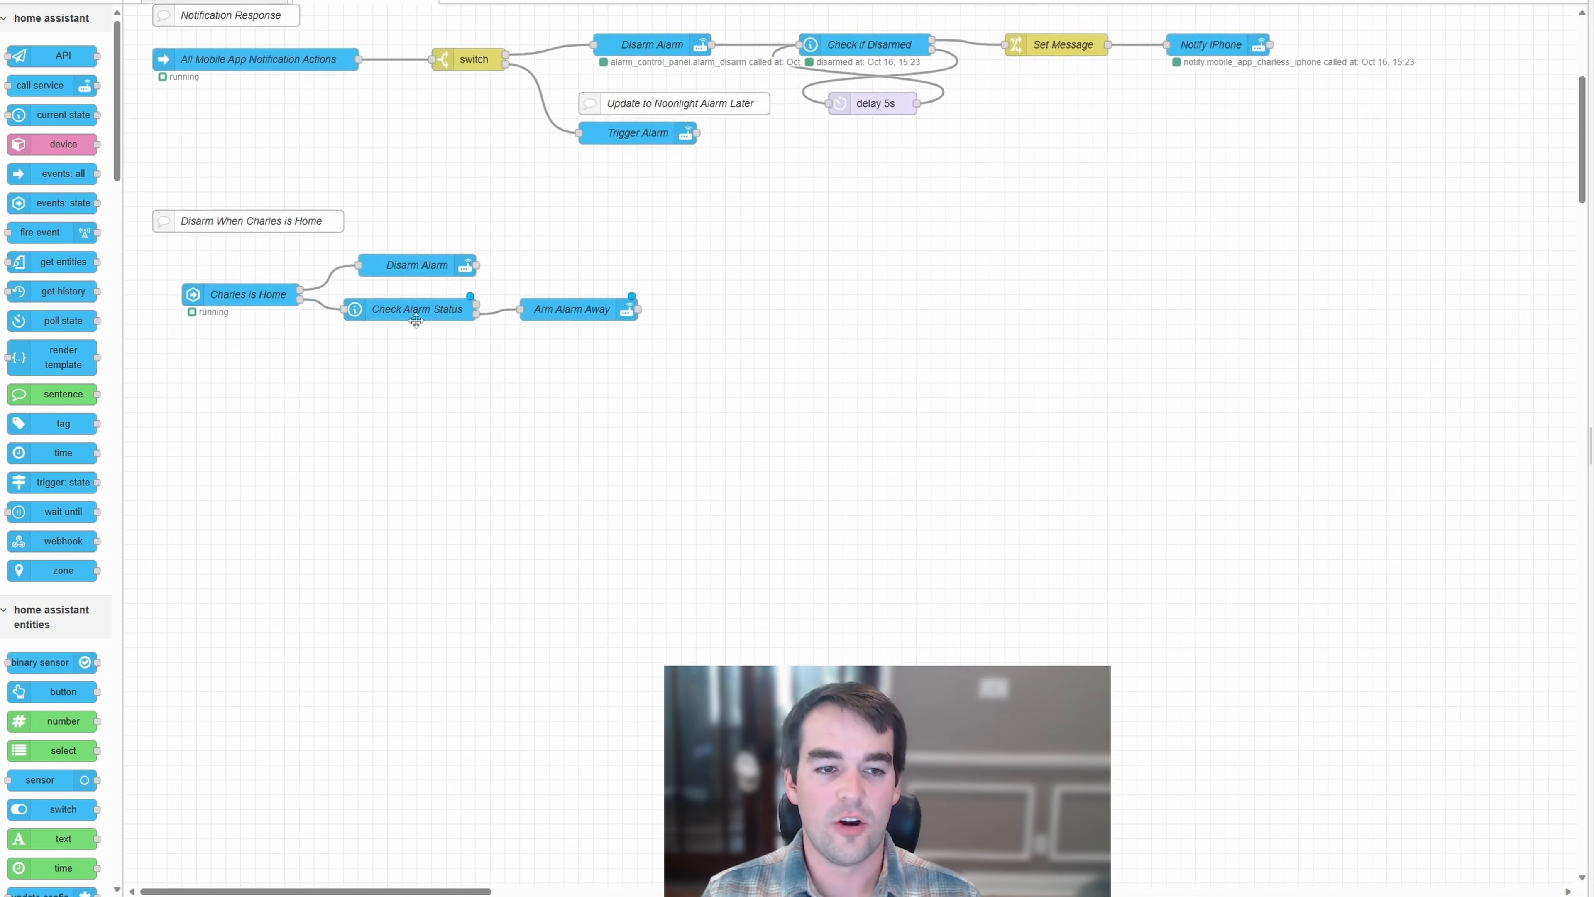
drag(219, 215, 232, 230)
scroll(79, 540, down, 9)
drag(82, 537, 232, 378)
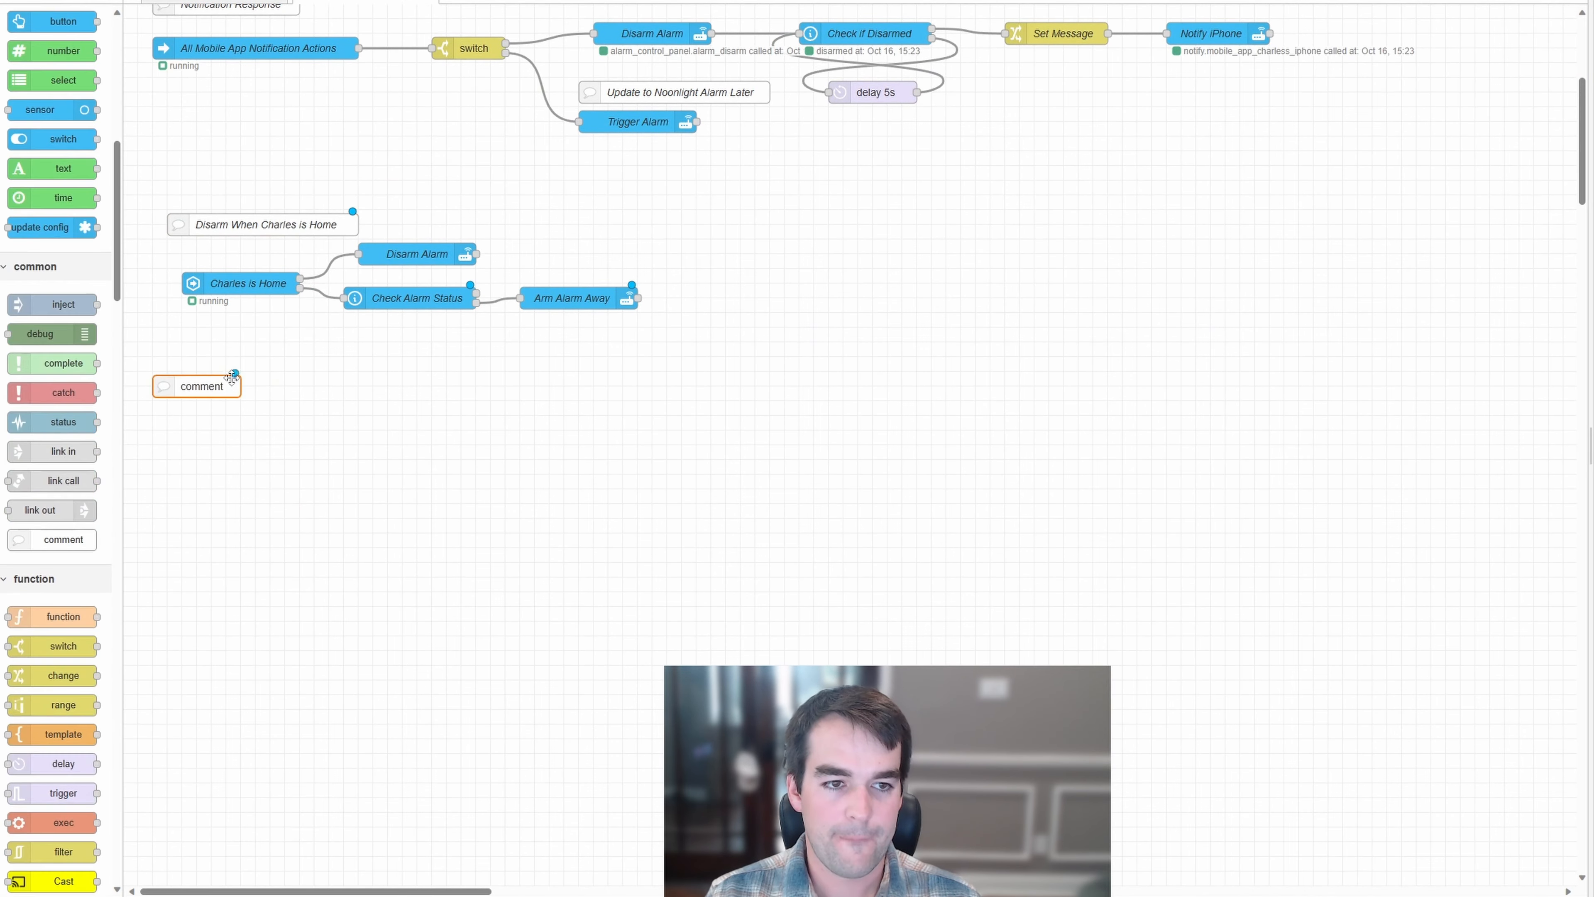
double_click(231, 378)
text(Alarm is triggered)
click(1555, 18)
Add an events: state node beneath the "Alarm is triggered" comment and name it "Alarm Triggered"
scroll(624, 491, up, 5)
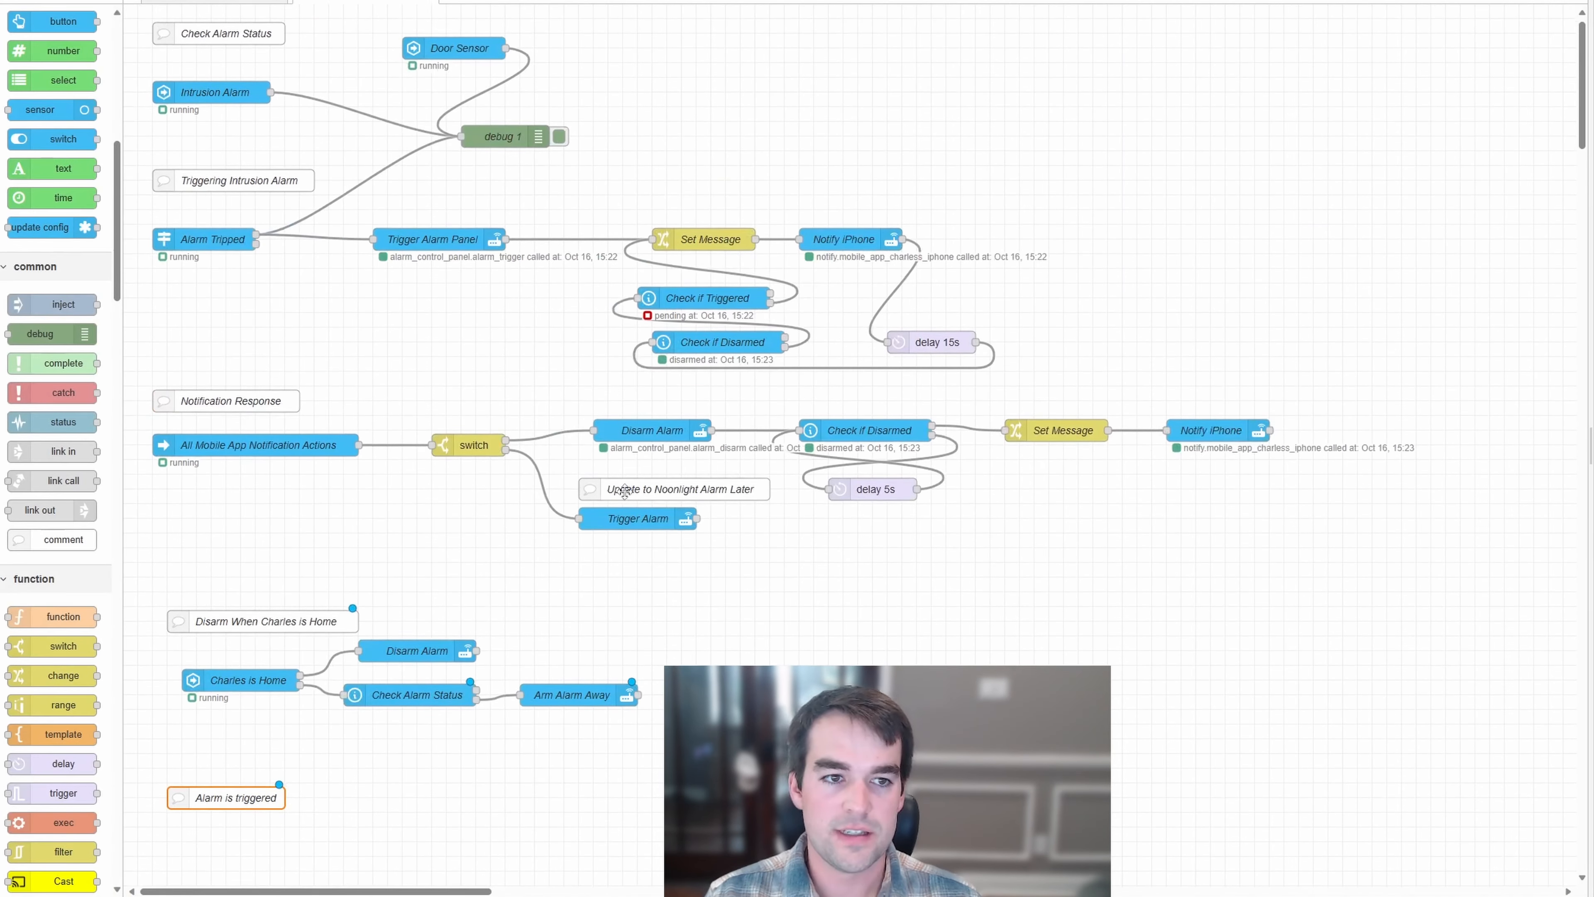
click(289, 294)
scroll(280, 289, down, 7)
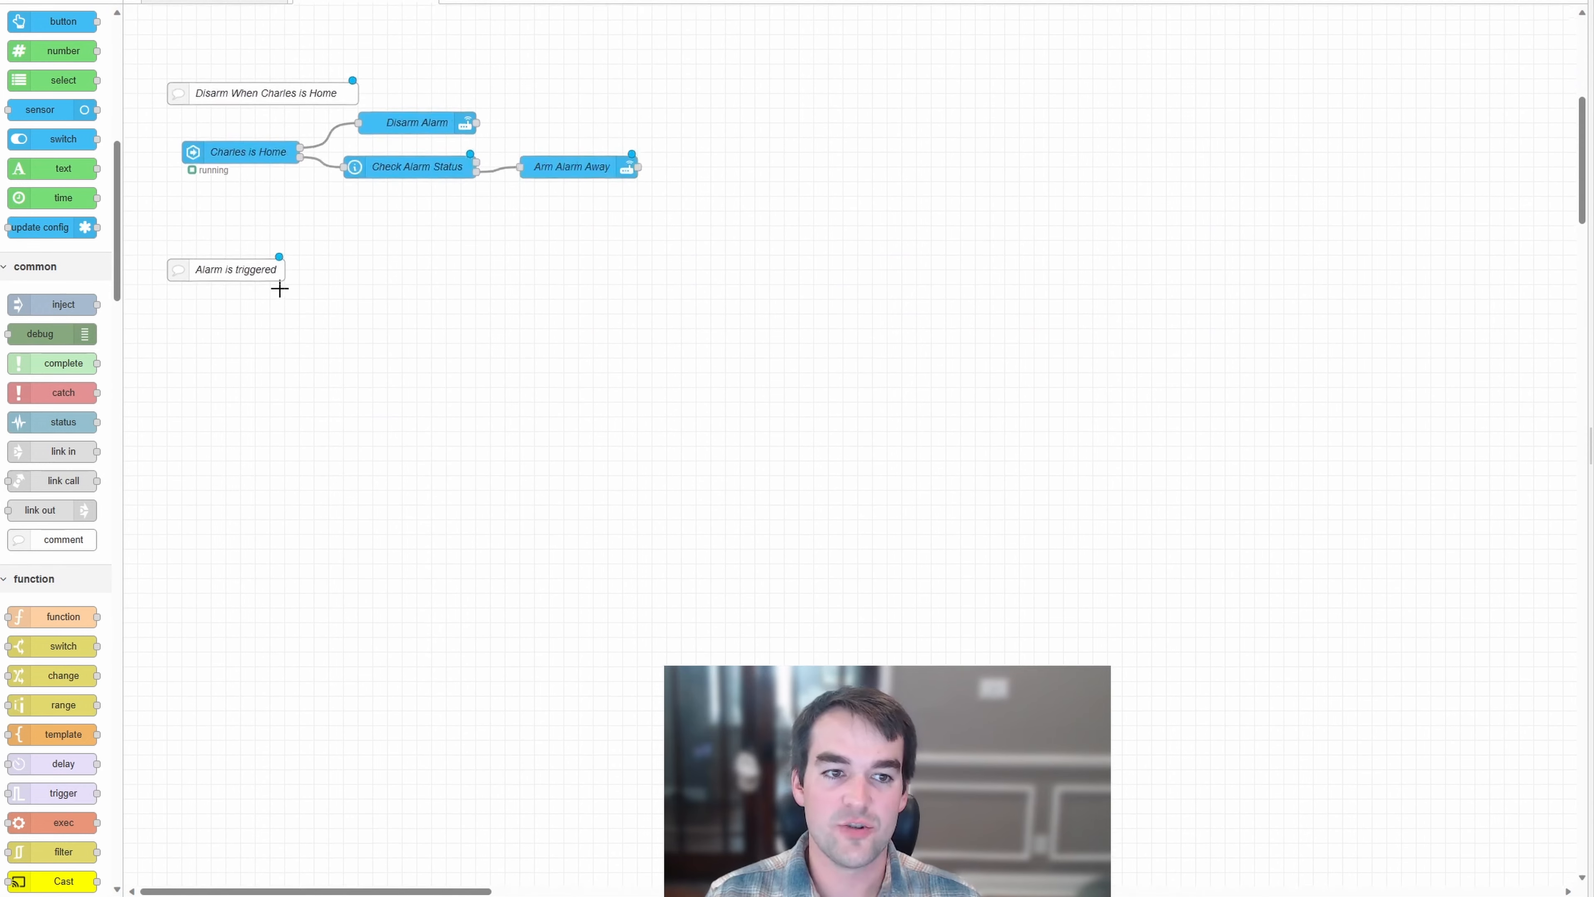
scroll(66, 103, up, 9)
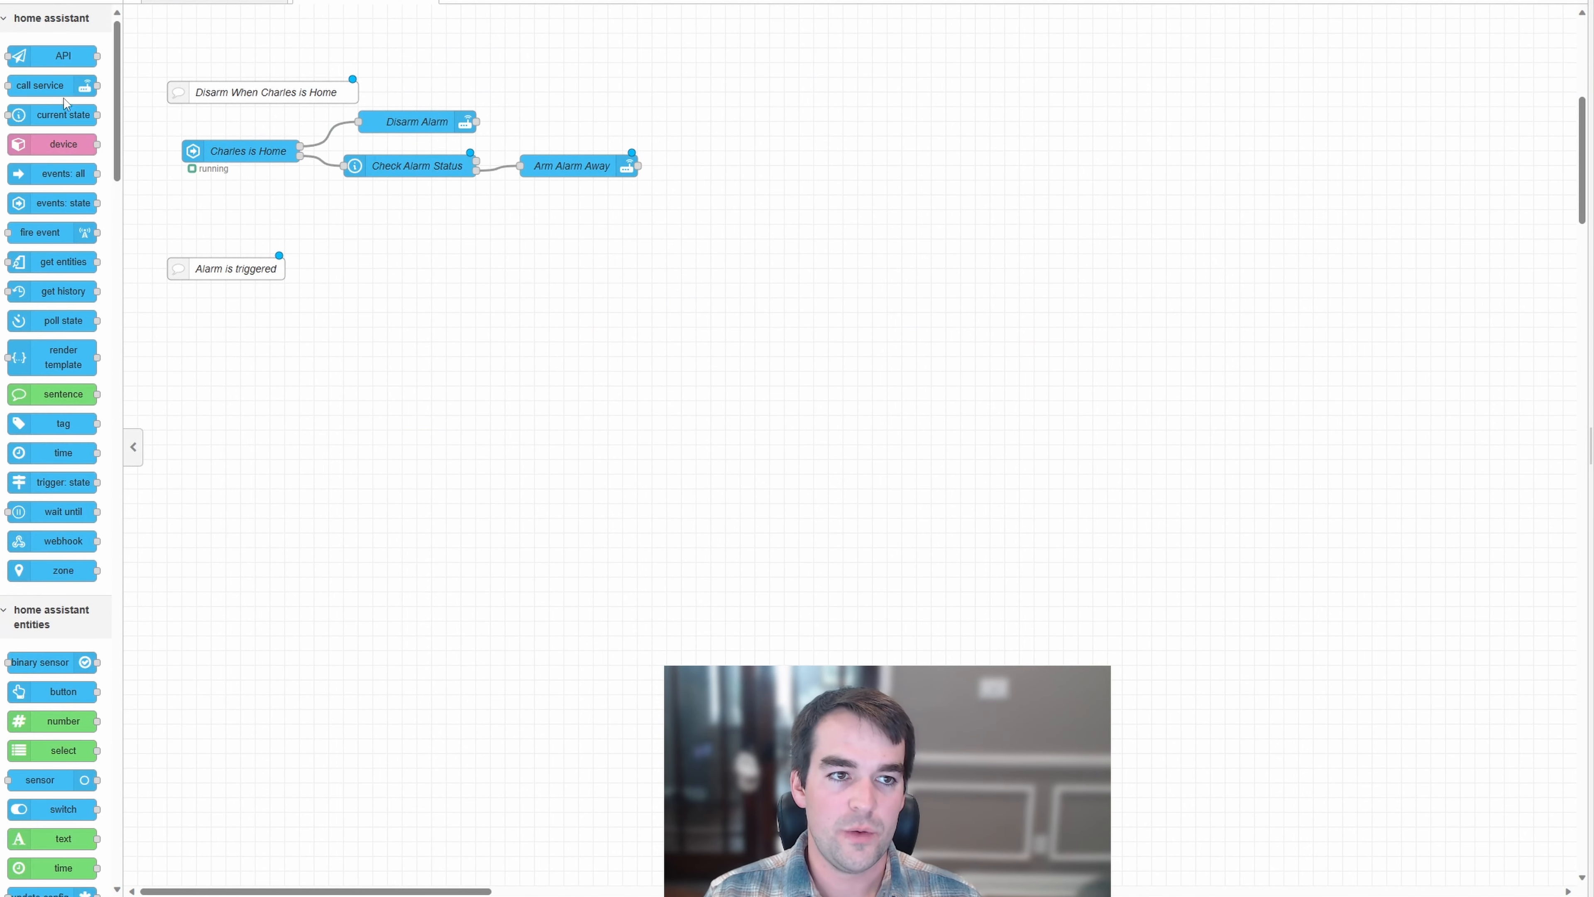
drag(62, 203, 231, 322)
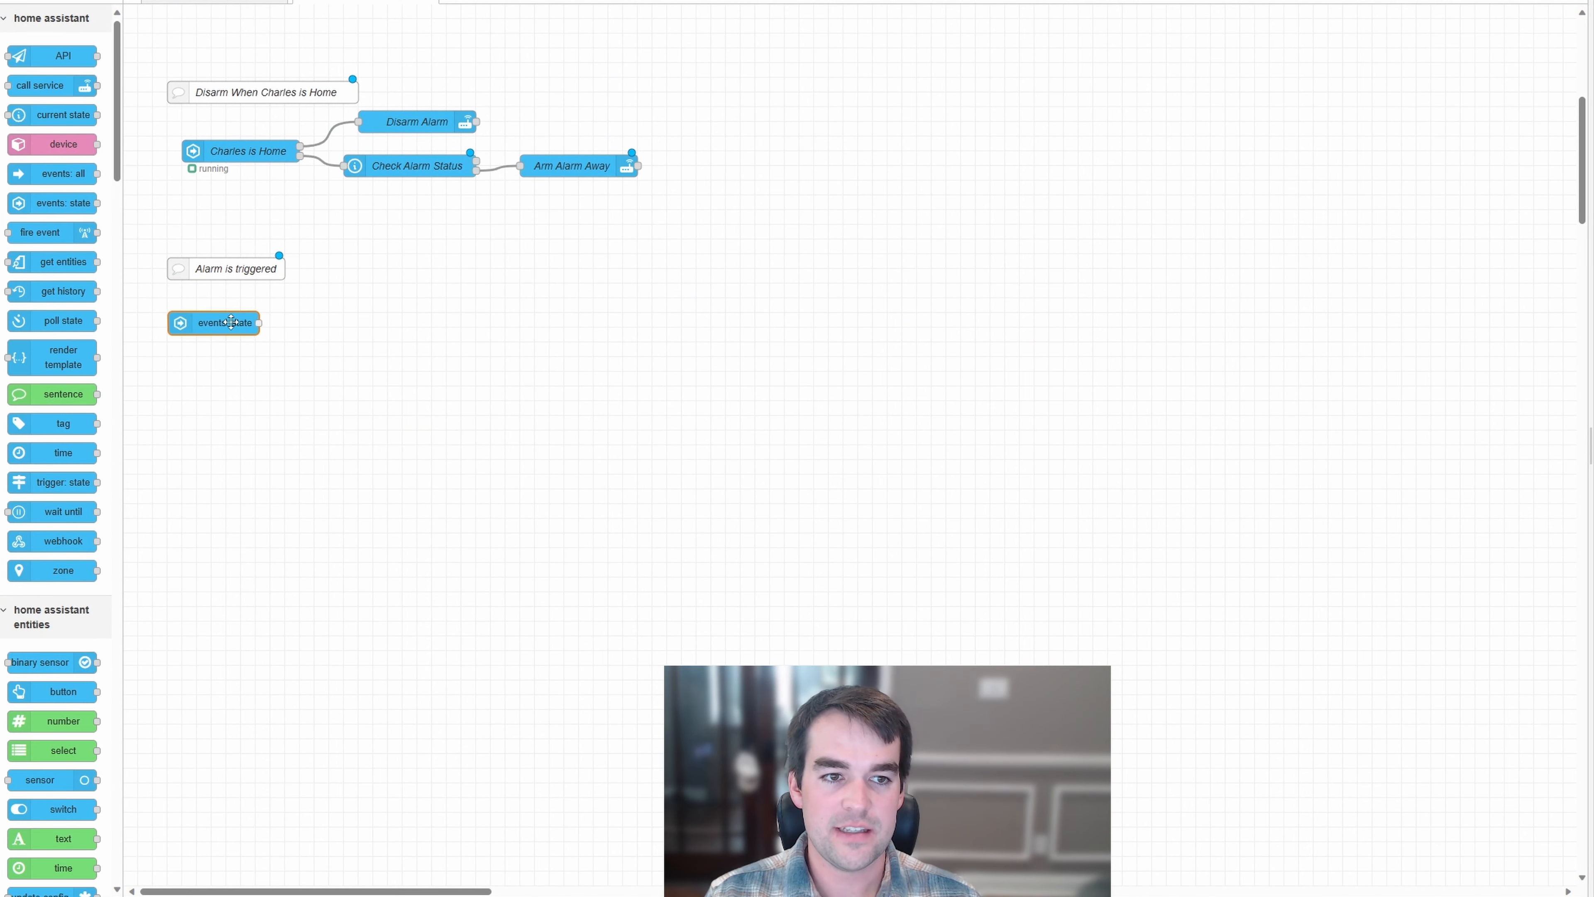
double_click(220, 327)
click(1353, 100)
text(Alarm Triggered)
Set the Alarm Triggered node's entity to Intrusion Alarm with an "is" state condition, save it, and align it under the comment
click(1378, 163)
text(alarm)
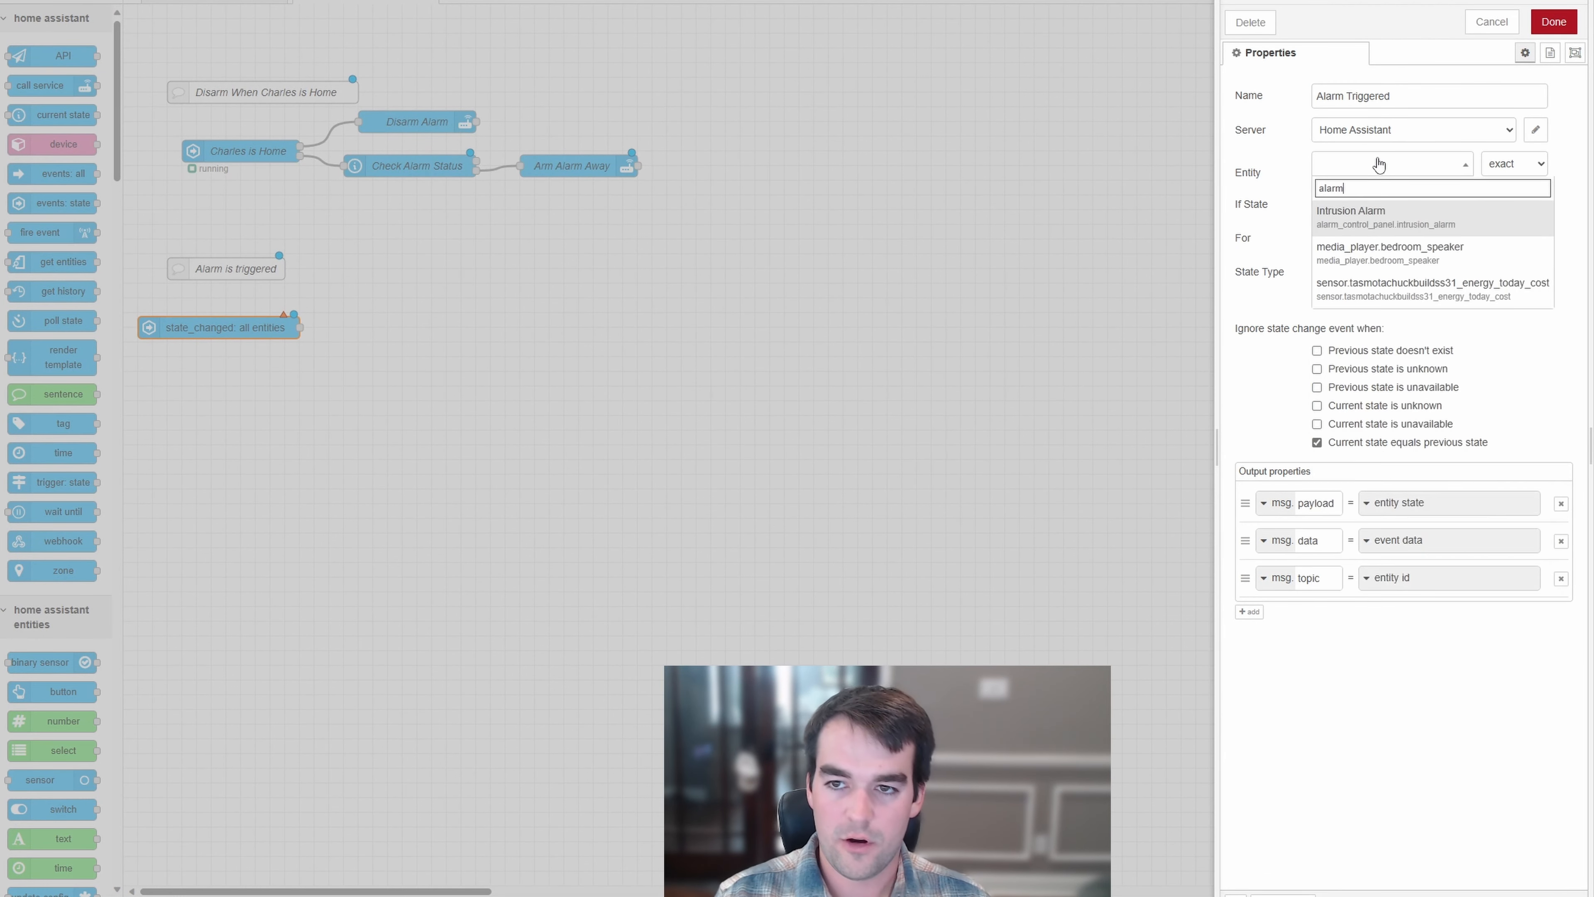
click(1416, 220)
click(1450, 198)
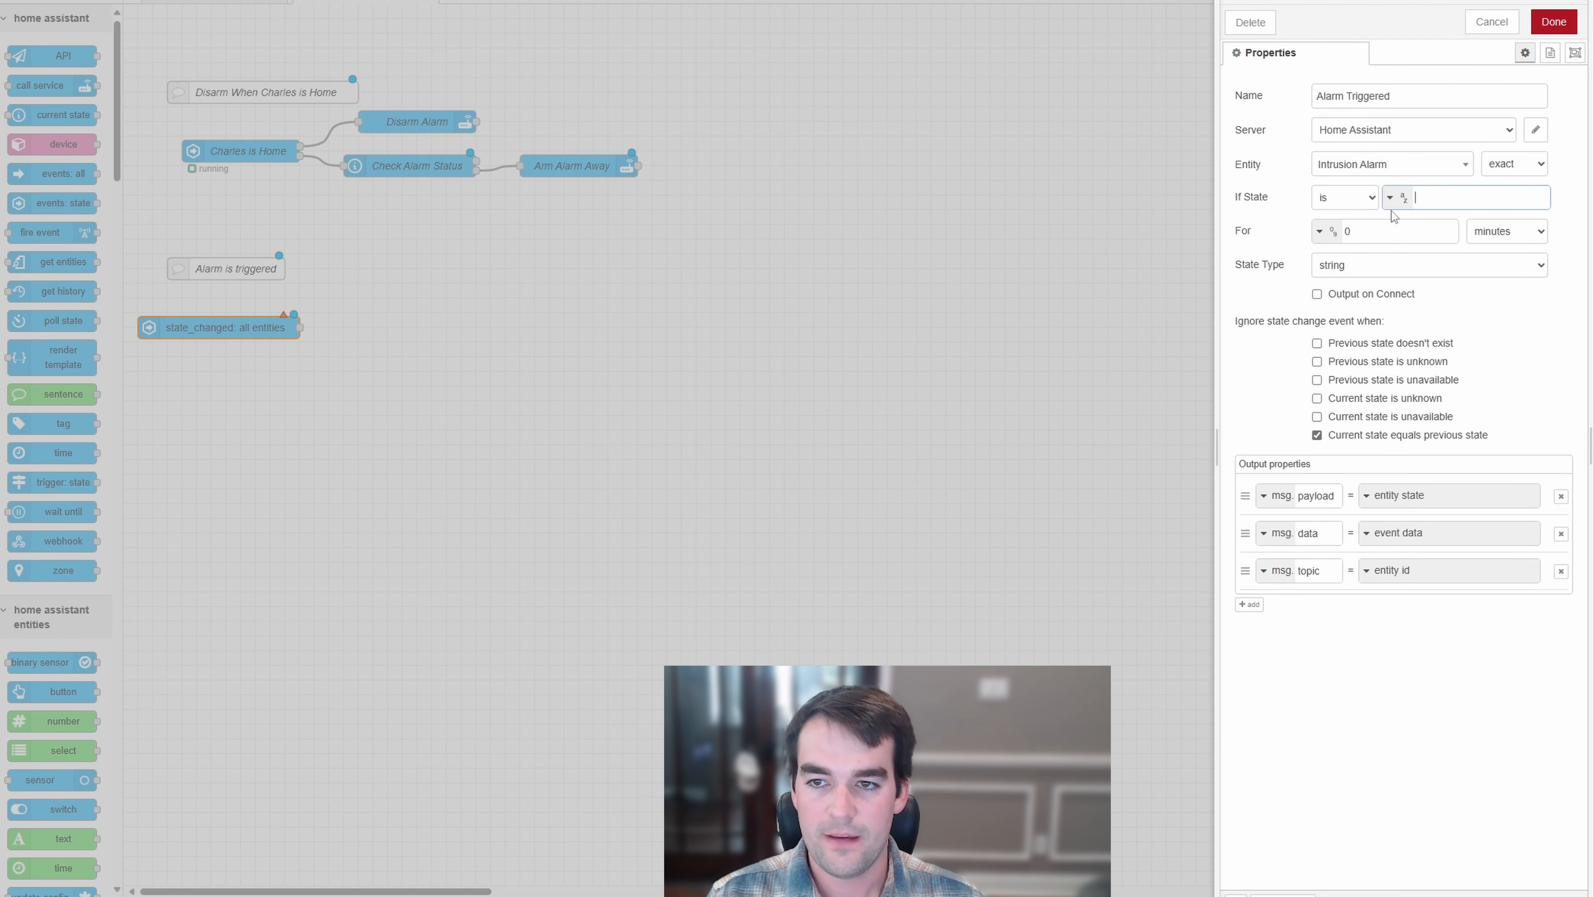
click(1568, 30)
drag(192, 328, 222, 328)
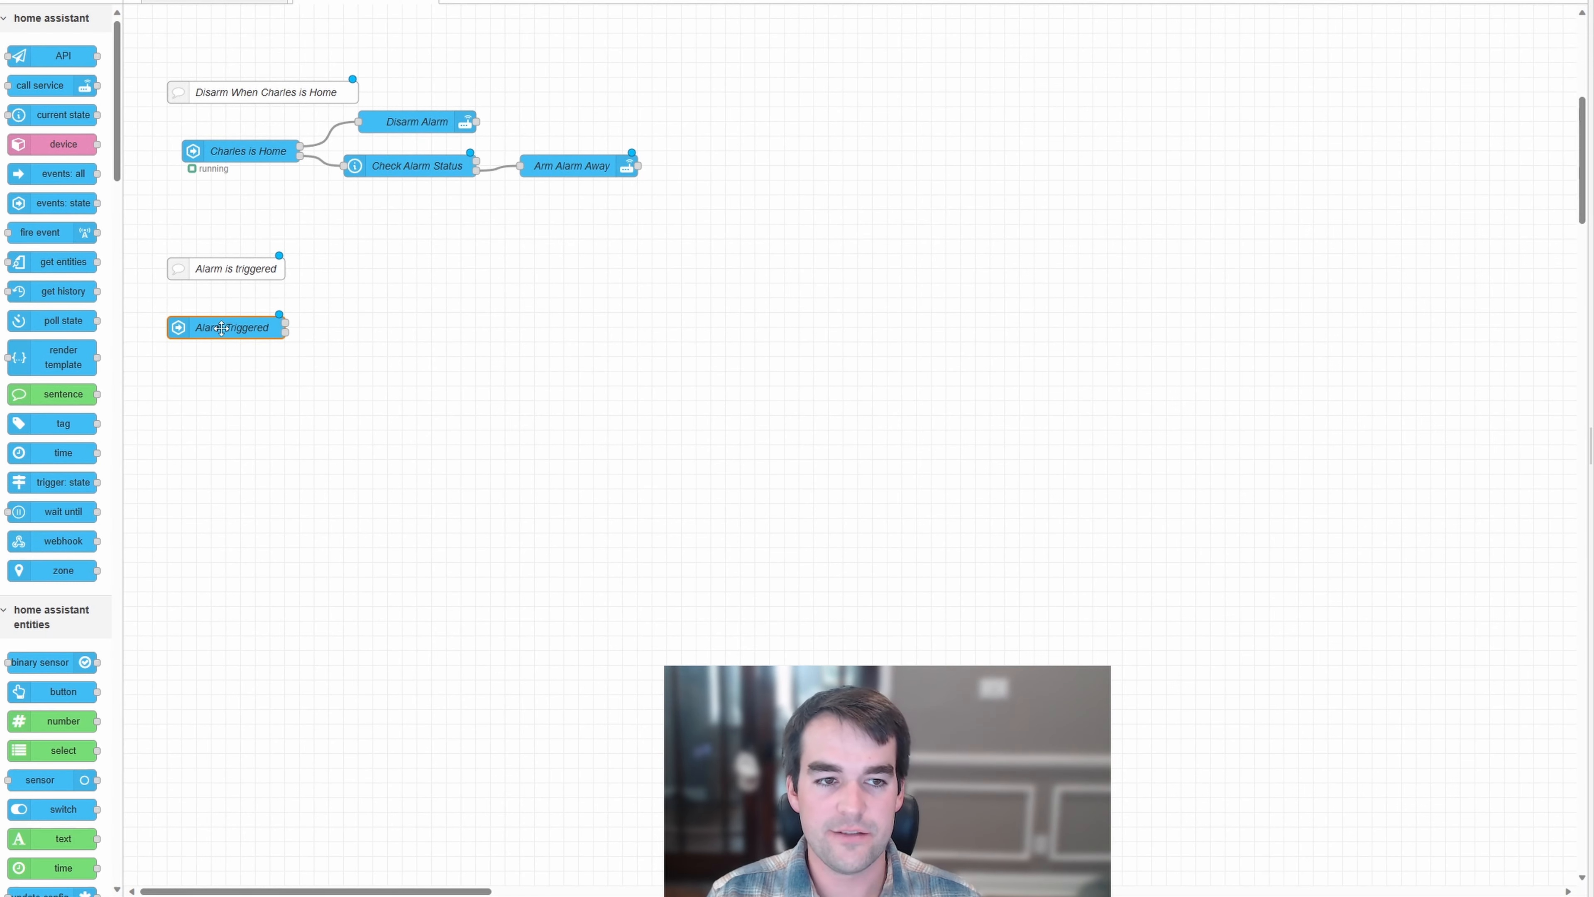
click(293, 378)
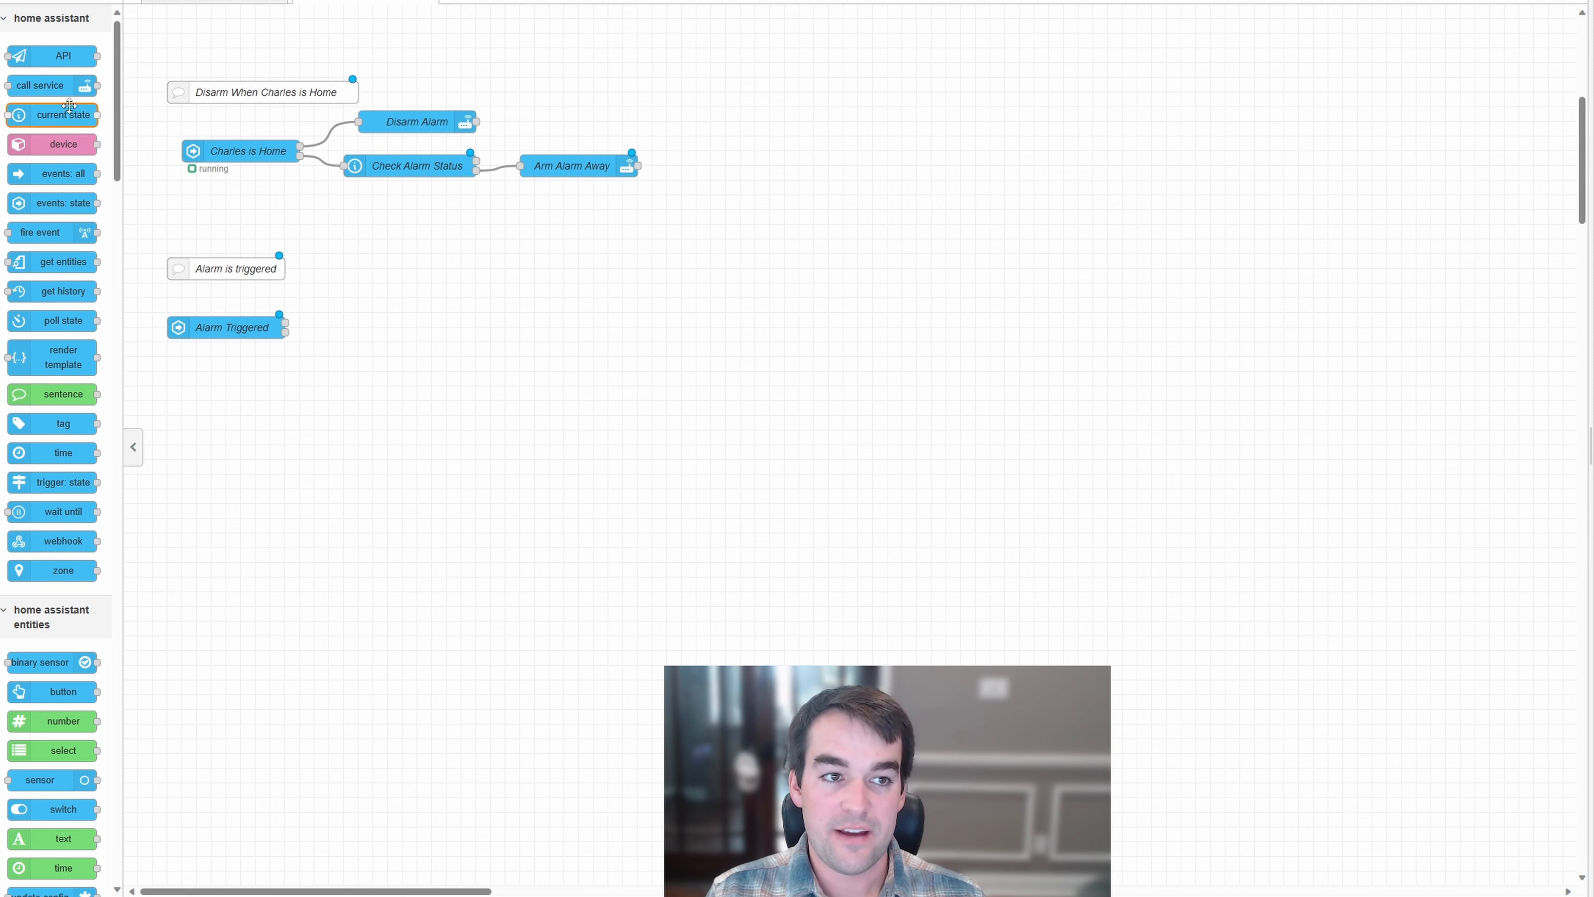
Add a call service node wired from Alarm Triggered's first output and name it "Call Noonlight"
drag(66, 86, 421, 328)
drag(285, 323, 411, 306)
double_click(410, 306)
click(1345, 102)
text(Call Noonlight)
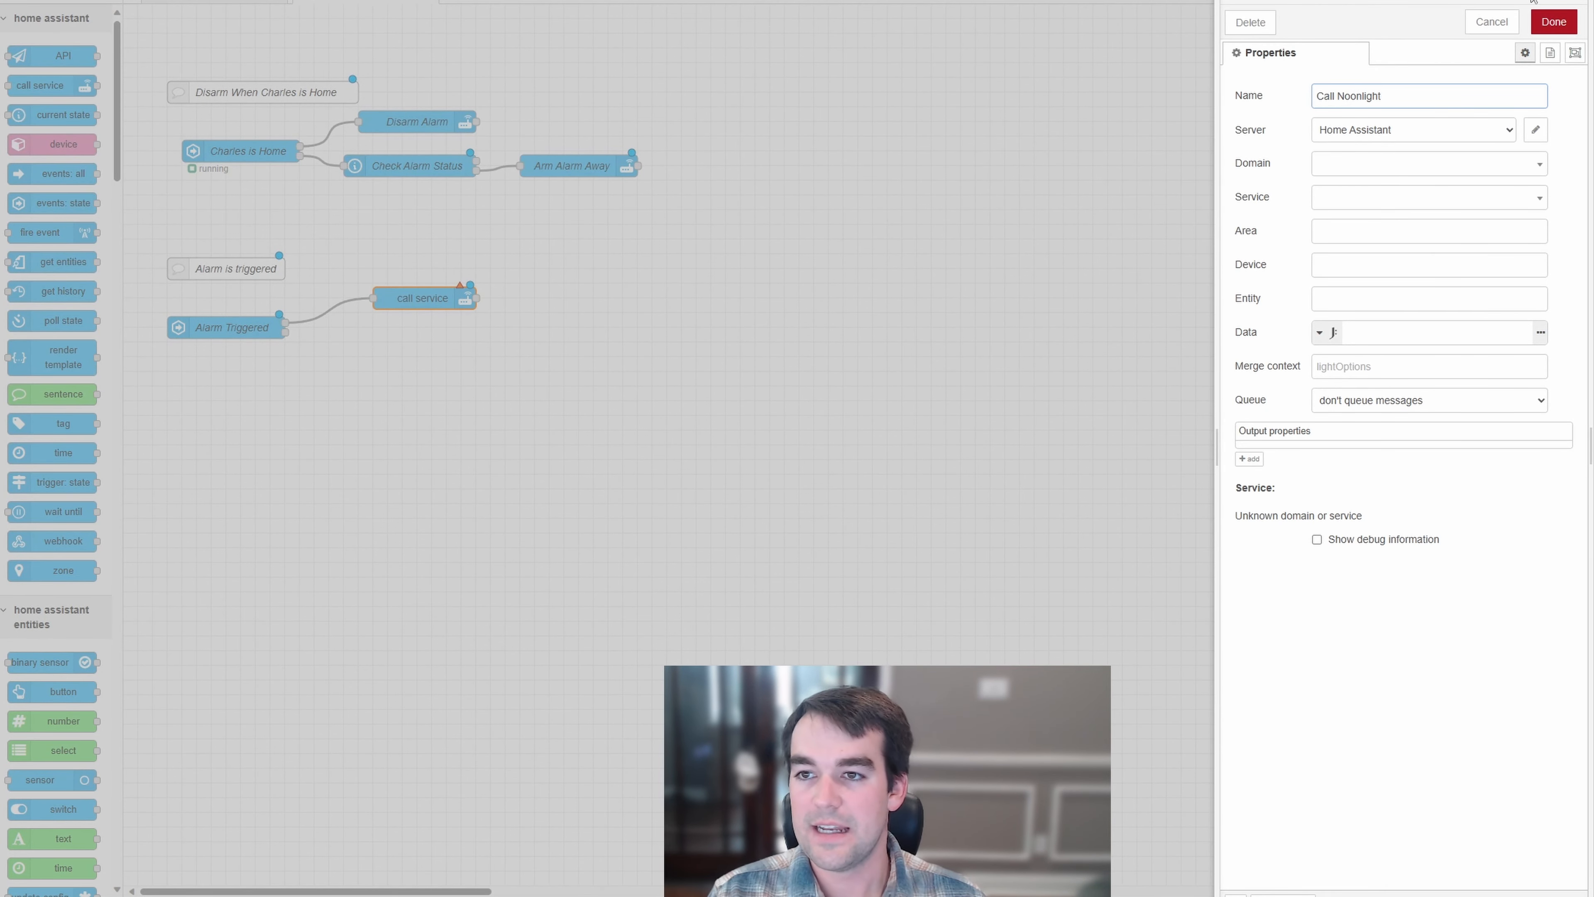
click(1554, 21)
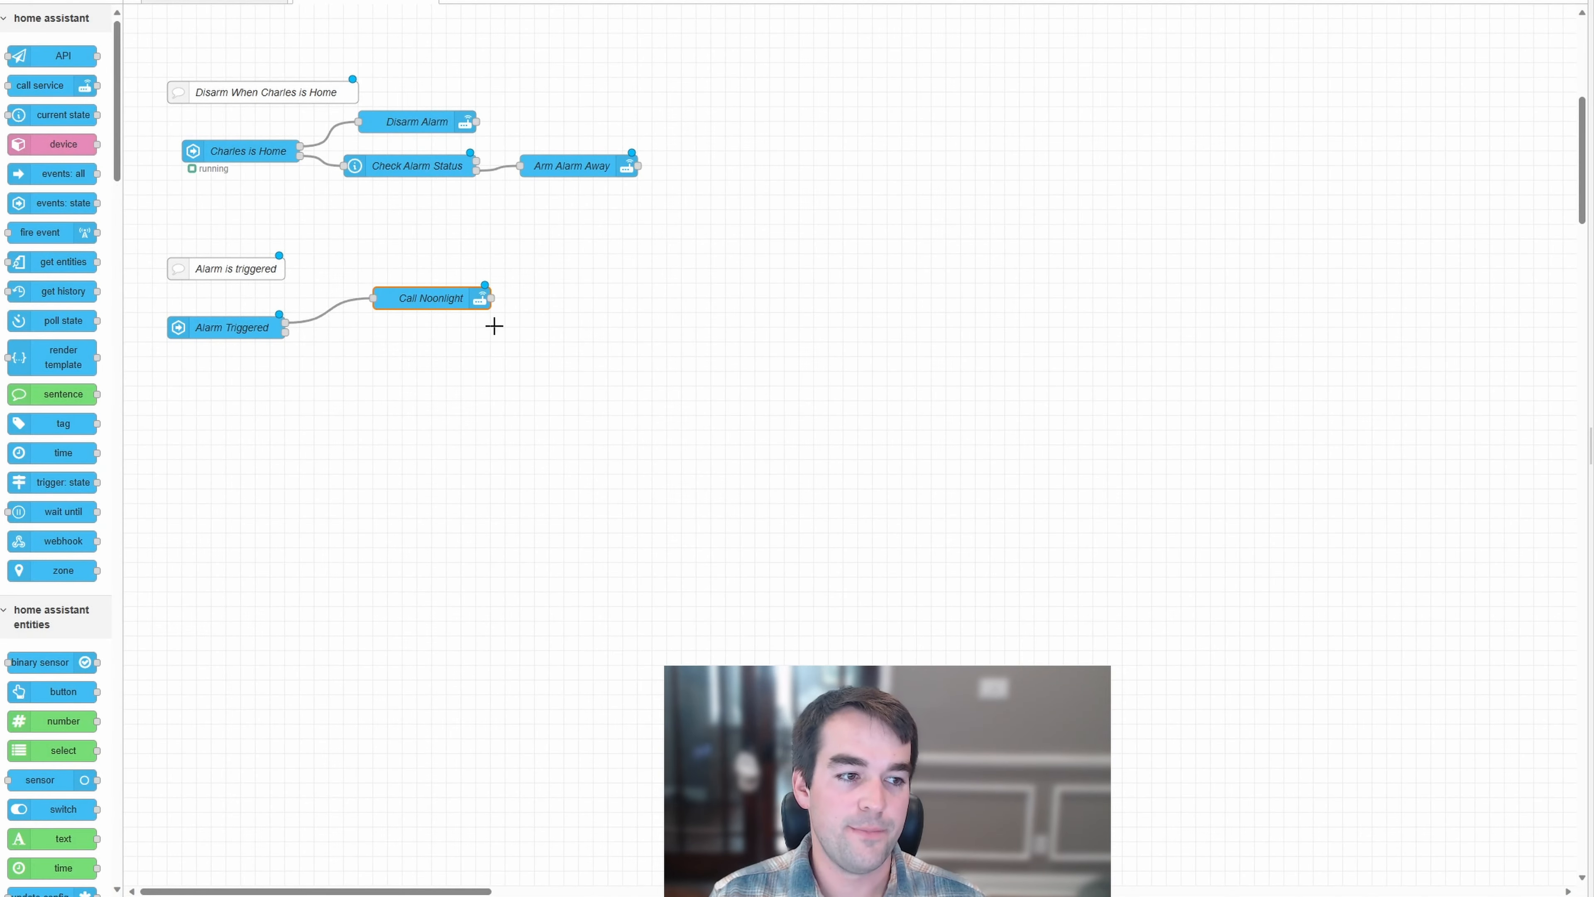
Wire a second call service node from Alarm Triggered's first output, name it "TTS Warning", and place it above Call Noonlight
mouse_move(68, 85)
mouse_down()
mouse_move(672, 442)
mouse_move(461, 342)
mouse_up()
mouse_move(285, 322)
mouse_down()
mouse_move(395, 341)
mouse_move(380, 340)
mouse_up()
double_click(396, 340)
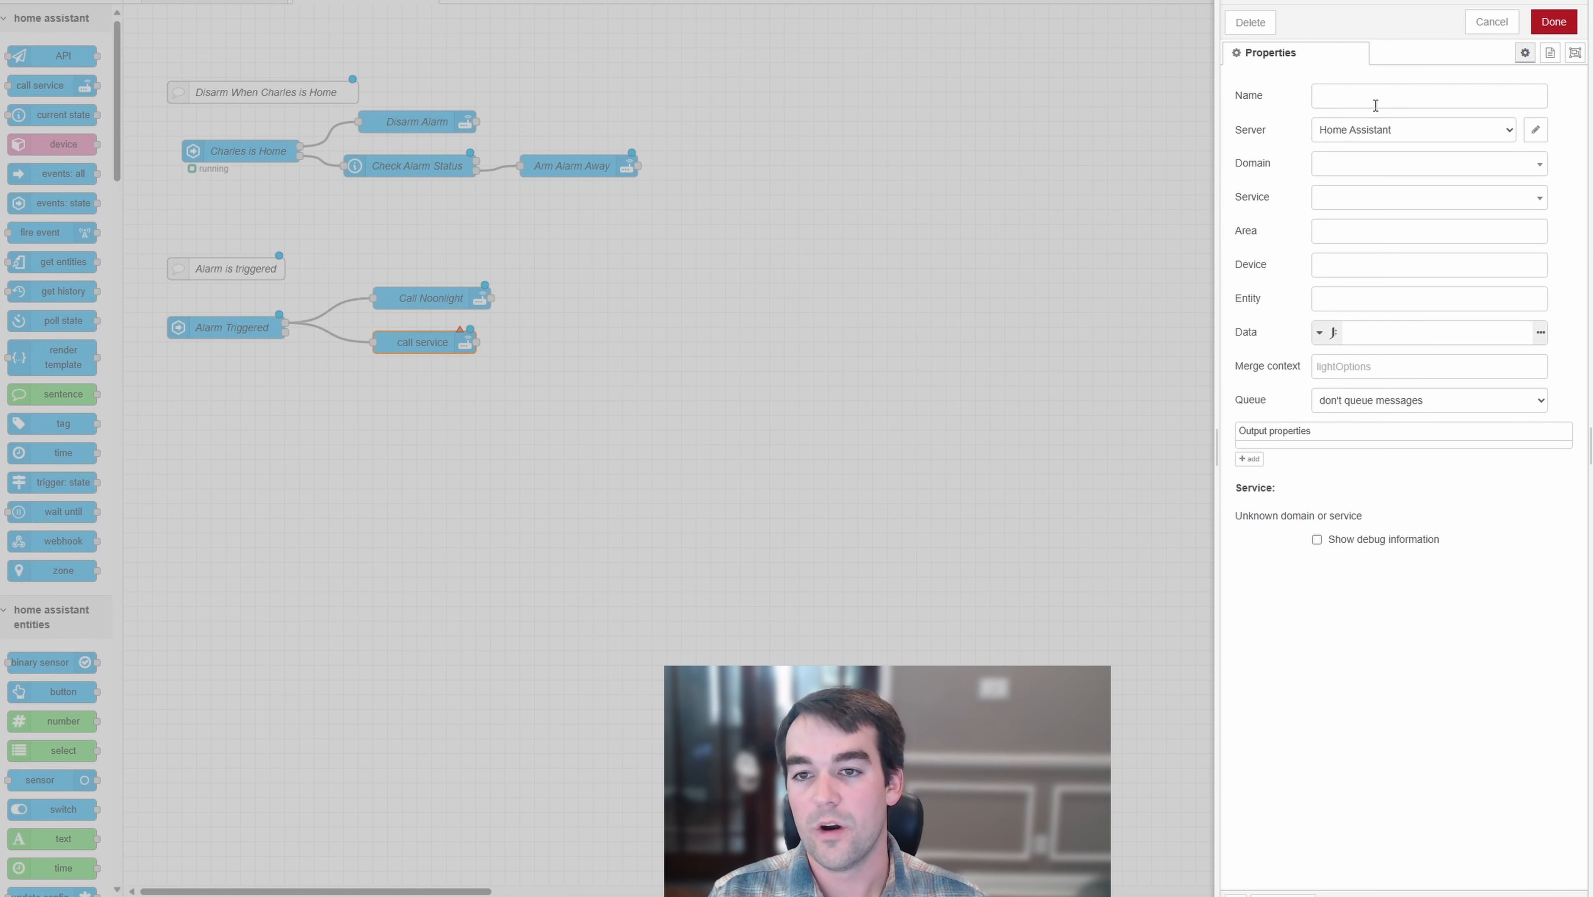
click(1375, 101)
text(TTS Warning)
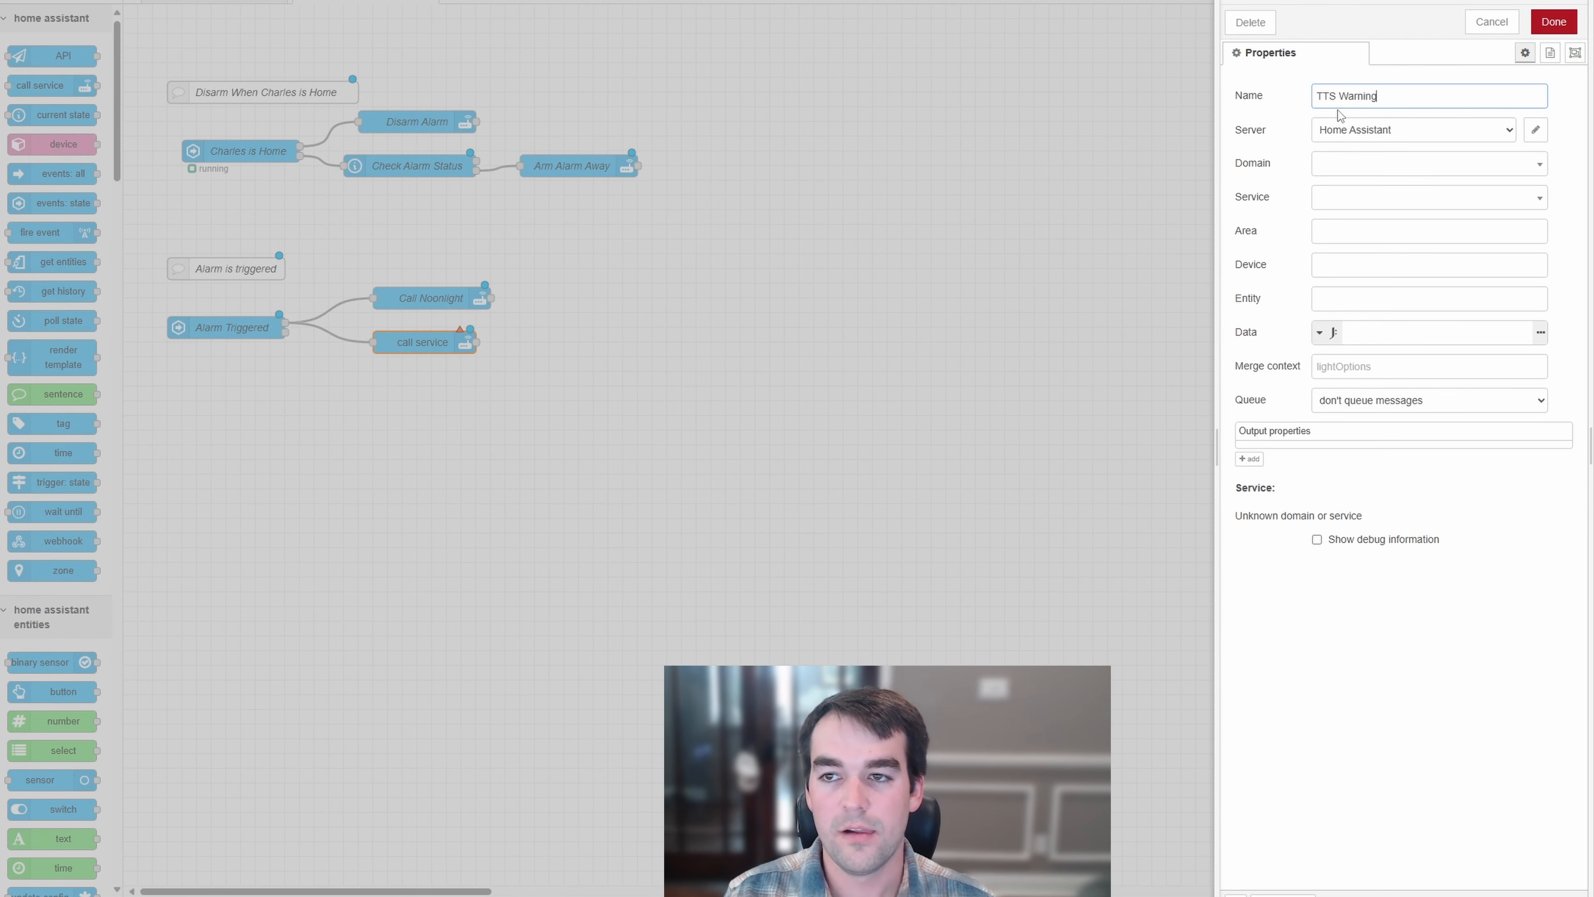
click(1554, 22)
drag(414, 342, 417, 268)
click(437, 331)
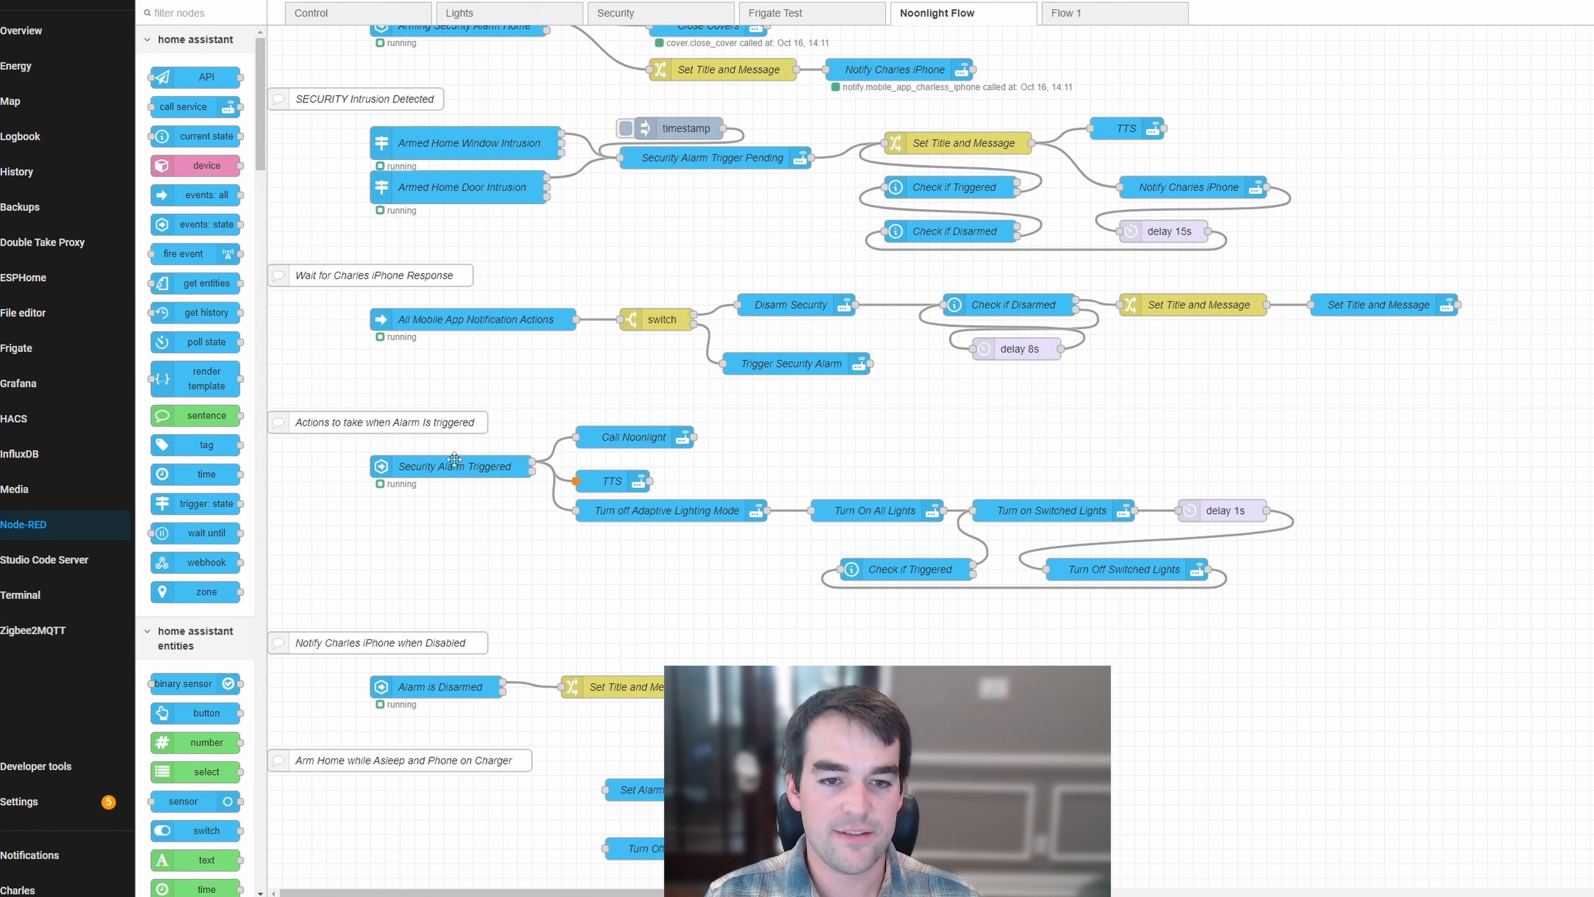
Walk through the Security Alarm Triggered actions in the other instance's Noonlight Flow, including the lights loop, and nudge the TTS node upward
click(415, 463)
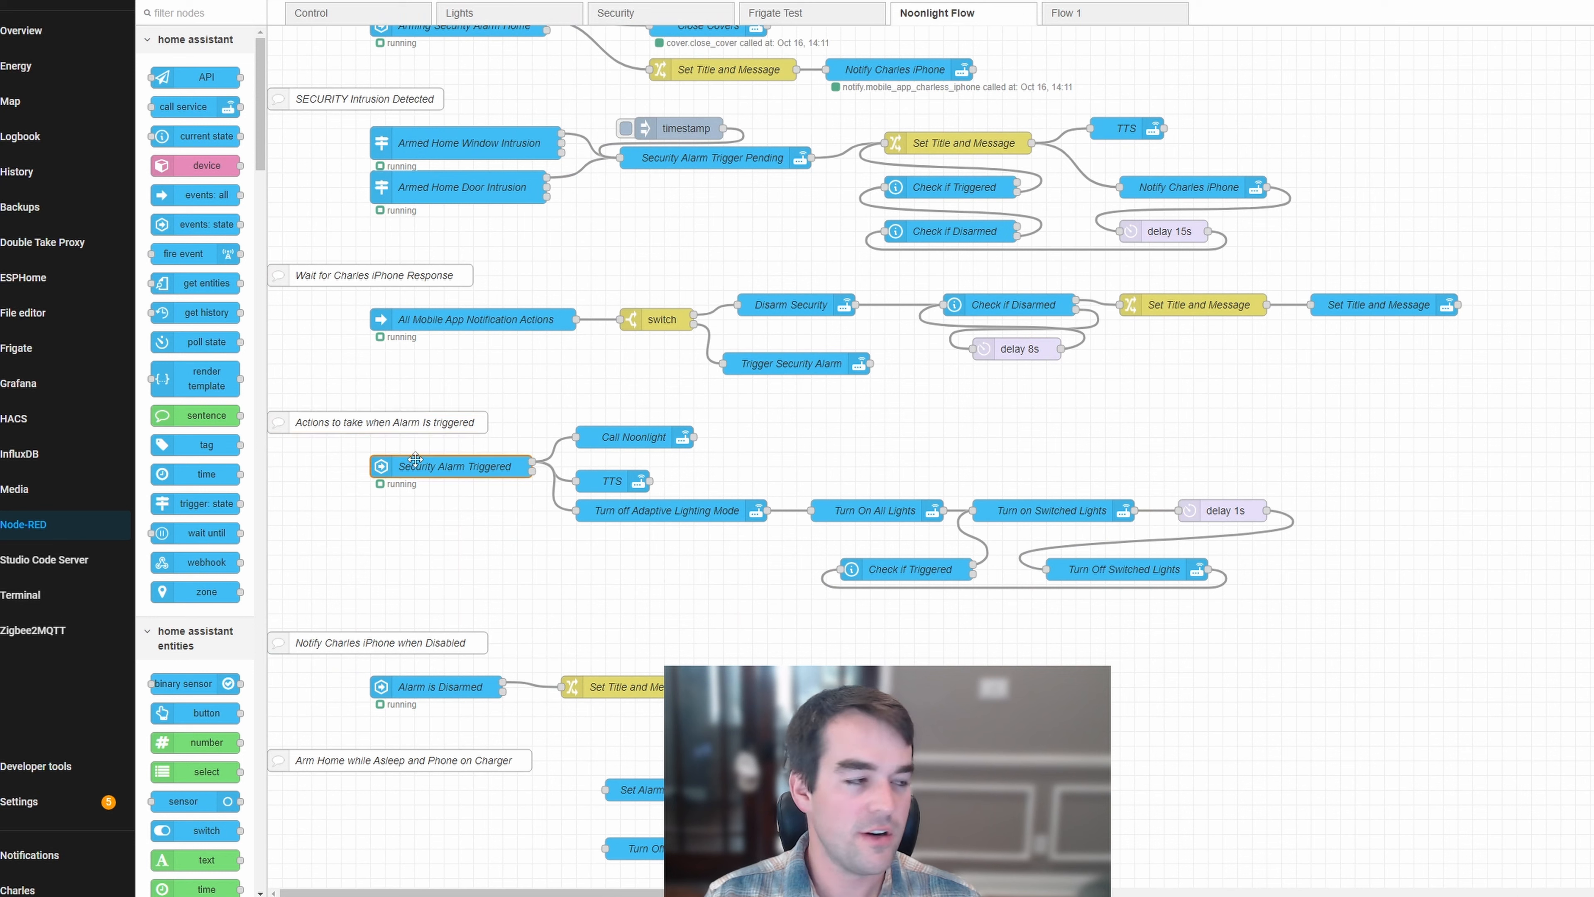
click(631, 436)
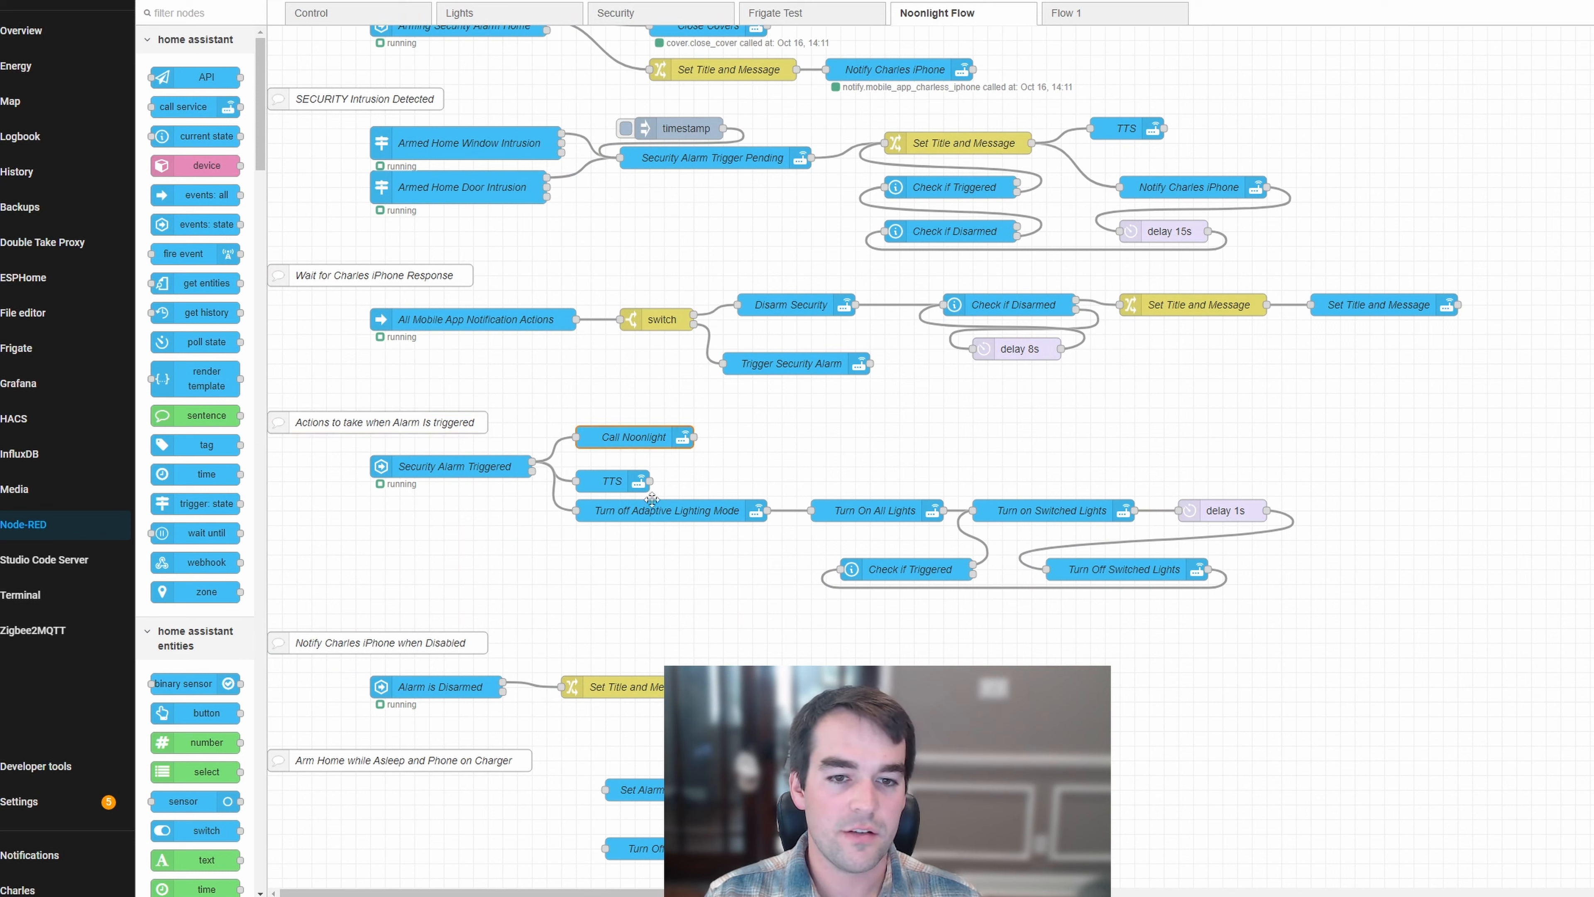
drag(618, 489, 618, 474)
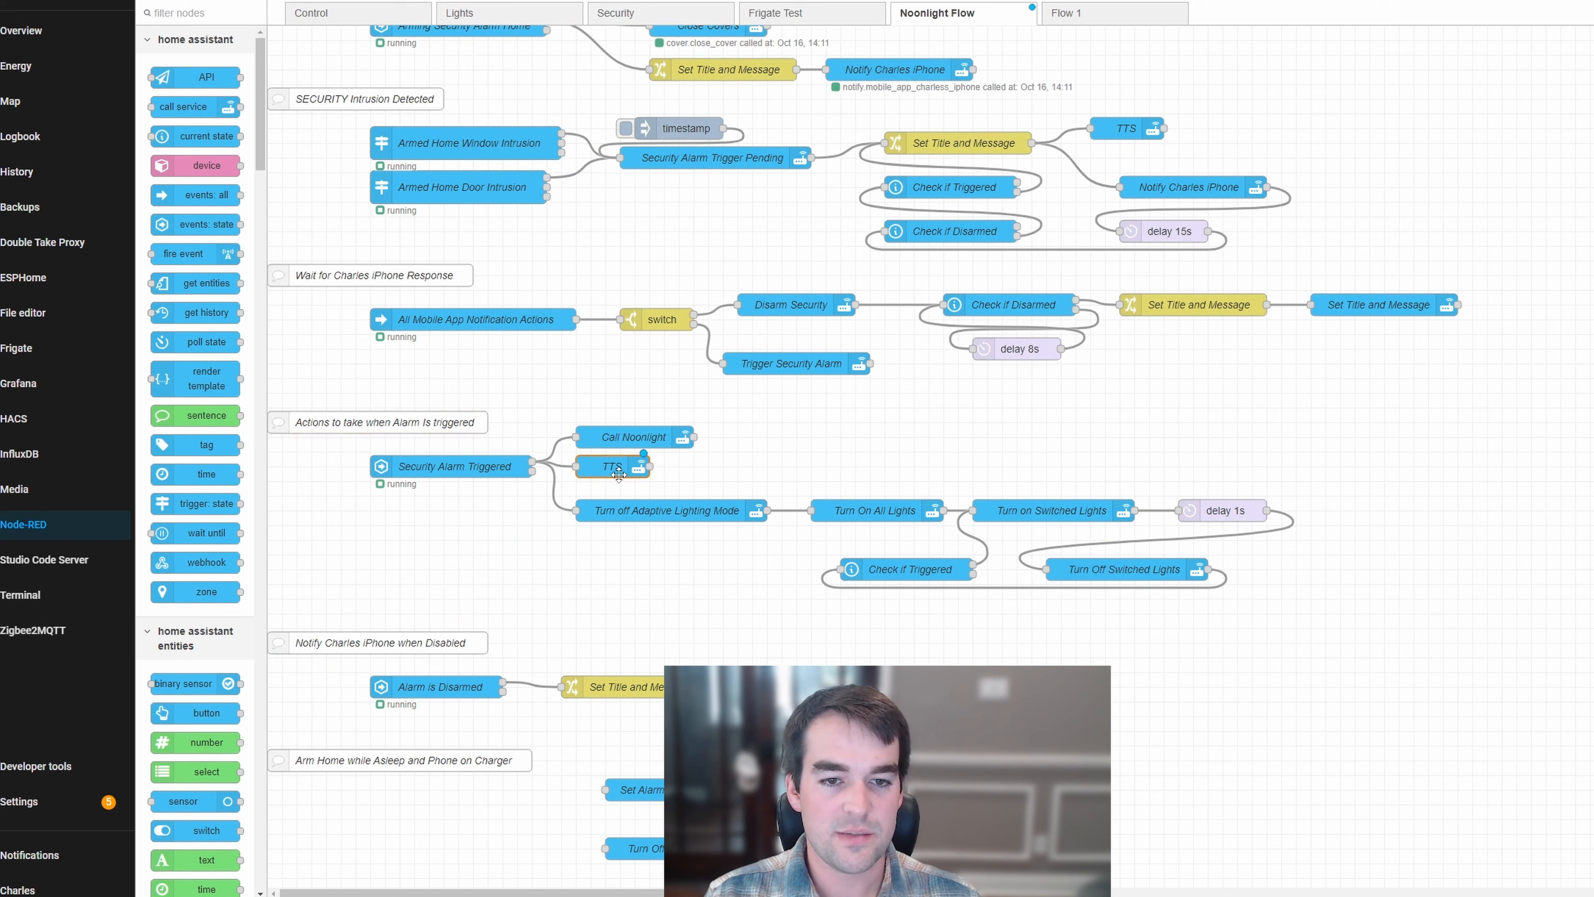
click(626, 512)
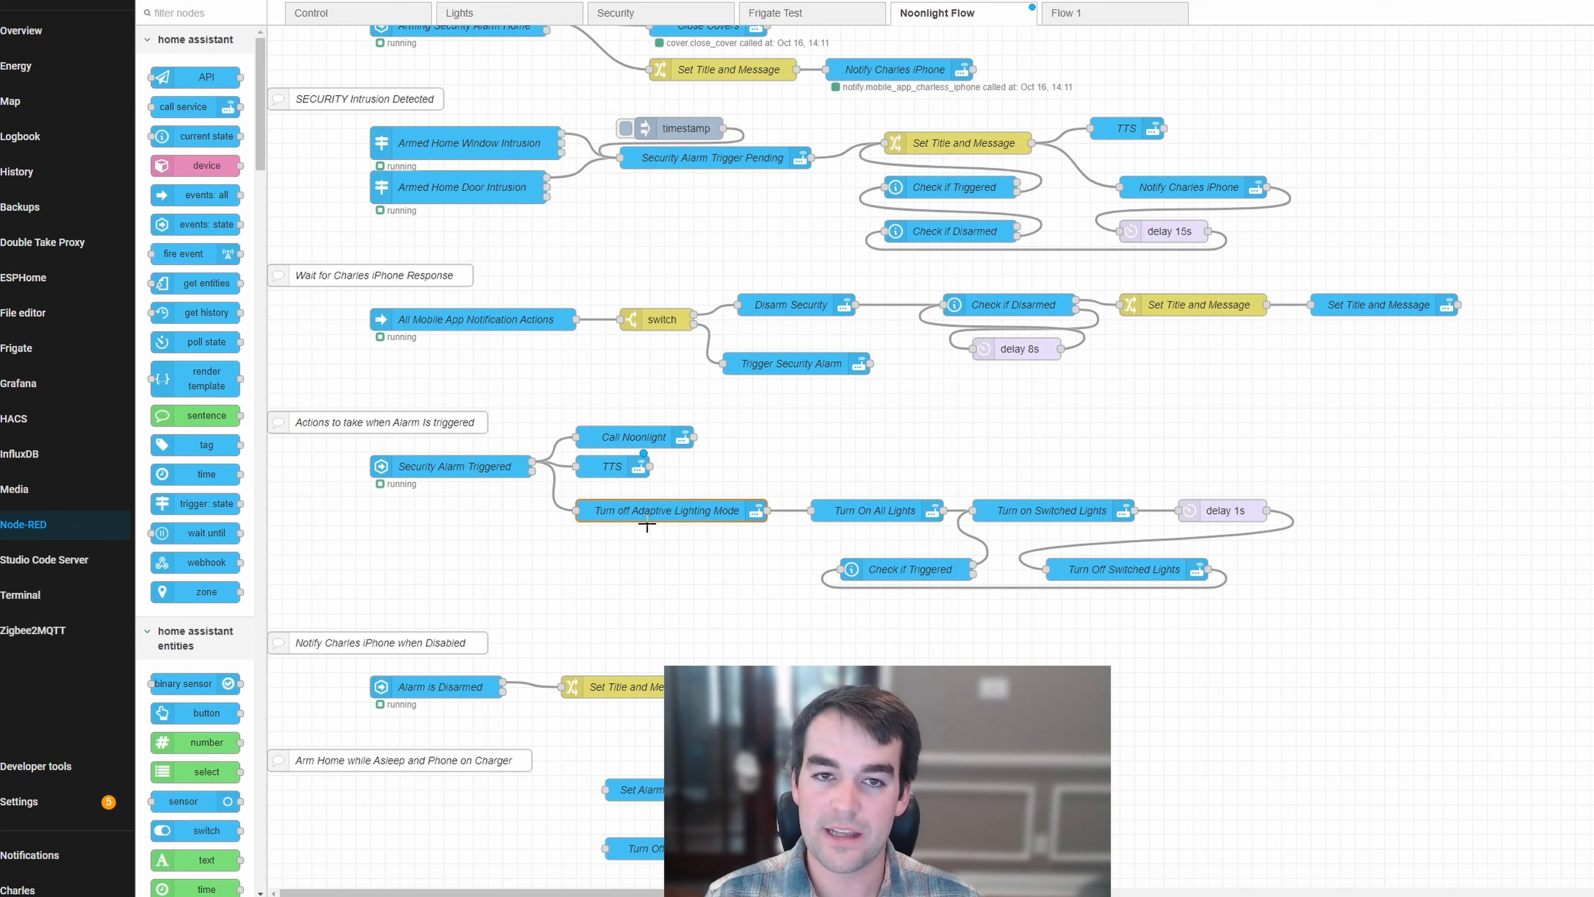
click(901, 507)
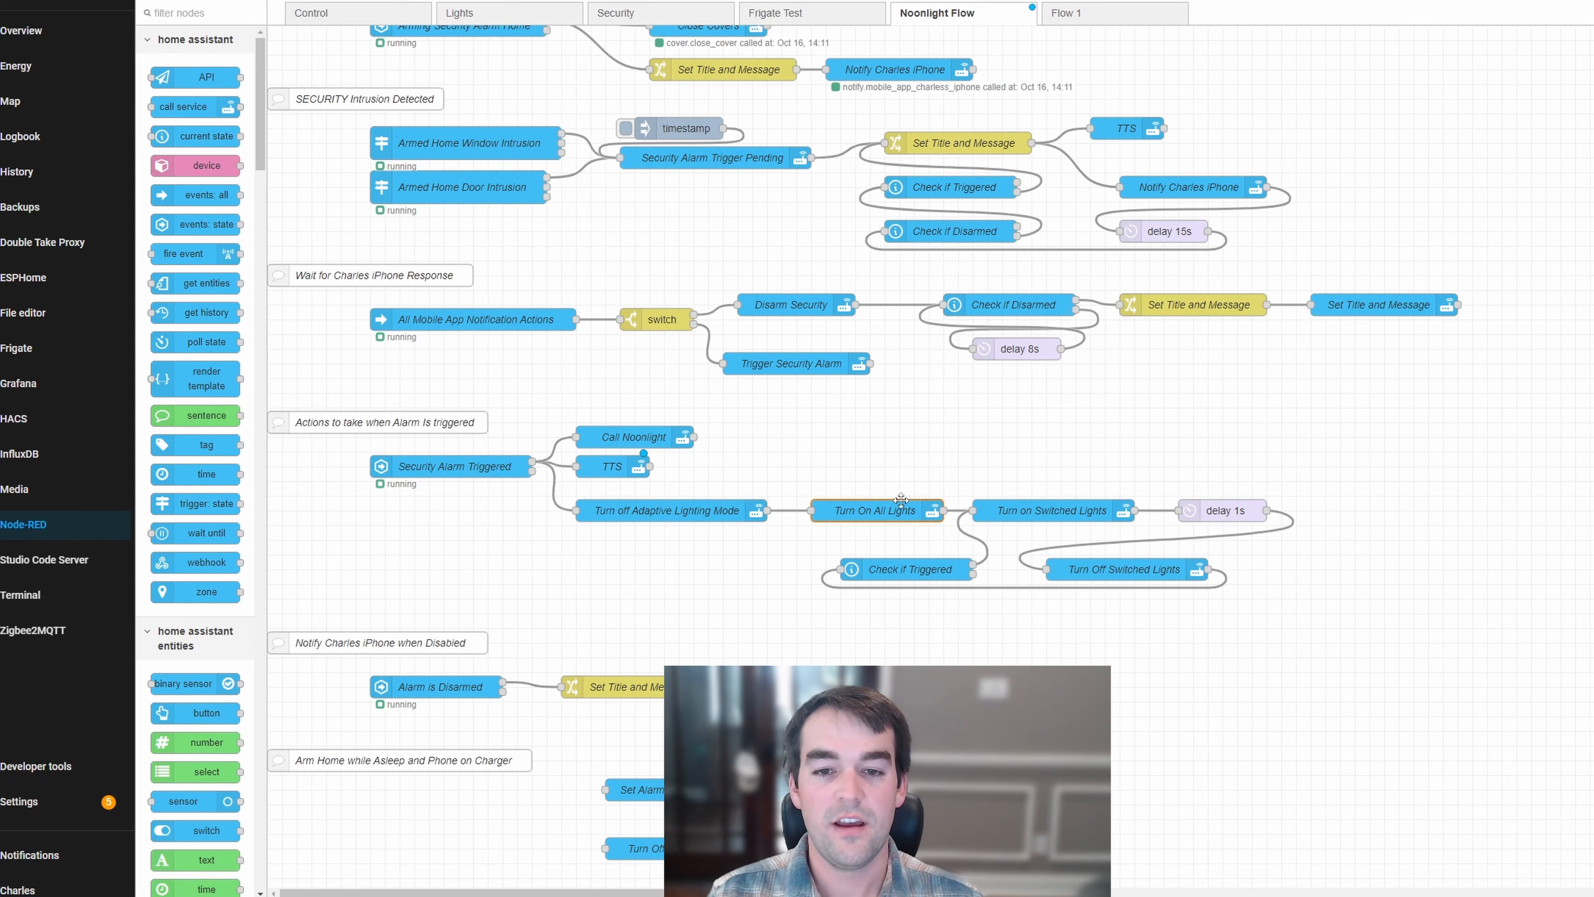
click(979, 516)
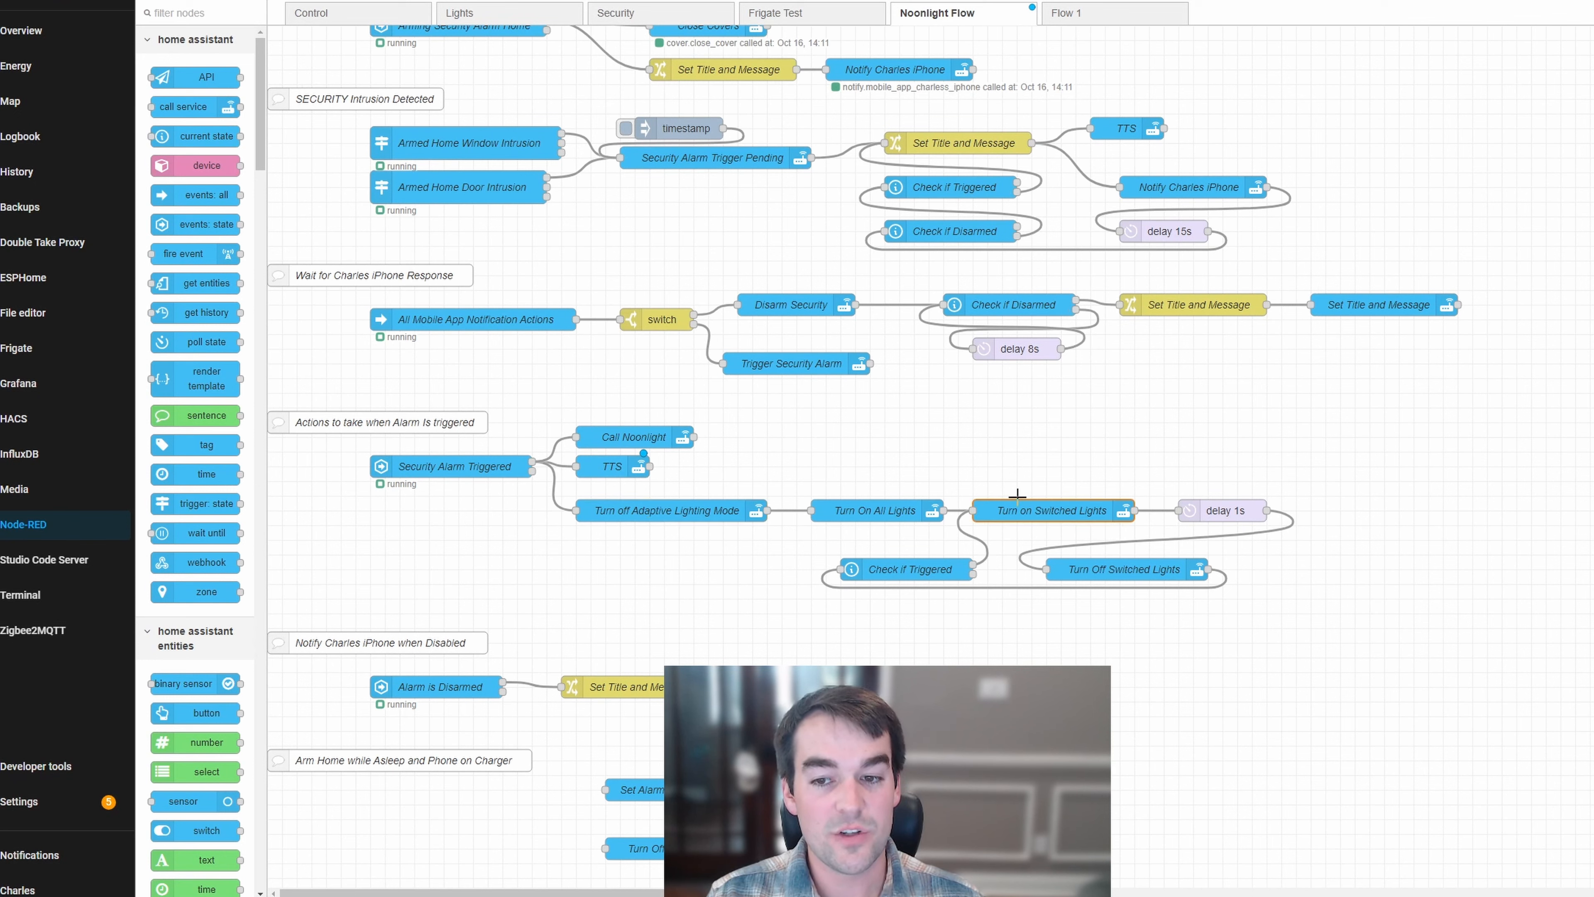
click(1218, 513)
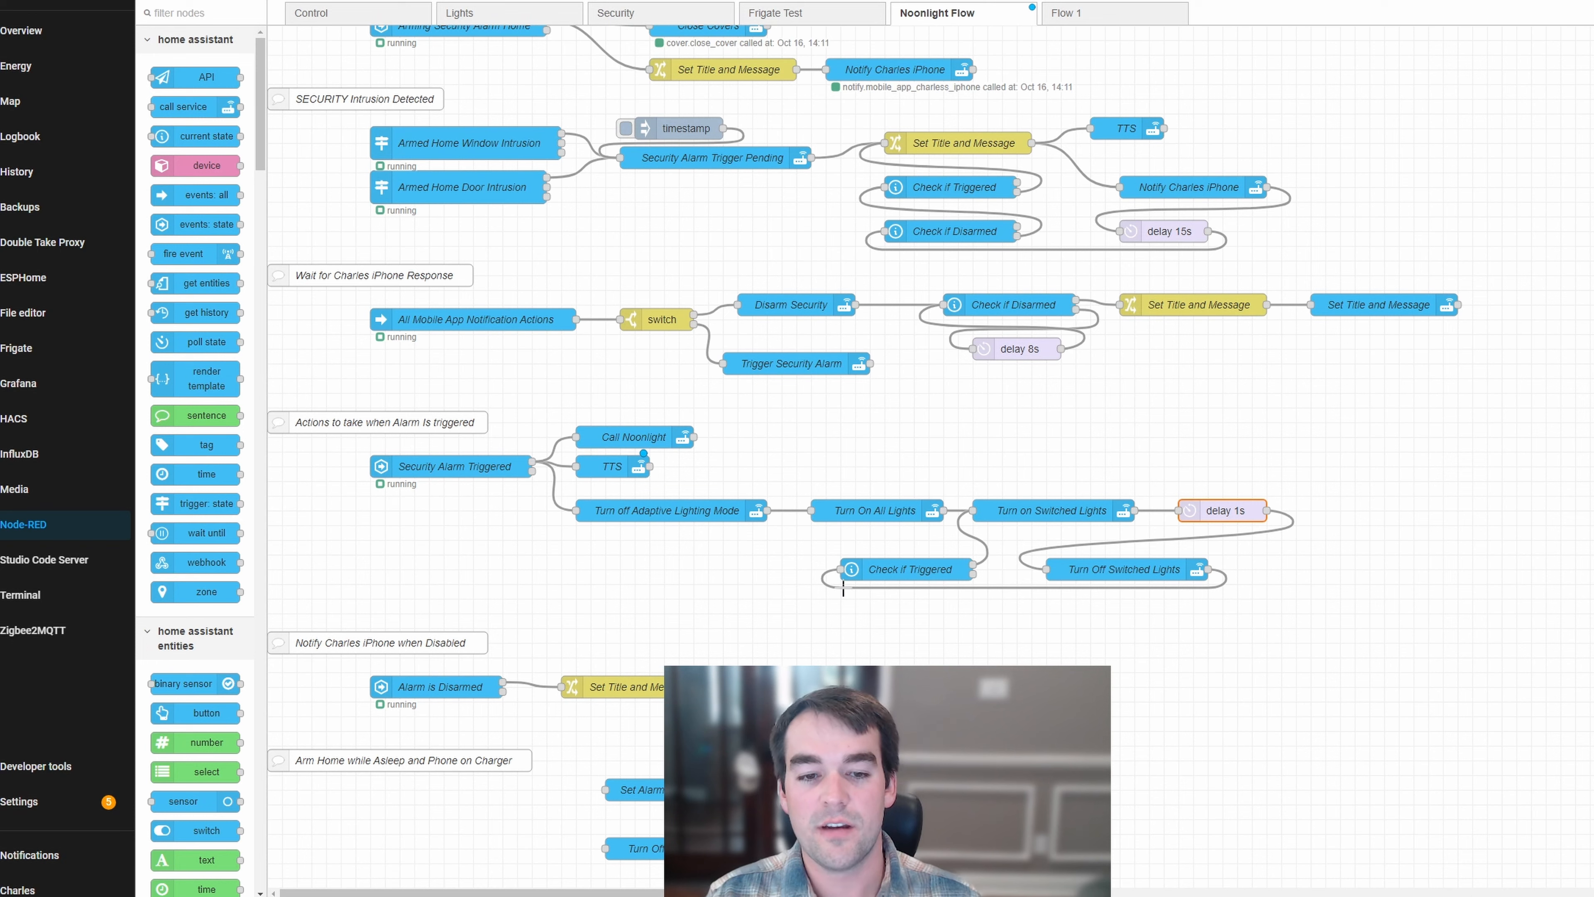
click(785, 615)
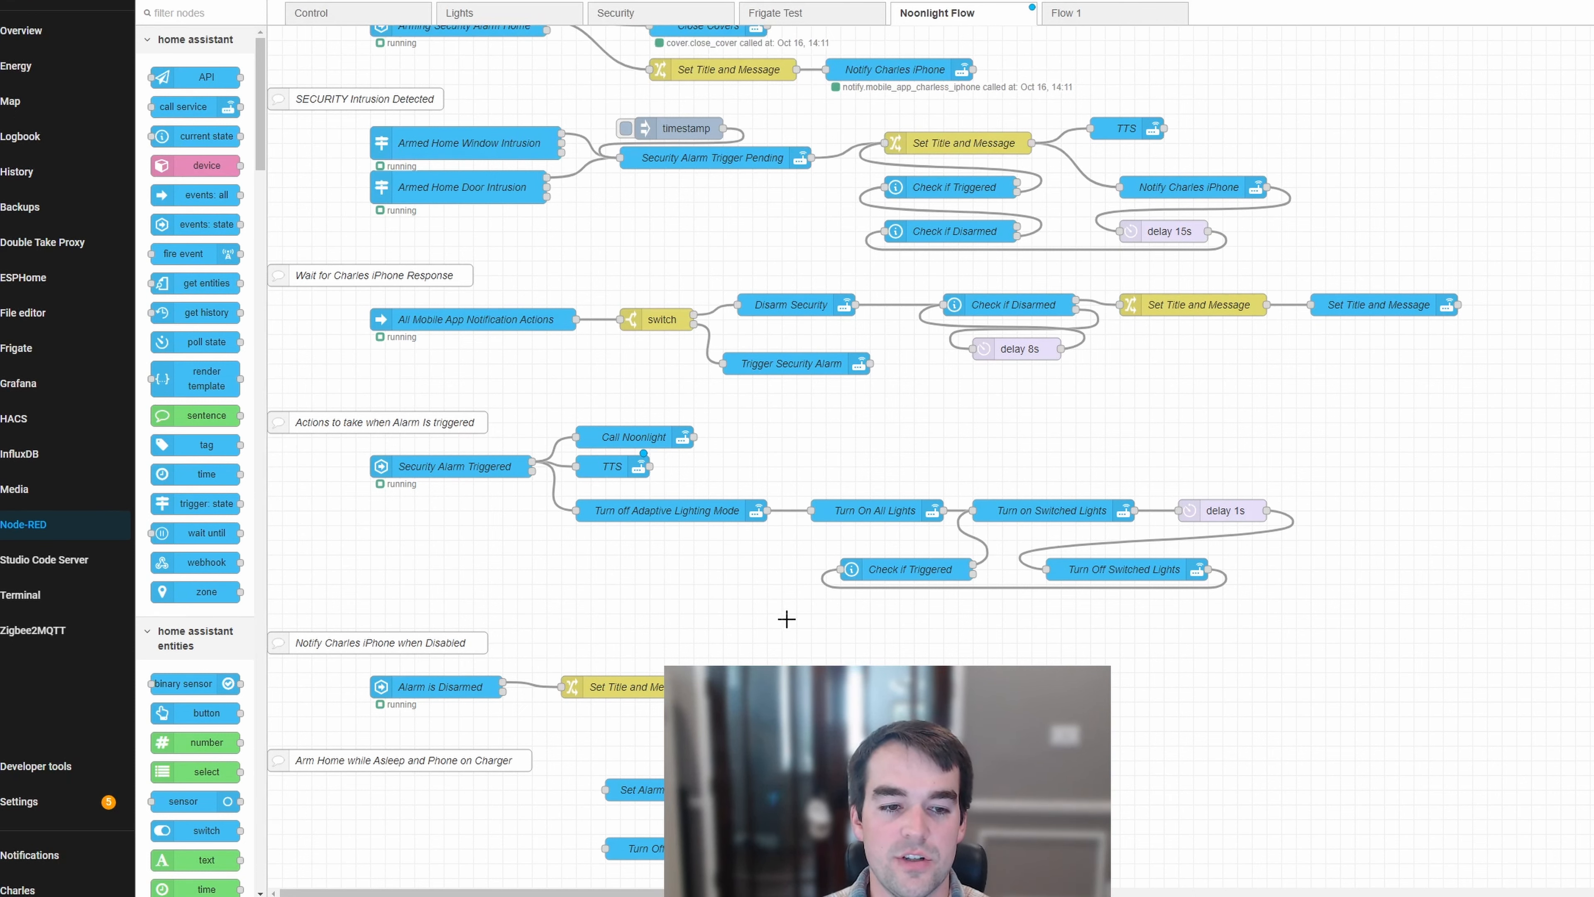
Examine the smoke, CO and smoke-alarm response sections of the Noonlight Flow, including the Unlock Doors action
scroll(785, 616, down, 1)
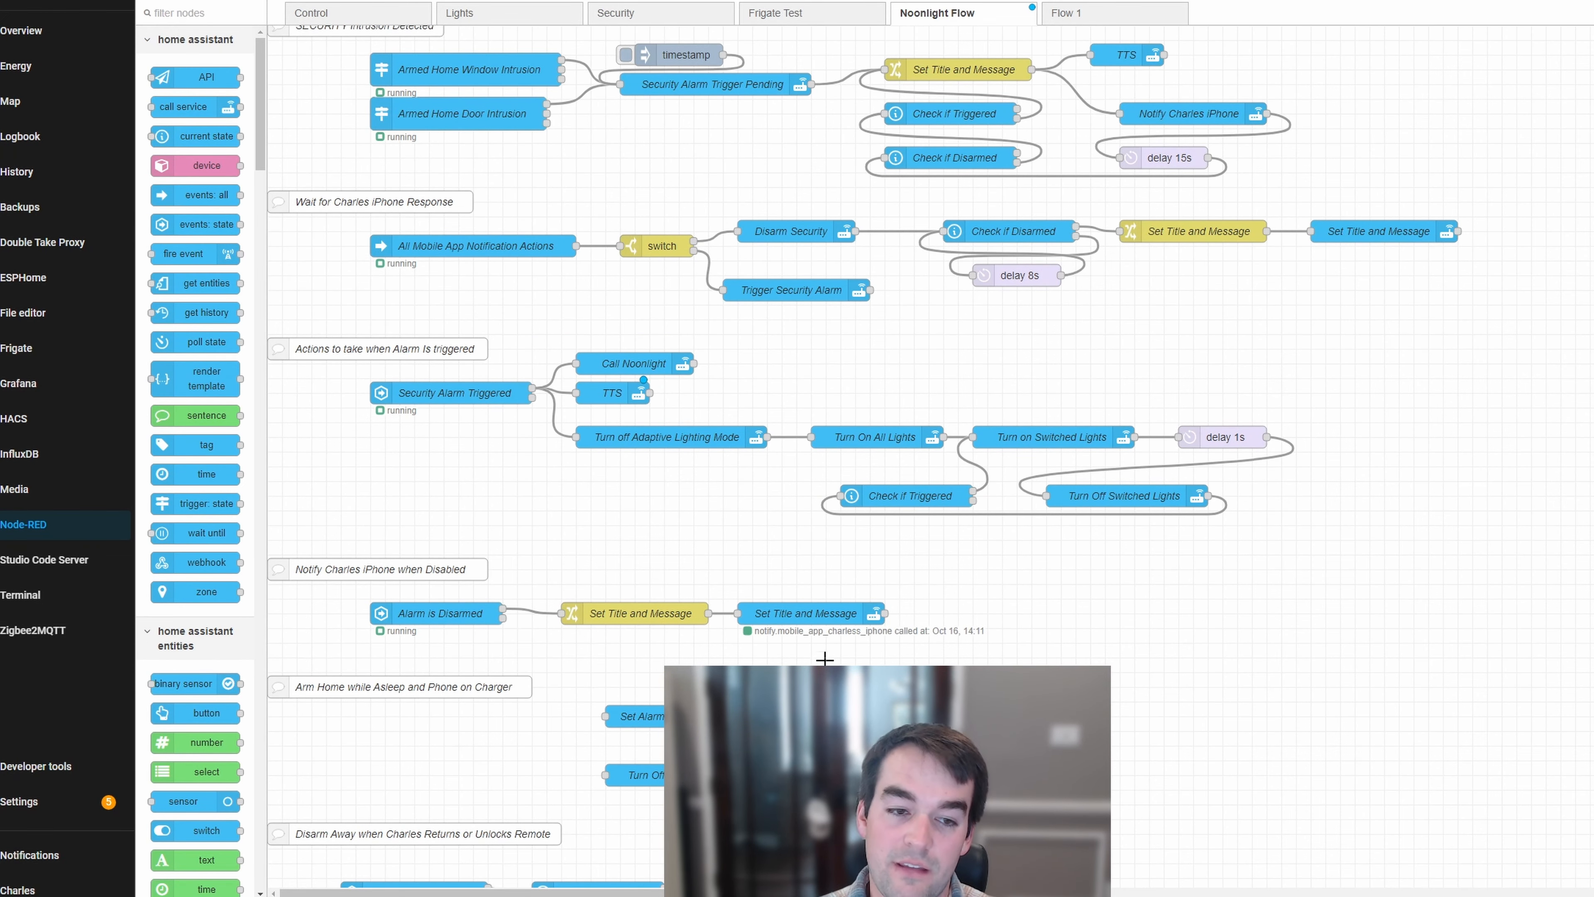
scroll(1002, 484, up, 10)
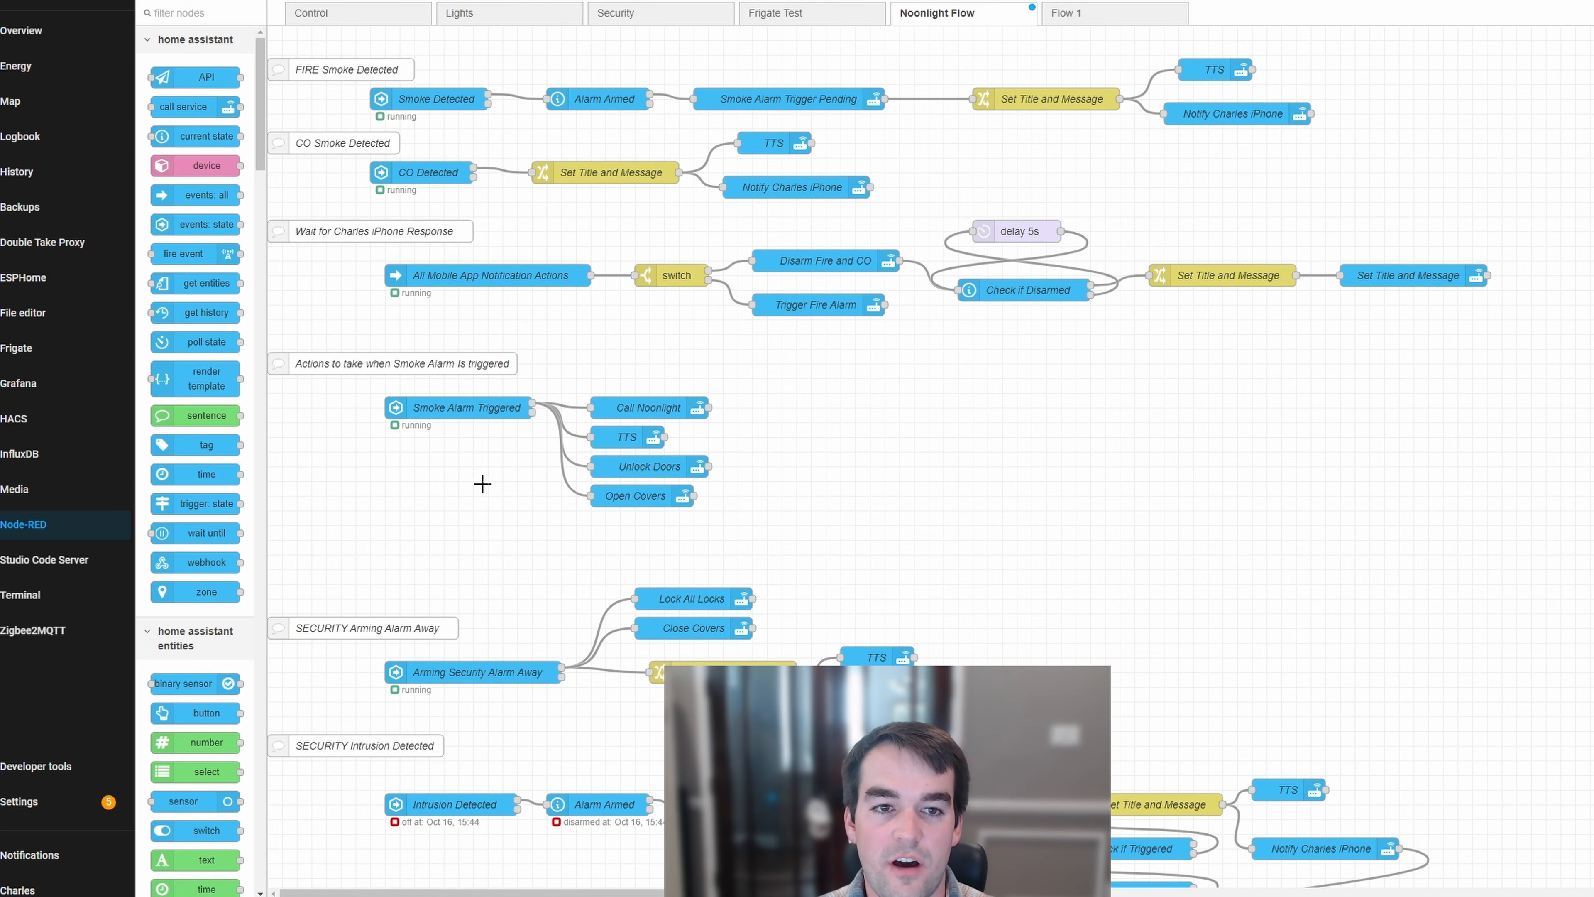
mouse_move(295, 521)
mouse_down()
mouse_move(1574, 87)
mouse_move(1592, 44)
mouse_up()
click(1075, 427)
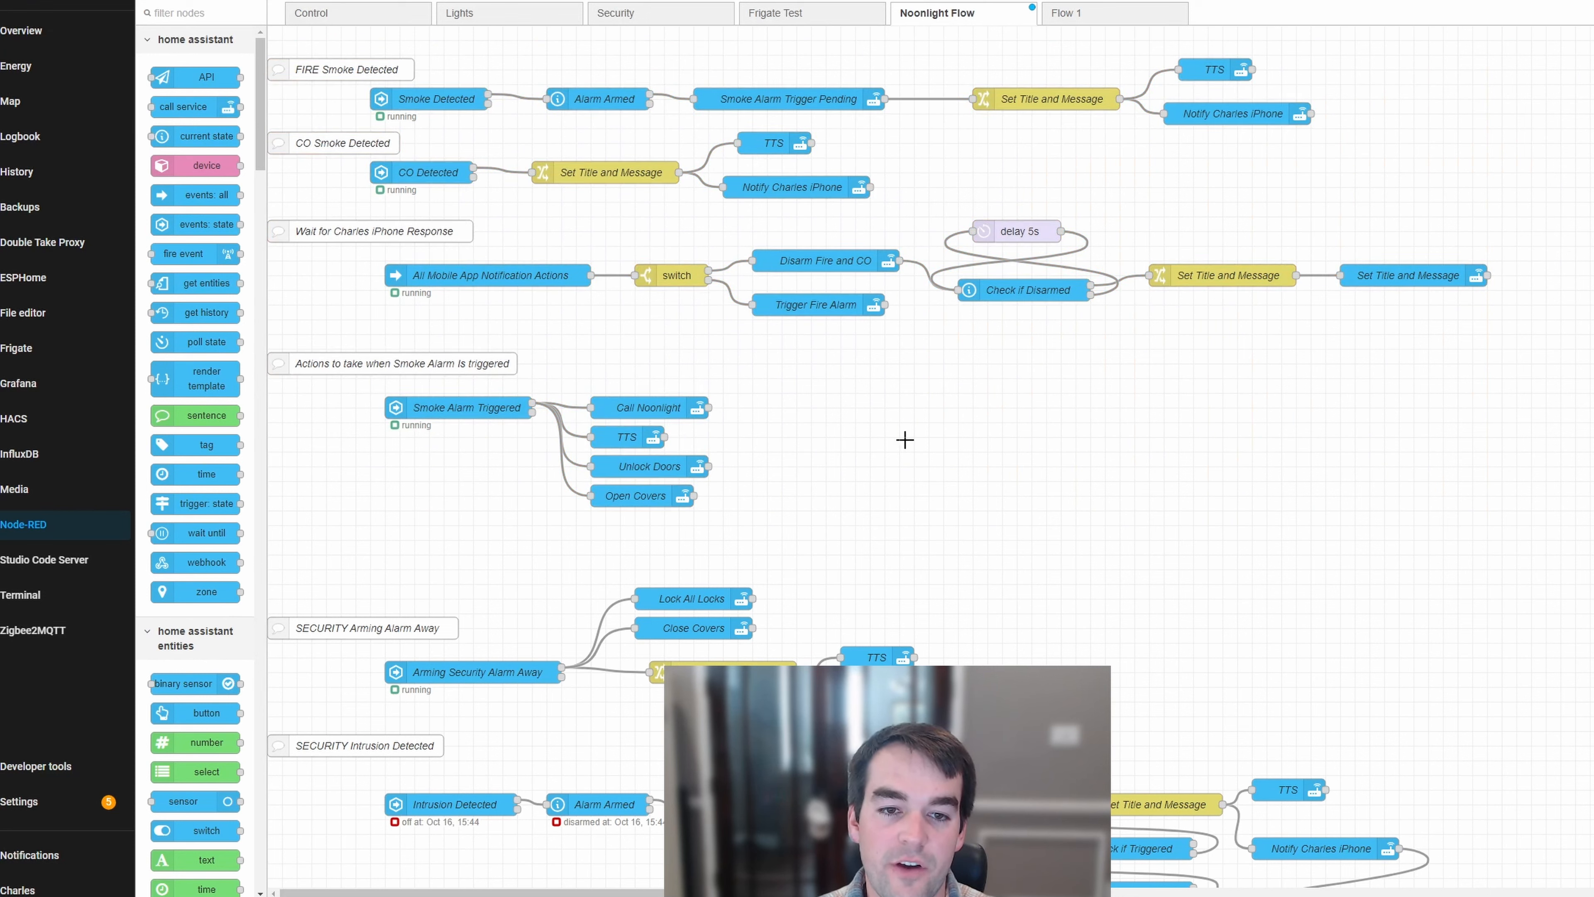
click(672, 463)
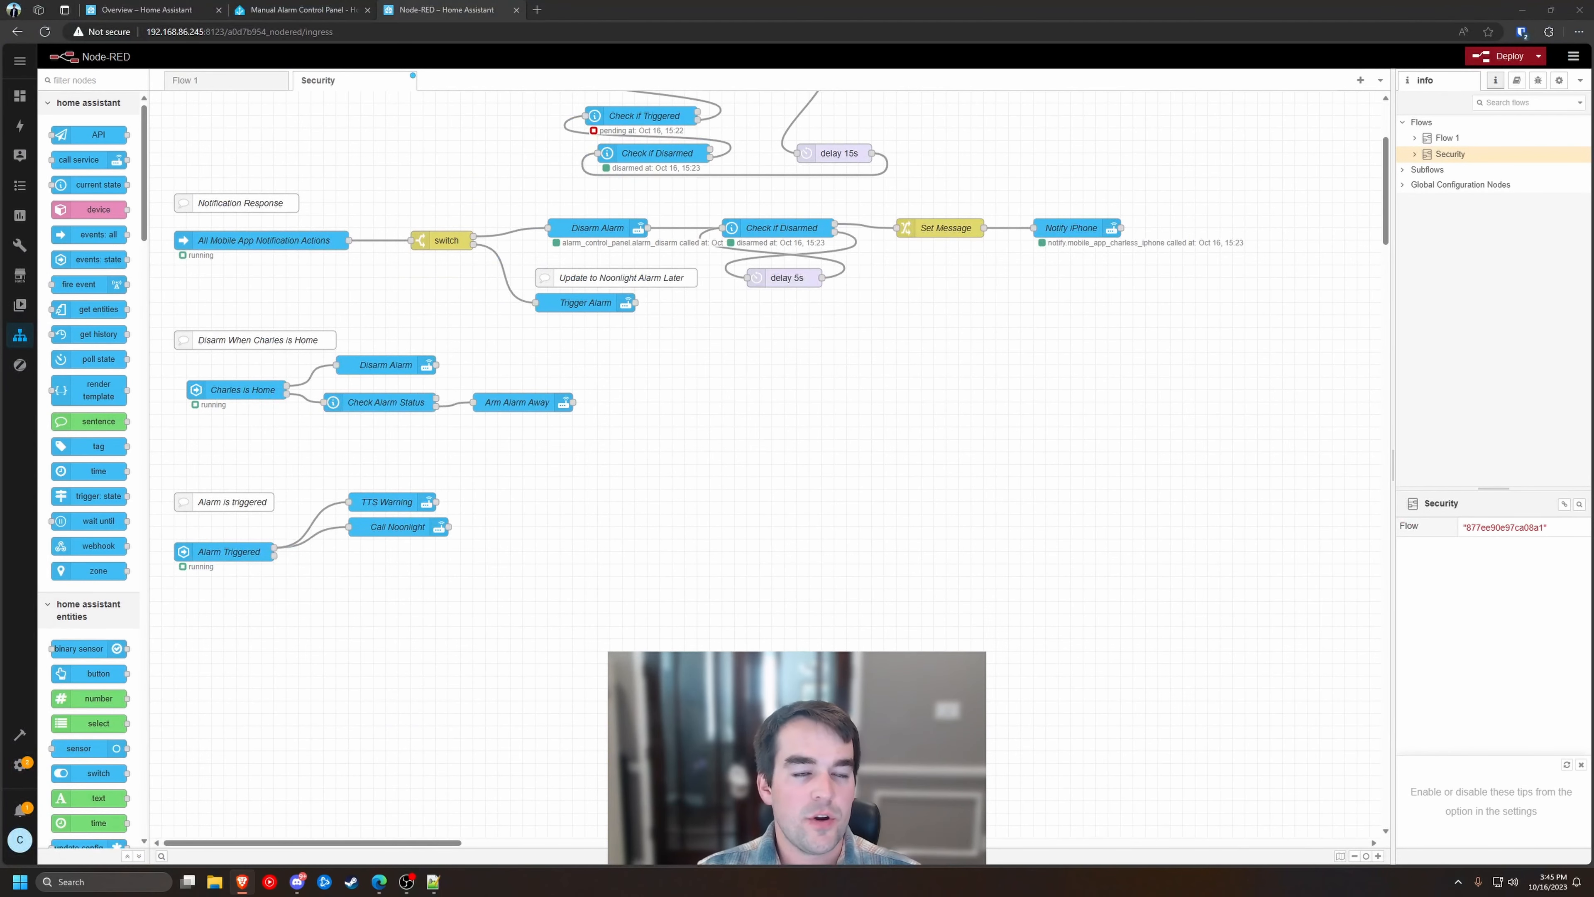
Review the Security flow from its beginning, and open the Noonlight Flow in the other Home Assistant instance
scroll(554, 466, up, 3)
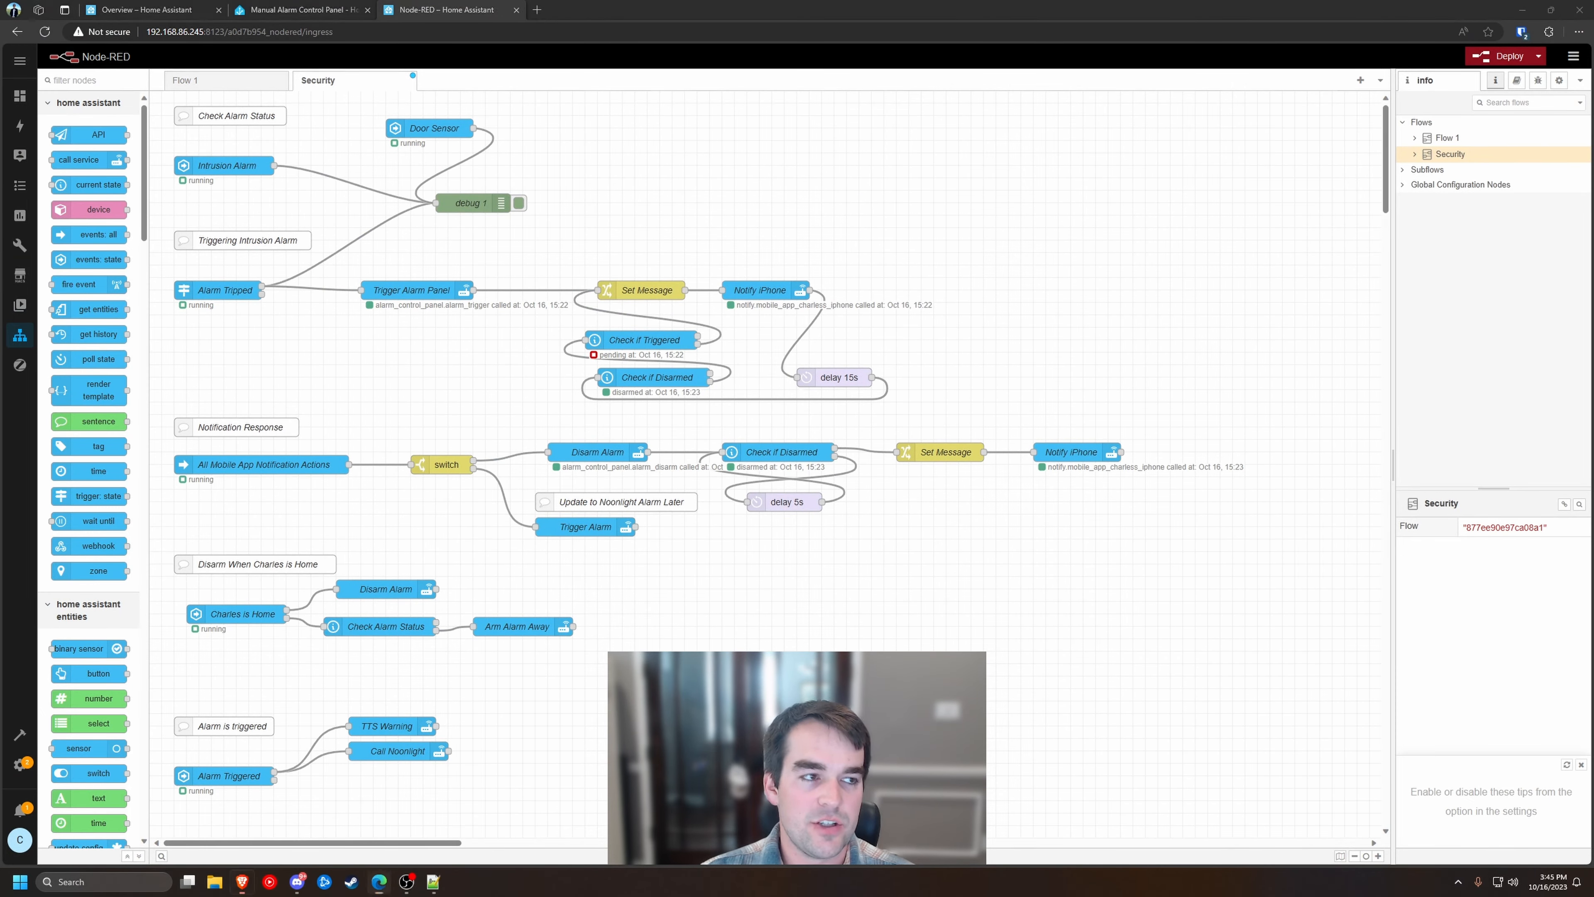
drag(0, 262, 828, 1)
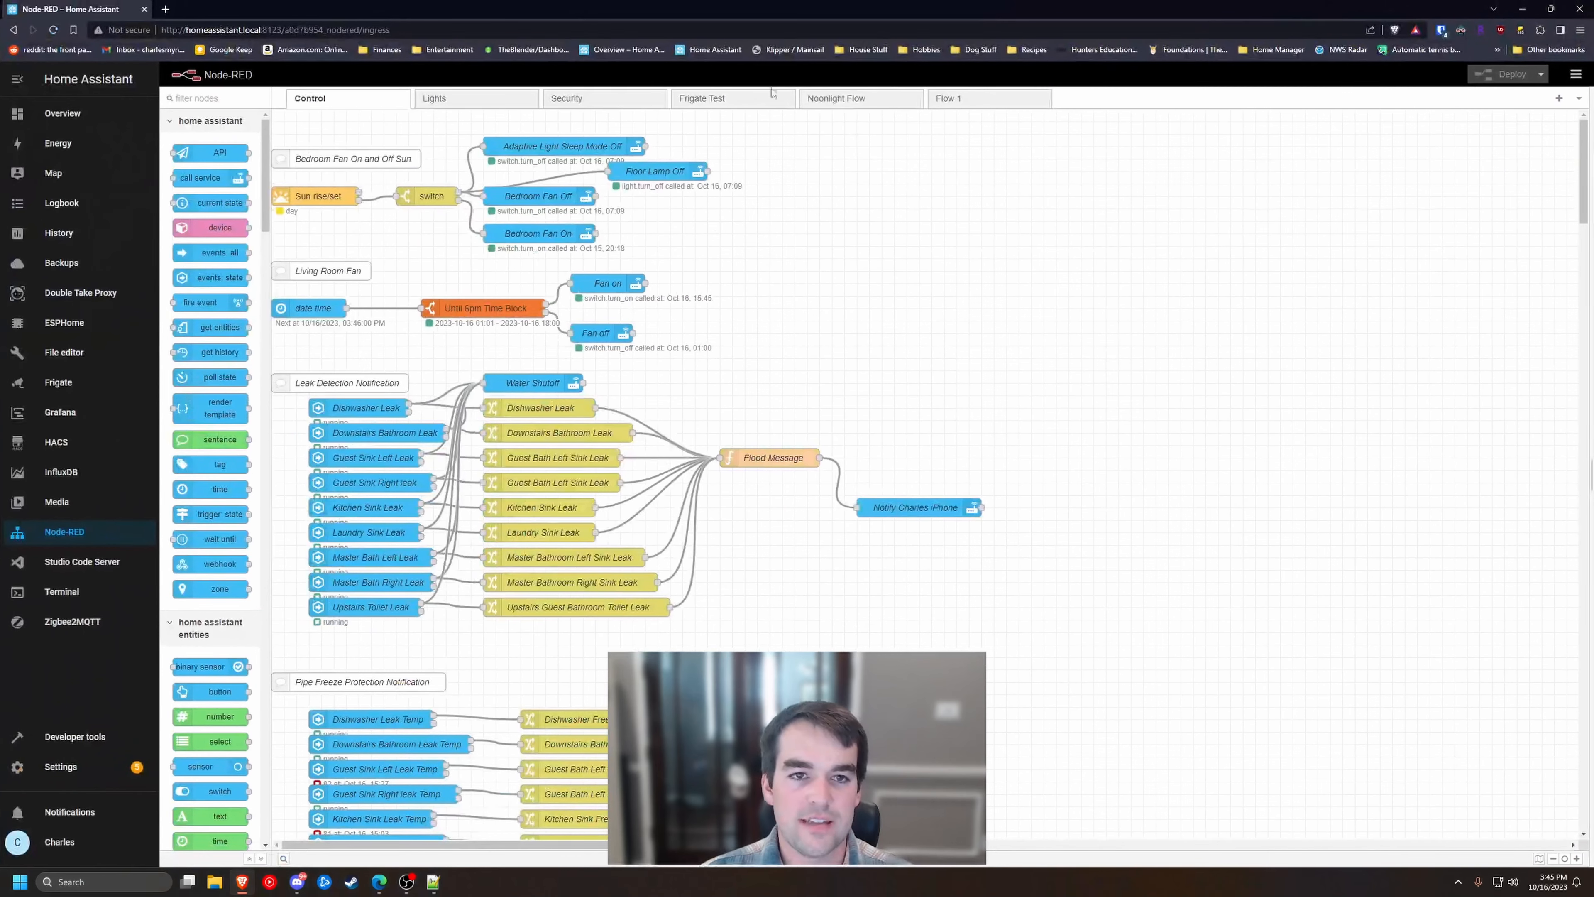
click(602, 98)
click(847, 100)
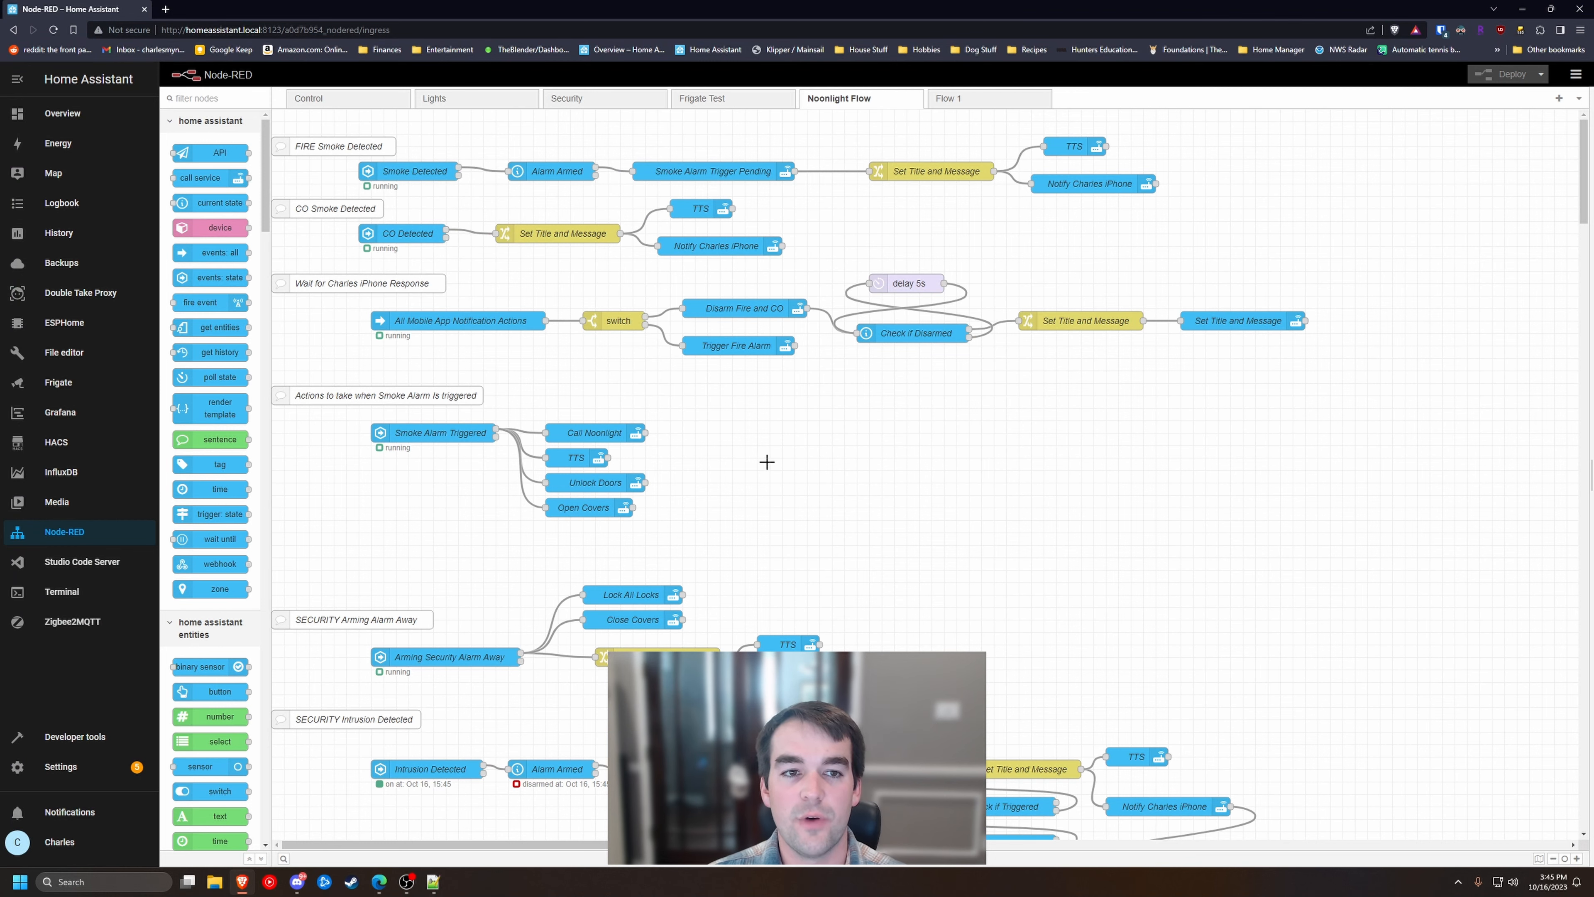
mouse_move(322, 119)
mouse_down()
mouse_move(663, 238)
mouse_move(1424, 402)
mouse_move(1409, 375)
mouse_up()
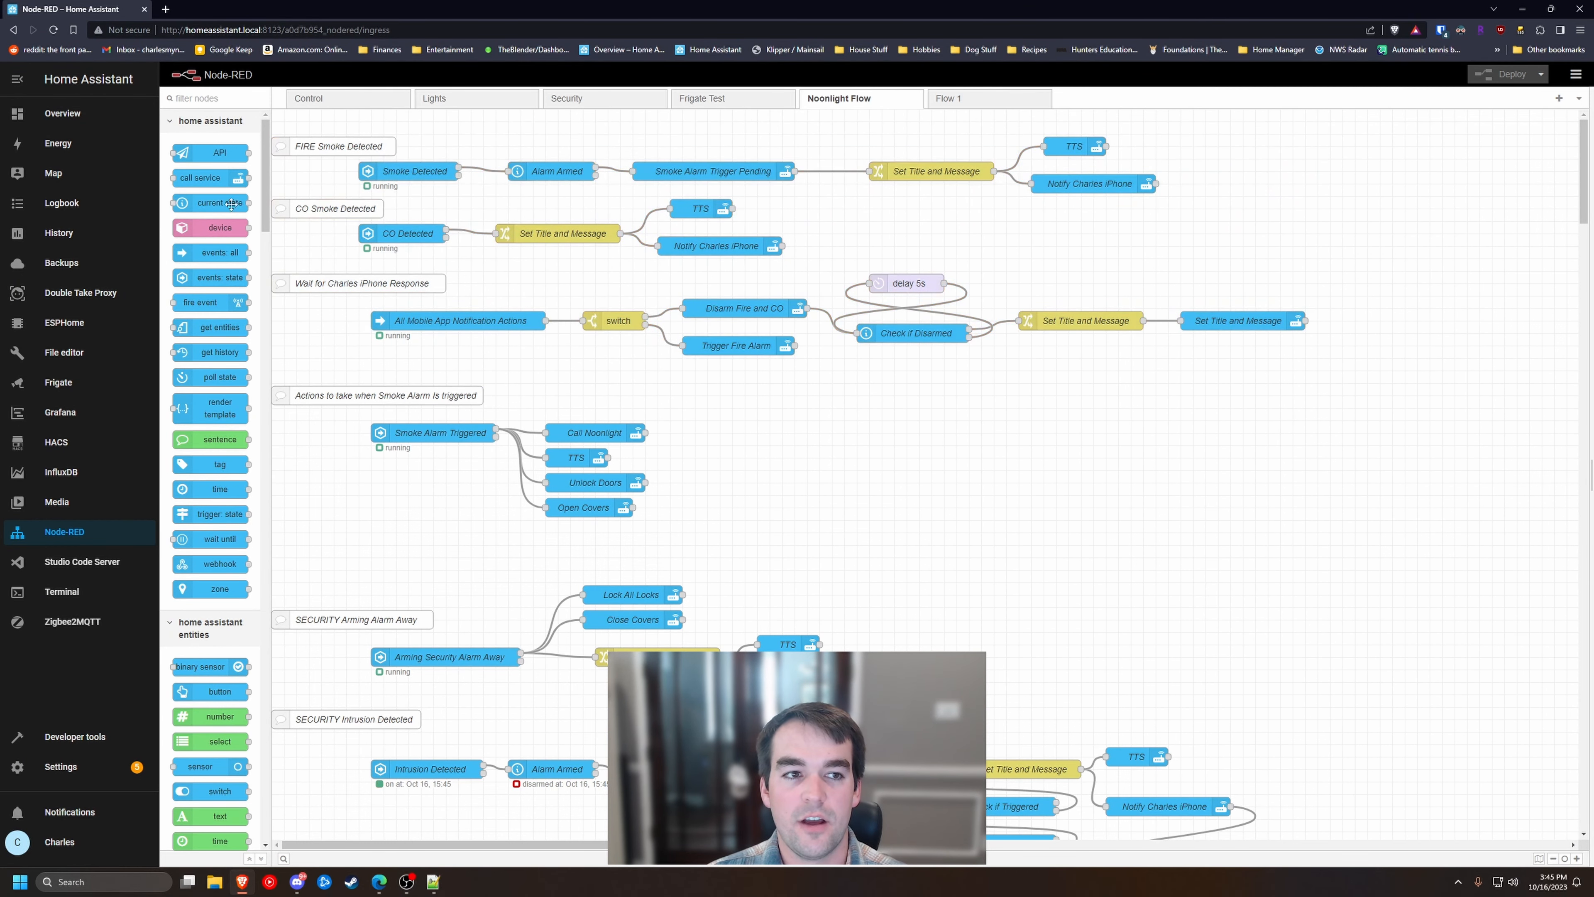
View the Fire and CO Alarm's details and history from the Overview dashboard, and close them
click(39, 118)
click(485, 377)
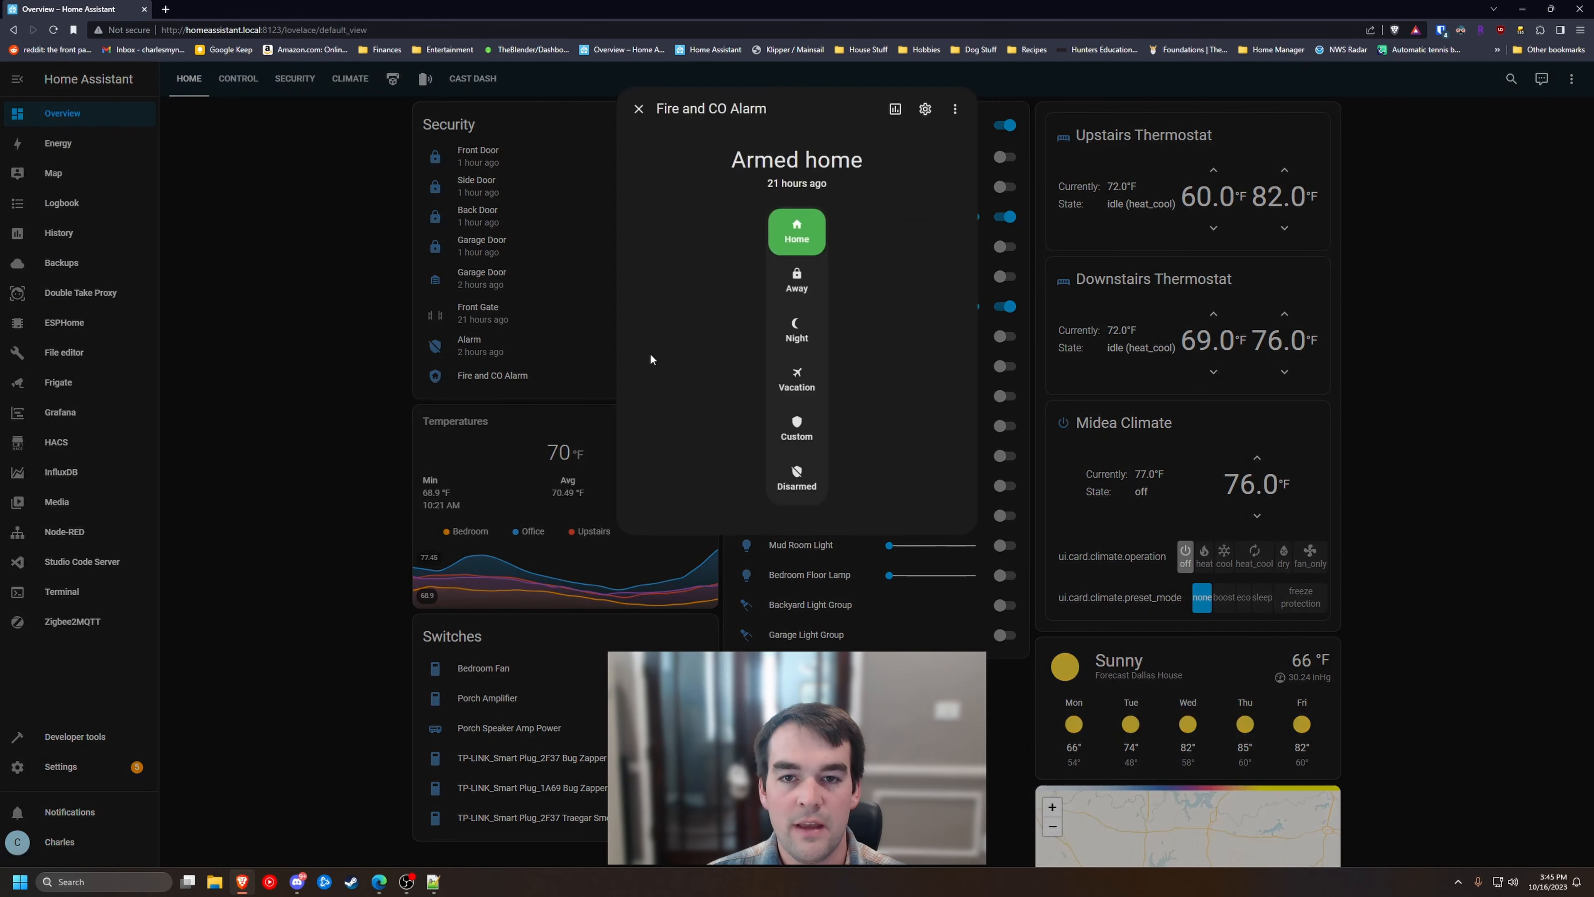
click(895, 109)
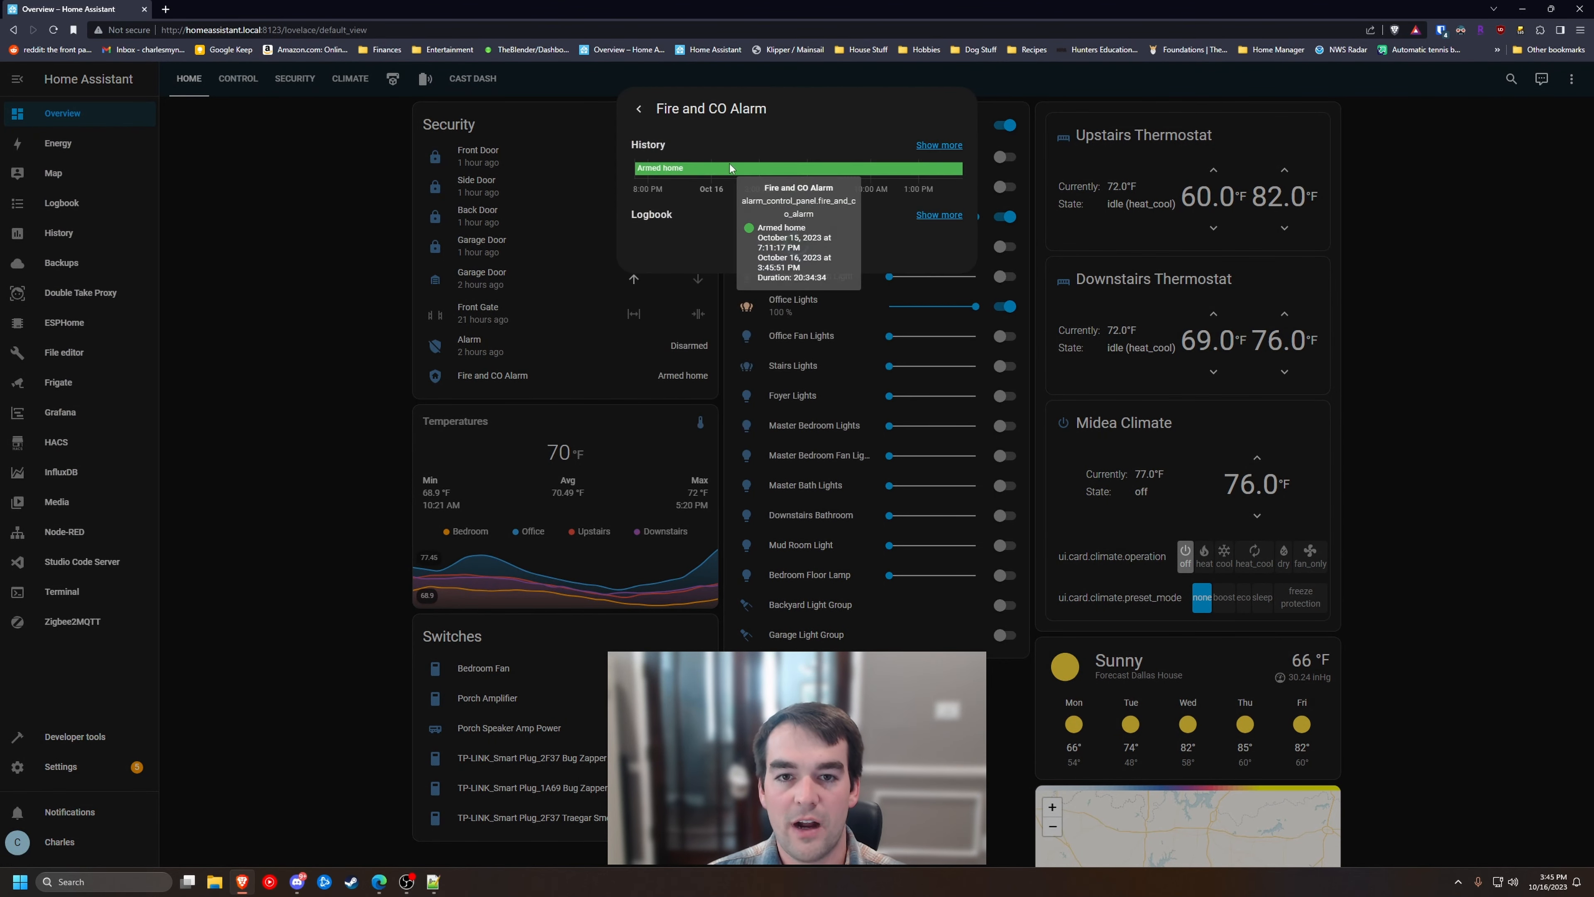
click(639, 109)
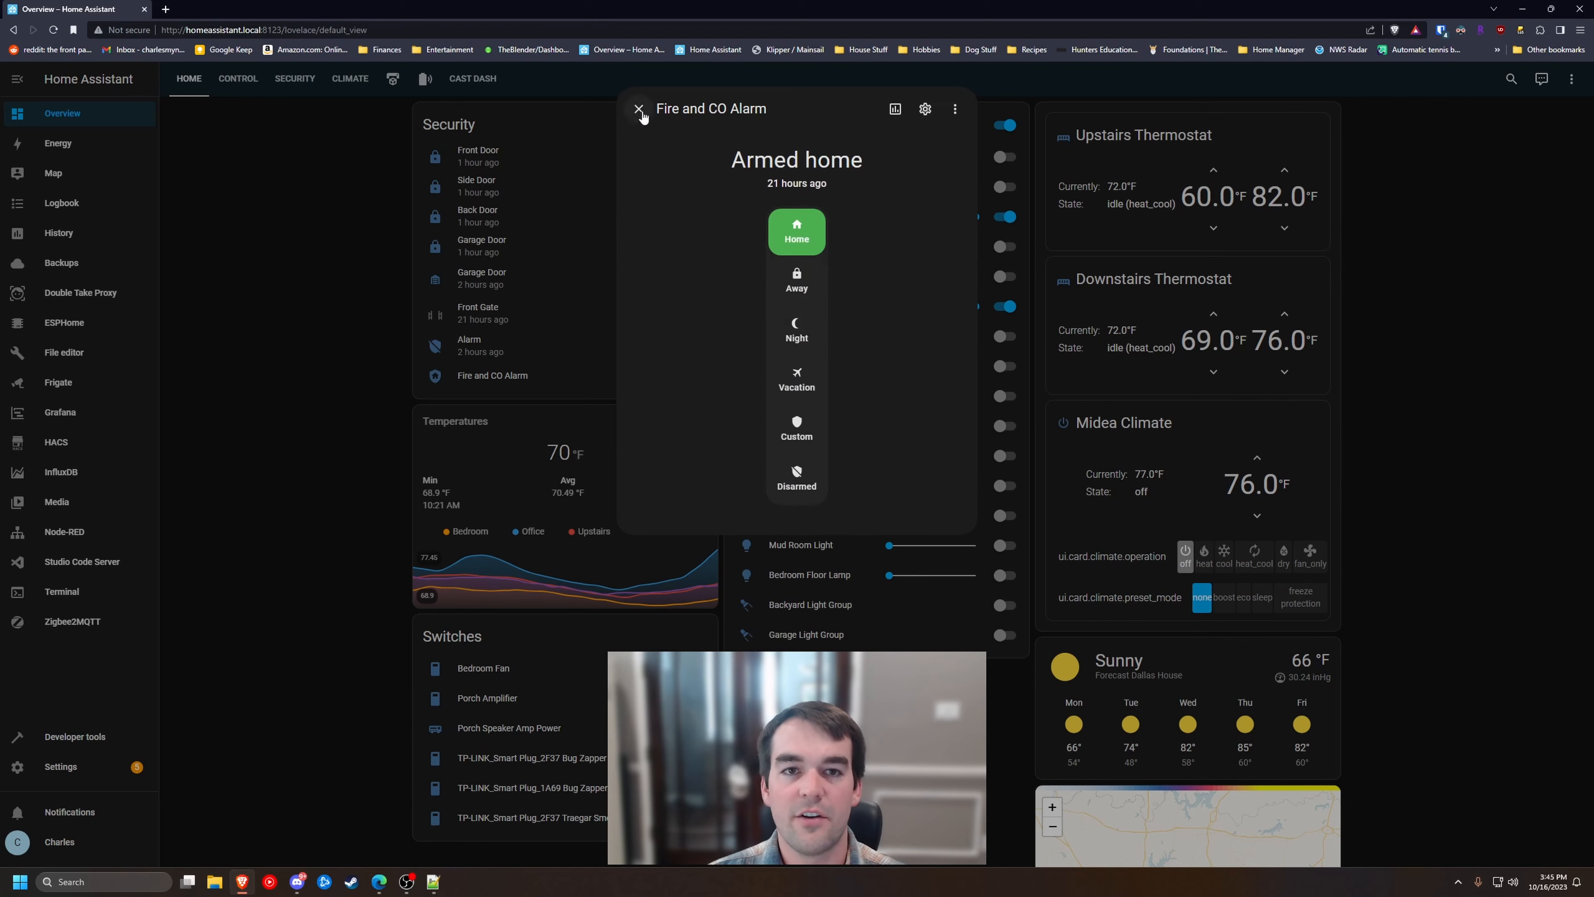
click(638, 109)
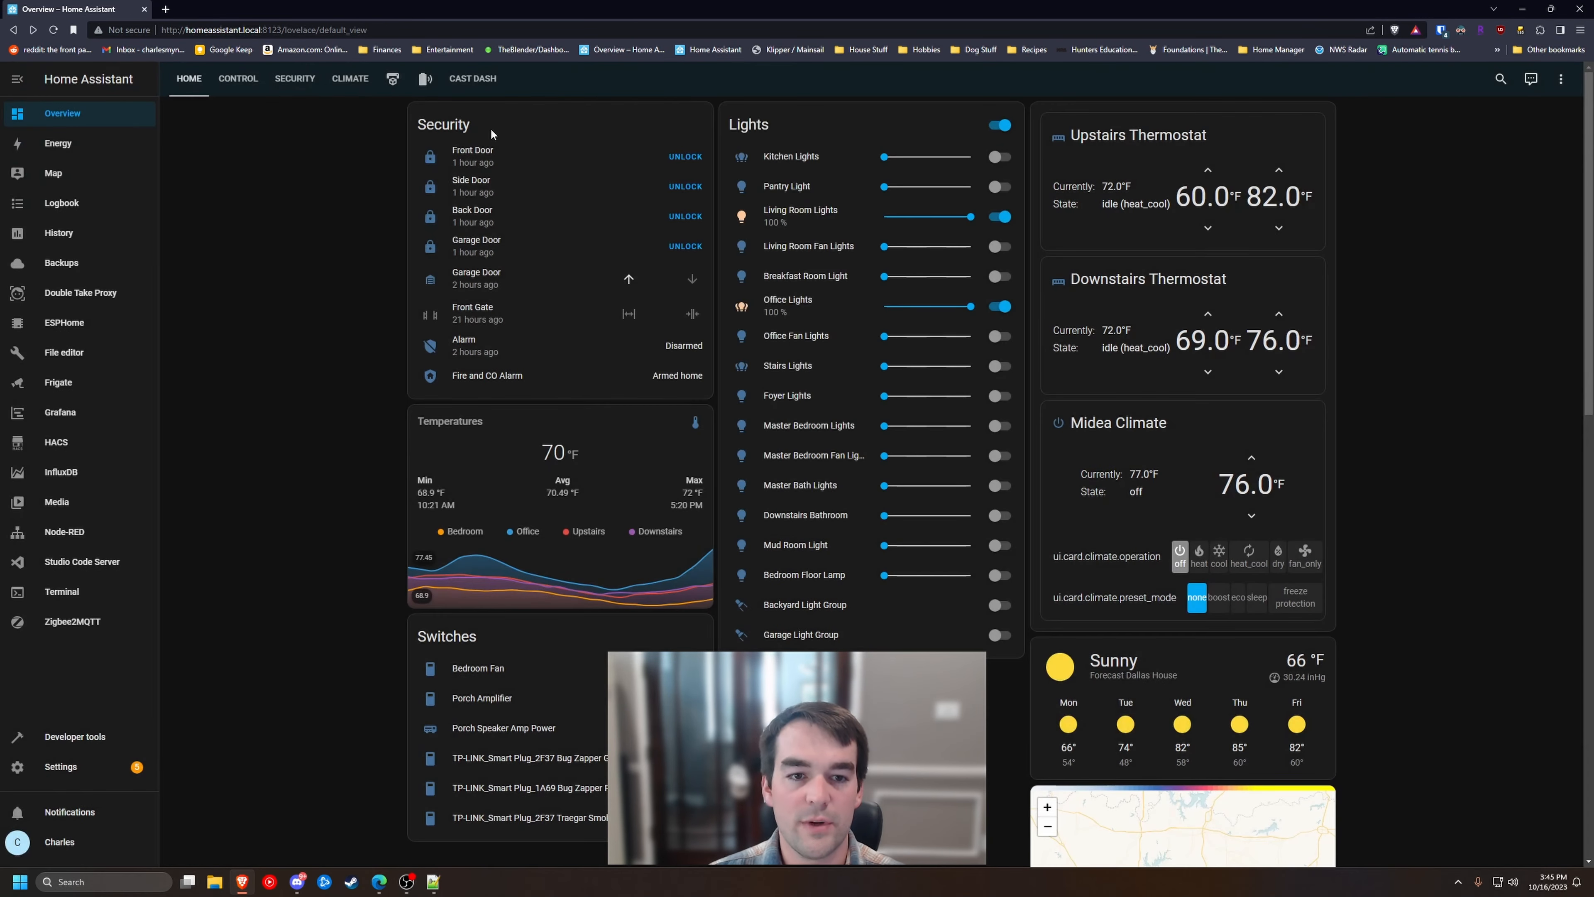
Open the full history of the Alarm entity from its details on the Overview dashboard
click(457, 347)
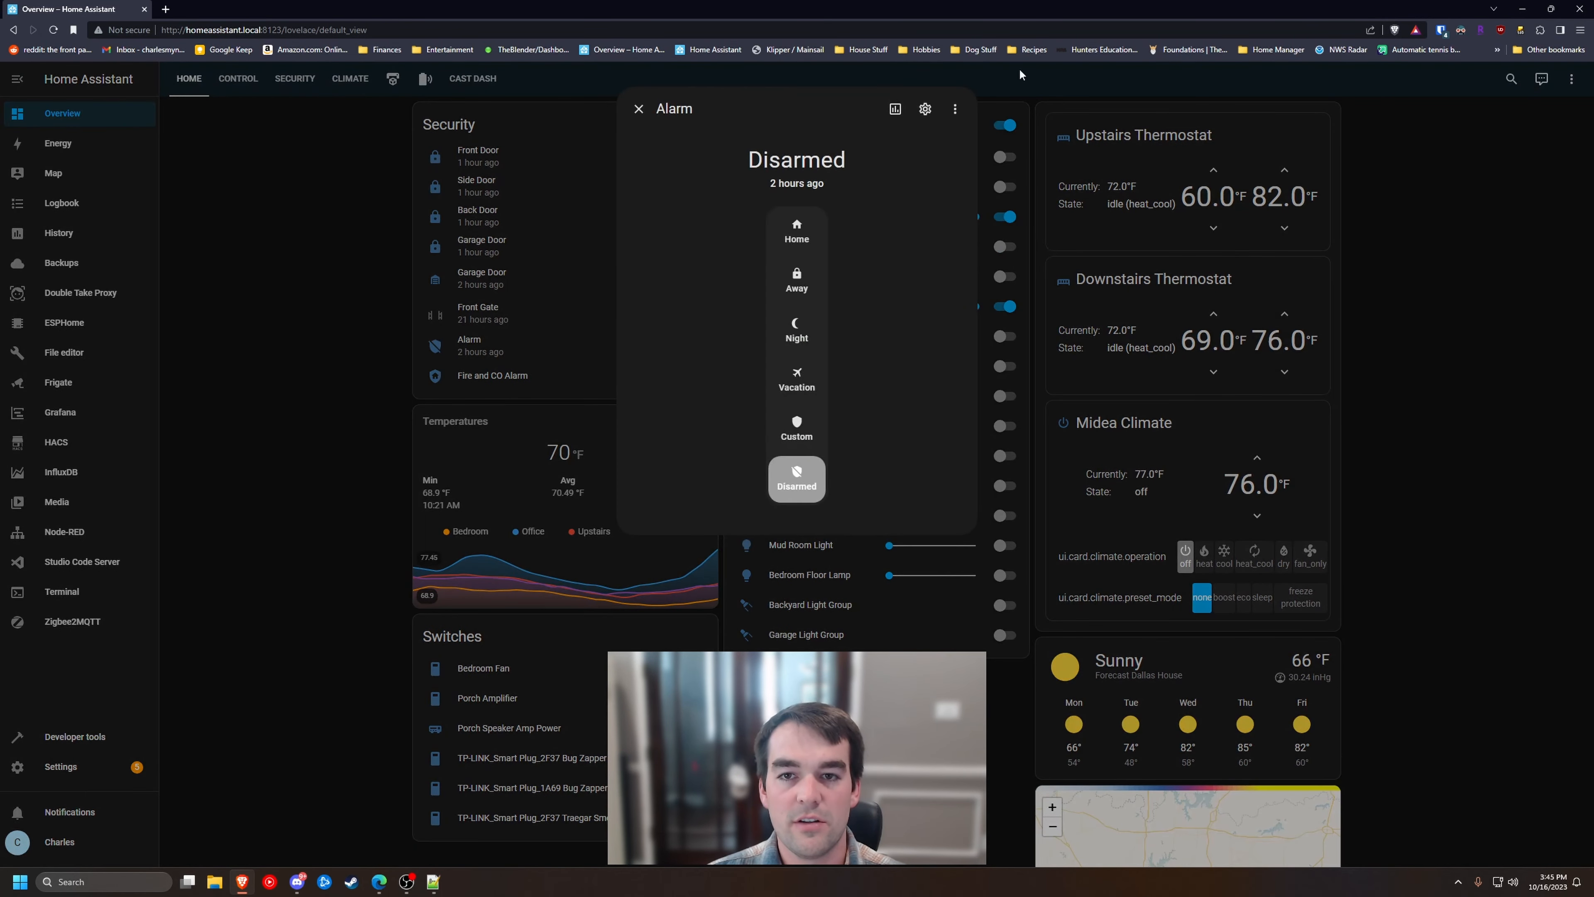
click(895, 109)
click(962, 147)
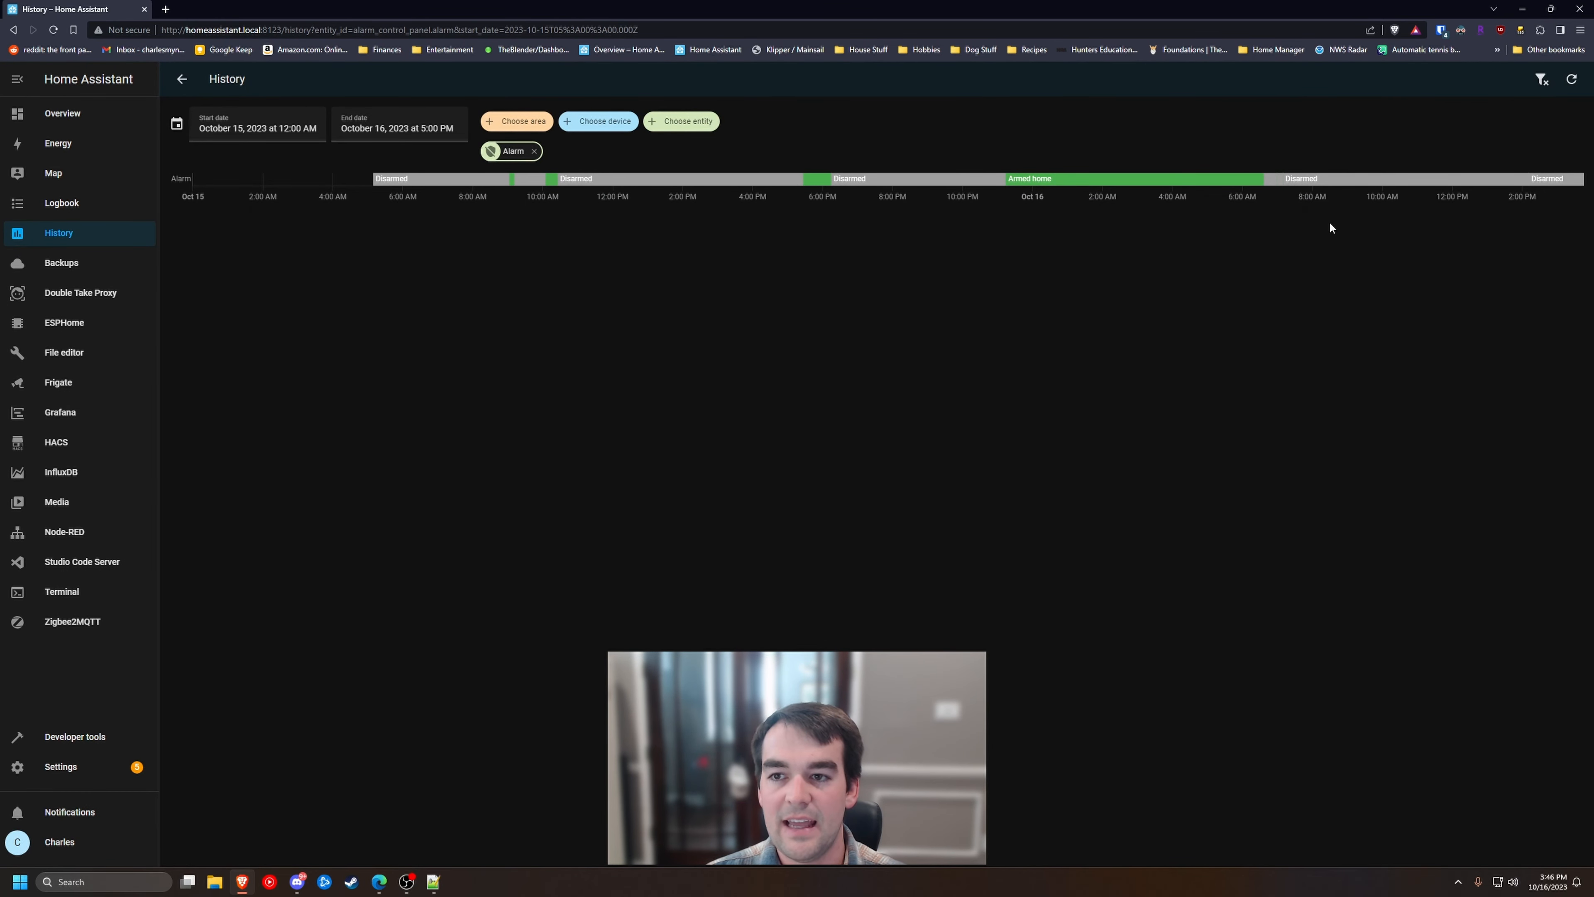
click(250, 129)
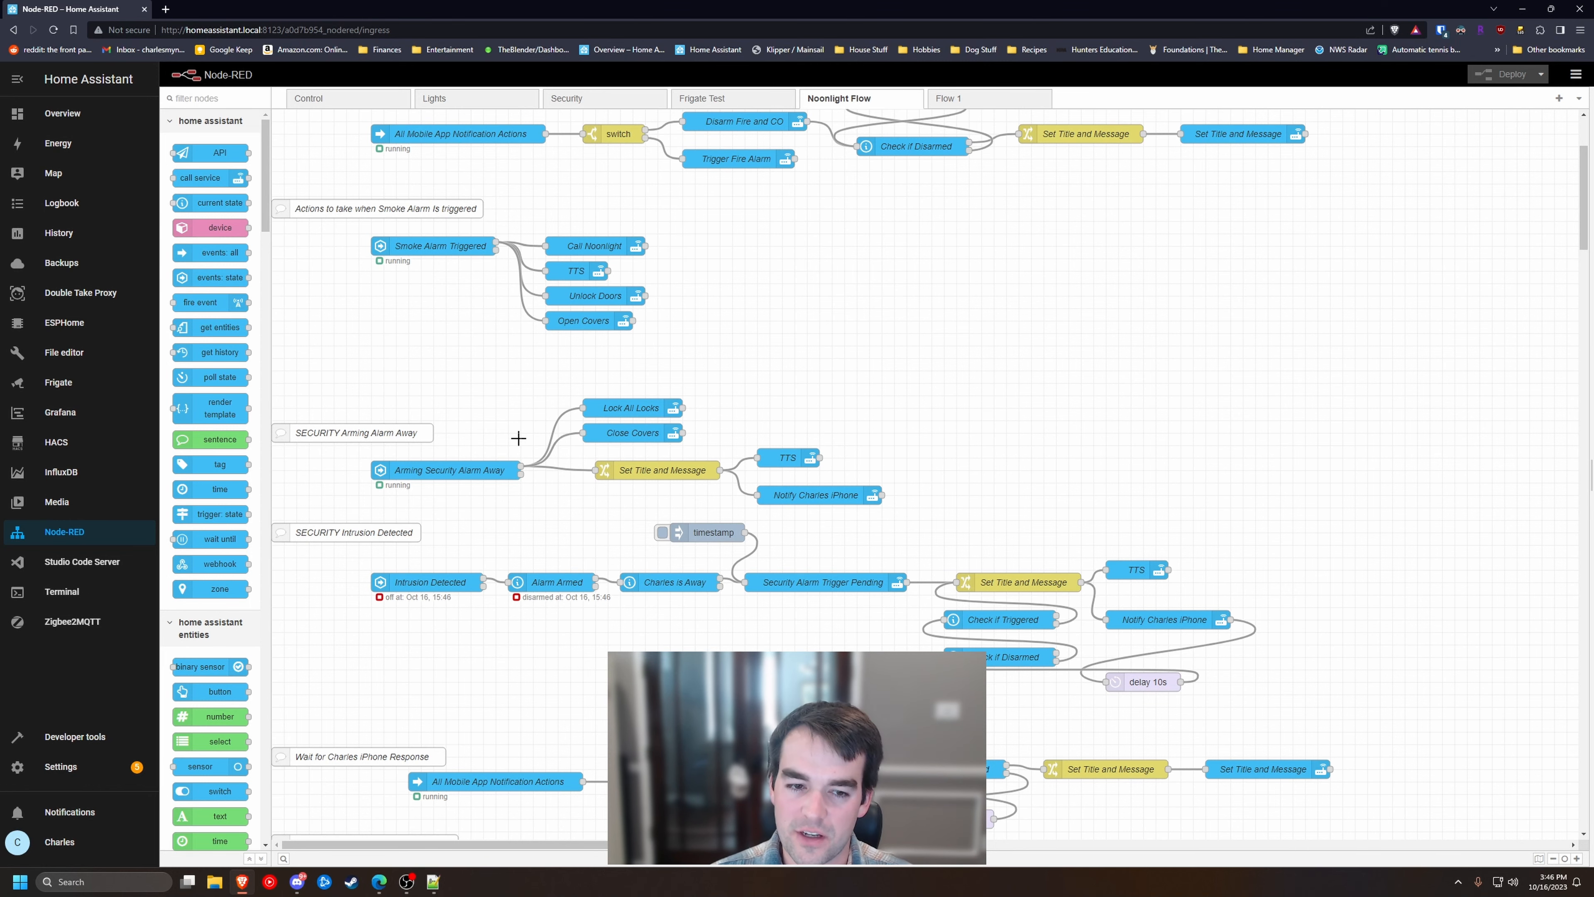
Examine the Noonlight Flow in Node-RED from smoke detection through the security arming and intrusion sections
scroll(518, 438, up, 3)
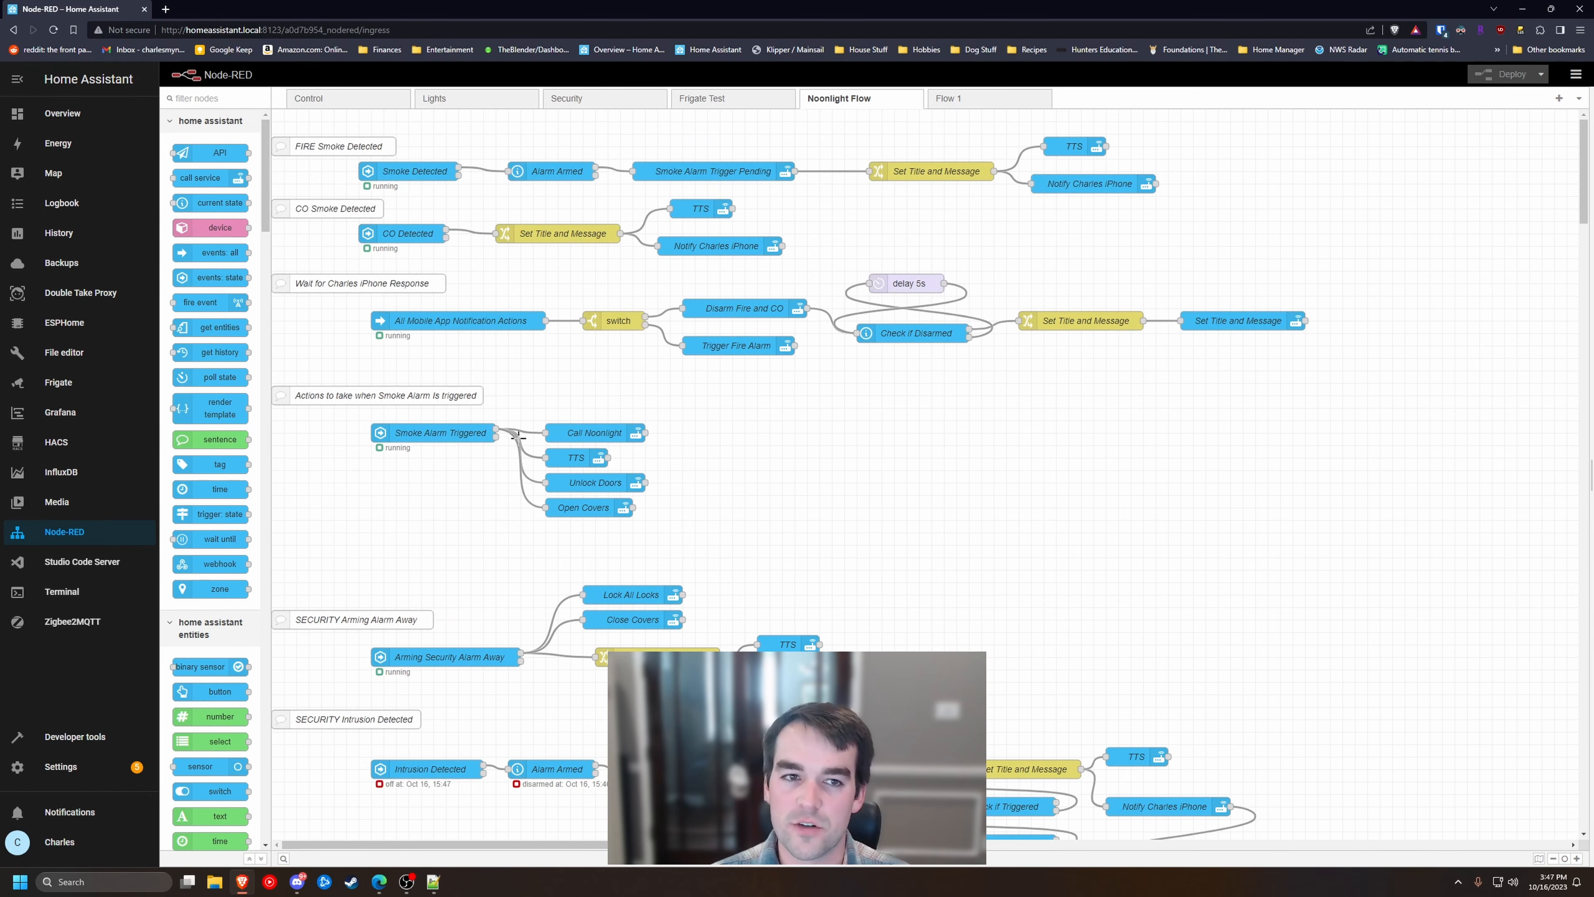
scroll(518, 437, down, 4)
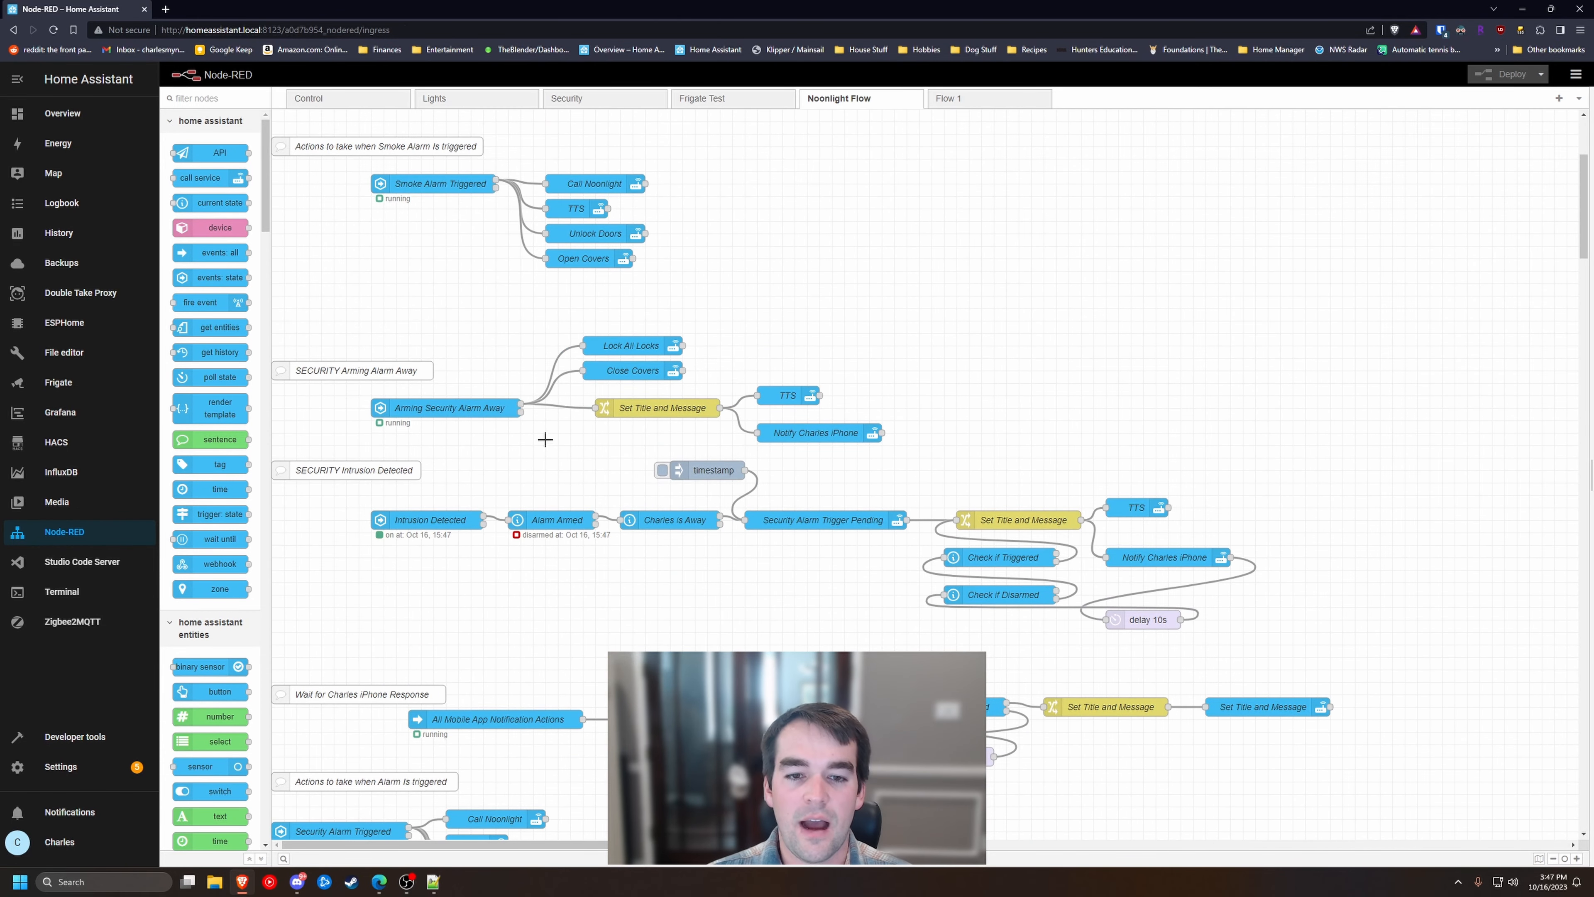
scroll(545, 439, down, 1)
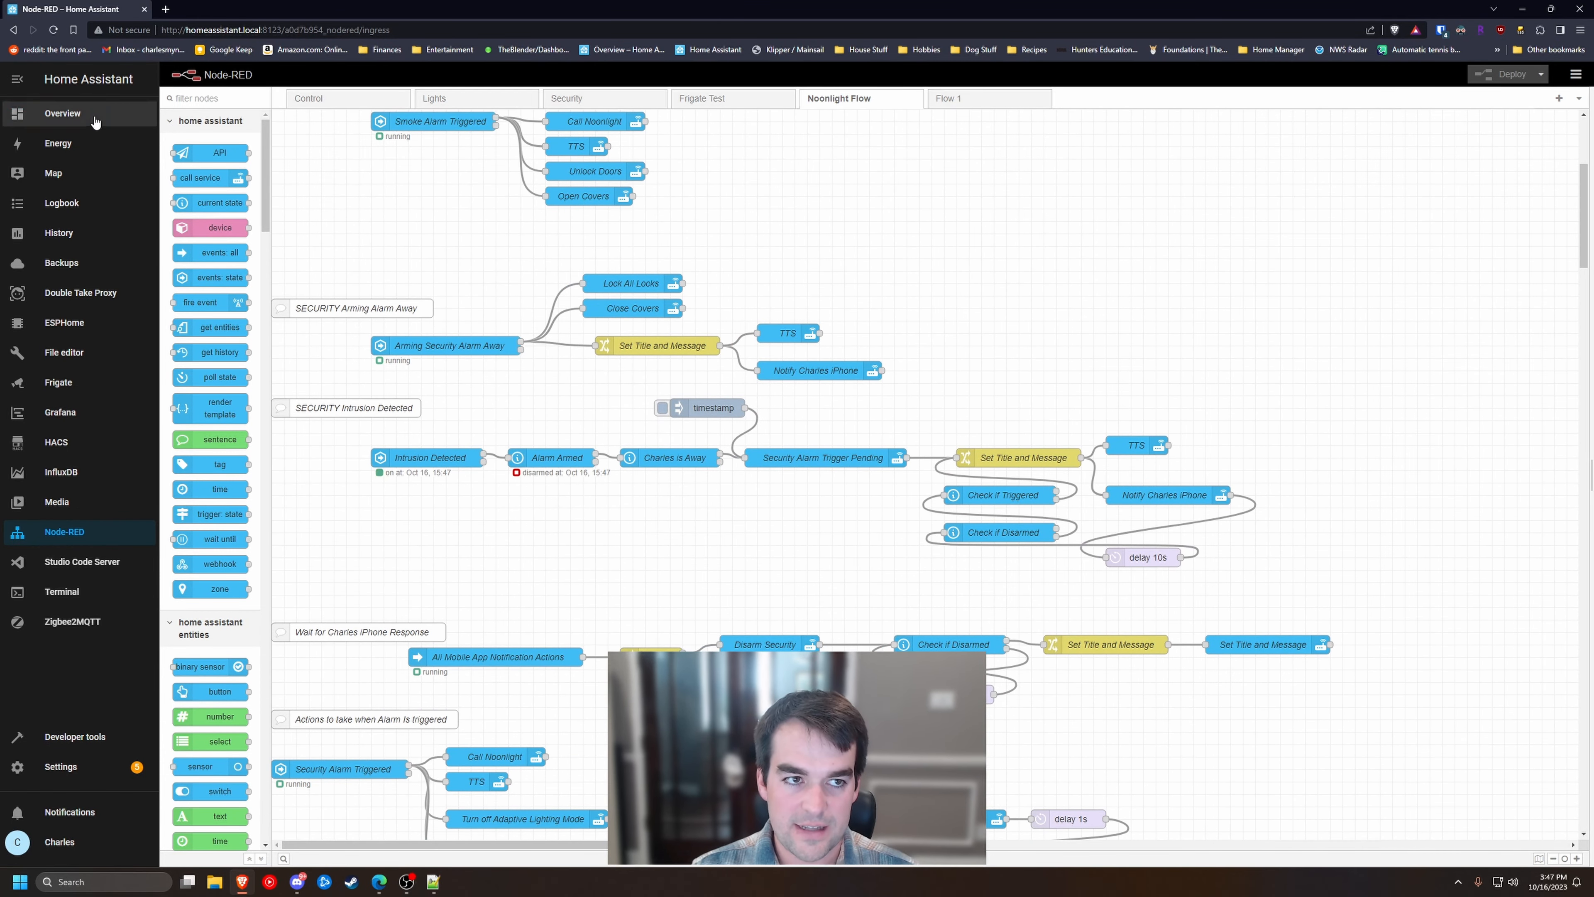
Open the Security view of the Overview dashboard, and check the Security Alarm's state details before closing them
click(63, 113)
click(296, 78)
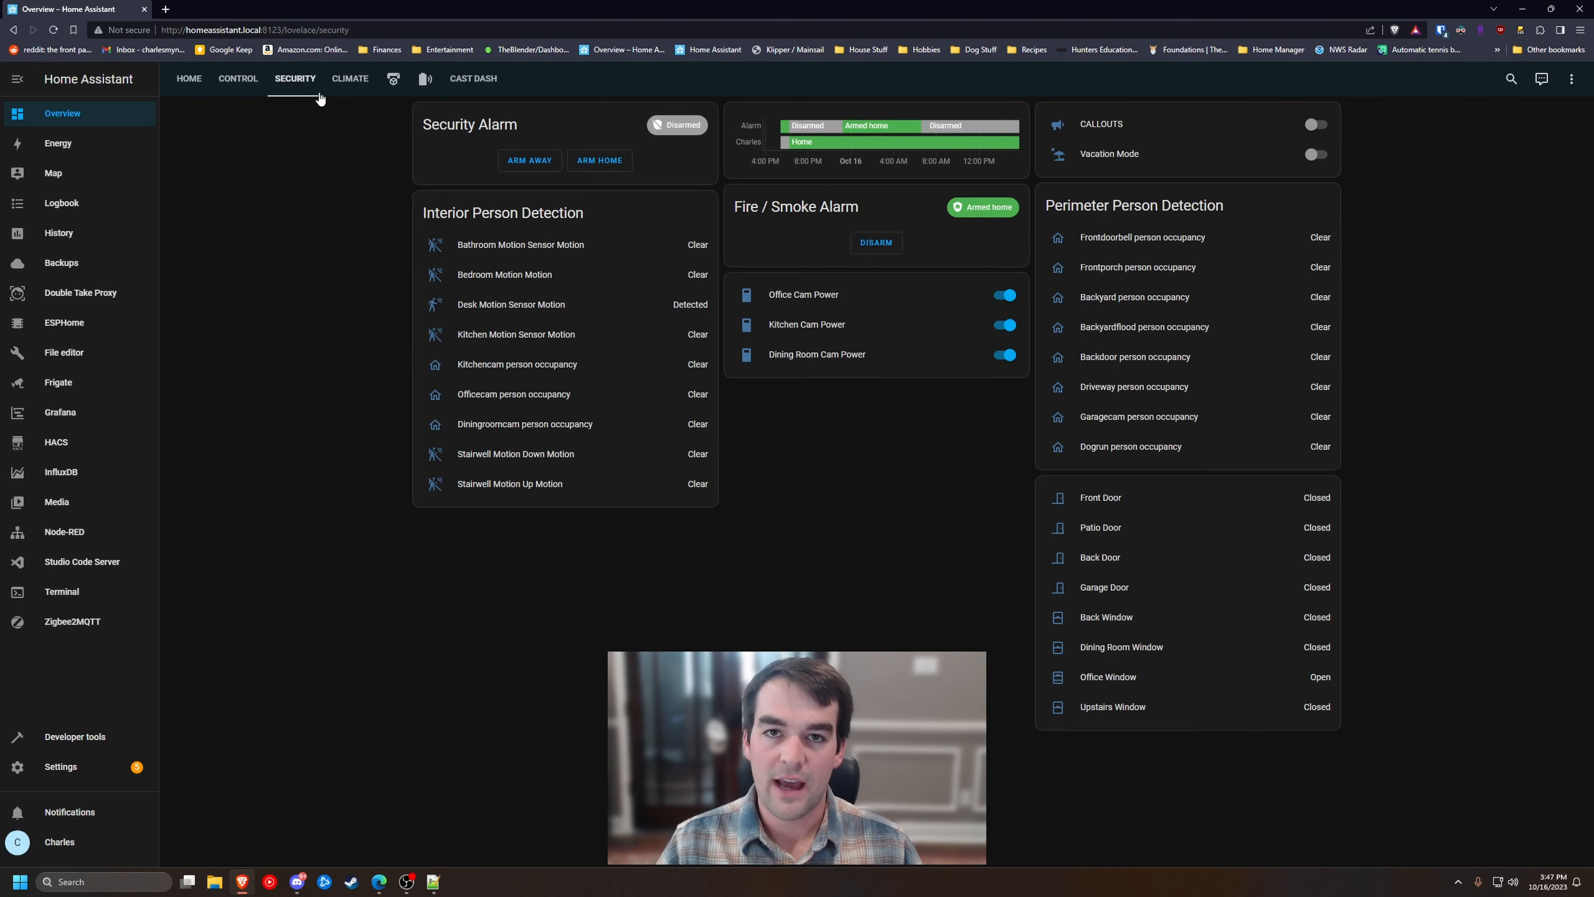
click(693, 123)
click(642, 114)
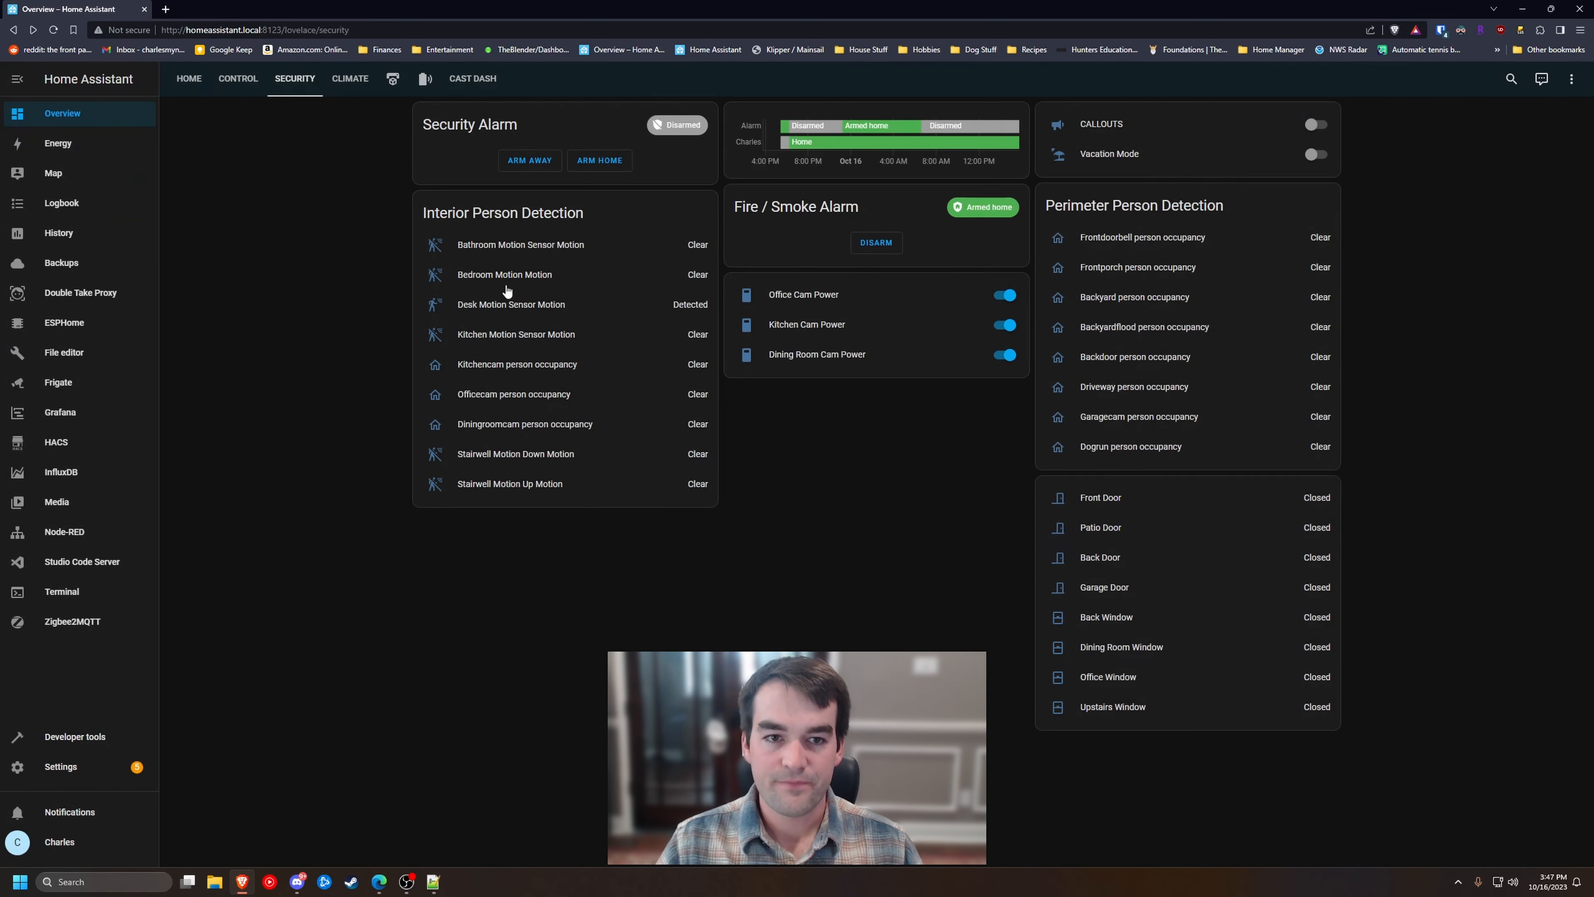